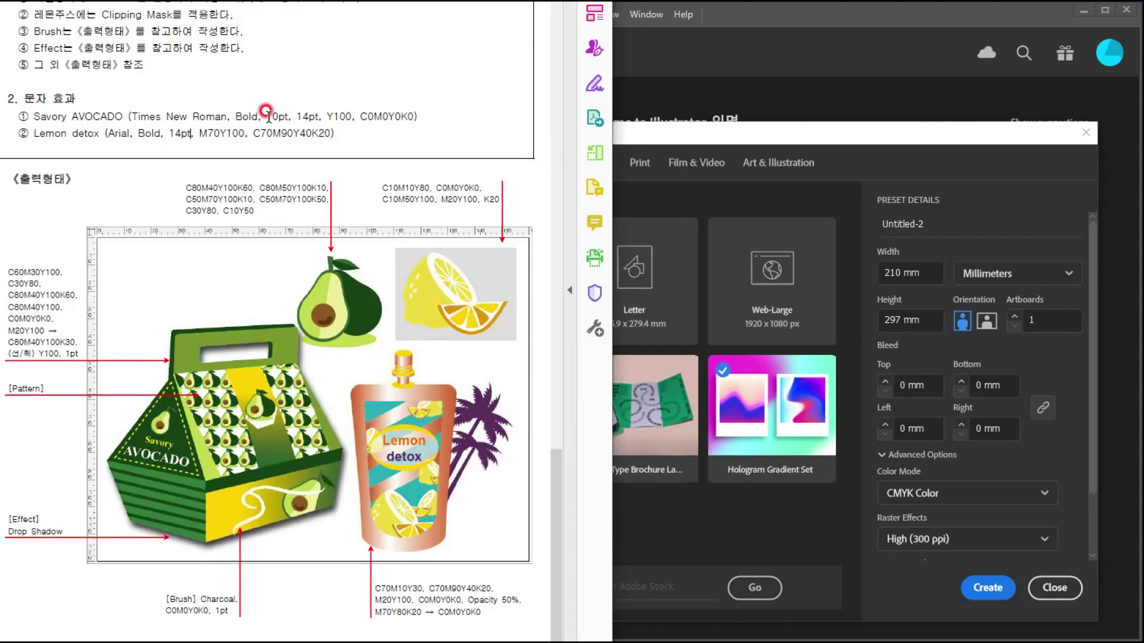
Check the required size on the exam sheet, switch to Illustrator, and create a 160 x 120 mm document.
scroll(316, 190, "up", 3)
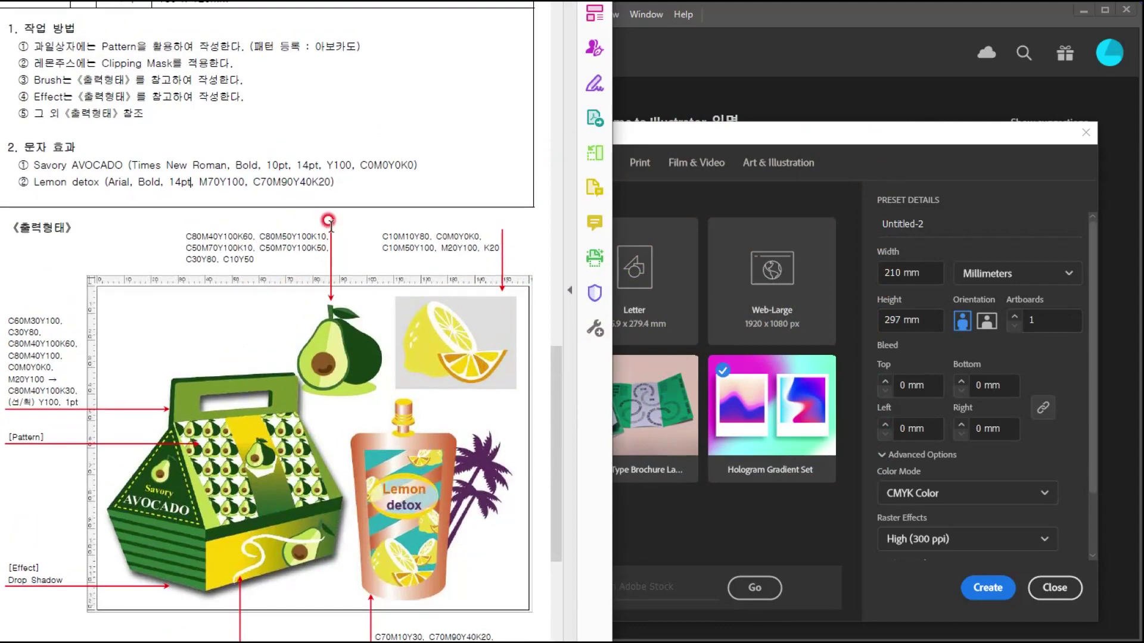
scroll(330, 224, "up", 5)
scroll(225, 202, "down", 5)
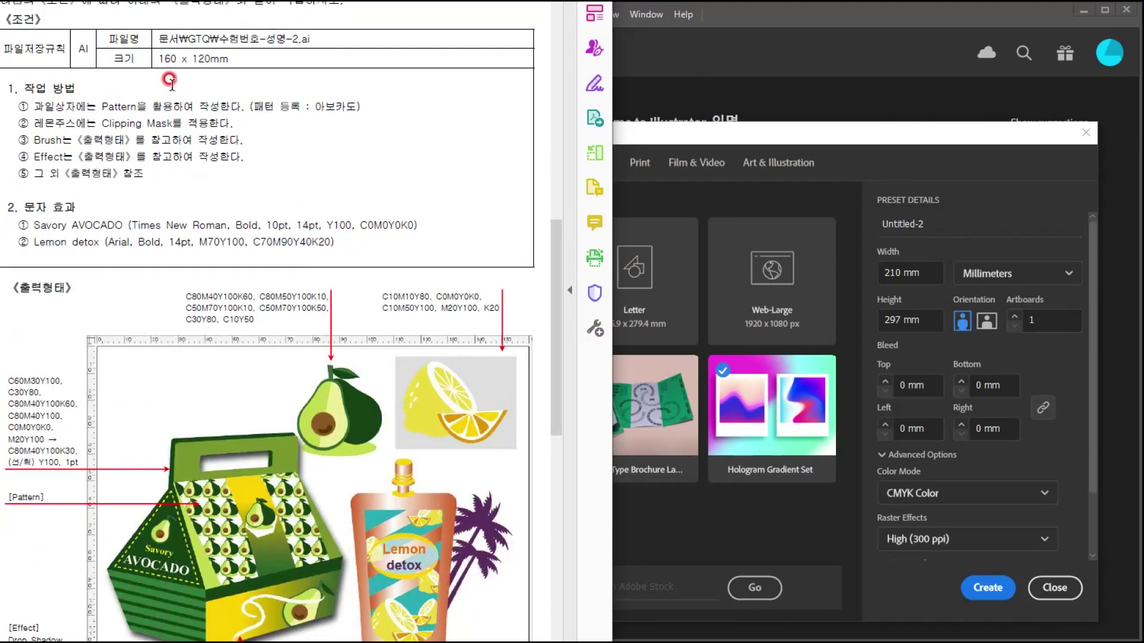
left_click_drag(227, 140, 236, 151)
left_click(691, 152)
left_click(719, 138)
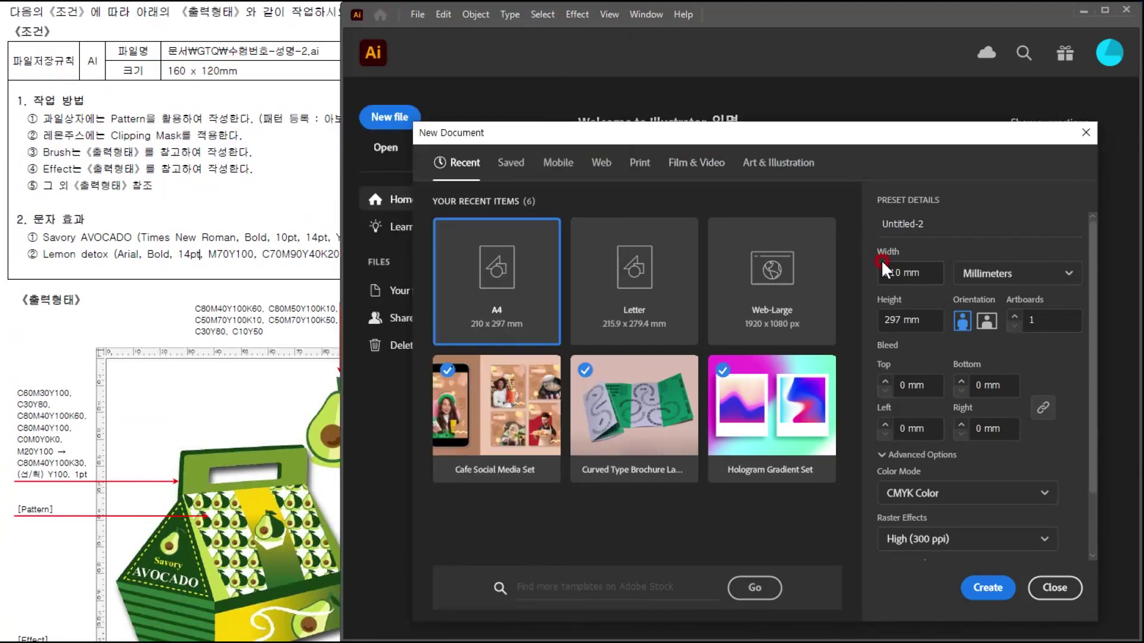
left_click(912, 264)
double_click(911, 266)
type("160")
left_click(918, 320)
double_click(891, 317)
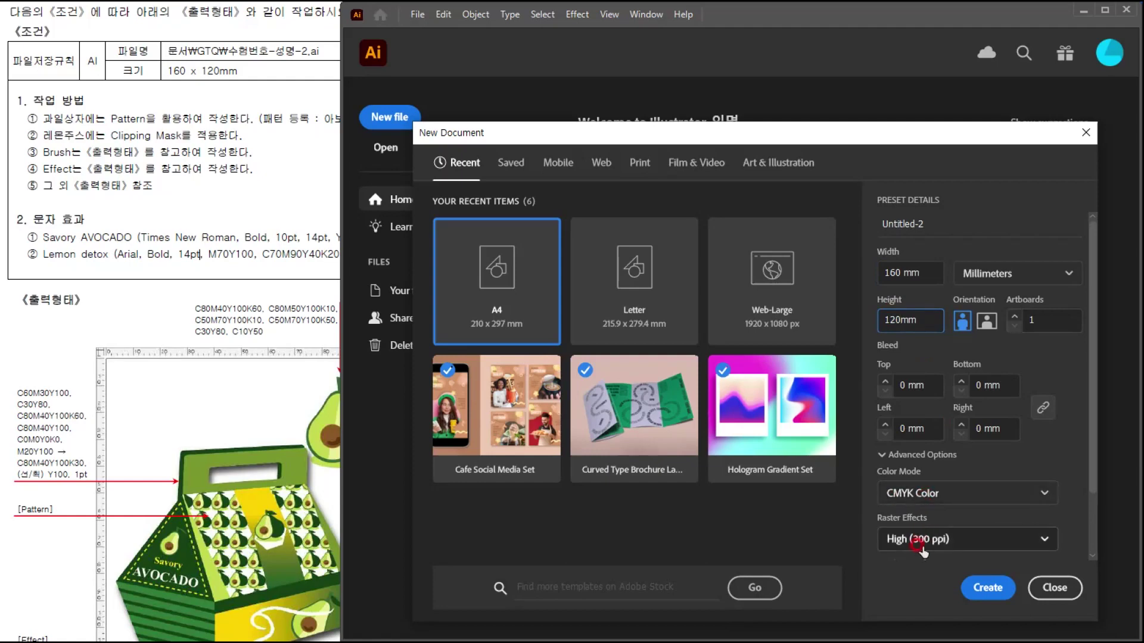
left_click(987, 589)
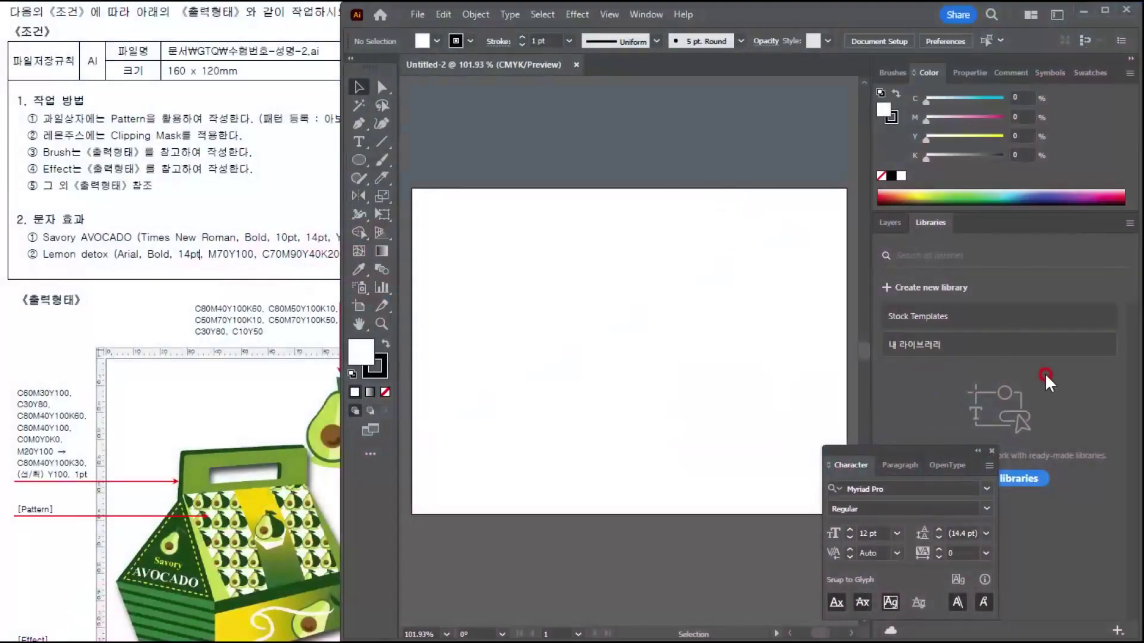
Close the floating Character panel, show the rulers, and narrow the docked panels to widen the canvas area.
left_click(991, 451)
key("ctrl+r")
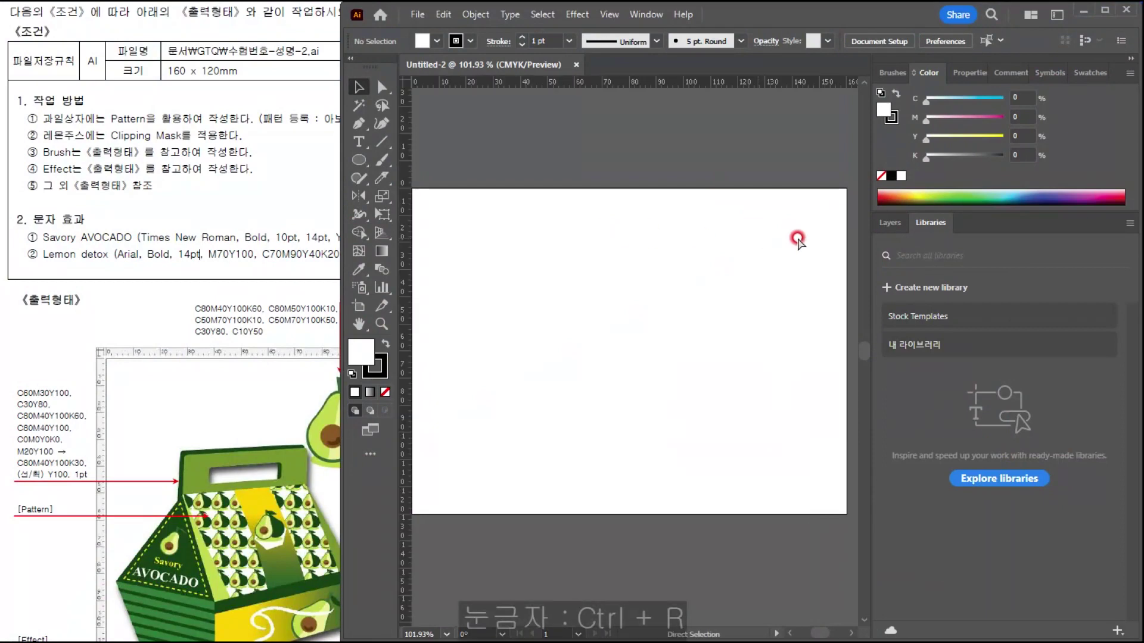
left_click_drag(879, 168, 962, 182)
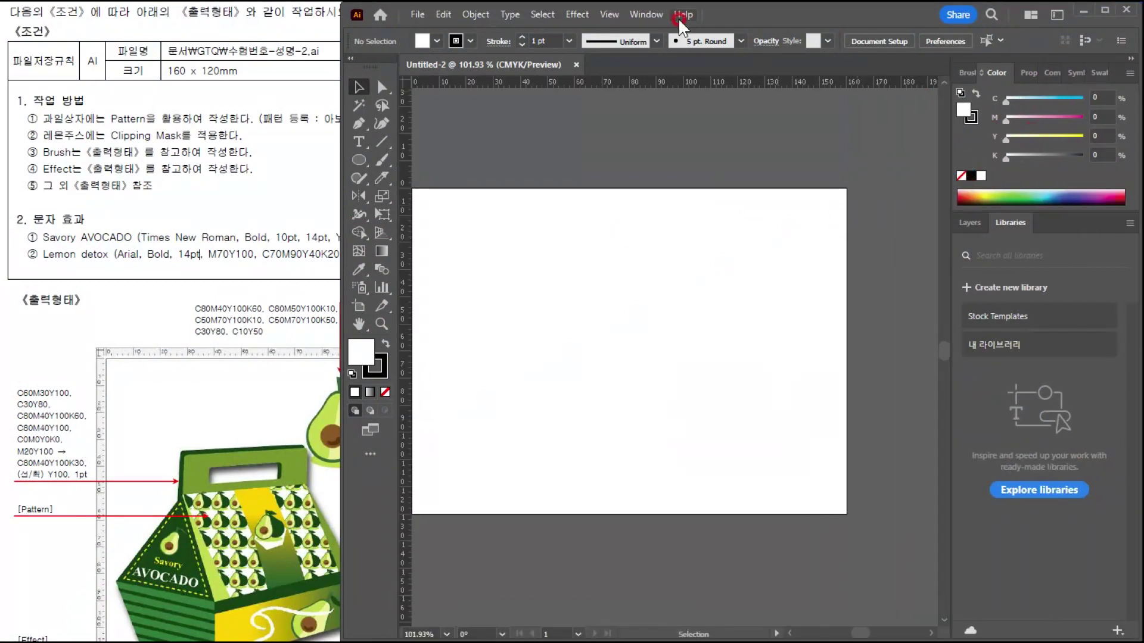
Check the available workspaces with Essentials as the intended choice.
left_click(647, 9)
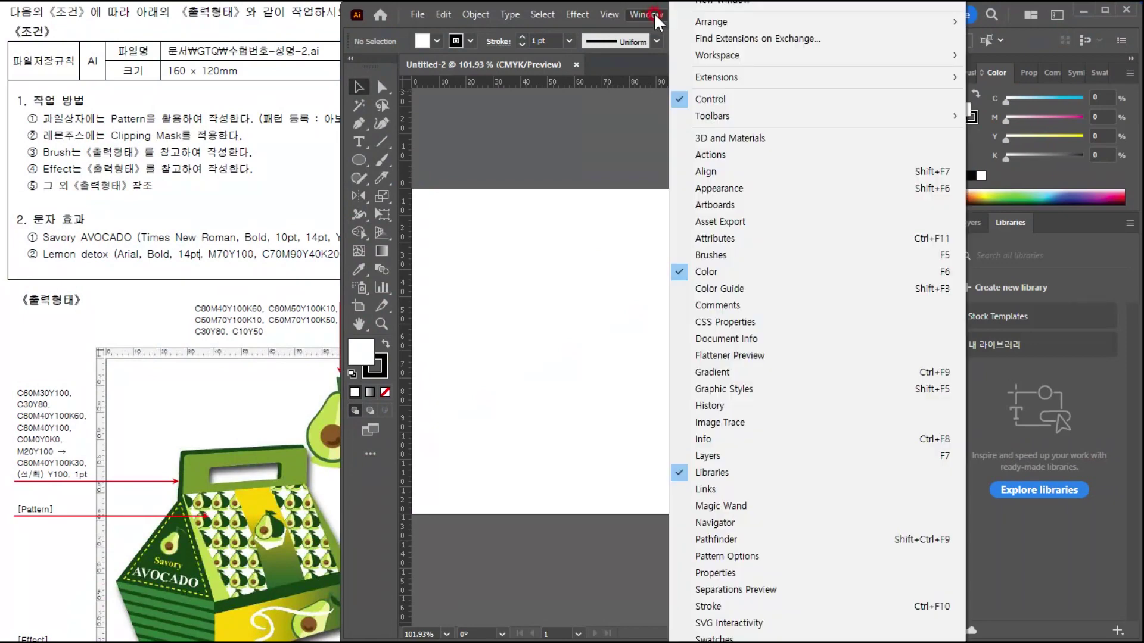
mouse_move(701, 57)
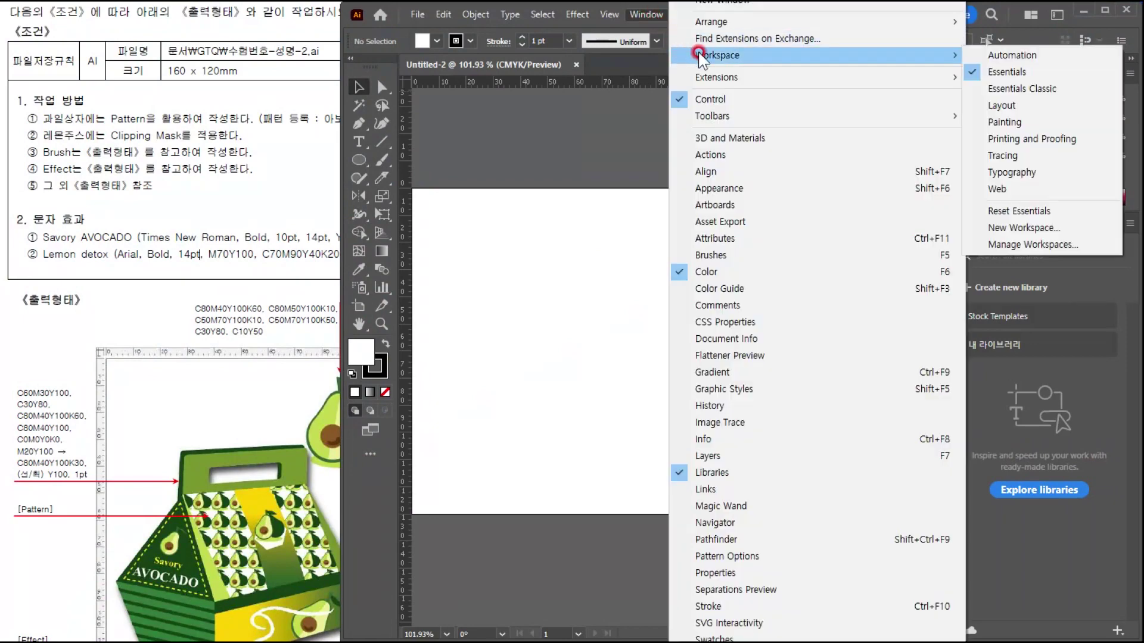
left_click(1020, 74)
left_click(995, 142)
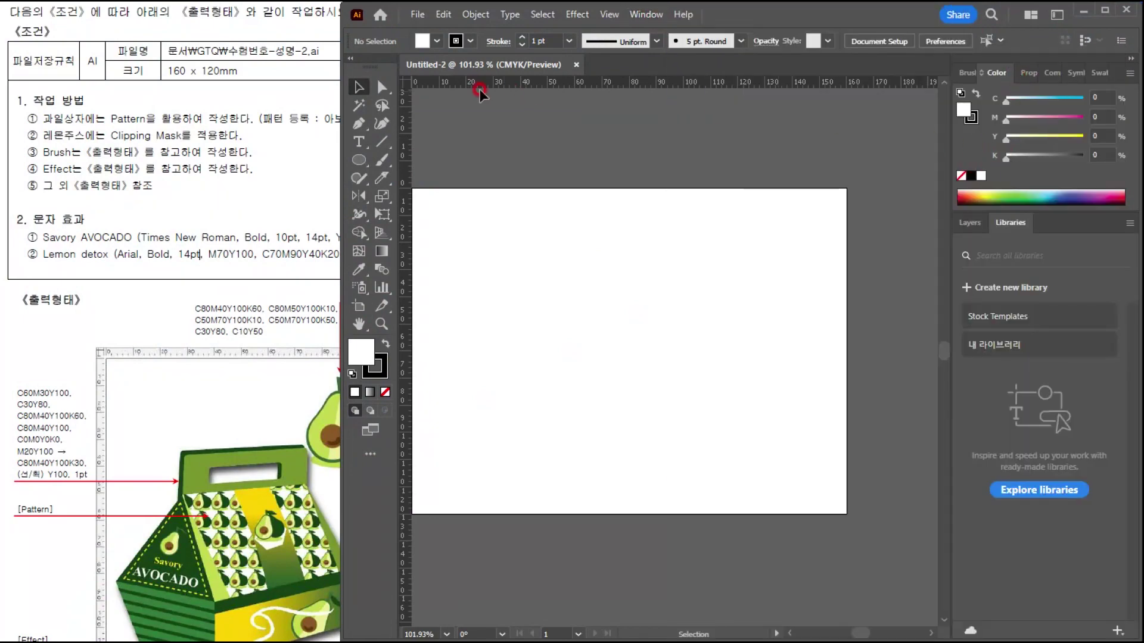
left_click(349, 60)
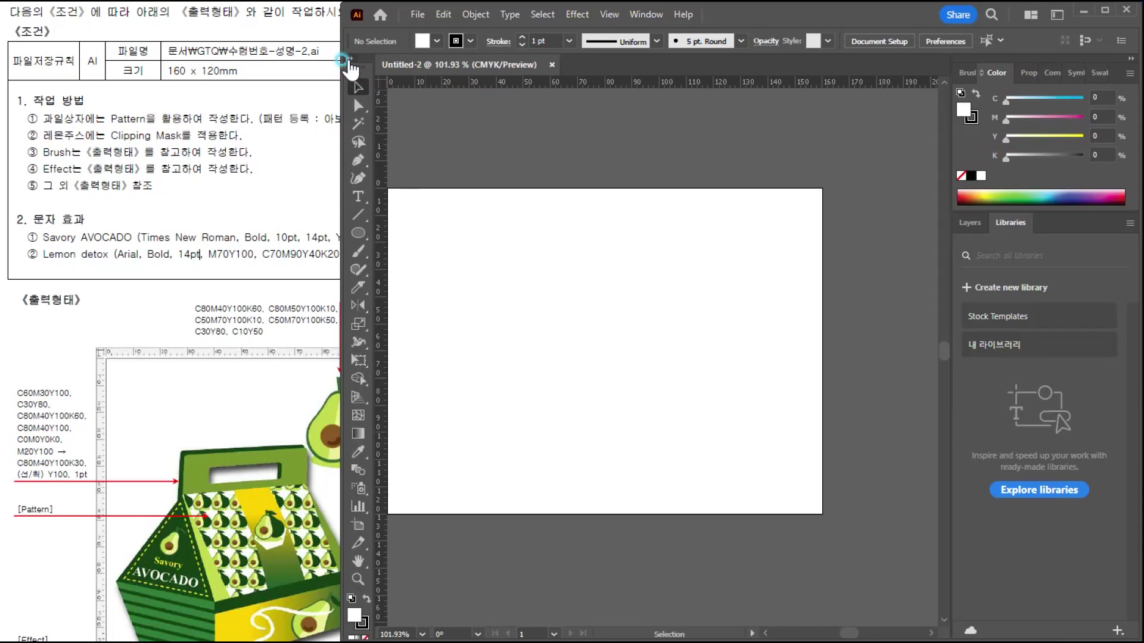
left_click(348, 59)
left_click(539, 52)
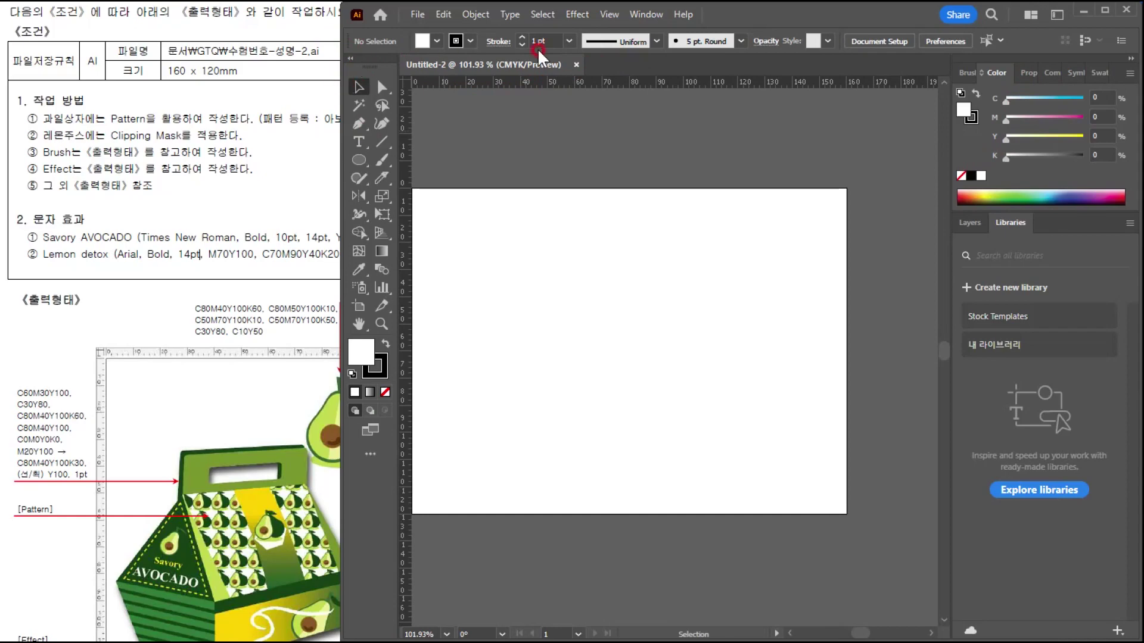
Check that the Advanced toolbar and the Control bar are enabled.
left_click(649, 14)
mouse_move(725, 120)
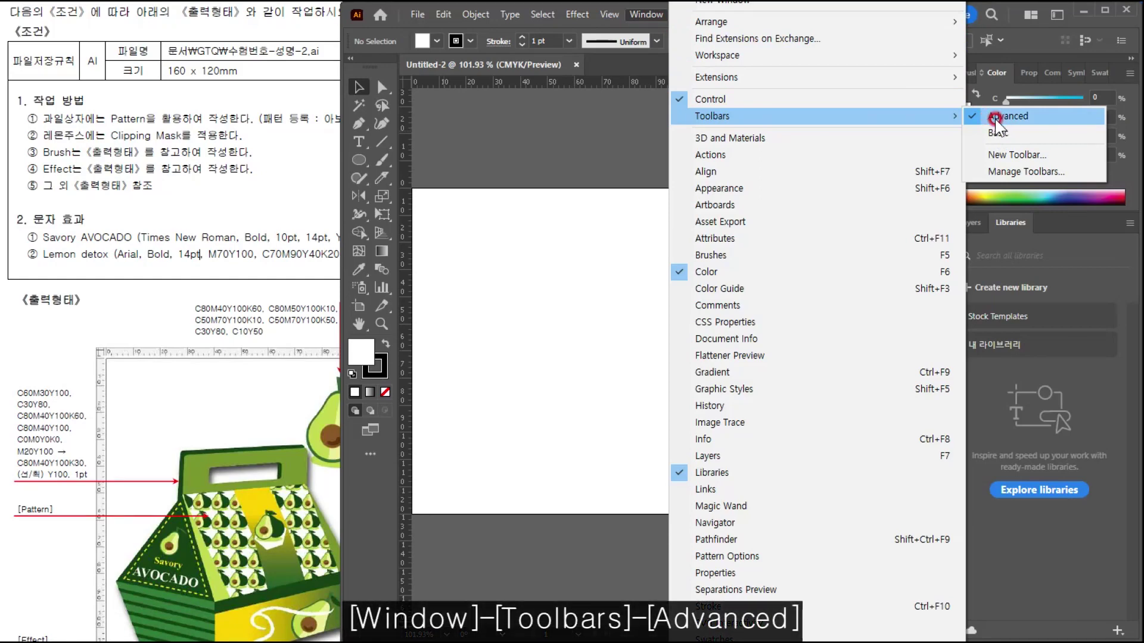
left_click(684, 100)
left_click(629, 63)
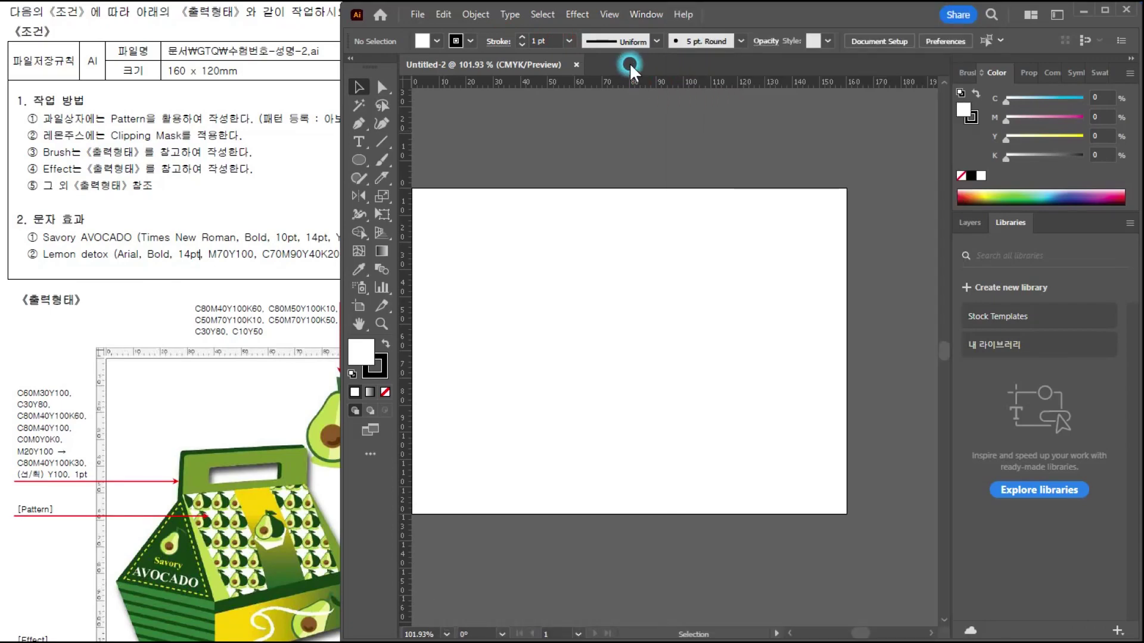
Review the exam sheet's layout, then place a vertical guide at about 70 mm and a horizontal guide about 45 mm below the artboard's top edge.
left_click(236, 302)
scroll(236, 302, "down", 1)
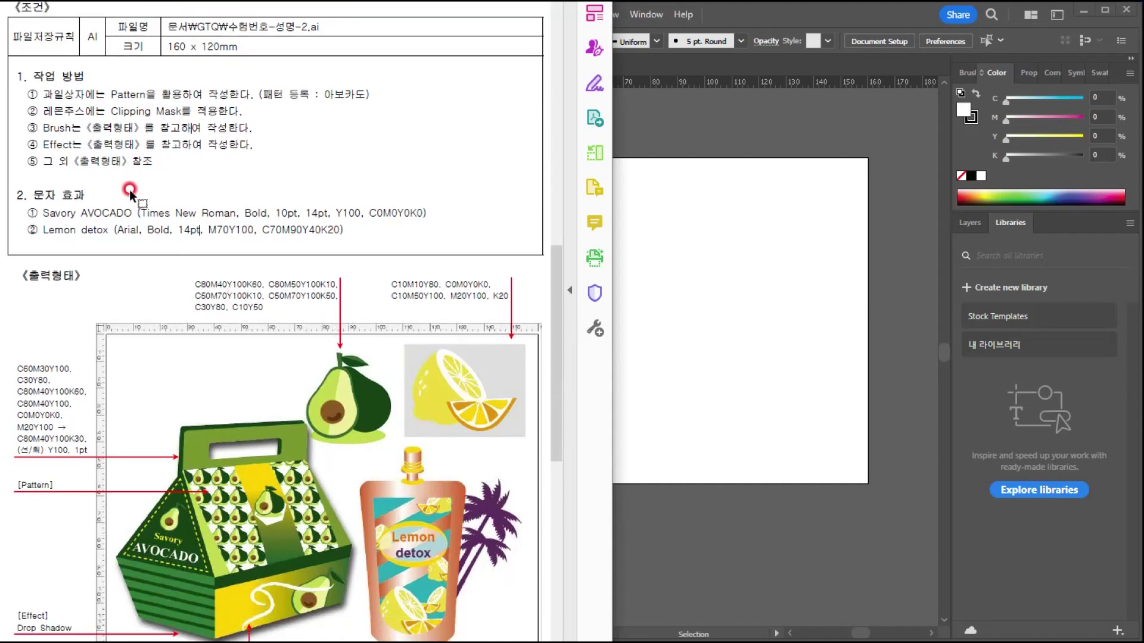
scroll(256, 453, "down", 1)
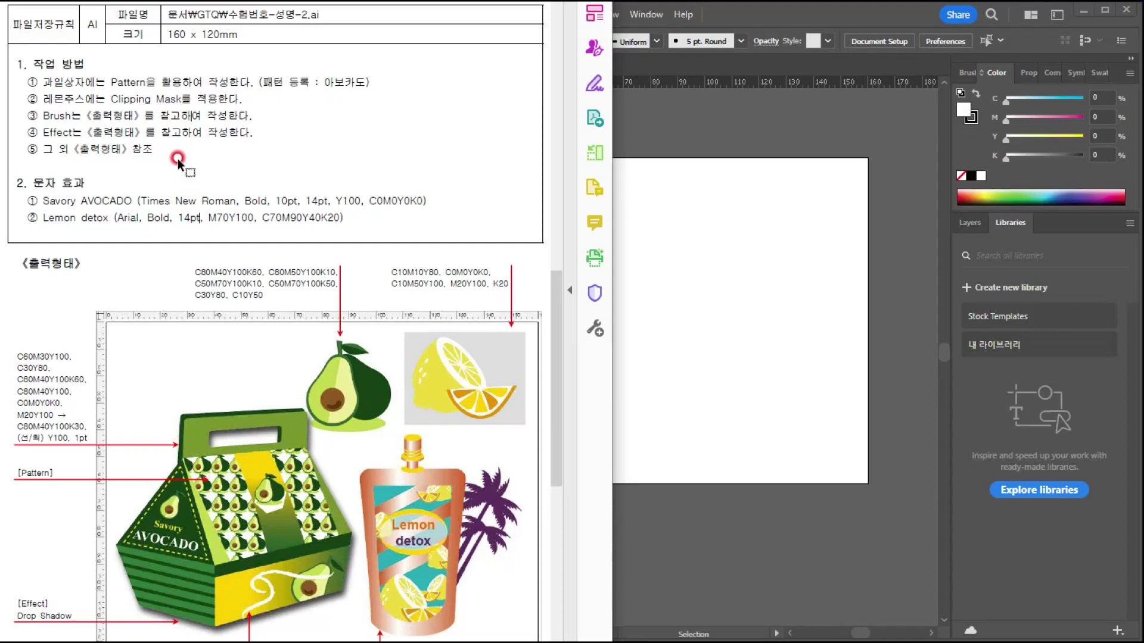
scroll(238, 327, "down", 1)
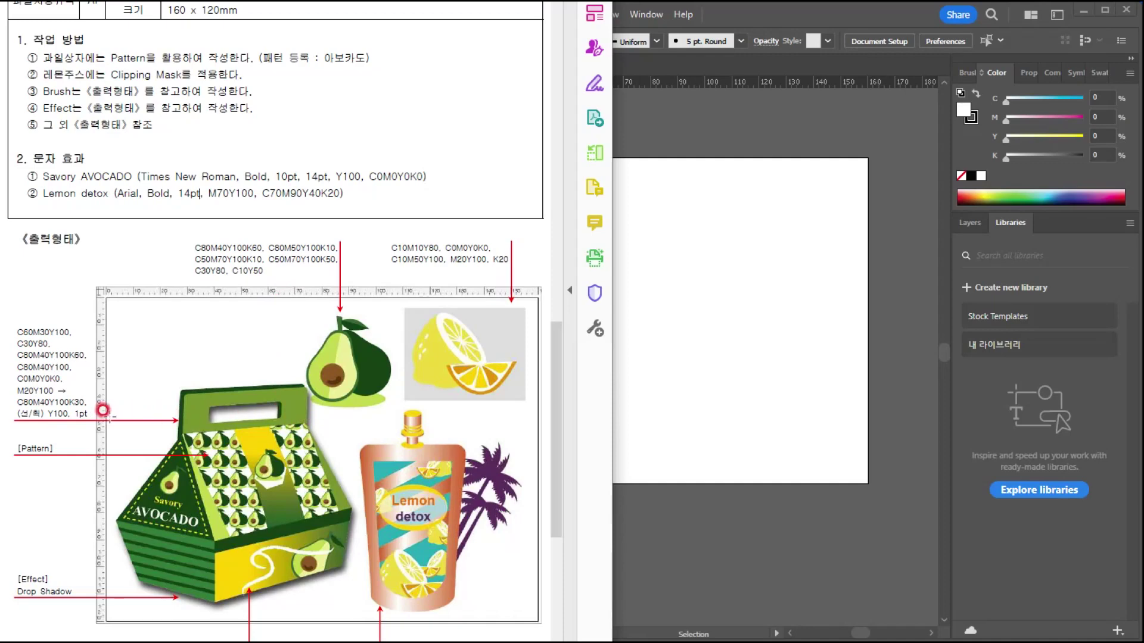
left_click(685, 115)
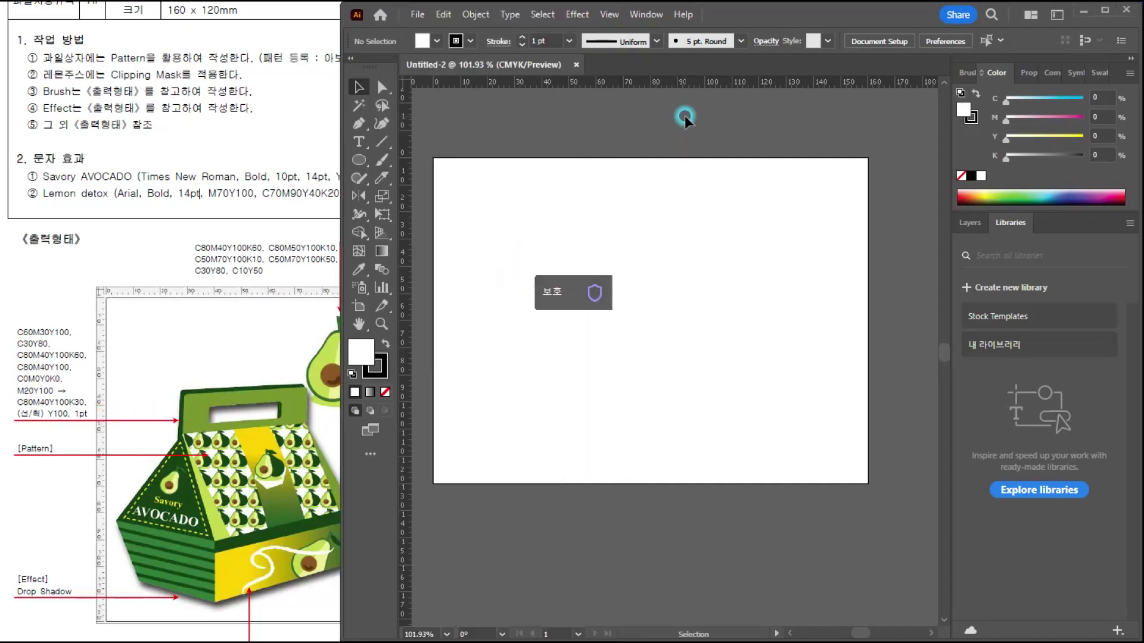
left_click_drag(651, 93, 573, 274)
left_click_drag(412, 216, 623, 304)
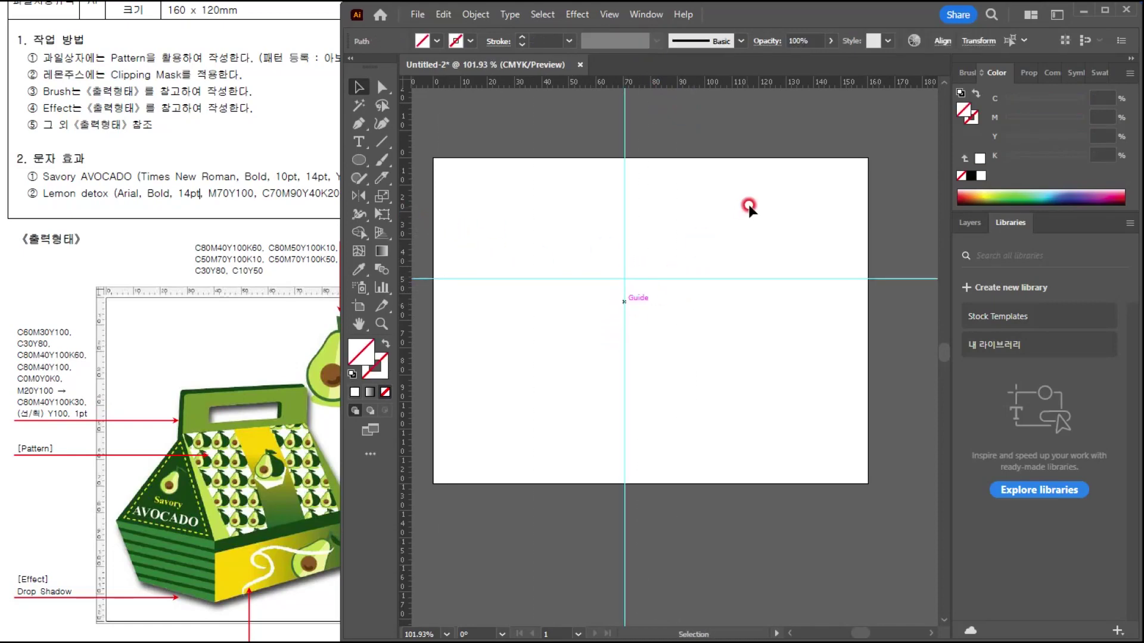
Practise zooming and panning around the artboard, ending at 150% on its upper area.
scroll(757, 200, "up", 2)
scroll(756, 204, "down", 3)
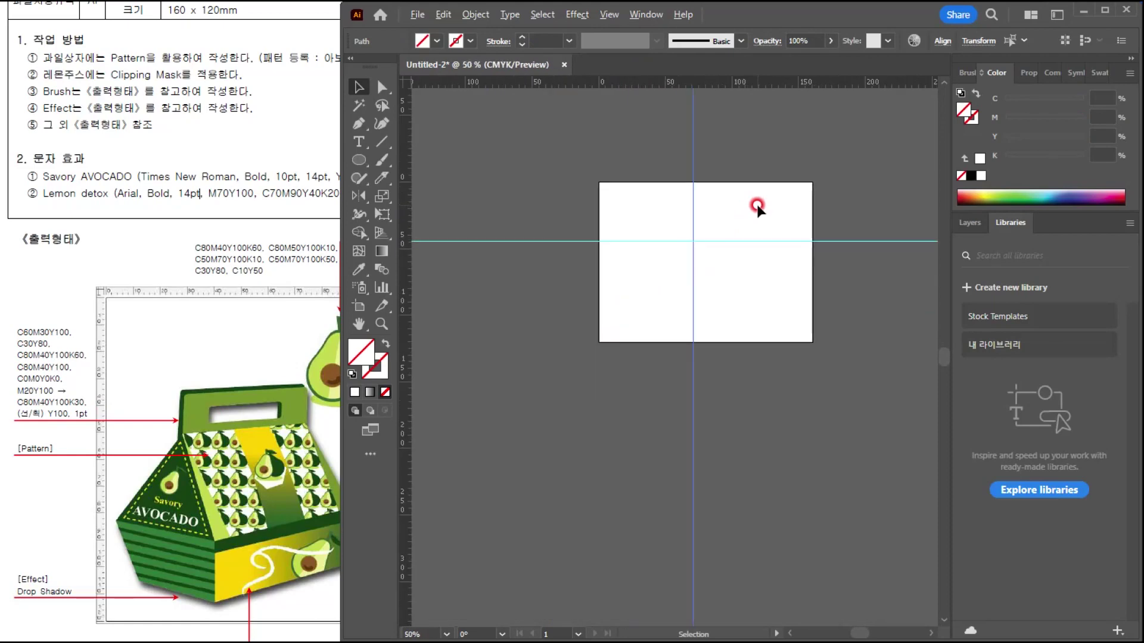
scroll(756, 205, "up", 1)
scroll(756, 205, "down", 1)
scroll(756, 205, "up", 1)
key("space")
mouse_move(715, 234)
left_mouse_down()
mouse_move(669, 249)
mouse_move(697, 230)
left_mouse_up()
left_click(745, 225)
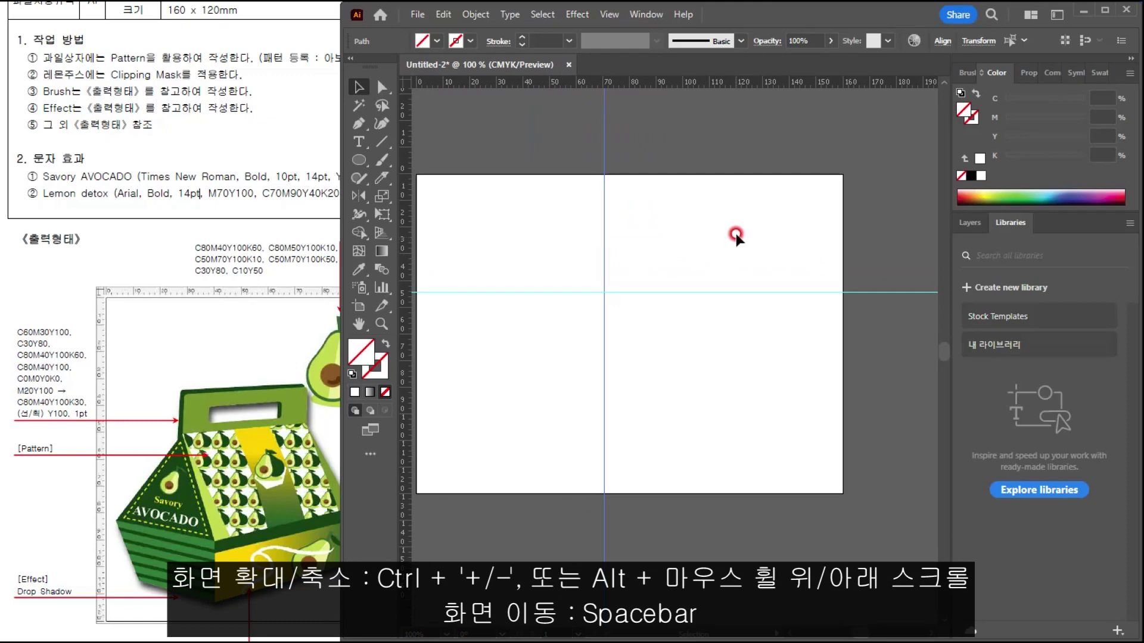
scroll(734, 186, "up", 1)
key("space")
left_click_drag(630, 255, 635, 260)
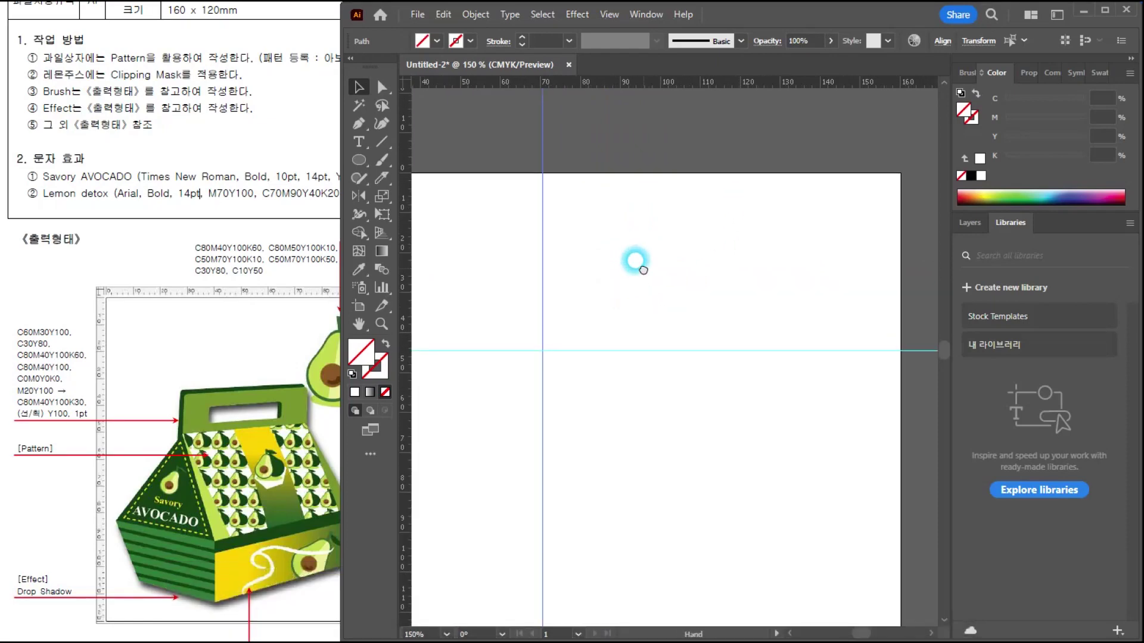
Switch to the exam sheet, shift its window aside, and examine the avocado's CMYK colour values up close.
left_click(260, 177)
left_click_drag(388, 1, 325, 3)
key("space")
left_click_drag(236, 315, 201, 214)
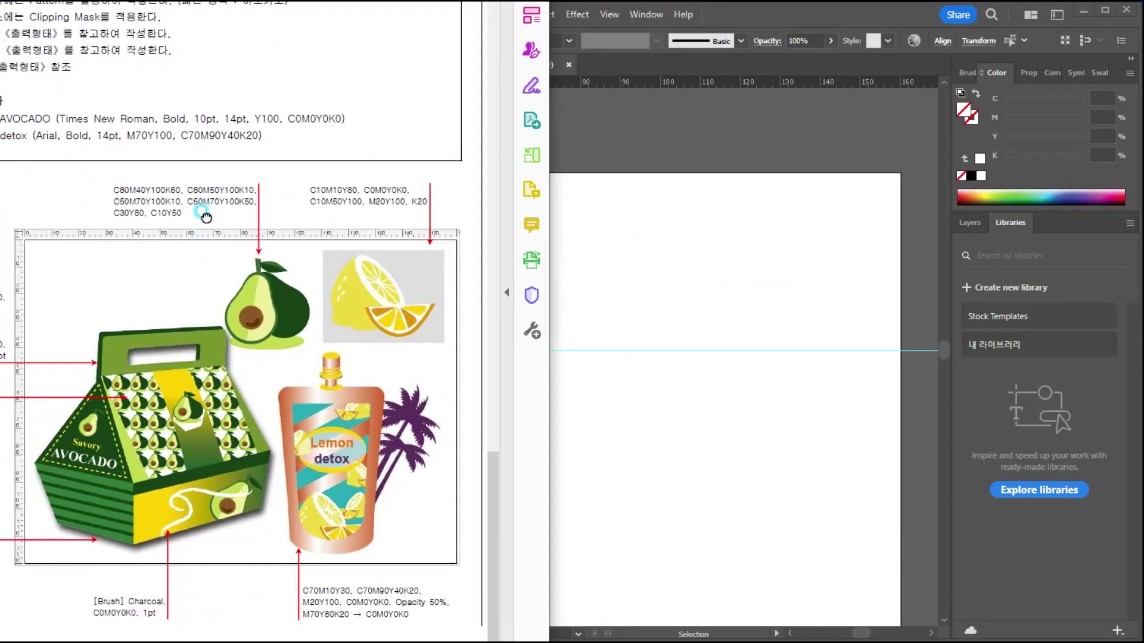
scroll(145, 202, "up", 1)
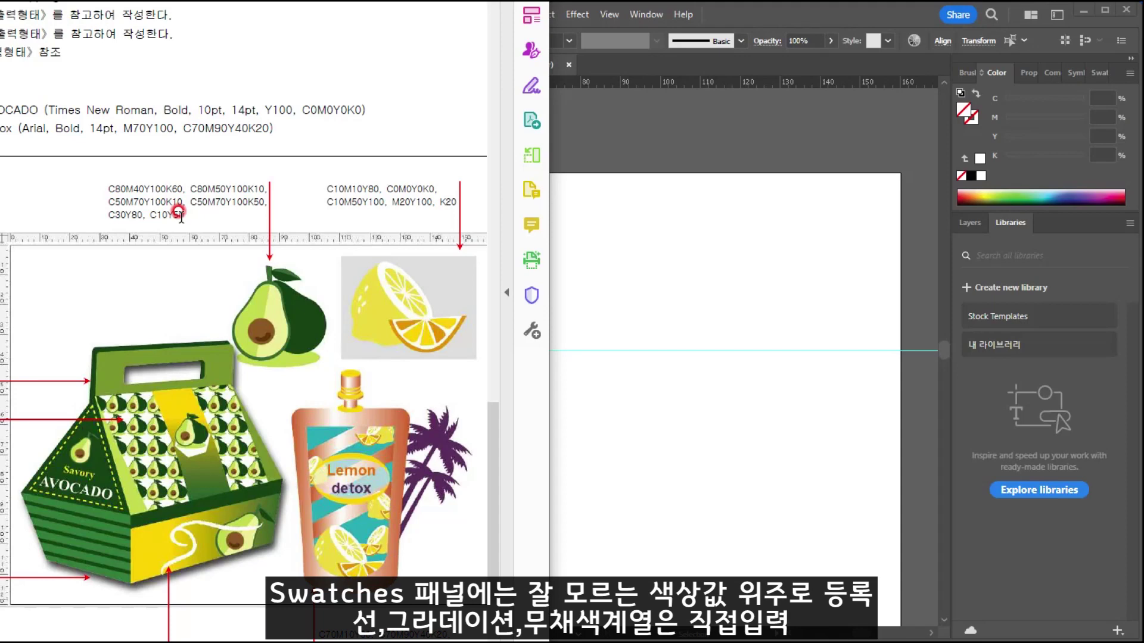
Show the Illustrator swatches with larger thumbnails and enlarge their display area so every color group fits.
left_click(1093, 76)
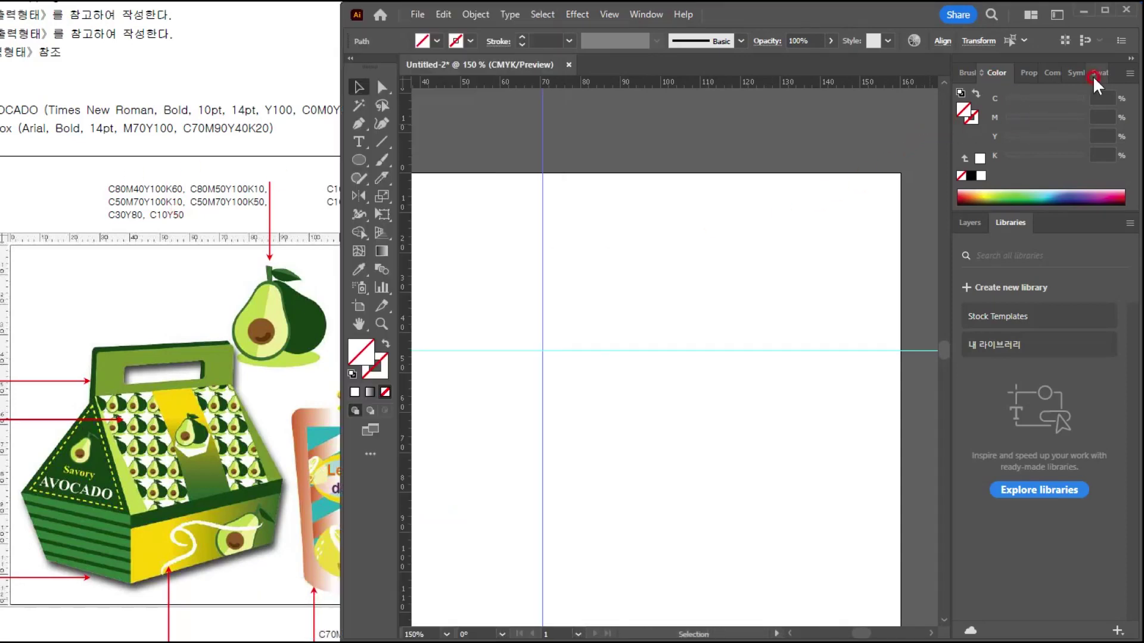
left_click(1029, 140)
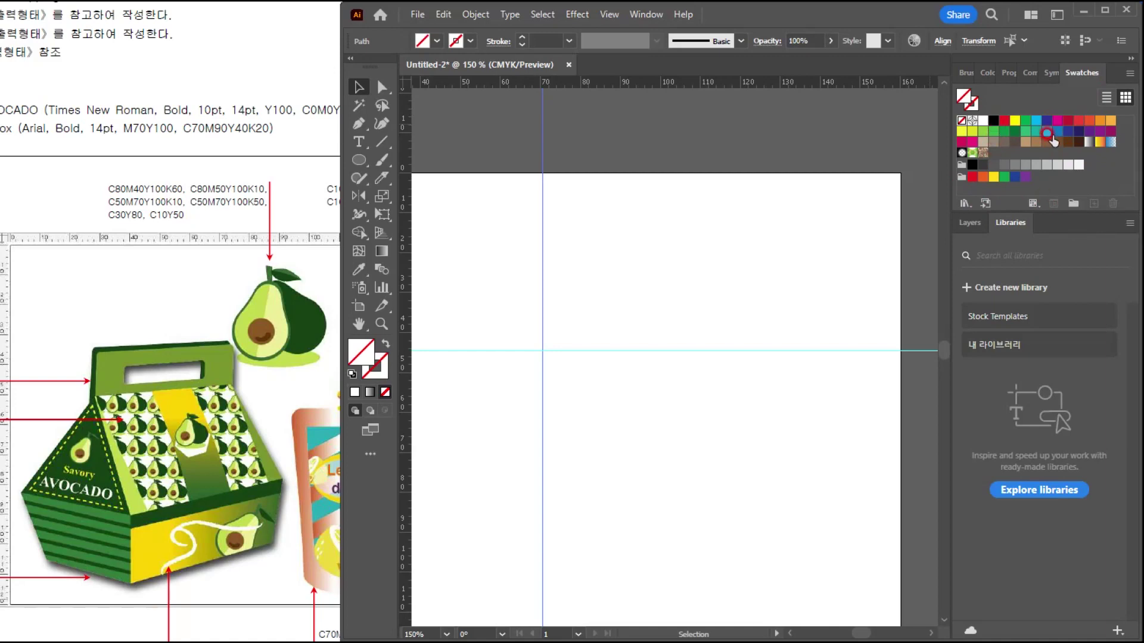
left_click(1023, 128)
left_click(1128, 75)
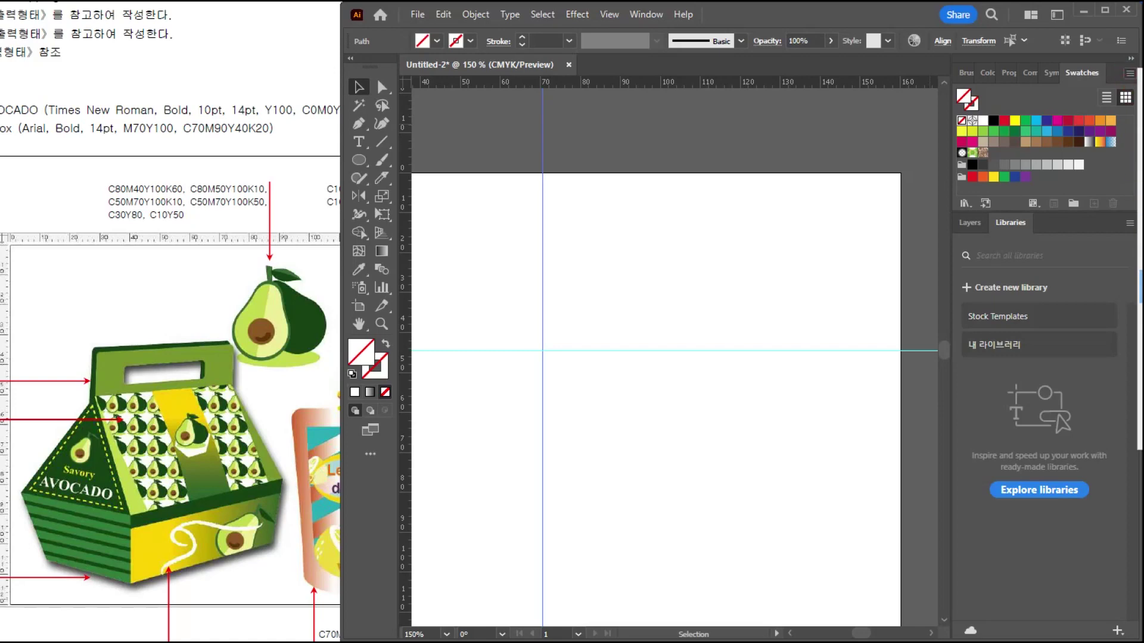
left_click(1140, 287)
left_click(1128, 74)
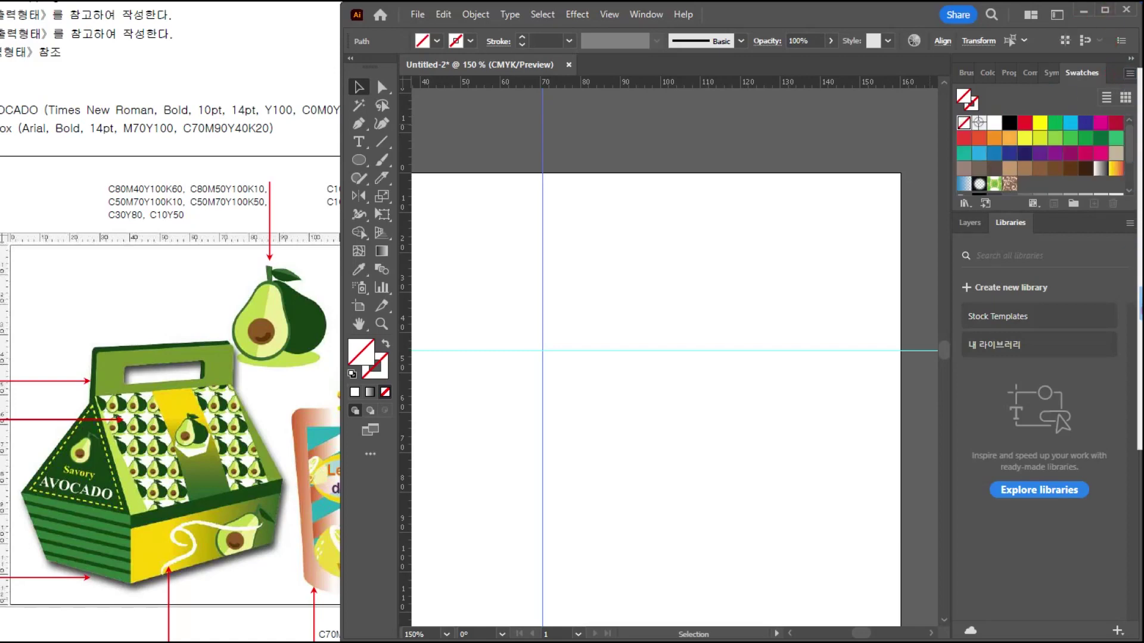
left_click(1129, 75)
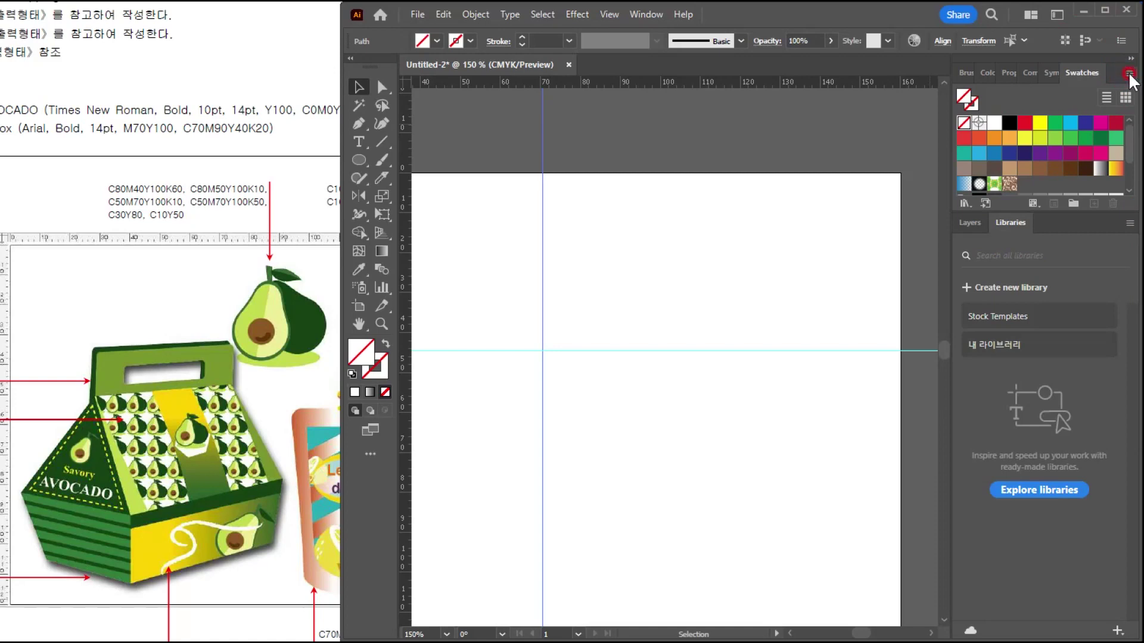
left_click_drag(989, 214, 992, 271)
Delete the bright color group from the swatches and create a new color group named Color Group 1.
left_click(964, 236)
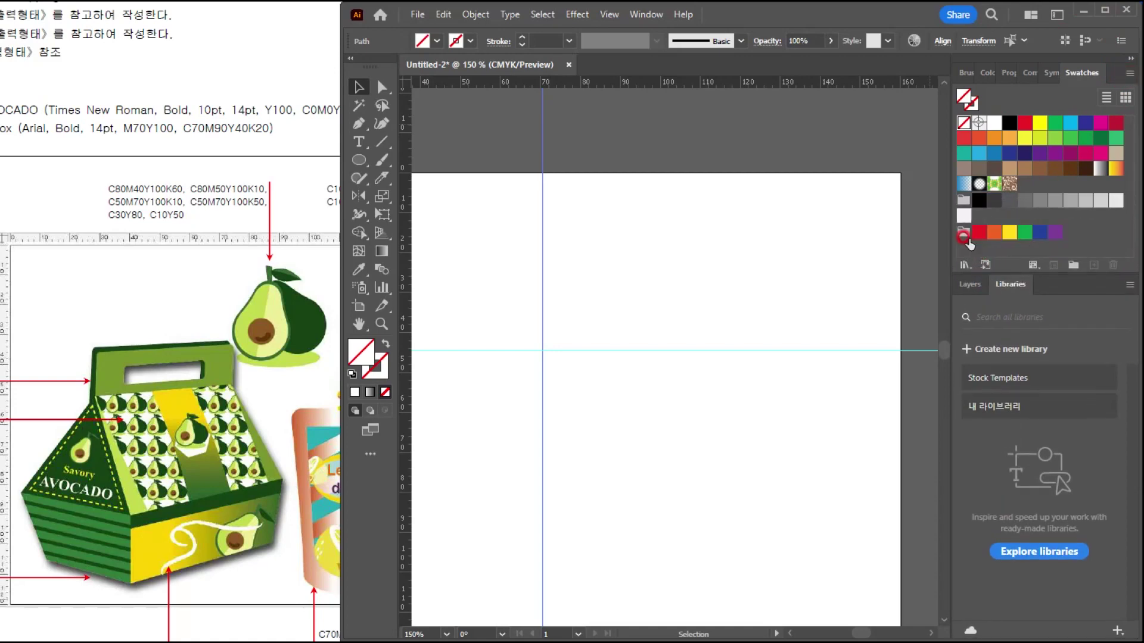
left_click_drag(959, 233, 1112, 265)
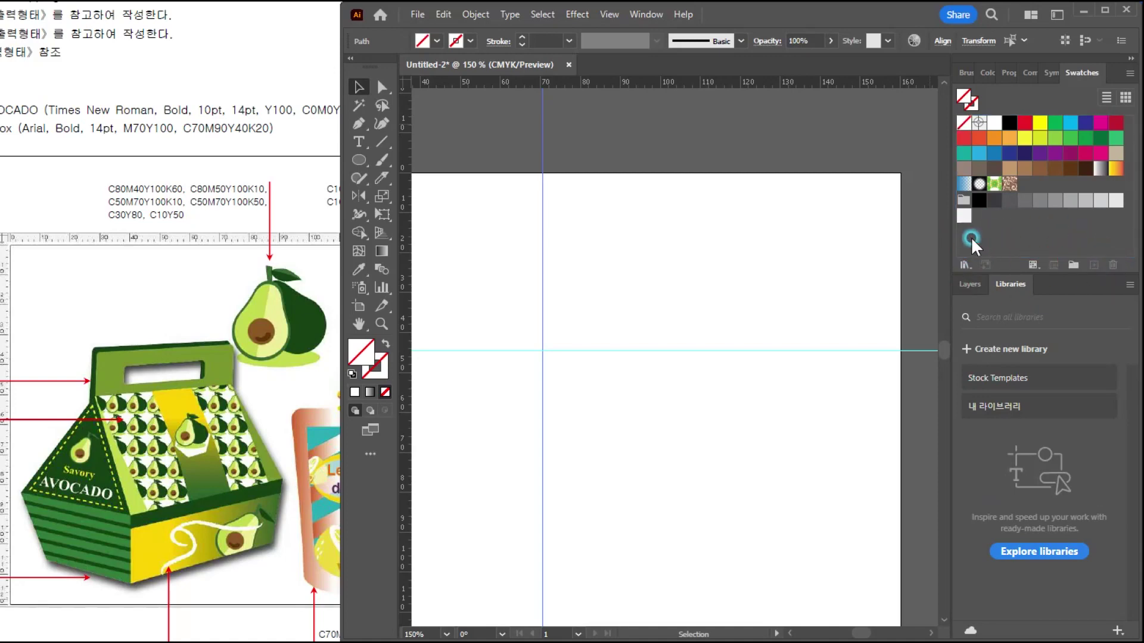
left_click(1079, 263)
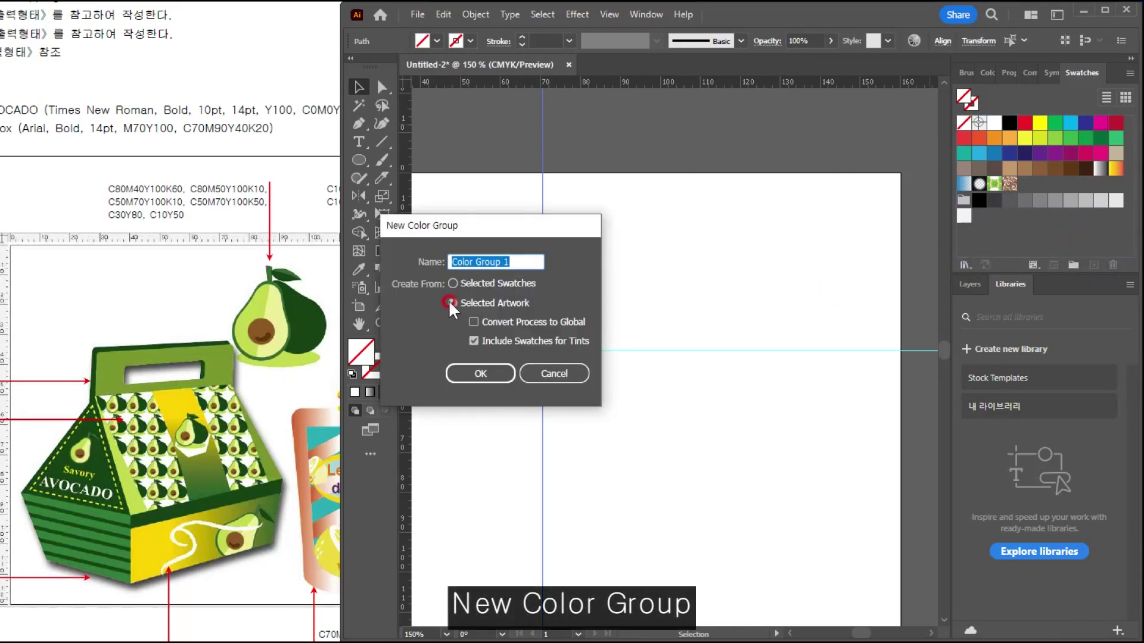
left_click(485, 374)
Set the fill to the bright green C=50 M=0 Y=100 K=0 swatch as the basis for new swatches.
left_click(961, 234)
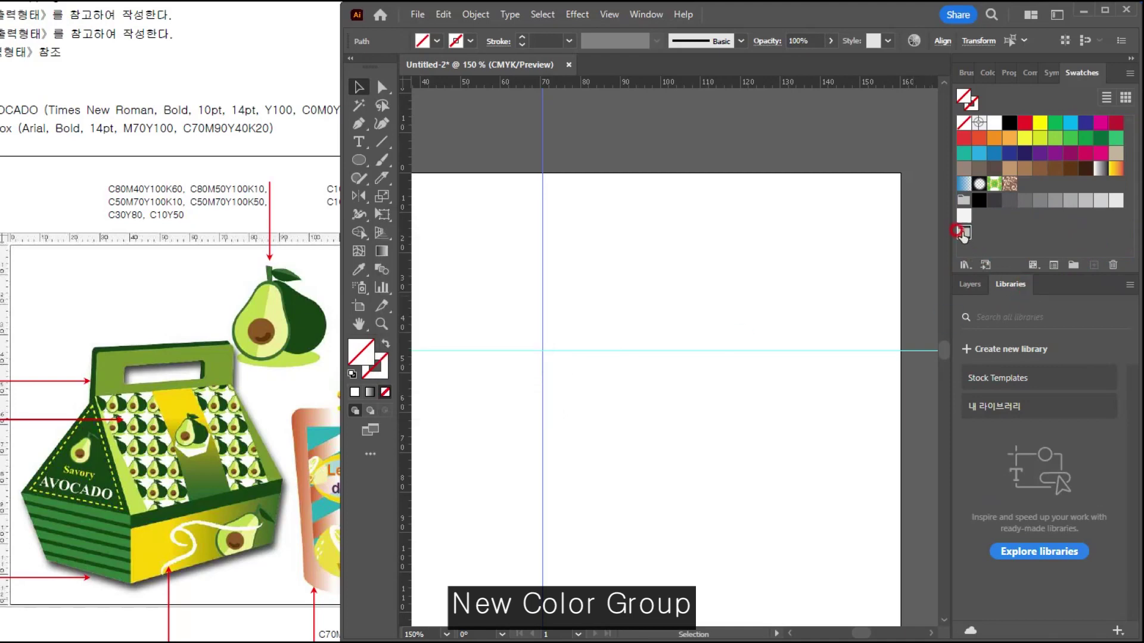
left_click(964, 215)
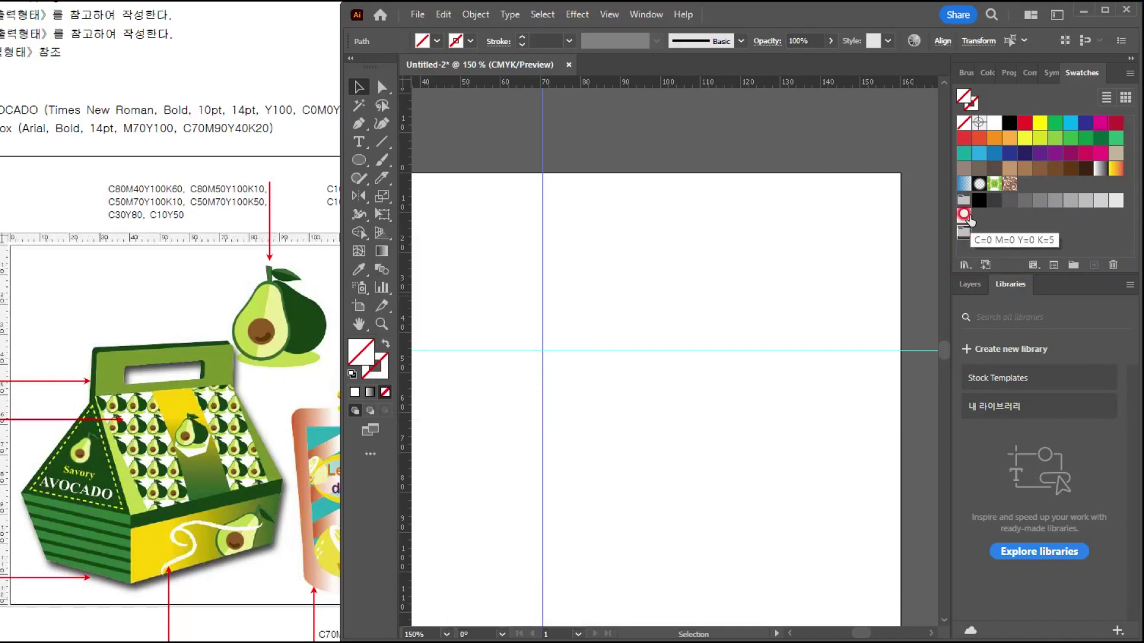
left_click(1097, 265)
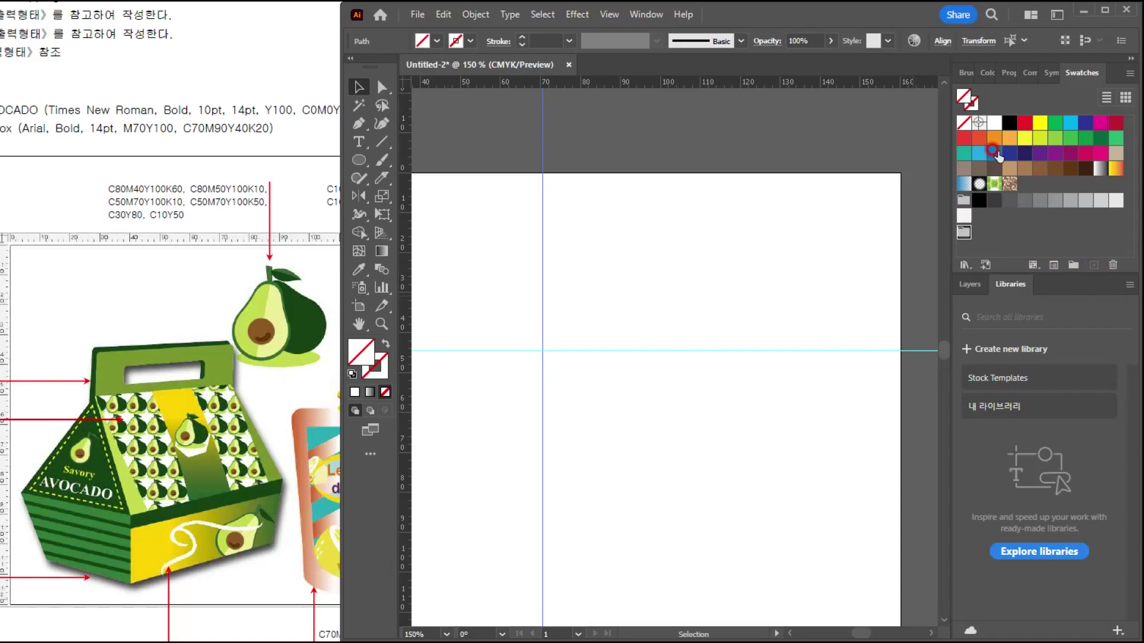
left_click(963, 167)
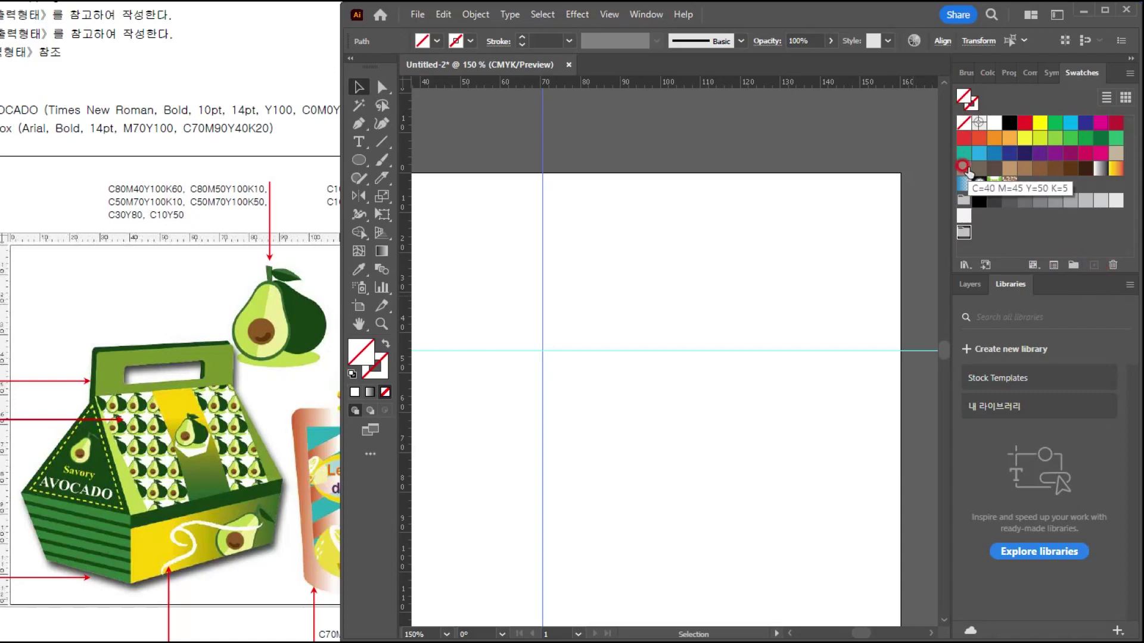
left_click(1055, 138)
left_click(1039, 278)
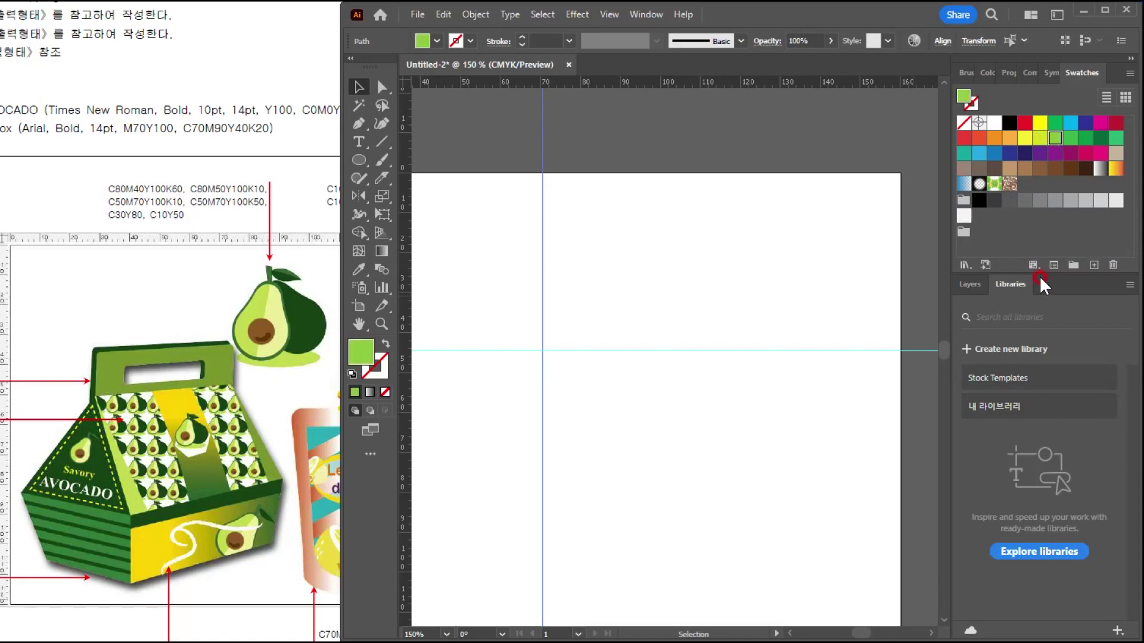
Add a global process swatch of C80 M40 Y100 K60 to Color Group 1.
left_click(961, 234)
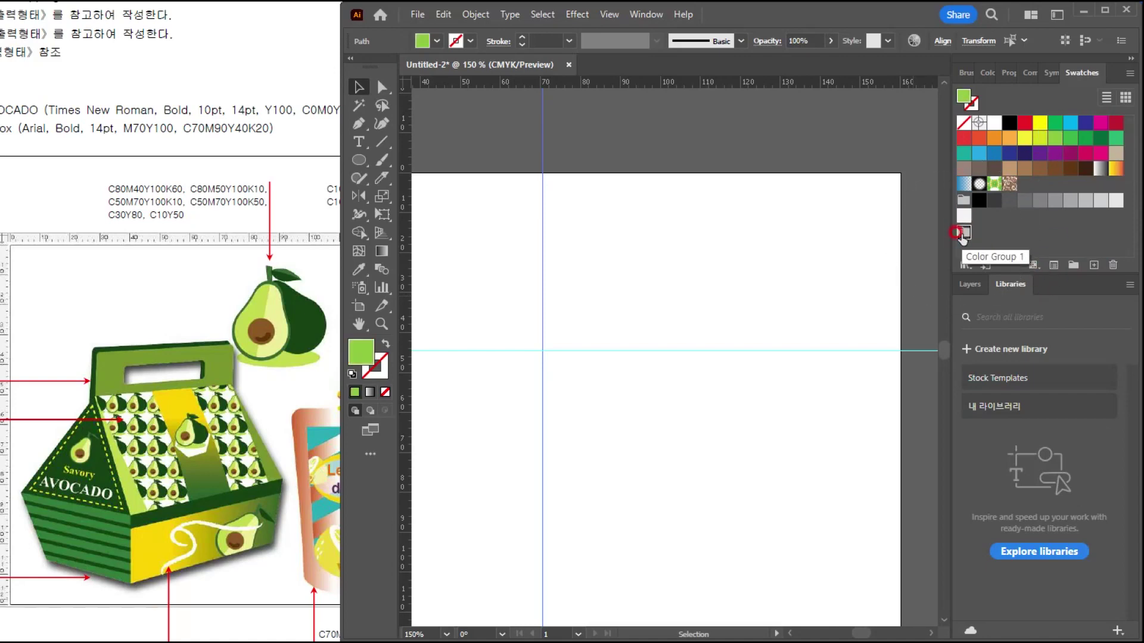
left_click(973, 231)
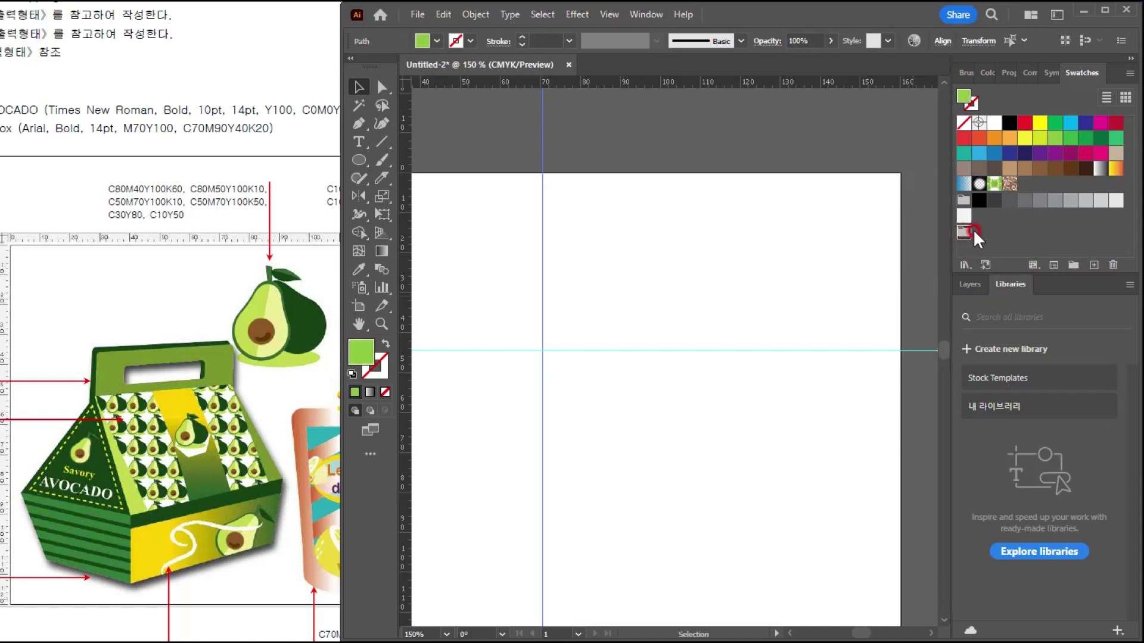
left_click(1088, 262)
left_click(112, 186)
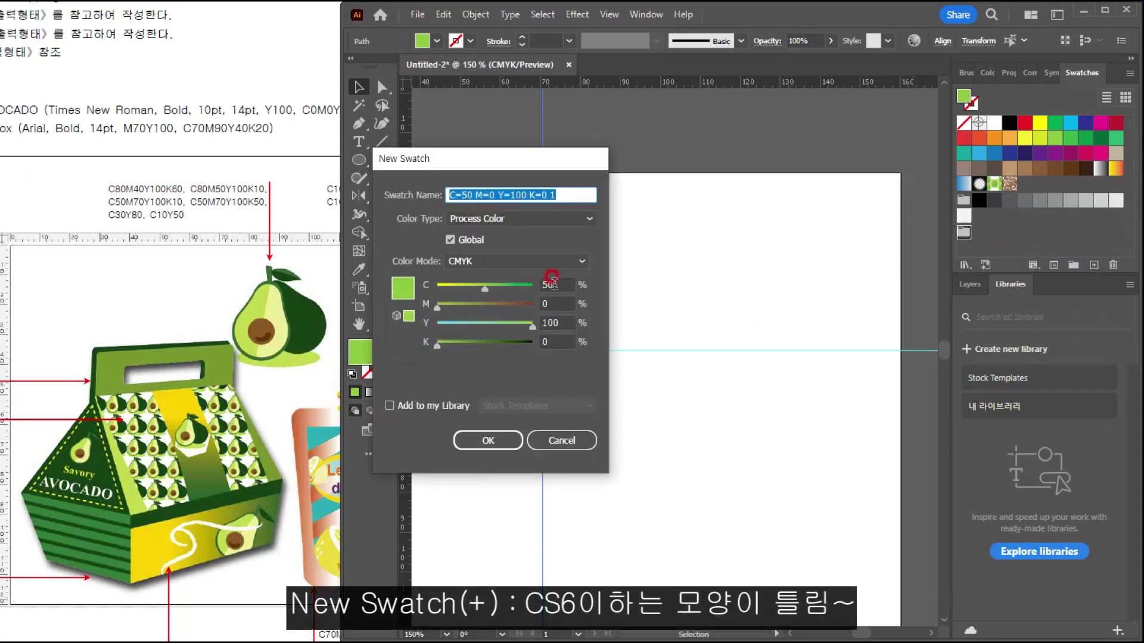
left_click(513, 284)
type("80")
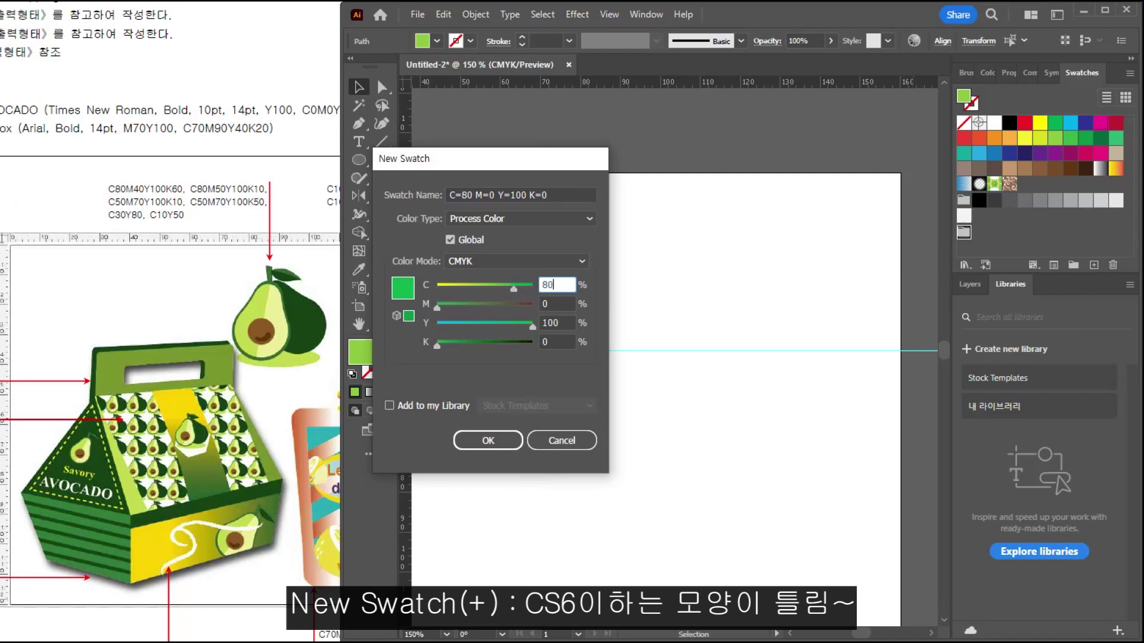
key("Tab")
type("40")
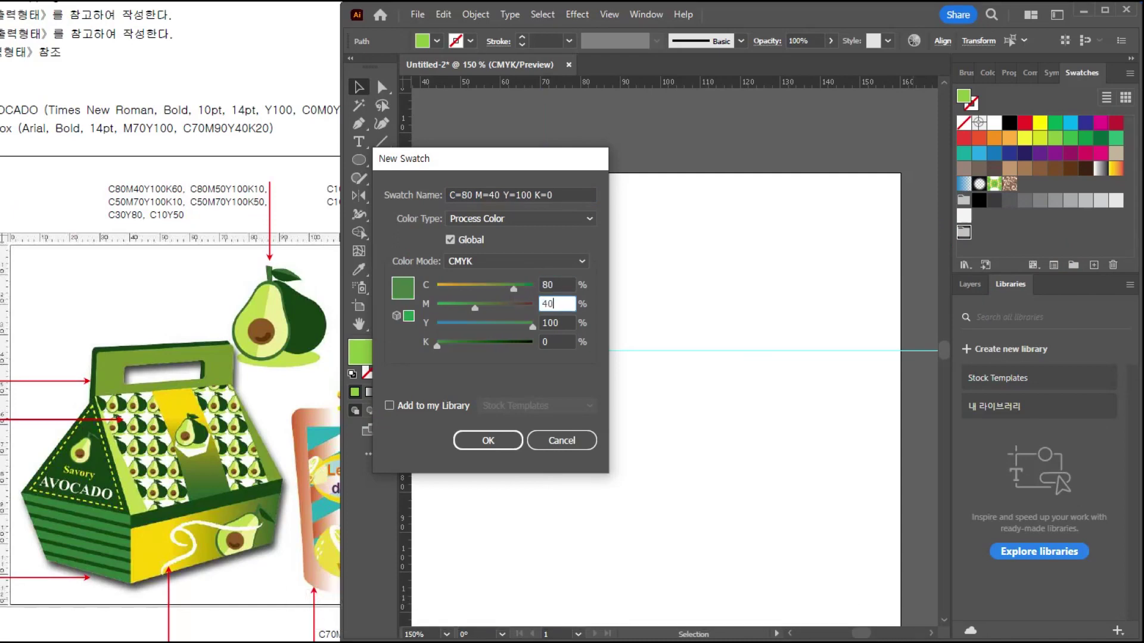
key("Tab")
key("Tab")
type("60")
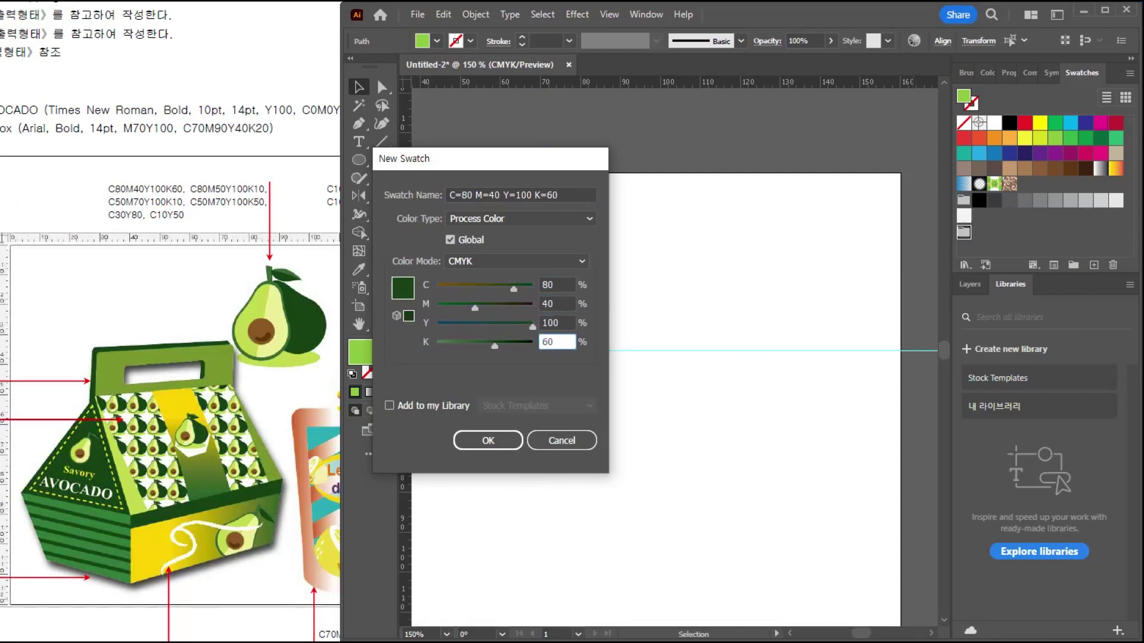
key("Return")
Add another global process swatch of C80 M50 Y100 K10 to Color Group 1.
left_click(1094, 265)
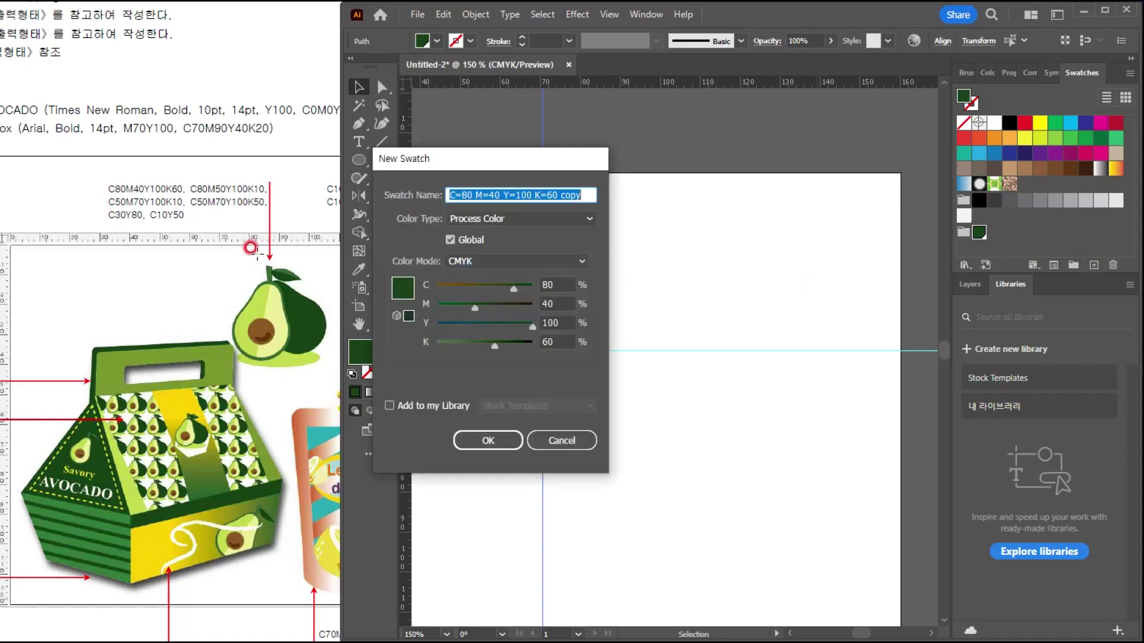
left_click(513, 283)
key("Tab")
type("50")
key("Tab")
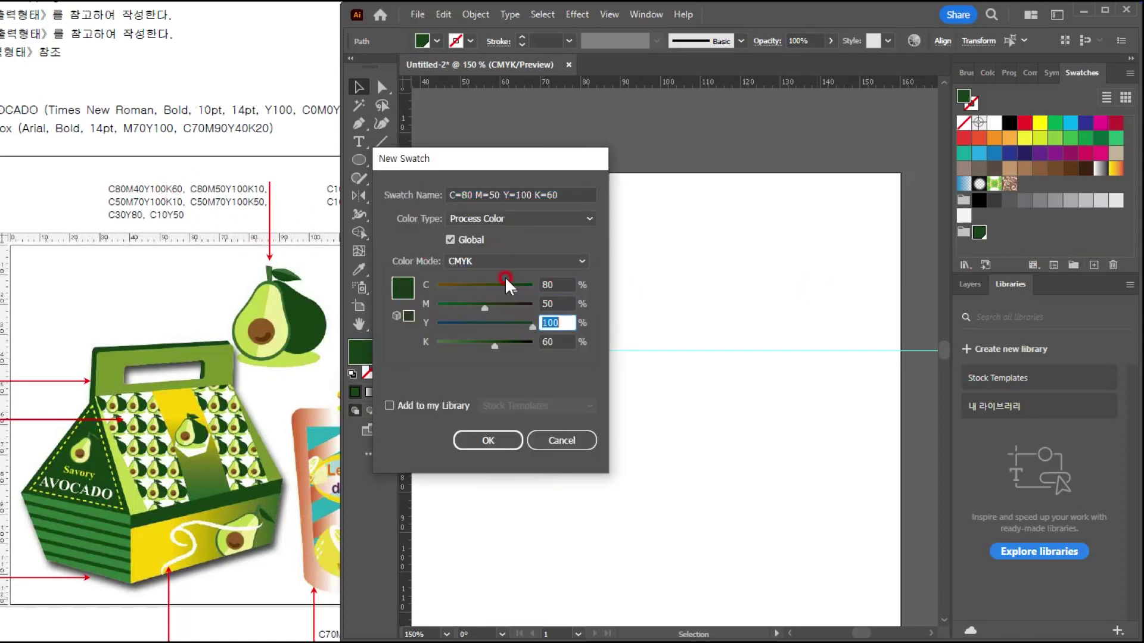
key("Tab")
type("10")
key("Return")
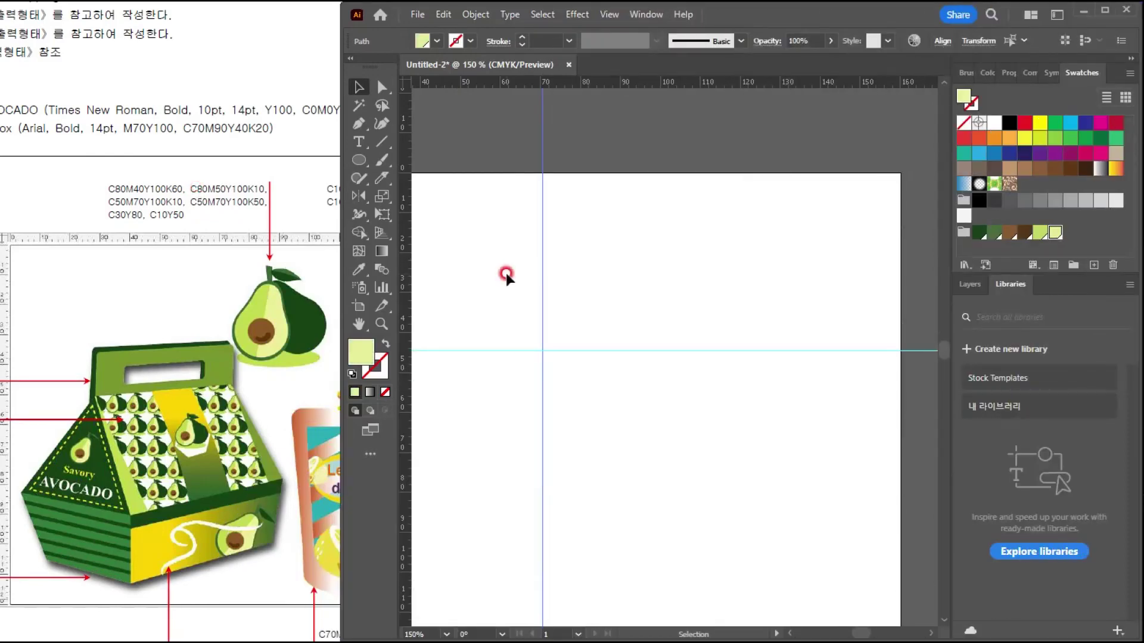
Switch to the exam sheet, examine the avocado reference up close, and return to Illustrator.
left_click(255, 202)
scroll(297, 350, "up", 1)
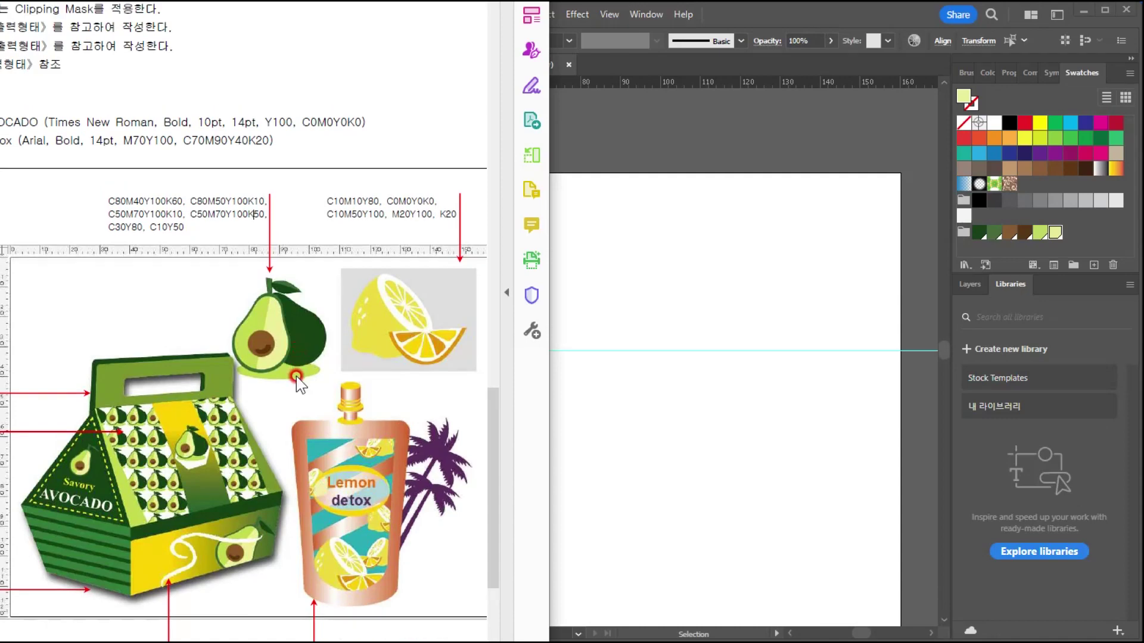
scroll(296, 376, "up", 2)
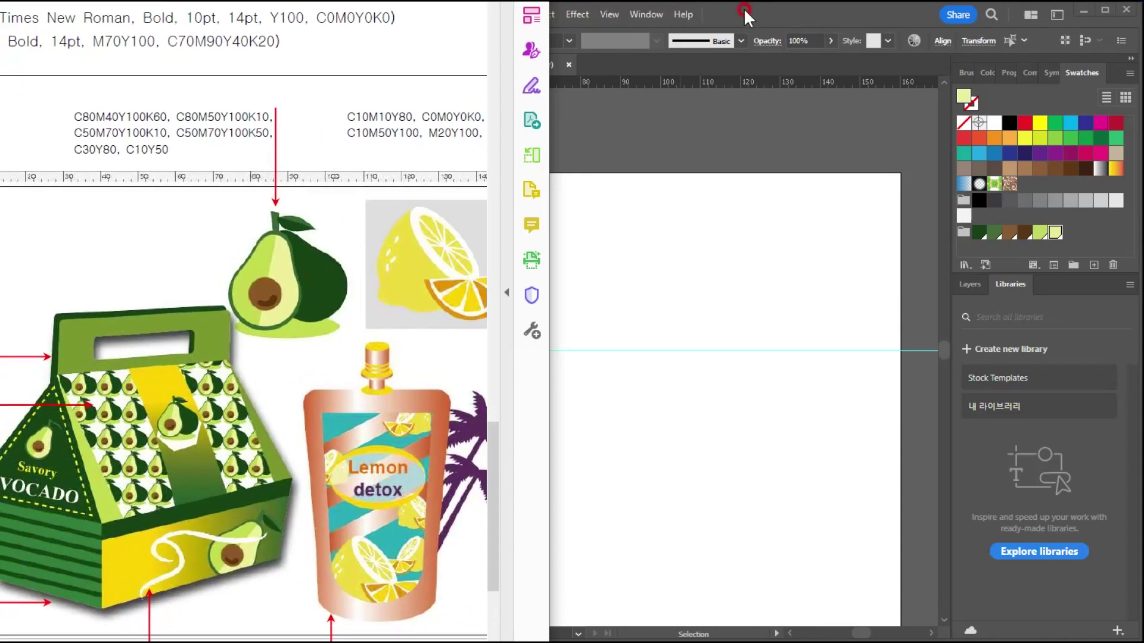
left_click(743, 10)
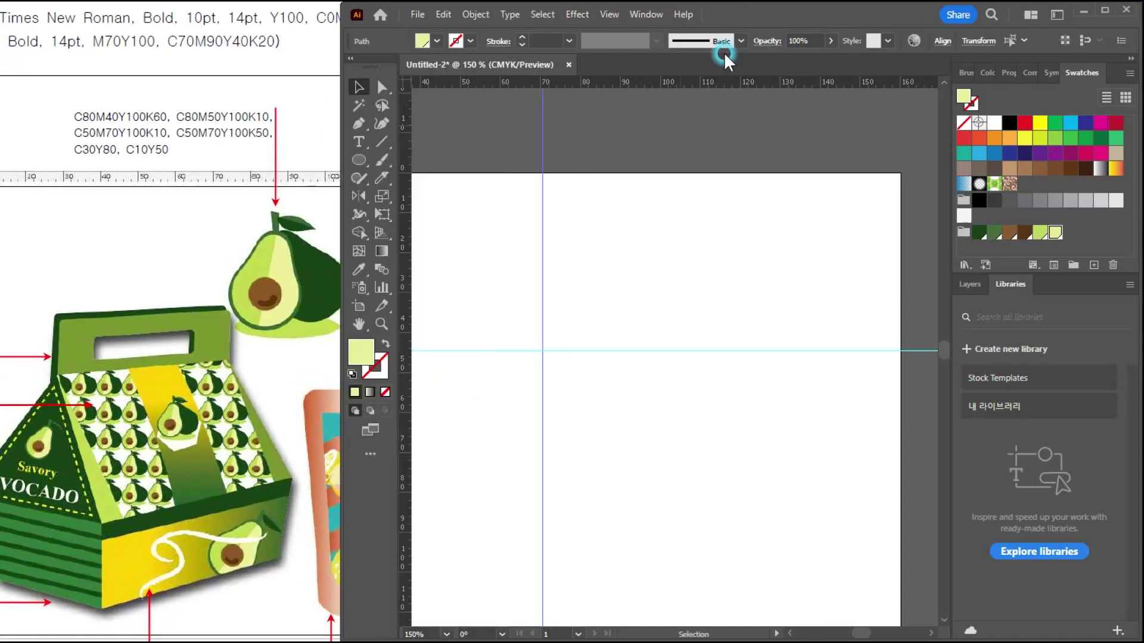
Draw a pale yellow-green circle about 24 mm in diameter on the artboard, above the horizontal guide.
left_click(360, 160)
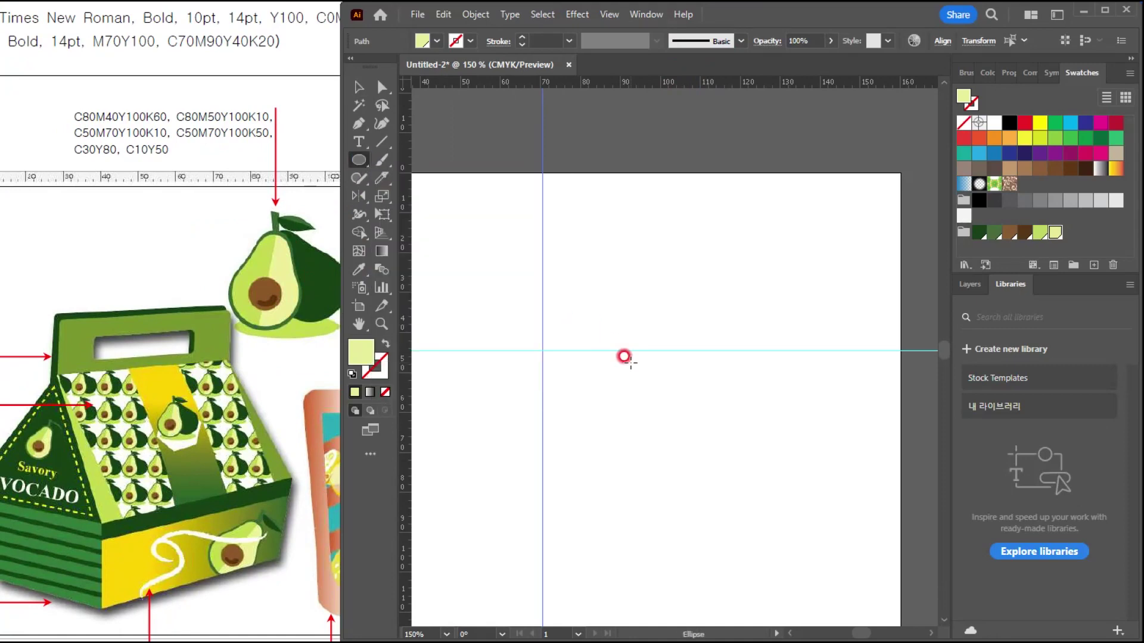
left_click_drag(588, 233, 677, 329)
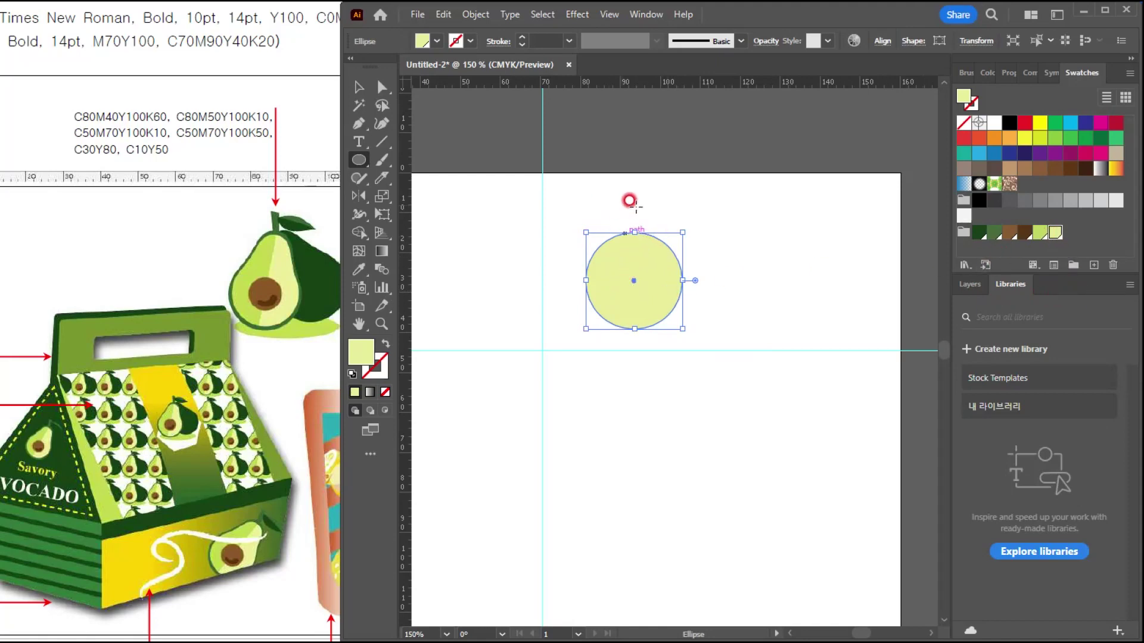
left_click(1031, 232)
Switch to the Warp tool, try stretching the circle's top upward, and undo the distortion.
left_click(358, 214)
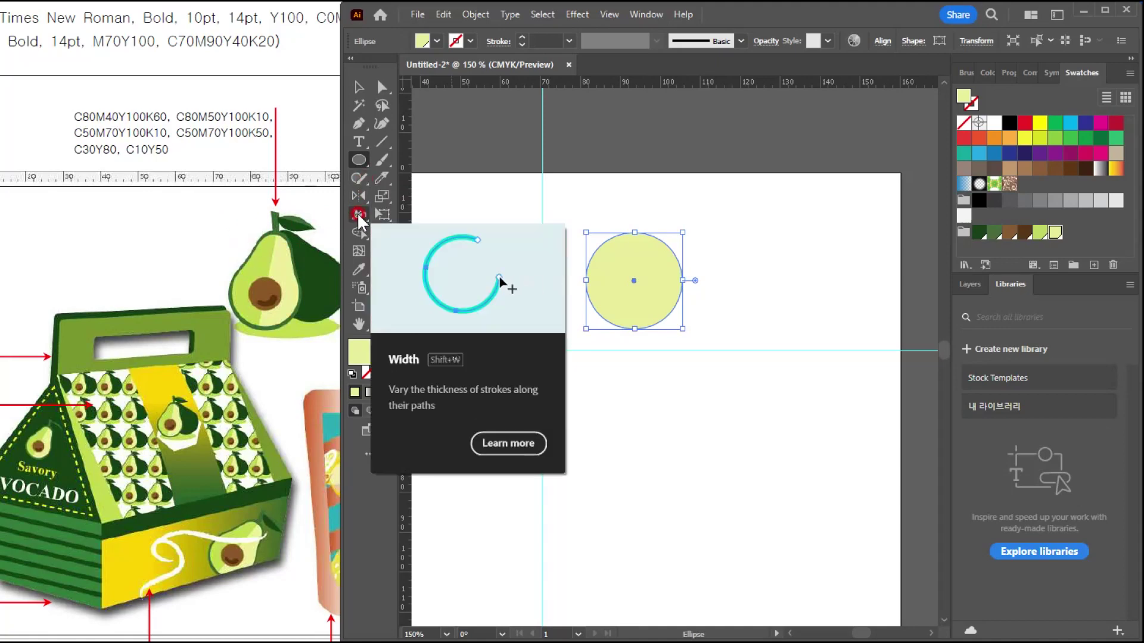
right_click(357, 212)
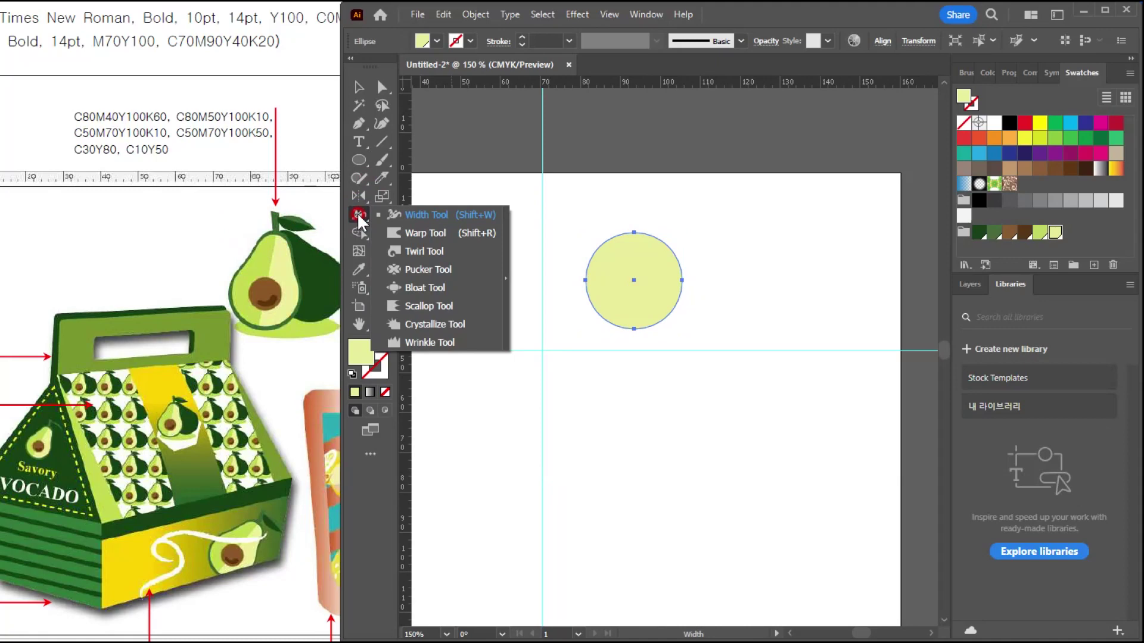
left_click(427, 232)
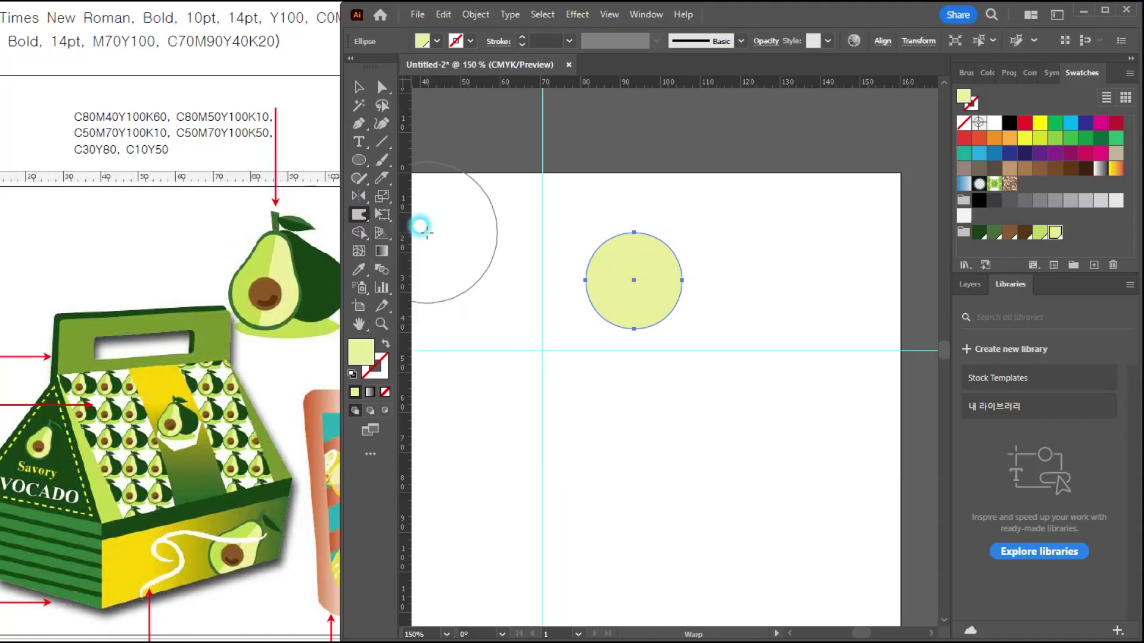
left_click_drag(627, 267, 639, 192)
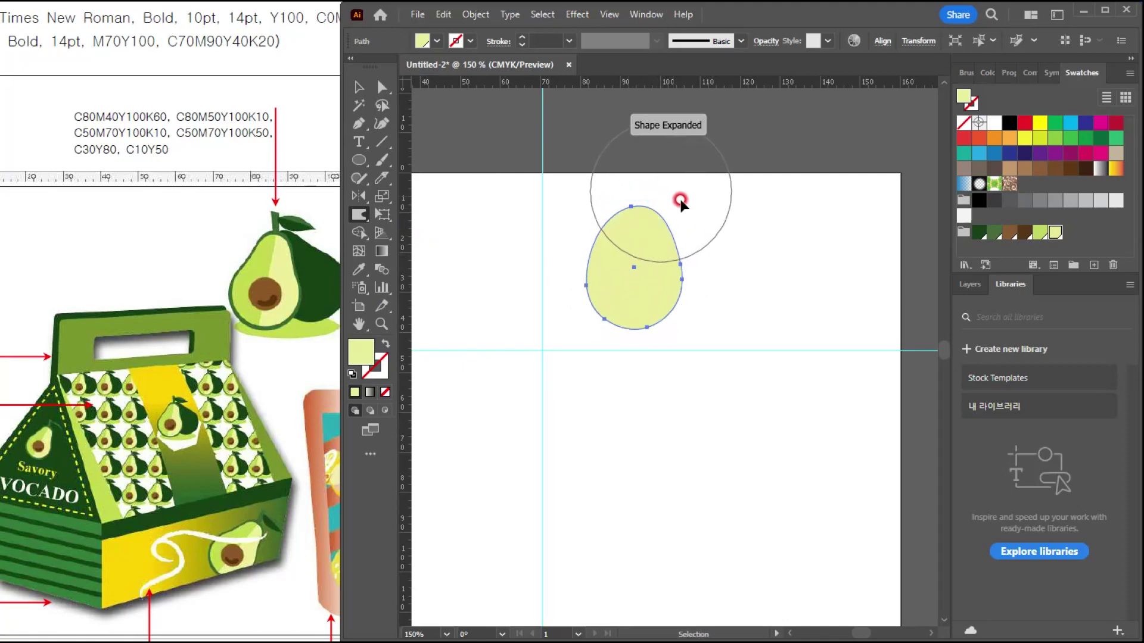
key("ctrl+z")
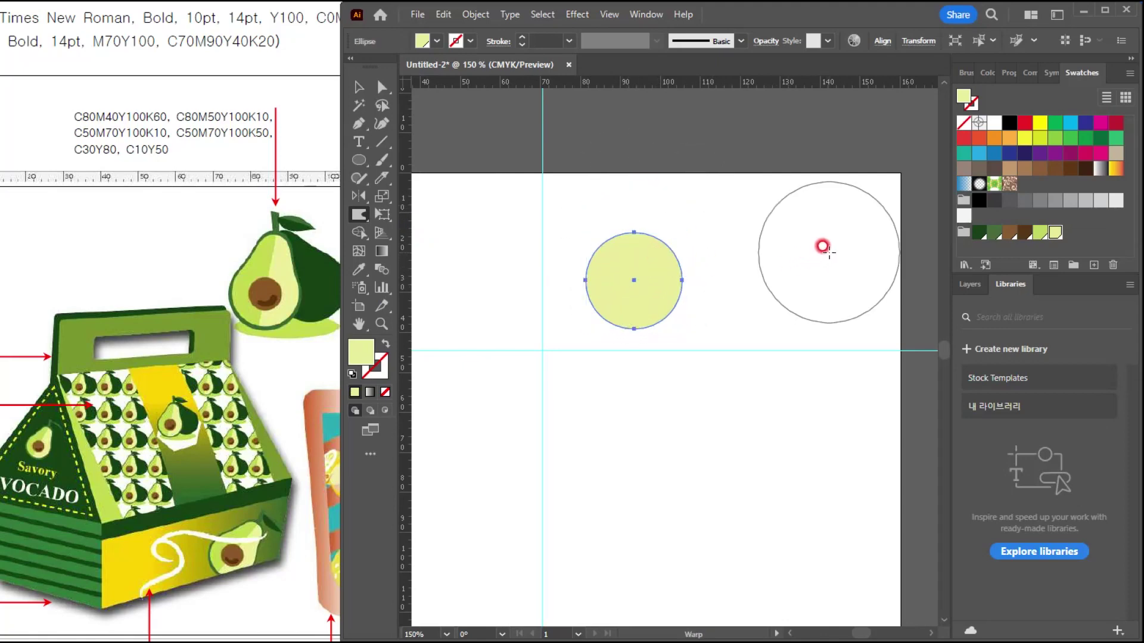
Shrink the Warp tool's brush to about 21 mm in diameter, discarding the changes in its options.
mouse_move(830, 216)
left_mouse_down()
mouse_move(794, 246)
mouse_move(829, 209)
mouse_move(791, 235)
left_mouse_up()
left_click(359, 212)
double_click(359, 213)
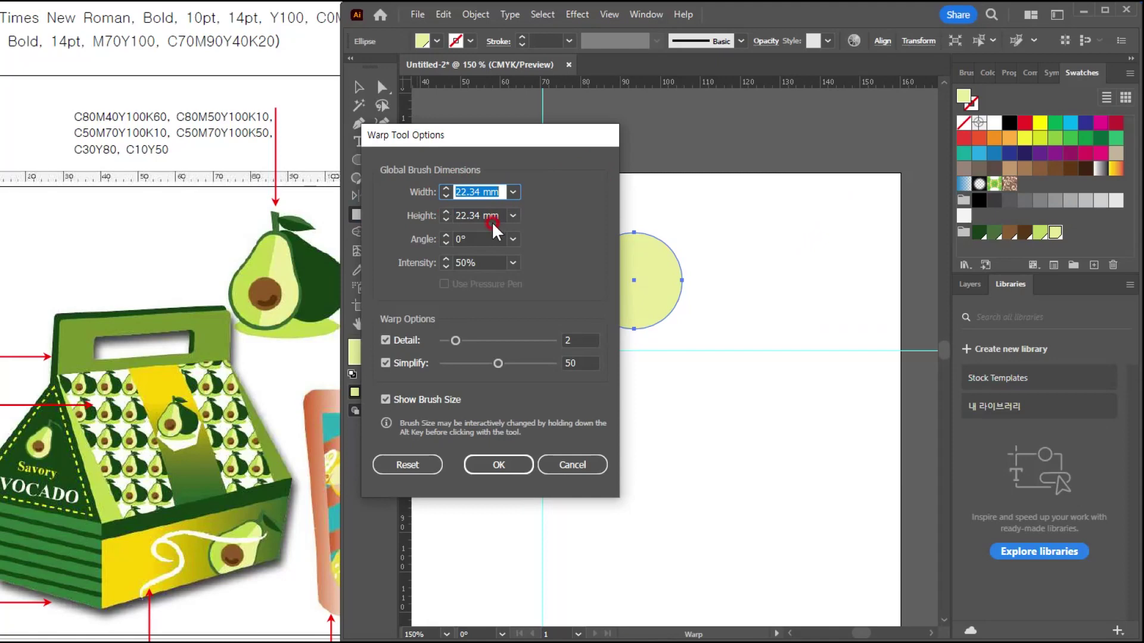
left_click(590, 460)
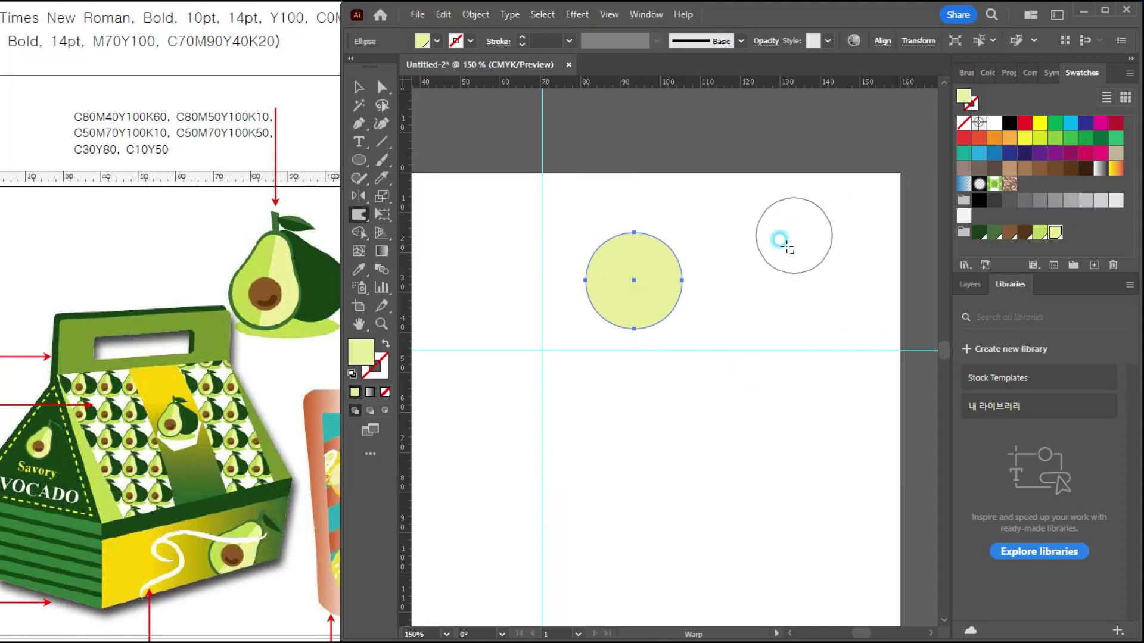
mouse_move(803, 230)
left_mouse_down()
mouse_move(814, 221)
mouse_move(786, 239)
left_mouse_up()
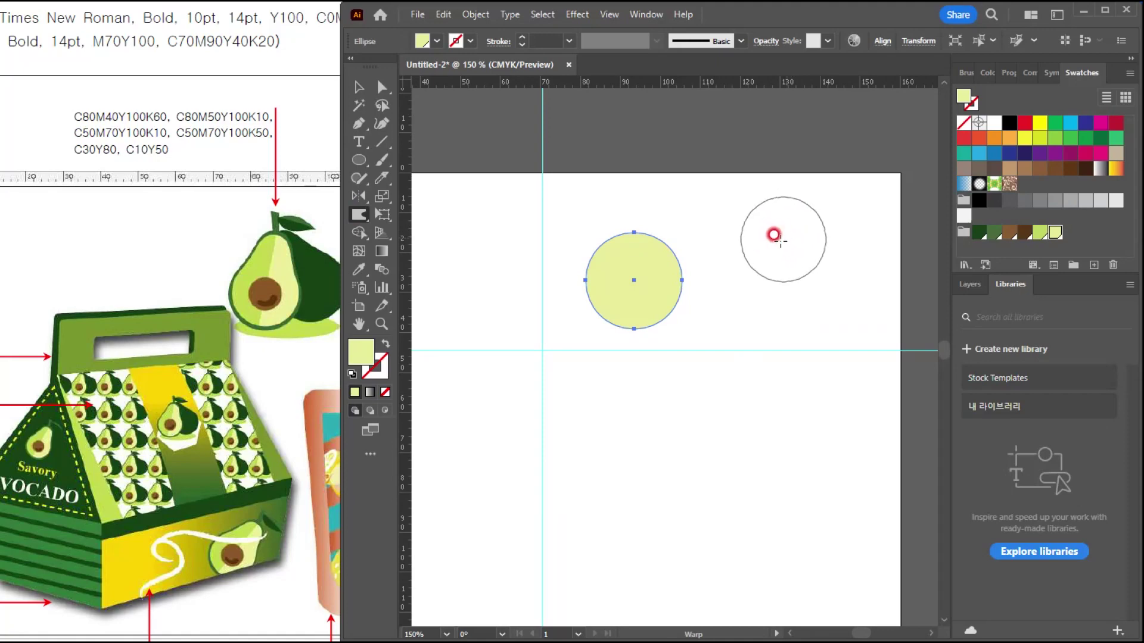
Warp the circle's top upward into a pear-shaped avocado body about 33 mm tall with a narrowed neck.
scroll(604, 227, "up", 1)
left_click_drag(619, 310, 587, 337)
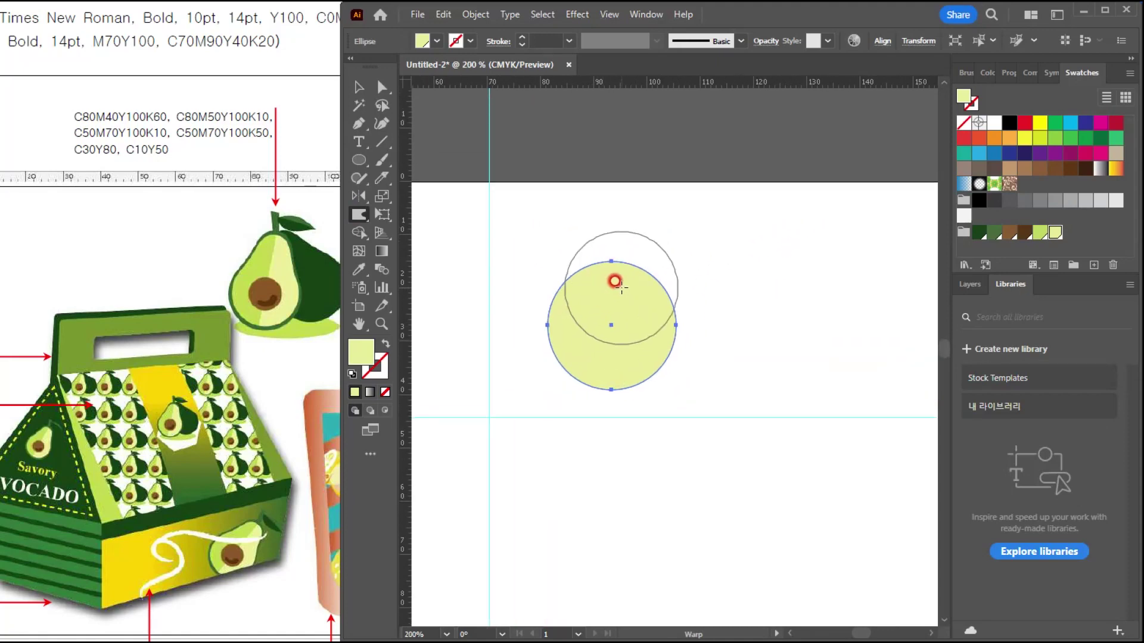
mouse_move(614, 302)
left_mouse_down()
mouse_move(610, 172)
mouse_move(608, 254)
mouse_move(610, 224)
left_mouse_up()
left_click_drag(673, 417, 673, 418)
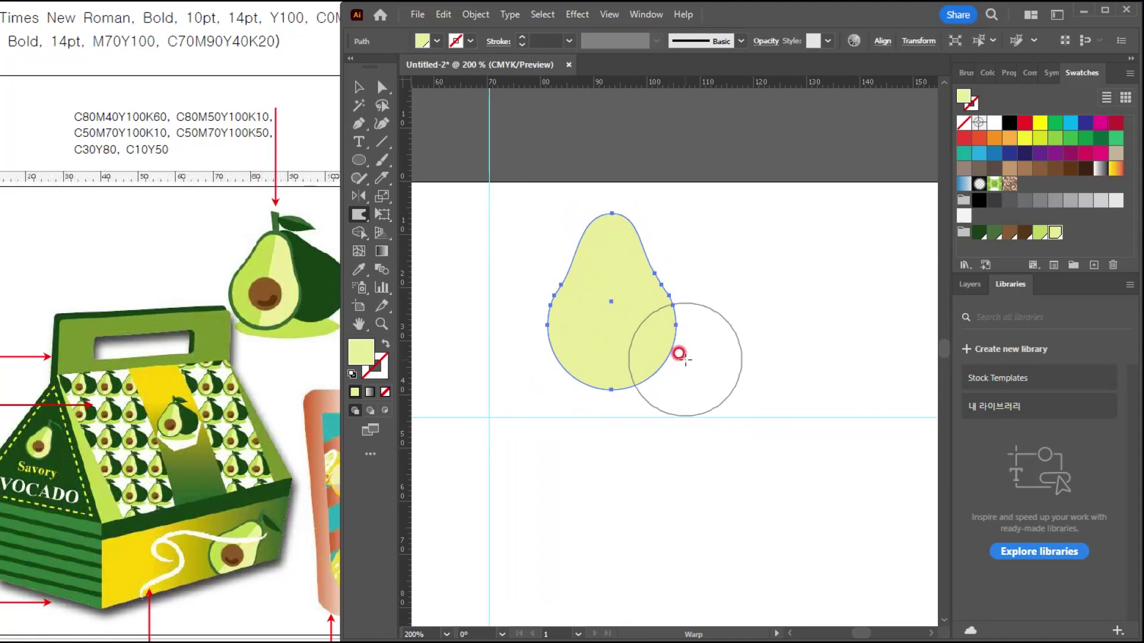
key("ctrl")
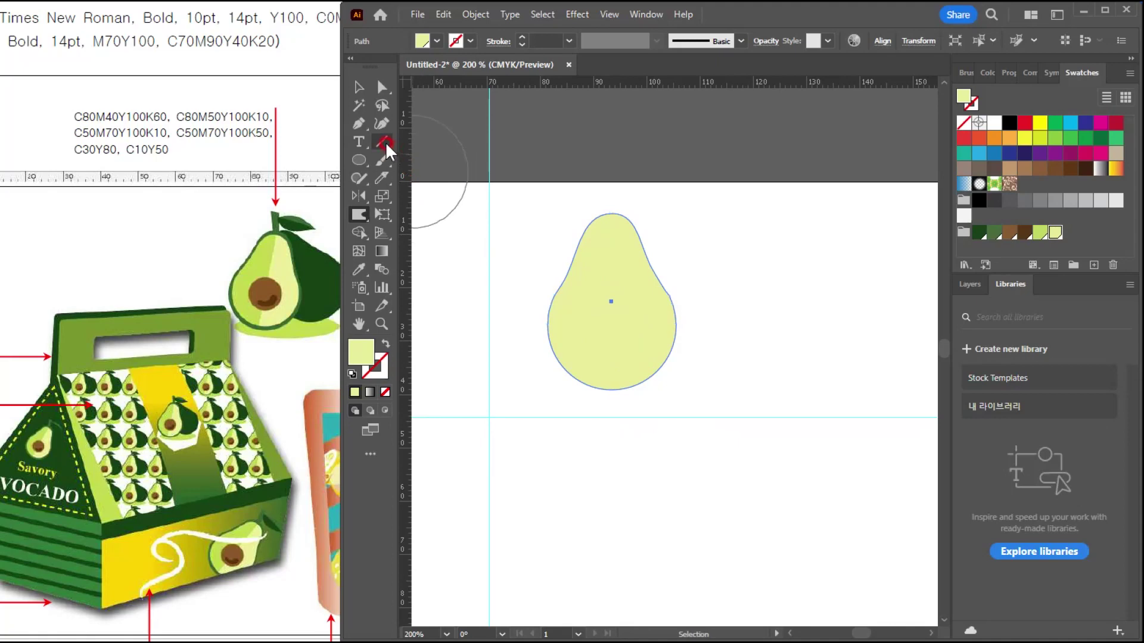
Draw a vertical line about 48 mm long through the avocado body's center, extending past both ends.
left_click(385, 142)
left_click_drag(612, 194, 612, 450)
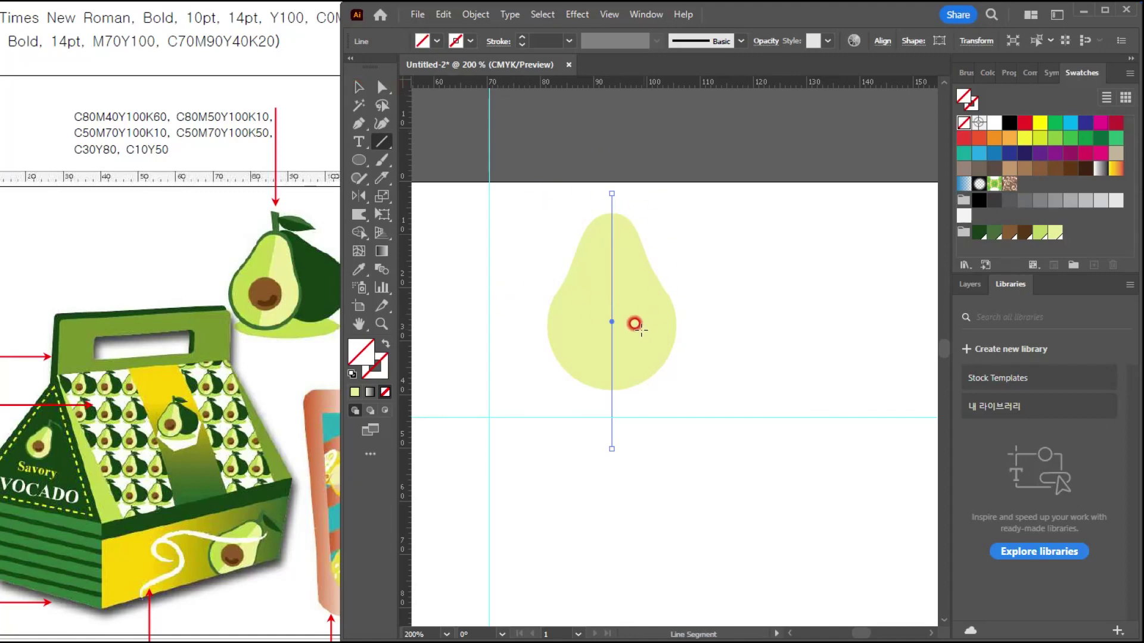
left_click_drag(547, 213, 550, 305)
Select the avocado body together with the vertical line and split it into two halves with Pathfinder Divide.
left_click(360, 87)
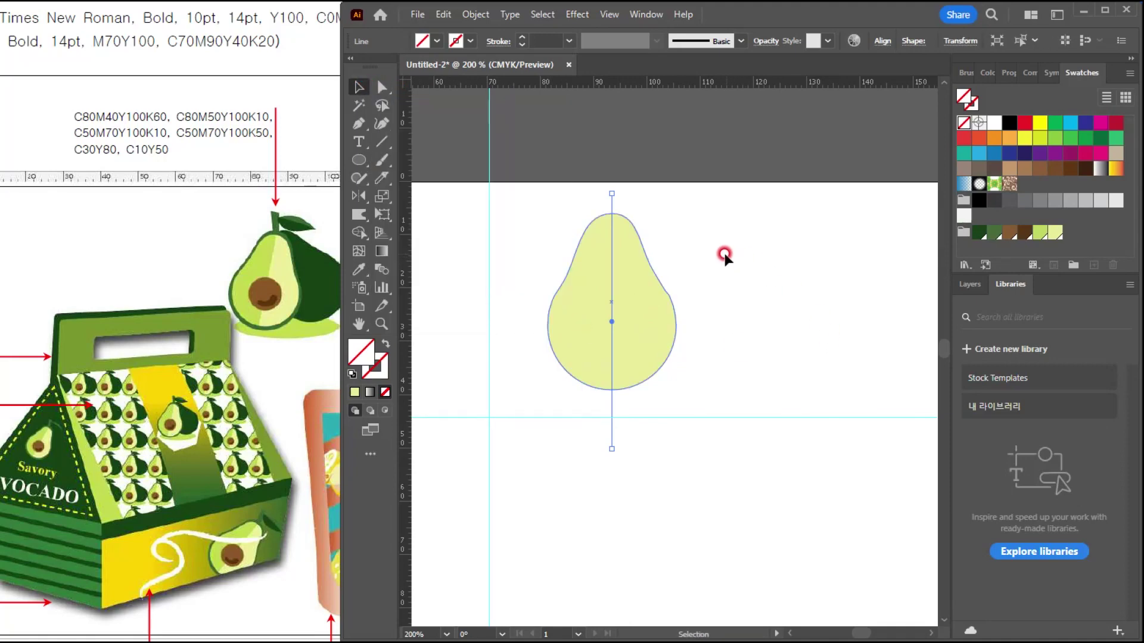
left_click(737, 234)
left_click(597, 309)
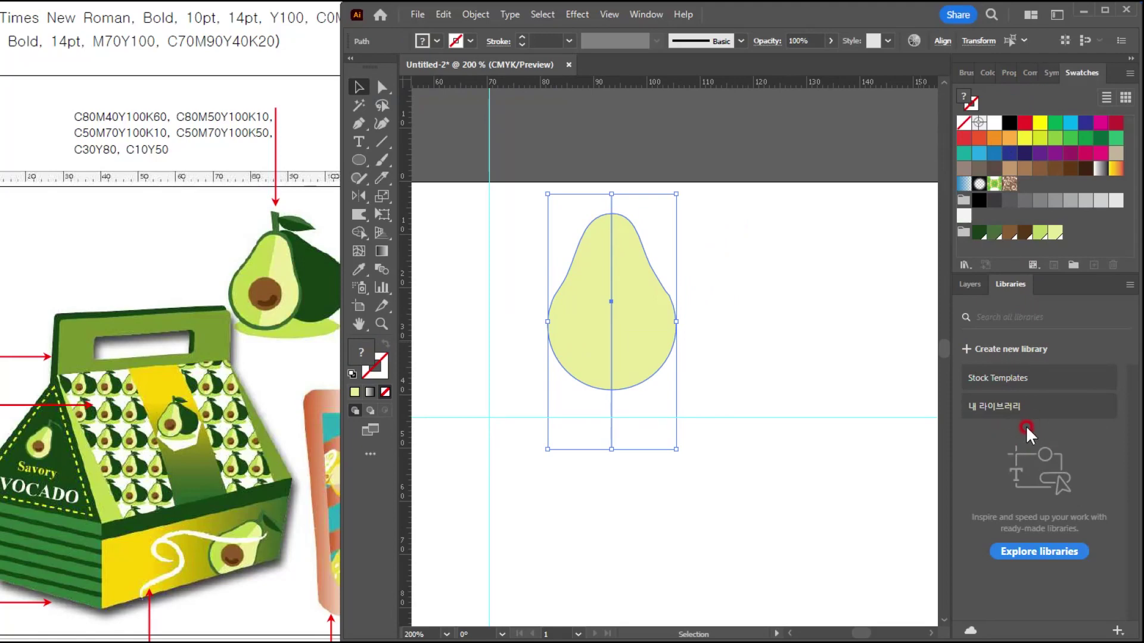
key("ctrl+shift+F9")
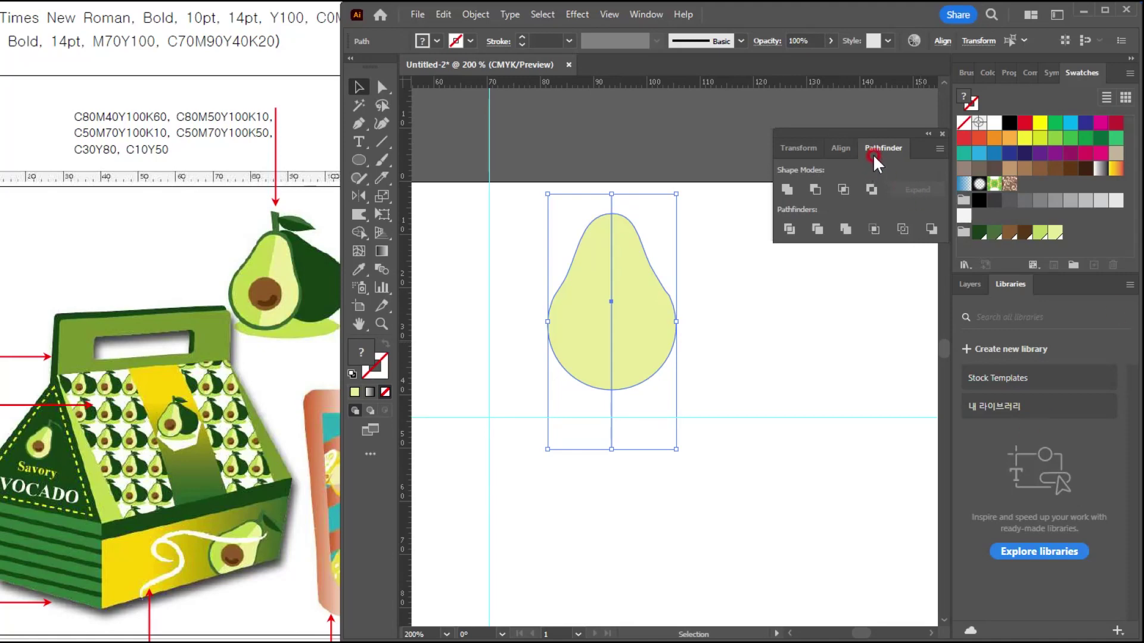
left_click(790, 230)
Ungroup the divided avocado body and delete its right half.
right_click(624, 238)
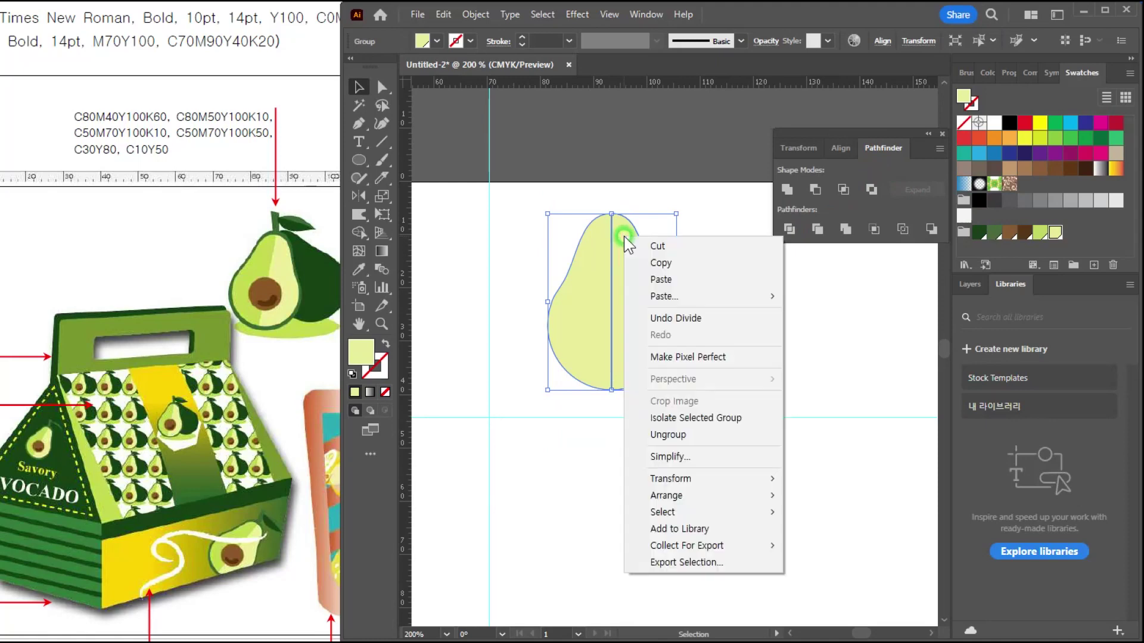
left_click(659, 434)
left_click(727, 304)
left_click_drag(640, 334, 681, 339)
key("Delete")
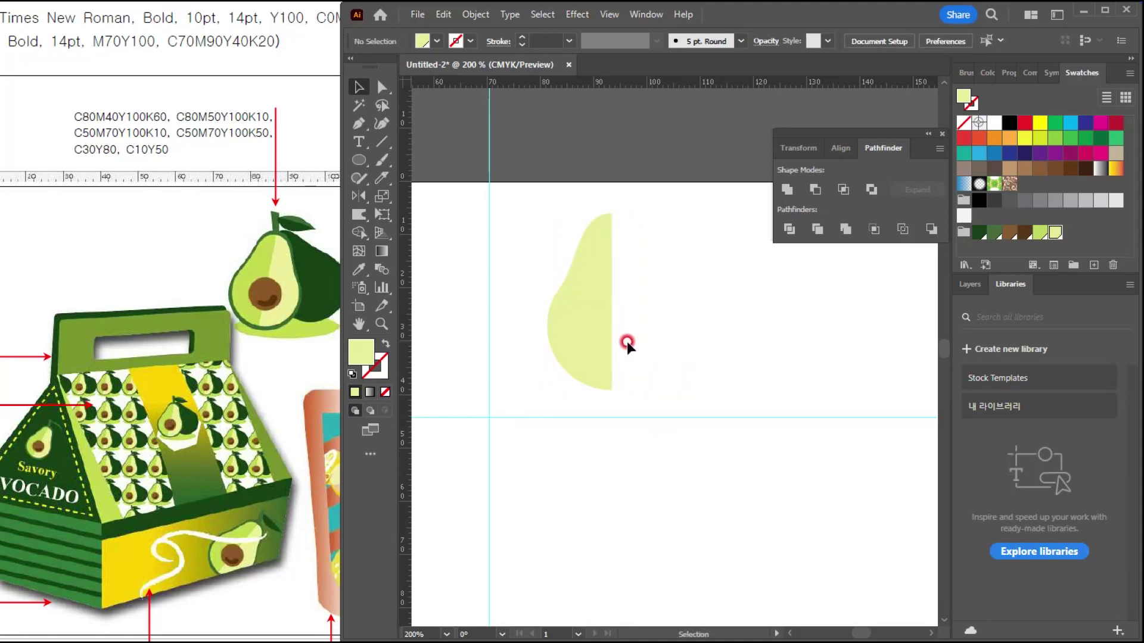
Fill the remaining left half with the C30Y80 light green swatch.
left_click(584, 335)
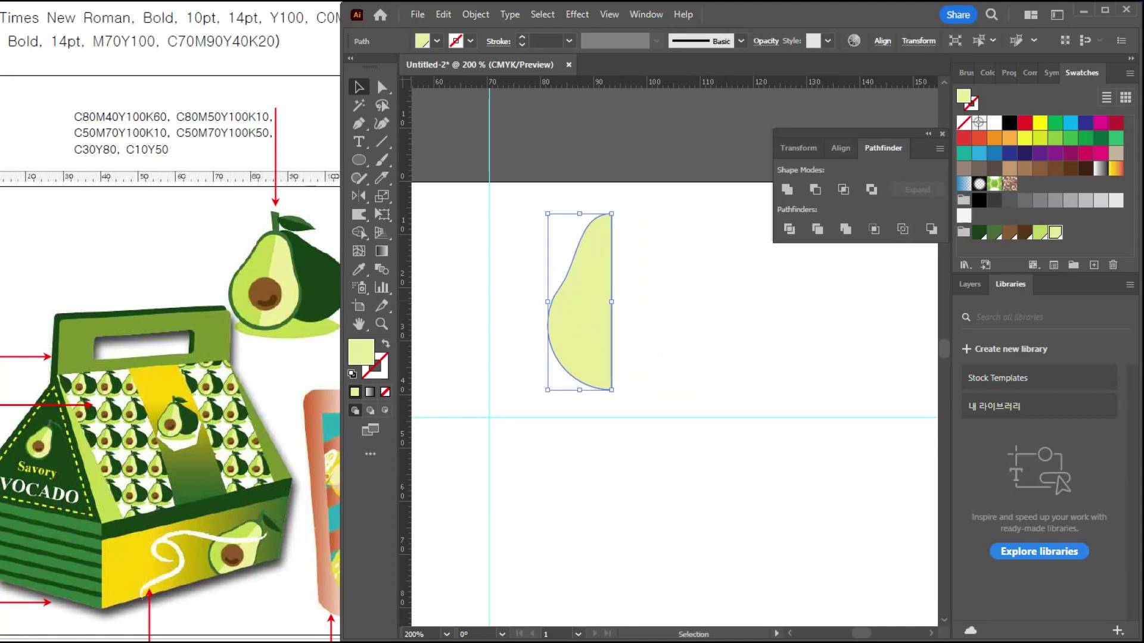
left_click(1037, 234)
left_click(695, 342)
Reflect a copy of the left half across a vertical axis at its straight edge and fill the copy with the C10Y50 swatch.
left_click(585, 357)
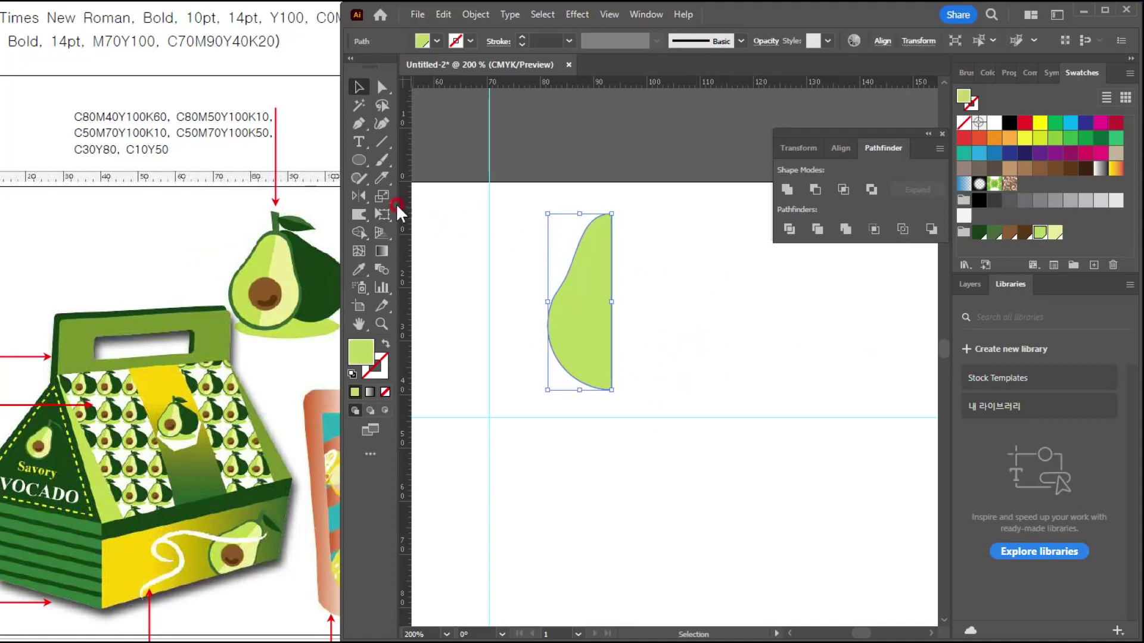
left_click(359, 195)
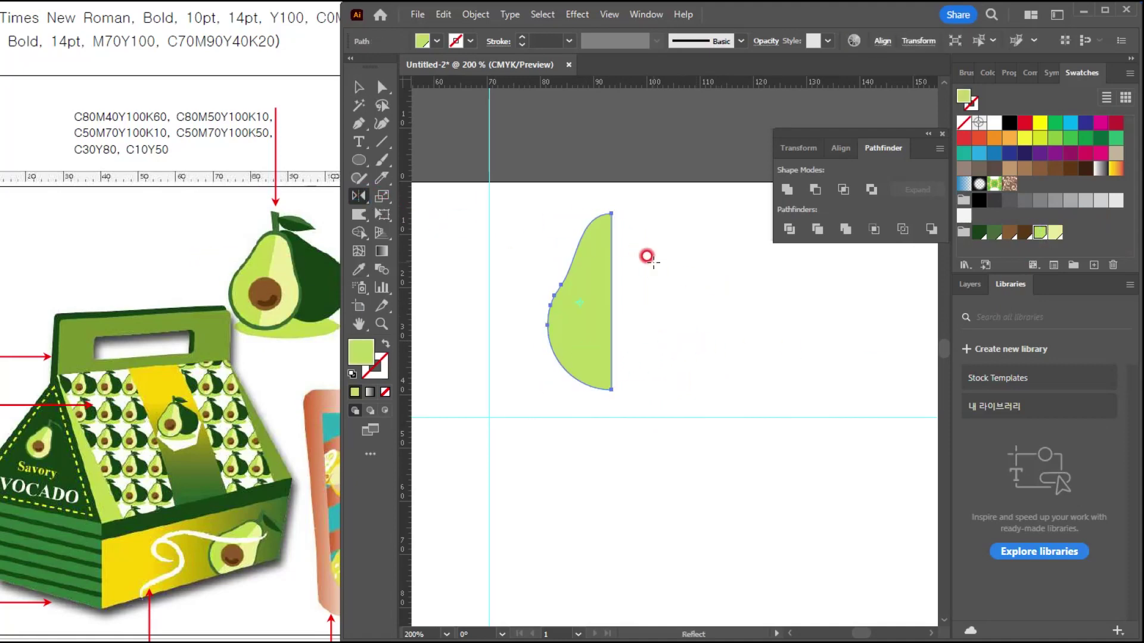
left_click(610, 213, "alt")
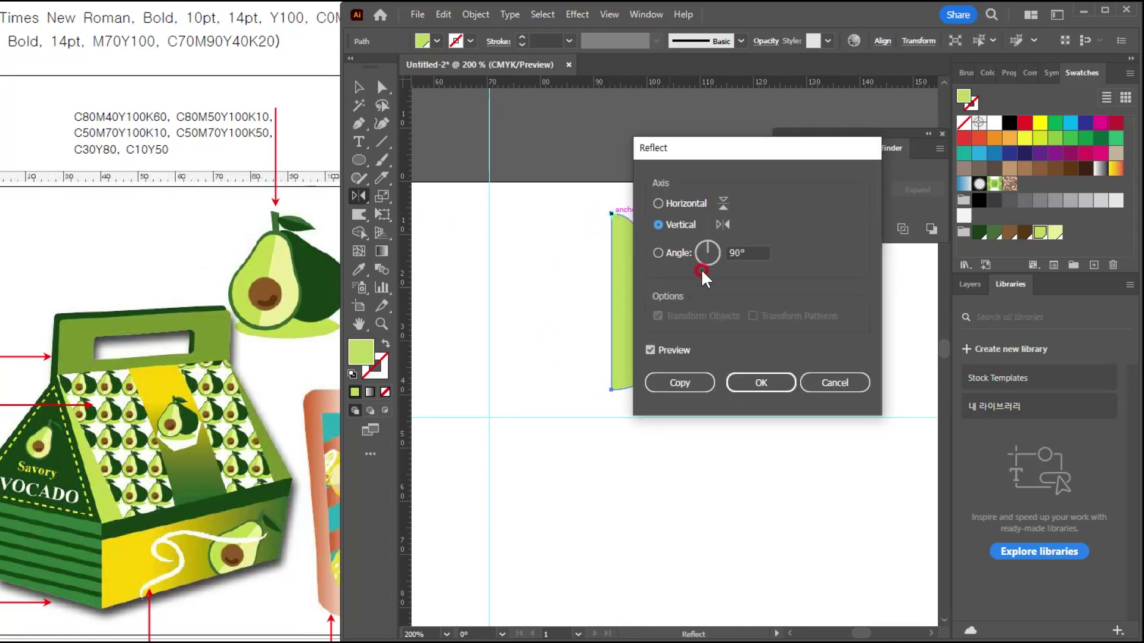
left_click(676, 382)
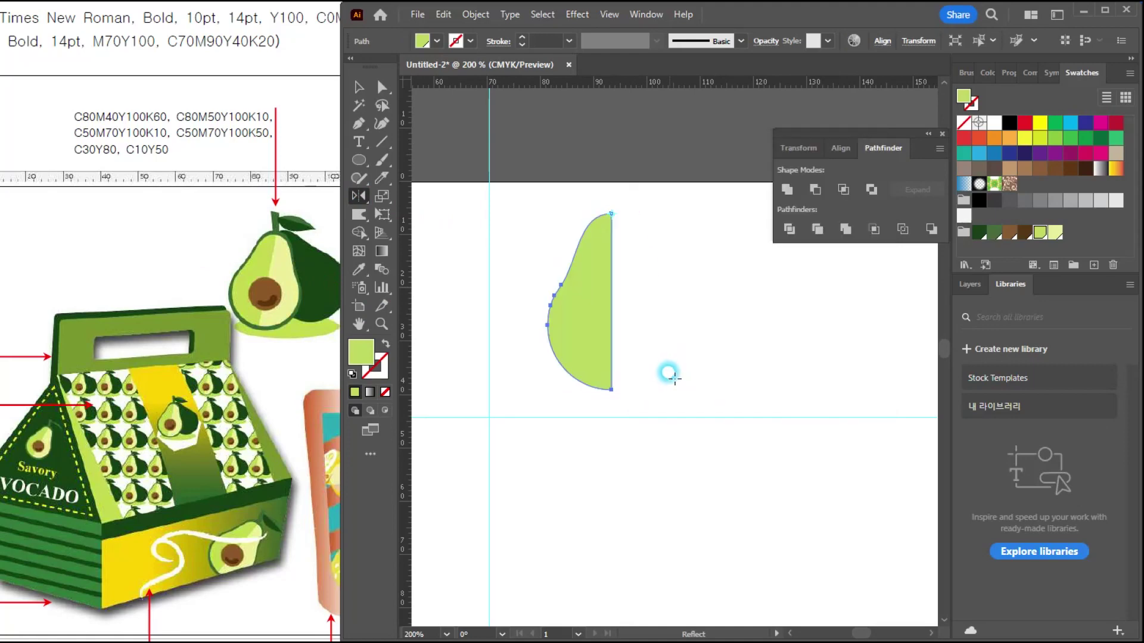
left_click(359, 87)
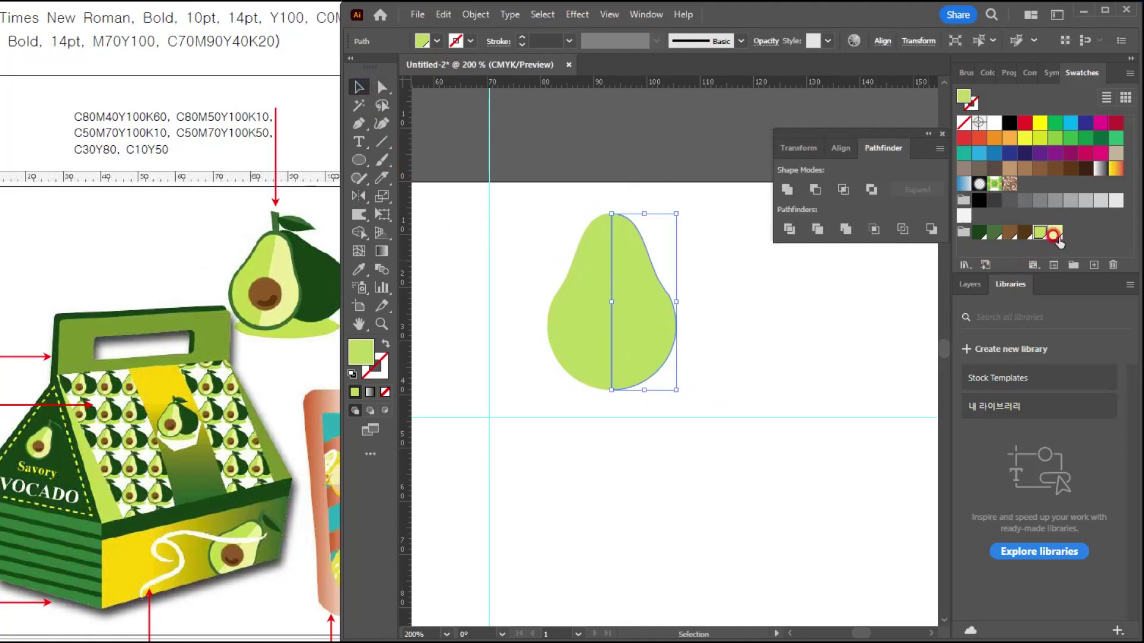
left_click(1055, 236)
left_click(608, 395)
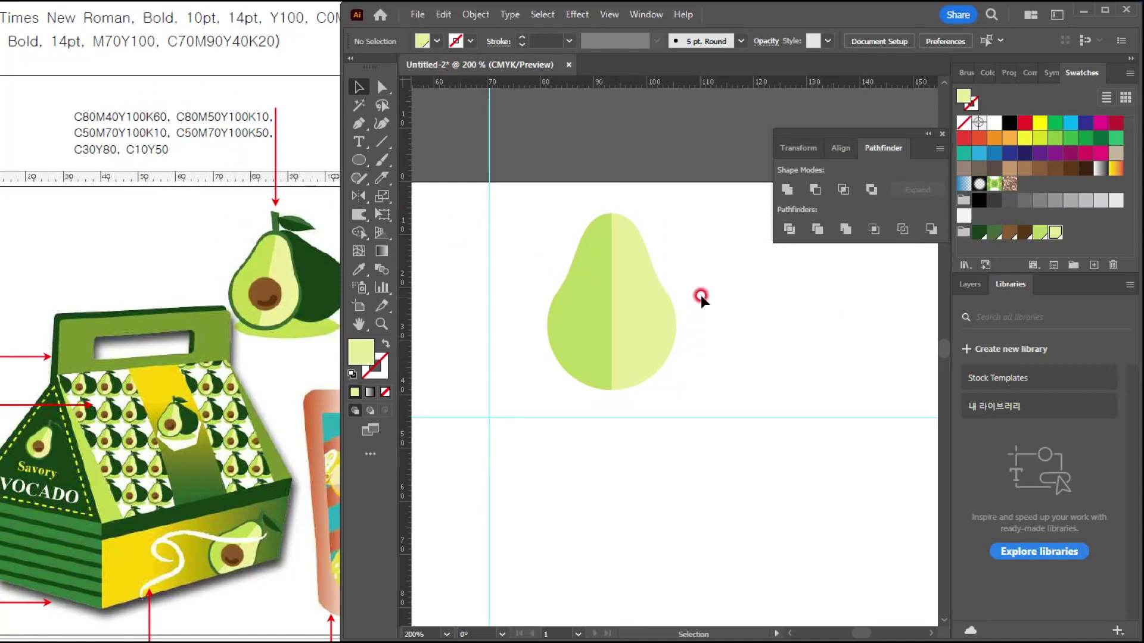
left_click_drag(701, 261, 577, 361)
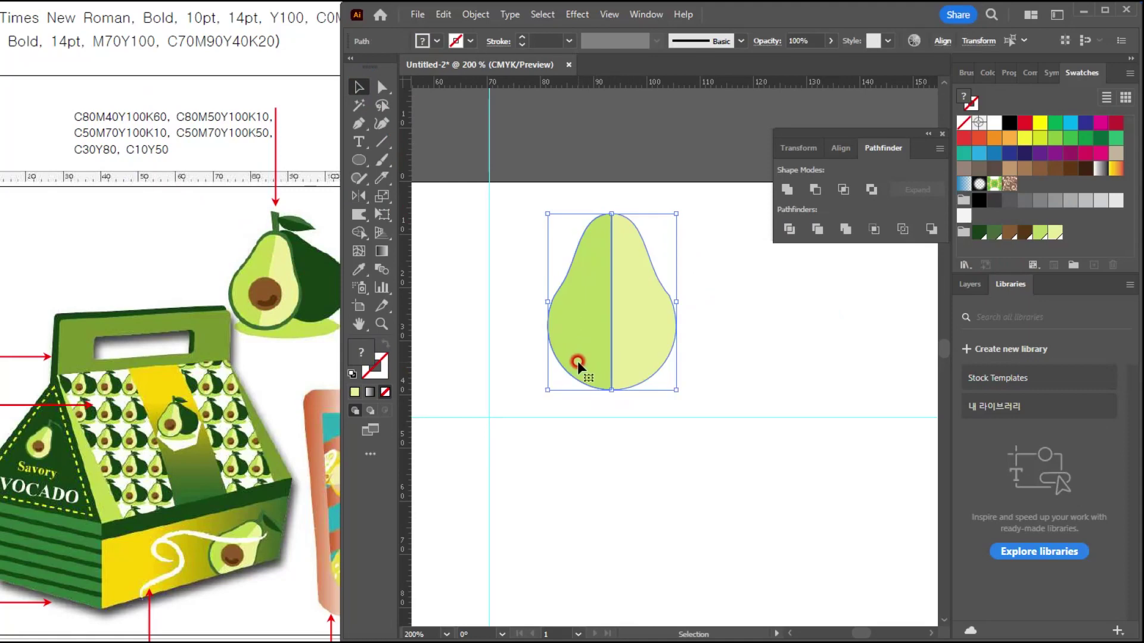
key("a")
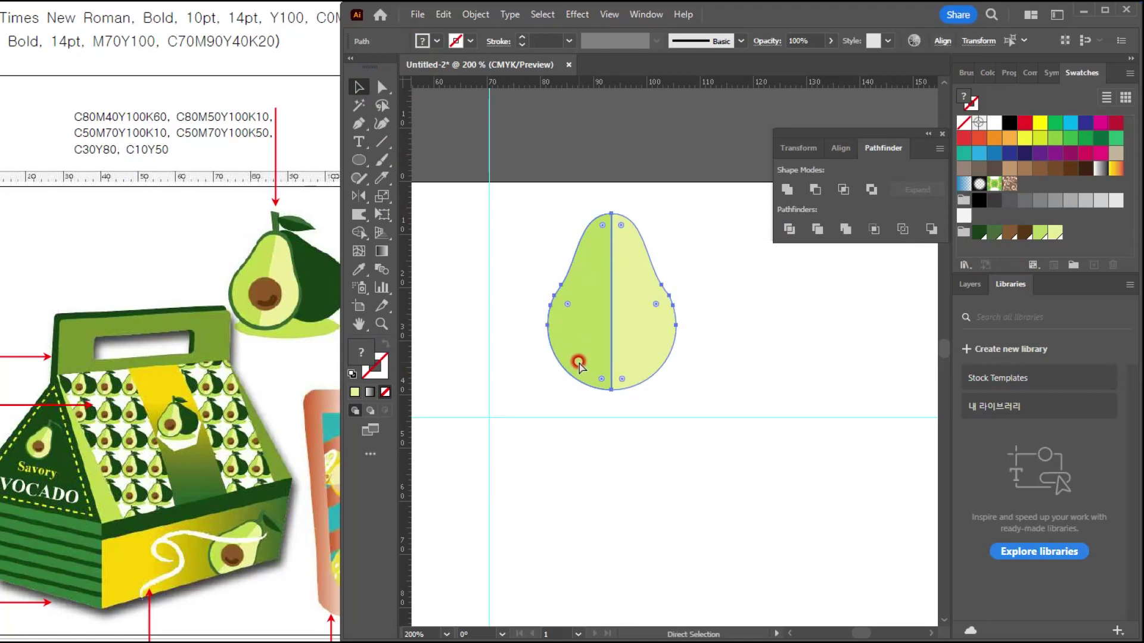
key("v")
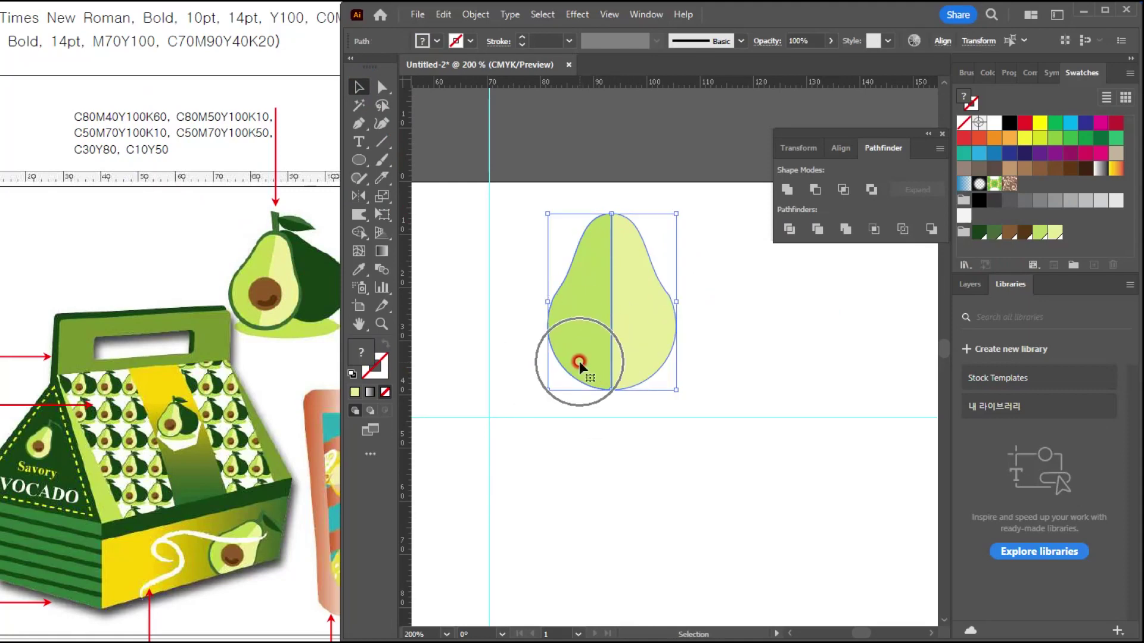
key("a")
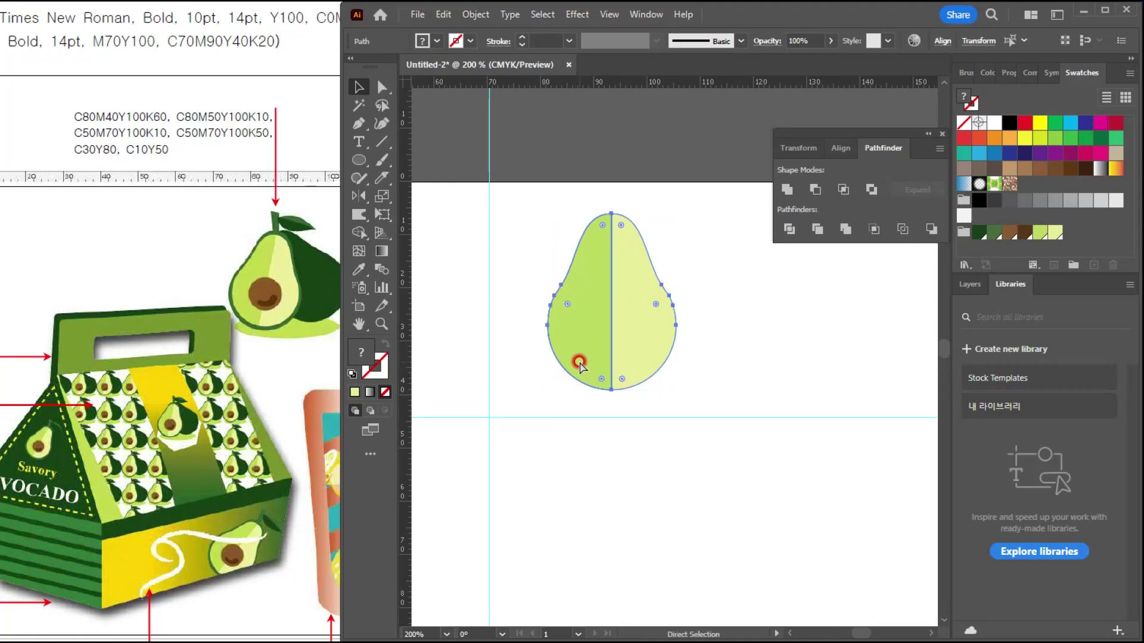
key("v")
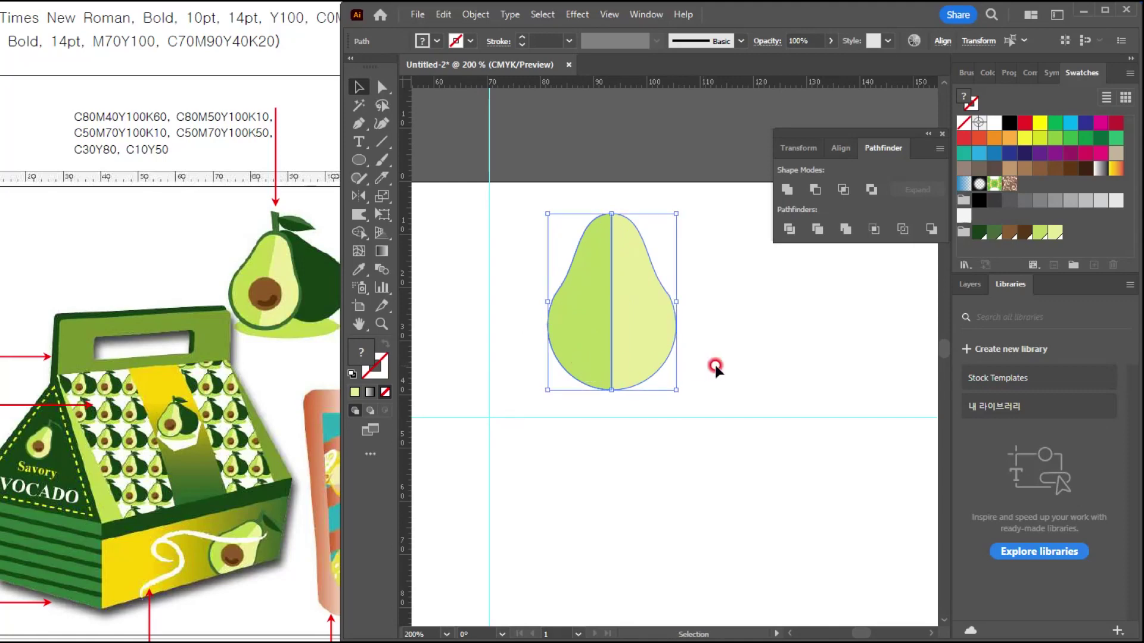
left_click(765, 368)
left_click_drag(634, 337, 682, 360)
key("ctrl+z")
left_click(749, 369)
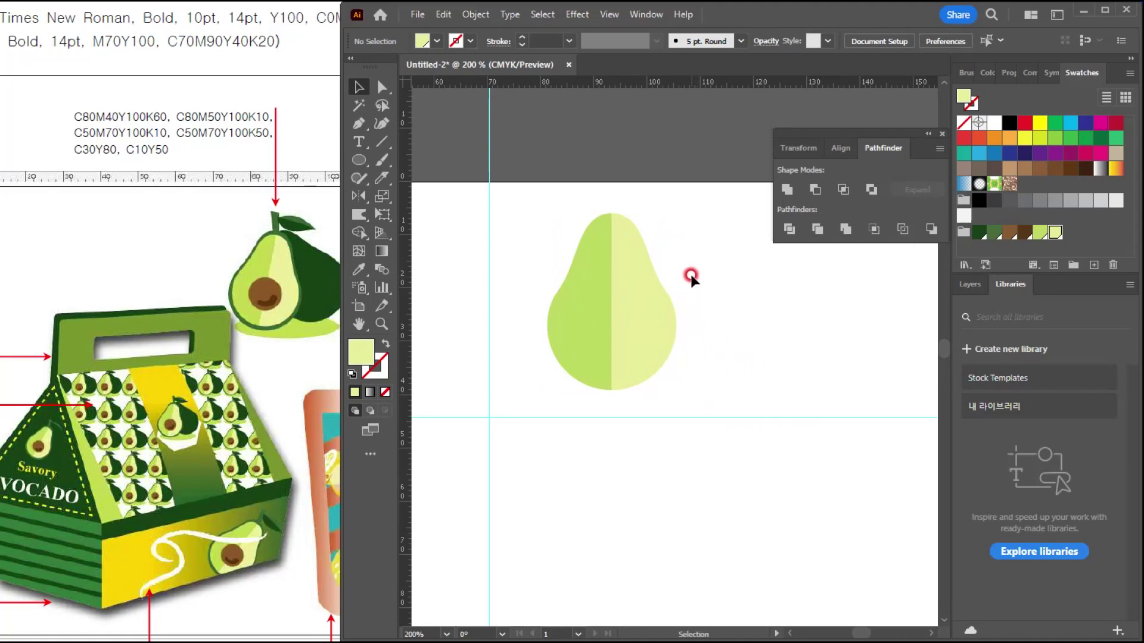
Make a centered, proportionally smaller copy of both avocado halves, about 22 mm wide and 30 mm tall, inside the originals.
left_click_drag(684, 269, 534, 388)
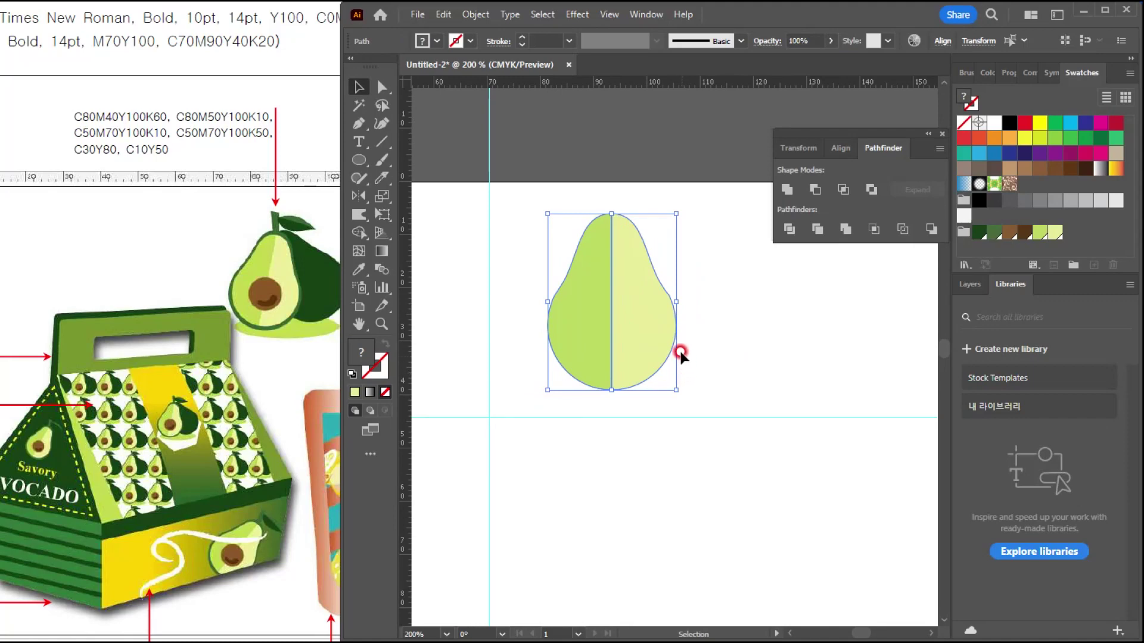
left_click_drag(670, 209, 667, 213)
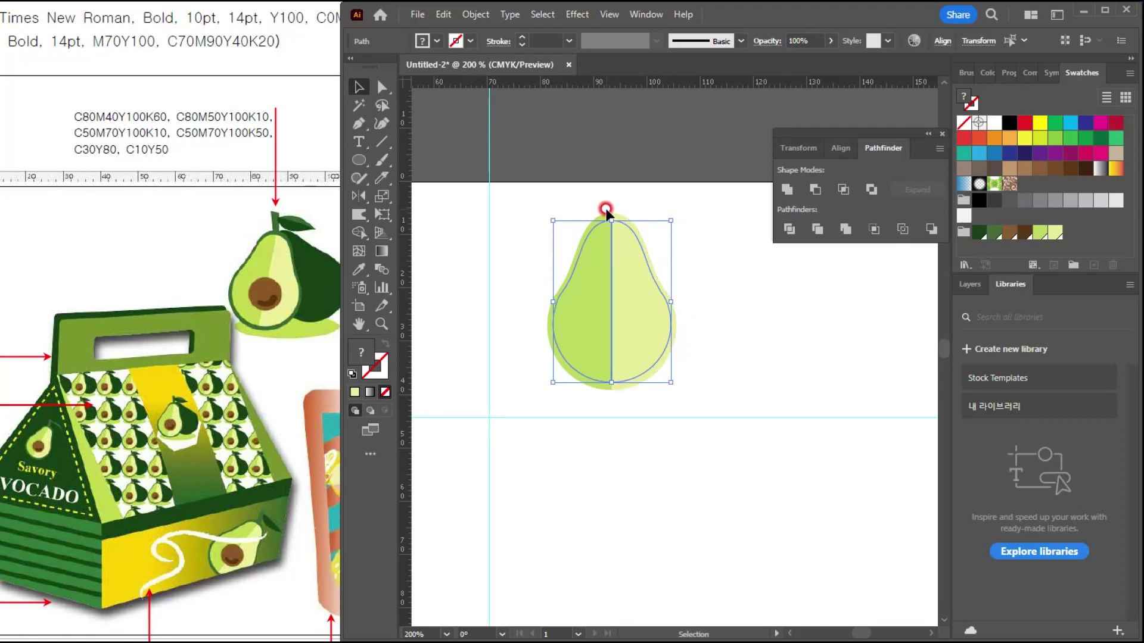
left_click_drag(602, 234, 572, 303)
left_click(753, 370)
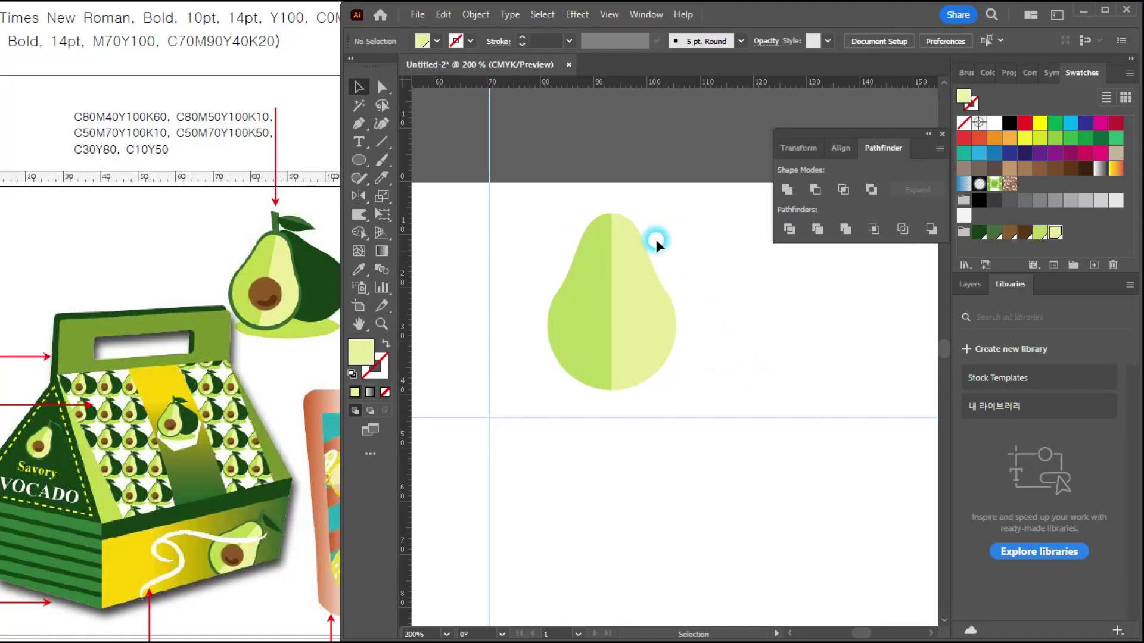
Select both outer avocado halves and fill them with the dark green C80M40Y100K60 swatch as the skin.
left_click(618, 212)
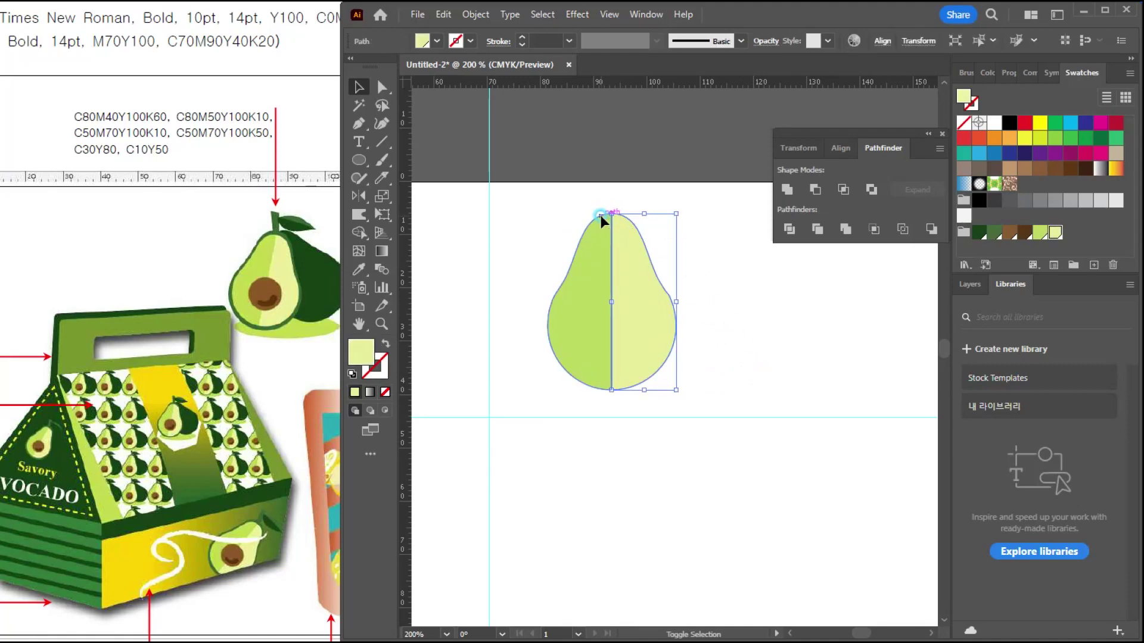
left_click(601, 216, "shift")
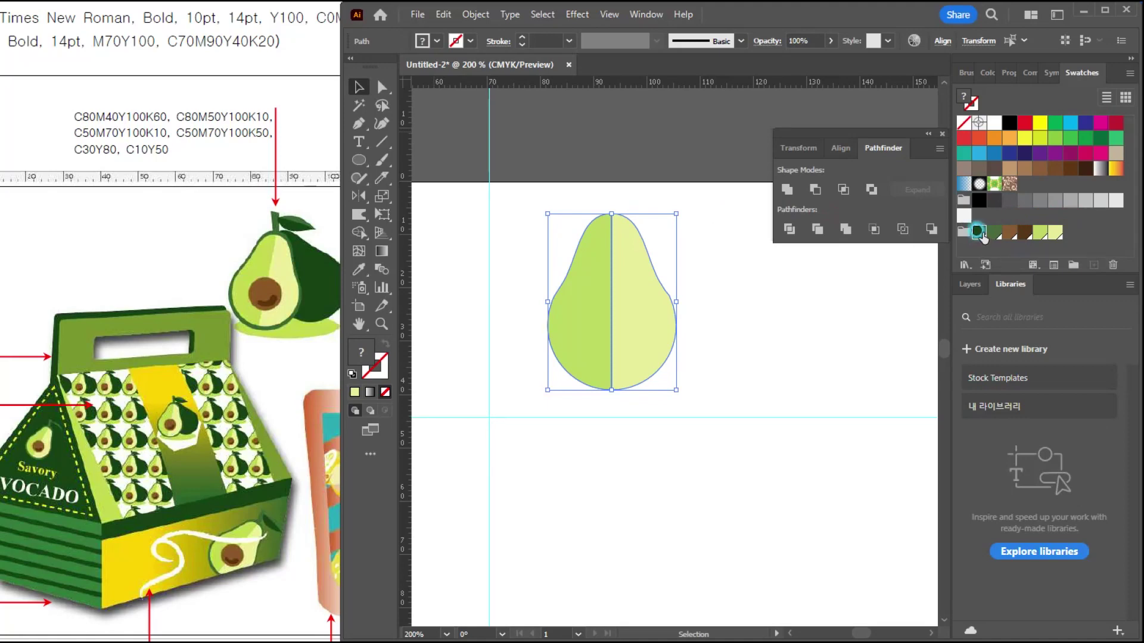
left_click(979, 233)
left_click(787, 338)
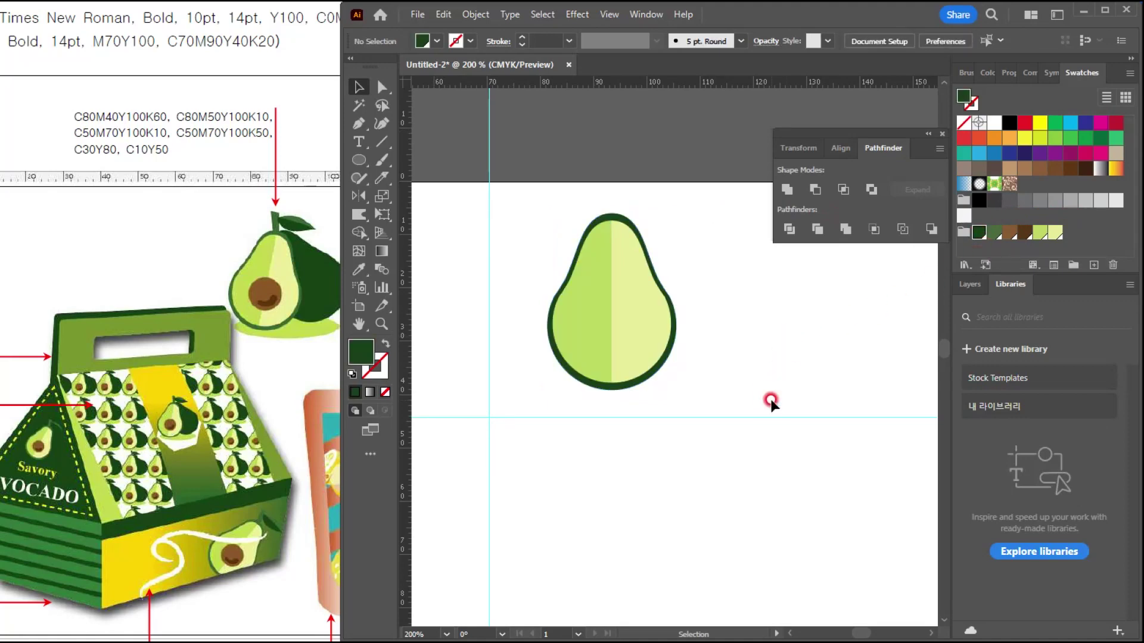
Draw a seed circle about 11 mm in diameter, fill it with the C50M70Y100K10 brown, and move it slightly lower in the avocado.
left_click(358, 160)
left_click_drag(611, 328, 641, 357)
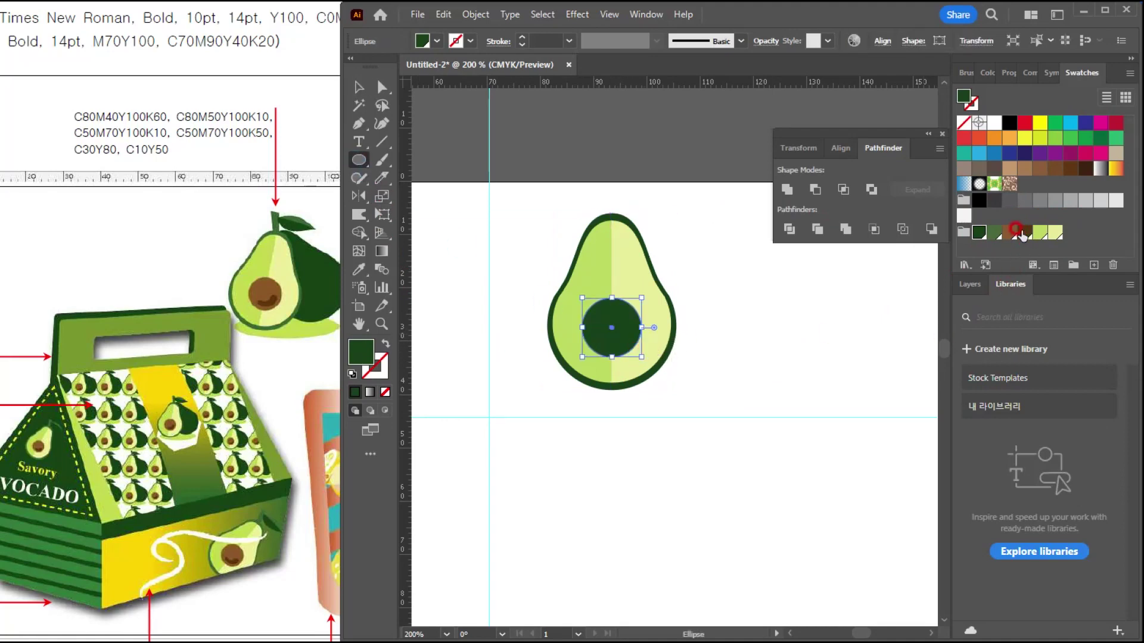
left_click(1011, 231)
left_click(360, 87)
left_click_drag(621, 322, 628, 335)
scroll(638, 342, "up", 2)
scroll(637, 342, "up", 1)
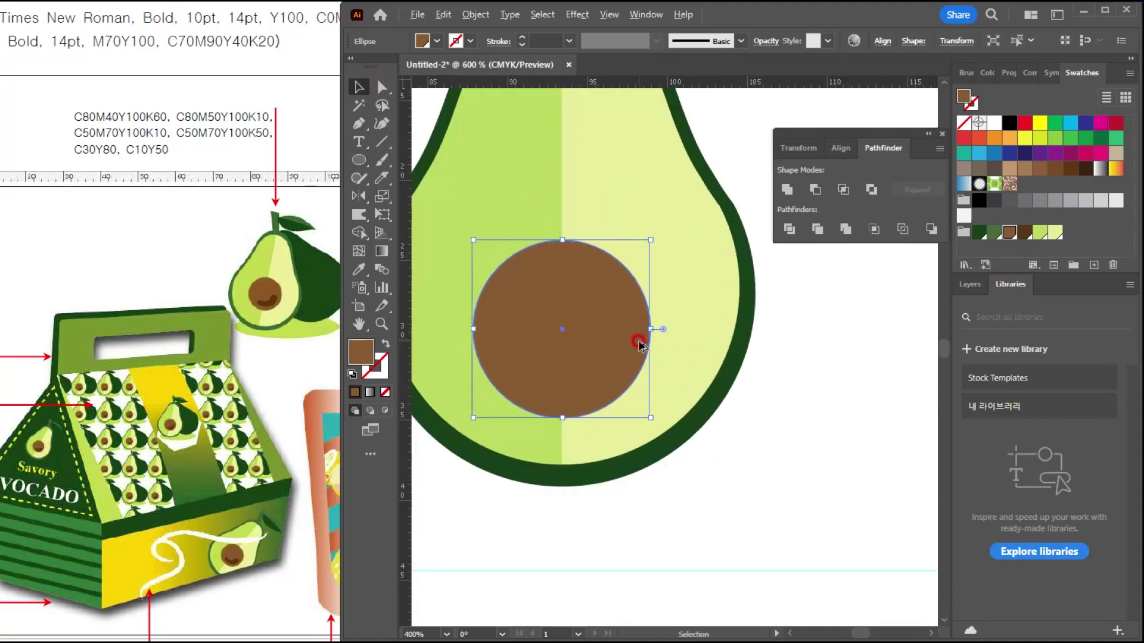
Switch to the Blob Brush and deselect the brown seed circle.
scroll(605, 384, "down", 1)
key("space")
left_click_drag(608, 332, 620, 320)
mouse_move(376, 166)
left_mouse_down()
mouse_move(420, 166)
mouse_move(431, 180)
left_mouse_up()
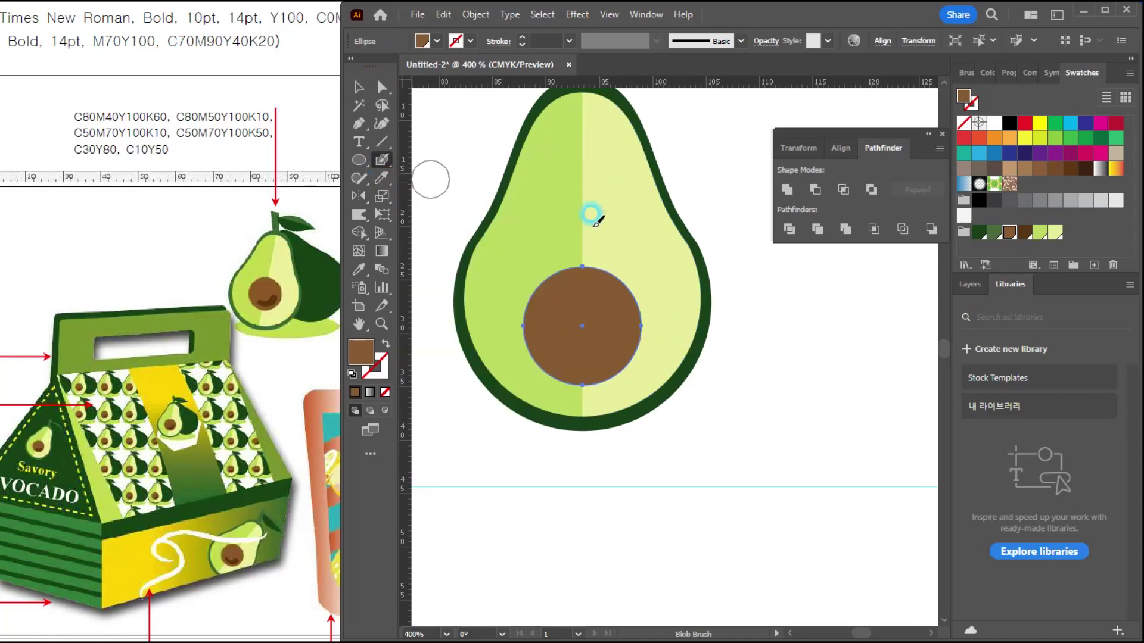
left_click(777, 364, "ctrl")
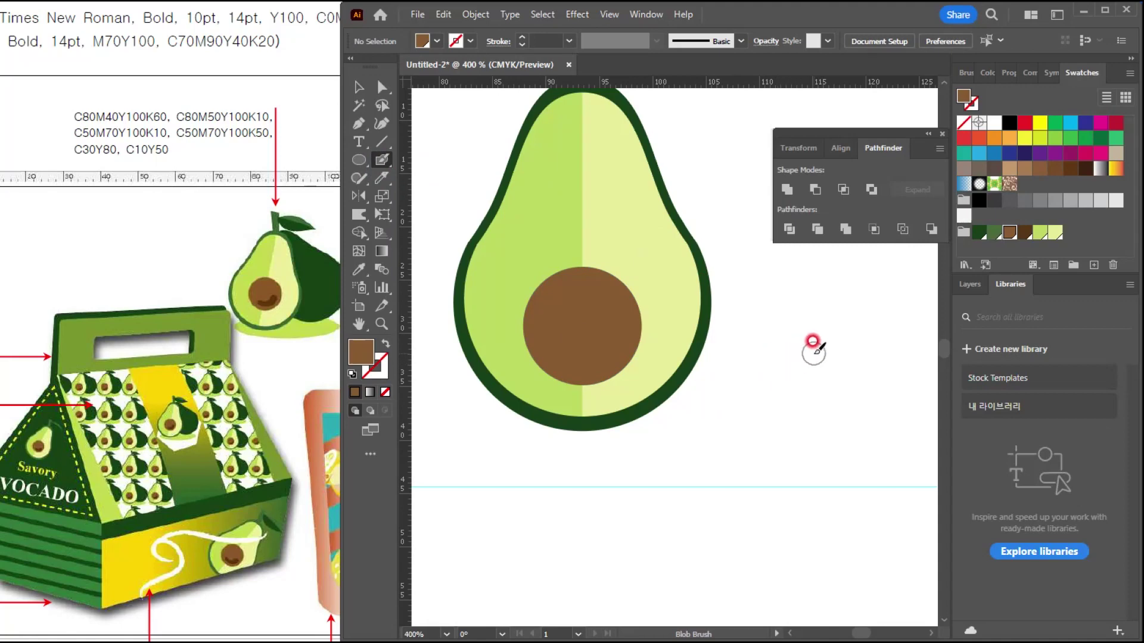
left_click(615, 320)
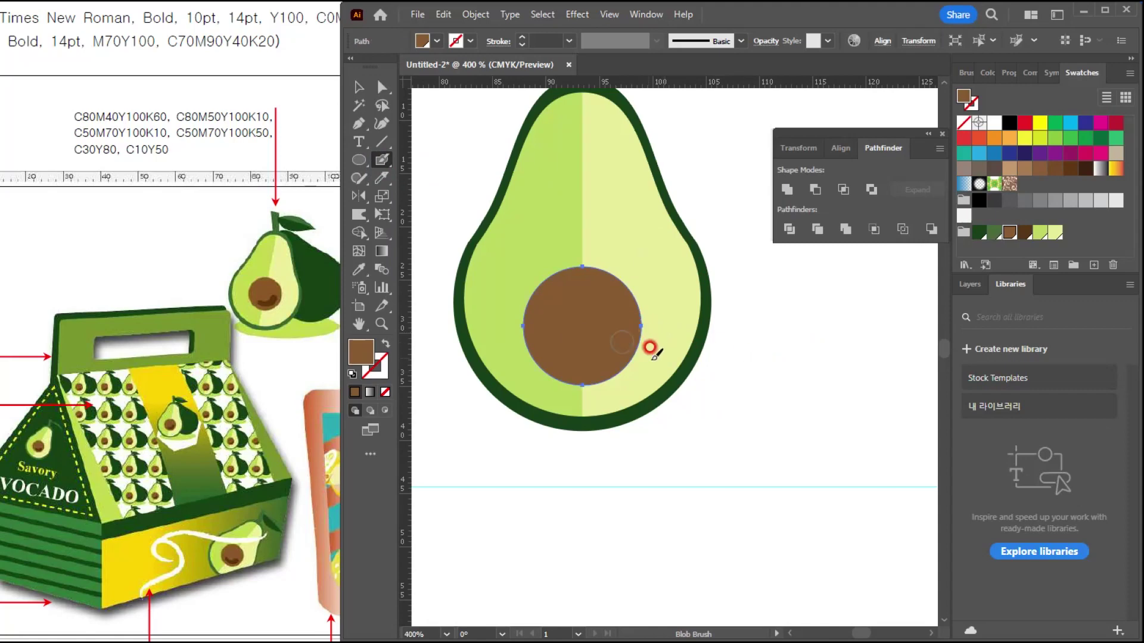
key("ctrl")
left_click(774, 378, "ctrl")
left_click_drag(567, 314, 600, 316)
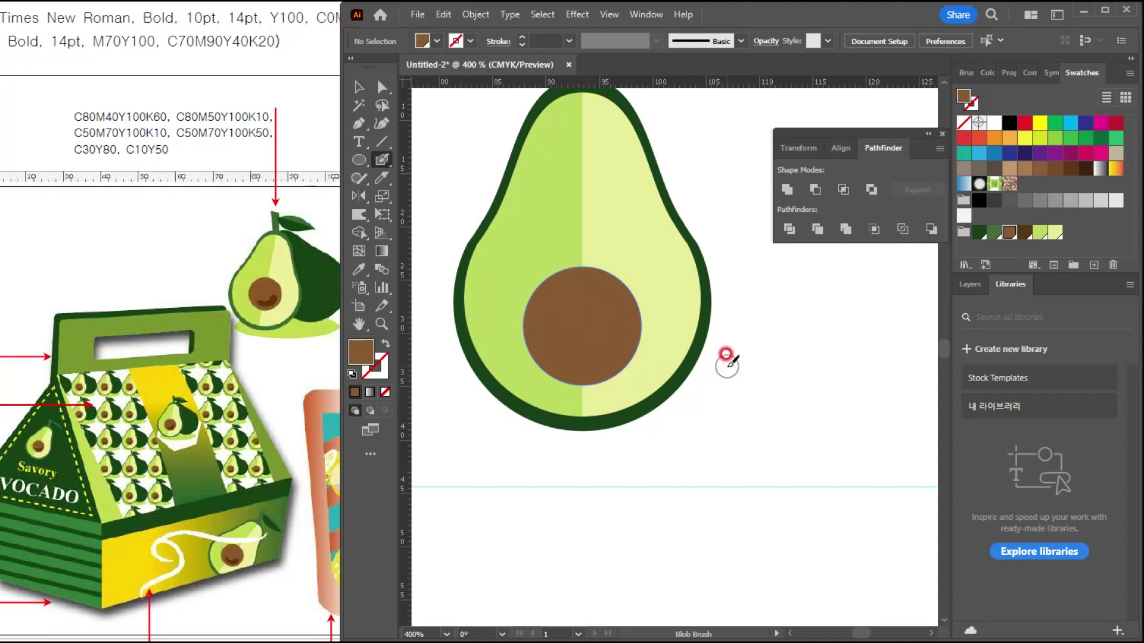
left_click(588, 314)
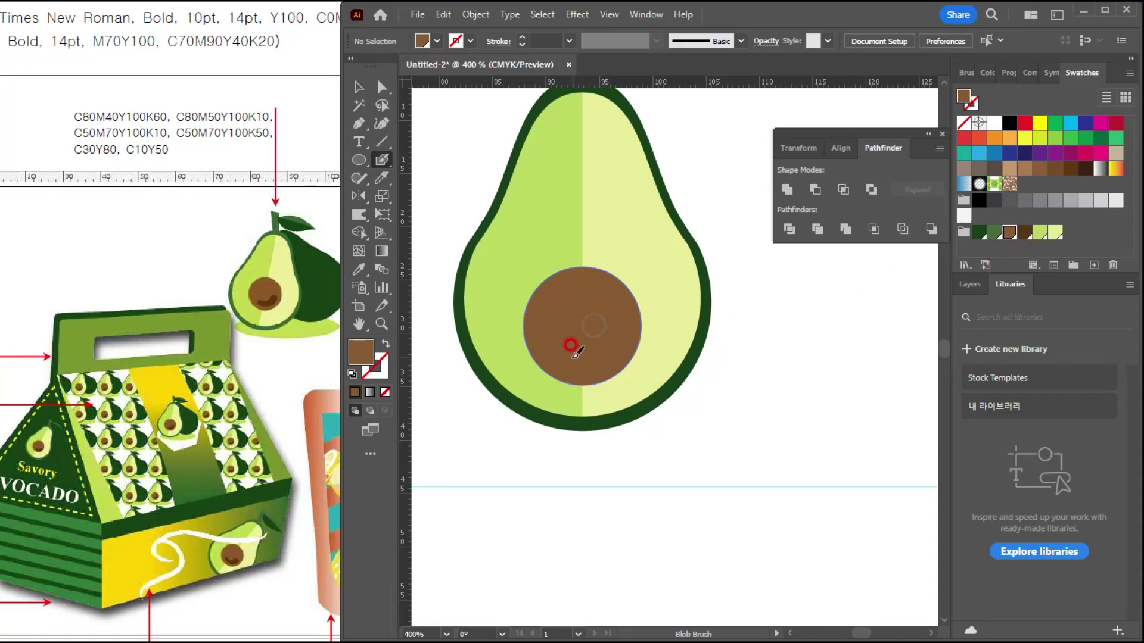
left_click(806, 295, "ctrl")
Paint a curved shading stroke about 7 mm long along the seed's lower right with the Blob Brush in C50M70Y100K50 dark brown.
left_click(1032, 235)
left_click(1024, 233)
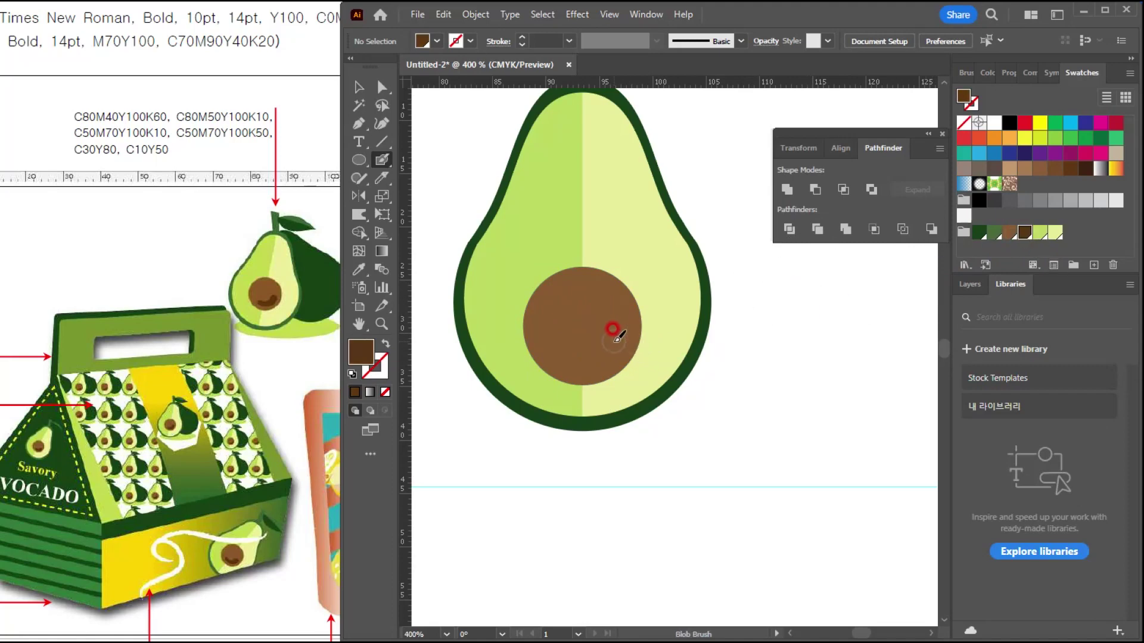
left_click_drag(614, 339, 560, 357)
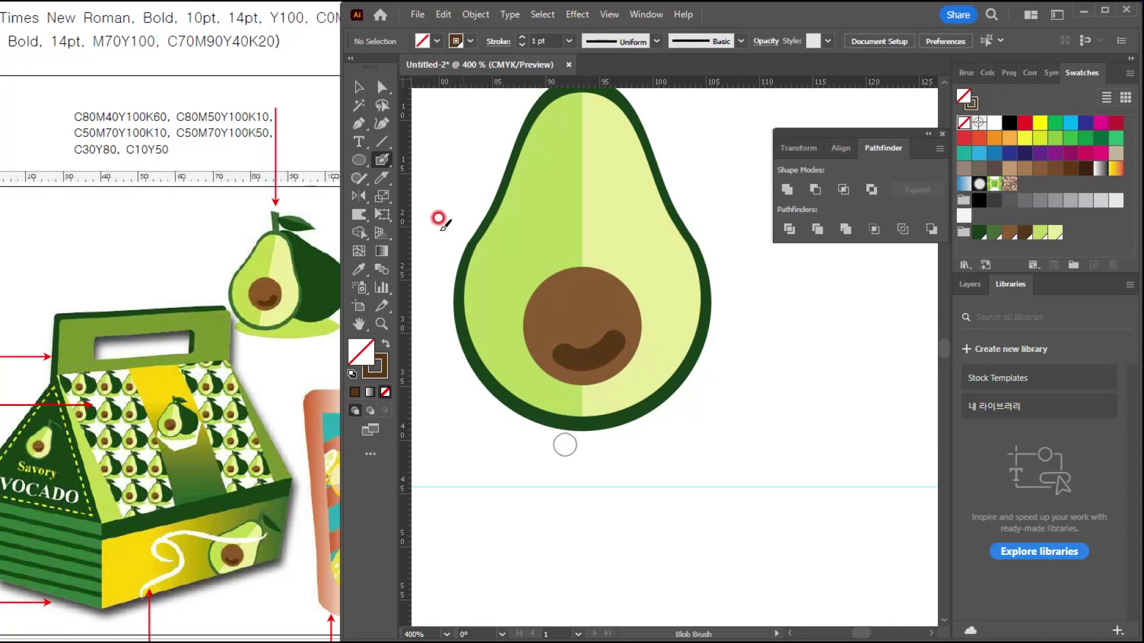
left_click(358, 87)
left_click(738, 430)
scroll(719, 415, "down", 2)
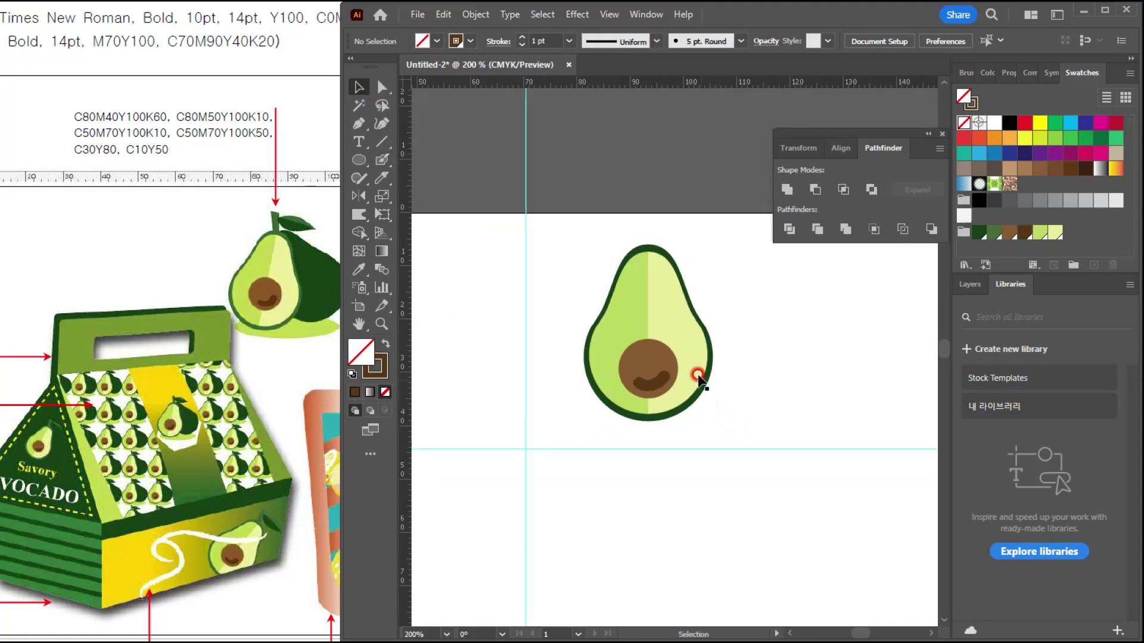
left_click_drag(638, 314, 596, 269)
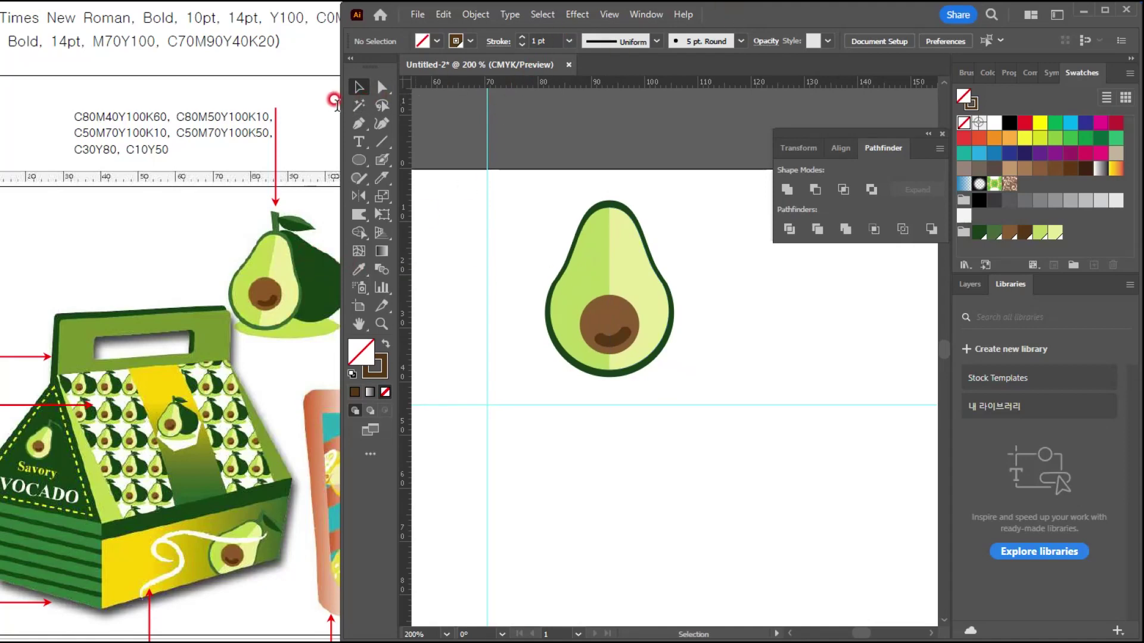
Select both dark green outer halves and place a copy about 27 mm to the right of and 14 mm below the avocado.
left_click_drag(341, 106, 350, 106)
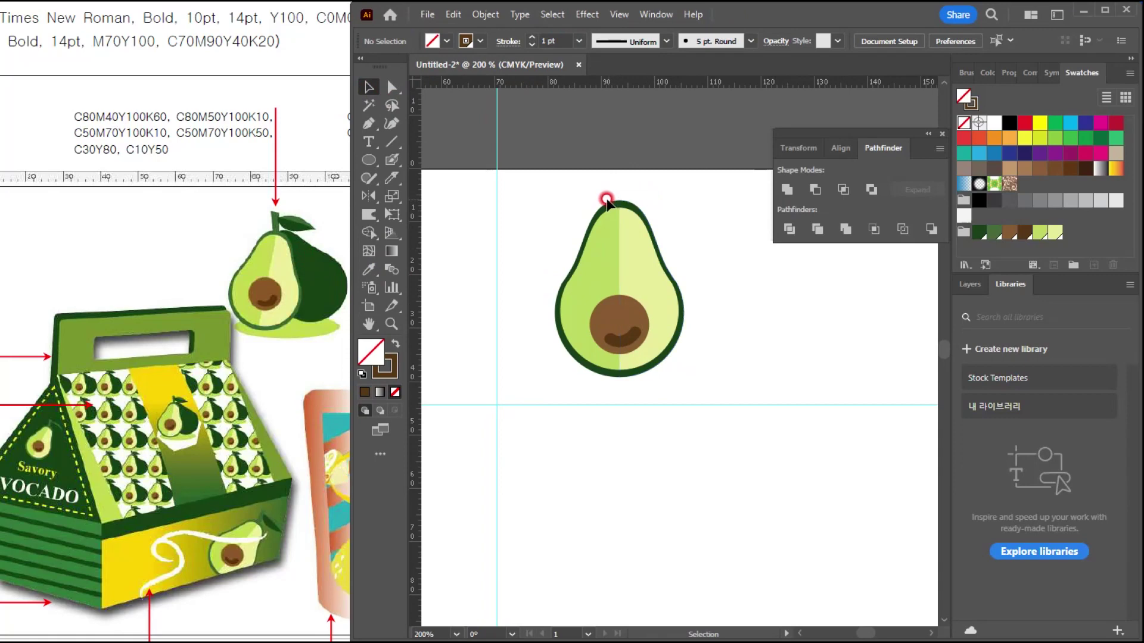
left_click(635, 206)
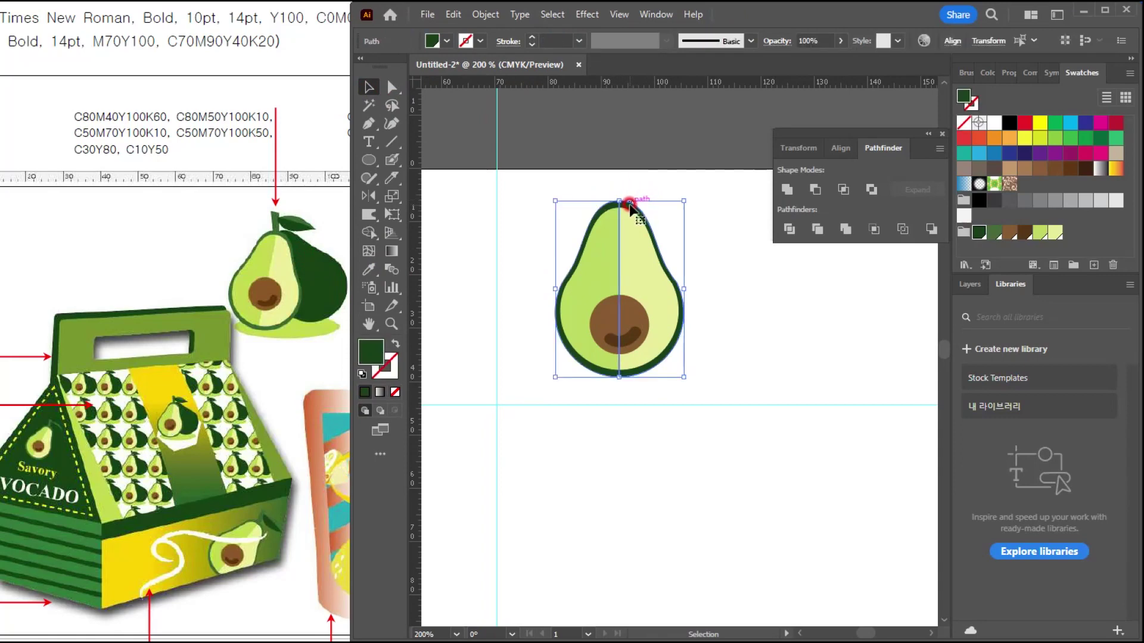
left_click_drag(625, 206, 771, 279)
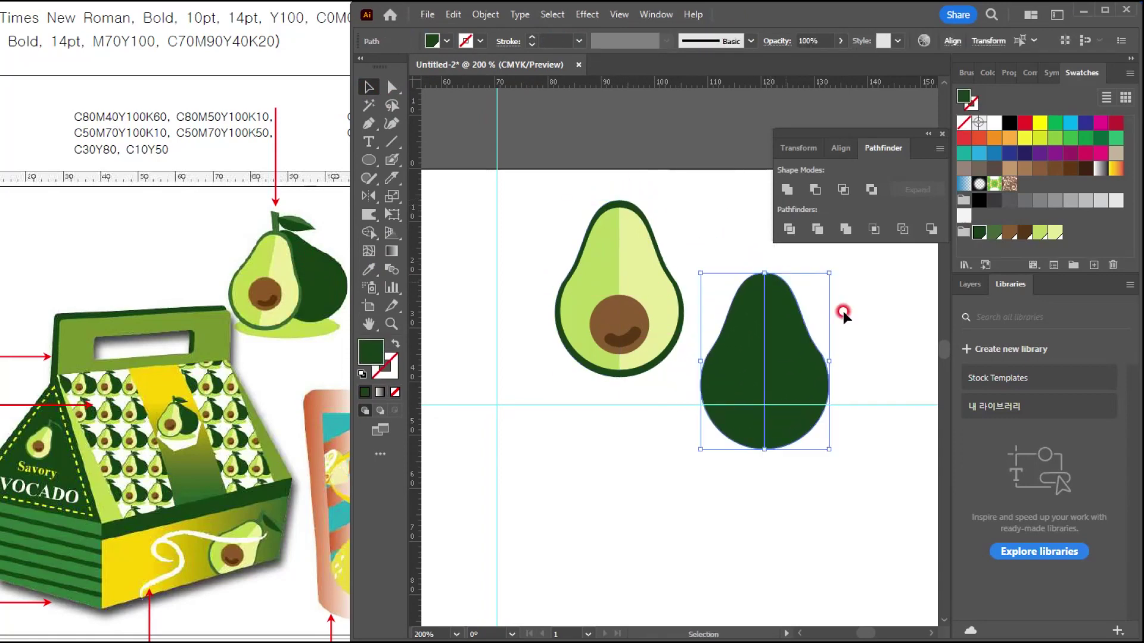
Unite the two copied dark halves, rotate the shape about 37° counter-clockwise and place it behind the cut avocado.
left_click(787, 189)
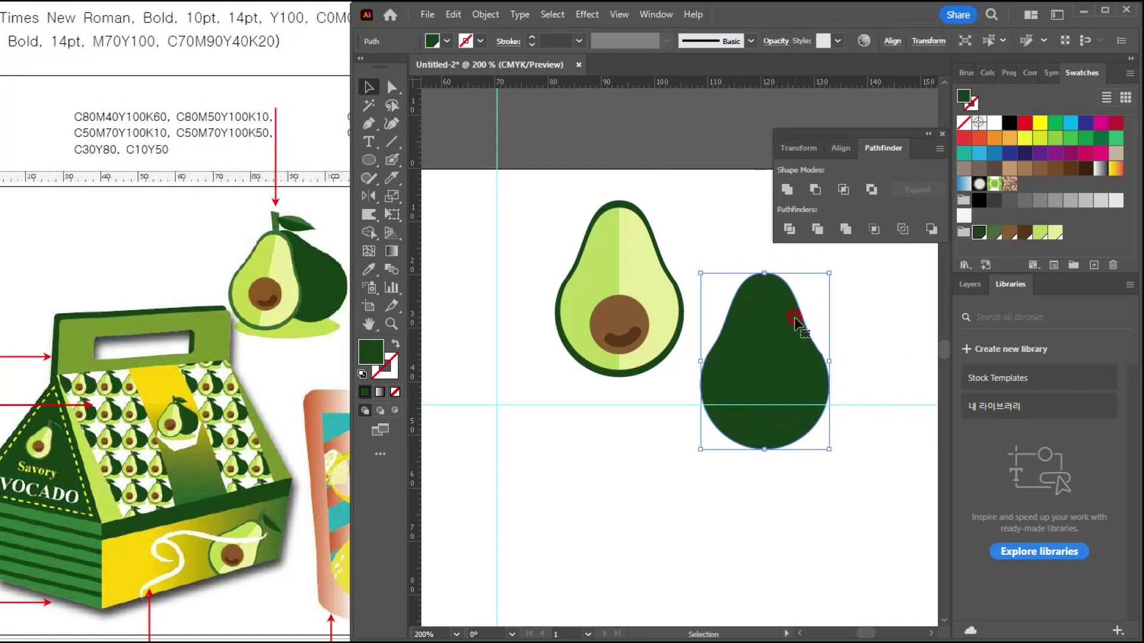
left_click_drag(792, 325, 682, 194)
left_click_drag(726, 309, 723, 300)
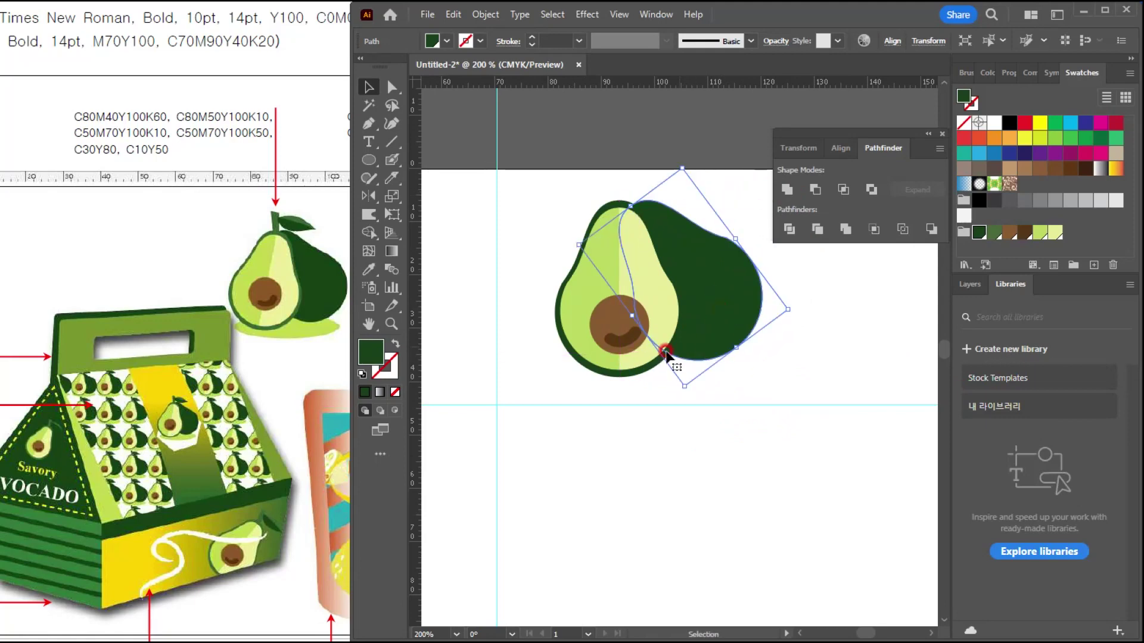
Draw a flat ellipse about 32 mm by 7 mm, fill it with the C30Y80 light green, and position it under both avocados.
left_click_drag(547, 361, 720, 400)
left_click(1061, 202)
left_click(1038, 232)
left_click(368, 87)
left_click(681, 362)
left_click_drag(681, 362, 700, 349)
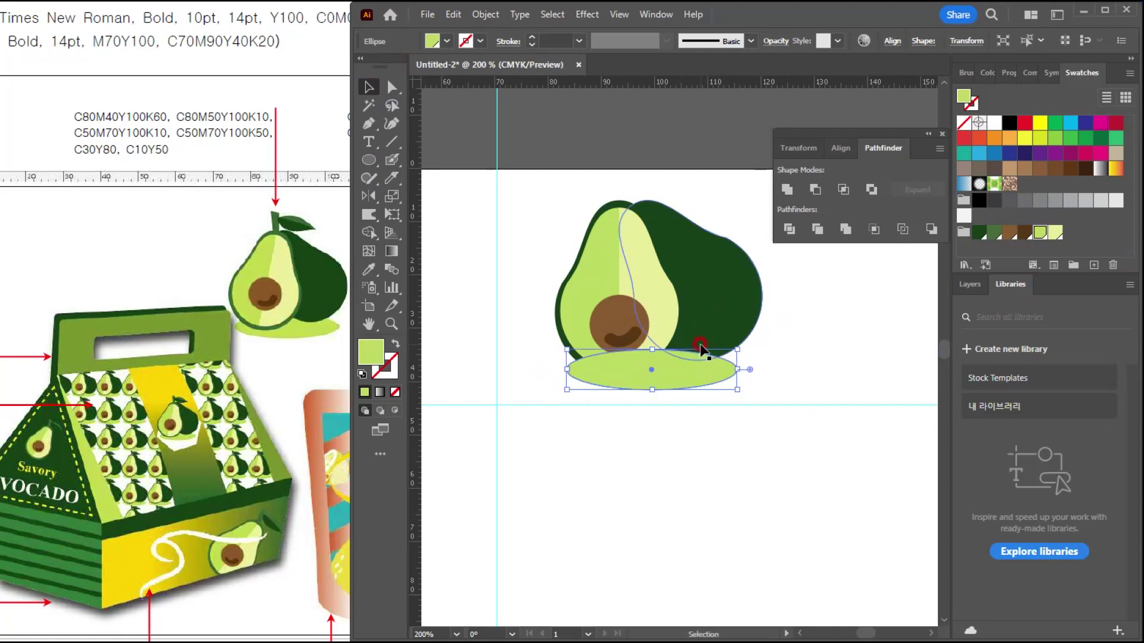
Send the light green ellipse behind both avocados and widen it to about 33 mm.
key("ctrl+bracketleft")
key("ctrl+bracketleft")
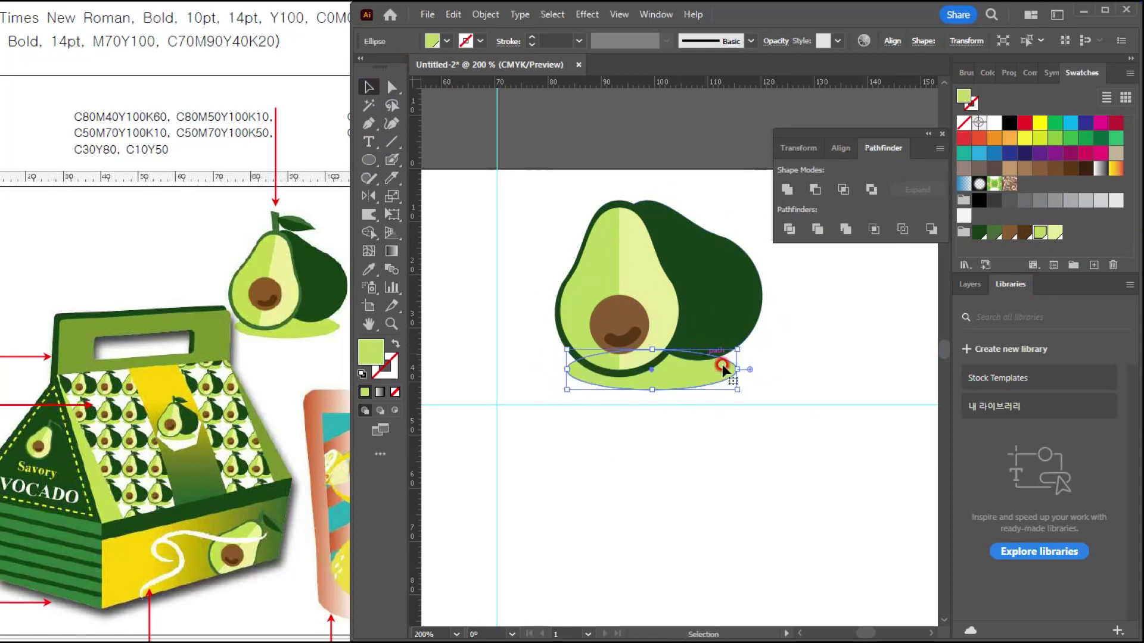
left_click_drag(739, 370, 656, 384)
left_click(787, 370)
Draw a tapered four-point stem about 3 mm wide at the cut avocado's tip with the Pen tool and fill it with C80M50Y100K10 green.
key("space")
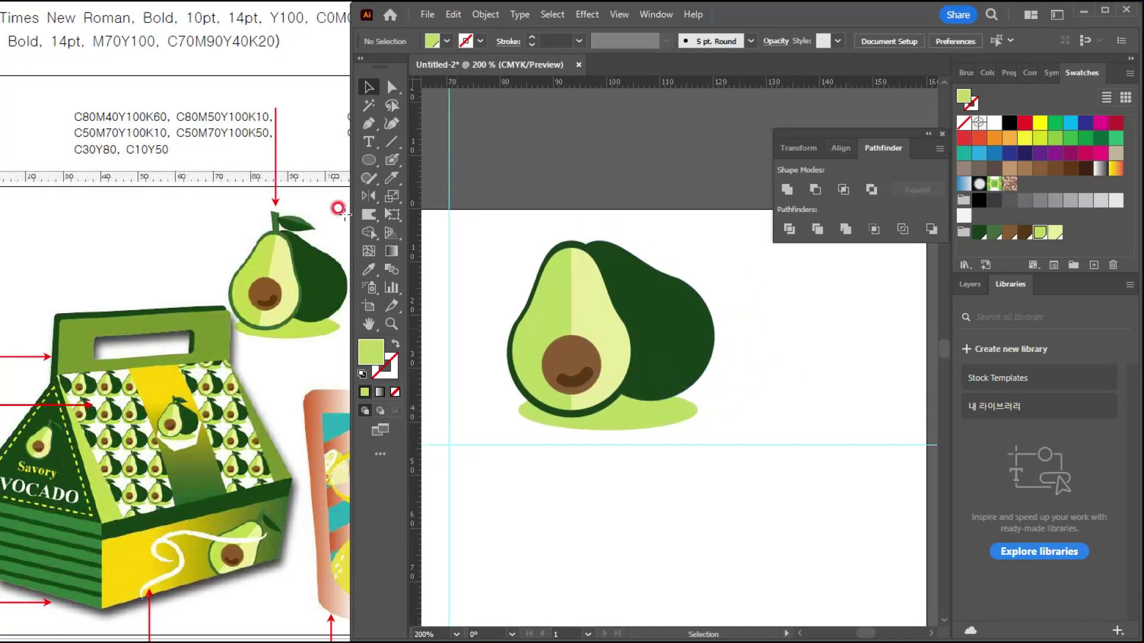
left_click(370, 125)
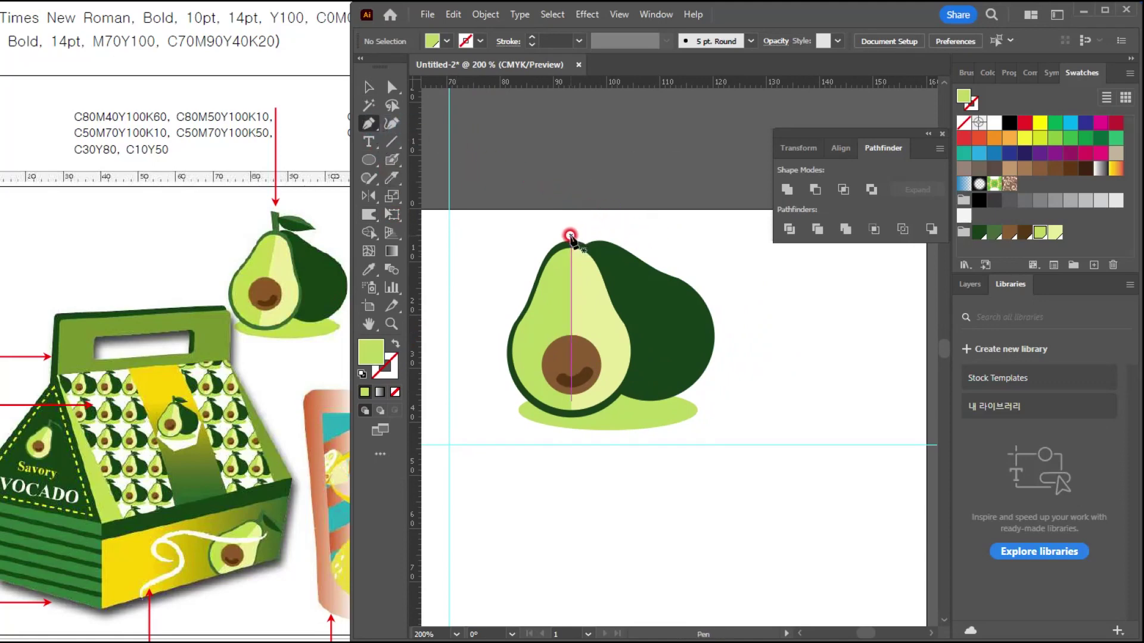
left_click(571, 236)
left_click(564, 214)
left_click(580, 214)
left_click(580, 242)
left_click(571, 235)
left_click(564, 214)
left_click(1001, 237)
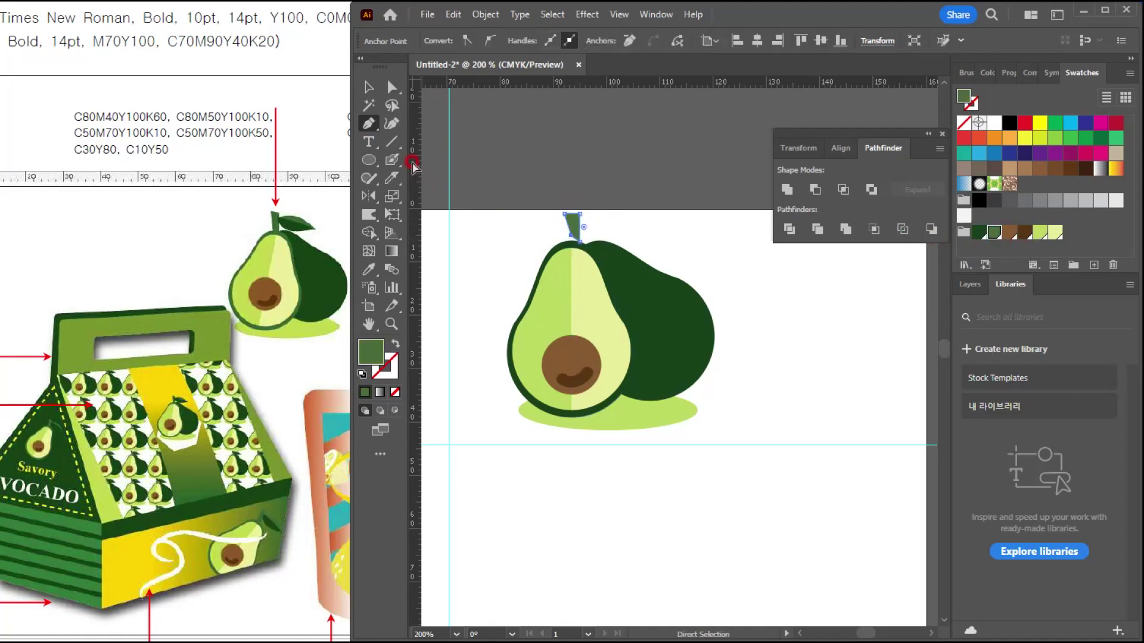
Stretch the stem downward to about 7 mm tall and set it behind the cut avocado.
left_click(369, 86)
scroll(572, 210, "up", 4)
left_click_drag(543, 342, 538, 375)
left_click(588, 275)
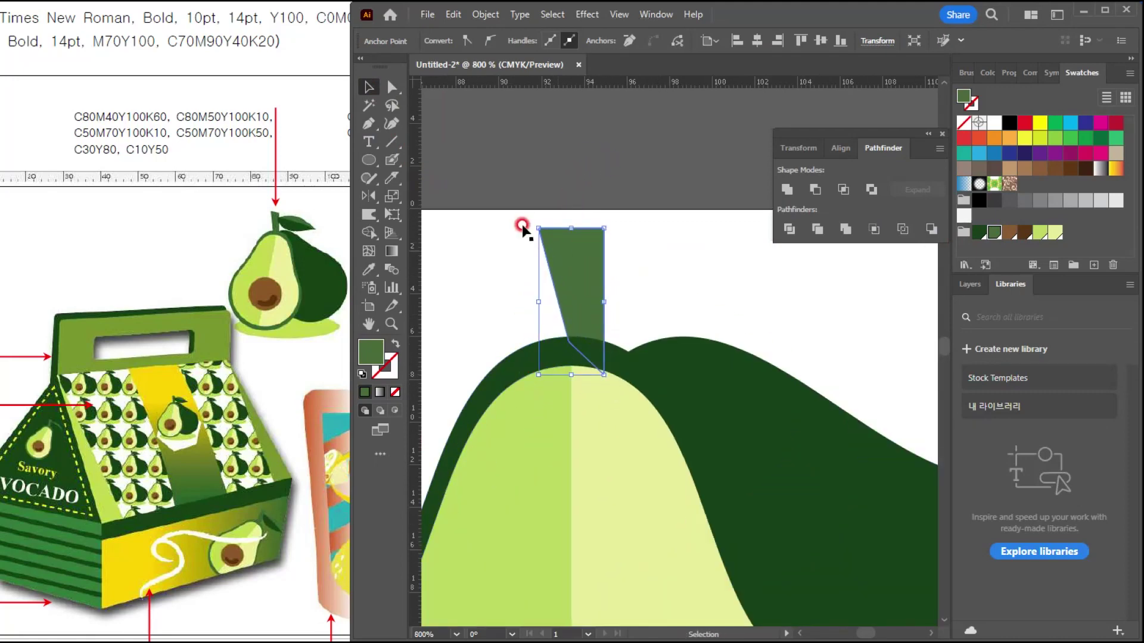
Draw the curved upper half of a leaf about 7 mm long, extending right from the stem, with the Pen tool.
left_click(369, 126)
scroll(598, 293, "down", 2)
left_click_drag(655, 276, 641, 240)
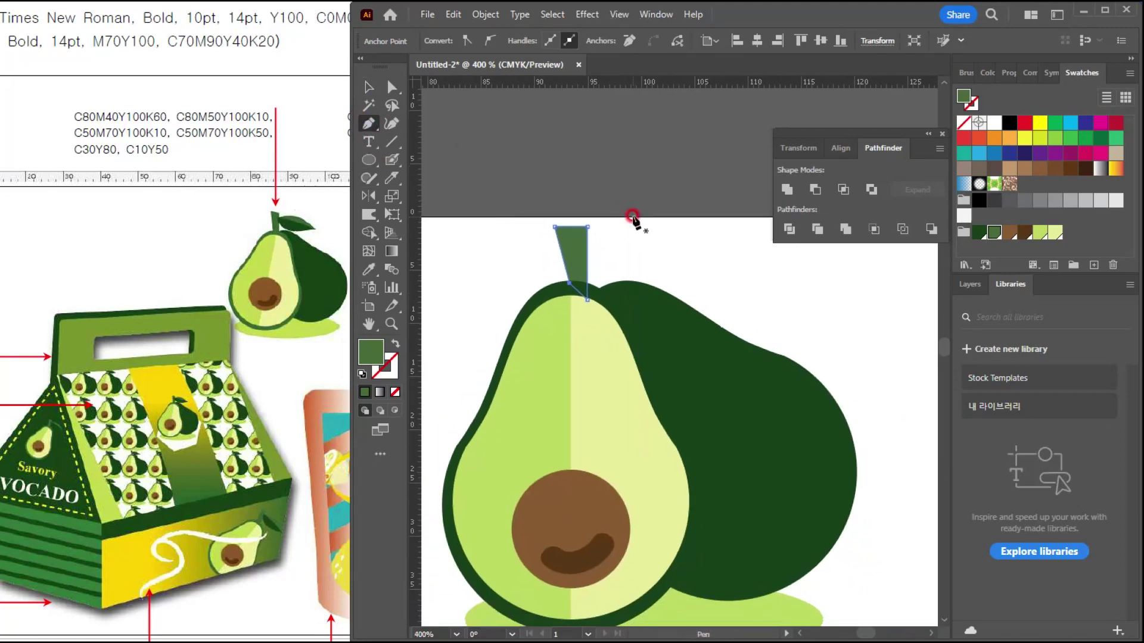
left_click(683, 244, "ctrl")
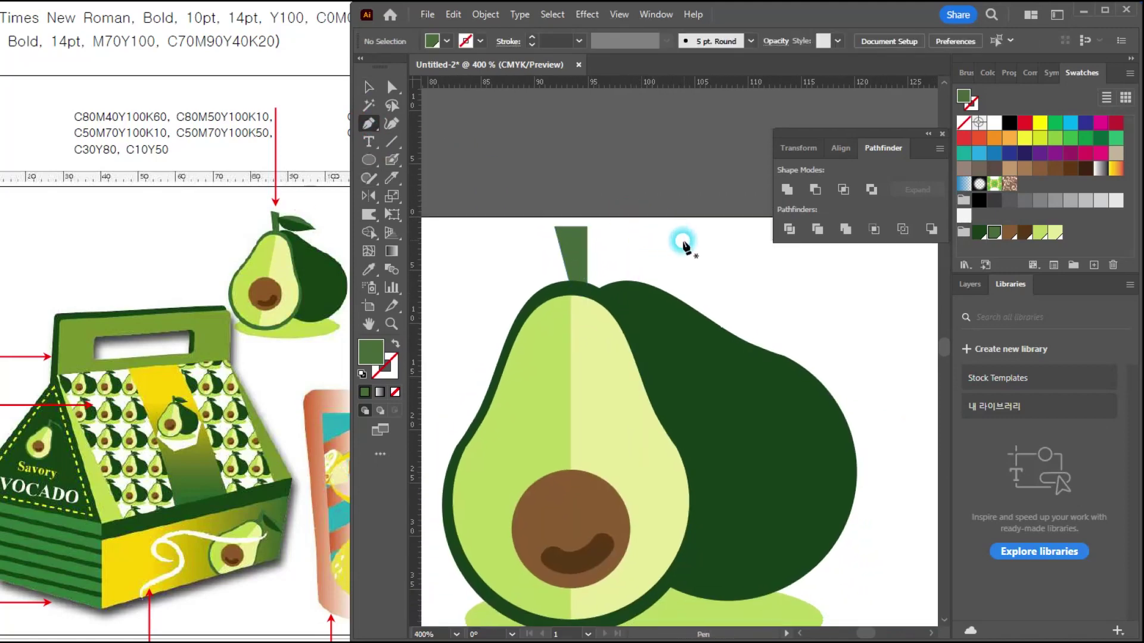
left_click(587, 241)
left_click(663, 251)
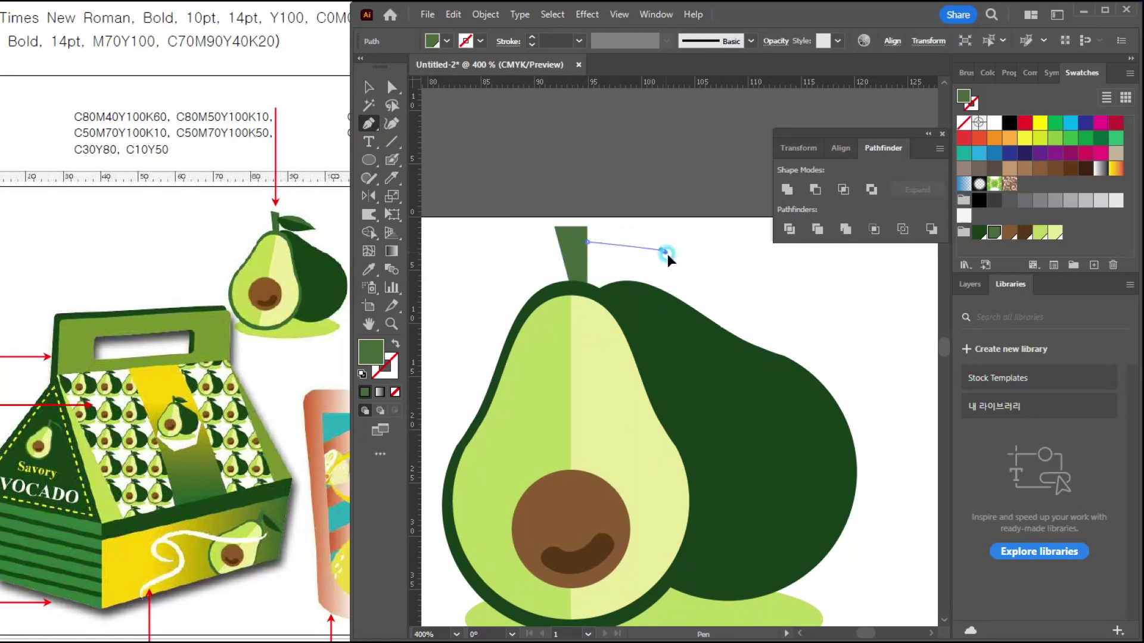
left_click_drag(691, 278, 690, 276)
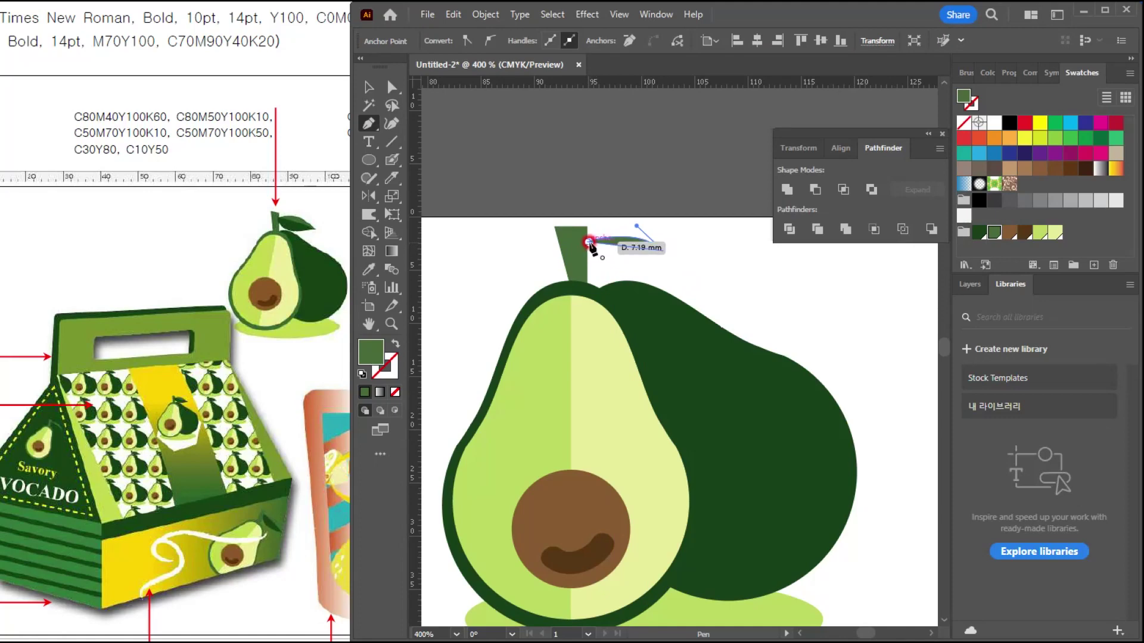
left_click(589, 242)
Mirror a copy of the upper leaf half downward, then rotate and fit it along the leaf's centre line.
left_click(370, 87)
left_click(695, 254)
left_click(631, 241)
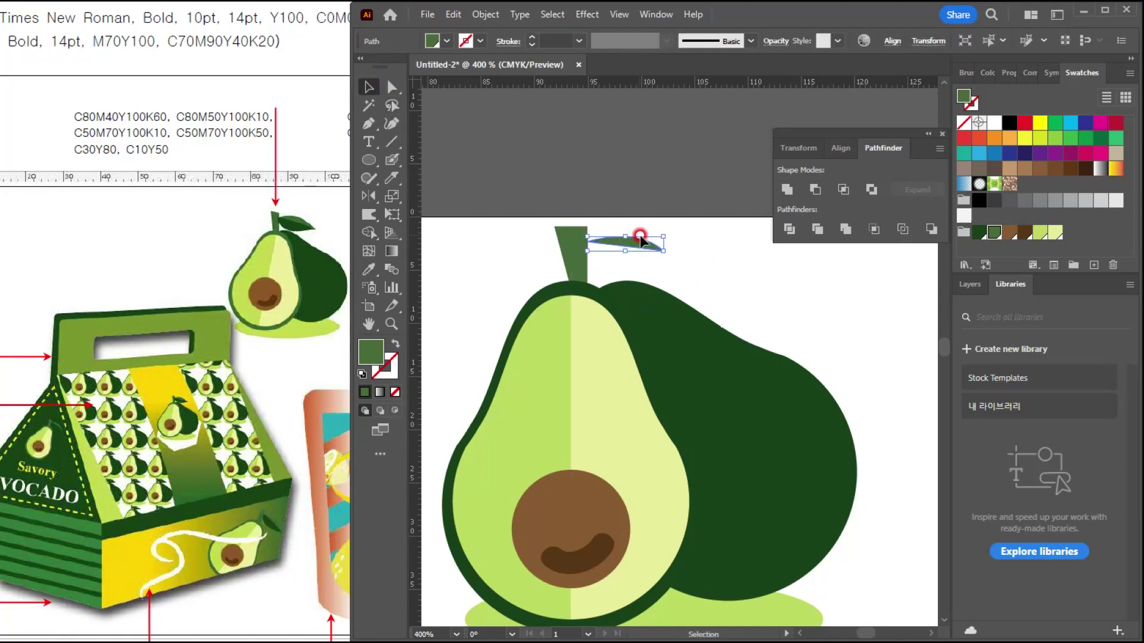
scroll(642, 240, "up", 4)
scroll(648, 255, "down", 2)
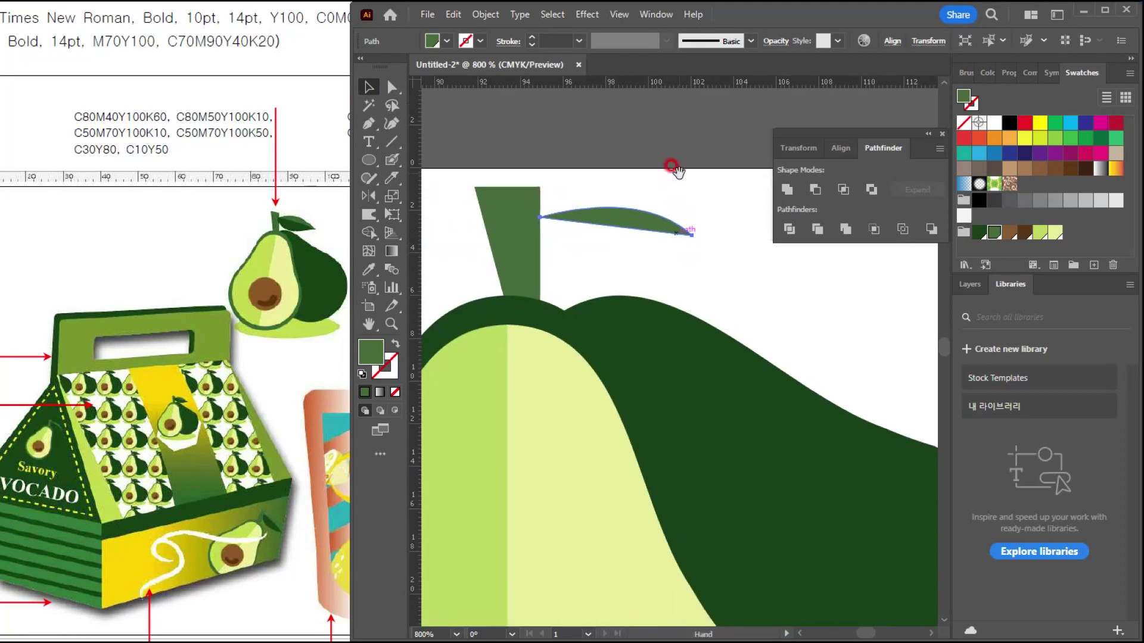
left_click_drag(645, 228, 617, 296)
left_click_drag(693, 250, 702, 268)
left_click_drag(637, 293, 638, 211)
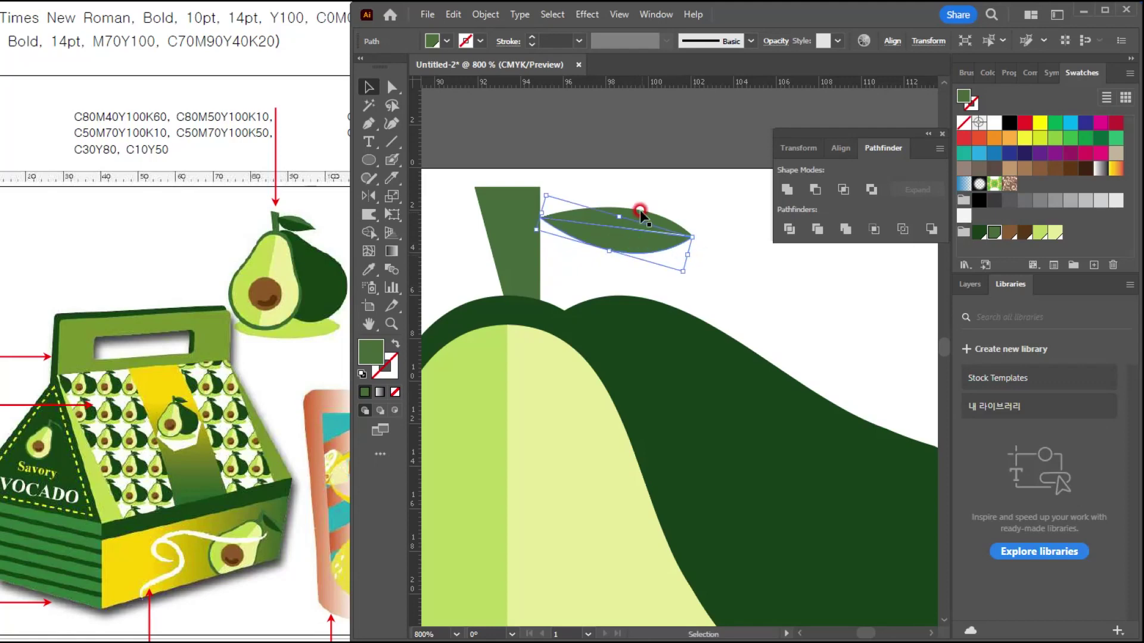
Fine-tune the lower leaf half at the tip and fill it with the C80M40Y100K60 dark green.
scroll(638, 211, "up", 3)
left_click_drag(796, 280, 804, 283)
left_click_drag(648, 282, 655, 280)
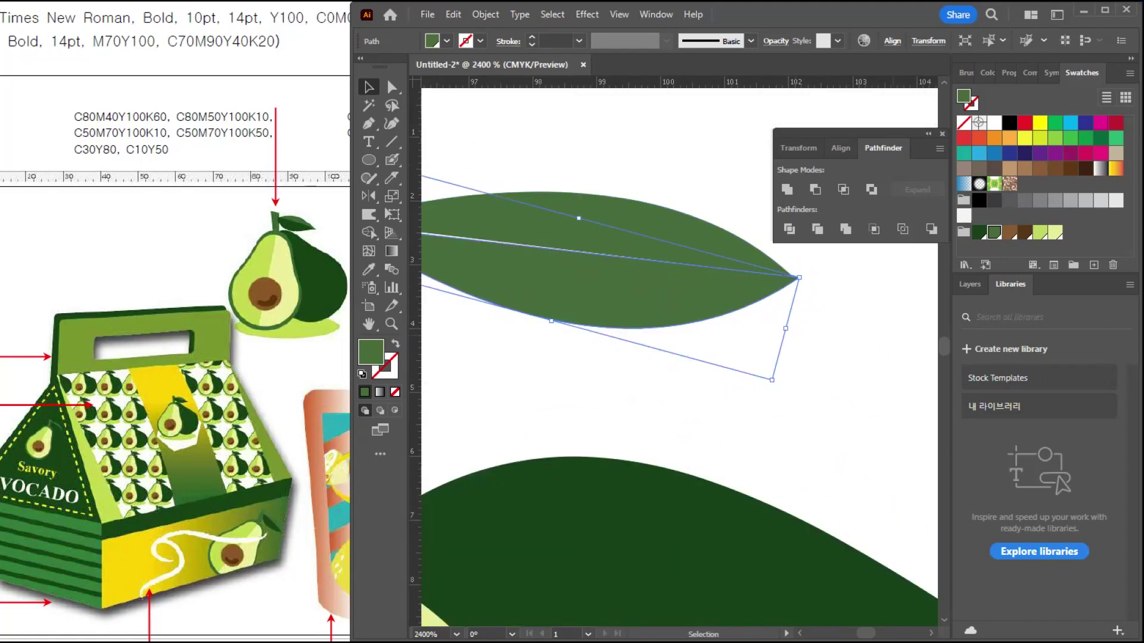
left_click(978, 234)
left_click(874, 353)
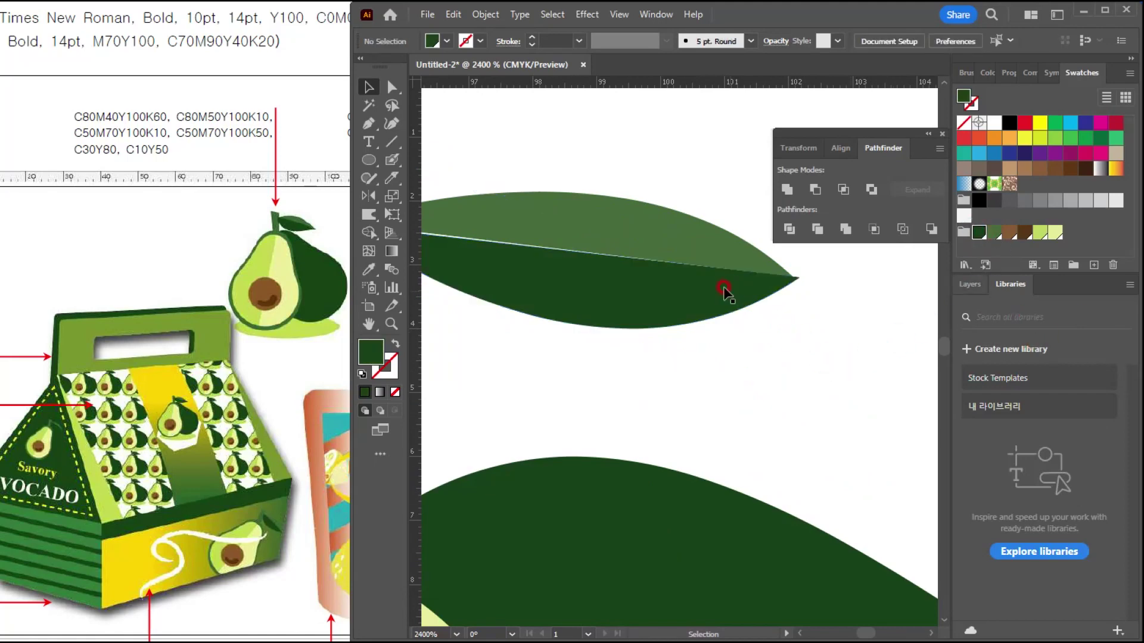
Adjust the dark lower leaf half so its outer tip lines up with the upper half.
scroll(789, 278, "up", 4)
left_click_drag(799, 372, 767, 363)
left_click(871, 436)
scroll(873, 447, "down", 5)
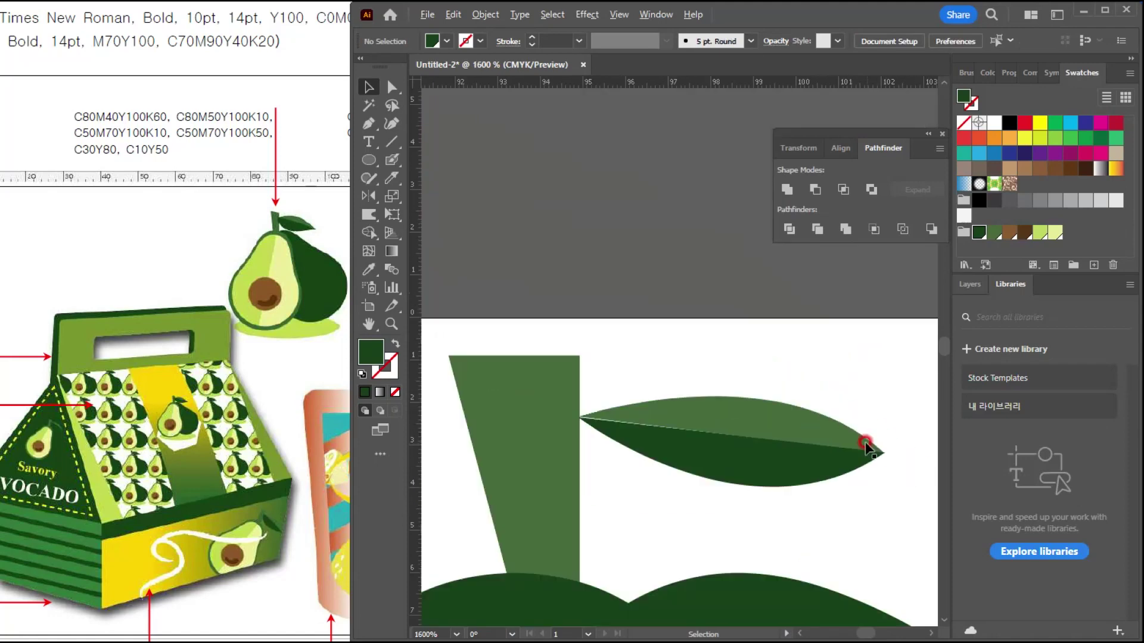
Adjust the angle and position of the dark lower leaf half where it meets the upper half at the stem.
left_click_drag(796, 502, 739, 379)
scroll(539, 278, "up", 6)
left_click_drag(751, 452, 560, 212)
left_click(521, 329)
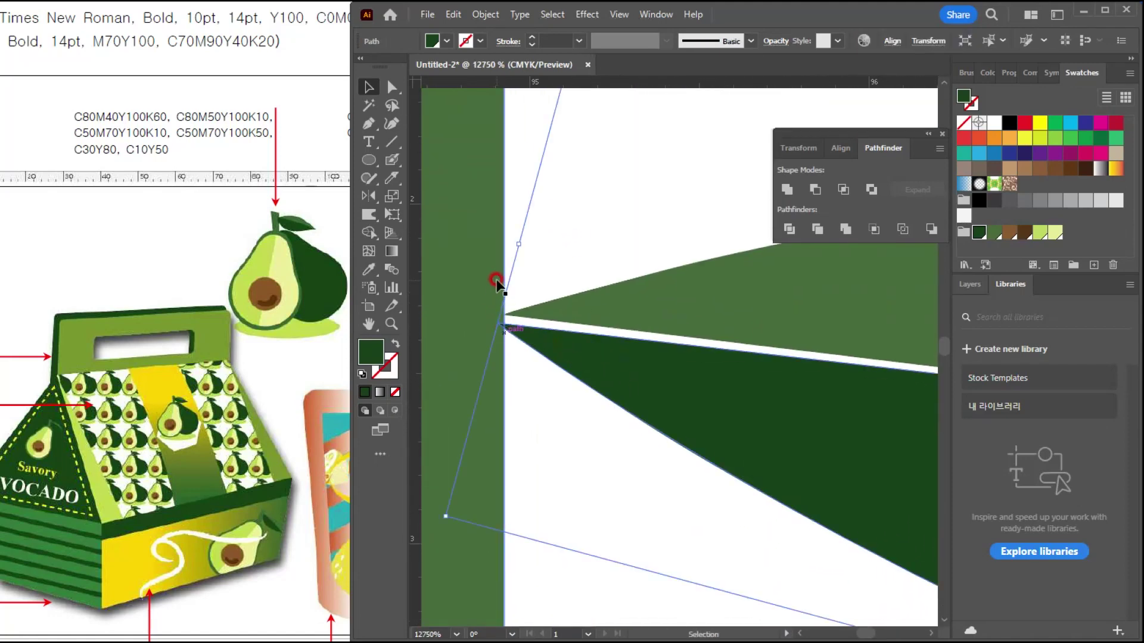
left_click(501, 310)
left_click(441, 516)
left_click_drag(439, 527, 437, 523)
left_click(663, 396)
left_click(453, 545)
left_click_drag(440, 519, 443, 512)
Move the dark lower leaf half slightly up to close the white gap along the leaf's centre line.
scroll(694, 431, "down", 5)
left_click_drag(779, 427, 545, 293)
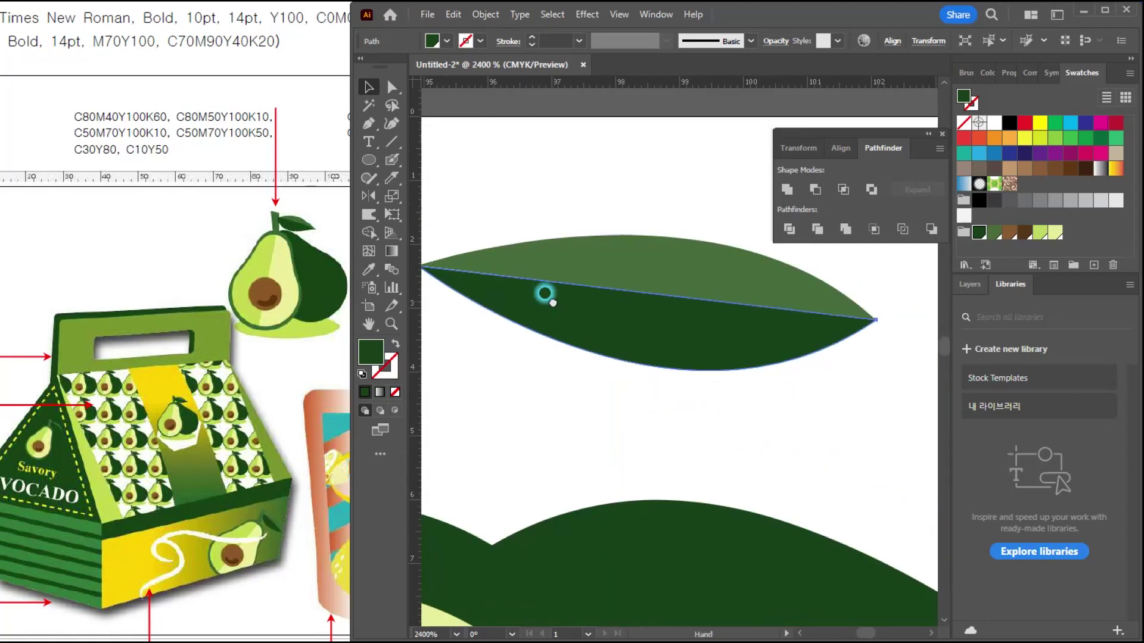
scroll(518, 271, "up", 6)
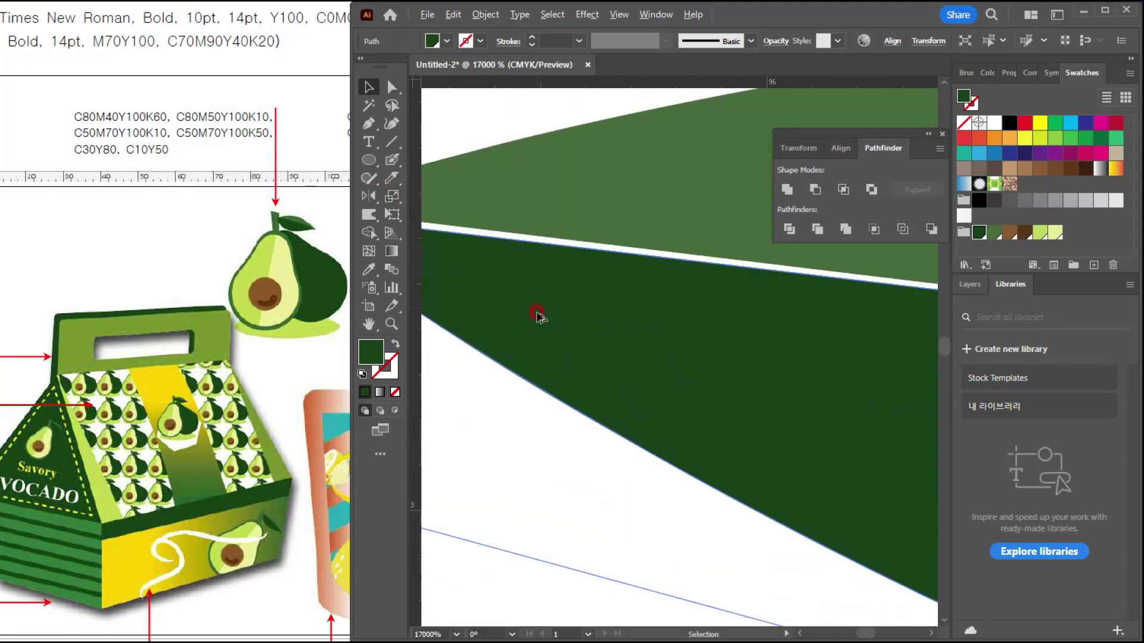
left_click_drag(567, 292, 569, 284)
left_click(553, 436)
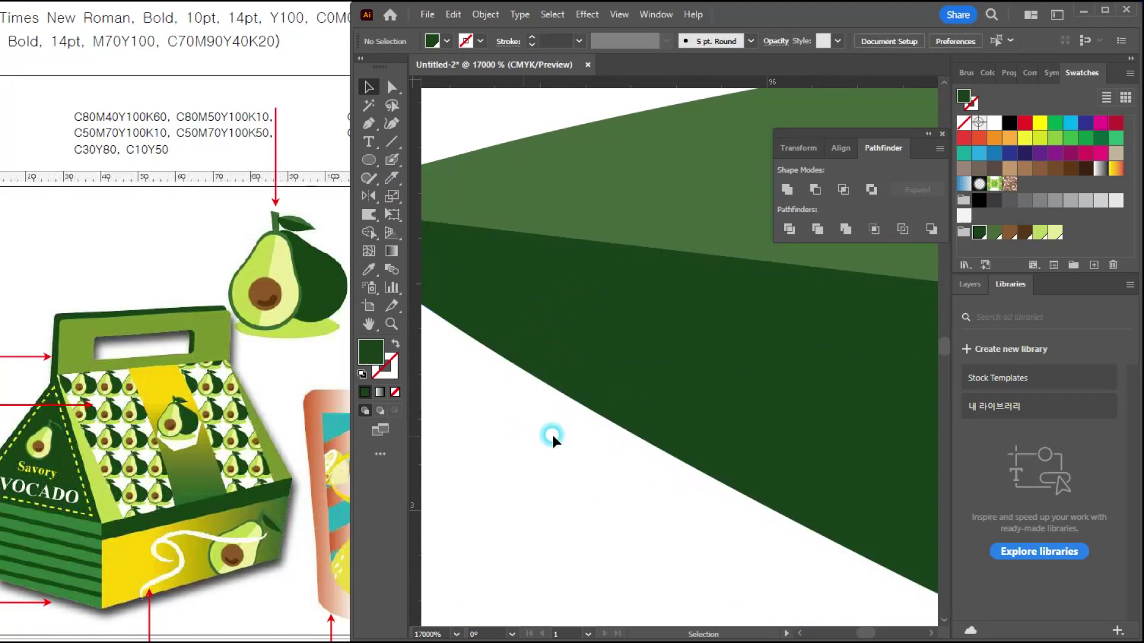
Move both leaf halves slightly left and down onto the stem, and select the leaf together with the stem.
scroll(601, 417, "down", 6)
left_click(687, 461)
scroll(688, 461, "down", 3)
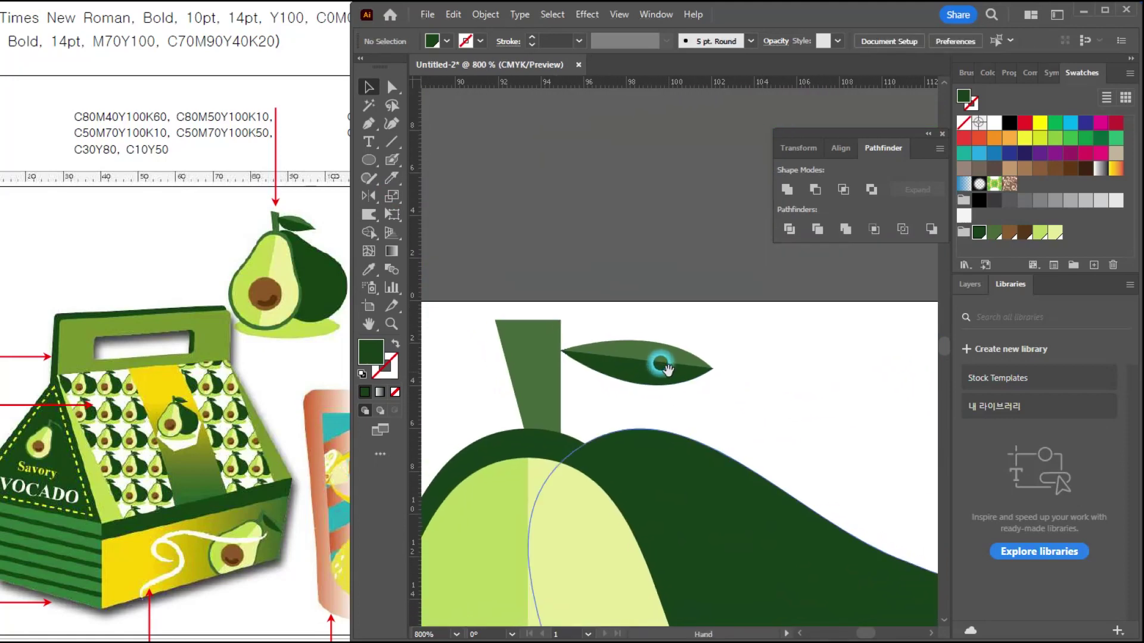
left_click_drag(675, 324, 608, 368)
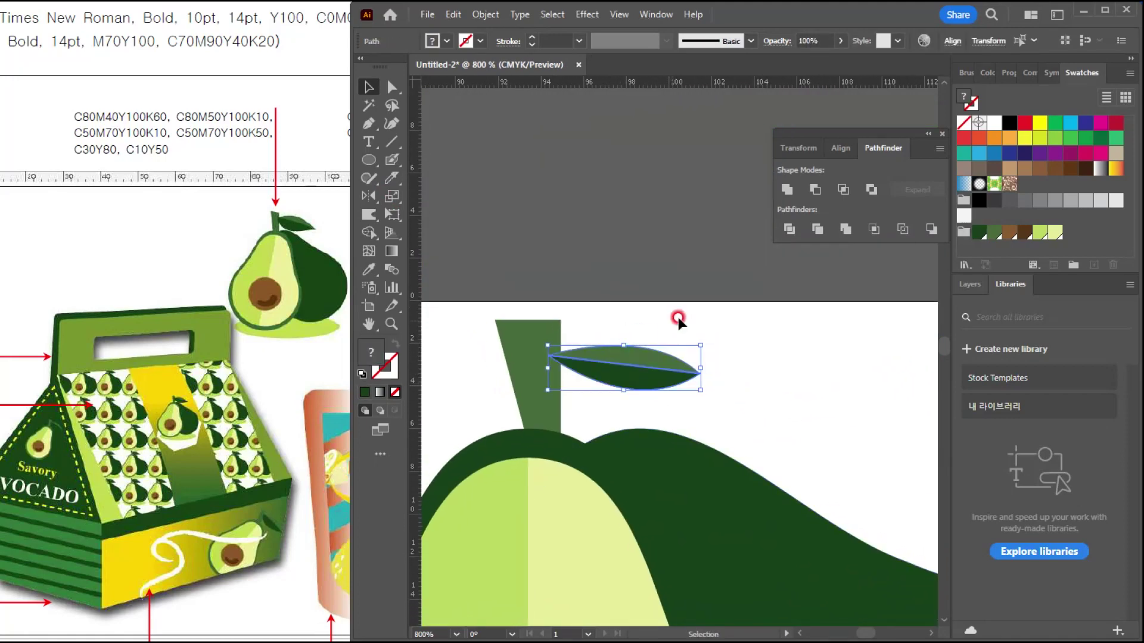
left_click_drag(687, 297, 594, 321)
left_click(498, 359)
scroll(657, 366, "down", 3)
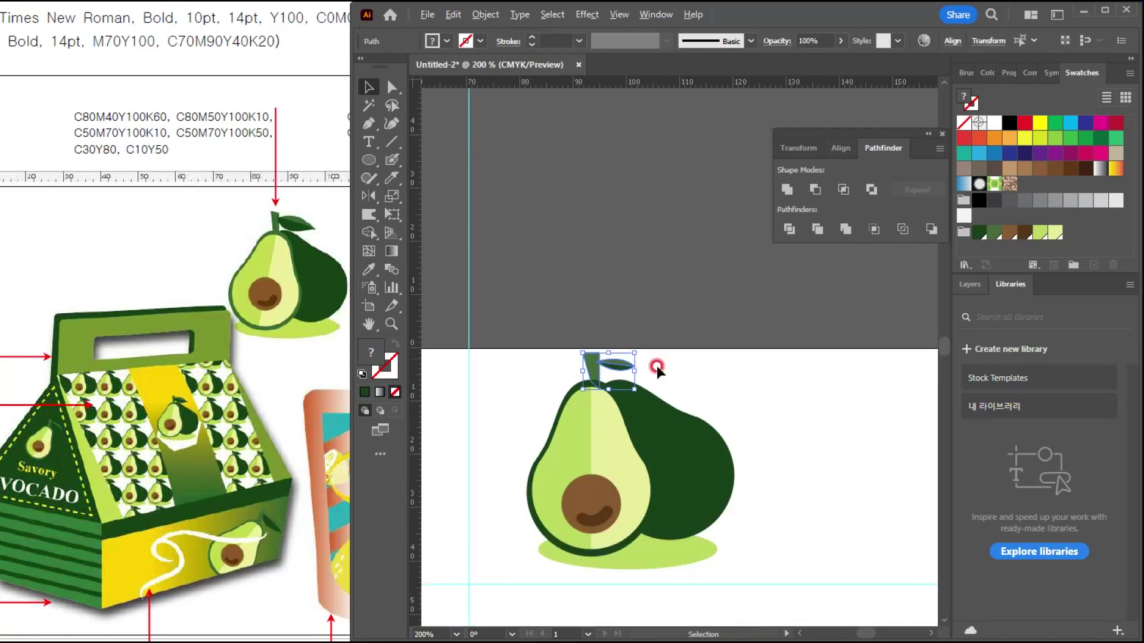
Select both avocados, the seed, stem and leaf without the ground ellipse, and rotate them about 8° clockwise.
left_click(749, 289)
left_click_drag(544, 520, 545, 521)
left_click(842, 331)
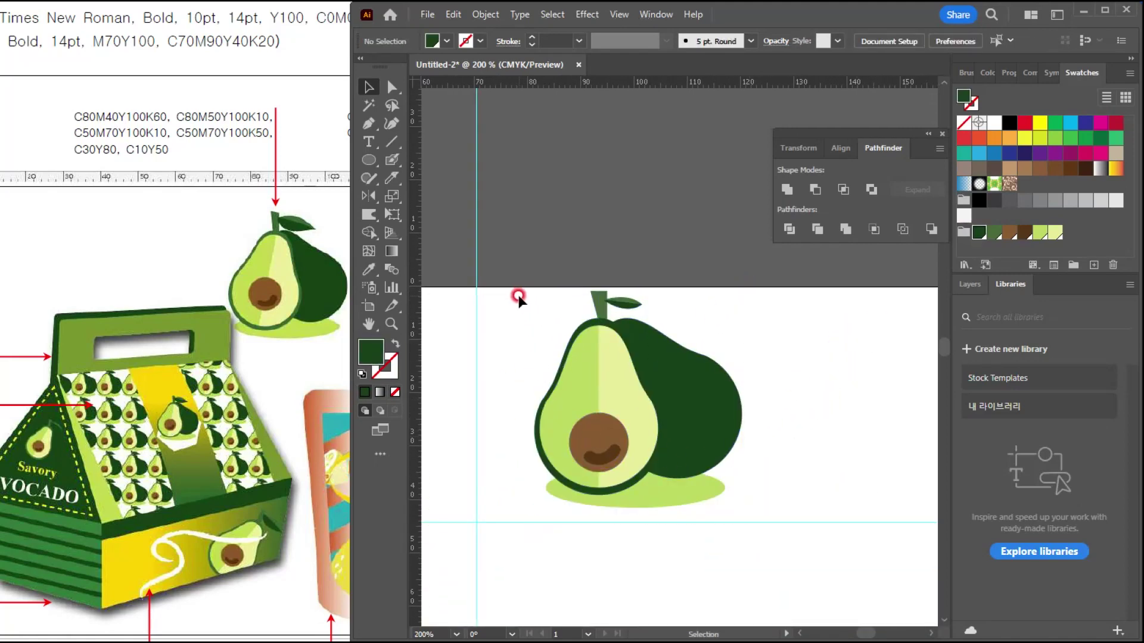
left_click_drag(581, 330, 737, 442)
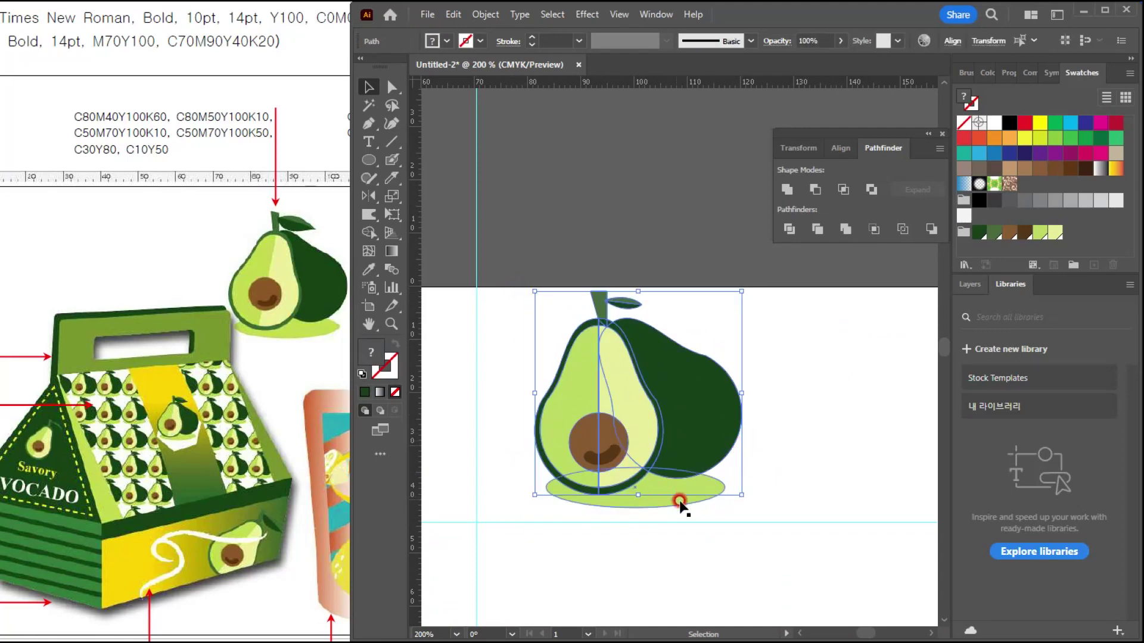
left_click(770, 292)
left_click_drag(527, 492, 528, 492)
left_click_drag(745, 283, 763, 300)
left_click(759, 303)
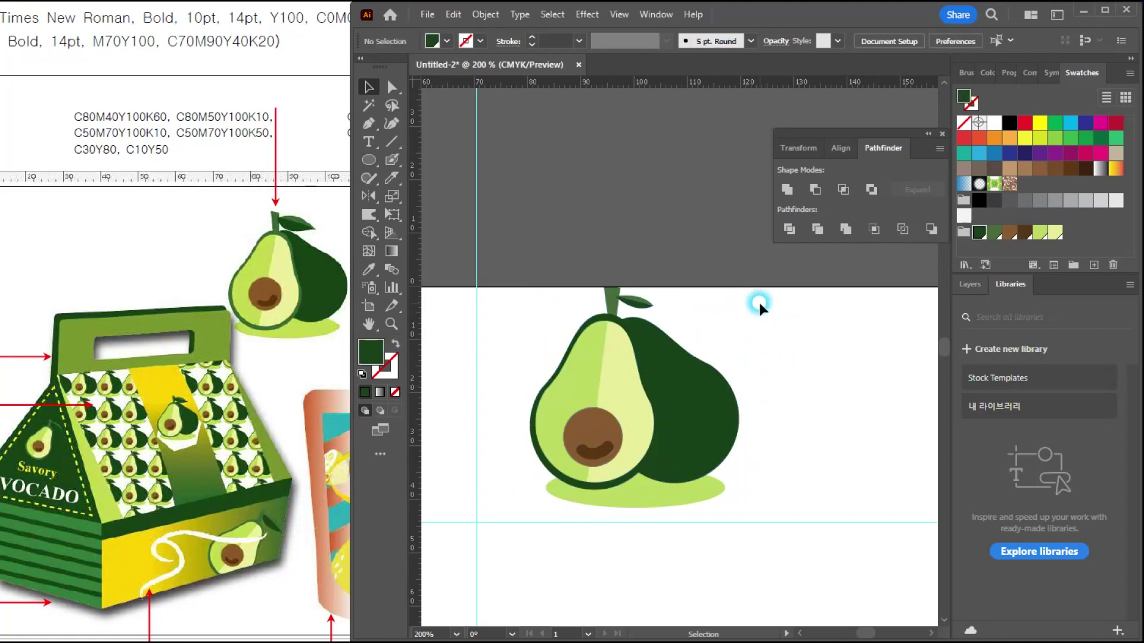
Select the entire avocado illustration, including the ground ellipse, and group it.
left_click(533, 503)
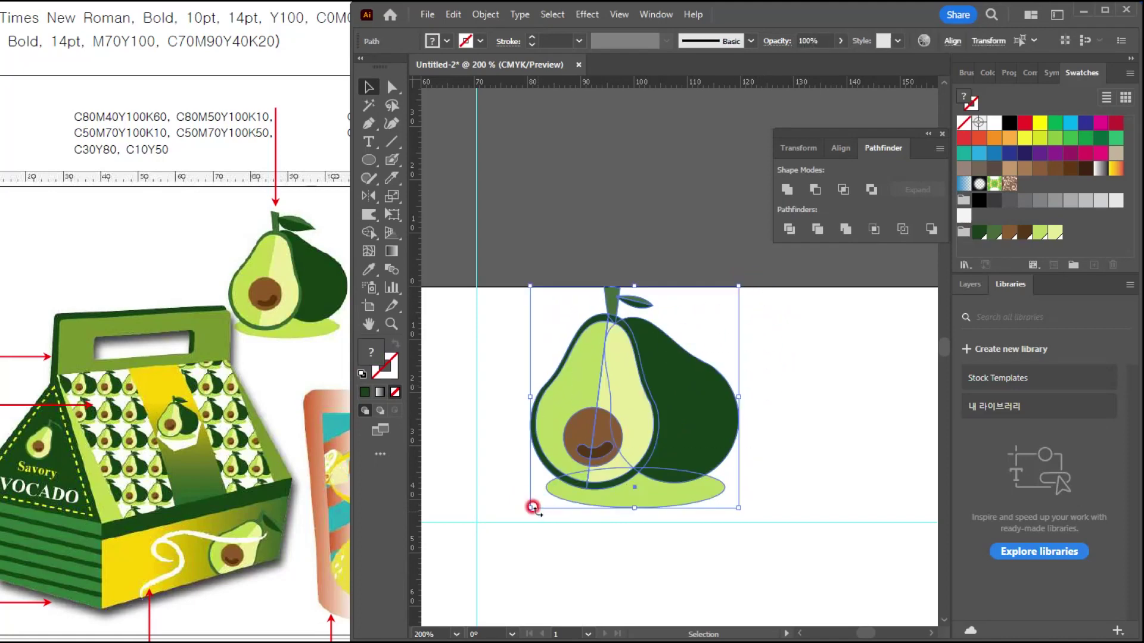
scroll(596, 478, "down", 3)
scroll(651, 254, "down", 1)
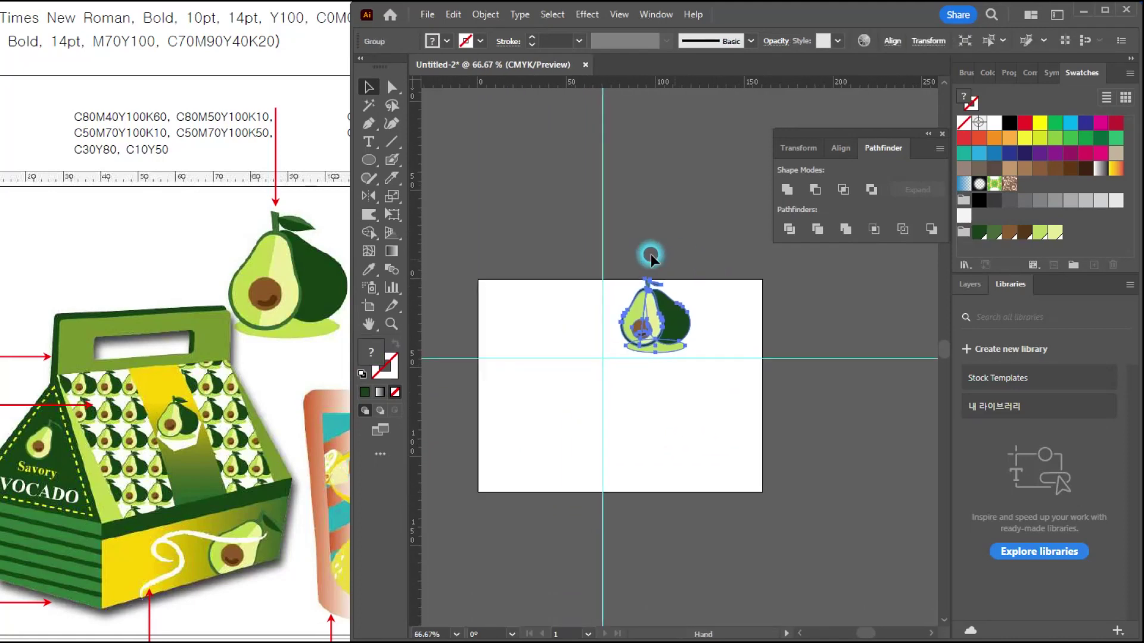
Scale the avocado group down to about 34 mm tall and position it just inside the vertical and horizontal guides.
scroll(682, 299, "up", 5)
left_click_drag(733, 227, 676, 294)
scroll(626, 415, "down", 3)
left_click_drag(626, 415, 595, 422)
Bring the lemon illustration and its color codes into view in the reference PDF and return to Illustrator.
left_click(296, 149)
left_click_drag(444, 295, 164, 281)
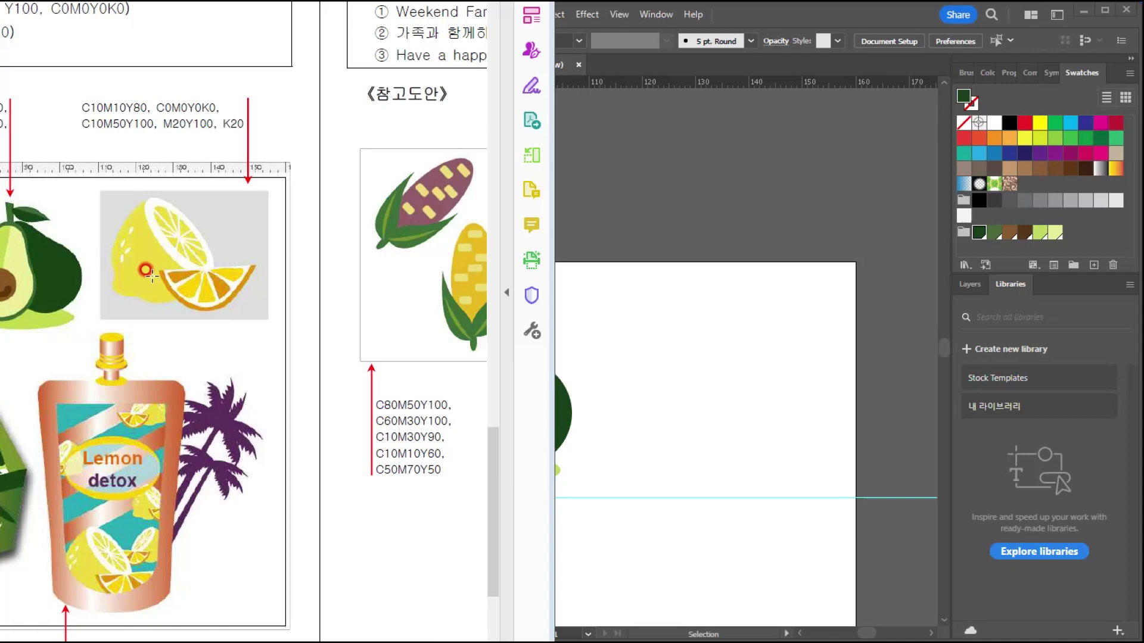
left_click(725, 15)
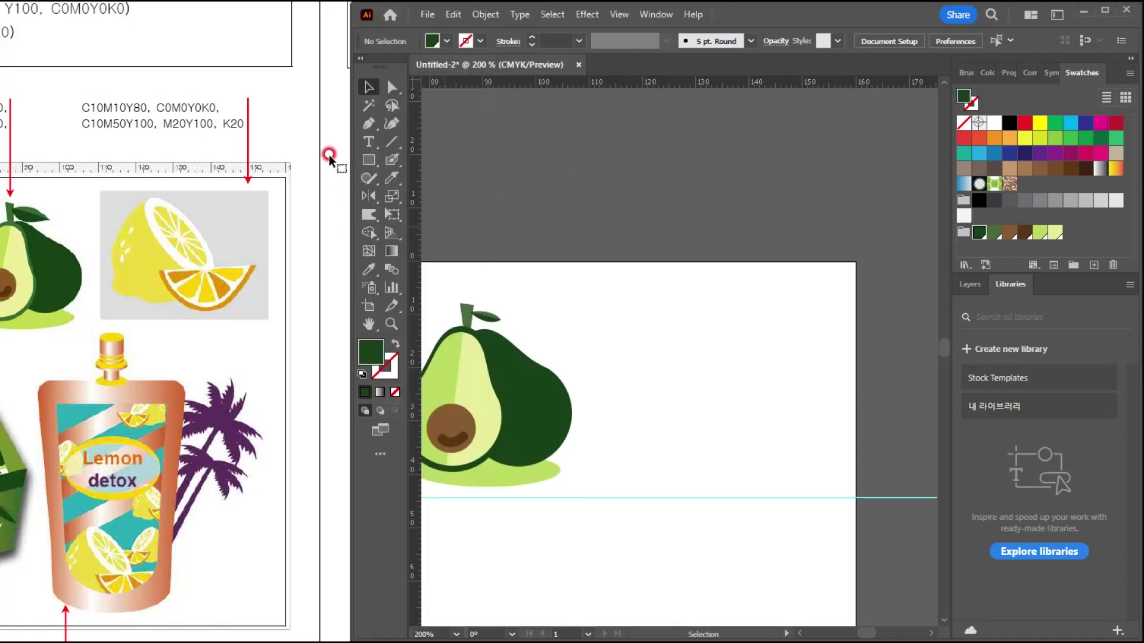
mouse_move(368, 161)
left_mouse_down()
mouse_move(441, 197)
mouse_move(439, 179)
left_mouse_up()
left_click_drag(659, 312, 739, 459)
key("ctrl+z")
Draw a vertical ellipse about 18 mm wide and 28 mm tall for the lemon body, to the right of the avocados.
left_click_drag(364, 155, 425, 197)
left_click(427, 199)
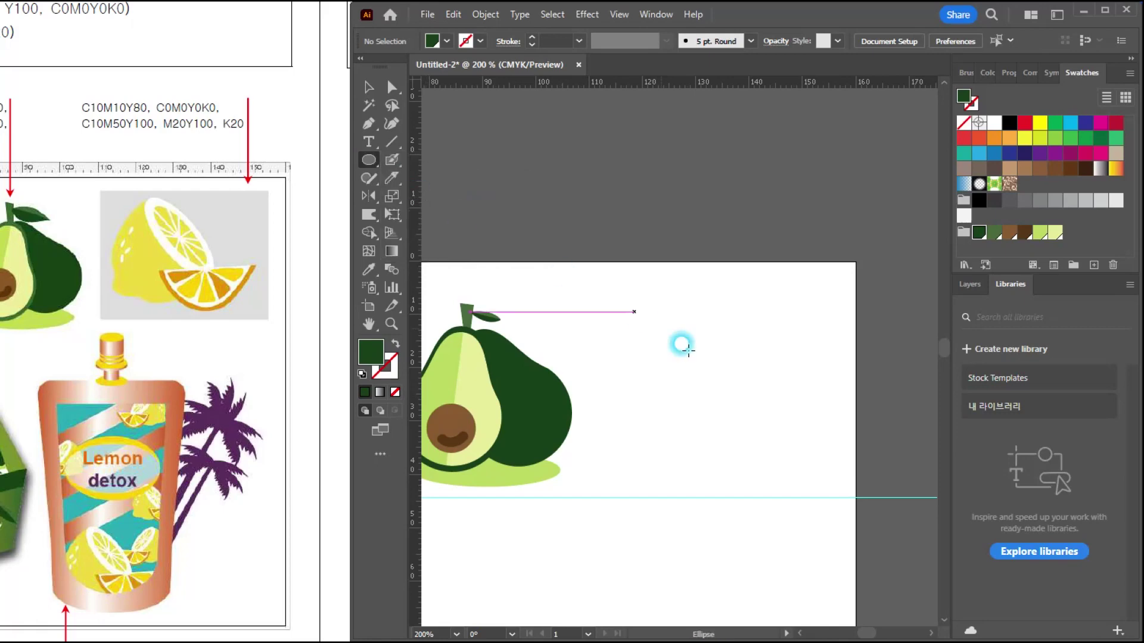
left_click_drag(627, 320, 726, 470)
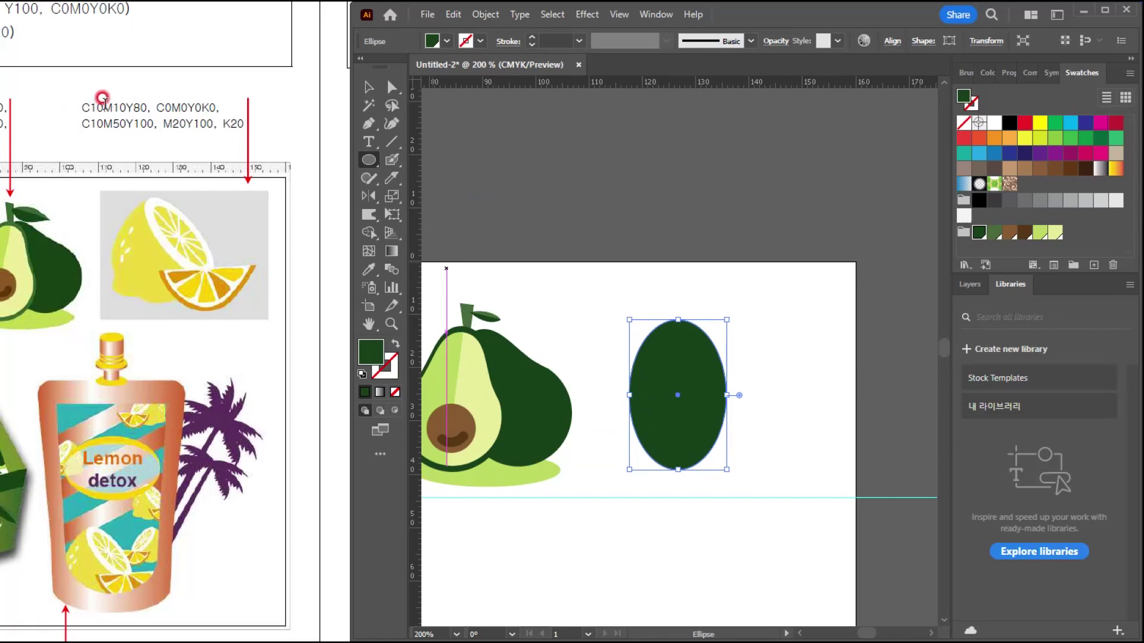
Fill the lemon ellipse with the CMYK color C10 M10 Y80 K0.
left_click(1028, 73)
left_click(923, 73)
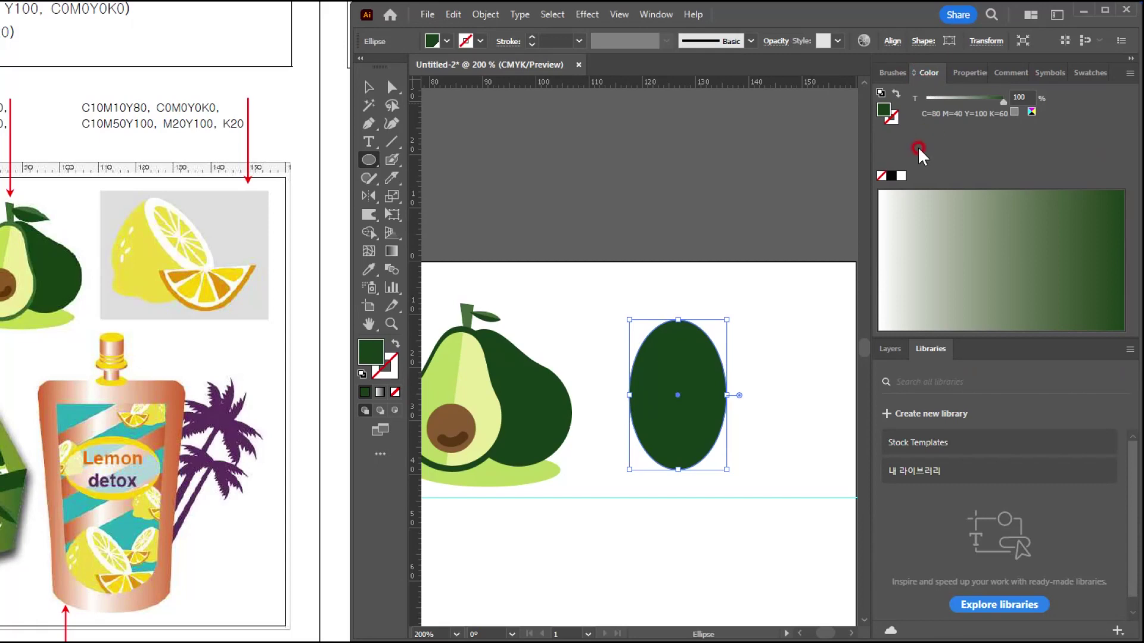
left_click(1129, 74)
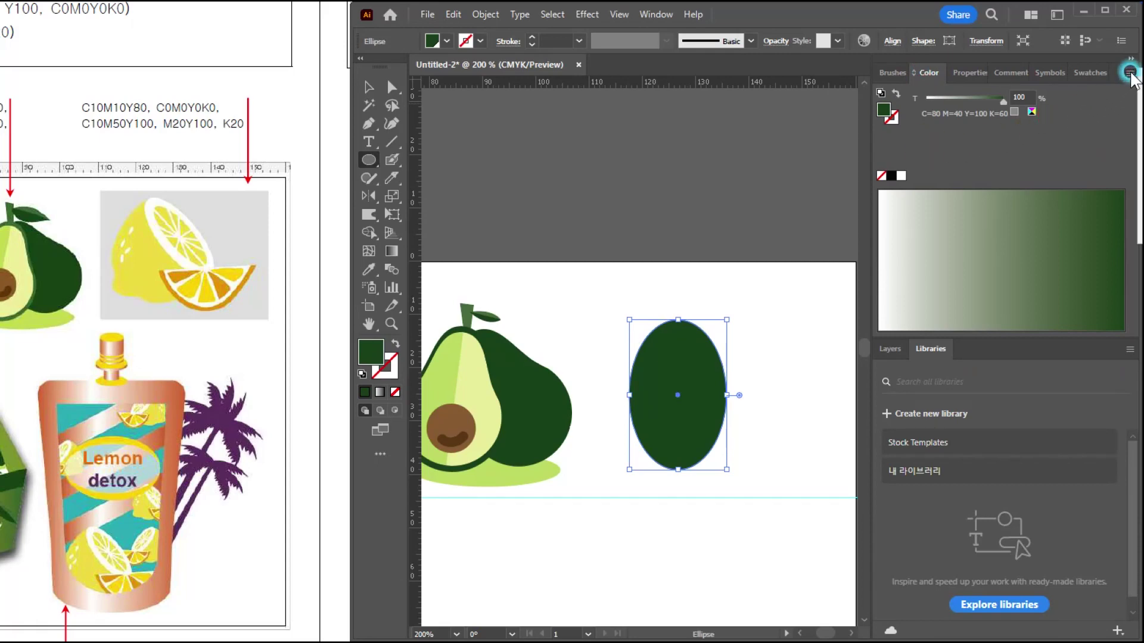
left_click(1141, 151)
left_click(1022, 98)
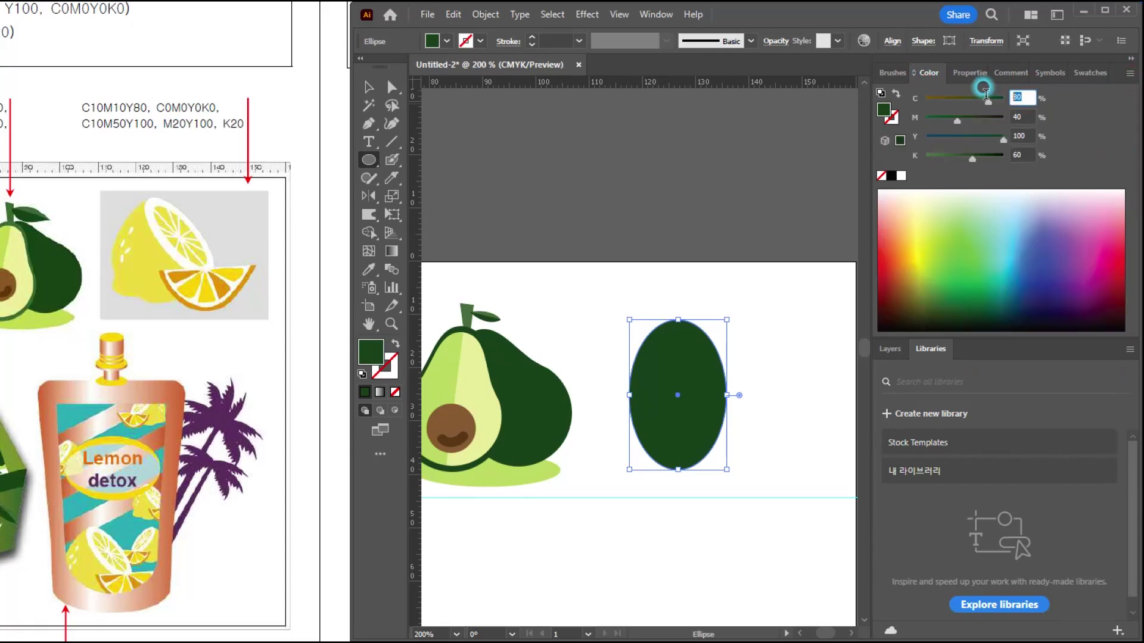
type("10")
key("Tab")
type("10")
key("Tab")
type("80")
key("Tab")
type("0")
key("Return")
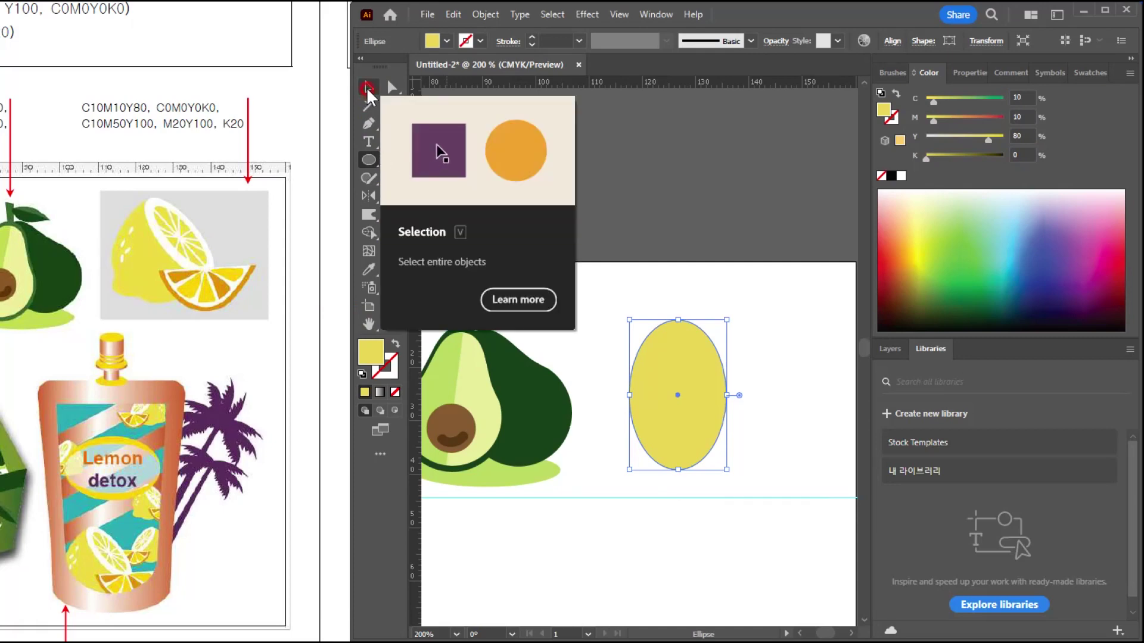
Draw a flat ellipse about 18 mm wide and 7 mm tall across the middle of the yellow ellipse, starting from its center.
left_click(368, 88)
scroll(702, 440, "up", 1)
left_click_drag(644, 392, 616, 317)
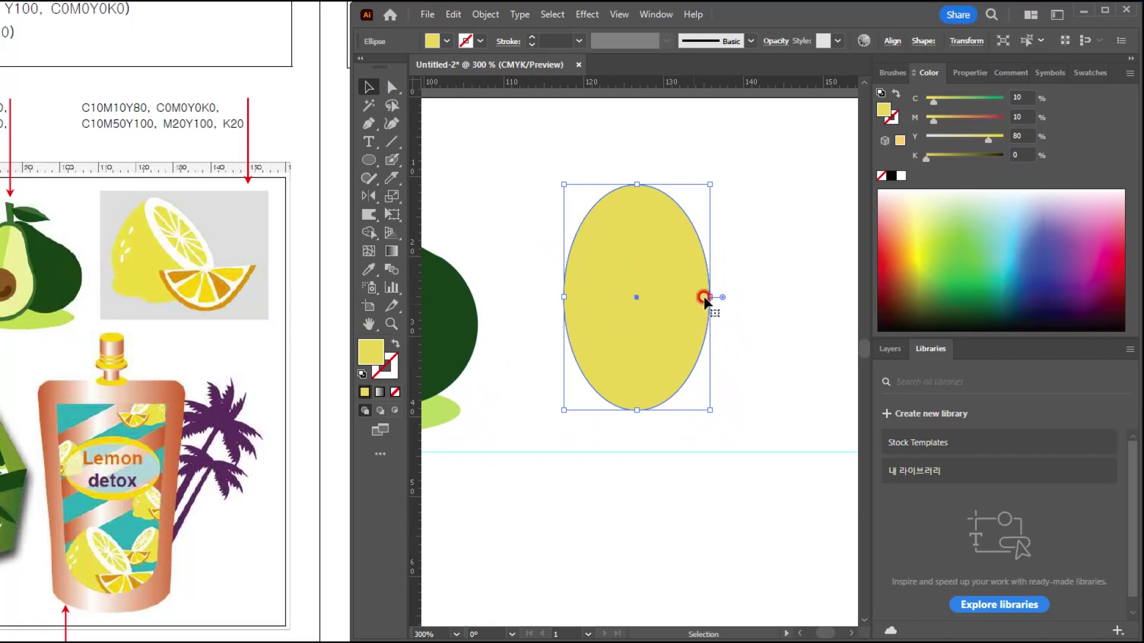
left_click(369, 160)
left_click(728, 323)
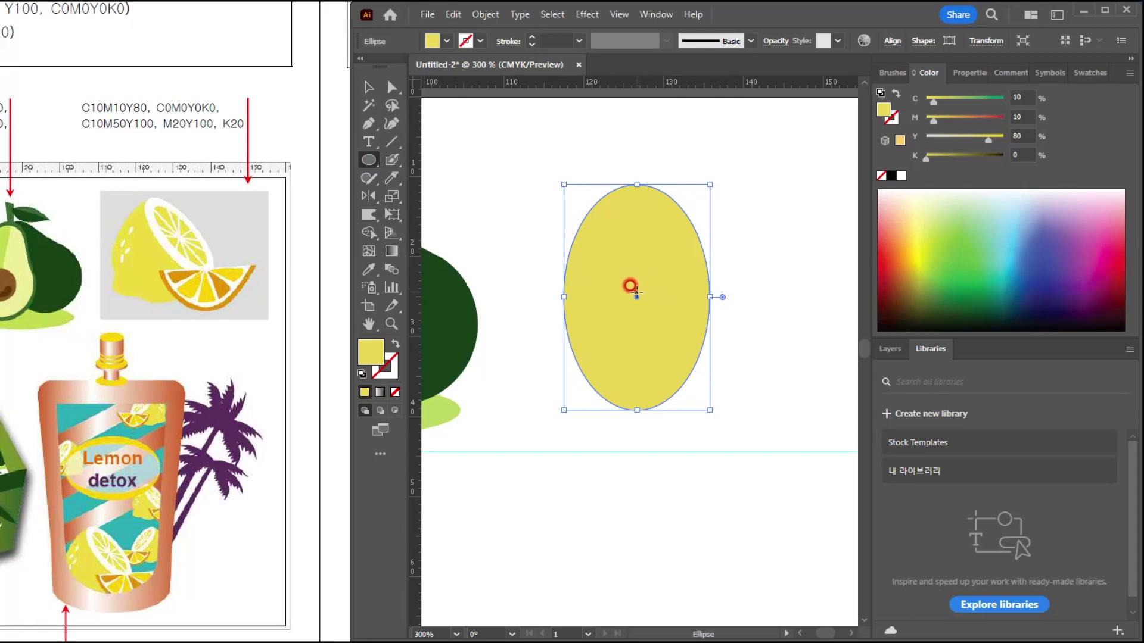
left_click_drag(636, 292, 709, 320)
Recolor the flat ellipse to a contrasting pink, C10 M76 Y36 K0.
left_click(368, 87)
left_click_drag(967, 155, 936, 151)
left_click(985, 117)
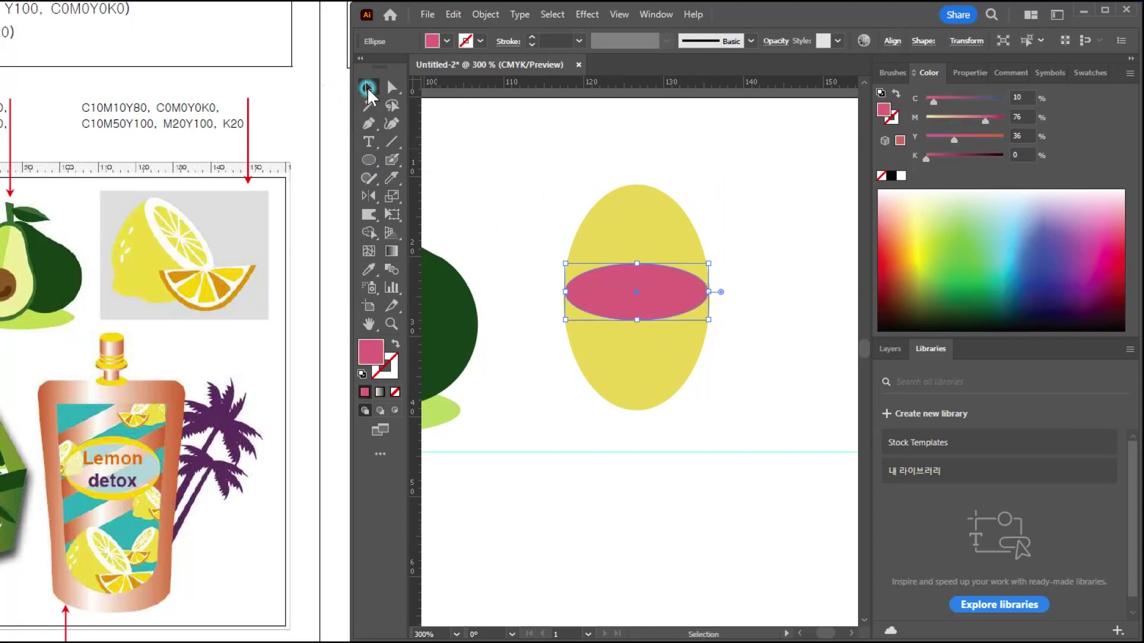
Widen the pink ellipse symmetrically to 18.27 mm so that its ends meet the edges of the yellow ellipse.
left_click(755, 266)
scroll(723, 289, "up", 5)
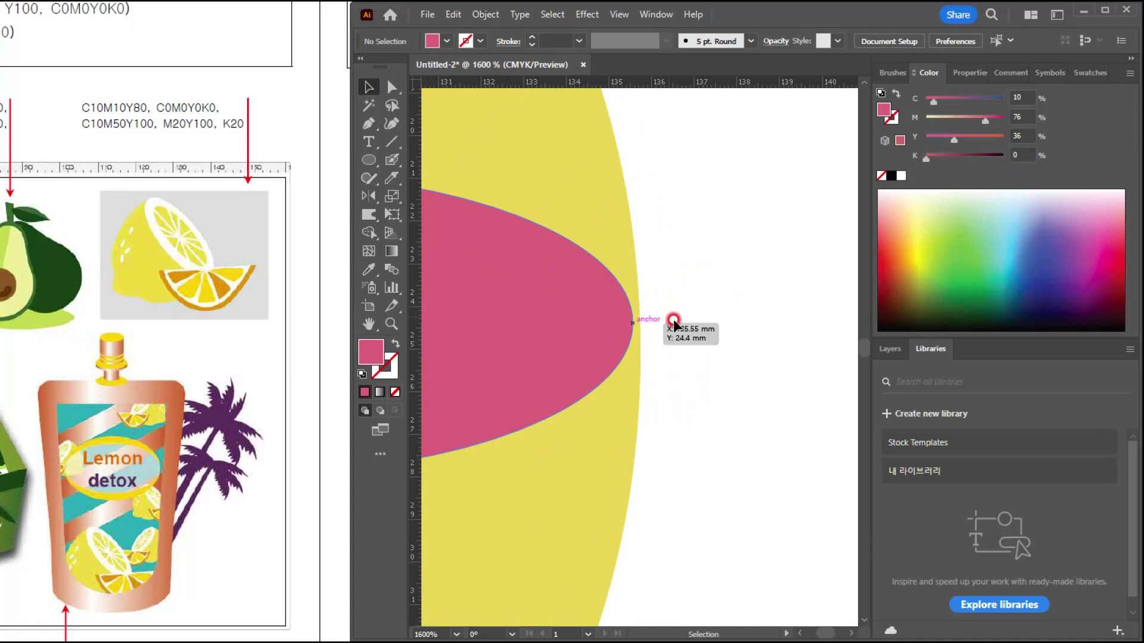
scroll(709, 357, "down", 3)
scroll(710, 368, "down", 2)
left_click(590, 345)
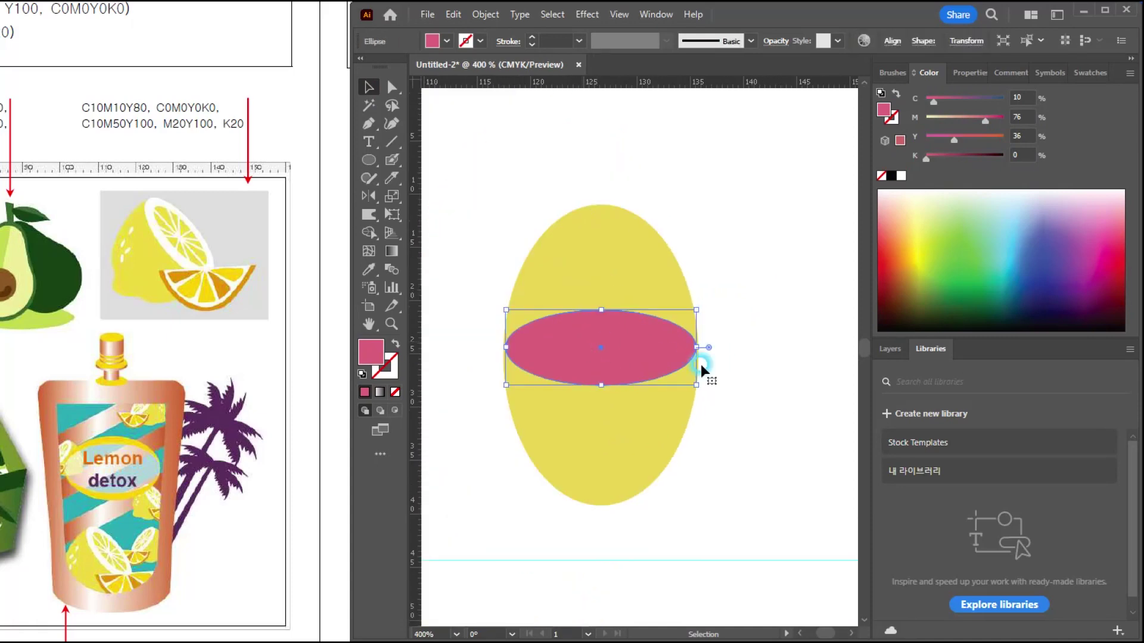
scroll(643, 349, "up", 2)
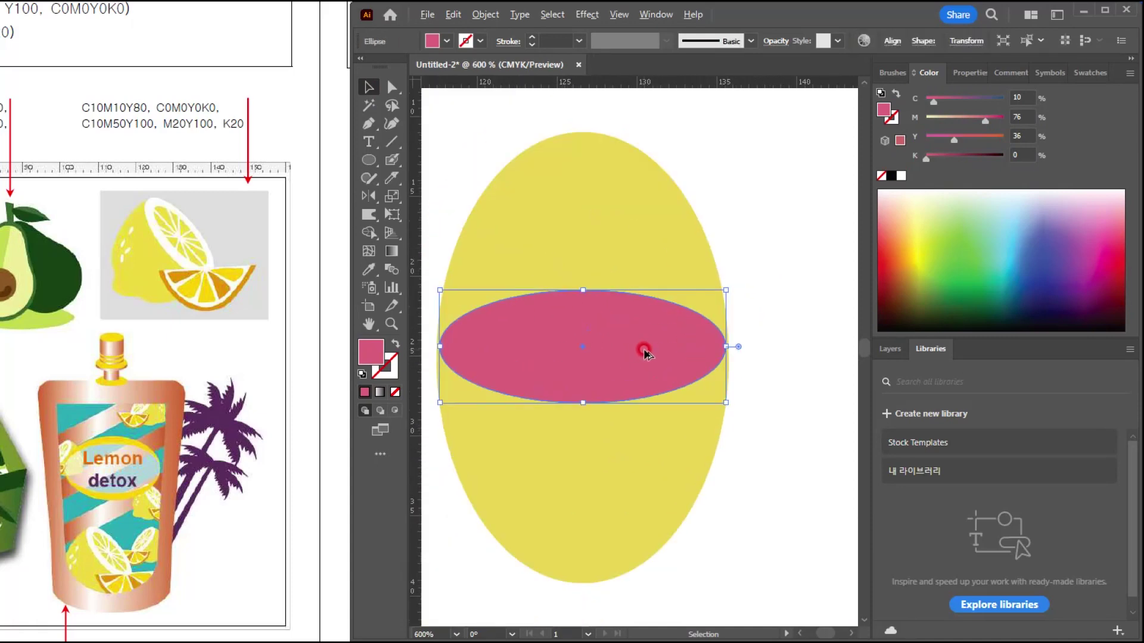
left_click_drag(754, 347, 758, 342)
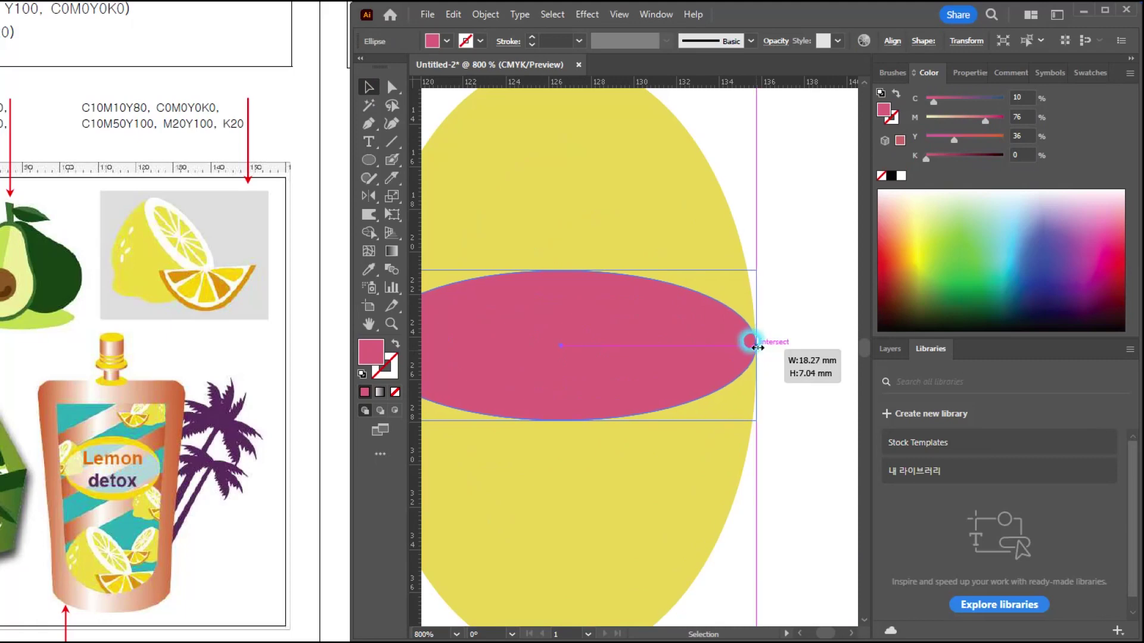
left_click(791, 418)
scroll(791, 418, "down", 3)
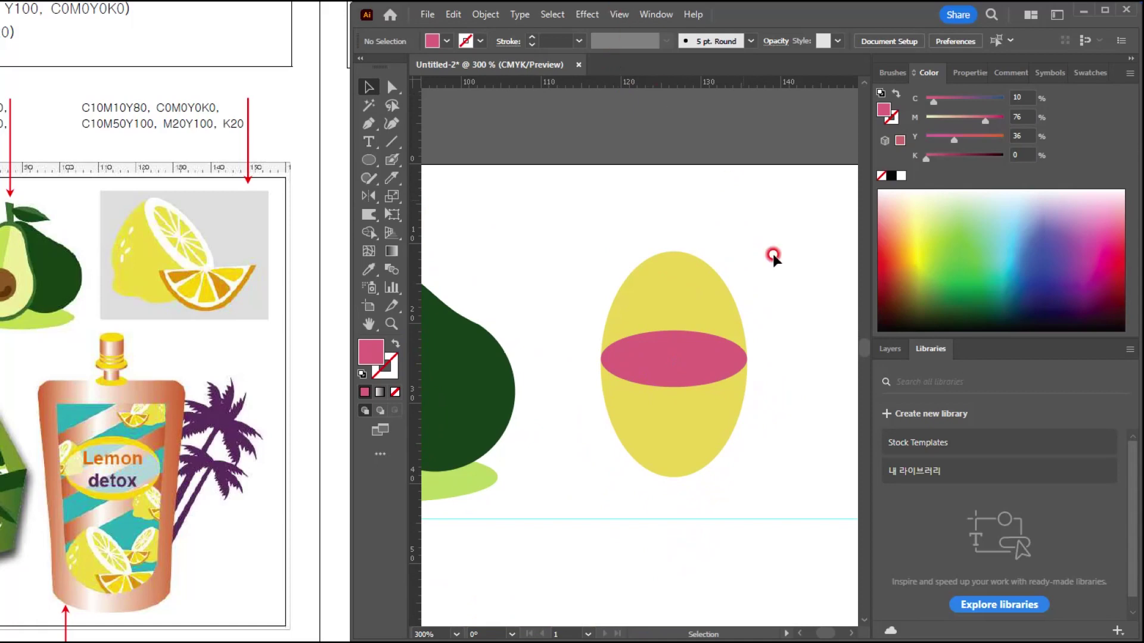
left_click(621, 14)
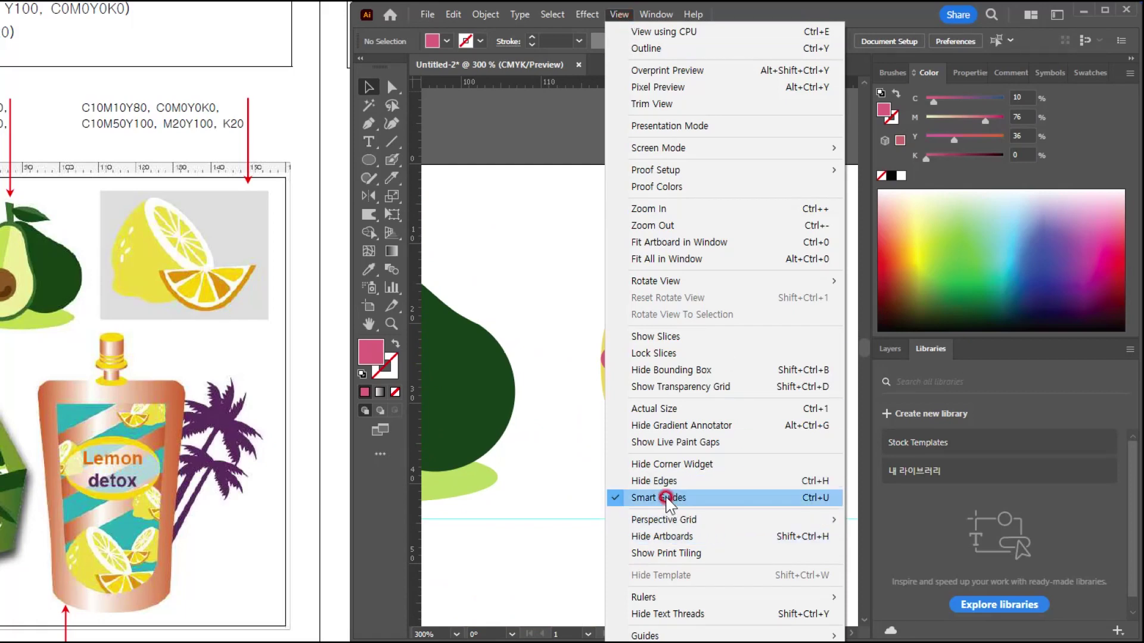
left_click(478, 213)
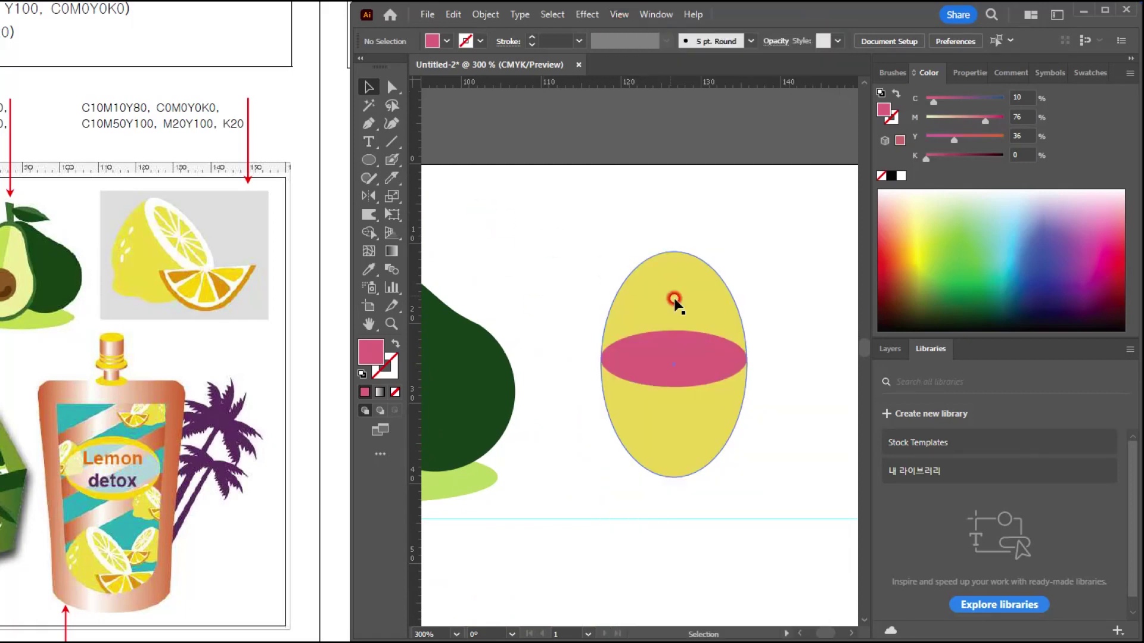
Select both ellipses, split them with the Divide pathfinder and ungroup the resulting pieces.
scroll(708, 342, "up", 2)
left_click_drag(652, 391, 617, 349)
left_click_drag(778, 181, 522, 476)
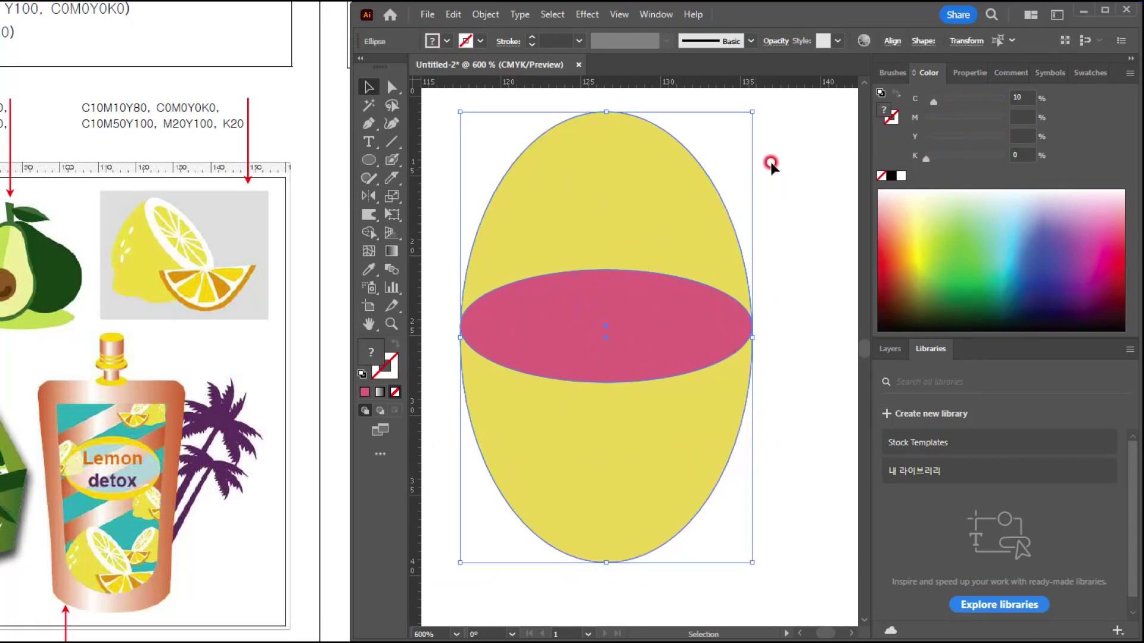
key("ctrl+shift+F9")
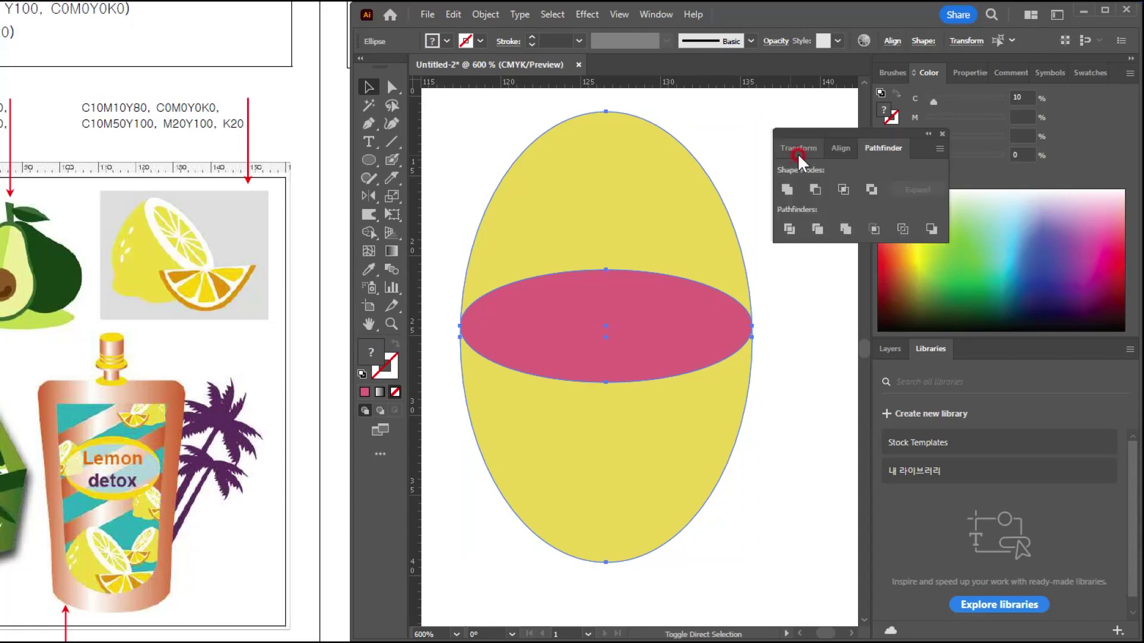
left_click(790, 230)
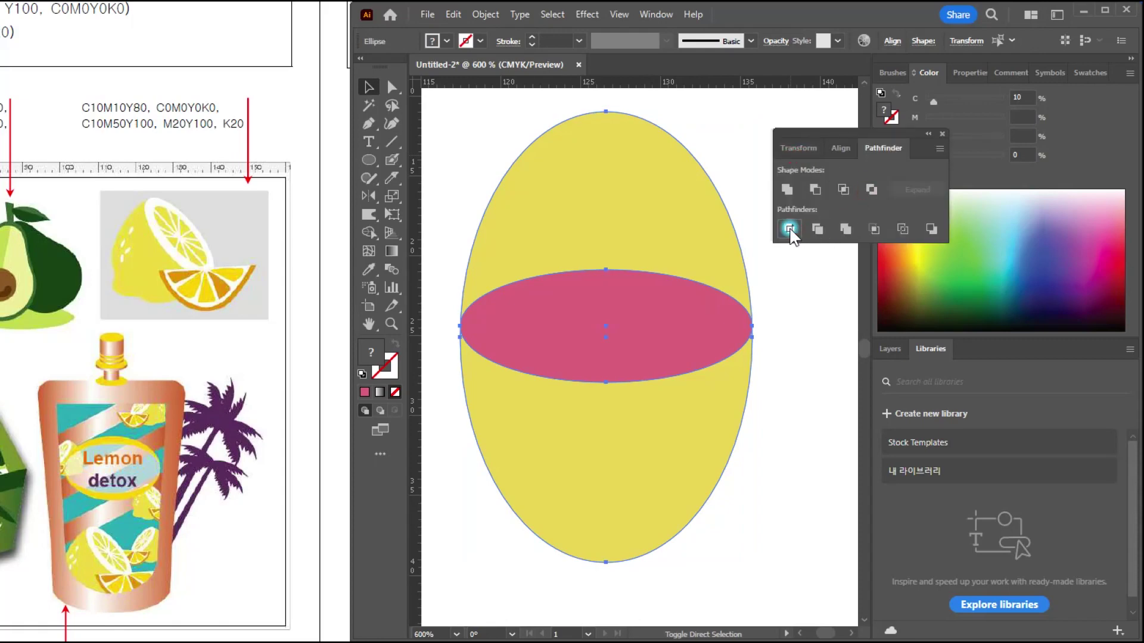
right_click(592, 197)
left_click(639, 393)
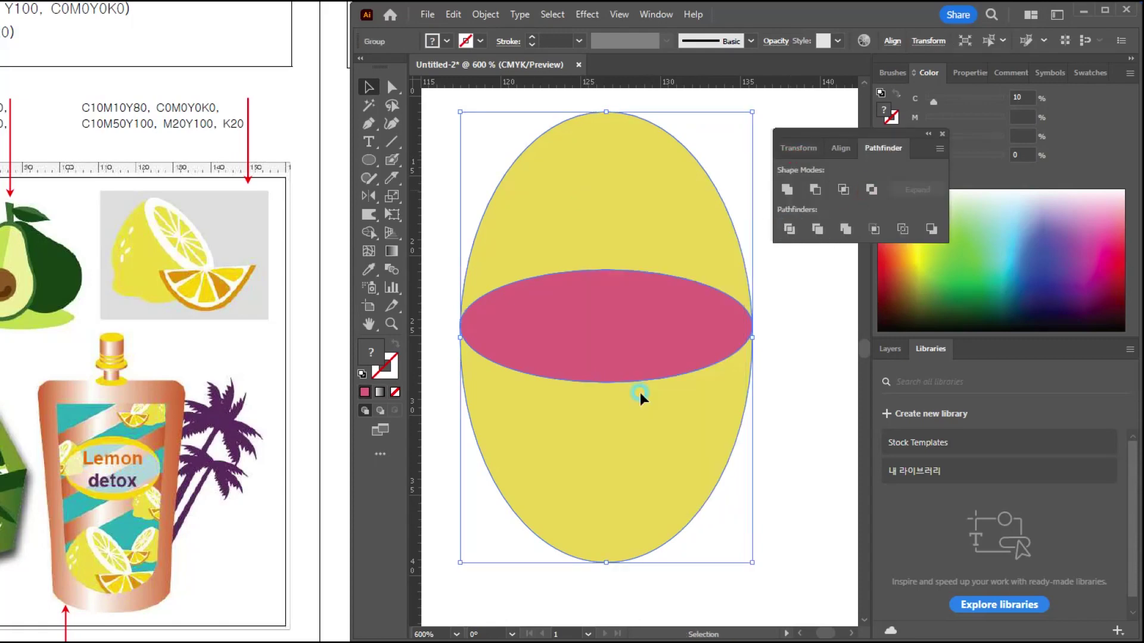
Delete the yellow piece above the pink ellipse and close the Pathfinder options.
left_click(437, 136)
left_click_drag(666, 224, 672, 152)
key("Delete")
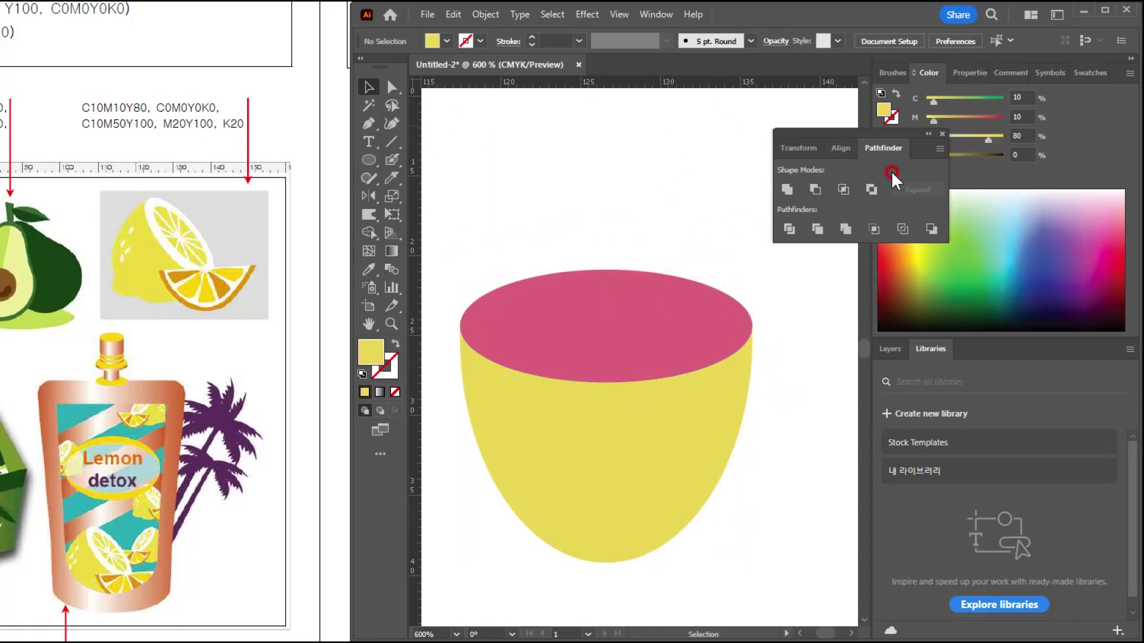
left_click(943, 133)
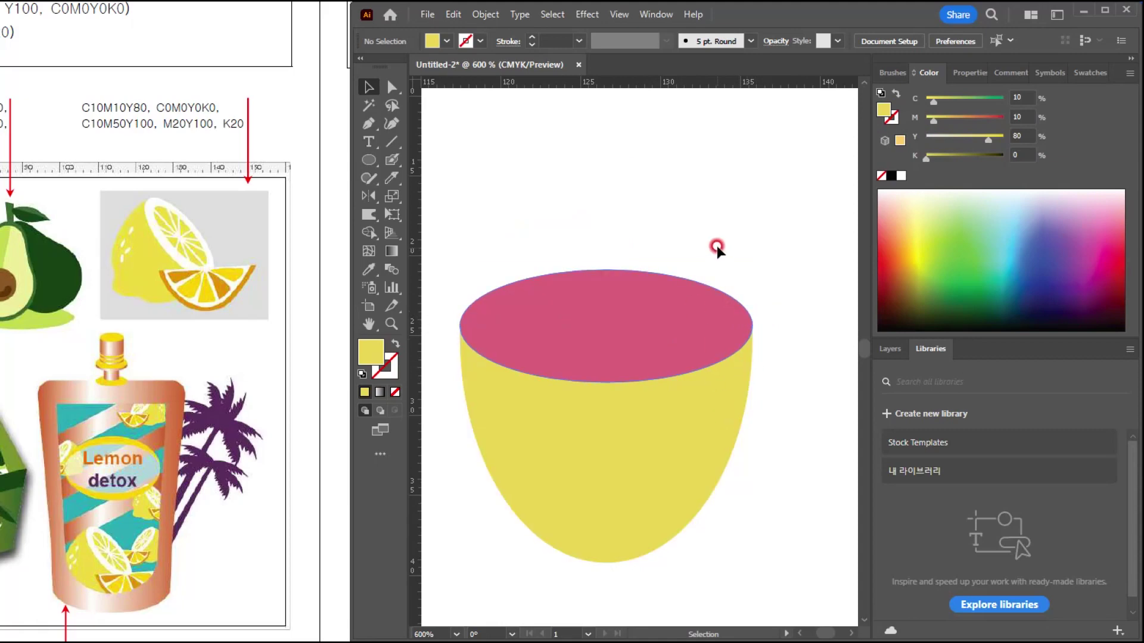
Select the pink cut face and the yellow lower half and move them onto the pasteboard to the right of the artboard.
left_click(656, 314)
scroll(670, 309, "down", 3)
left_click_drag(660, 373, 557, 386)
left_click_drag(543, 303, 812, 286)
left_click_drag(669, 352, 429, 331)
scroll(569, 237, "up", 3)
scroll(592, 230, "down", 3)
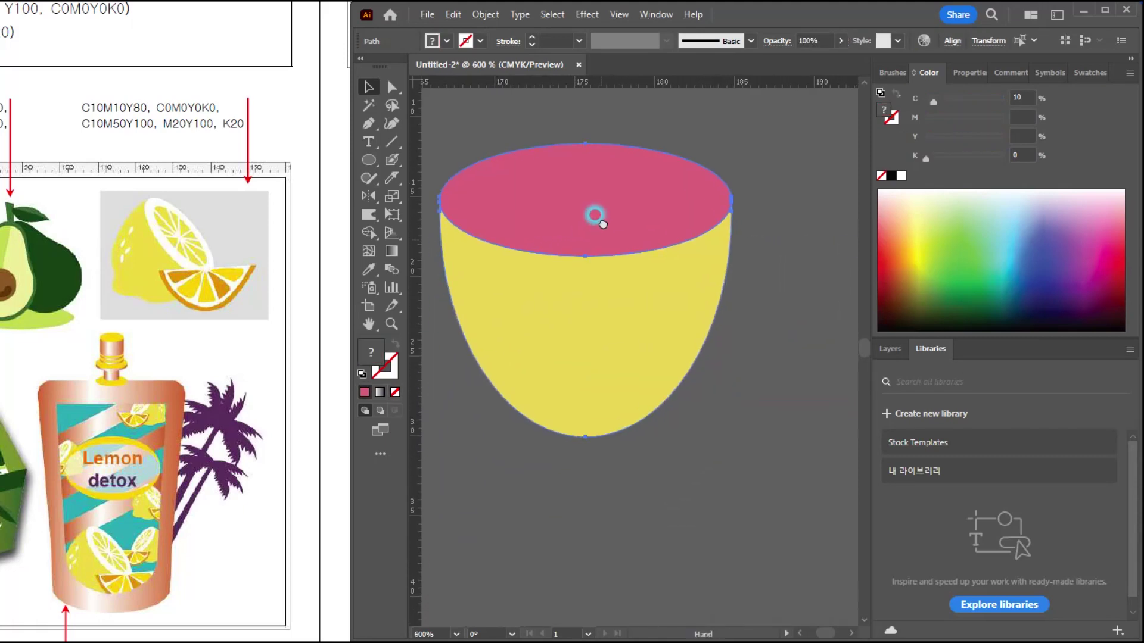
left_click(597, 474)
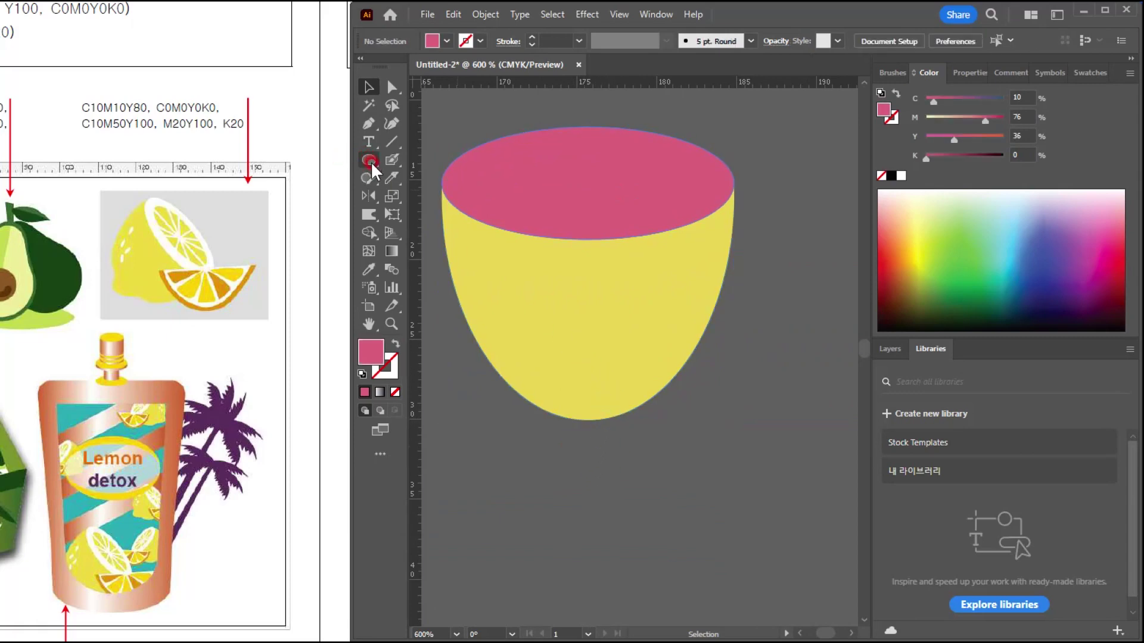
Reduce the Warp brush size and push the bottom of the yellow lemon half downward into a small rounded tip.
left_click(369, 219)
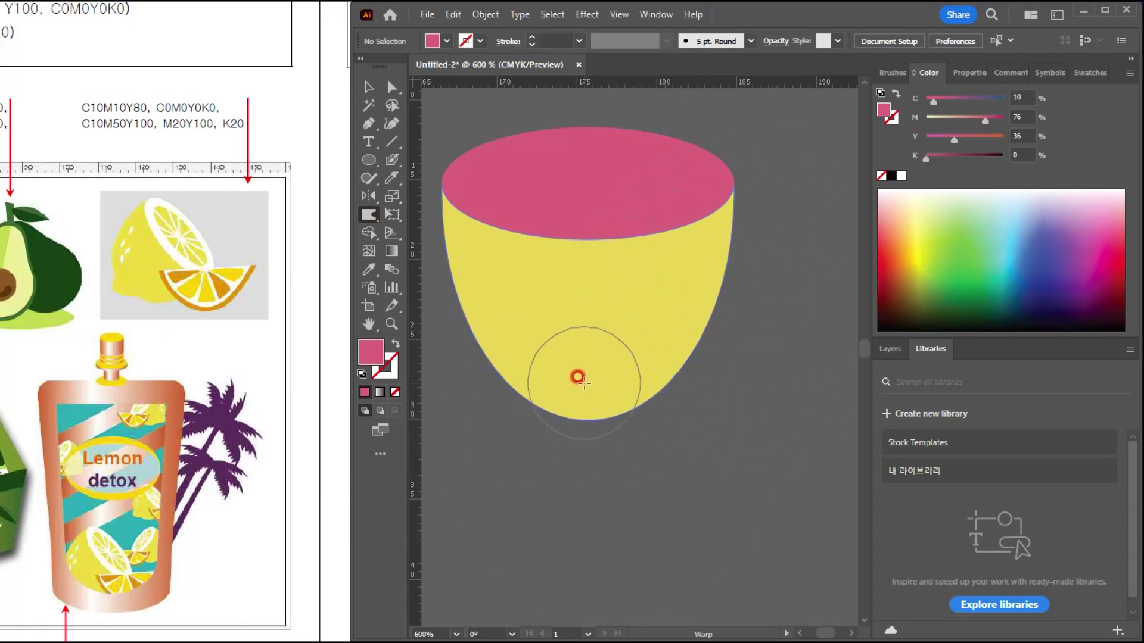
left_click_drag(578, 377, 583, 445)
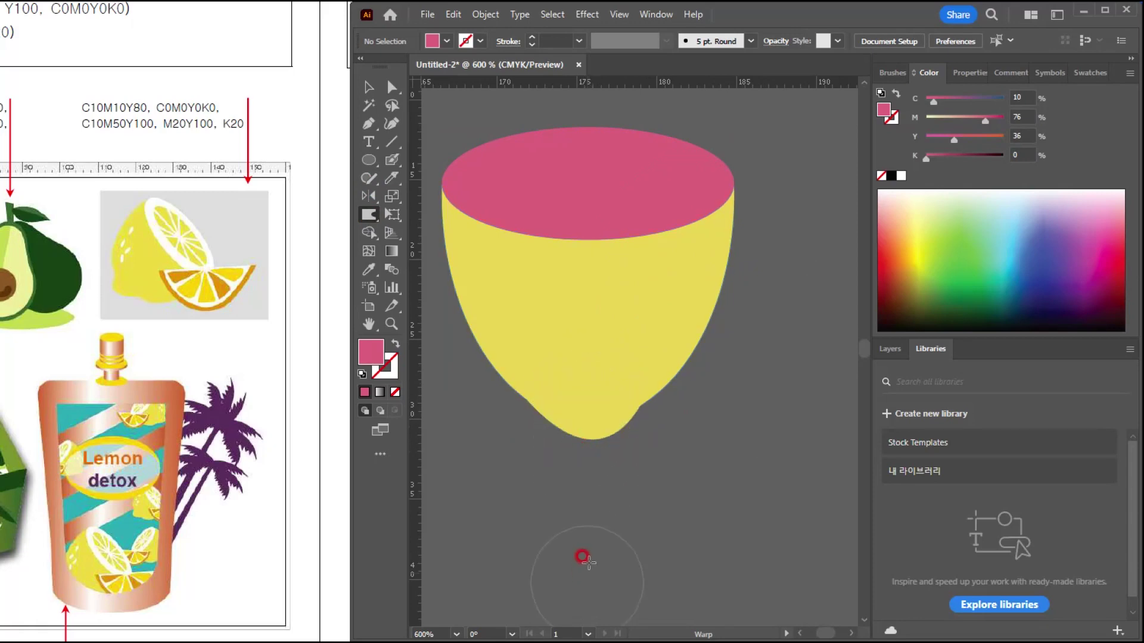
key("ctrl+z")
left_click_drag(756, 428, 748, 435)
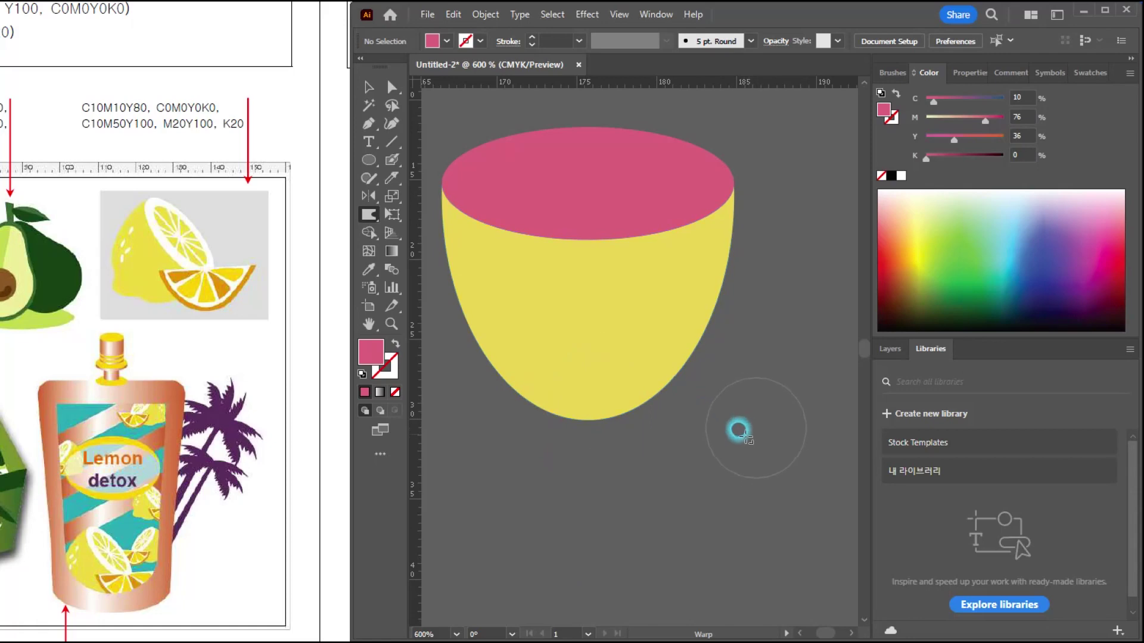
mouse_move(583, 398)
left_mouse_down()
mouse_move(592, 441)
mouse_move(577, 429)
left_mouse_up()
left_click(644, 500)
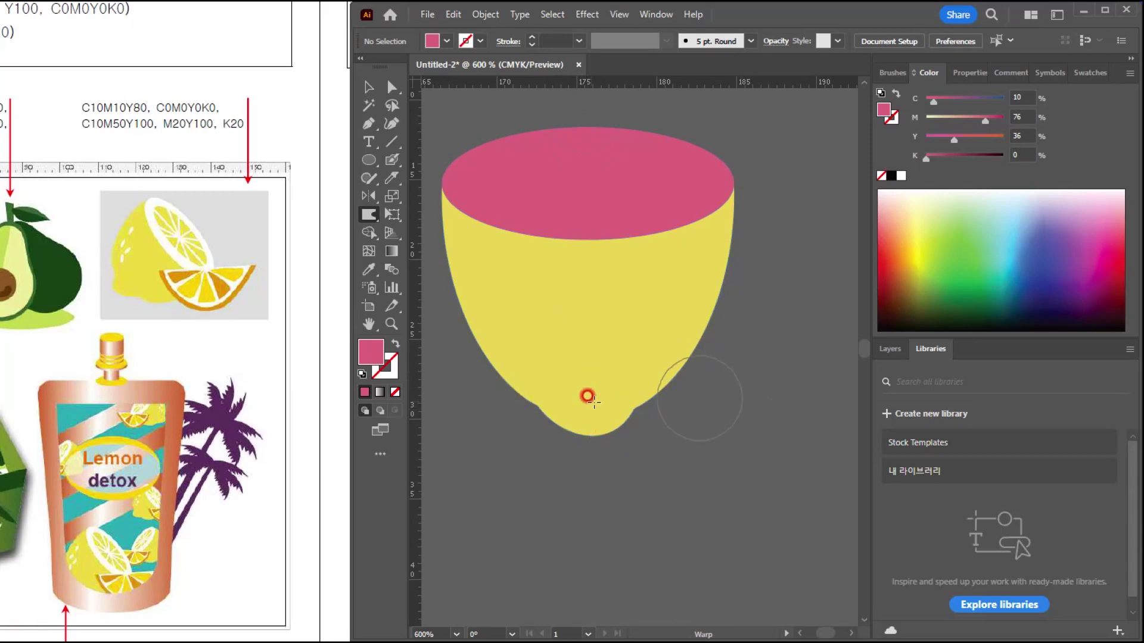
Fill the pink cut face of the lemon with white, following the C0M0Y0K0 color code in the reference.
left_click(368, 87)
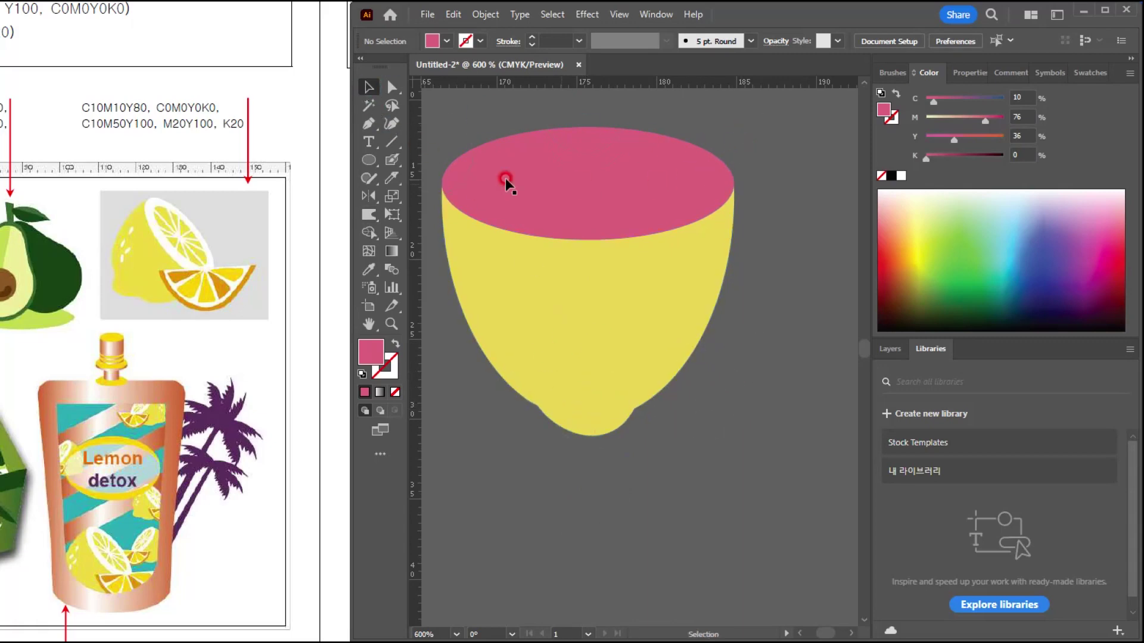
left_click(592, 171)
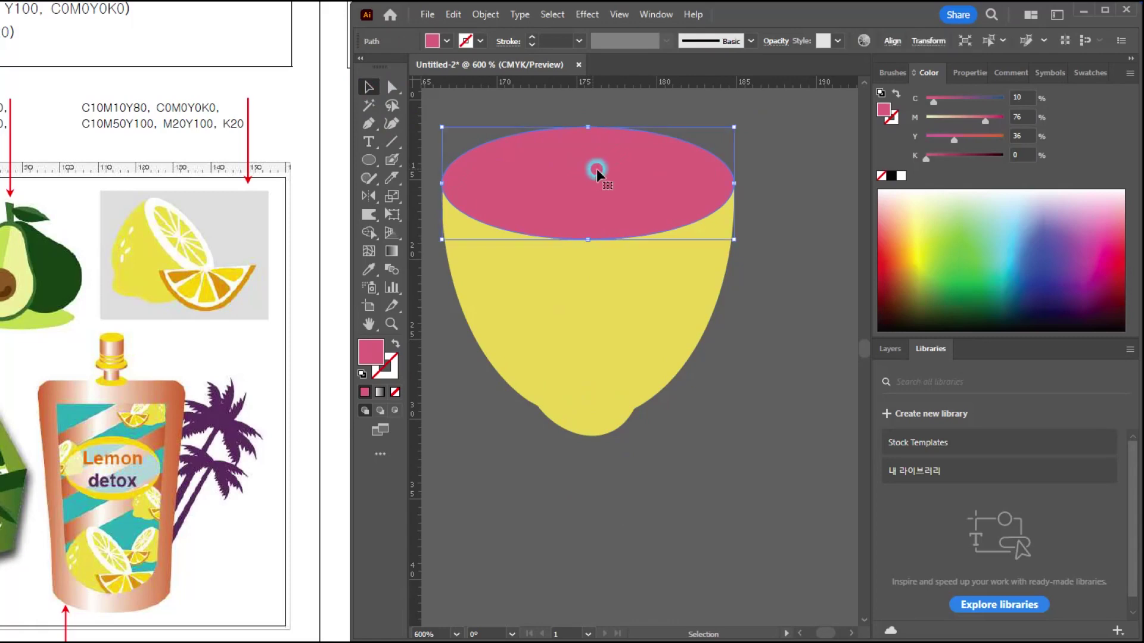
left_click(900, 175)
left_click_drag(156, 107, 228, 102)
left_click(171, 108)
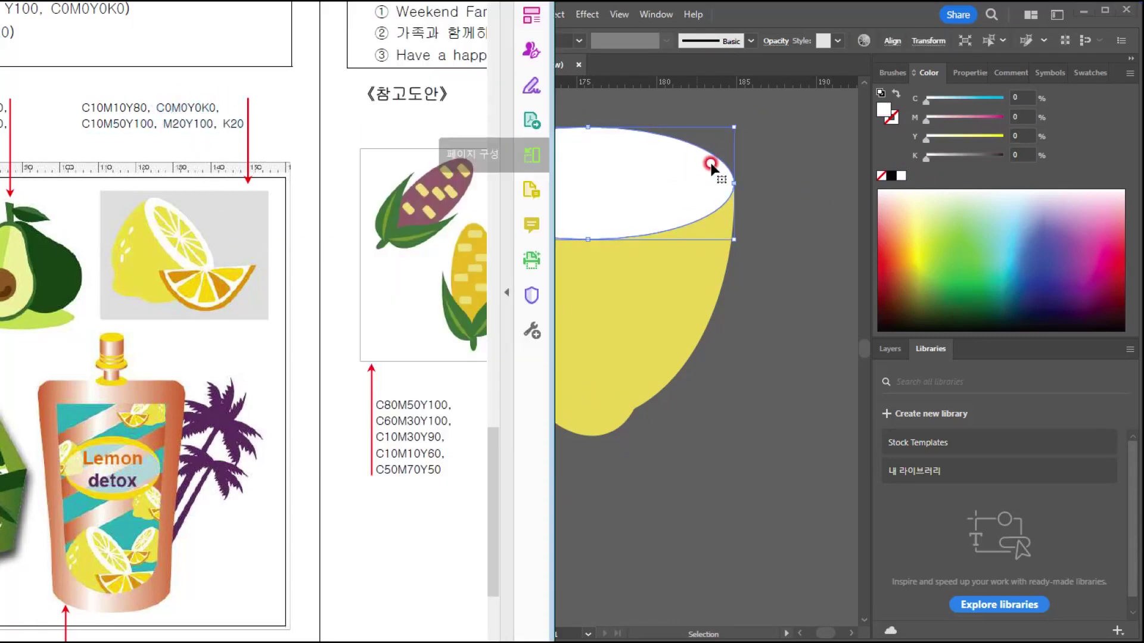
left_click(798, 153)
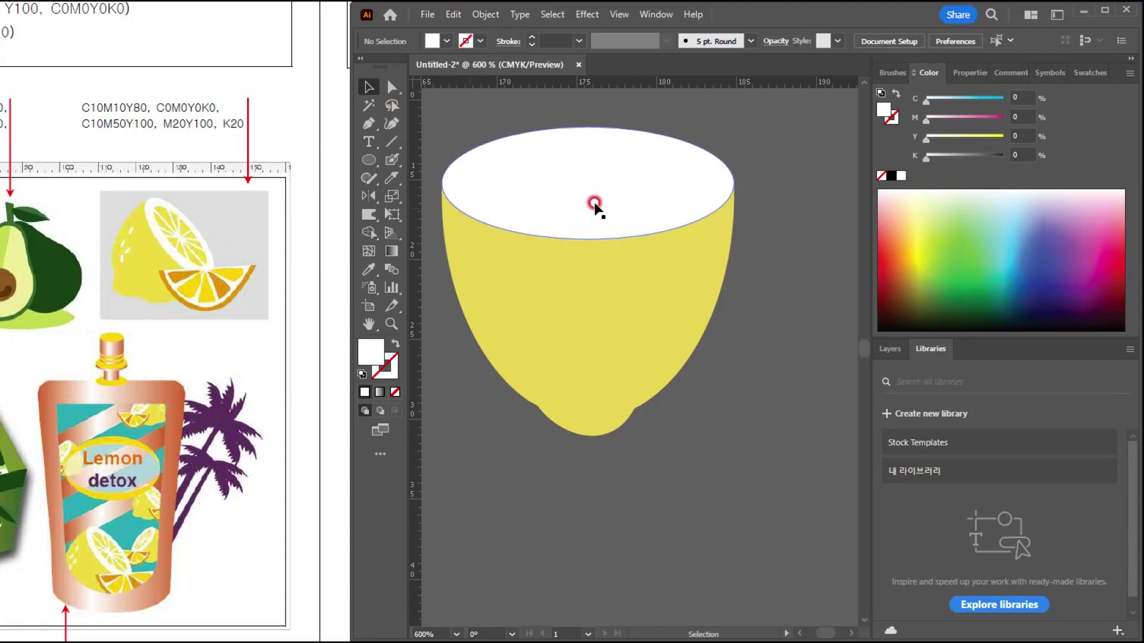
Draw a white circle about 23 mm across on the empty pasteboard beside the lemon half.
scroll(574, 192, "down", 2)
left_click_drag(560, 190, 514, 242)
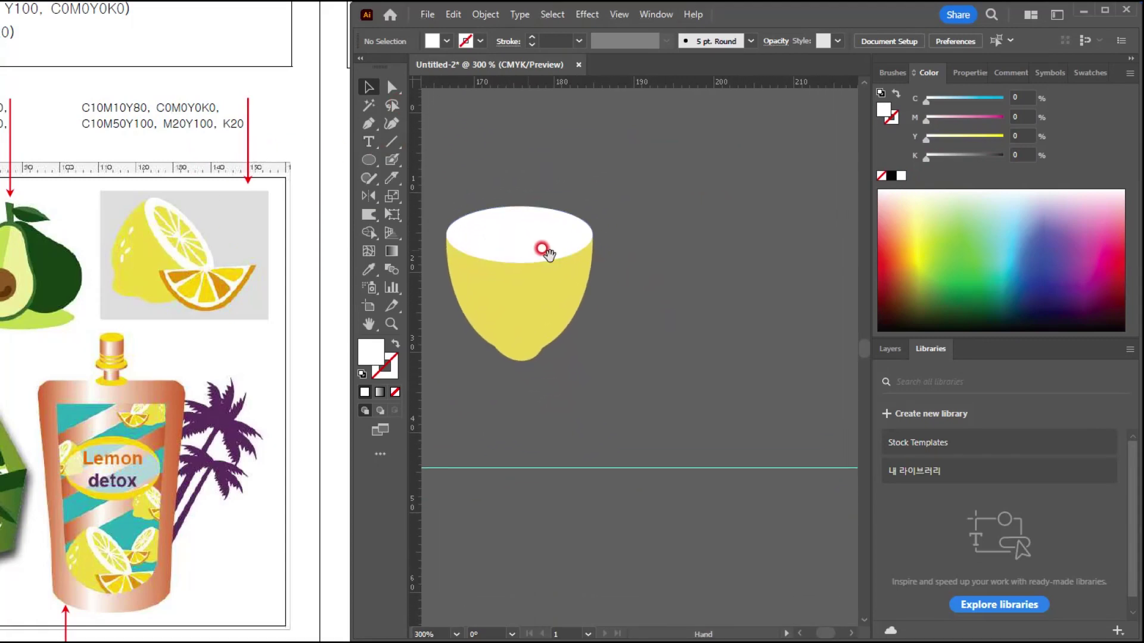
left_click_drag(681, 224, 628, 342)
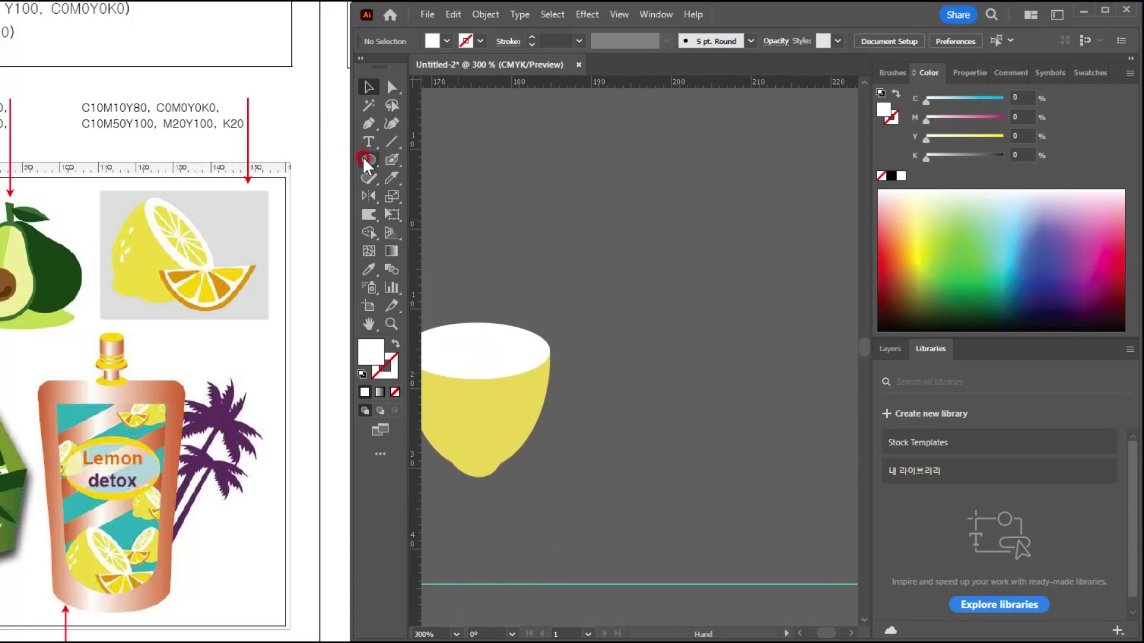
mouse_move(593, 150)
left_mouse_down()
mouse_move(761, 312)
mouse_move(765, 336)
left_mouse_up()
left_click_drag(673, 257, 633, 267)
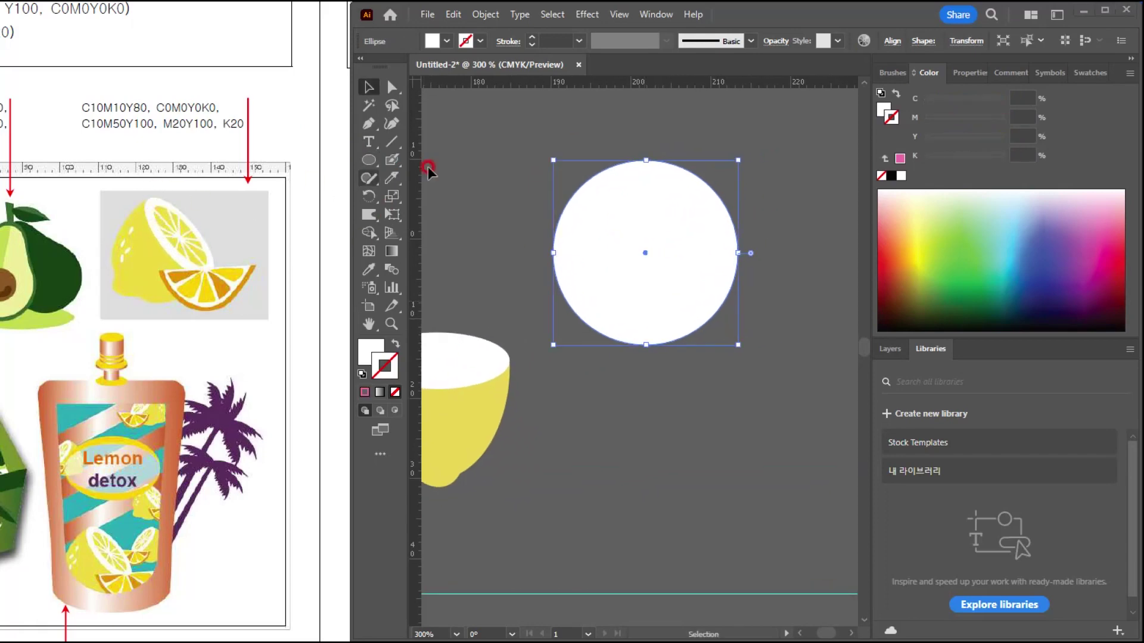
left_click(391, 141)
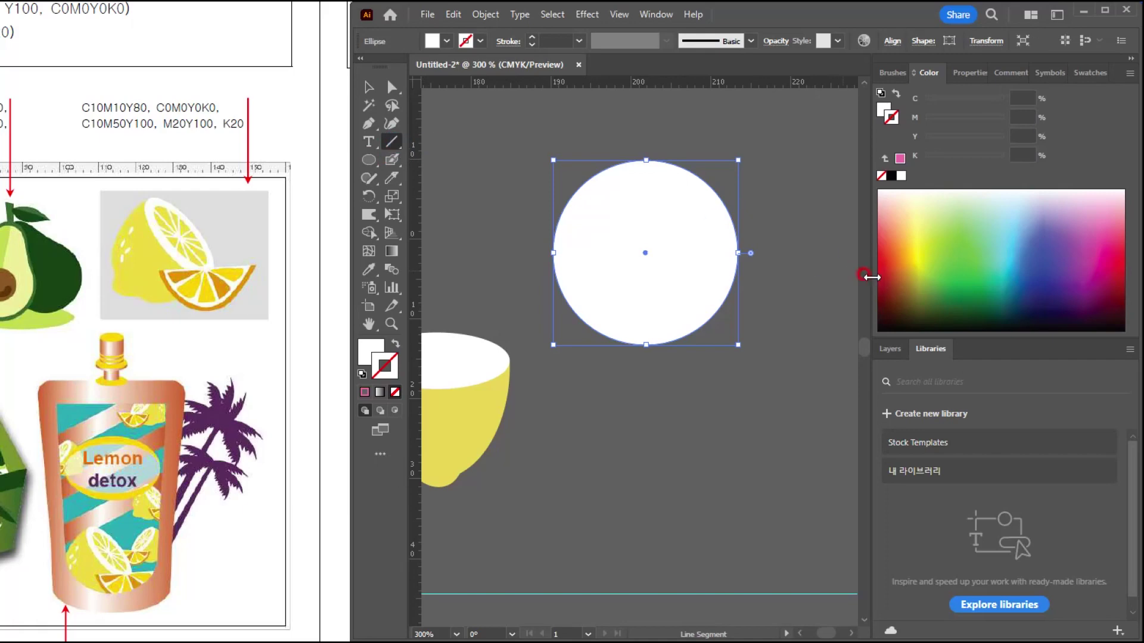
left_click(883, 109)
left_click(1085, 71)
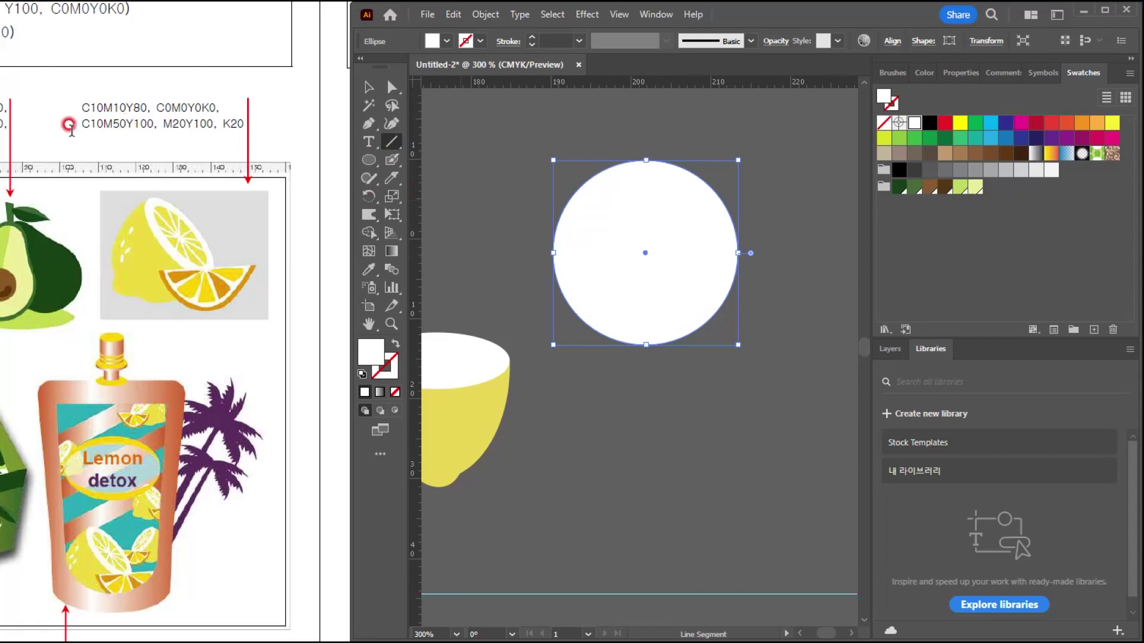
left_click_drag(81, 124, 144, 127)
left_click(966, 86)
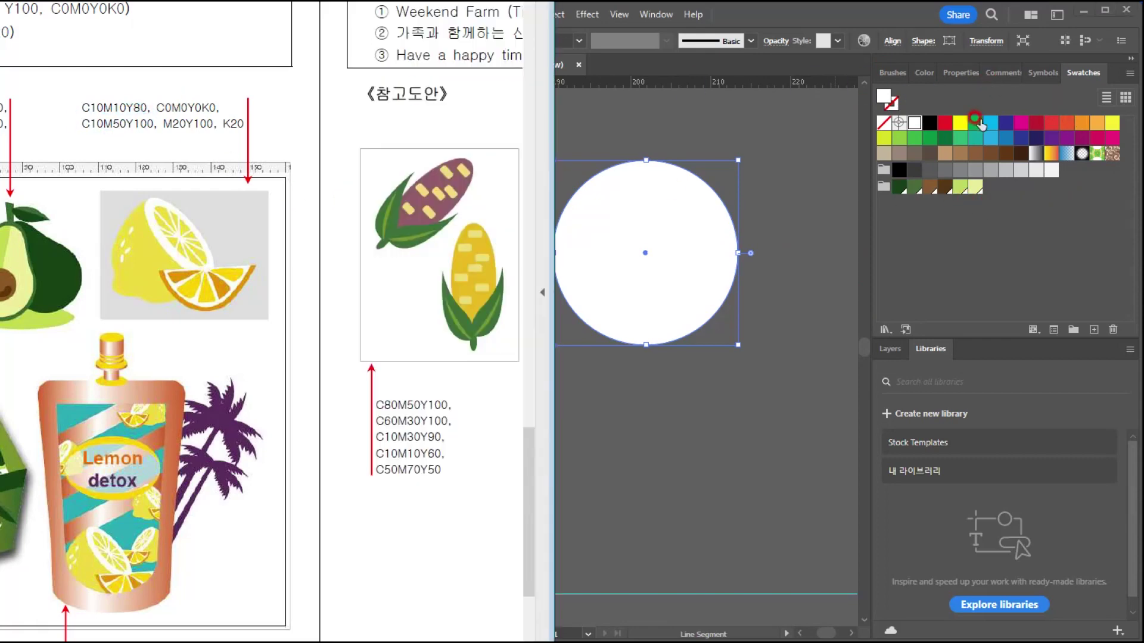
left_click(916, 76)
left_click(1025, 97)
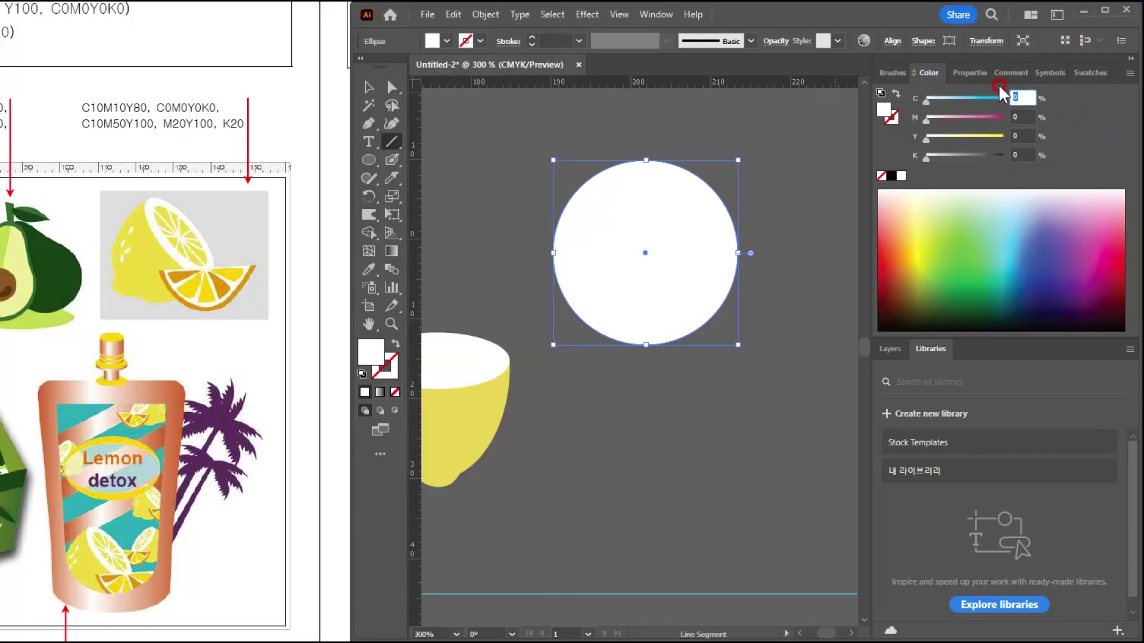
type("10")
key("Return")
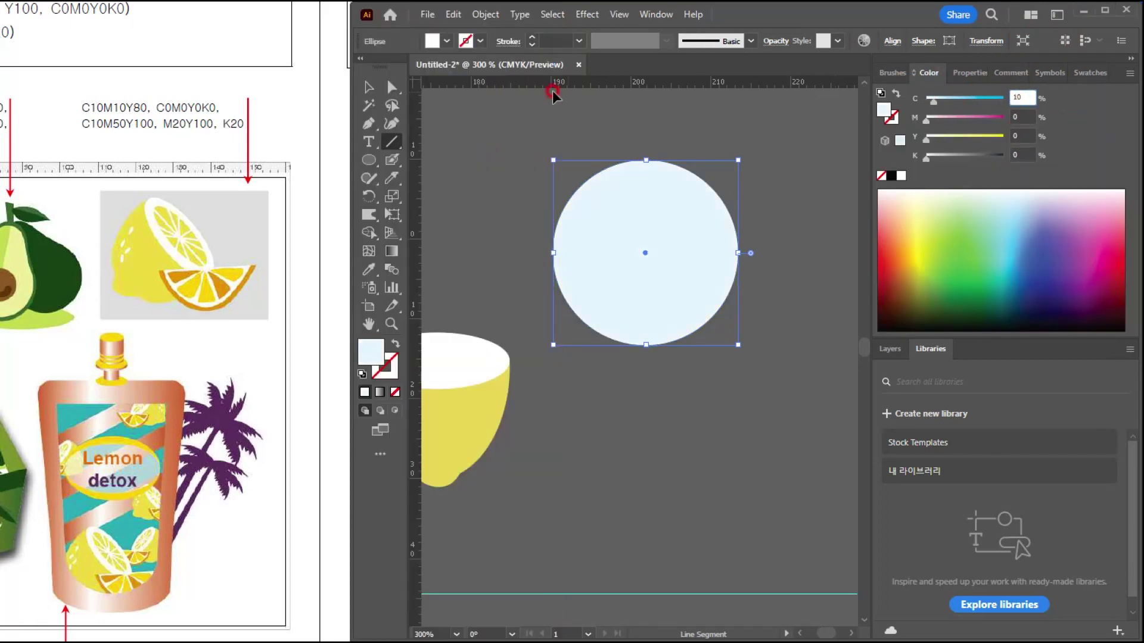
left_click(372, 91)
left_click(500, 132)
key("ctrl+z")
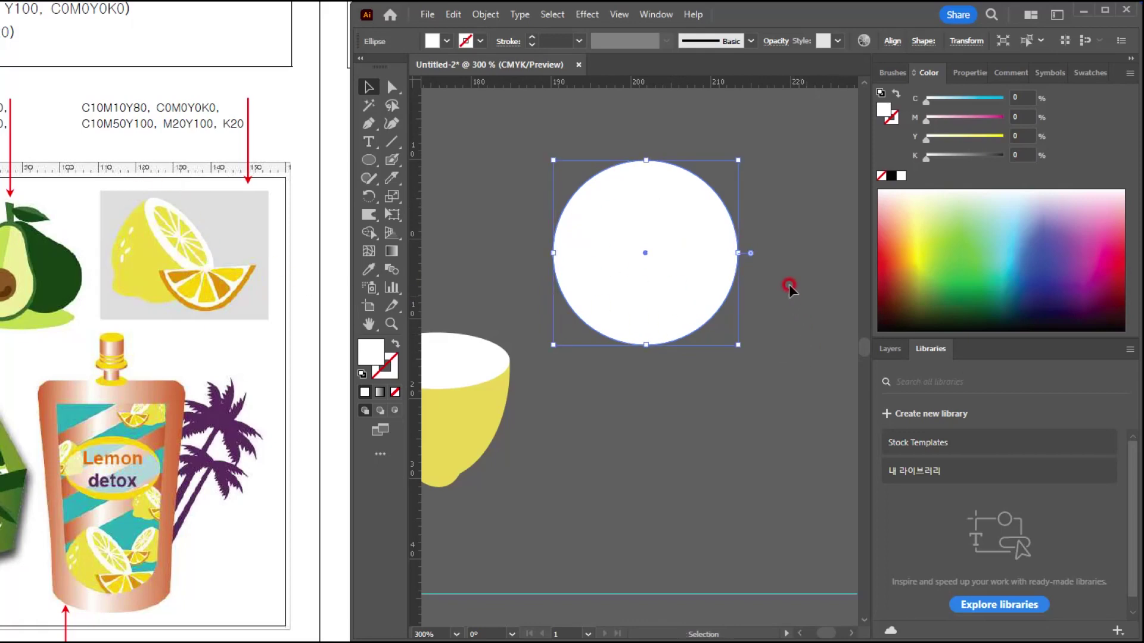
Make a concentric smaller copy of the white circle, about 19 mm across, and fill it with C10 M10 Y80.
left_click_drag(734, 156, 714, 171)
left_click(76, 109)
left_click(1017, 93)
type("10")
key("Tab")
type("10")
key("Tab")
type("80")
key("Return")
left_click(986, 156)
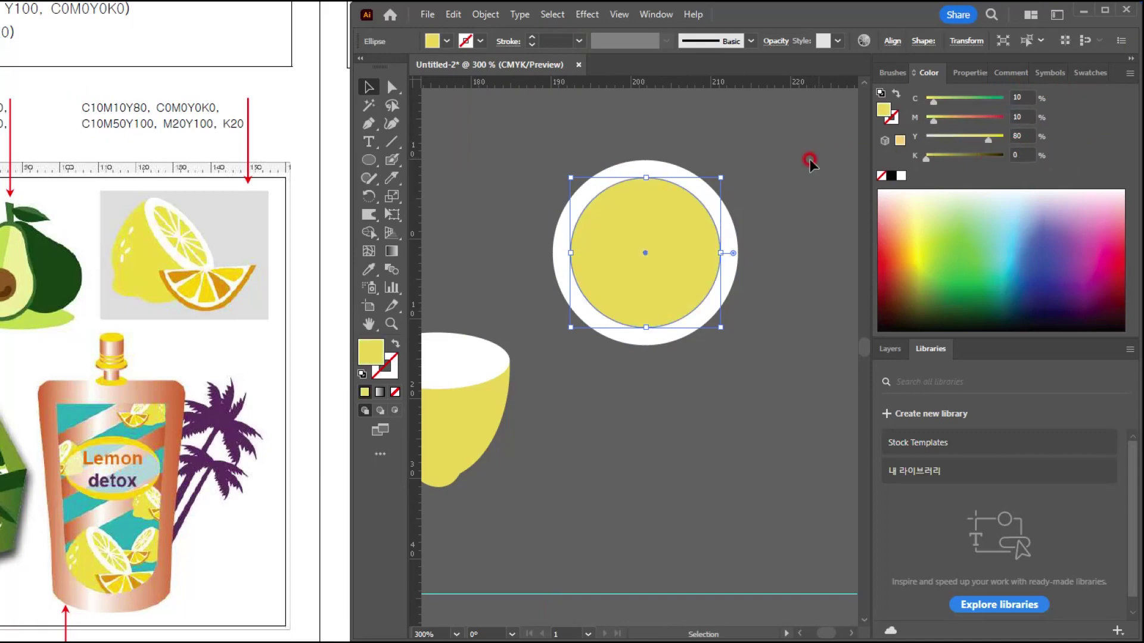
Draw a straight vertical line from the top edge of the yellow circle down to its center.
left_click(365, 87)
left_click(396, 158)
left_click(392, 143)
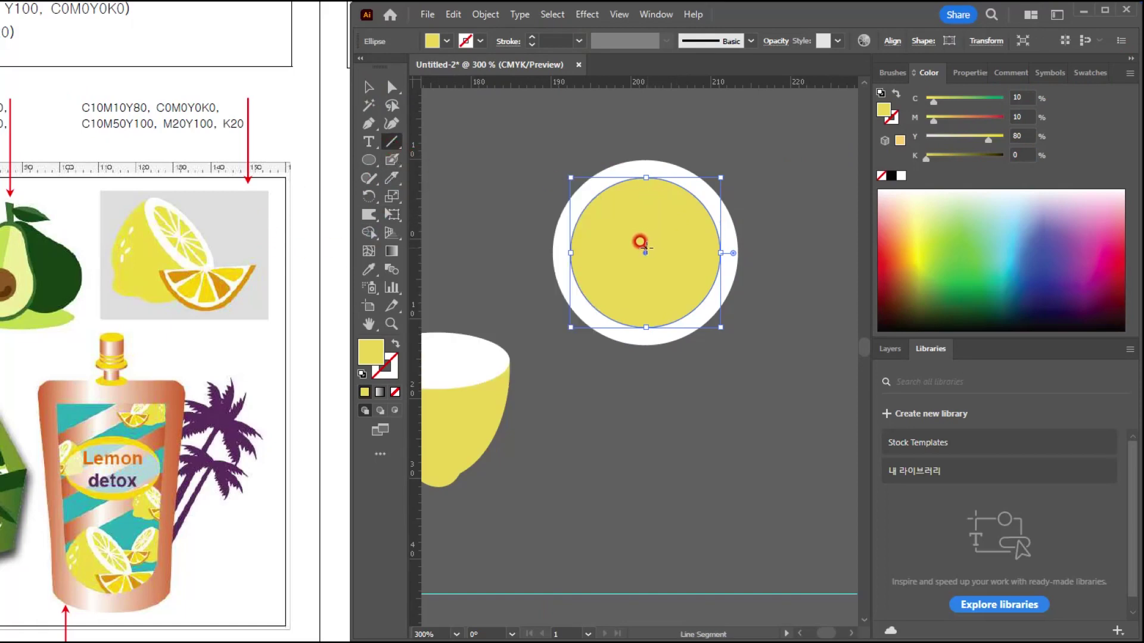
left_click(769, 140, "ctrl")
left_click(650, 186)
left_click_drag(646, 177, 646, 253)
left_click(945, 158)
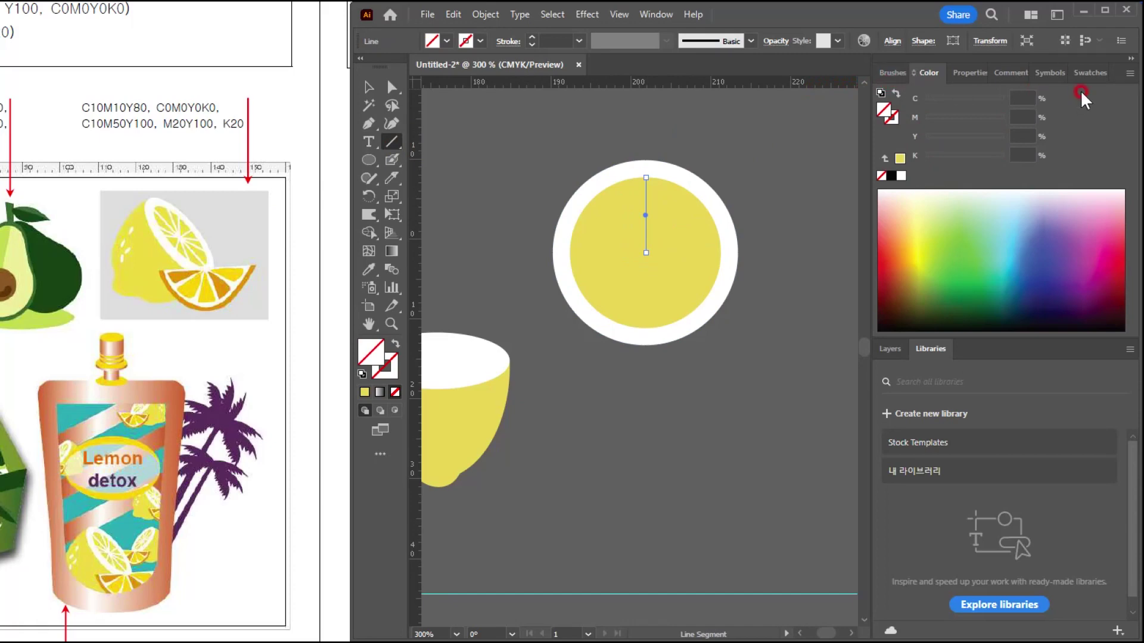
Give the vertical line a white fill color and a 1 pt stroke.
left_click(1090, 73)
left_click(912, 122)
left_click(593, 77)
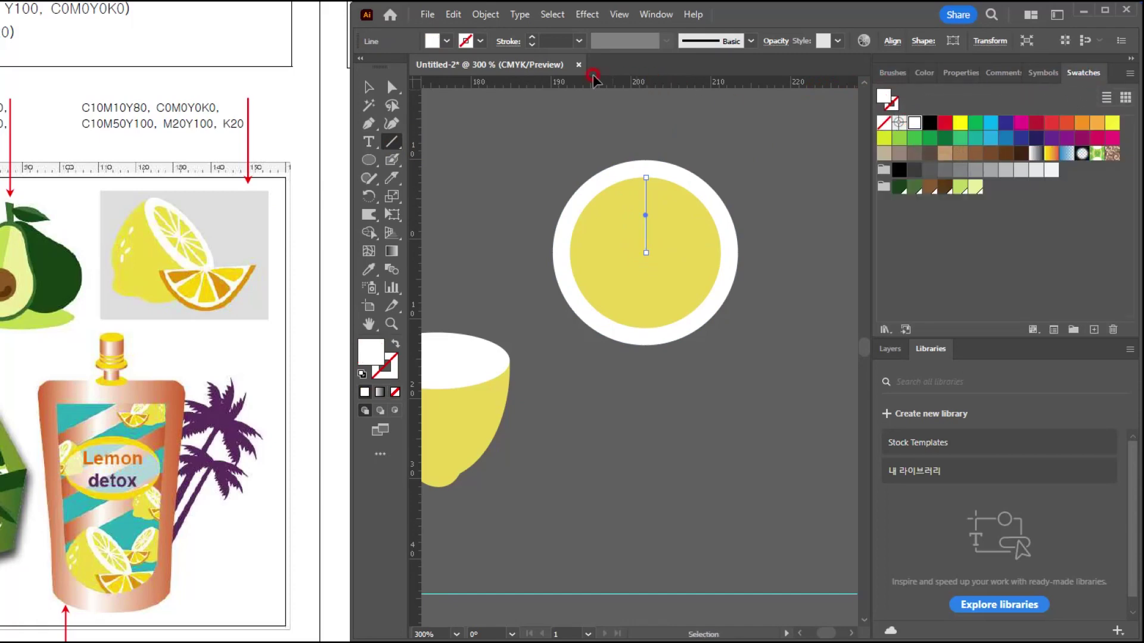
left_click(532, 36)
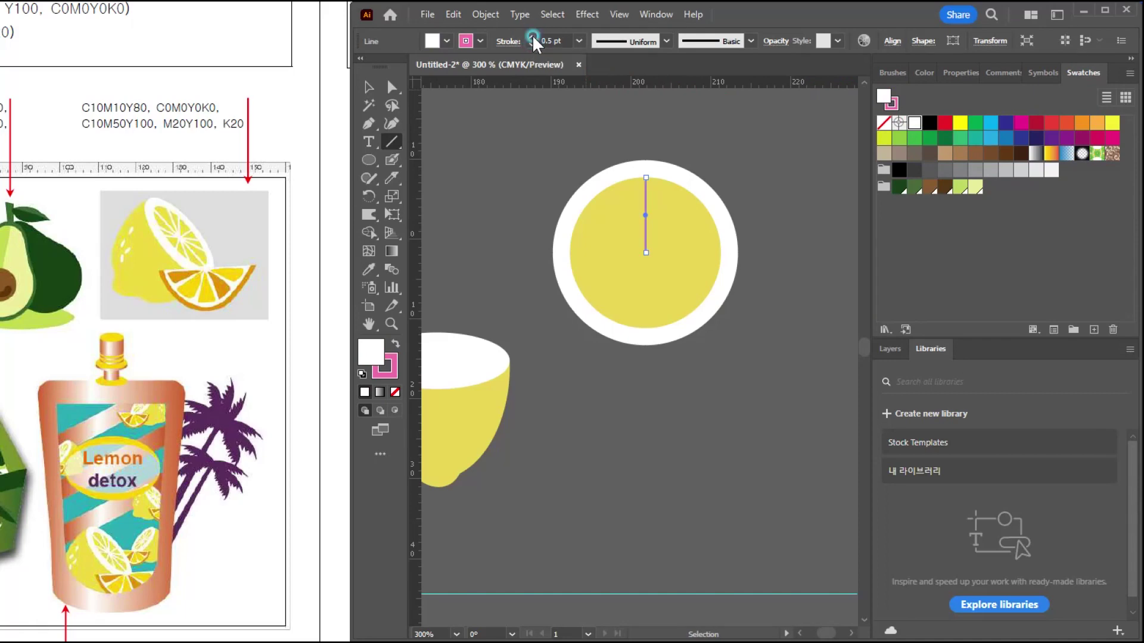
left_click(532, 36)
left_click(368, 87)
left_click(730, 133)
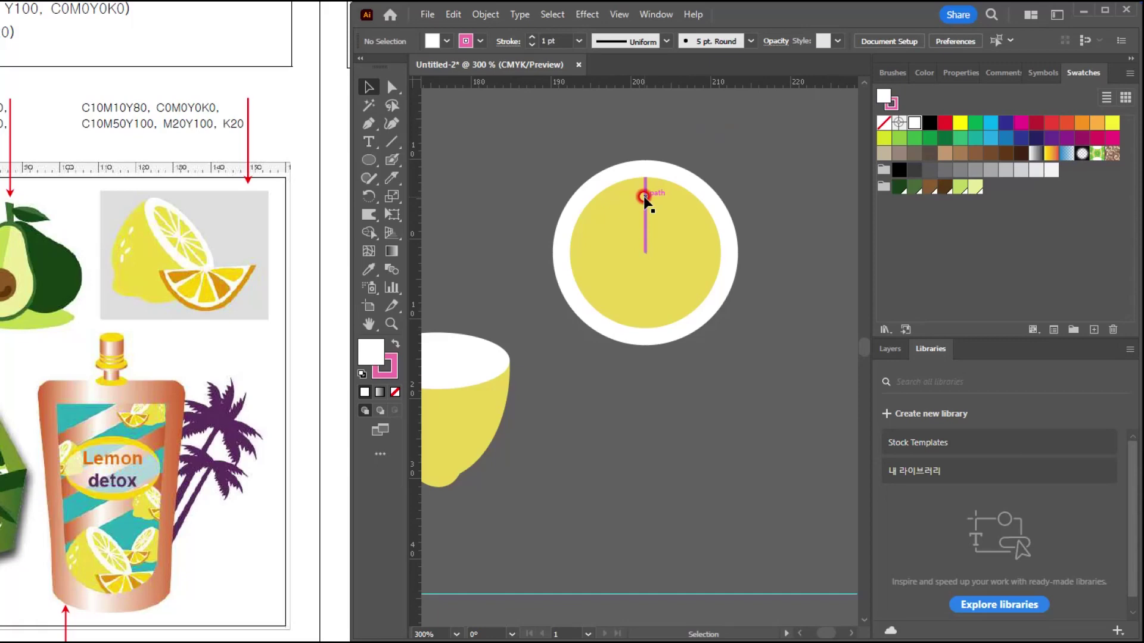
Expand the line's fill and stroke into a shape and color it white.
left_click(644, 198)
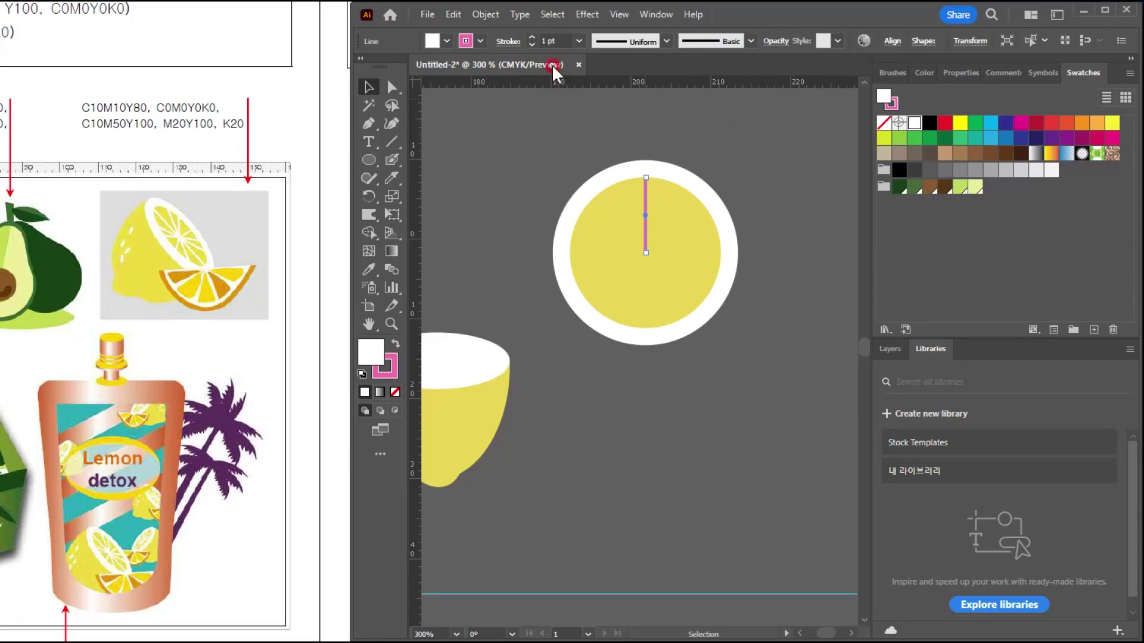
left_click(482, 19)
left_click(519, 210)
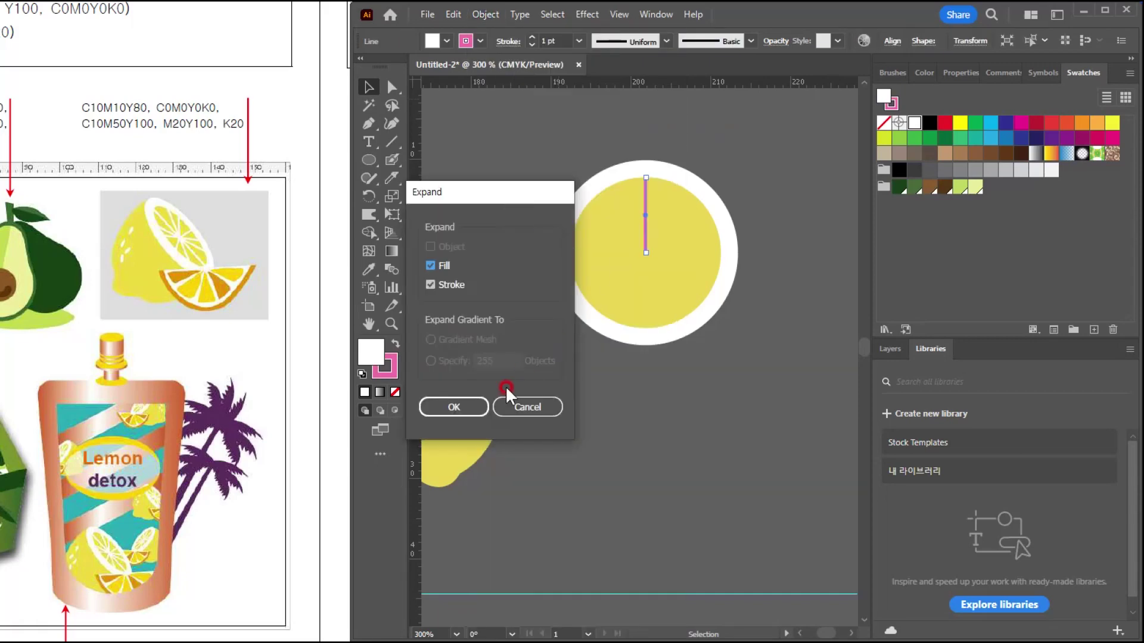
left_click(471, 407)
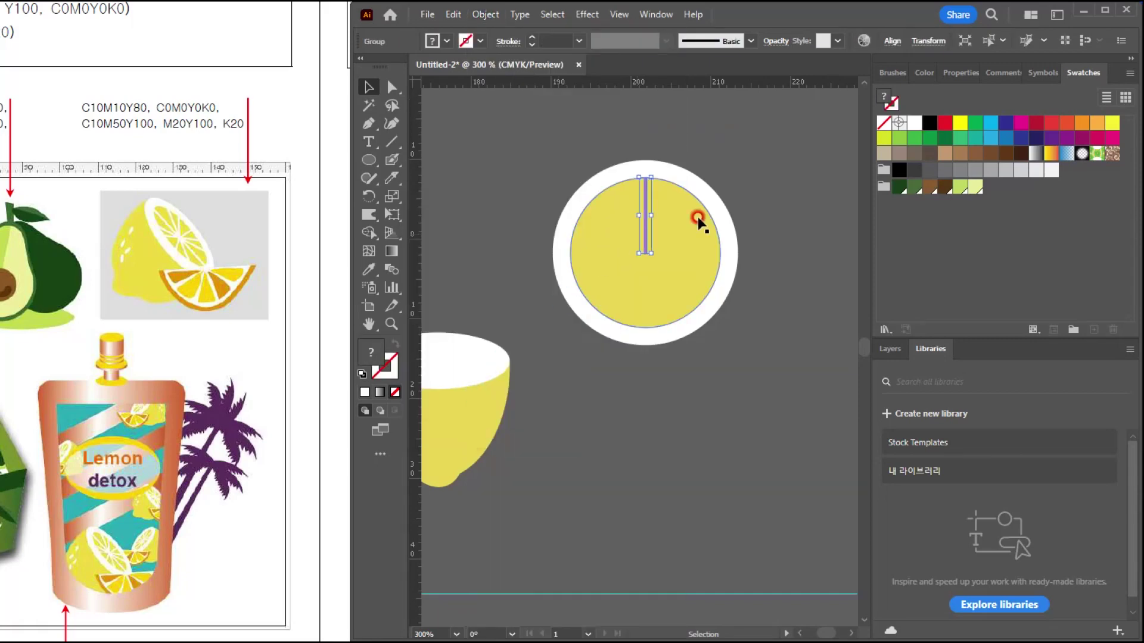
left_click(915, 124)
Create a copy of the white spoke rotated by 360/11 degrees around the center of the circle.
scroll(665, 229, "up", 2)
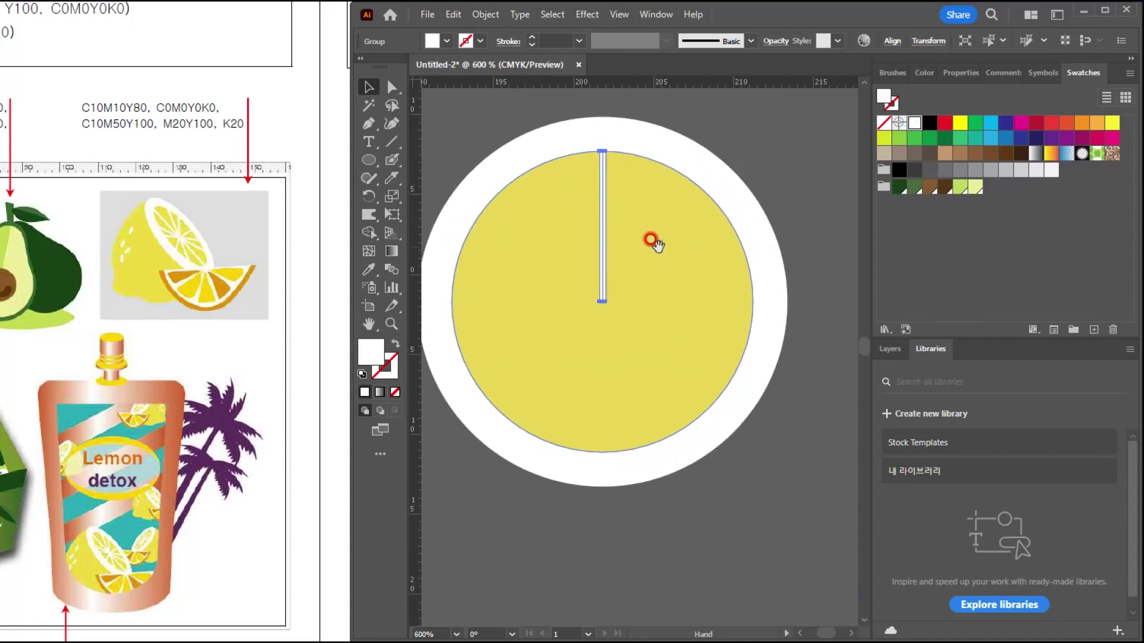
key("v")
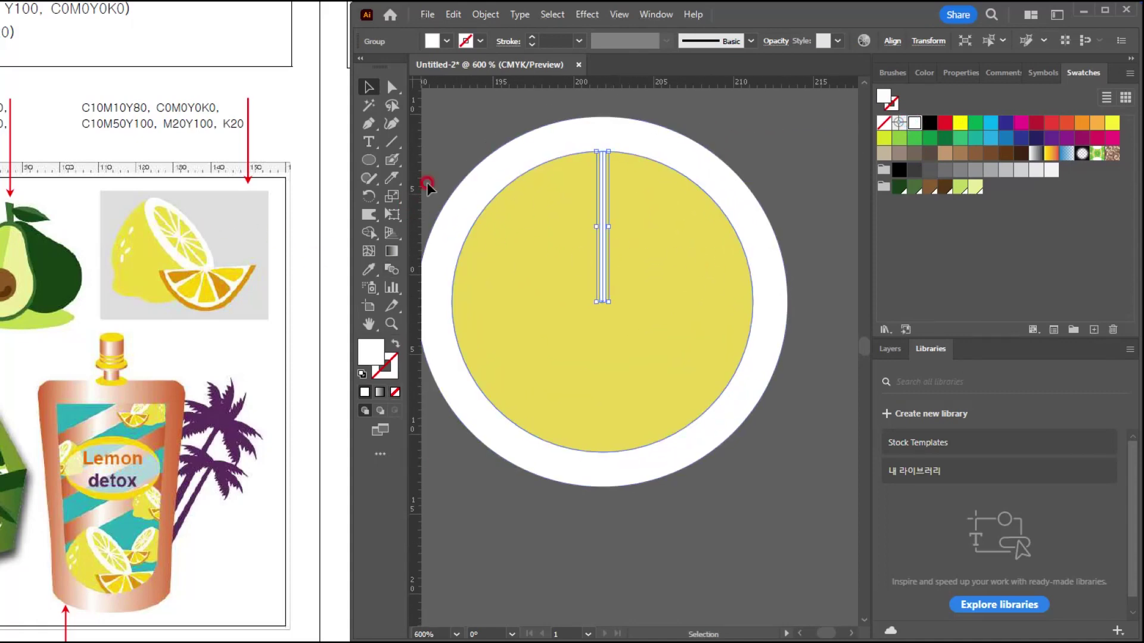
left_click(370, 197)
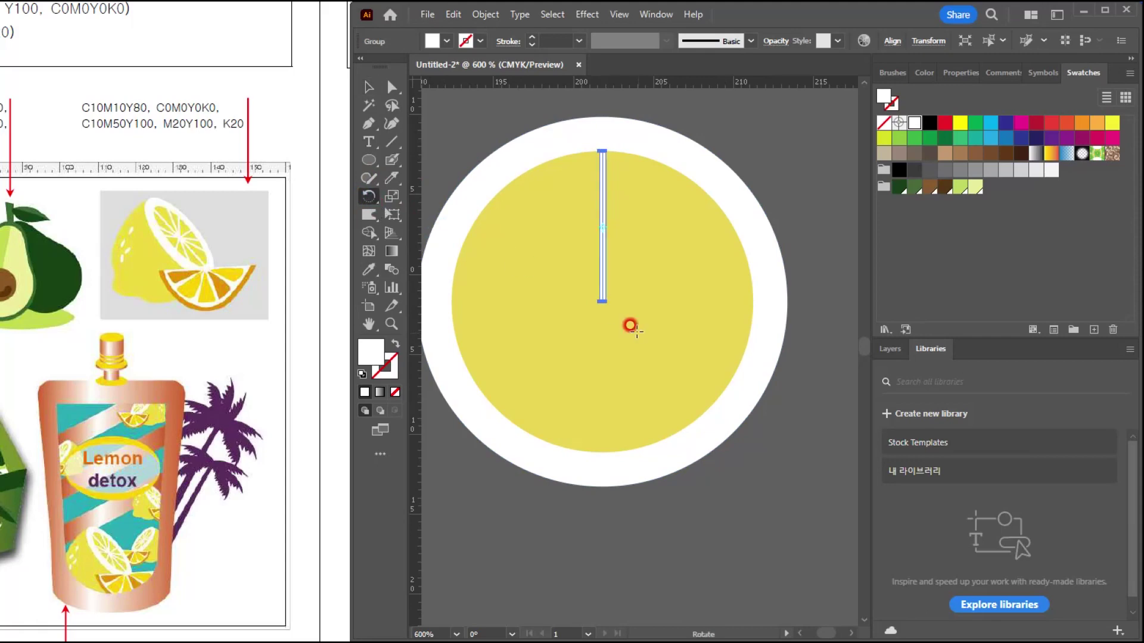
left_click(602, 301, "alt")
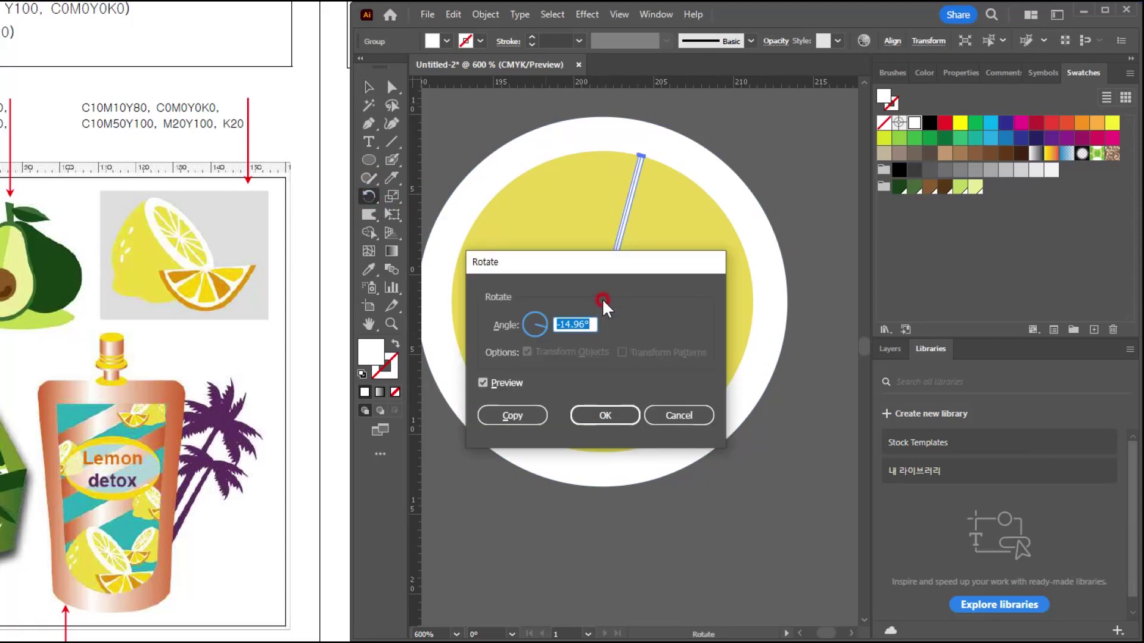
type("360/11")
left_click(509, 382)
left_click(509, 383)
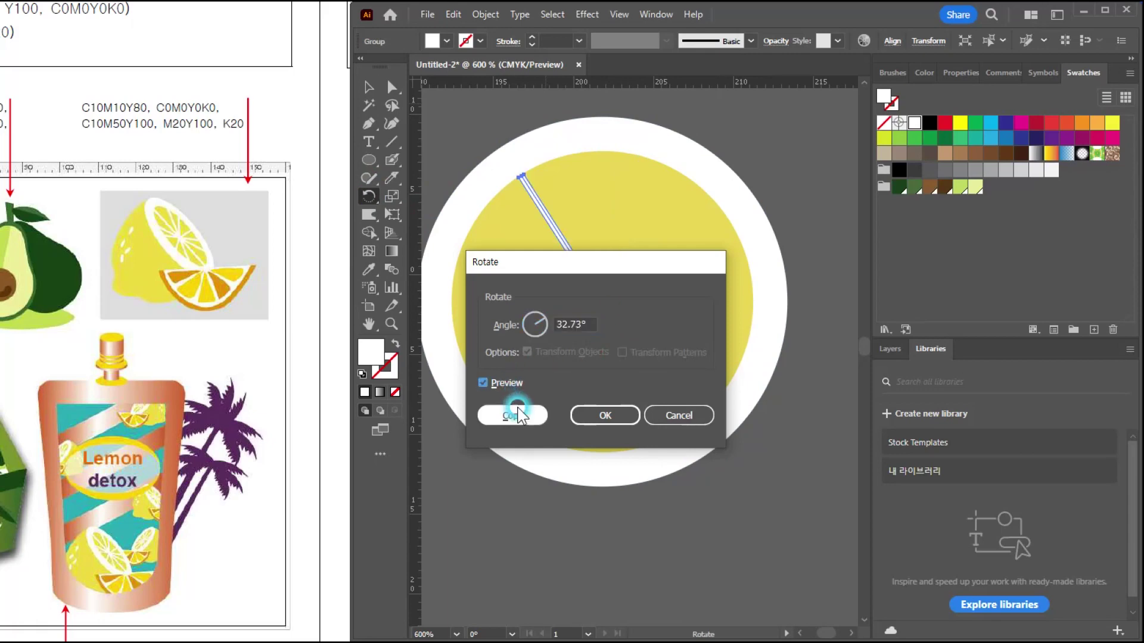
left_click(511, 415)
Repeat the rotated copy until eleven evenly spaced white spokes divide the whole yellow circle.
key("ctrl+d")
key("ctrl+d")
key("ctrl+d")
key("ctrl+d")
key("ctrl+d")
key("ctrl+d")
key("ctrl+d")
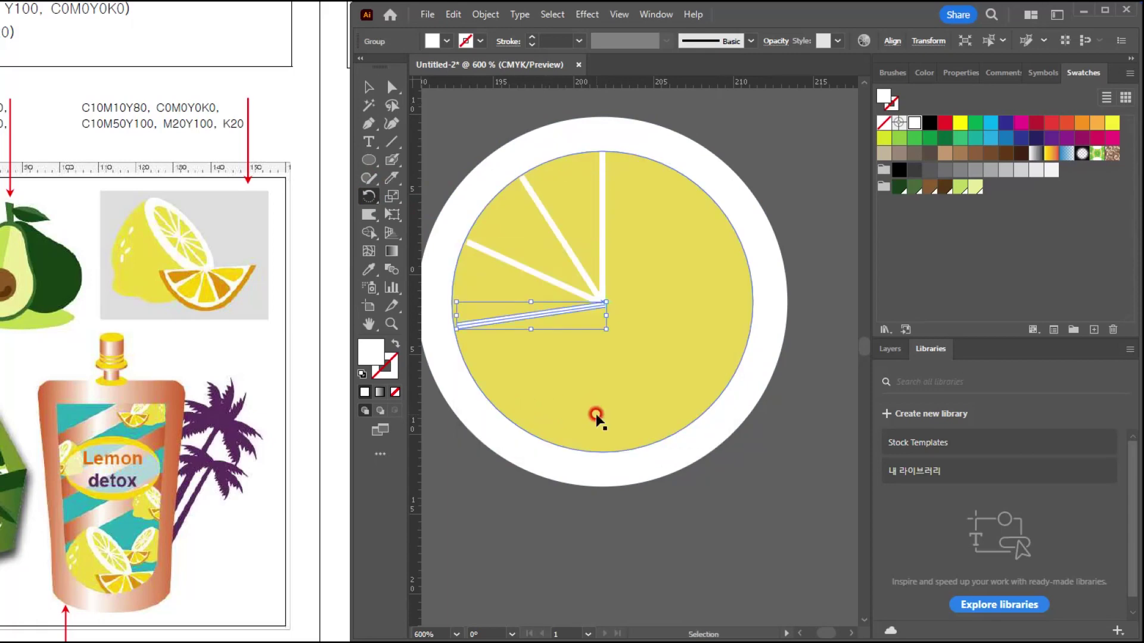
key("ctrl+d")
key("ctrl+d")
key("r")
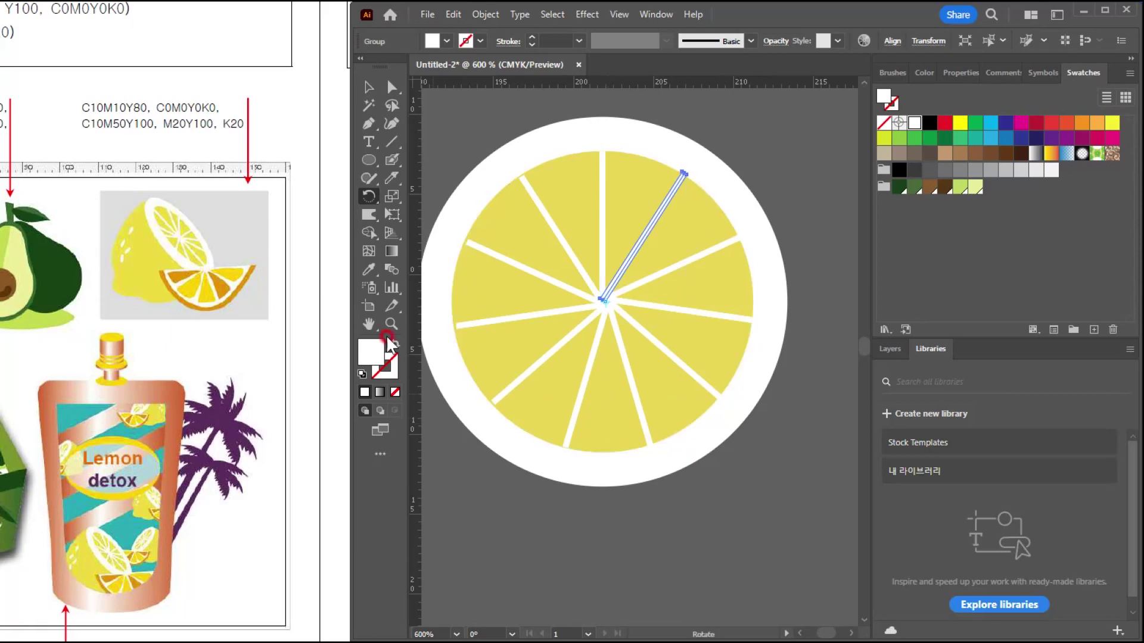
key("v")
left_click(743, 466)
left_click(595, 298)
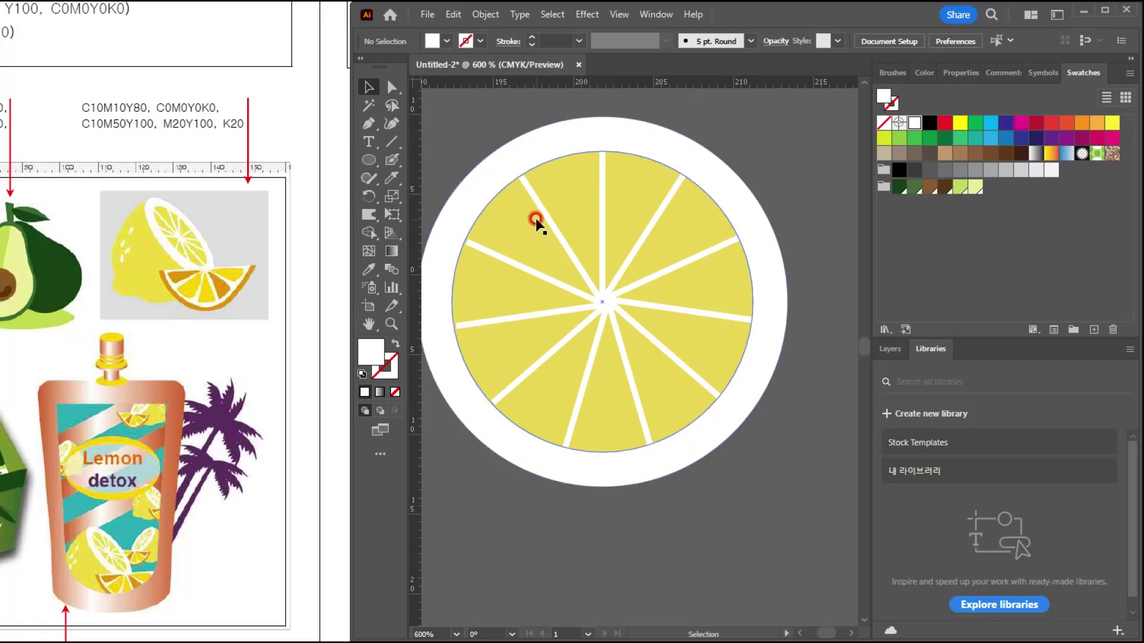
Flatten the whole lemon slice vertically into an ellipse about 11 mm tall and group its parts.
left_click_drag(460, 130, 681, 495)
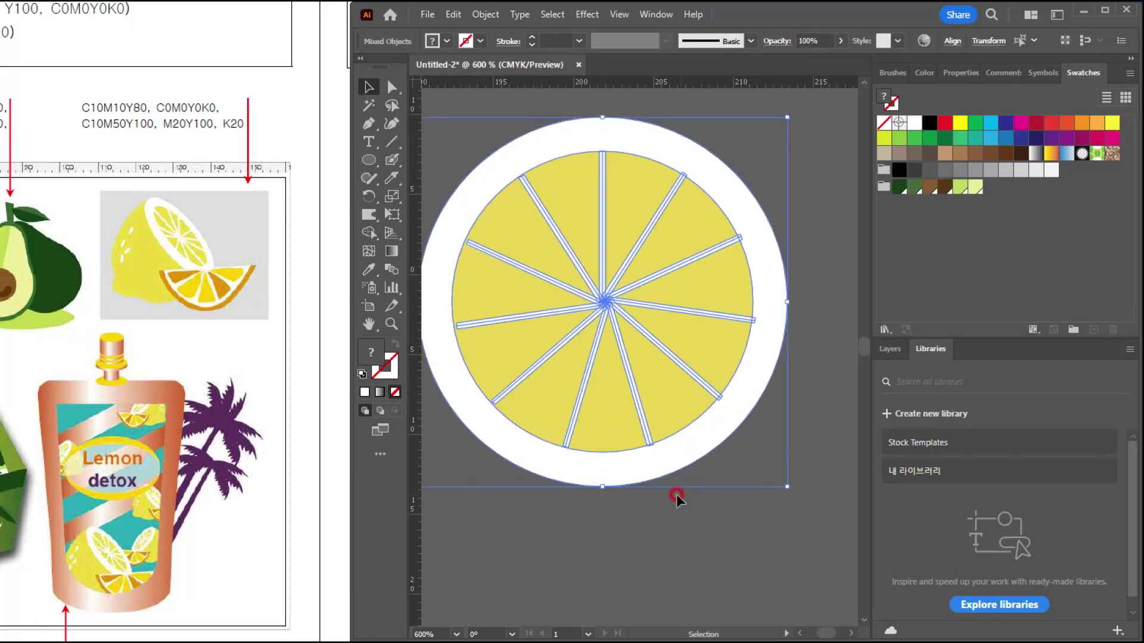
left_click_drag(602, 488, 587, 298)
scroll(685, 370, "down", 2)
left_click(685, 438)
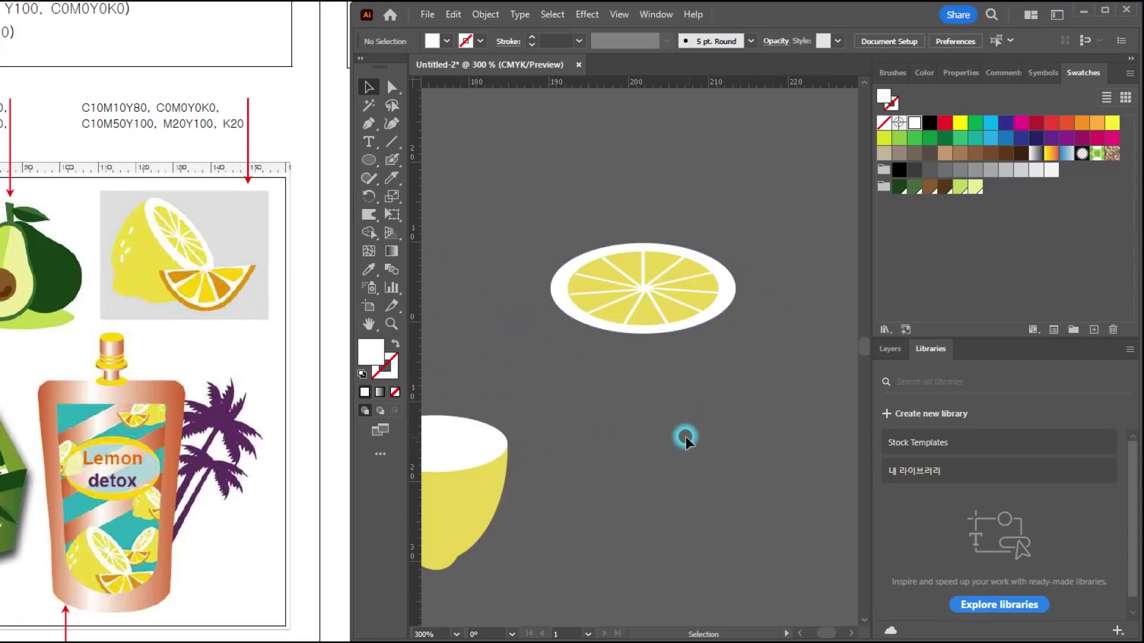
left_click_drag(535, 233, 785, 387)
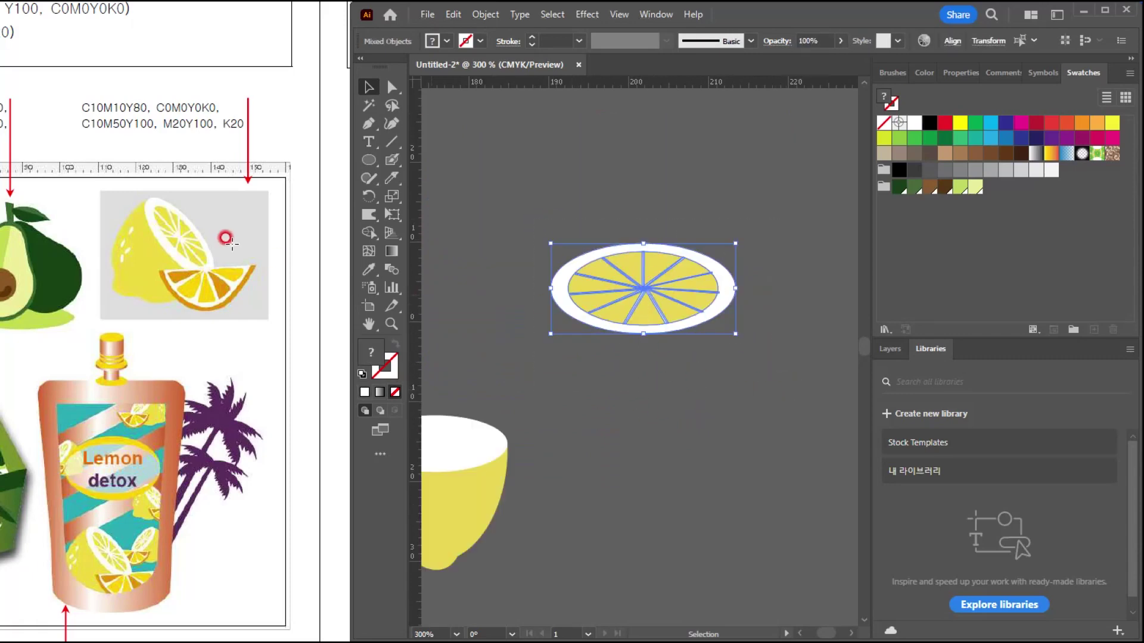
key("ctrl+g")
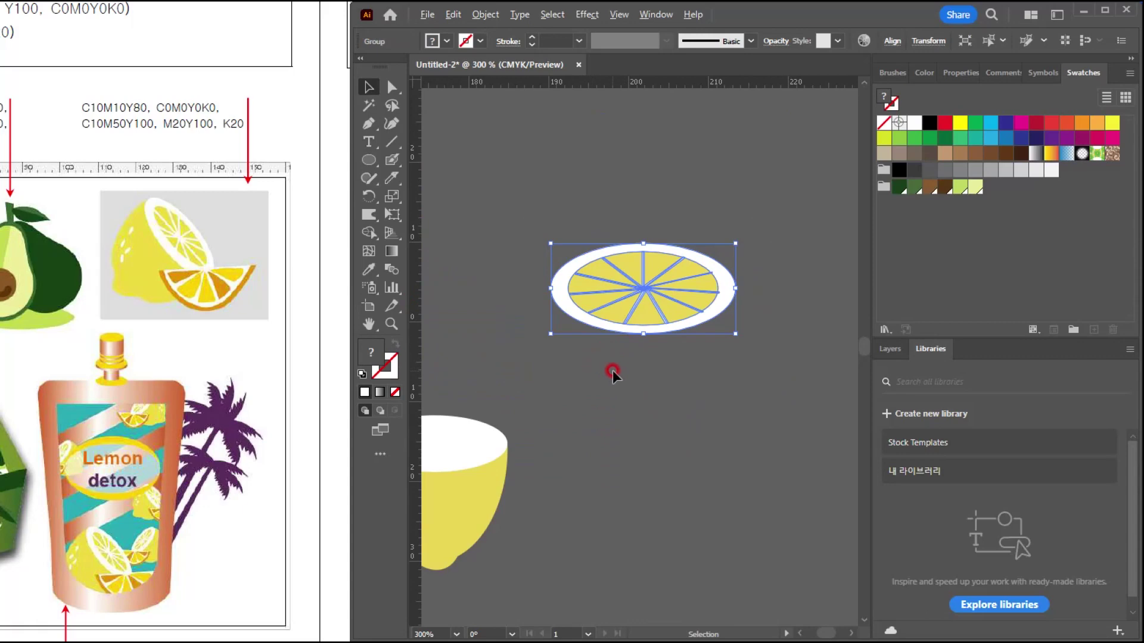
Move the slice group onto the top of the yellow lemon half and scale it to fit the cut face.
scroll(613, 372, "down", 1)
left_click_drag(646, 391, 720, 289)
left_click_drag(721, 217, 589, 312)
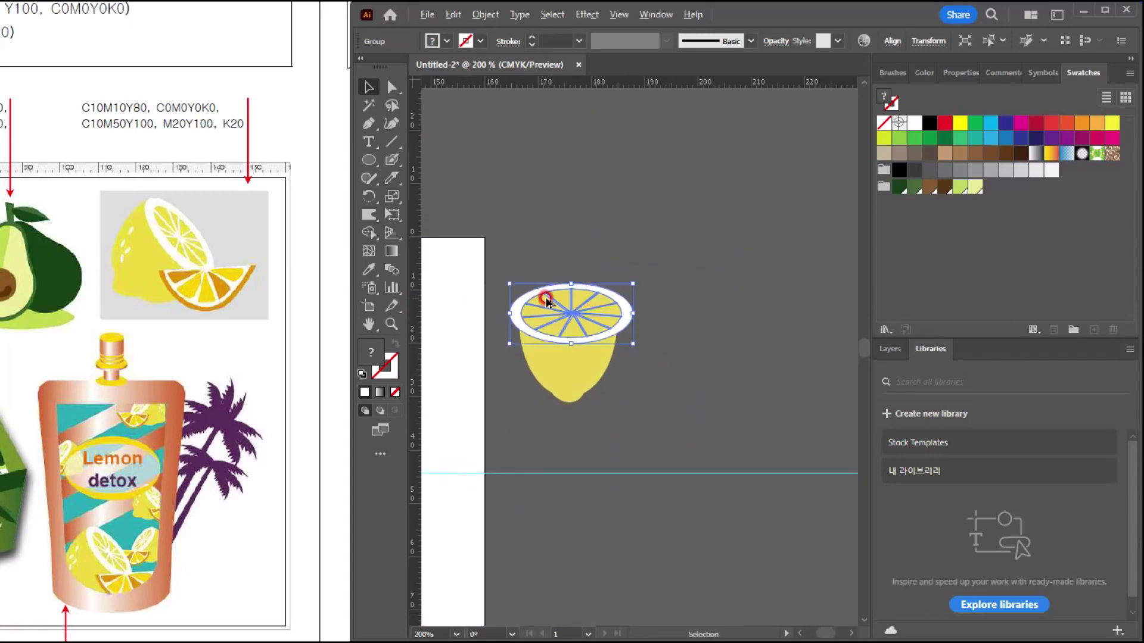
scroll(545, 296, "up", 3)
scroll(659, 365, "down", 2)
left_click_drag(739, 183, 713, 194)
left_click_drag(627, 244, 616, 256)
mouse_move(694, 261)
left_mouse_down()
mouse_move(697, 251)
mouse_move(685, 280)
left_mouse_up()
left_click_drag(612, 301, 616, 293)
left_click(746, 407)
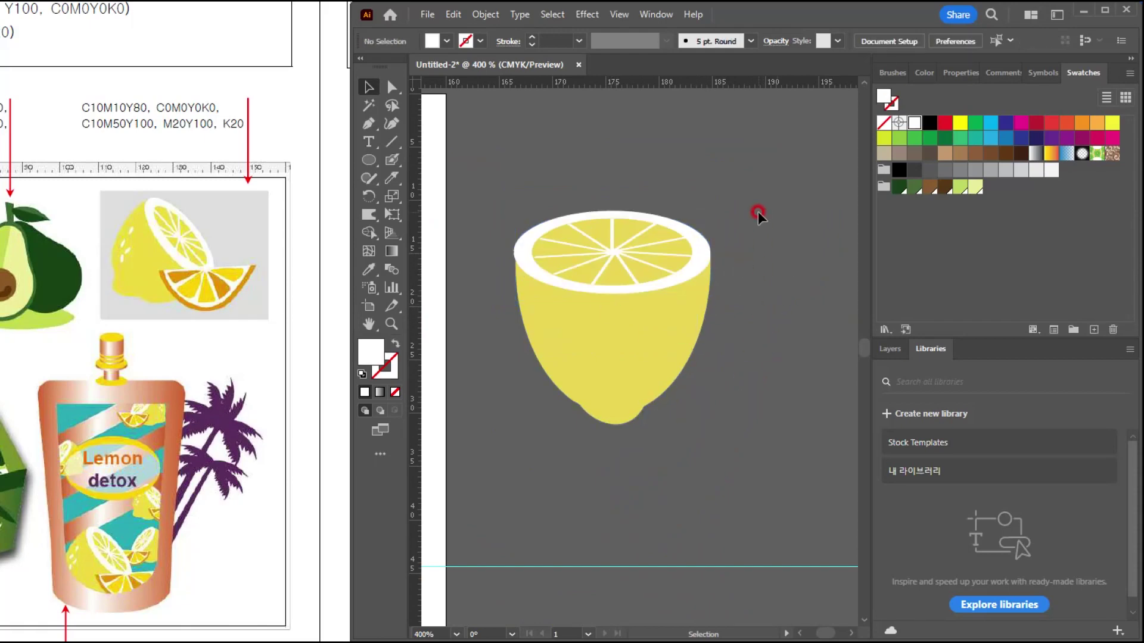
Select the entire halved lemon and rotate it clockwise so the cut face points to the upper right, as in the reference.
key("ctrl+a")
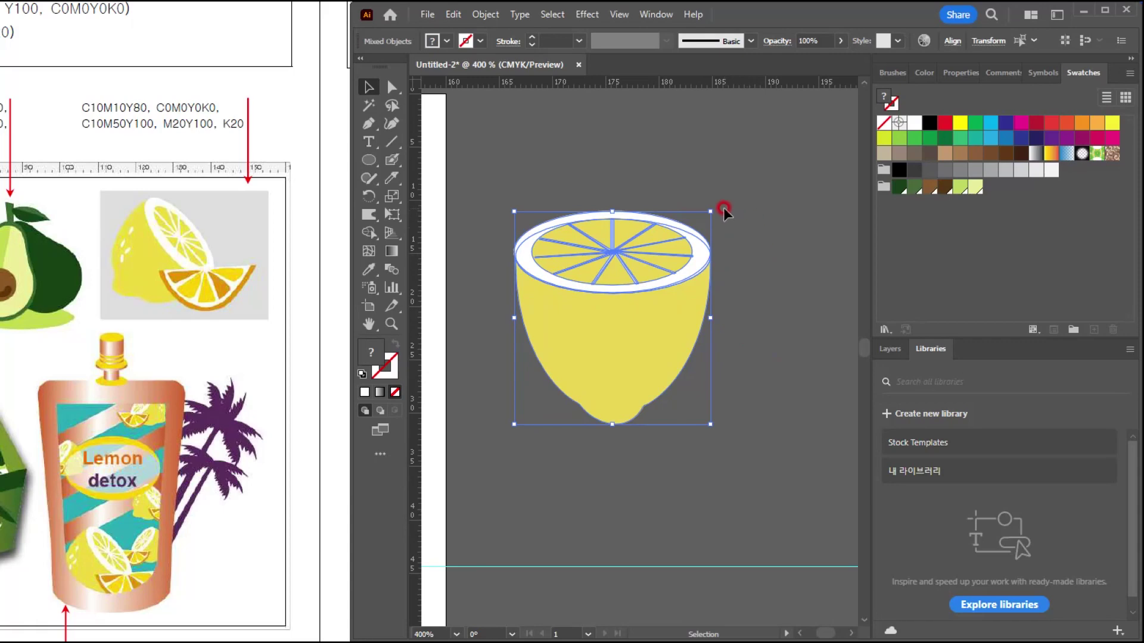
left_click_drag(713, 204, 767, 338)
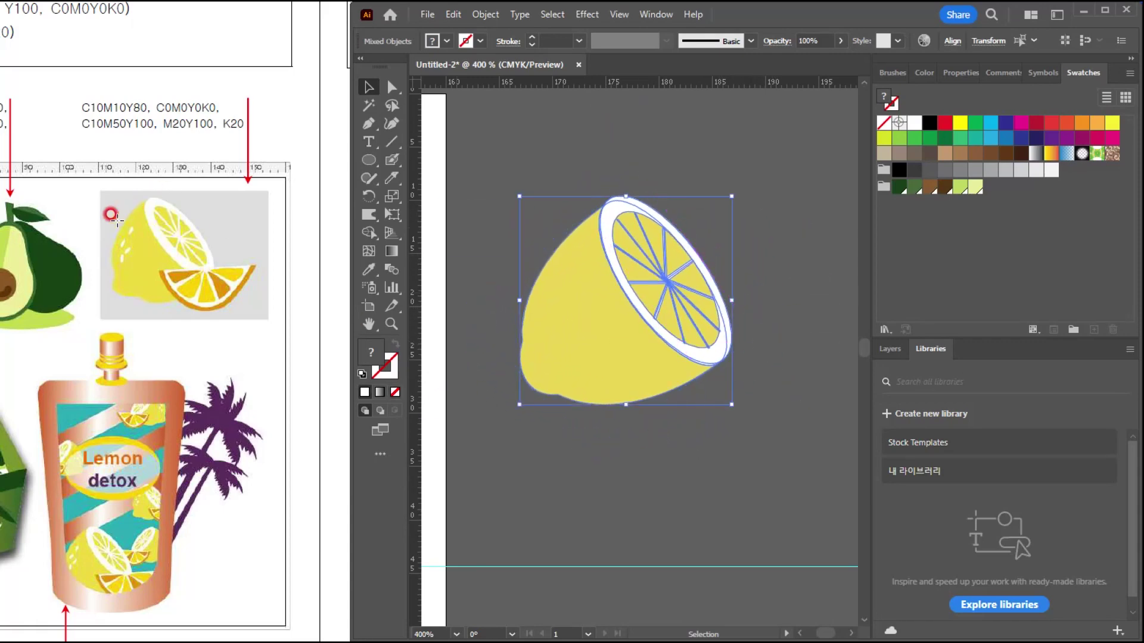
left_click(661, 118)
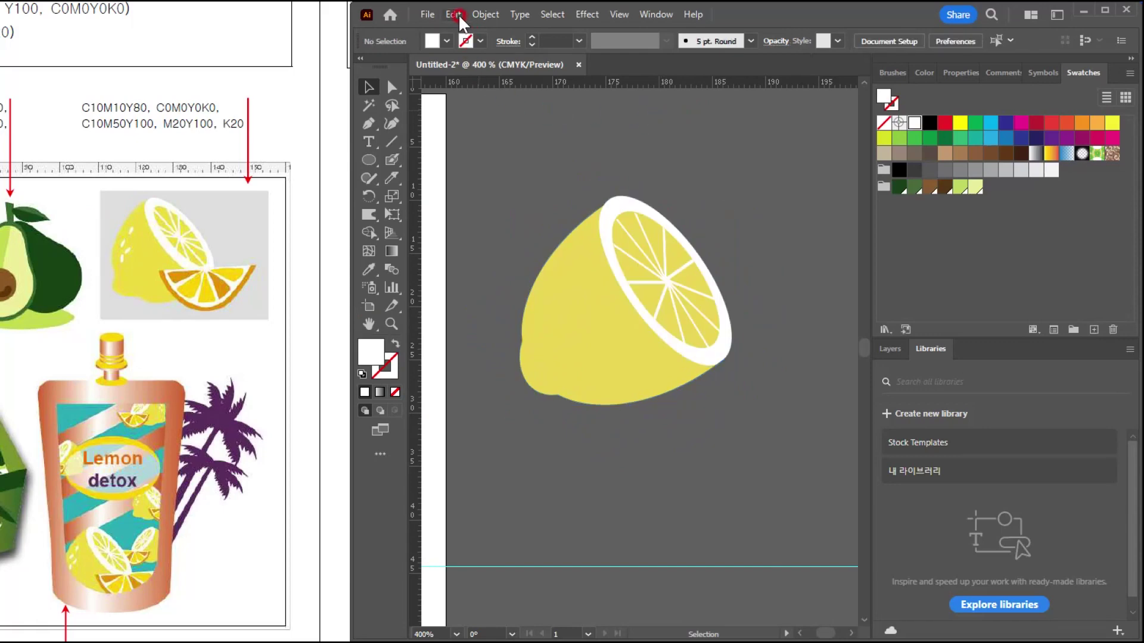
Add a tilted white highlight ellipse about 2.4 mm long to the lemon peel and duplicate it to the lower left.
left_click(370, 160)
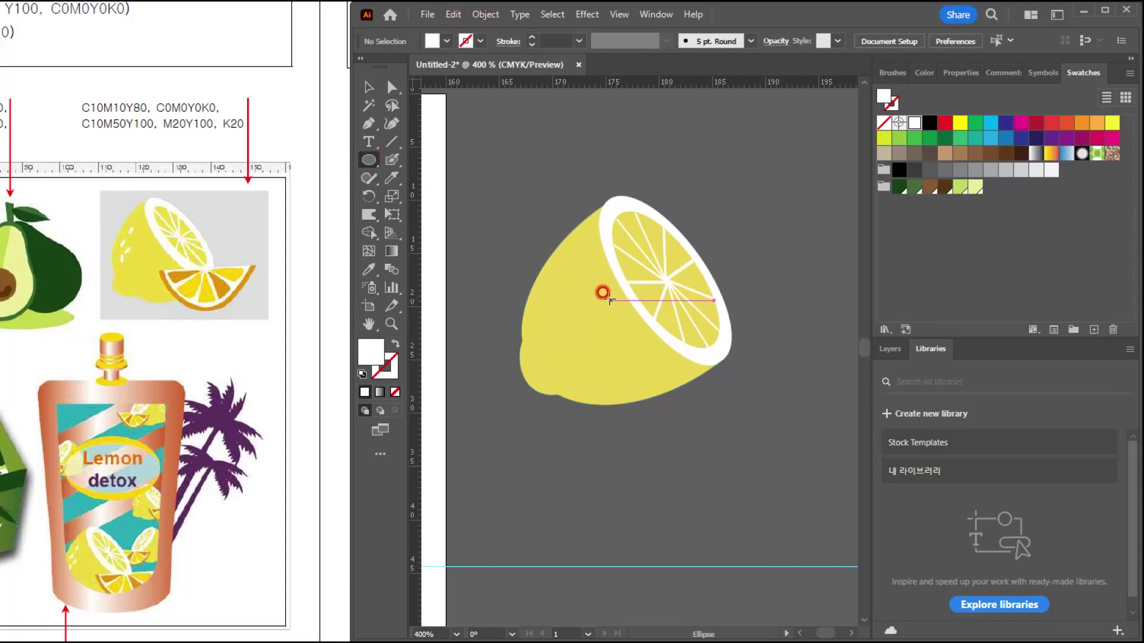
left_click_drag(560, 288, 590, 301)
key("v")
scroll(543, 239, "up", 3)
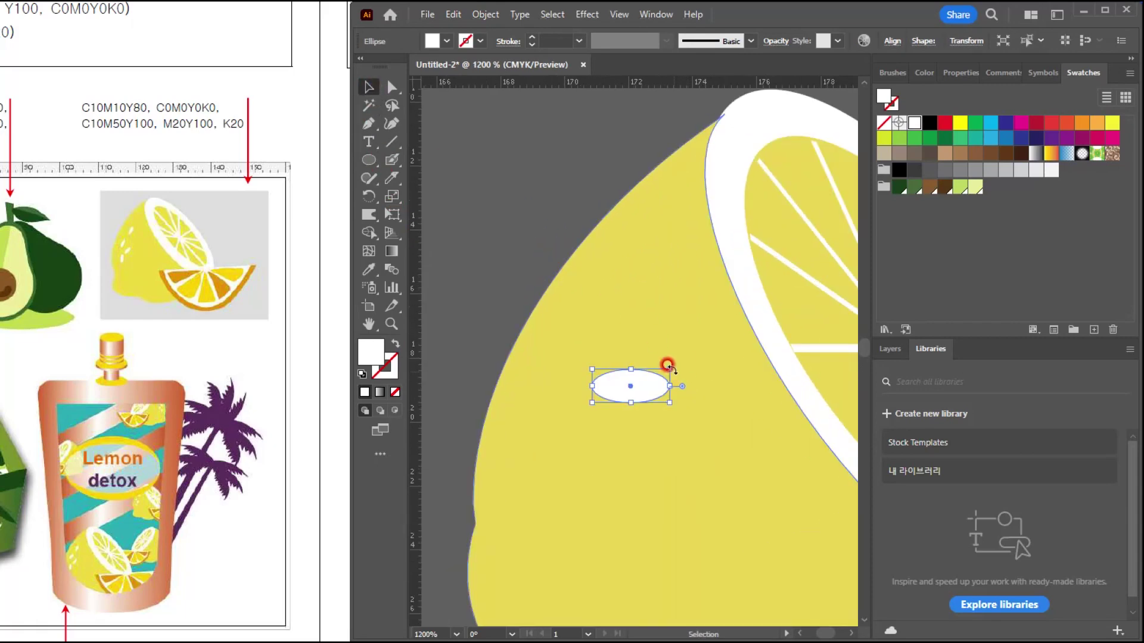
left_click_drag(673, 370, 641, 344)
left_click_drag(629, 386, 564, 401)
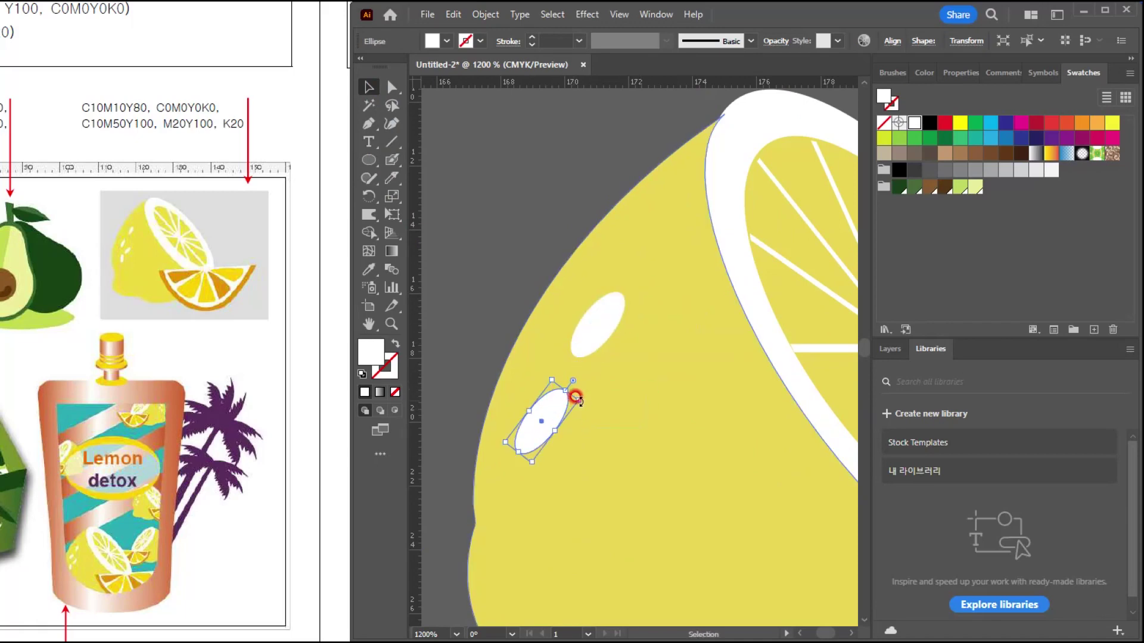
Complete the cluster of white highlight ellipses on the lemon peel as in the reference and group the selected lemon parts.
left_click_drag(577, 399, 590, 422)
left_click_drag(588, 424, 550, 465)
left_click(542, 216)
scroll(543, 217, "down", 4)
left_click_drag(575, 235, 607, 304)
key("ctrl+g")
left_click(722, 359)
left_click(195, 277)
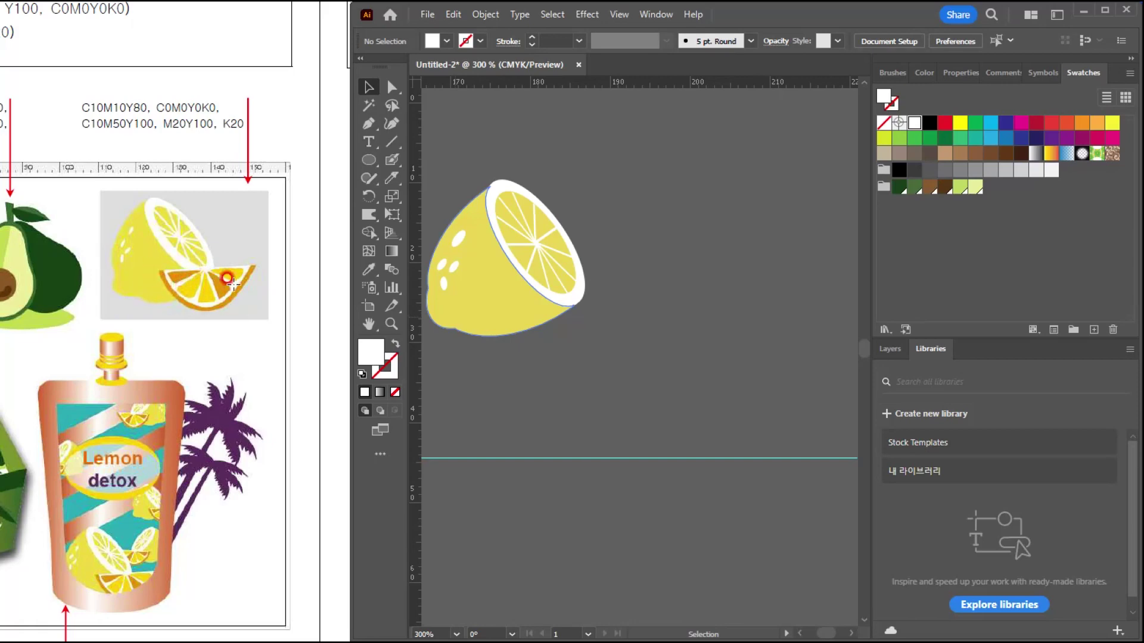
Draw a white circle about 24 mm in diameter beside the halved lemon.
left_click(368, 161)
scroll(606, 307, "right", 3)
scroll(606, 306, "up", 1)
left_click_drag(570, 177, 762, 368)
Draw a vertical line about 36 mm long through the circle's middle and set its stroke to 2 pt.
left_click(392, 142)
left_click_drag(666, 136, 666, 424)
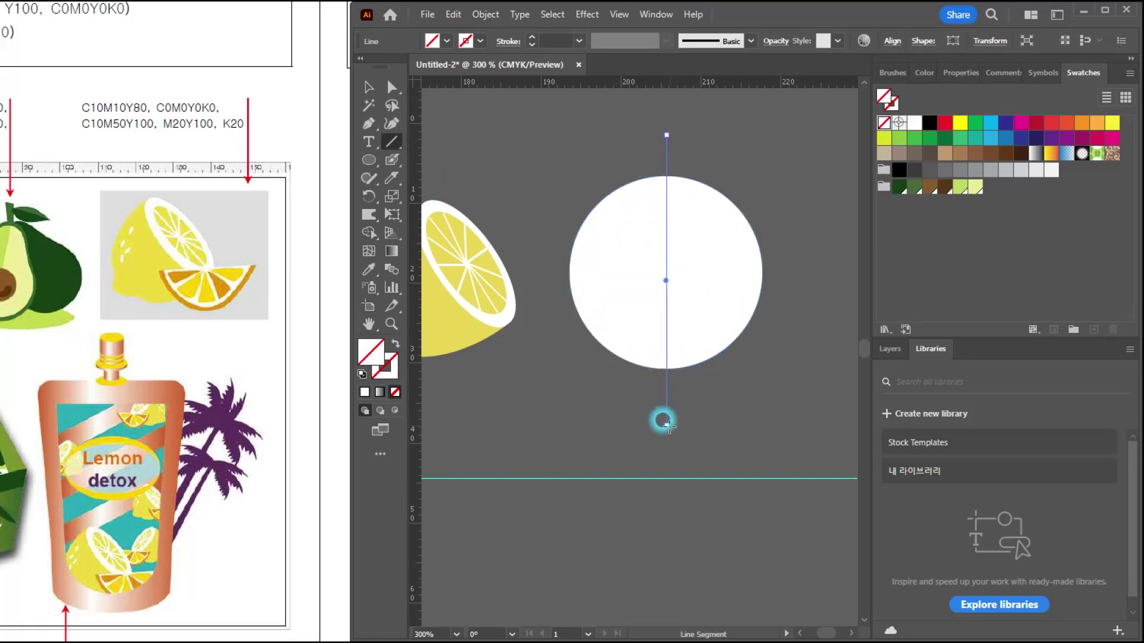
left_click(532, 37)
left_click(532, 37)
left_click(532, 37)
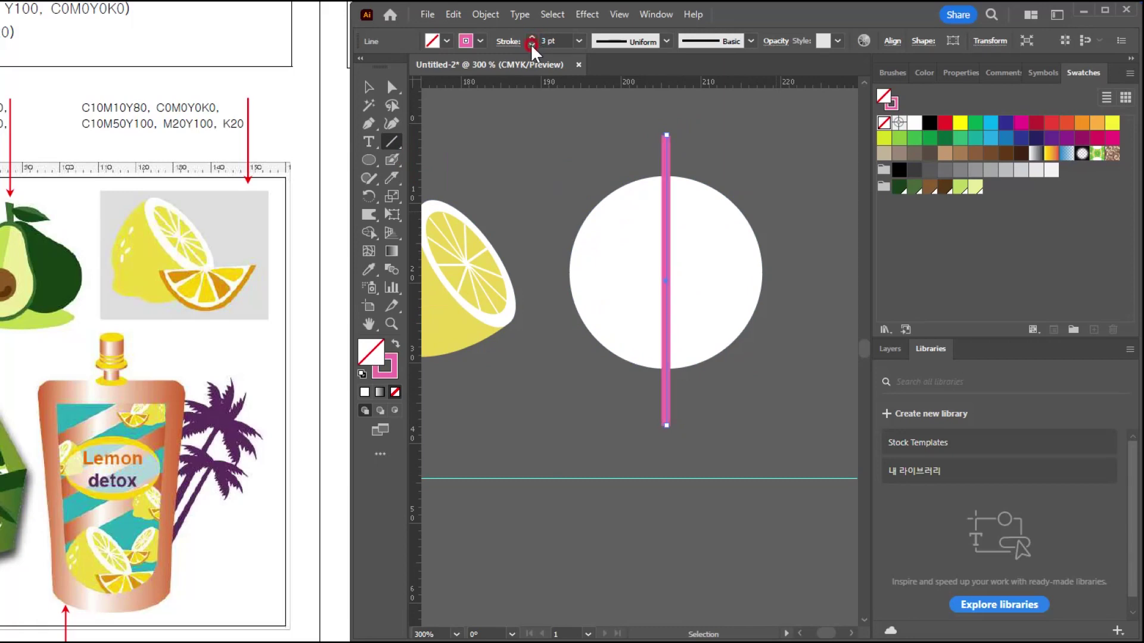
left_click(531, 45)
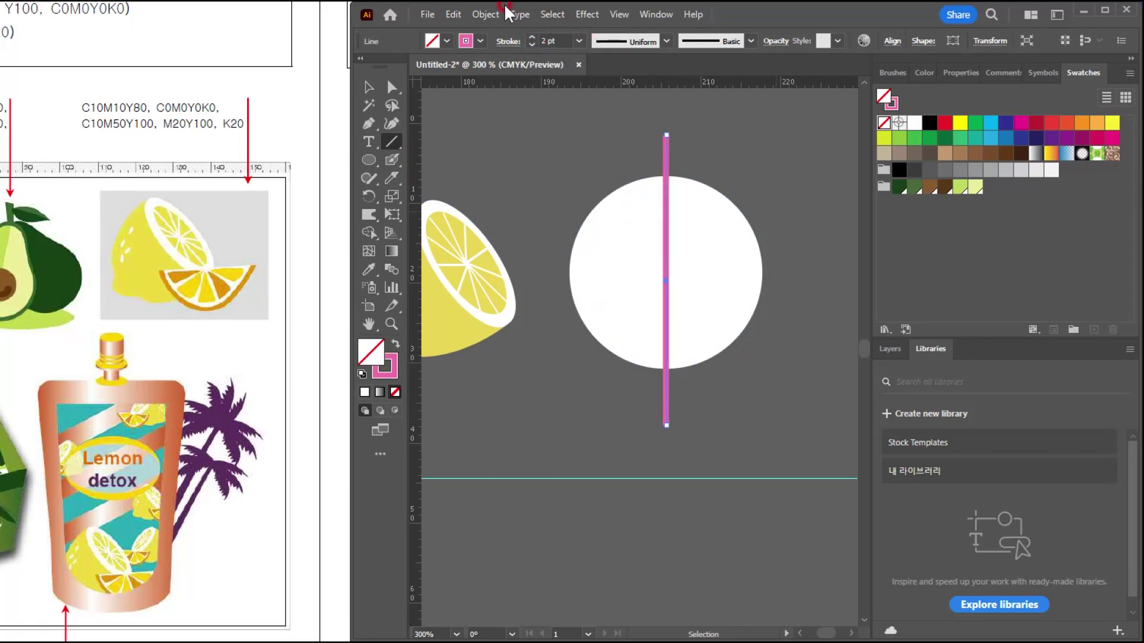
Center-align the circle and the vertical line with each other, both horizontally and vertically.
left_click(368, 87)
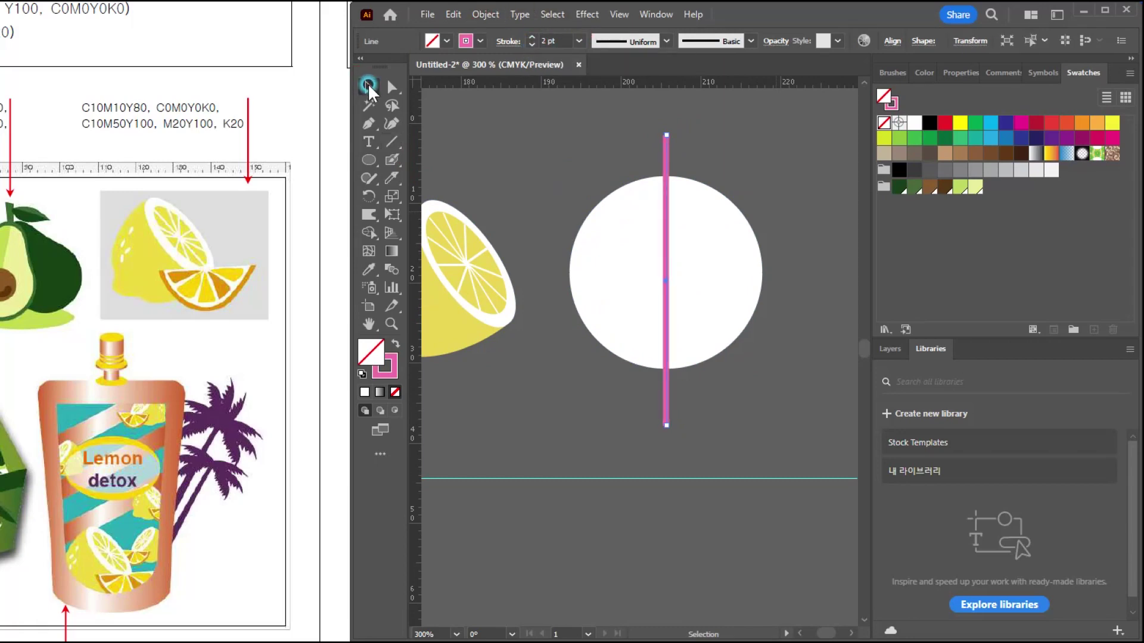
left_click_drag(710, 163, 544, 434)
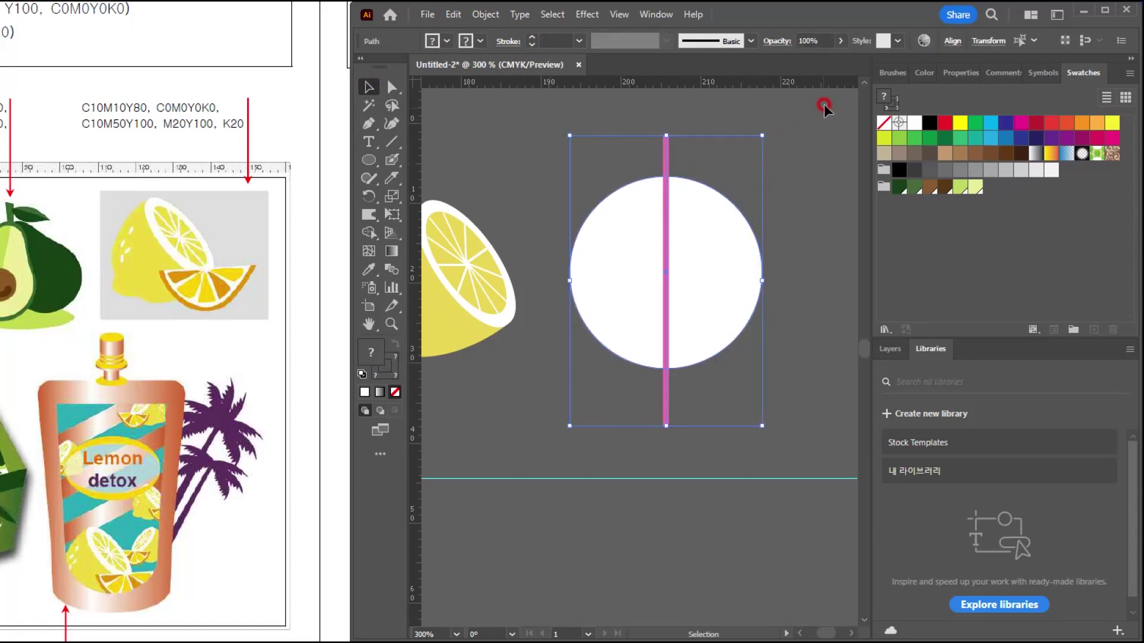
left_click(951, 41)
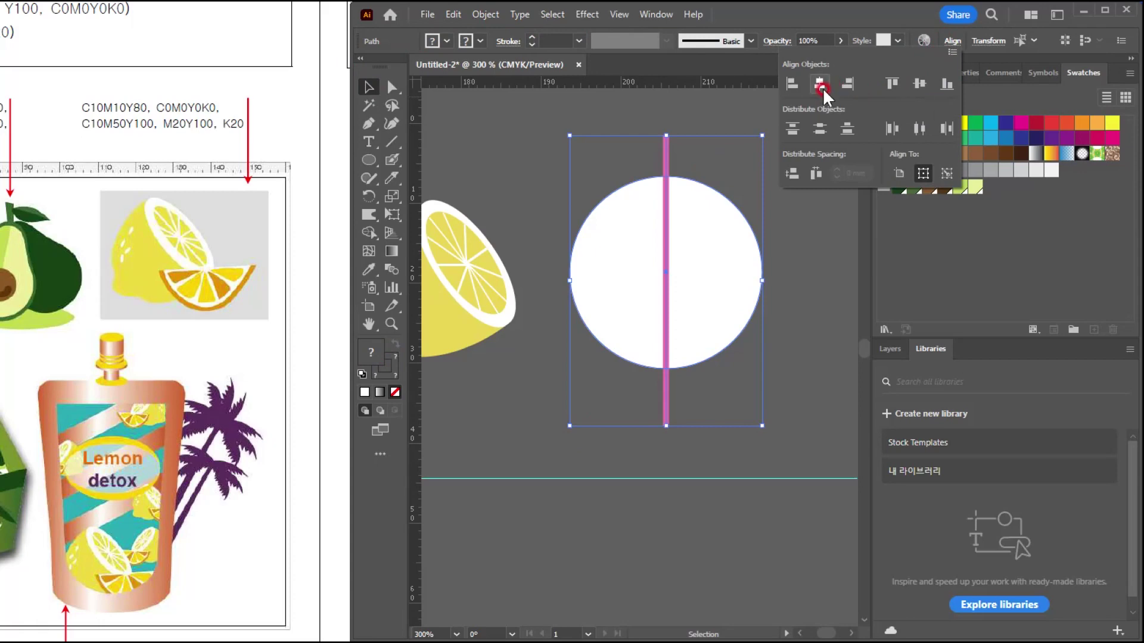
left_click(920, 83)
left_click(767, 162)
left_click(827, 154)
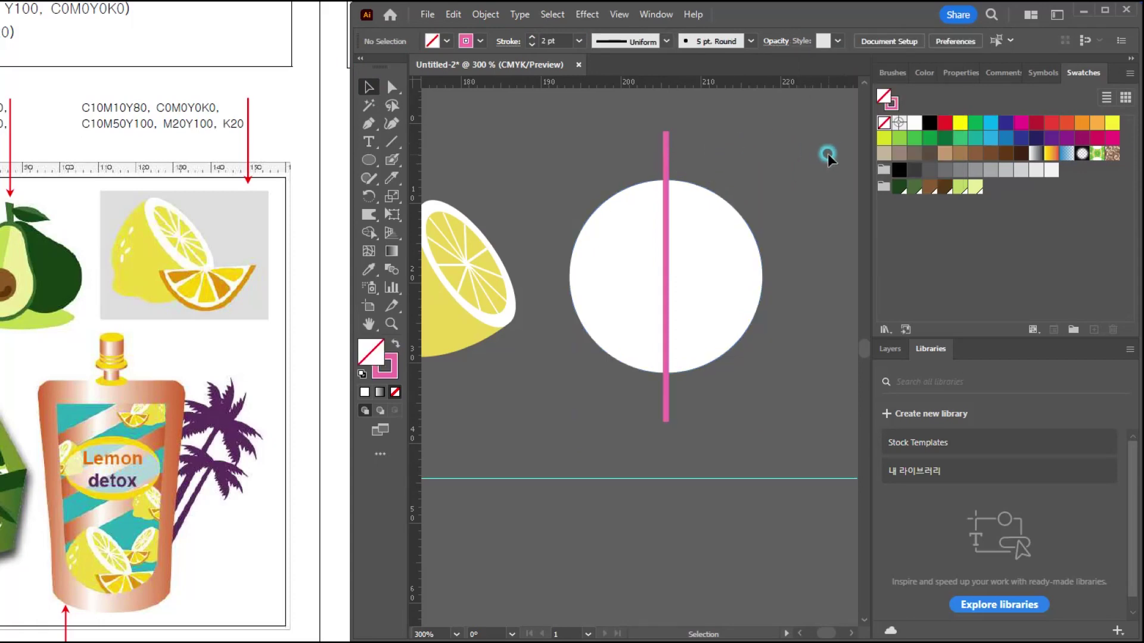
Expand the pink line's fill and stroke into a filled shape.
left_click(665, 158)
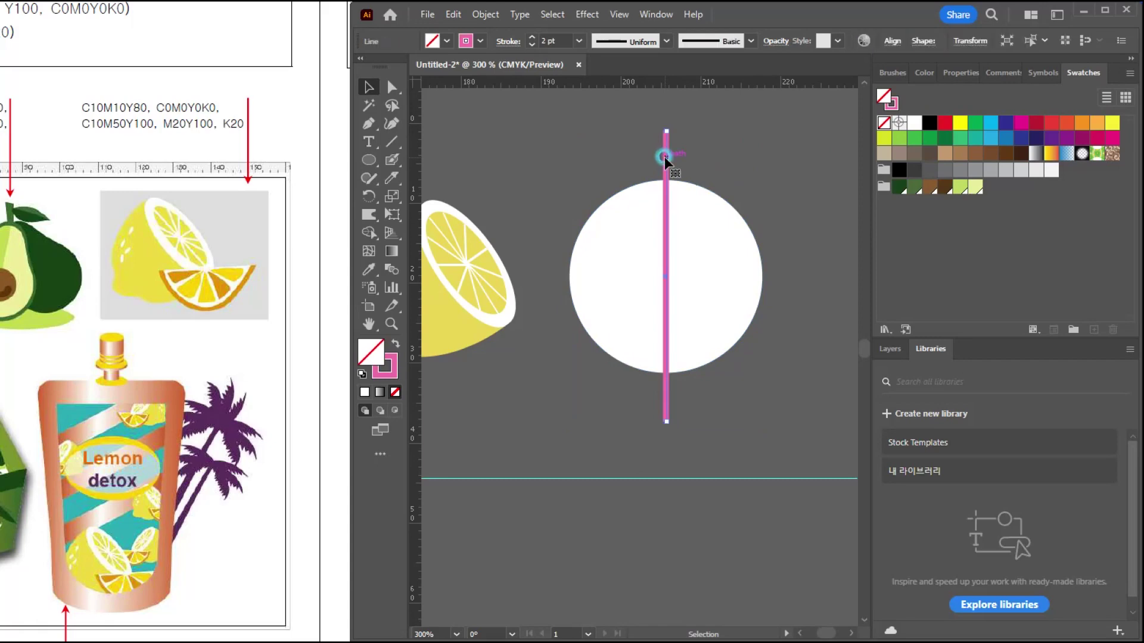
left_click(487, 16)
left_click(543, 211)
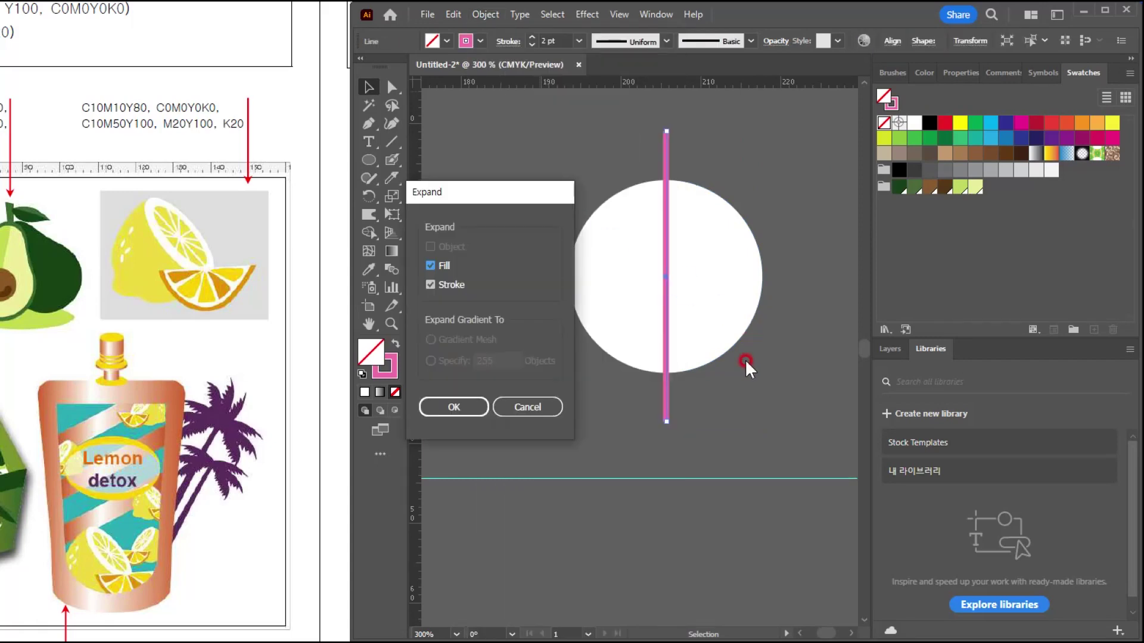
left_click(439, 398)
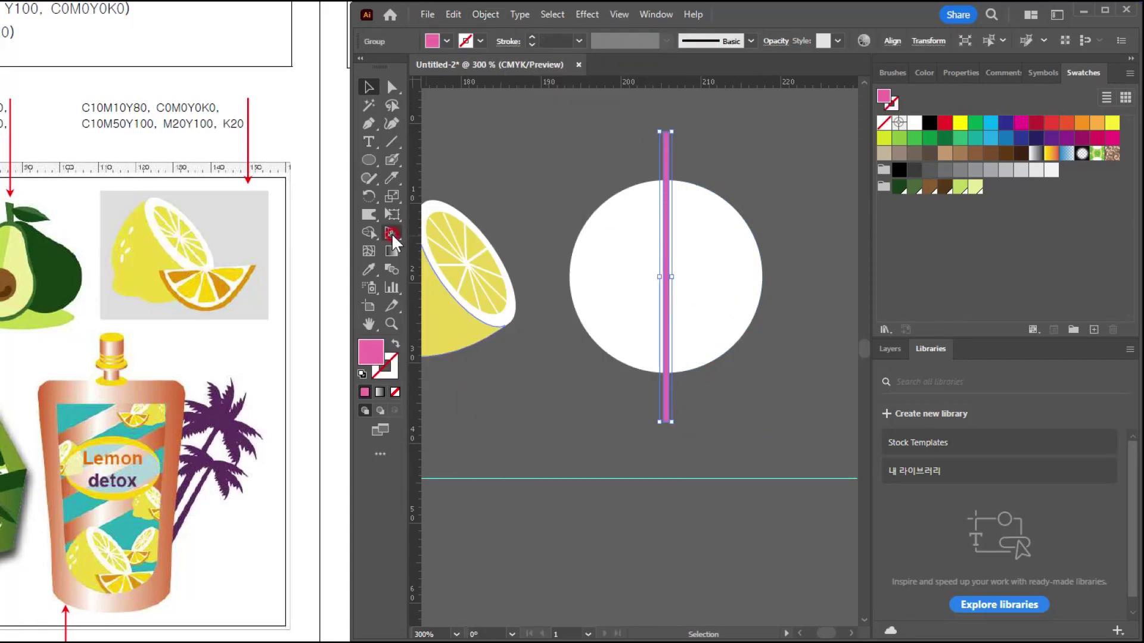
Rotate a copy of the pink bar about the circle's center and repeat it to make five evenly spaced bars.
left_click(369, 203)
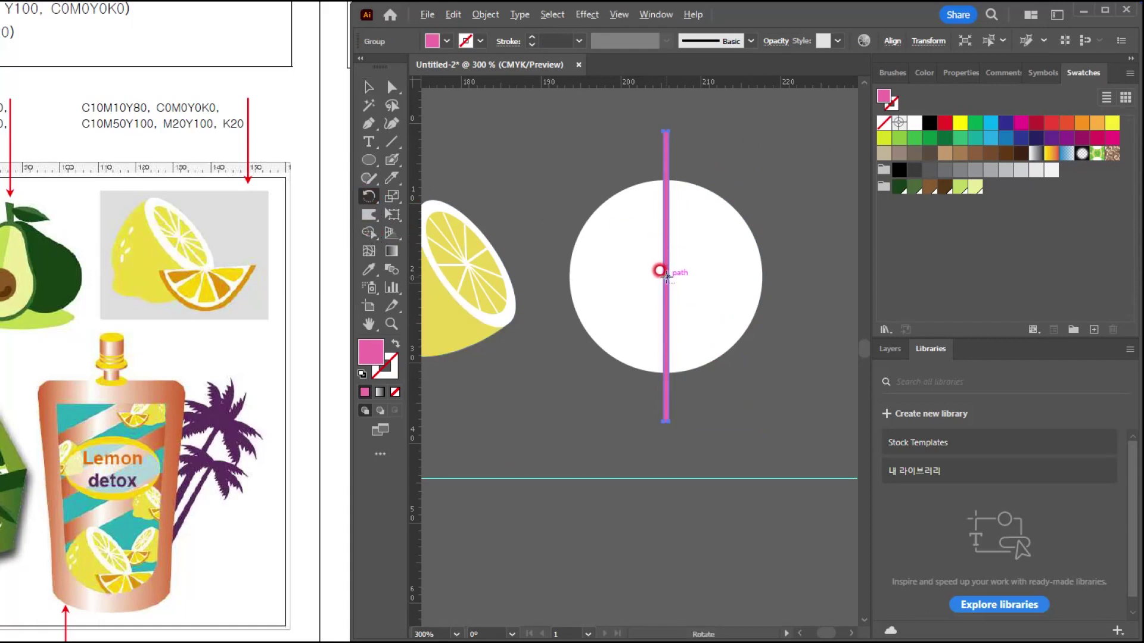
left_click(666, 276, "alt")
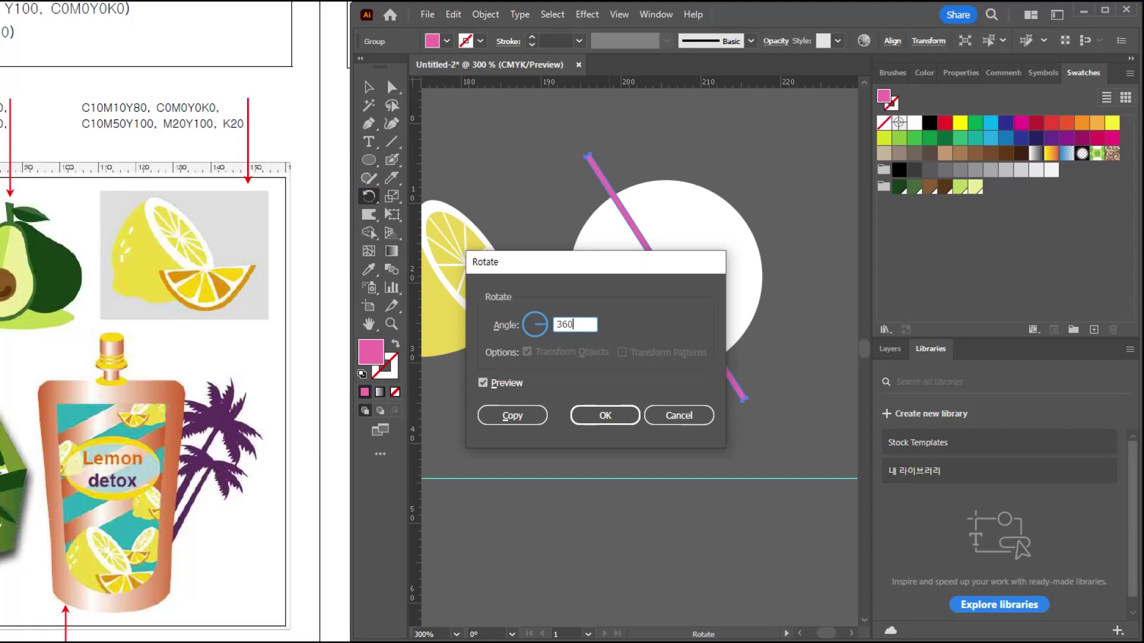
left_click(499, 382)
left_click(499, 382)
left_click(526, 420)
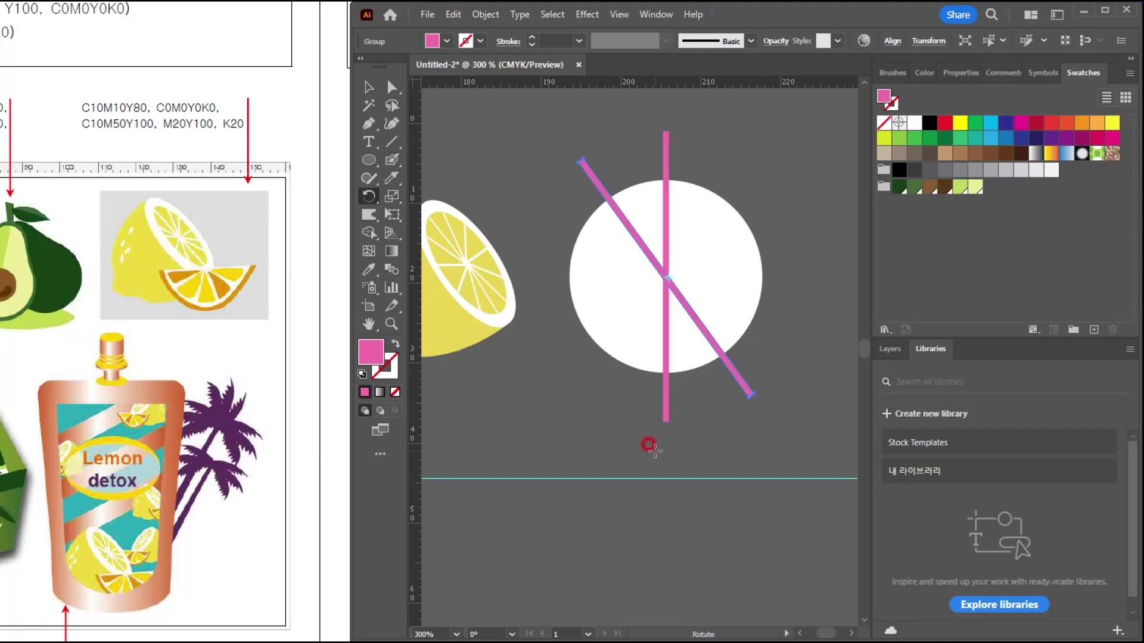
key("ctrl+d")
key("ctrl+d")
key("ctrl+d")
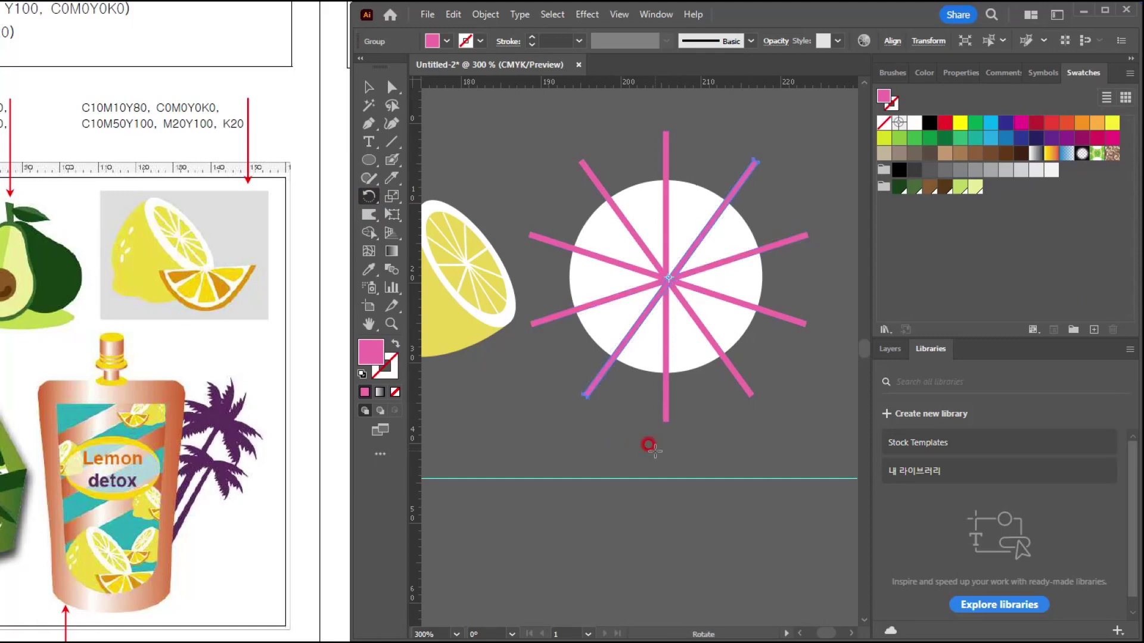
Add a copy of the white circle in place, scaled from its center to about 22 mm.
left_click(369, 90)
left_click(638, 138)
left_click(728, 258)
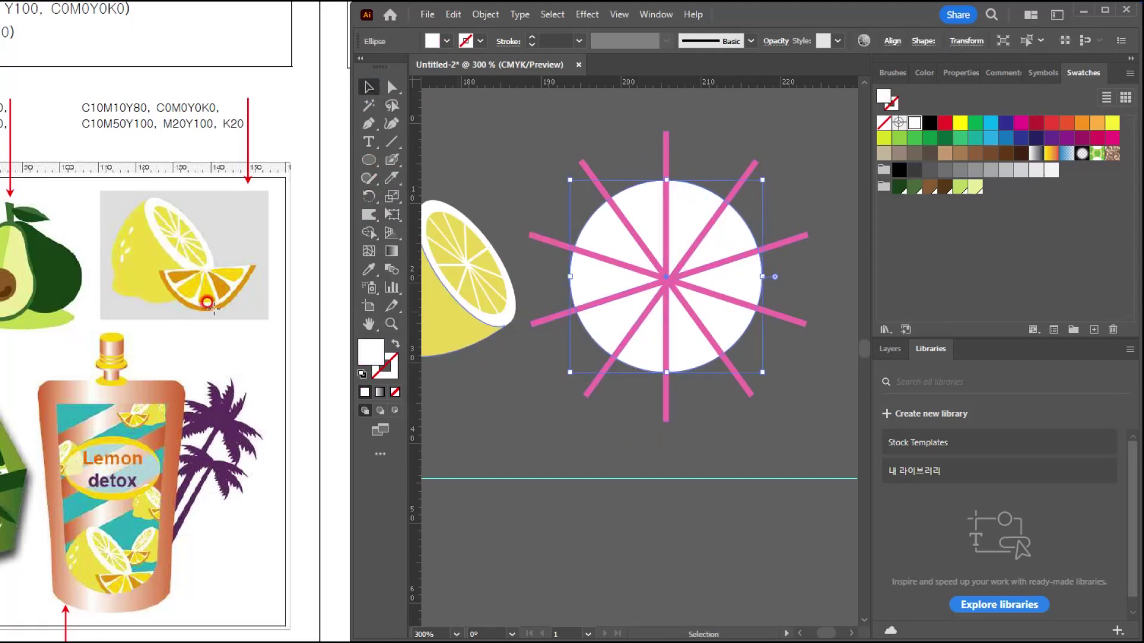
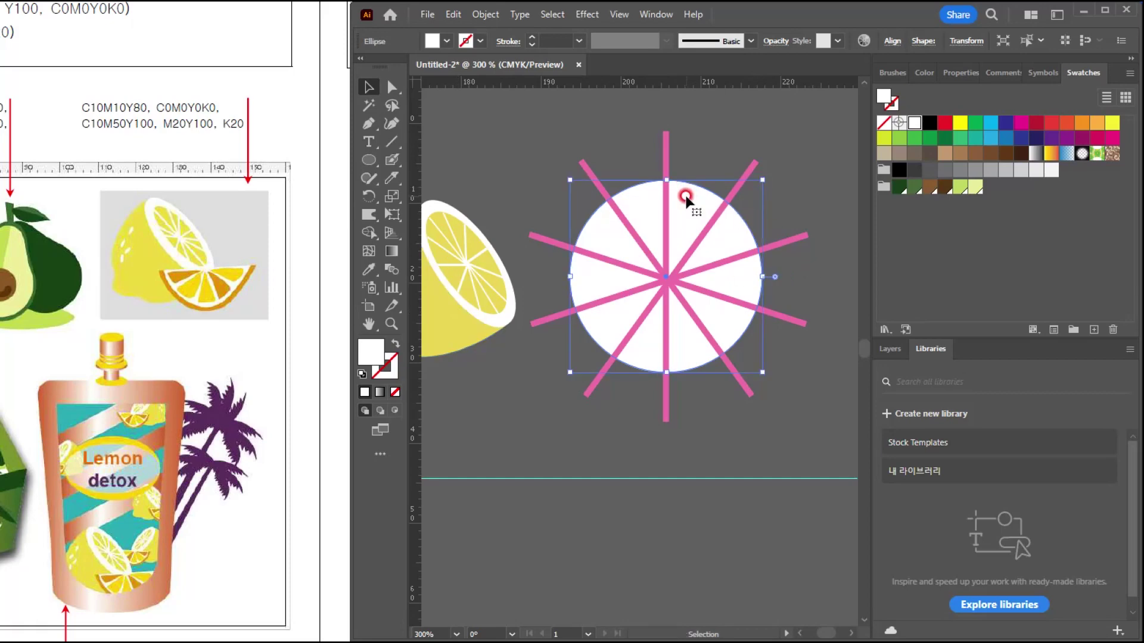
left_click_drag(763, 182, 753, 188)
left_click(756, 172)
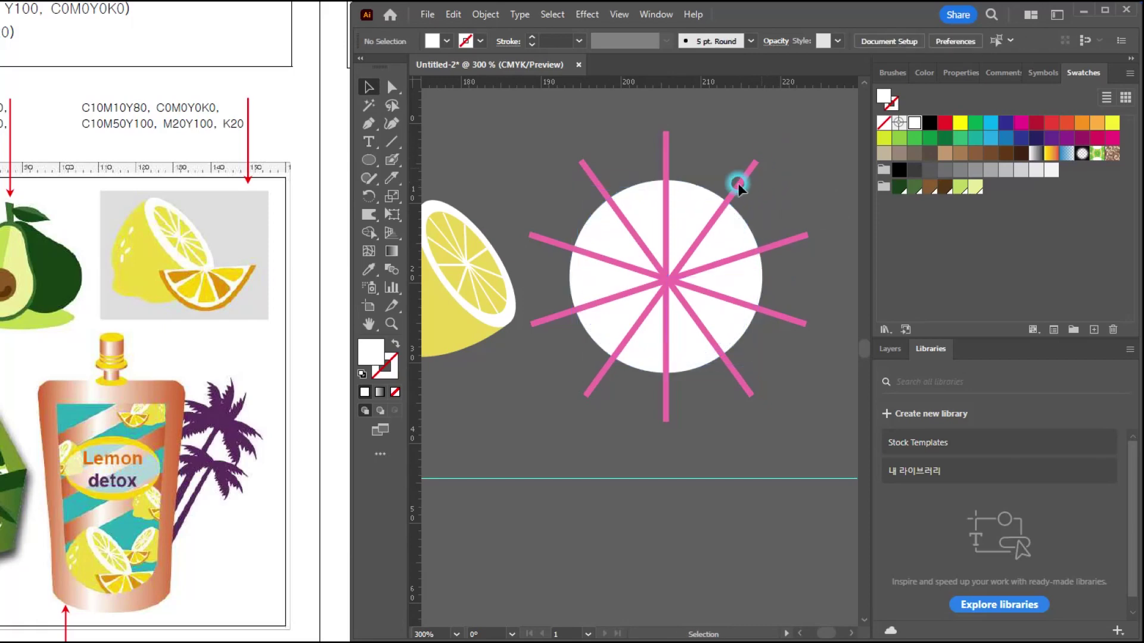
Fill the outer circle with yellow M20 Y100.
left_click(710, 190)
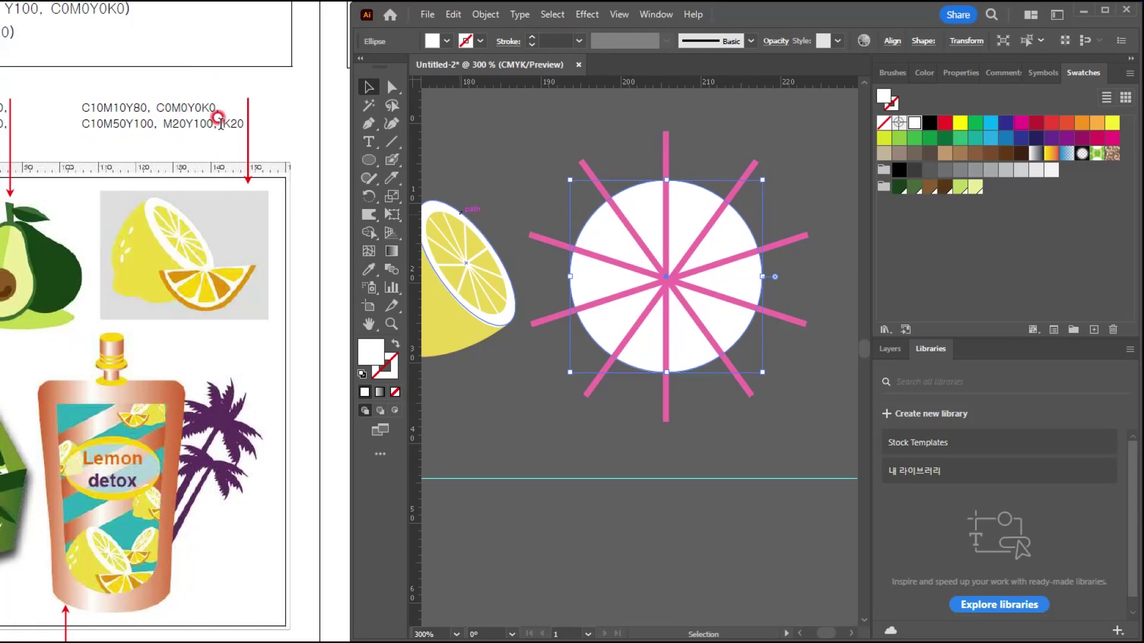
left_click(925, 73)
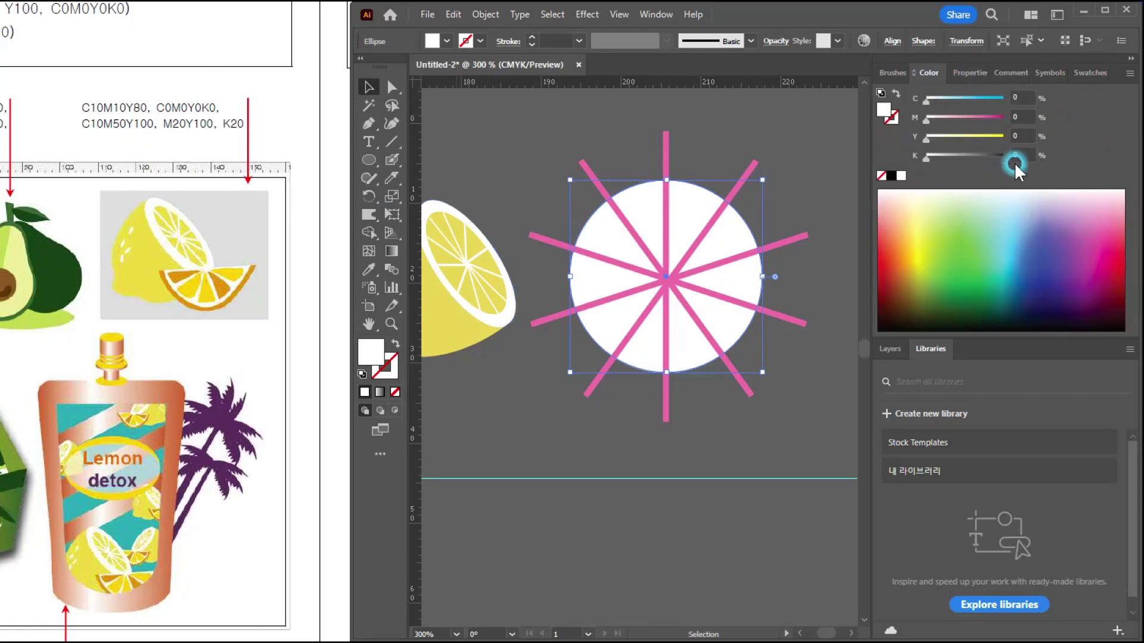
left_click(1020, 117)
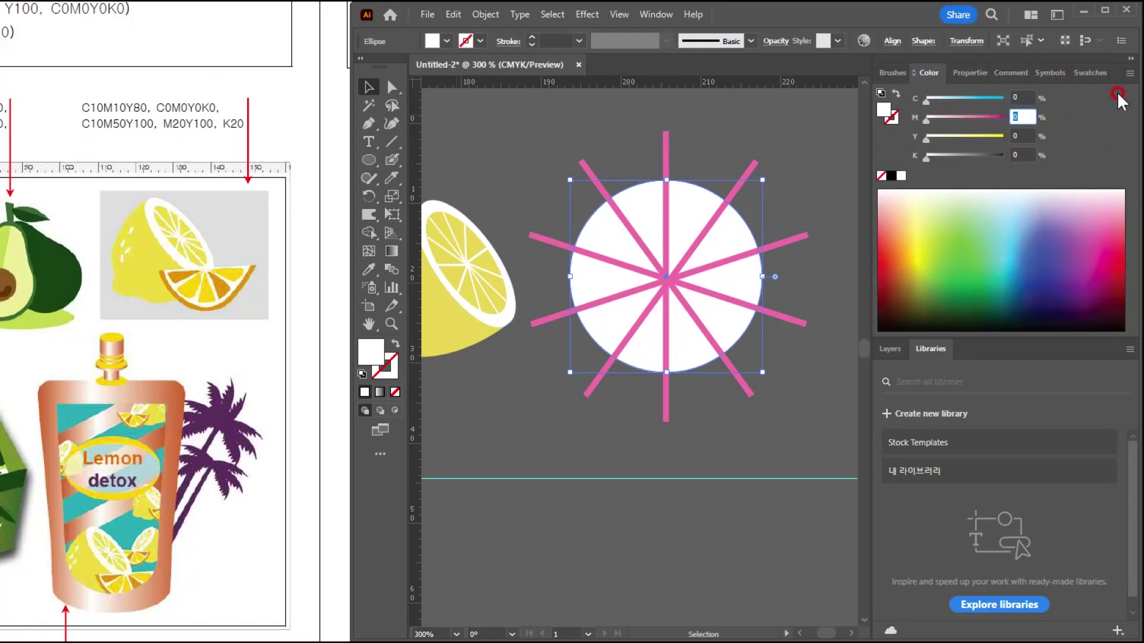
type("20")
key("Tab")
type("100")
key("Return")
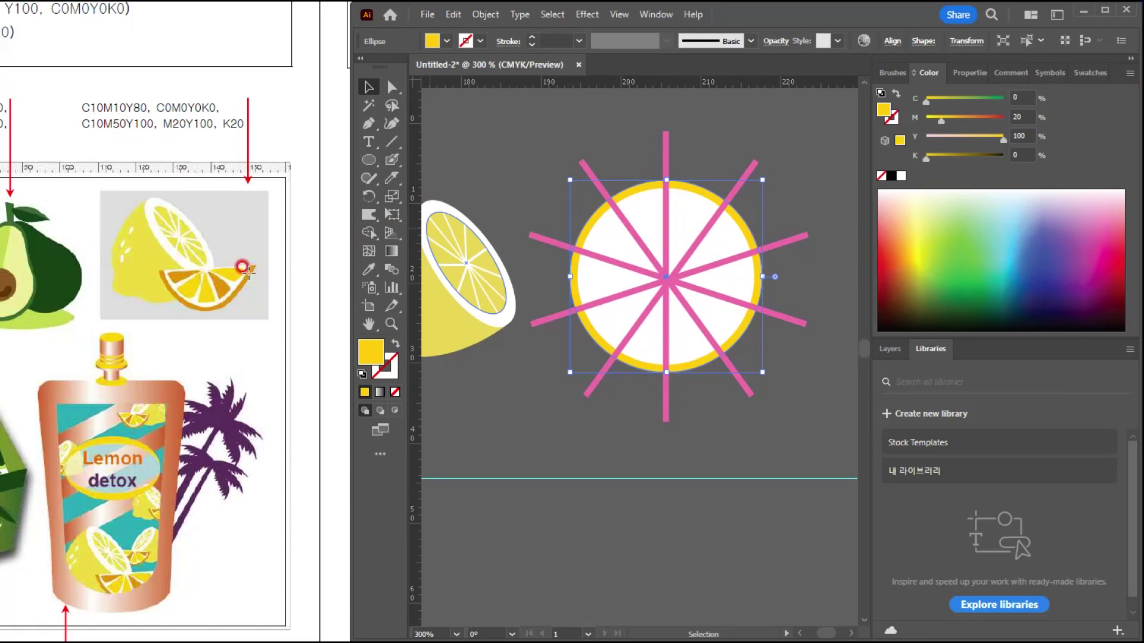
Set the outer circle's fill to orange C10 M50 Y100.
left_click(1013, 98)
type("10")
key("Tab")
type("50")
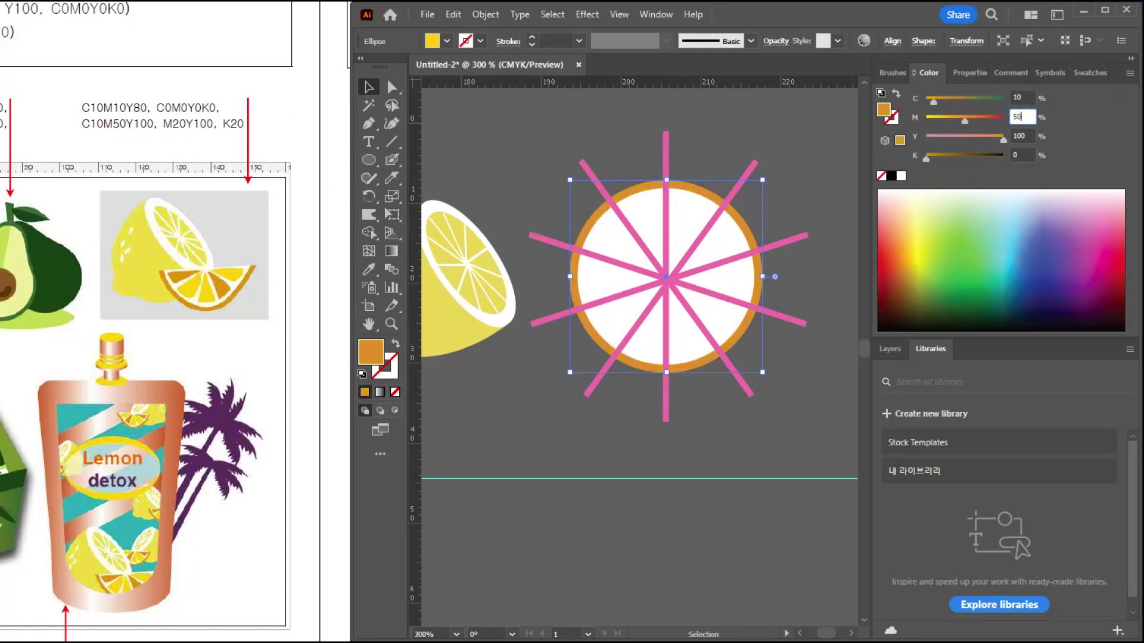
key("Tab")
type("100")
key("Return")
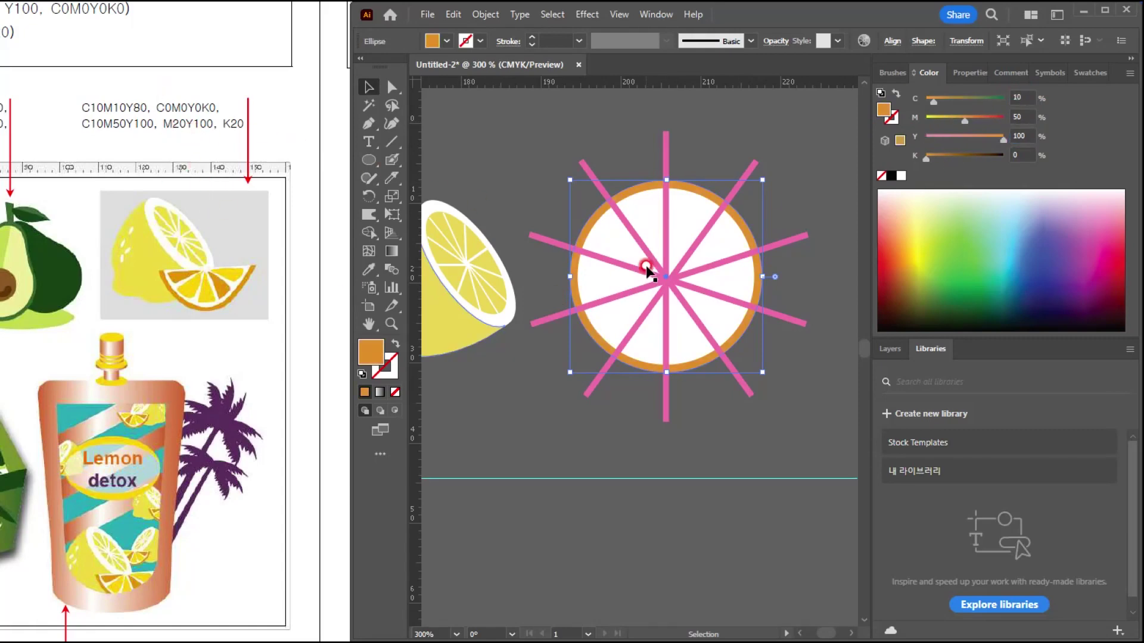
Add a copy of the inner white circle, scaled from its center to about 19.7 mm.
left_click(686, 215)
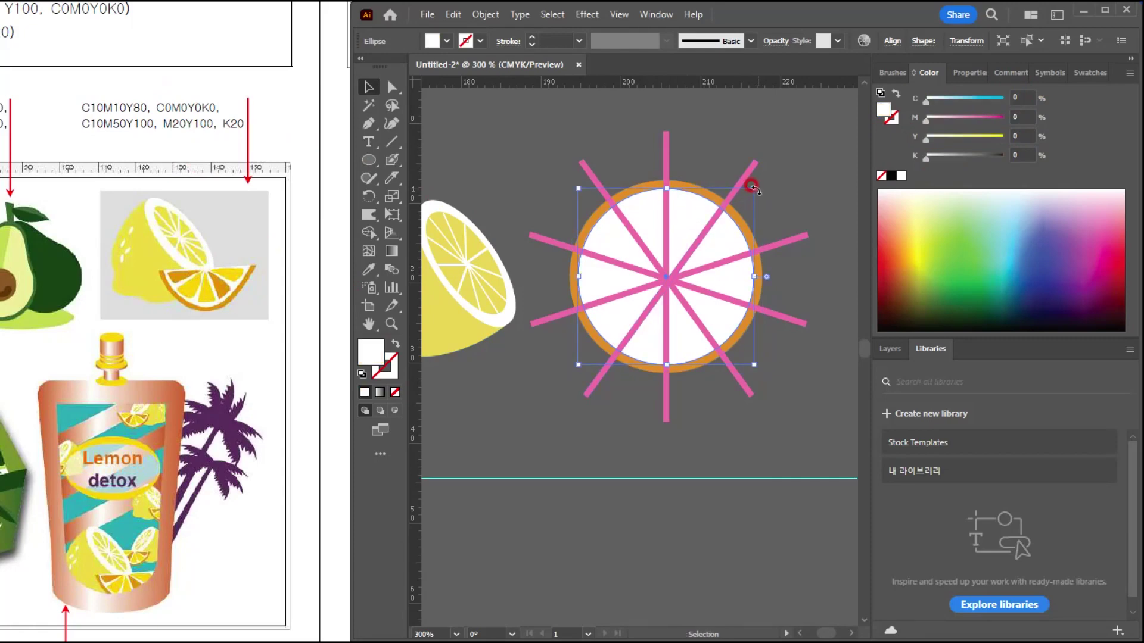
left_click_drag(736, 195, 740, 204)
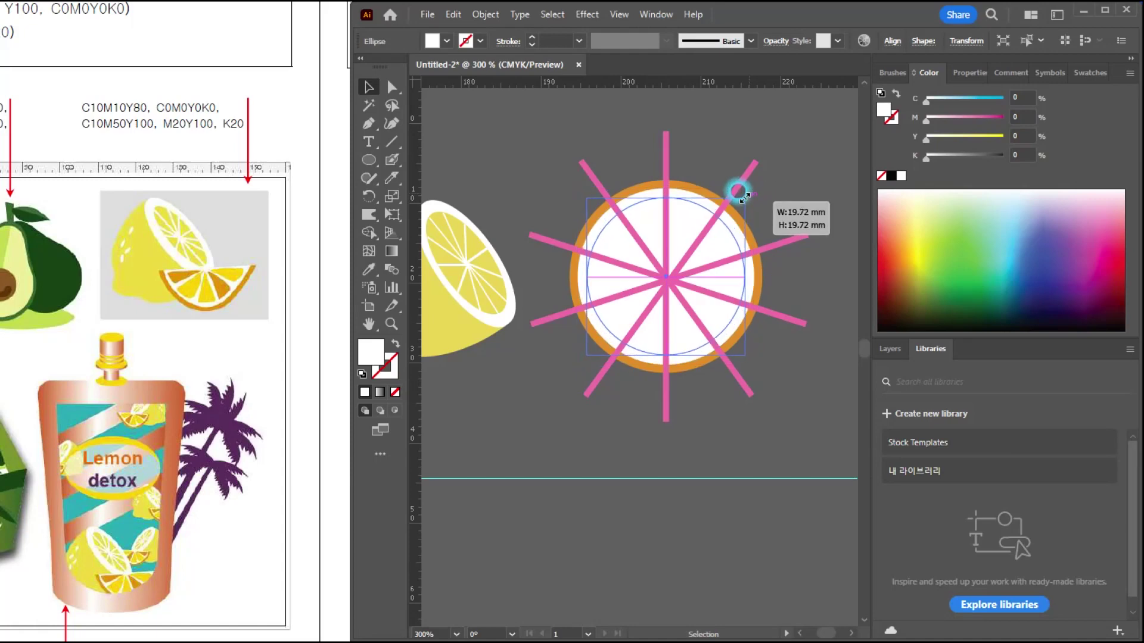
left_click(774, 143)
left_click(734, 197)
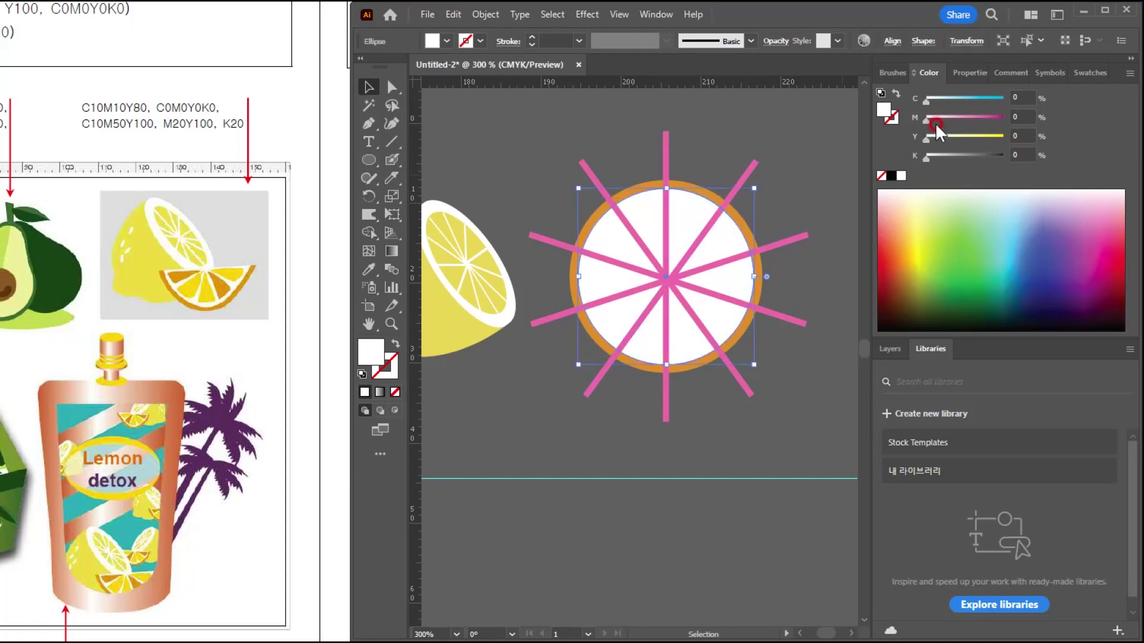
Fill the innermost circle with yellow M20 Y100.
left_click(678, 228)
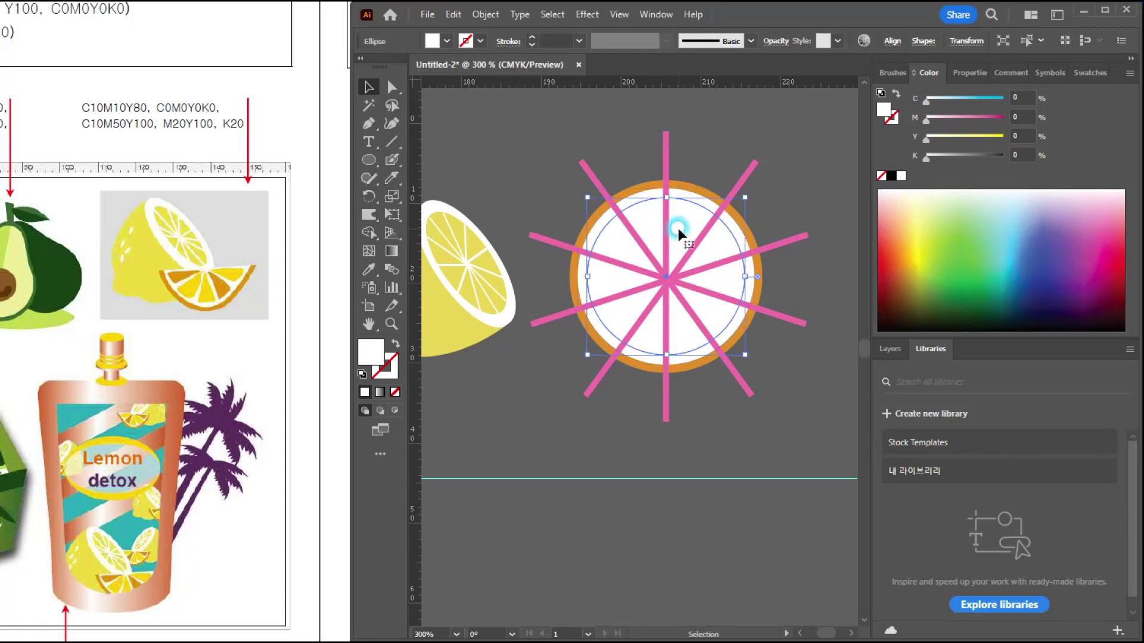
left_click(1045, 134)
left_click(1014, 103)
key("Tab")
type("20")
key("Tab")
type("100")
key("Return")
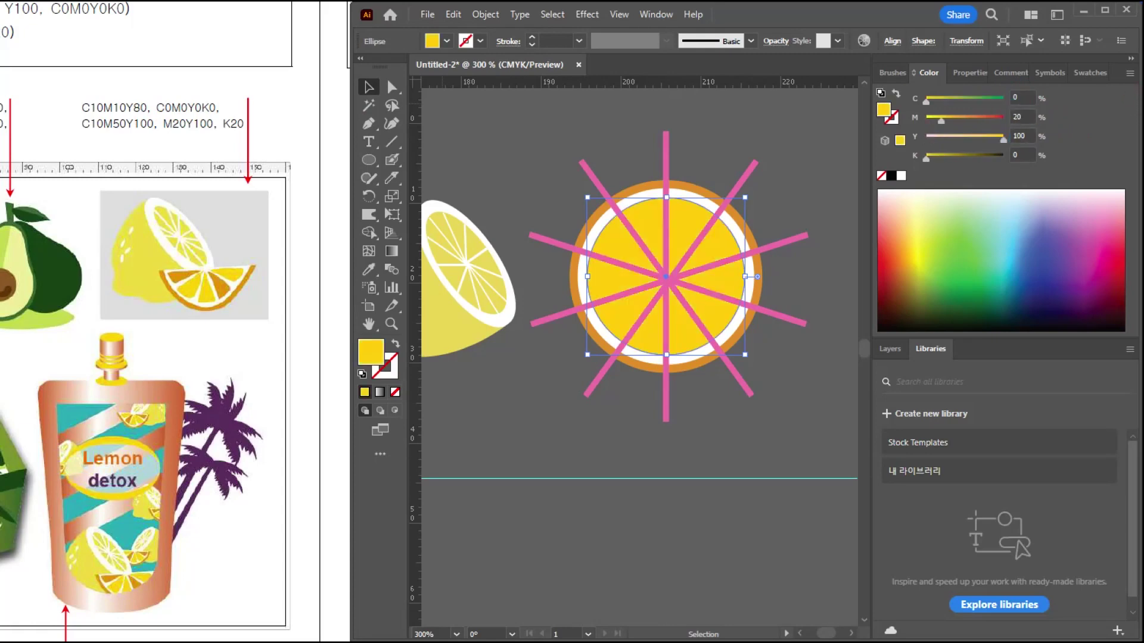
left_click(693, 144)
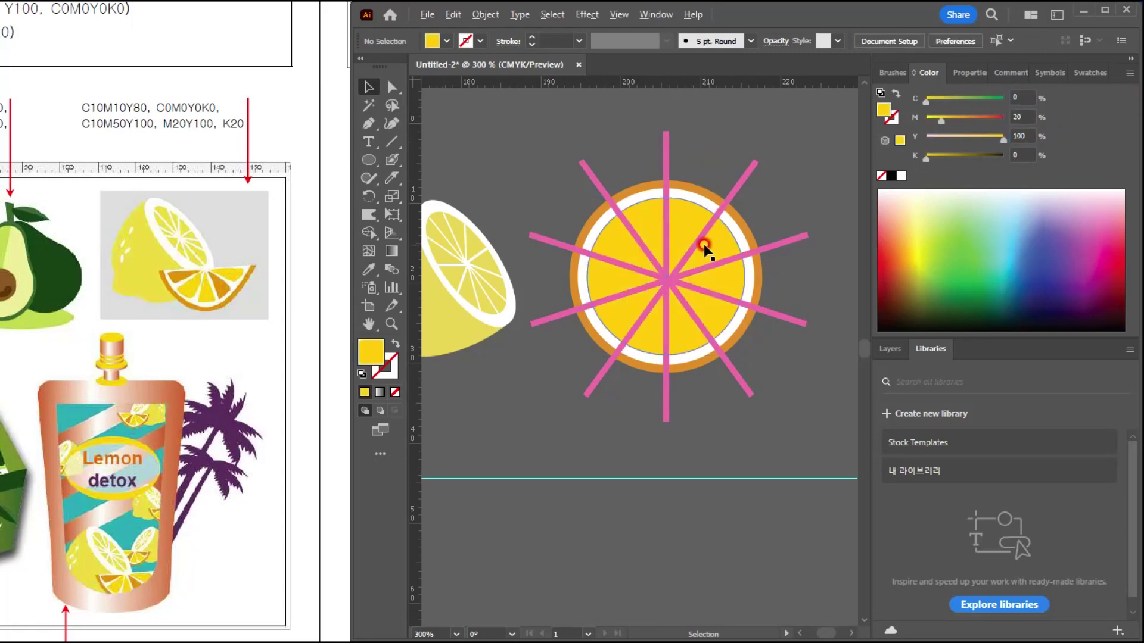
scroll(704, 249, "up", 1)
left_click_drag(723, 269, 701, 277)
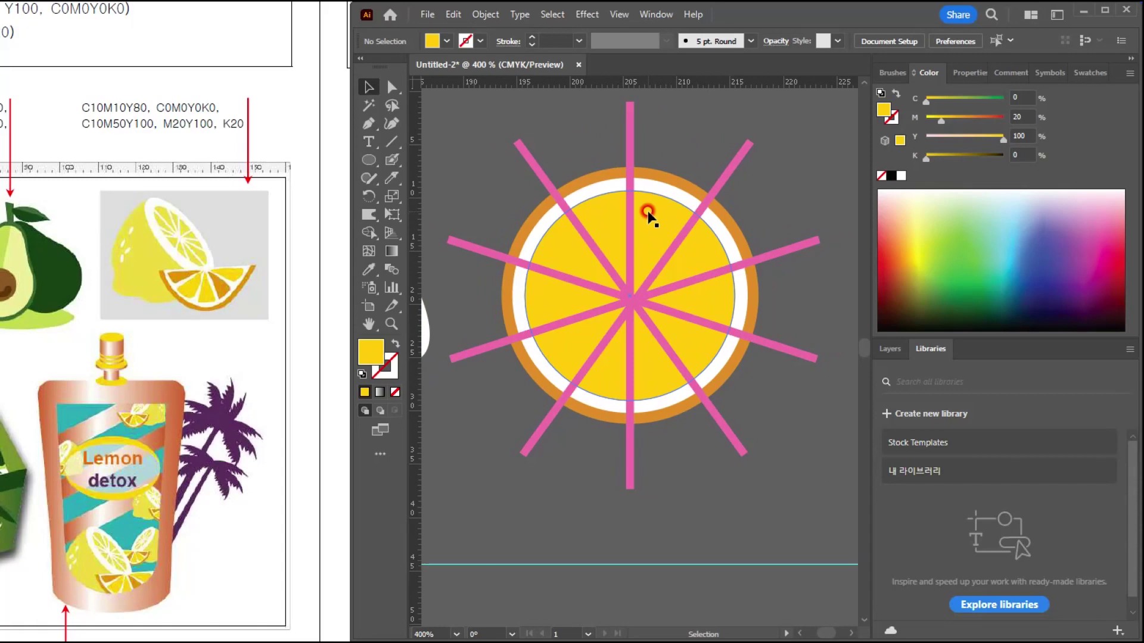
left_click(631, 127)
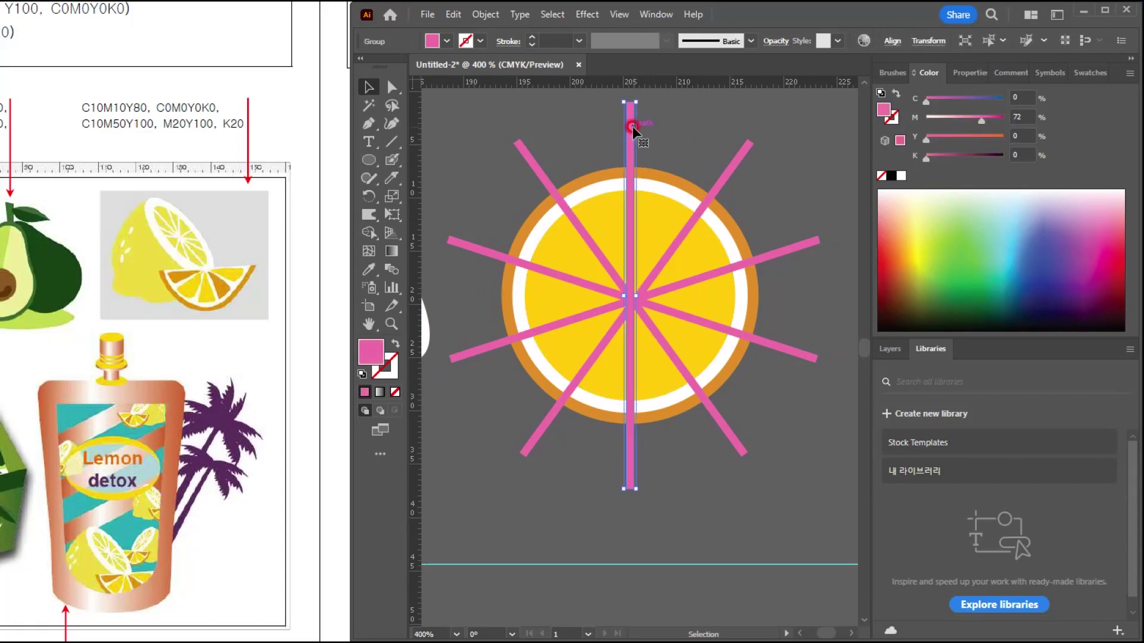
left_click(737, 163, "shift")
left_click(784, 248, "shift")
left_click(734, 410, "shift")
left_click(794, 430)
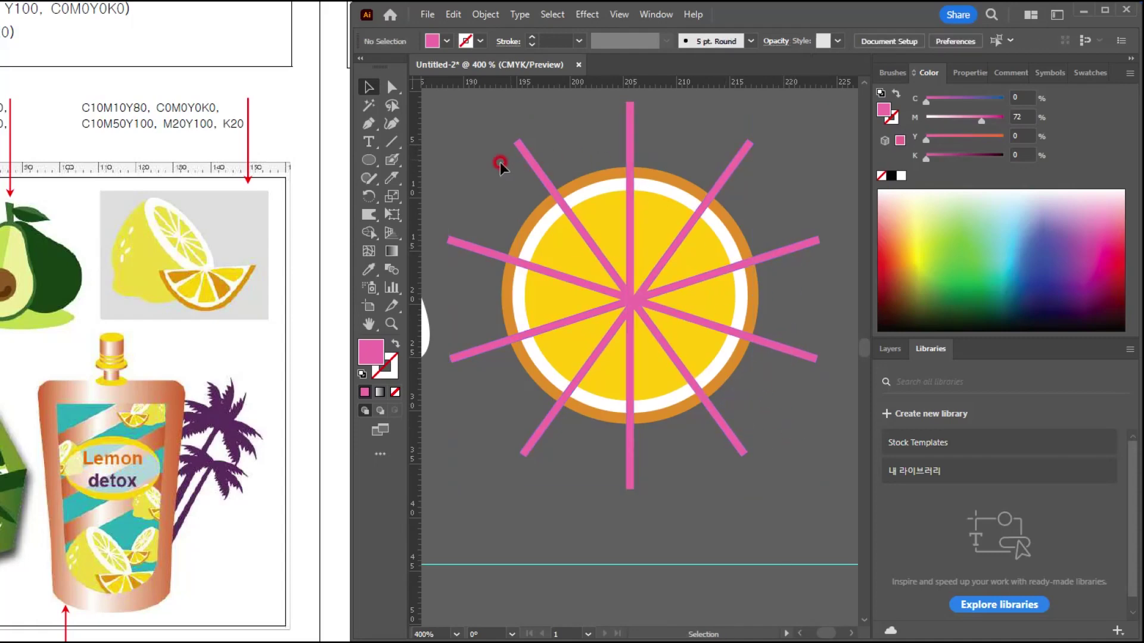
scroll(620, 248, "down", 6, "alt")
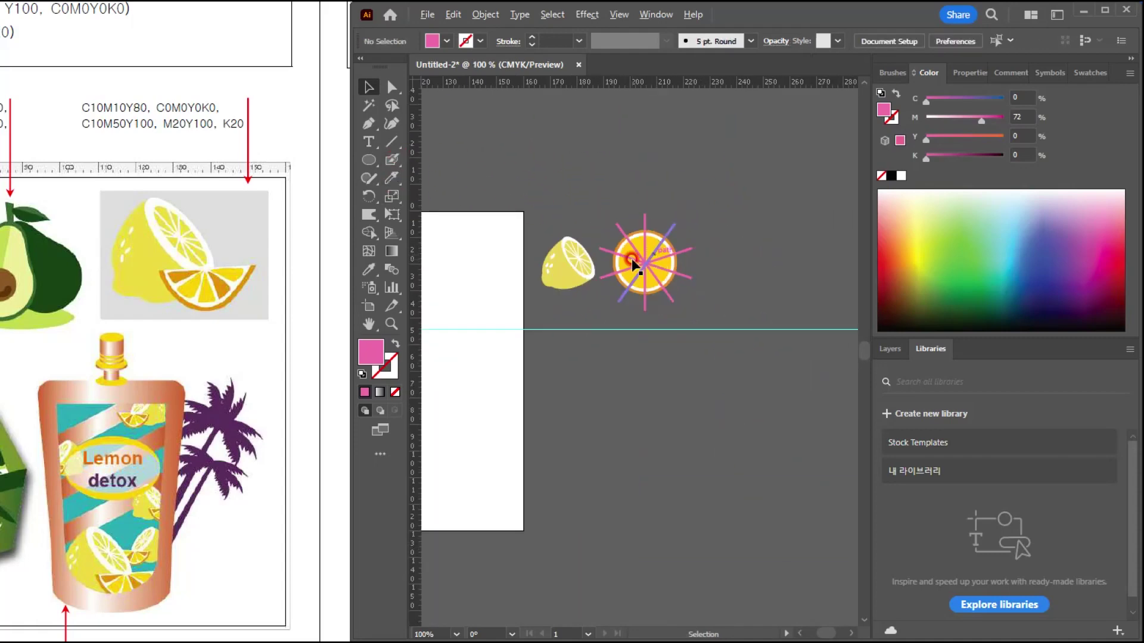
scroll(685, 304, "up", 6, "alt")
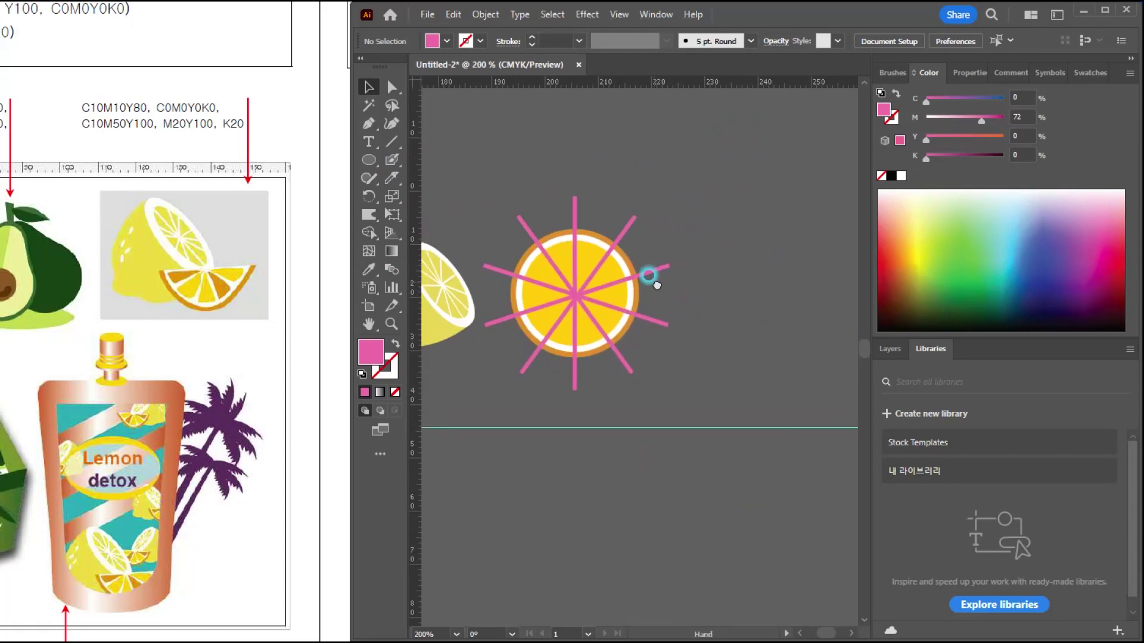
Subtract the pink spokes from the innermost yellow circle with Minus Front to form separate segments.
left_click(369, 106)
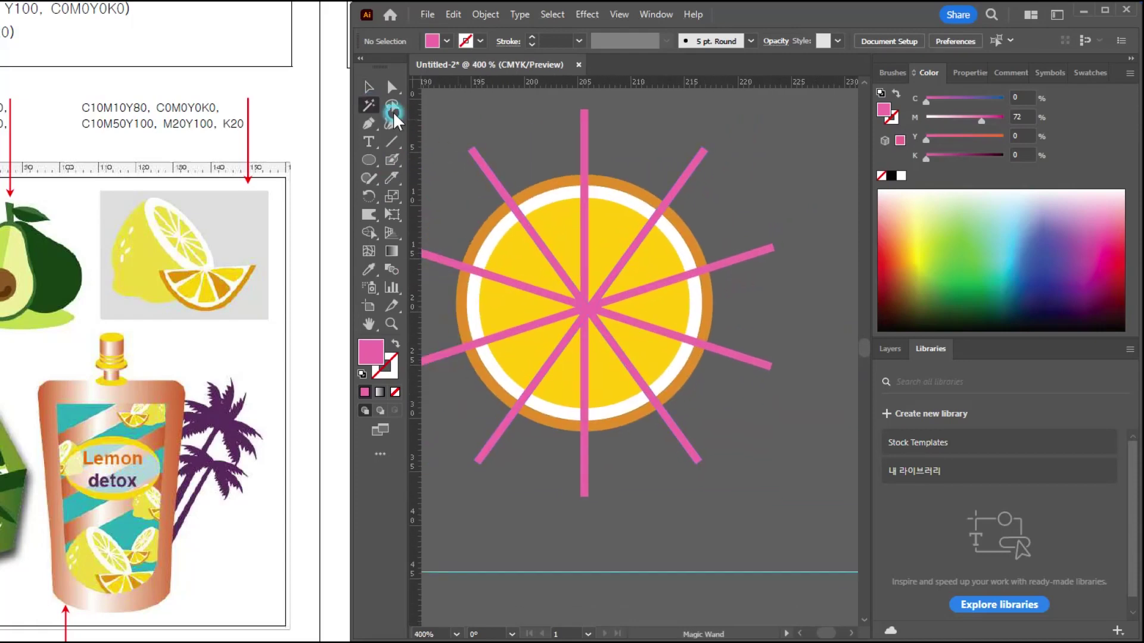
left_click(576, 114)
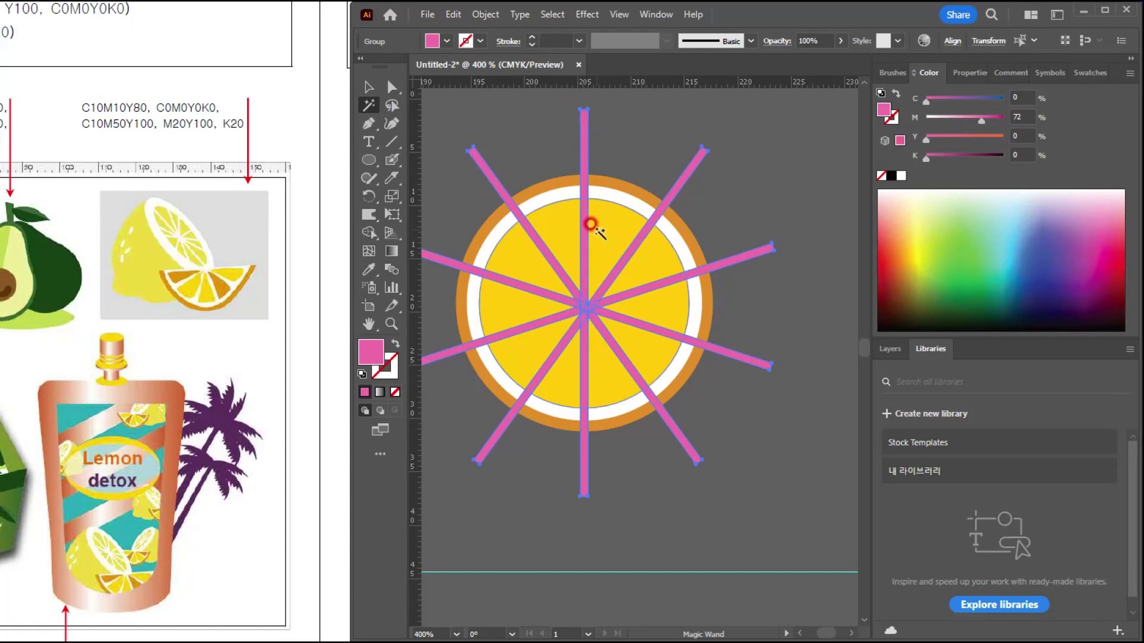
left_click(369, 87)
left_click(608, 228, "shift")
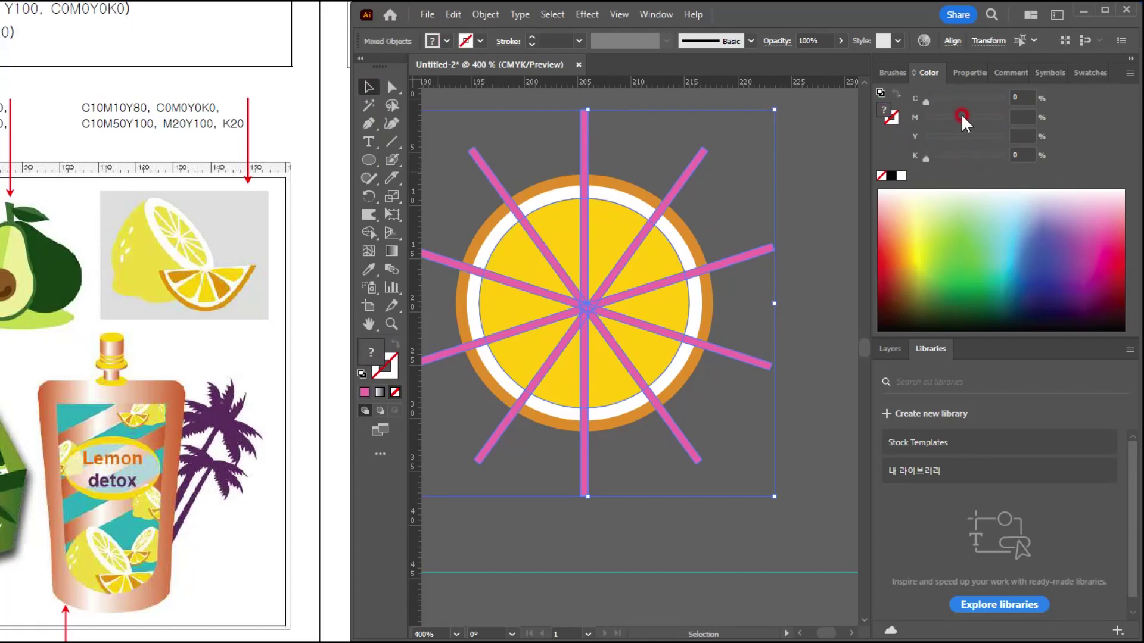
key("ctrl+shift+F9")
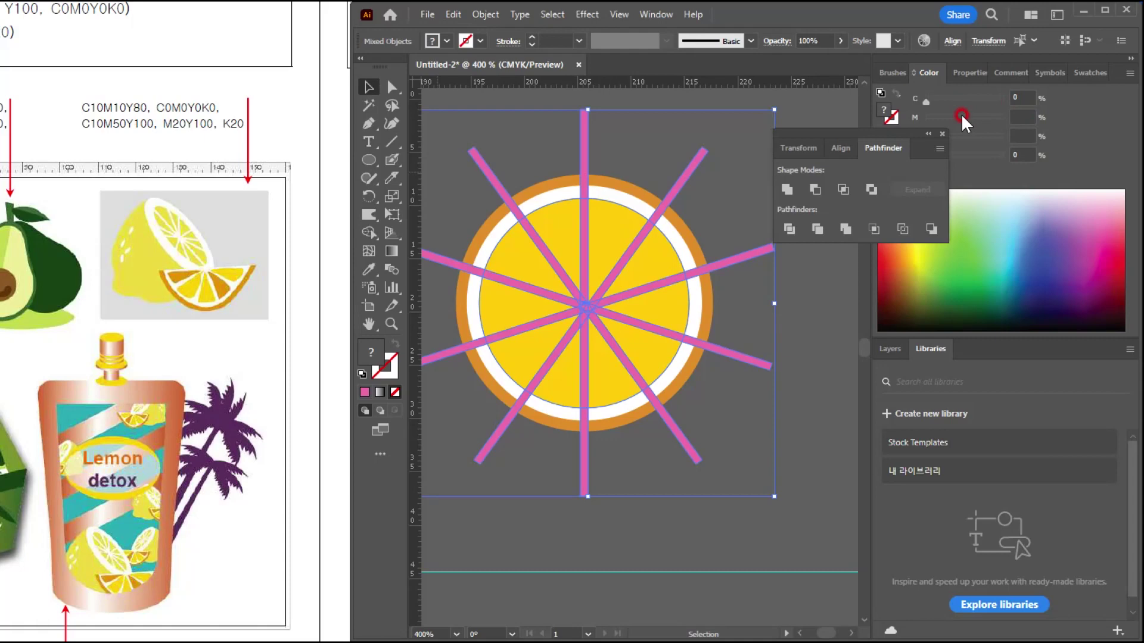
left_click(816, 189)
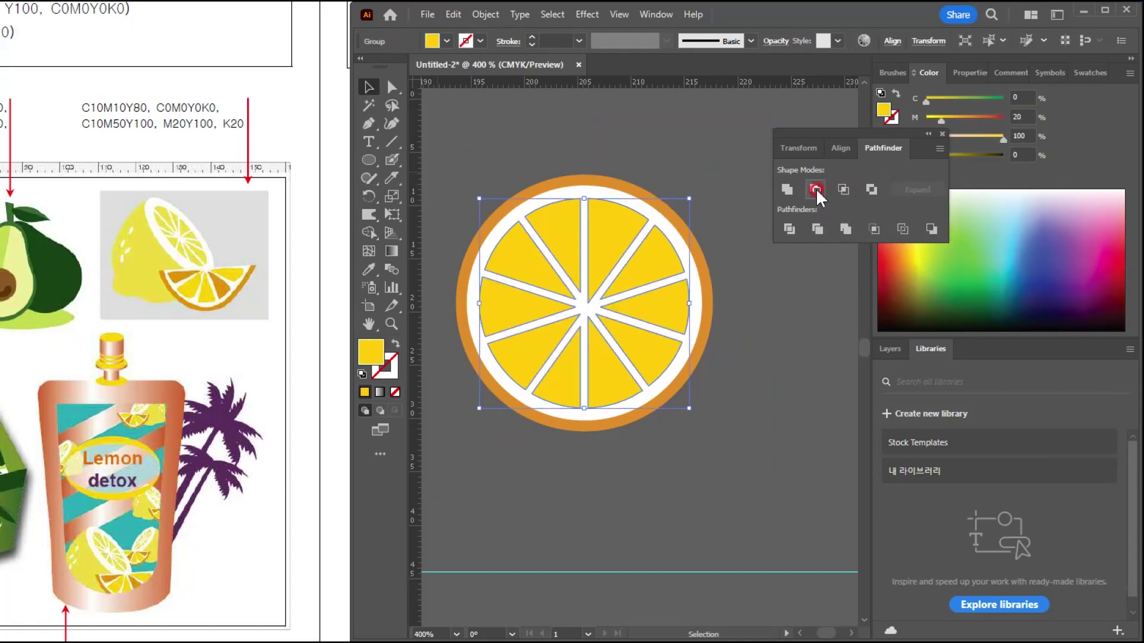
left_click(662, 160)
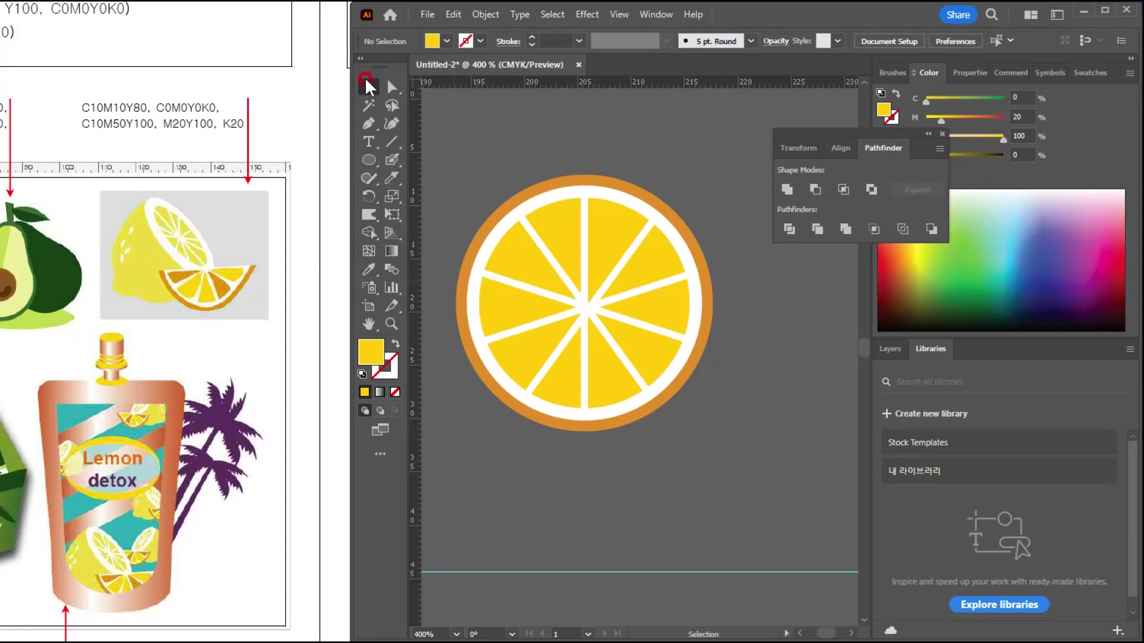
Move the orange and white circles off the yellow segments and delete the upper halves of both circles.
scroll(631, 288, "down", 1)
left_click_drag(710, 366, 659, 289)
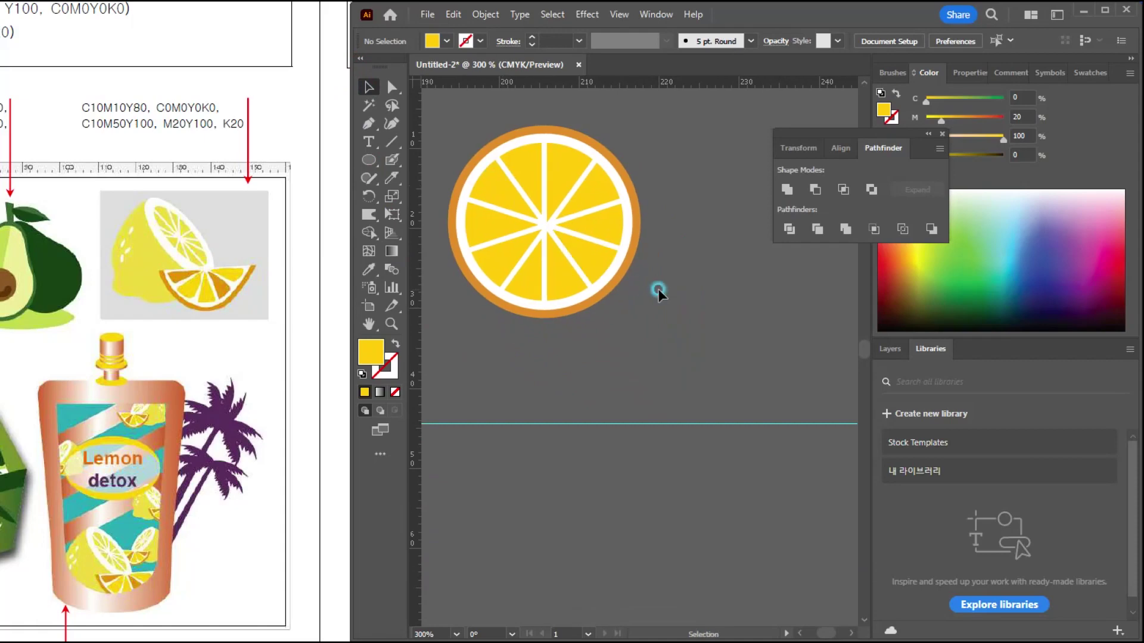
left_click_drag(567, 136, 747, 206)
left_click_drag(712, 296, 569, 296)
left_click(392, 87)
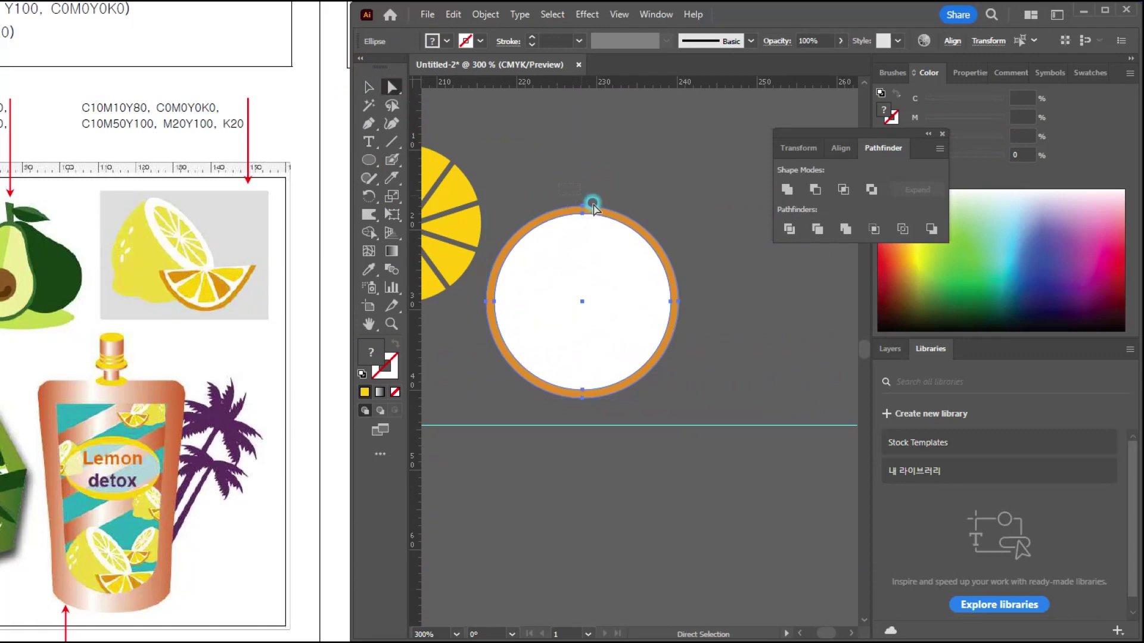
left_click(631, 235)
key("Delete")
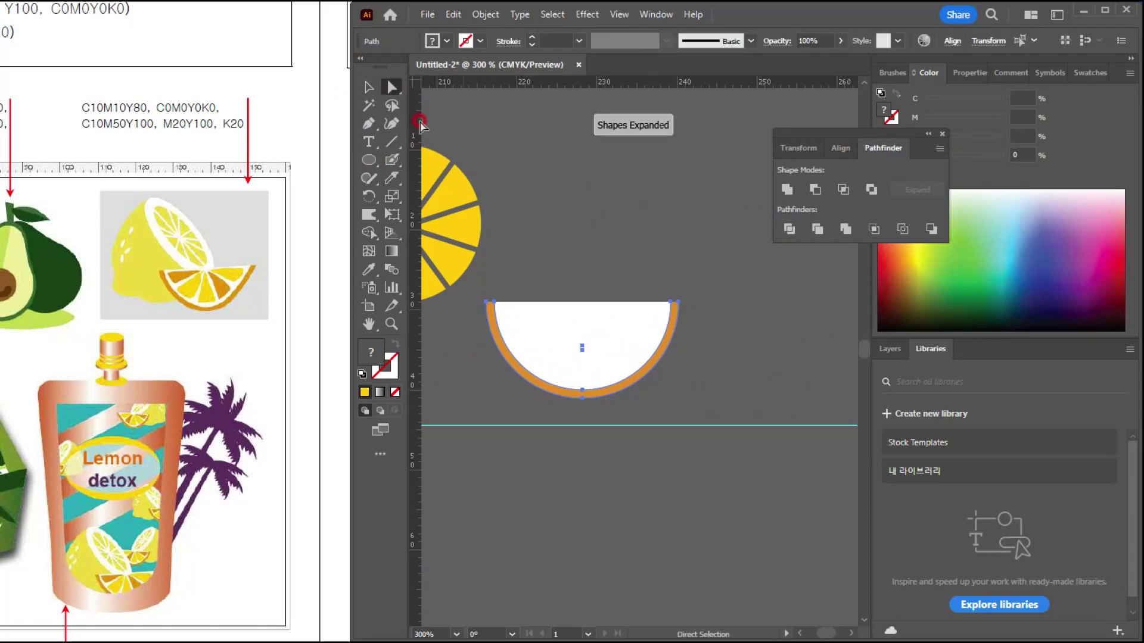
left_click(369, 87)
left_click(580, 187)
Rotate the yellow segment group slightly counterclockwise until one of its dividing gaps lies nearly horizontal.
left_click_drag(636, 361, 732, 416)
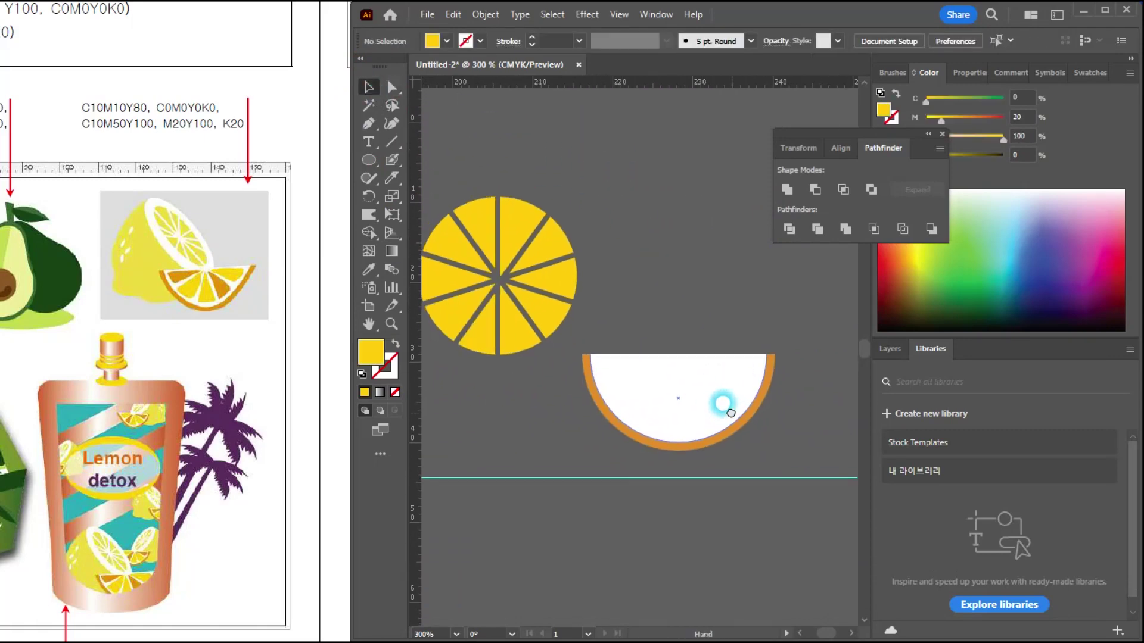
left_click_drag(546, 258, 619, 228)
scroll(600, 232, "up", 1)
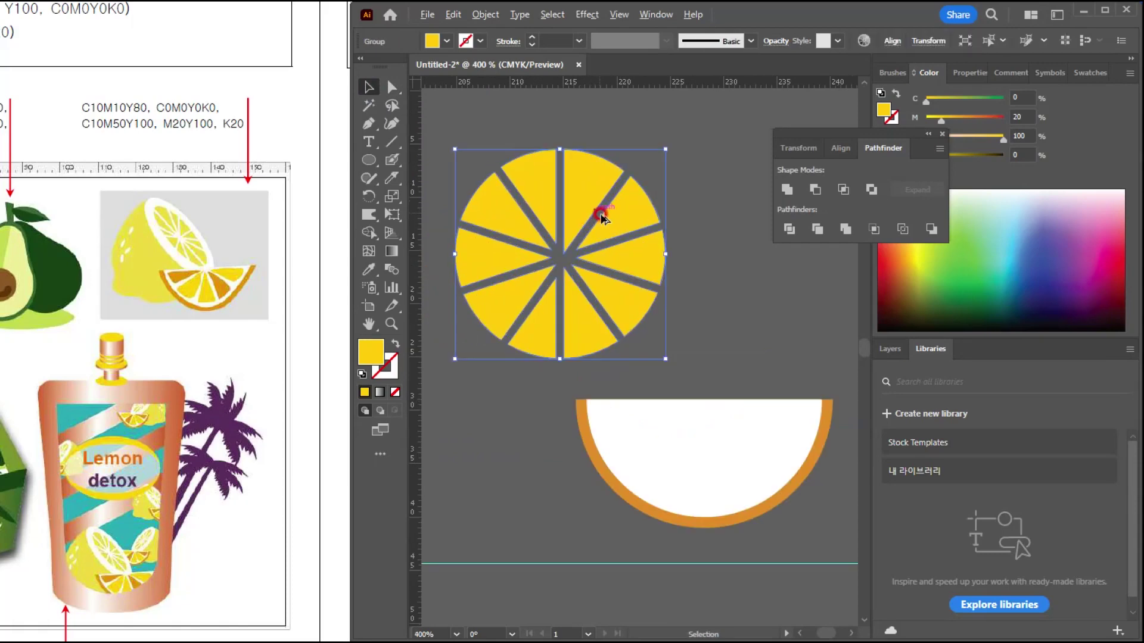
left_click_drag(669, 145, 620, 121)
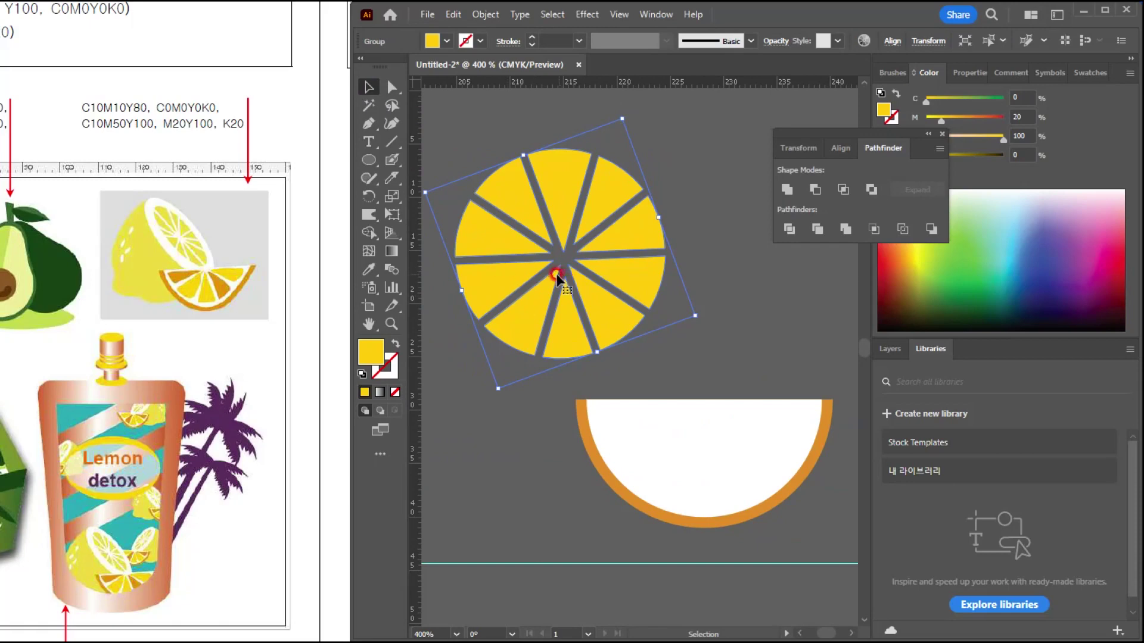
Remove the upper half of the segment group with the Eraser, keeping only the five lower segments.
left_click(391, 158)
left_click_drag(395, 174, 448, 176)
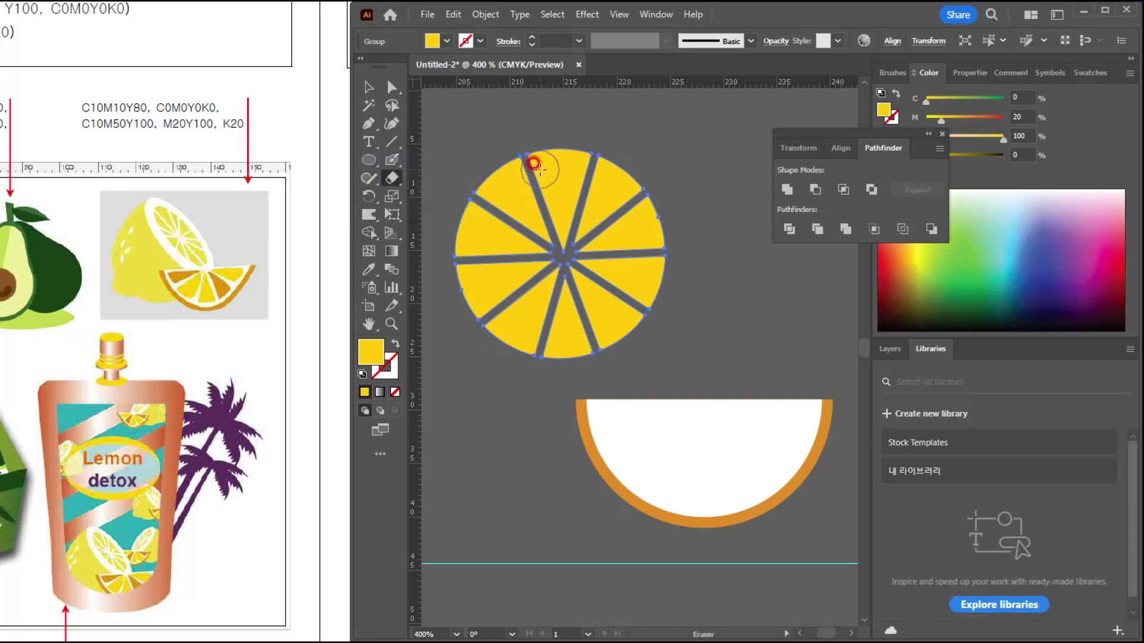
mouse_move(535, 164)
left_mouse_down()
mouse_move(586, 173)
mouse_move(671, 212)
mouse_move(648, 224)
mouse_move(660, 224)
mouse_move(462, 233)
mouse_move(544, 145)
mouse_move(561, 162)
mouse_move(489, 203)
mouse_move(587, 201)
left_mouse_up()
left_click(366, 90)
left_click(499, 243)
left_click(615, 317)
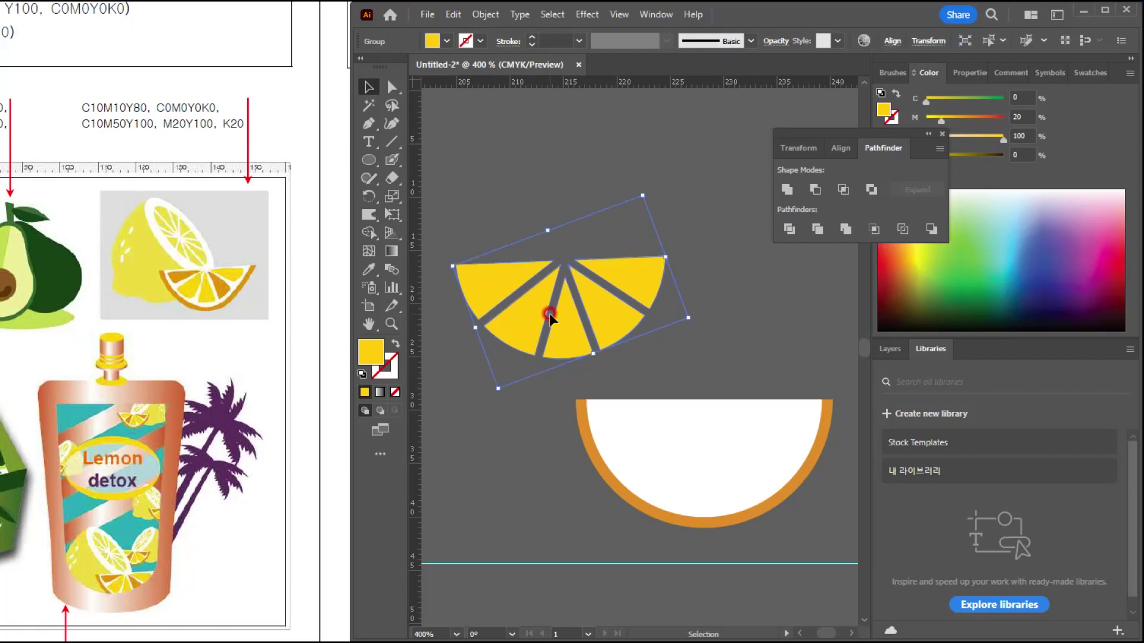
Apply Roughen to the five segments with size 1%, detail 24/in and smooth points, and expand their appearance.
scroll(552, 315, "up", 1)
left_click_drag(537, 322, 541, 277)
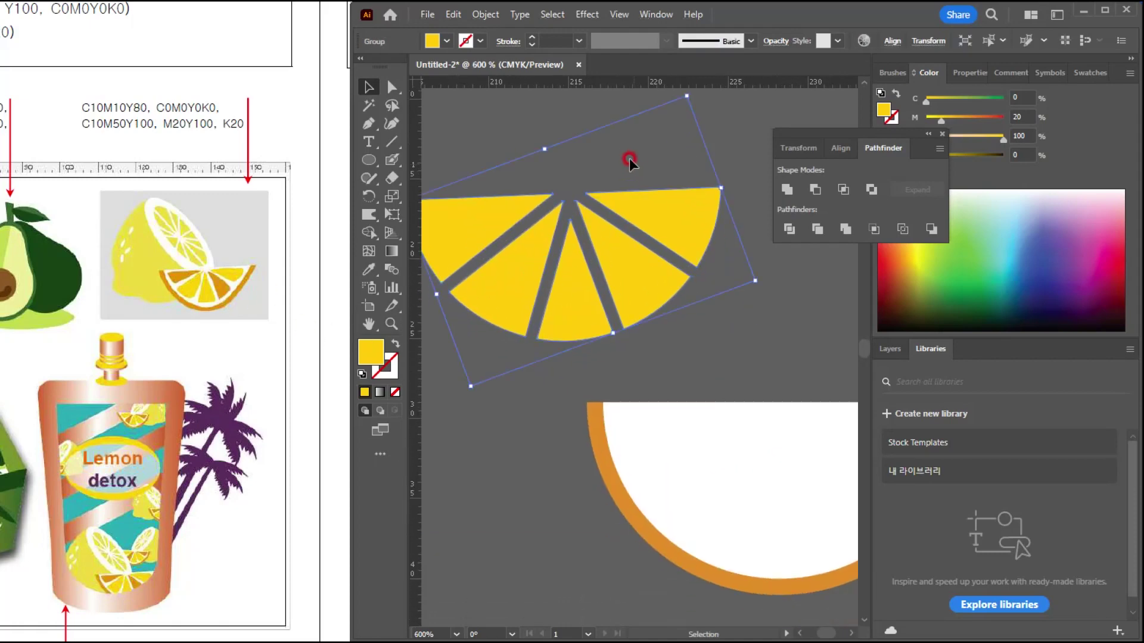
left_click(586, 13)
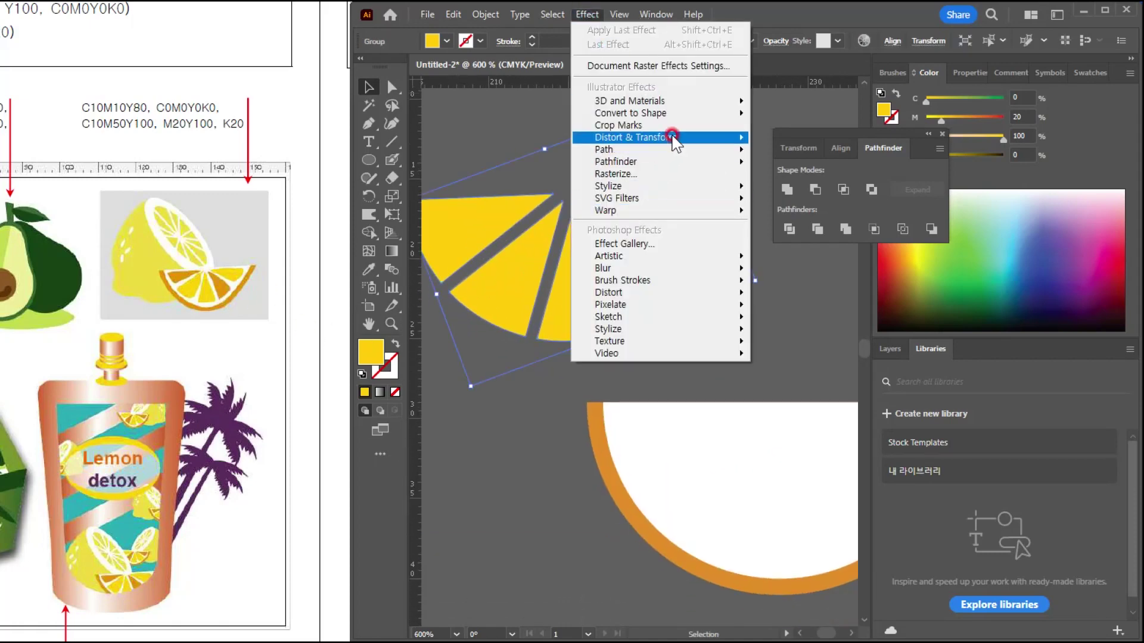
mouse_move(673, 138)
left_click(798, 174)
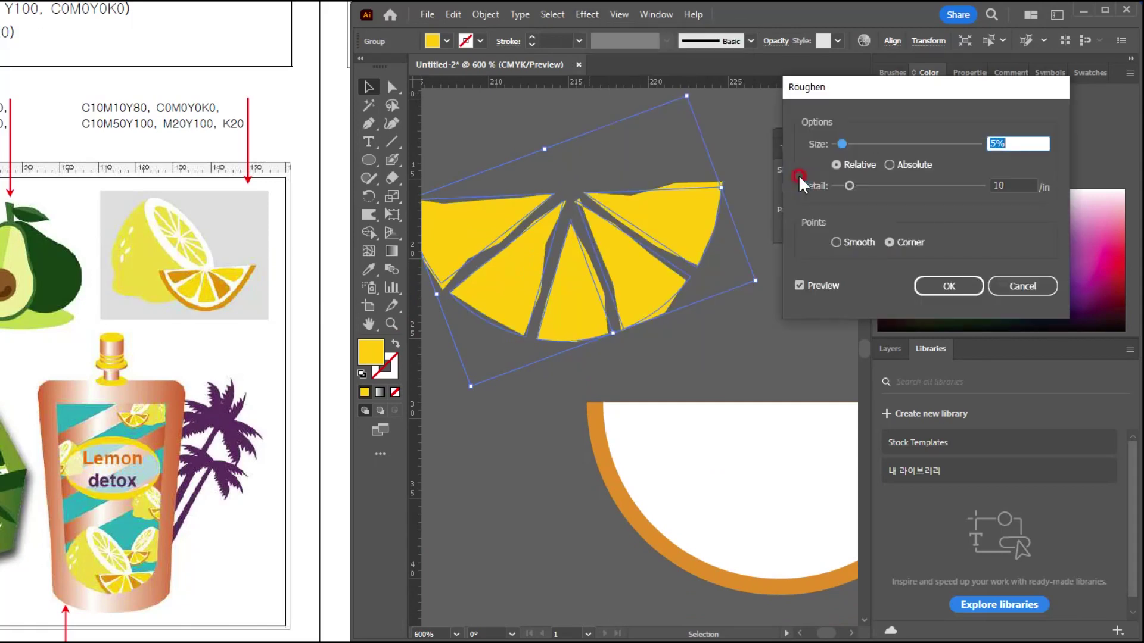
left_click(849, 241)
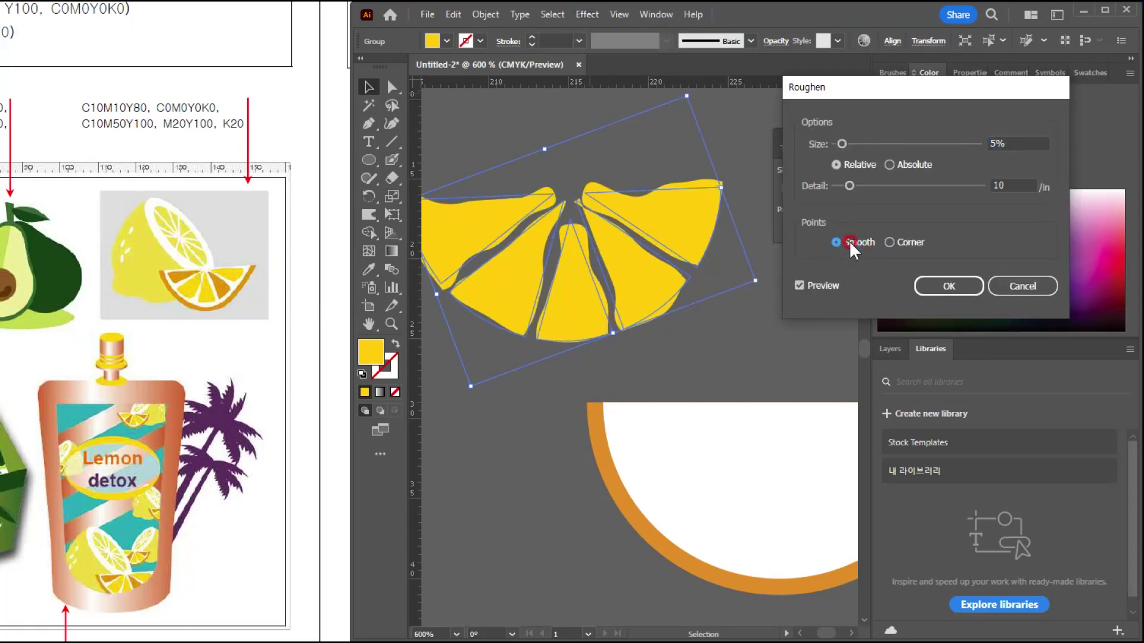
mouse_move(859, 184)
left_mouse_down()
mouse_move(839, 186)
mouse_move(849, 184)
left_mouse_up()
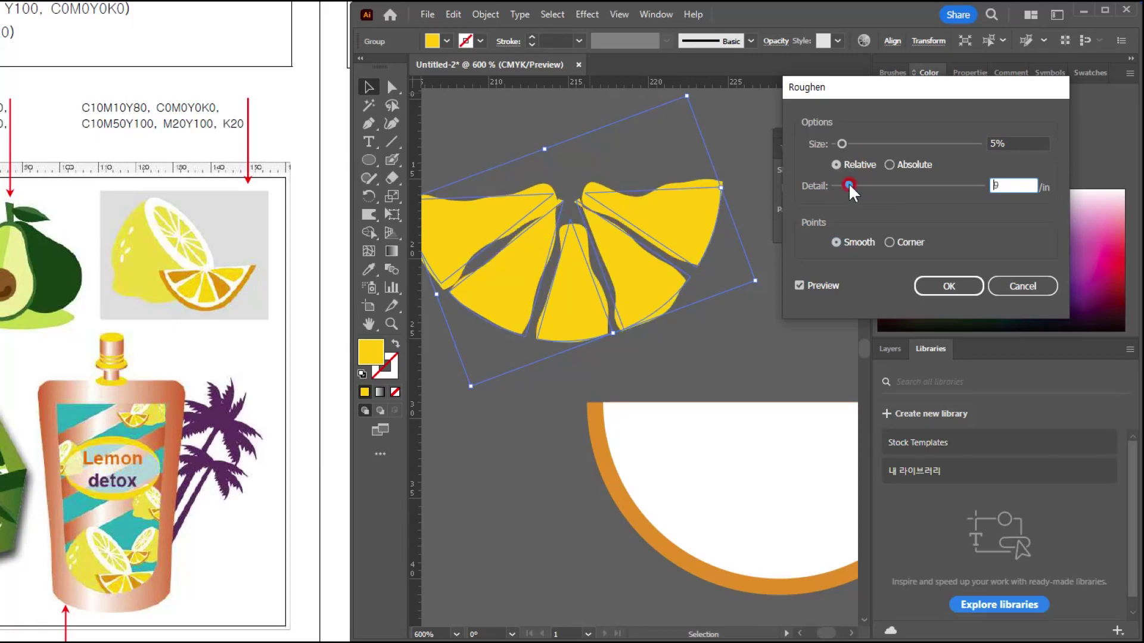
left_click_drag(845, 141, 833, 143)
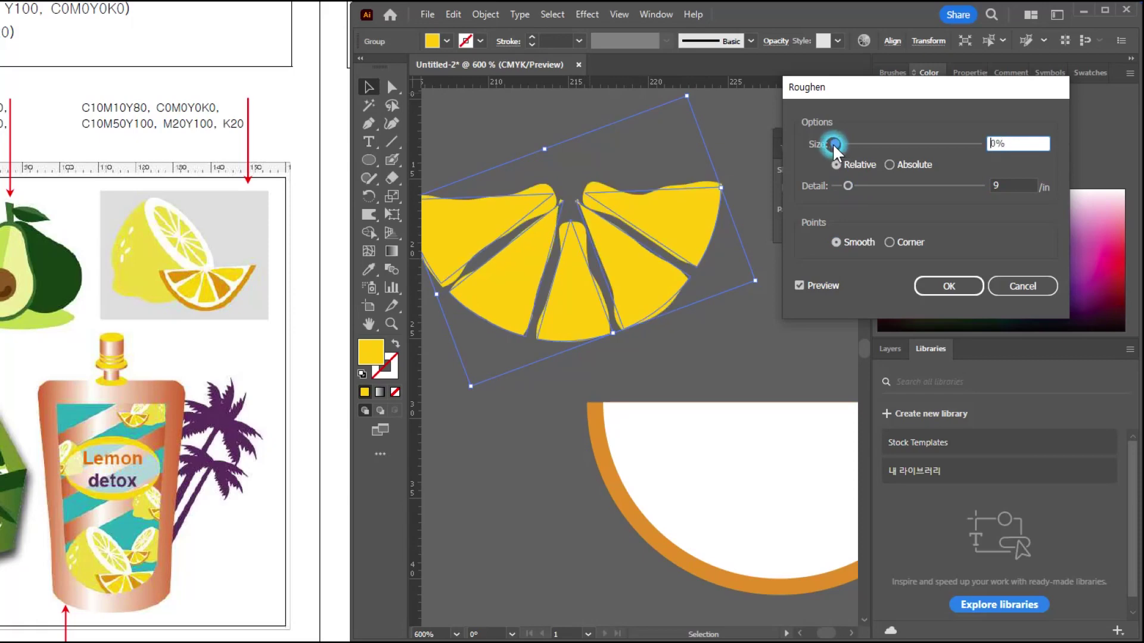
left_click(1023, 142)
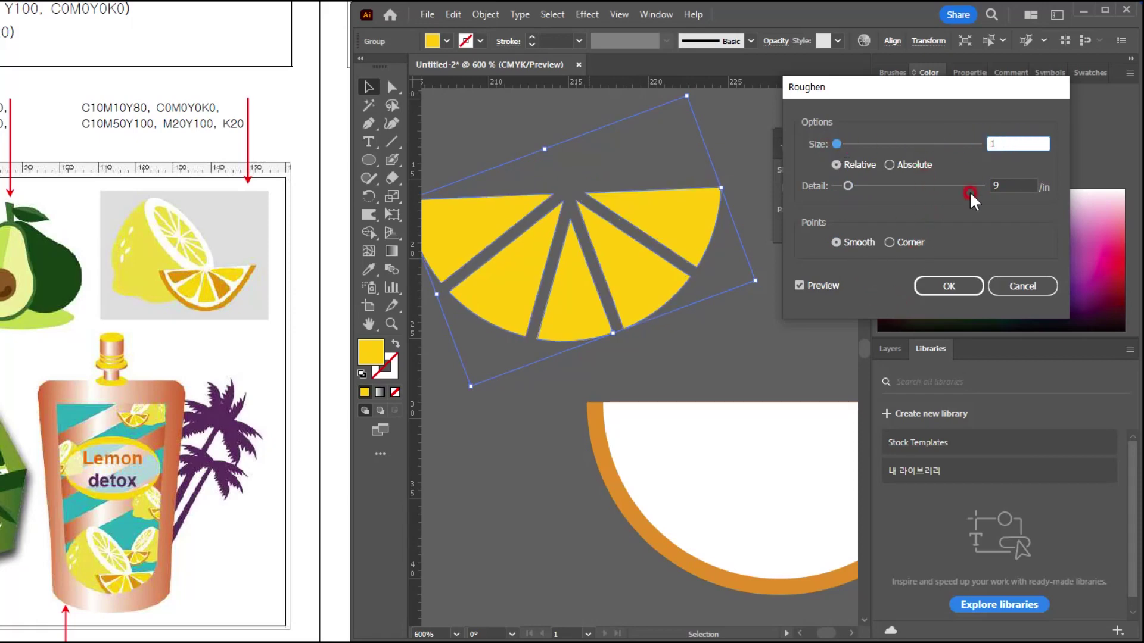
left_click(1015, 184)
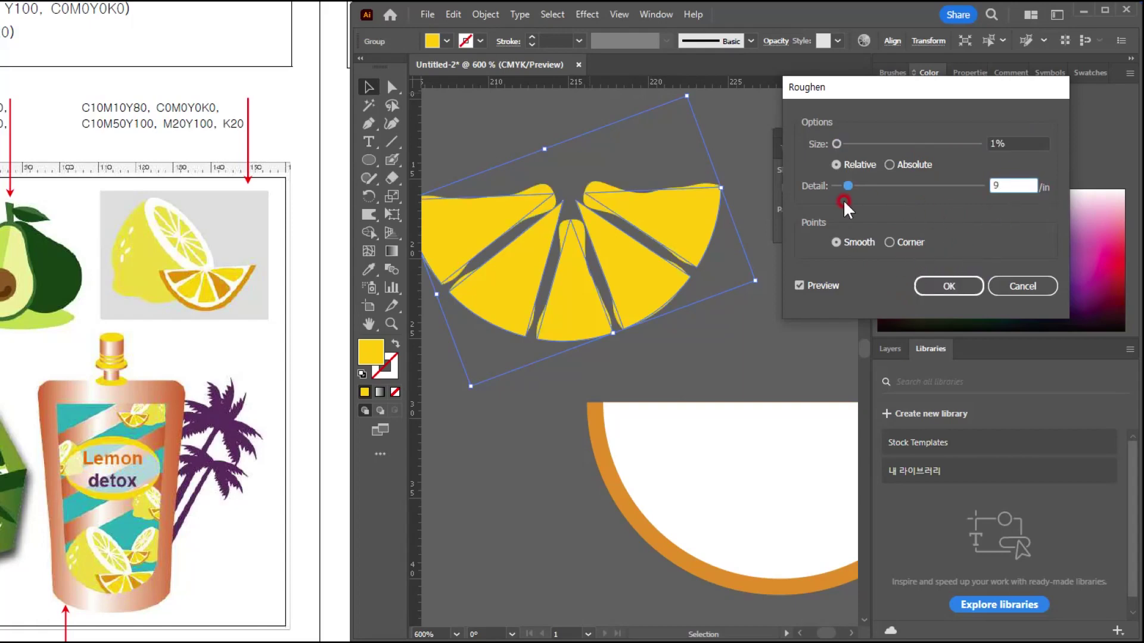
mouse_move(849, 185)
left_mouse_down()
mouse_move(902, 177)
mouse_move(989, 187)
mouse_move(870, 185)
left_mouse_up()
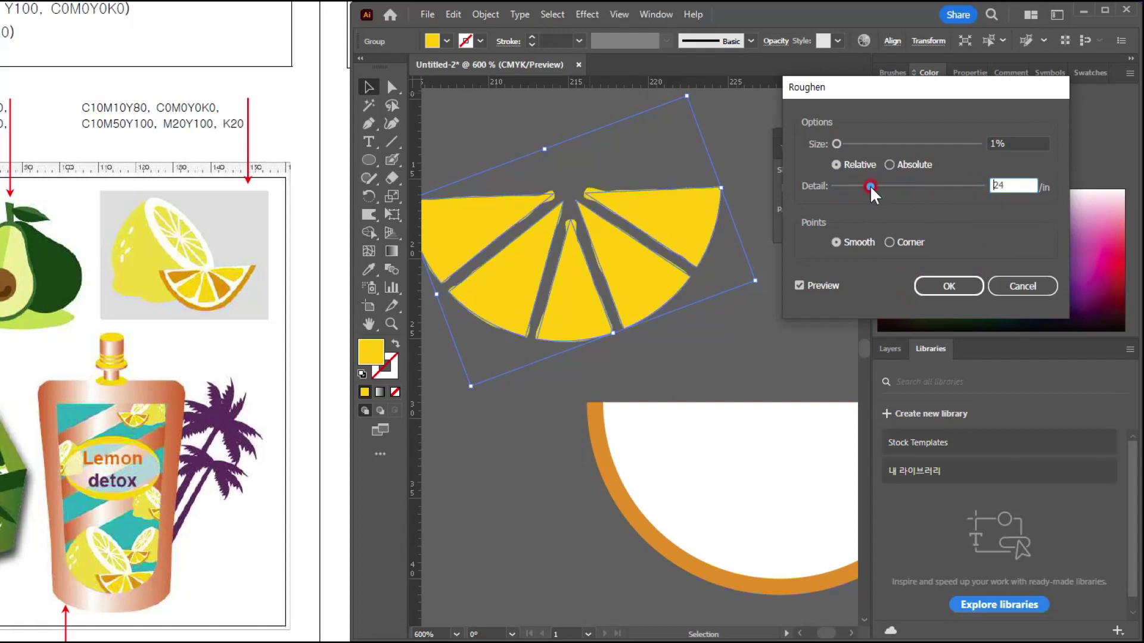
left_click(948, 286)
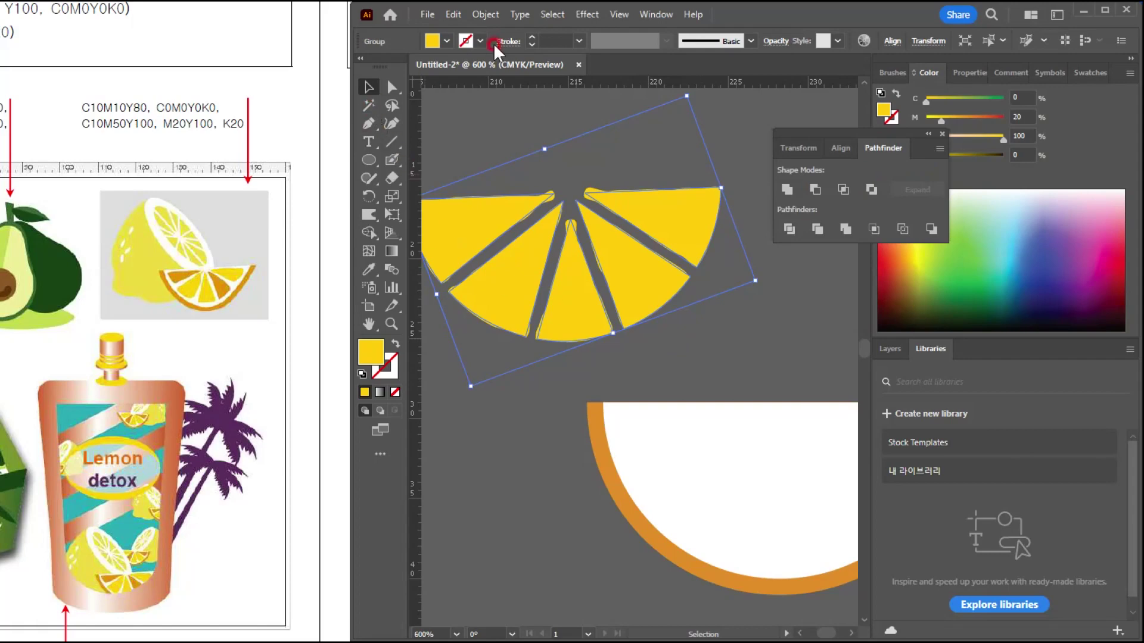
left_click(486, 13)
left_click(544, 228)
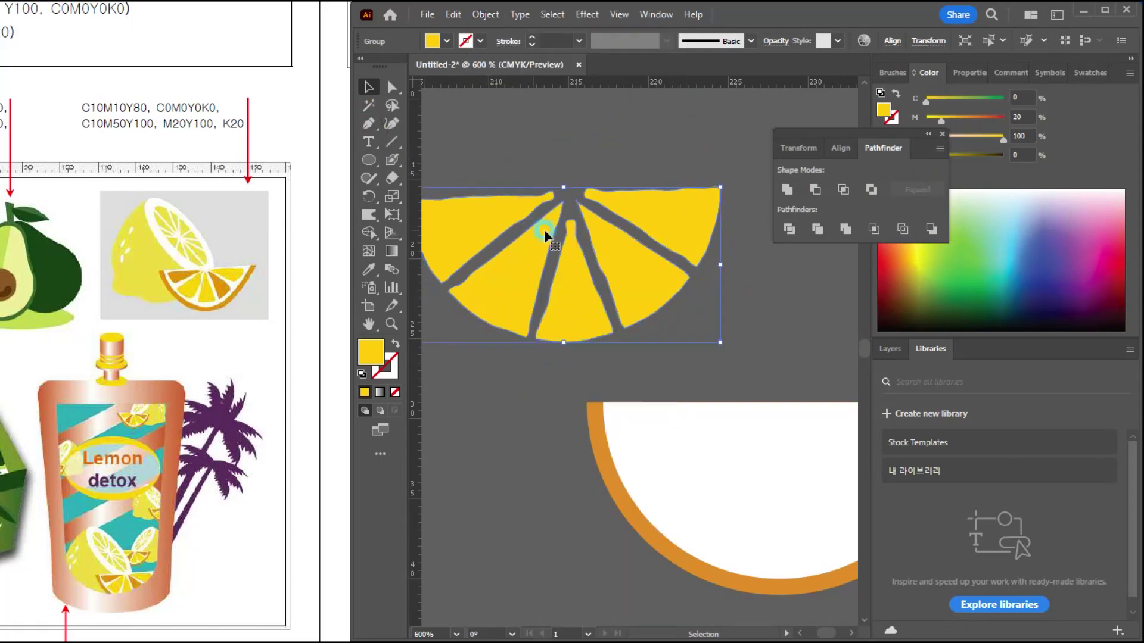
Move the roughened yellow segments onto the white half circle and align them inside the orange rind.
left_click(819, 306)
left_click(665, 248)
scroll(679, 285, "down", 1)
left_click_drag(656, 301, 687, 351)
scroll(684, 352, "up", 2)
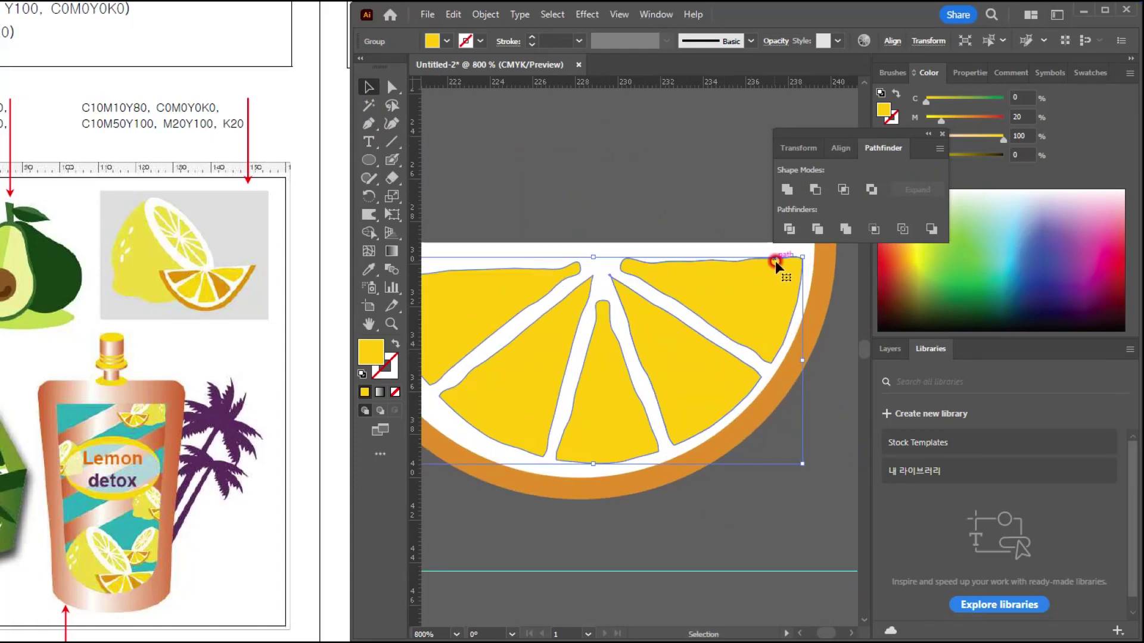
left_click_drag(750, 293, 741, 292)
left_click(751, 485)
scroll(751, 485, "down", 2)
left_click_drag(750, 481, 706, 367)
left_click(665, 321)
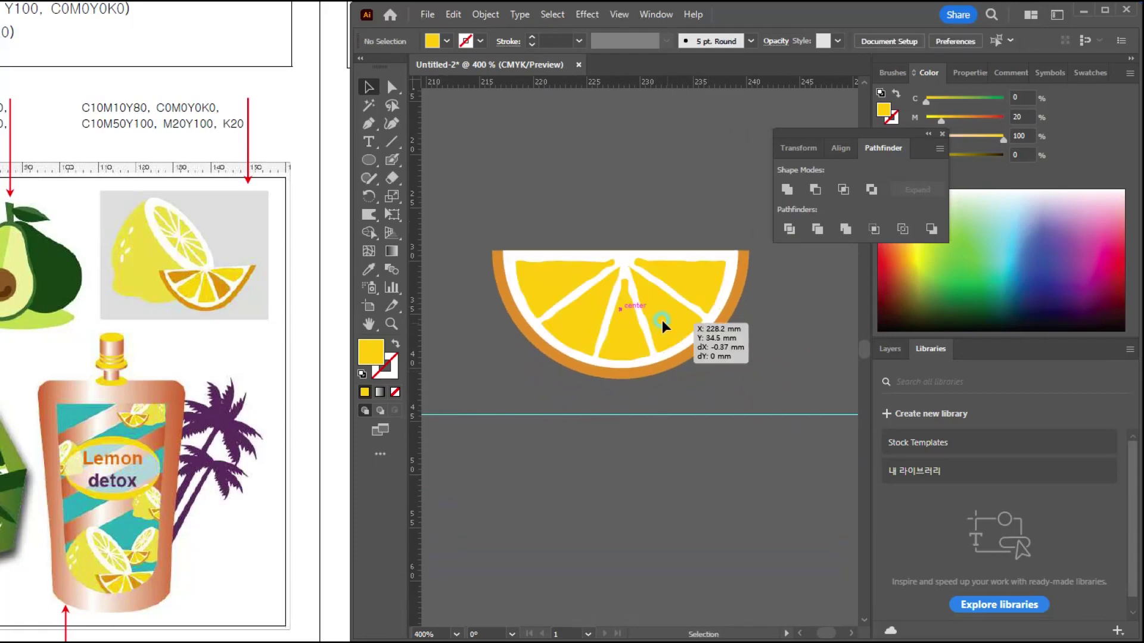
left_click(140, 258)
left_click(332, 299)
Push both curved sides of the whole slice inward with an enlarged Warp brush.
left_click_drag(746, 369, 494, 226)
left_click_drag(618, 306, 605, 266)
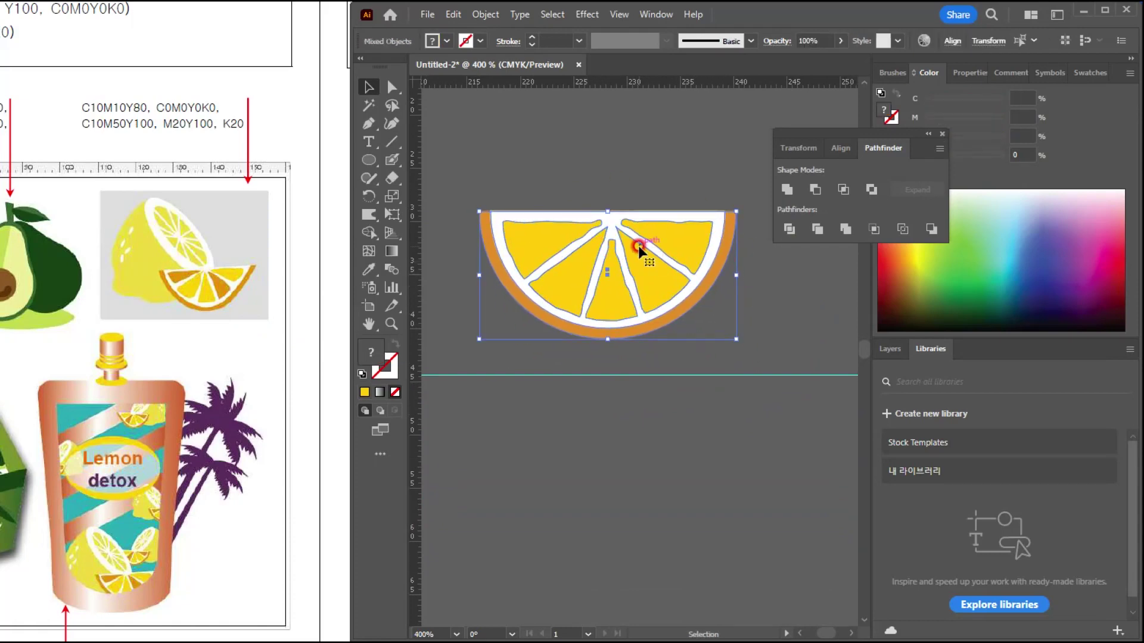
left_click(422, 338)
left_click(370, 216)
scroll(734, 312, "down", 1)
left_click_drag(685, 289, 535, 229)
left_click(642, 397)
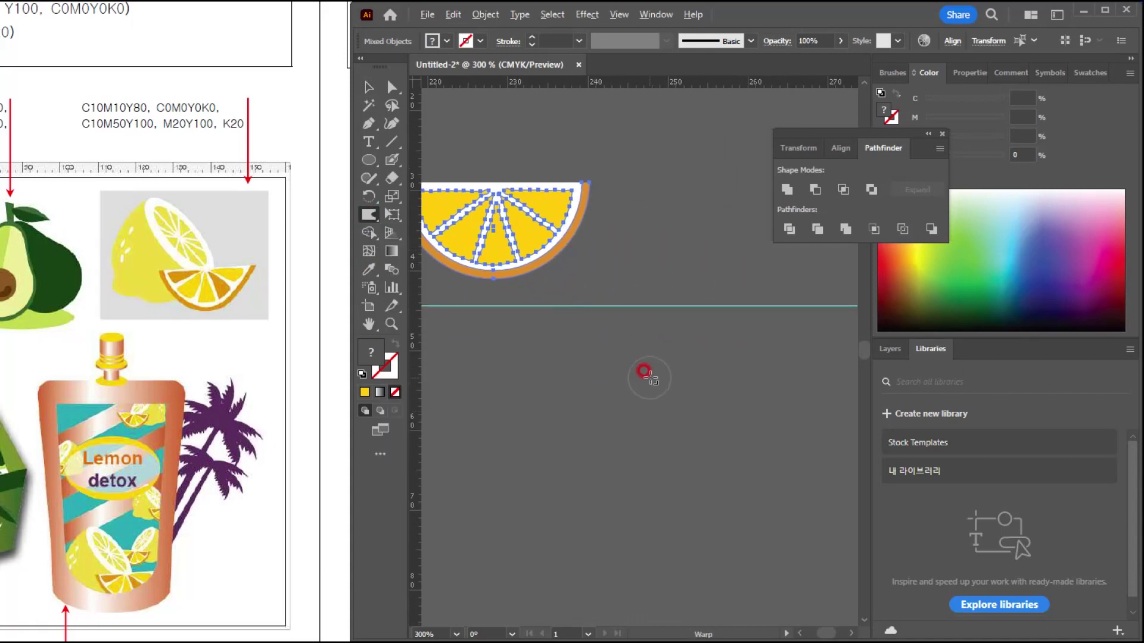
left_click_drag(651, 378, 691, 402, "alt")
mouse_move(664, 265)
left_mouse_down()
mouse_move(749, 316)
mouse_move(670, 320)
mouse_move(691, 312)
left_mouse_up()
key("ctrl+z")
mouse_move(542, 332)
left_mouse_down()
mouse_move(510, 324)
mouse_move(476, 258)
left_mouse_up()
left_click_drag(682, 297, 705, 250)
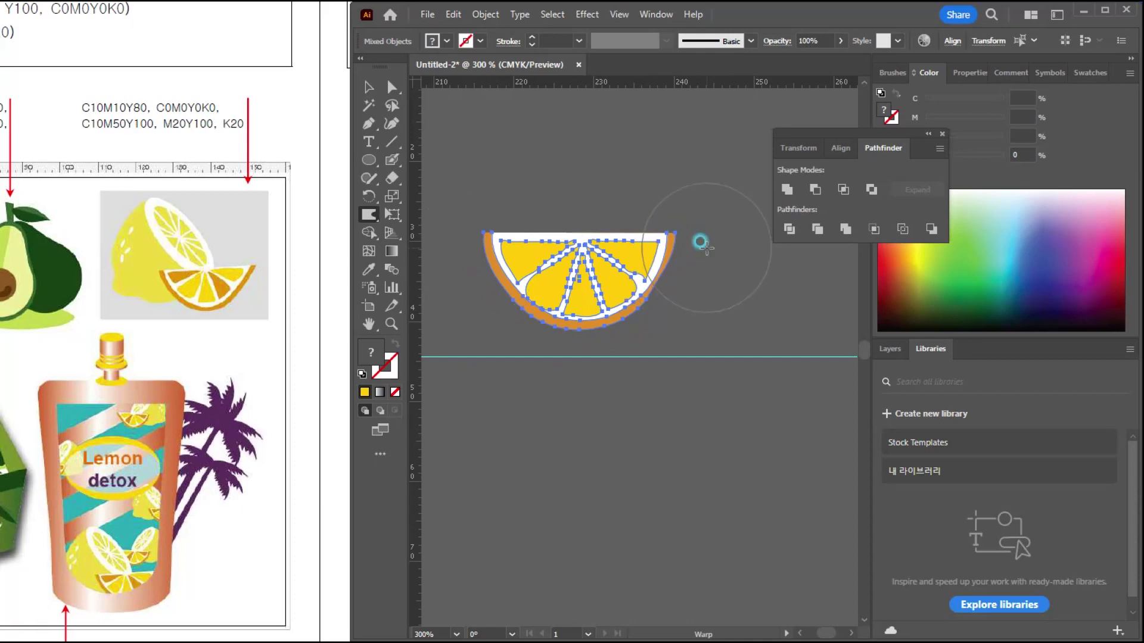
left_click_drag(487, 322, 480, 302)
left_click(583, 338)
Isolate the segment group and shrink the lower-left segment toward its inner tip, clear of the orange rind.
left_click(368, 87)
left_click(540, 223)
scroll(540, 223, "up", 4)
left_click_drag(572, 469, 557, 342)
left_click(561, 366)
double_click(538, 366)
left_click(559, 378)
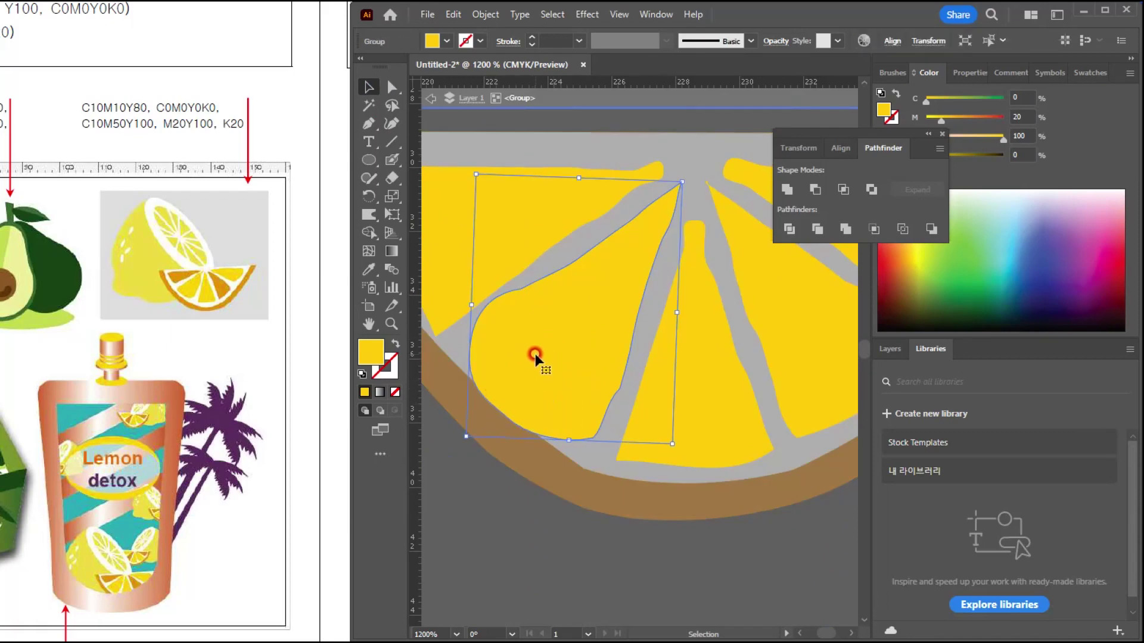
left_click_drag(459, 437, 511, 325)
left_click(483, 360)
double_click(483, 359)
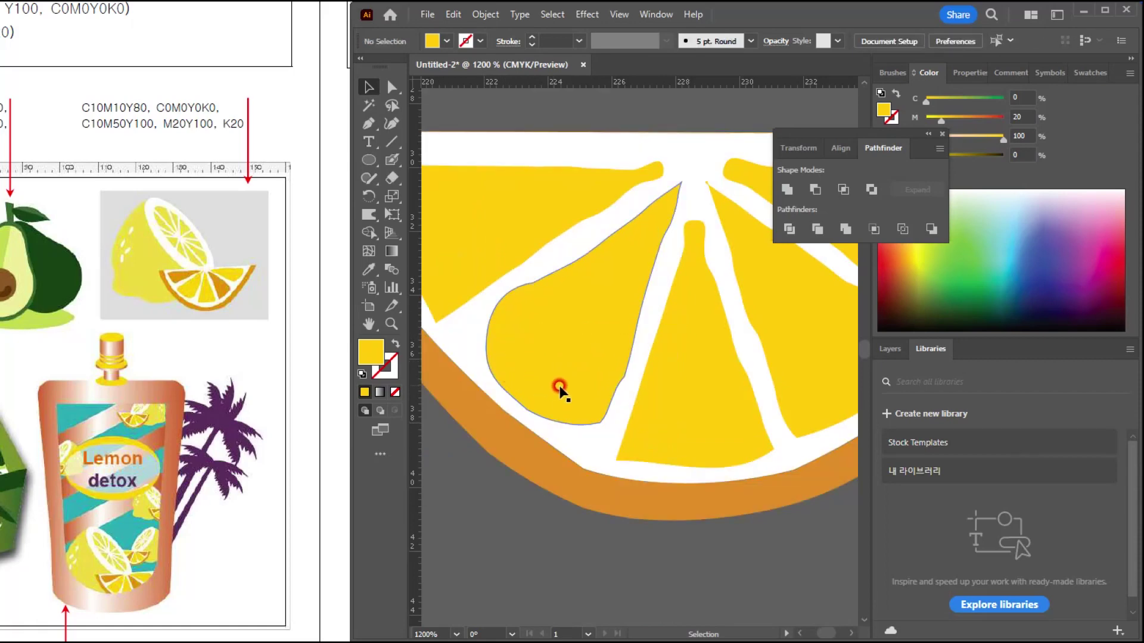
Recolor the leftmost segment and the lower-right segment with the rind's orange C10 M50 Y100 using the Eyedropper.
scroll(573, 387, "down", 5)
left_click_drag(621, 365, 615, 340)
scroll(547, 351, "up", 3)
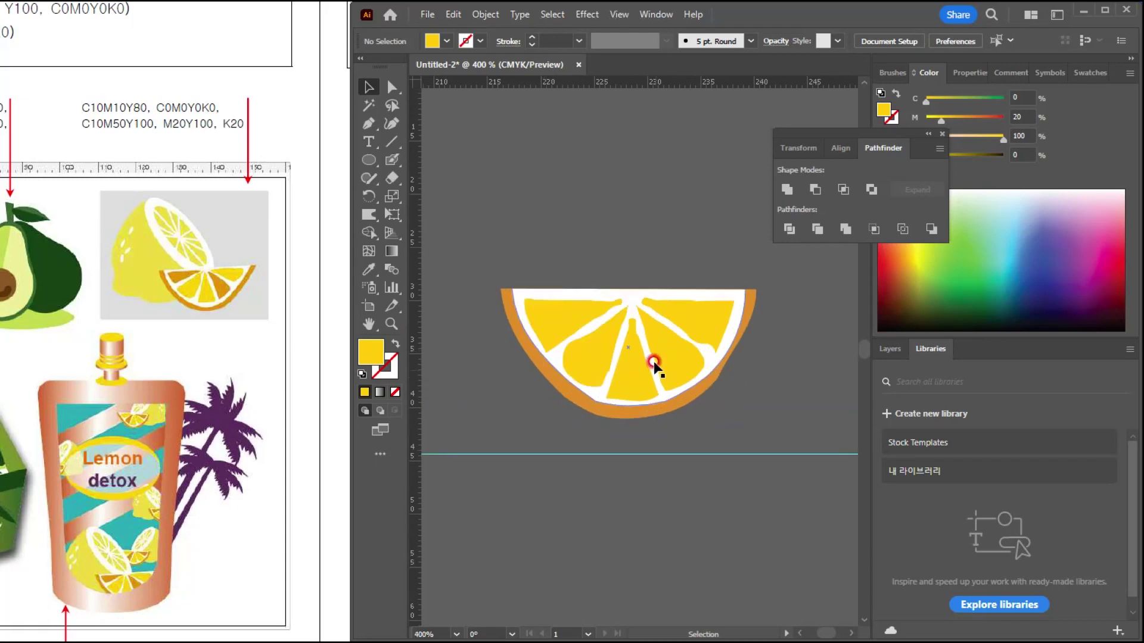
left_click(544, 298)
left_click(392, 87)
left_click(582, 256)
left_click(524, 297)
left_click(620, 316, "shift")
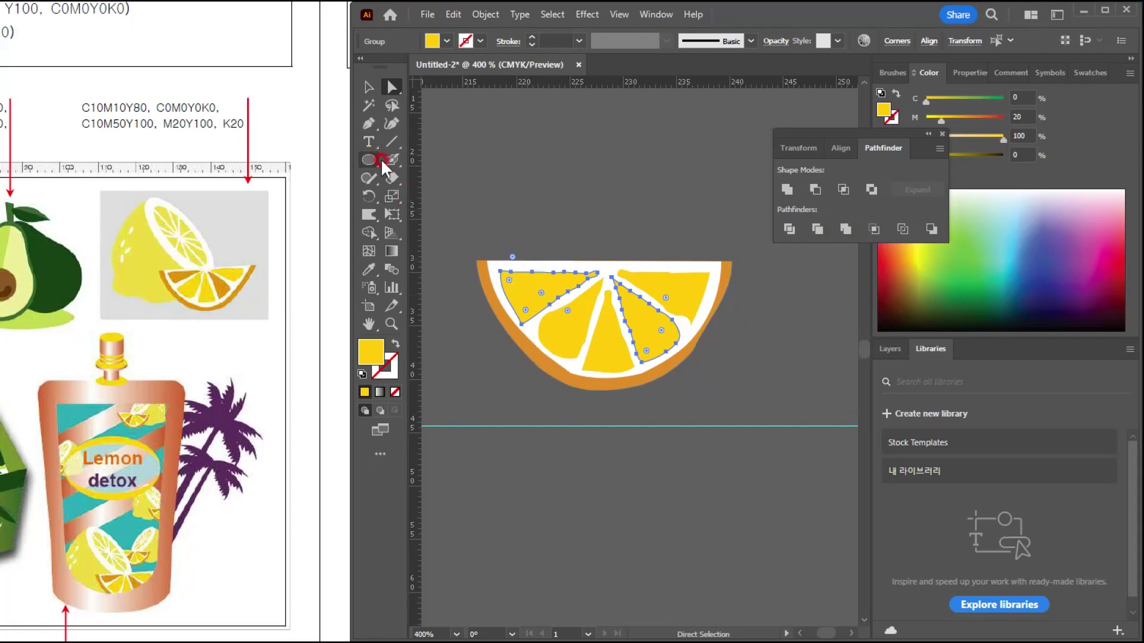
left_click(369, 269)
left_click(596, 356)
left_click(545, 365)
key("v")
left_click(626, 205)
left_click_drag(490, 230, 490, 230)
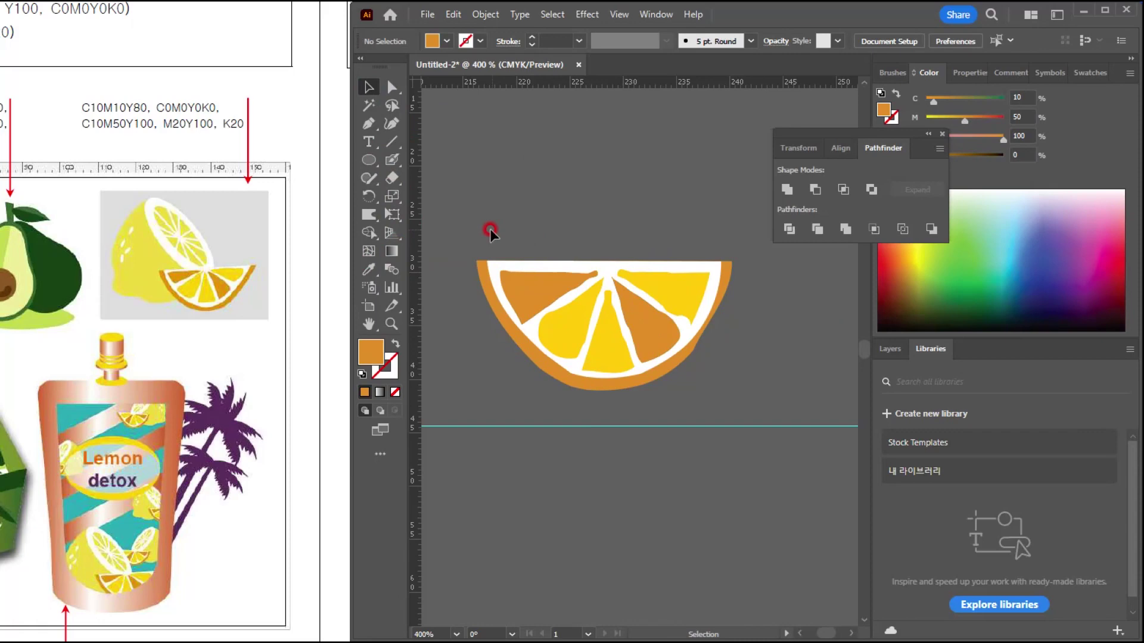
Move the orange slice over the halved lemon's lower-right edge and scale it down to about 20 × 9.6 mm.
left_click(699, 336)
scroll(740, 364, "down", 2)
left_click_drag(559, 377, 629, 395)
left_click_drag(738, 357, 518, 330)
scroll(519, 330, "up", 2)
left_click_drag(564, 352, 623, 333)
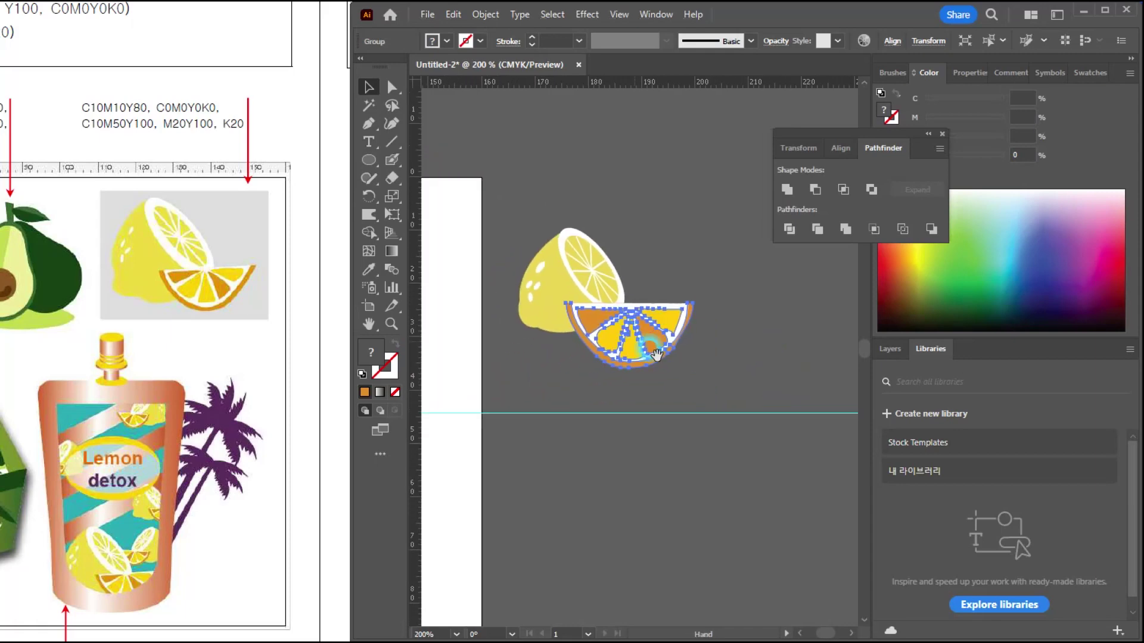
left_click_drag(689, 364, 667, 350)
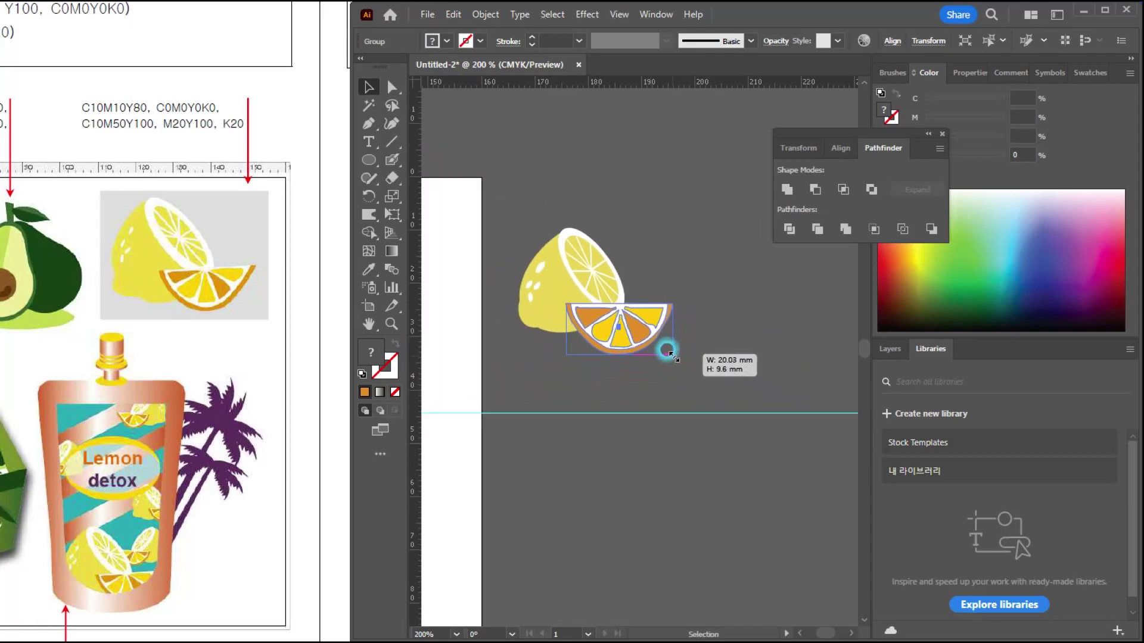
Move the lemon and orange slice onto the artboard beside the avocado and scale them up together.
left_click_drag(679, 242, 576, 350)
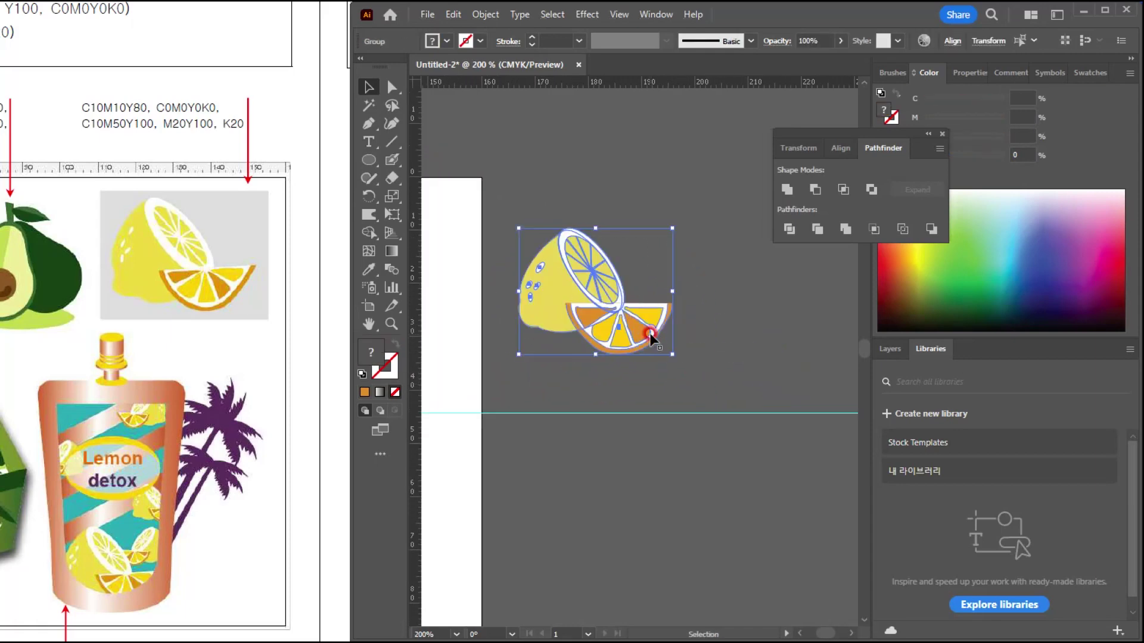
scroll(663, 332, "down", 2)
mouse_move(668, 331)
left_mouse_down()
mouse_move(820, 315)
mouse_move(661, 322)
left_mouse_up()
left_click_drag(700, 278, 724, 253)
scroll(741, 319, "up", 2)
left_click_drag(763, 391, 727, 382)
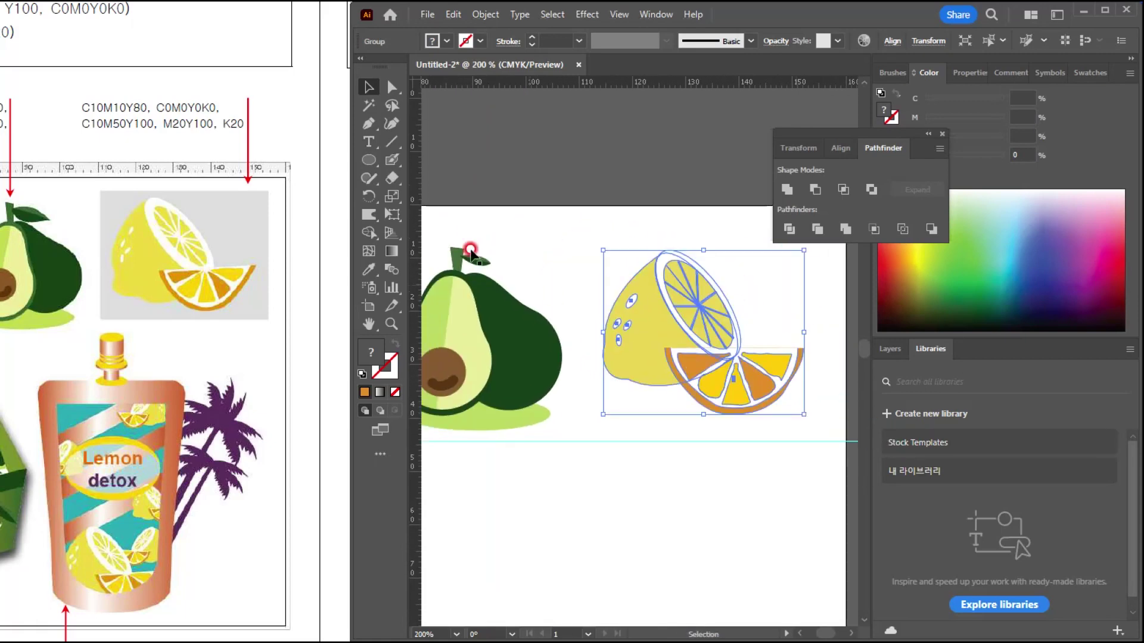
Draw a rectangle about 46 × 38 mm around the lemon and orange slice and fill it with the K=20 gray swatch.
left_click(369, 157)
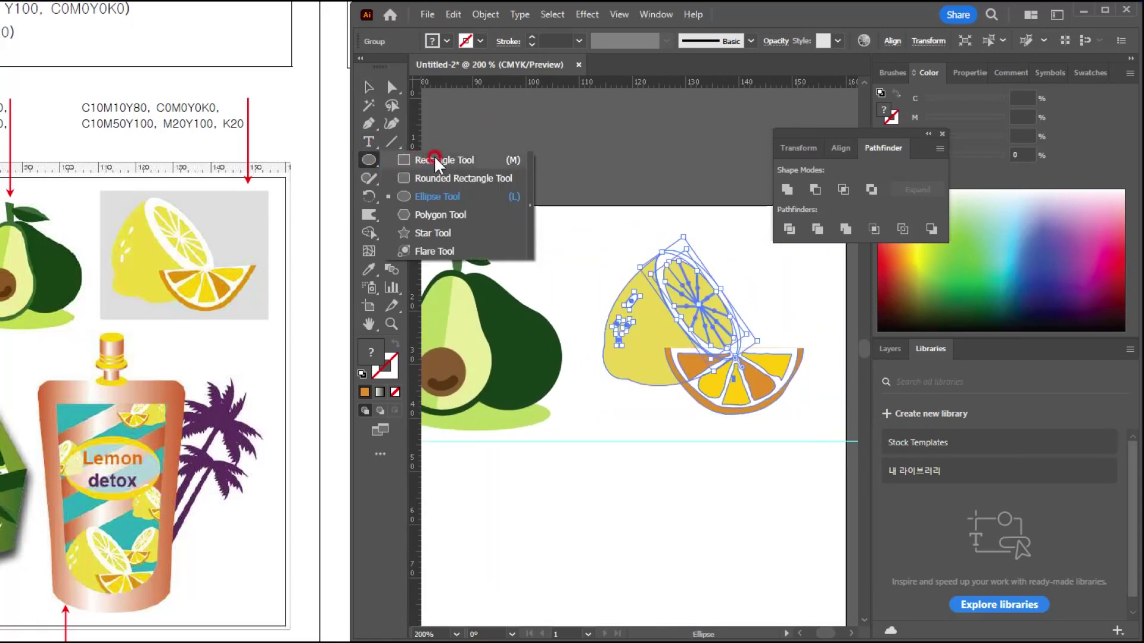
left_click(456, 161)
left_click_drag(632, 310, 522, 256)
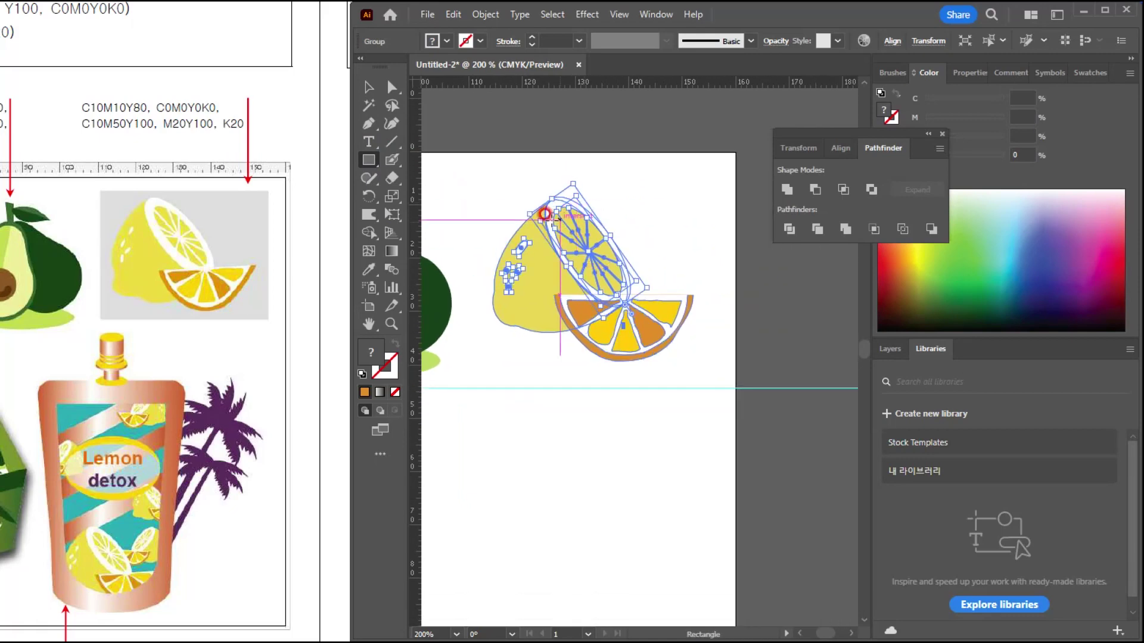
left_click_drag(471, 168, 716, 370)
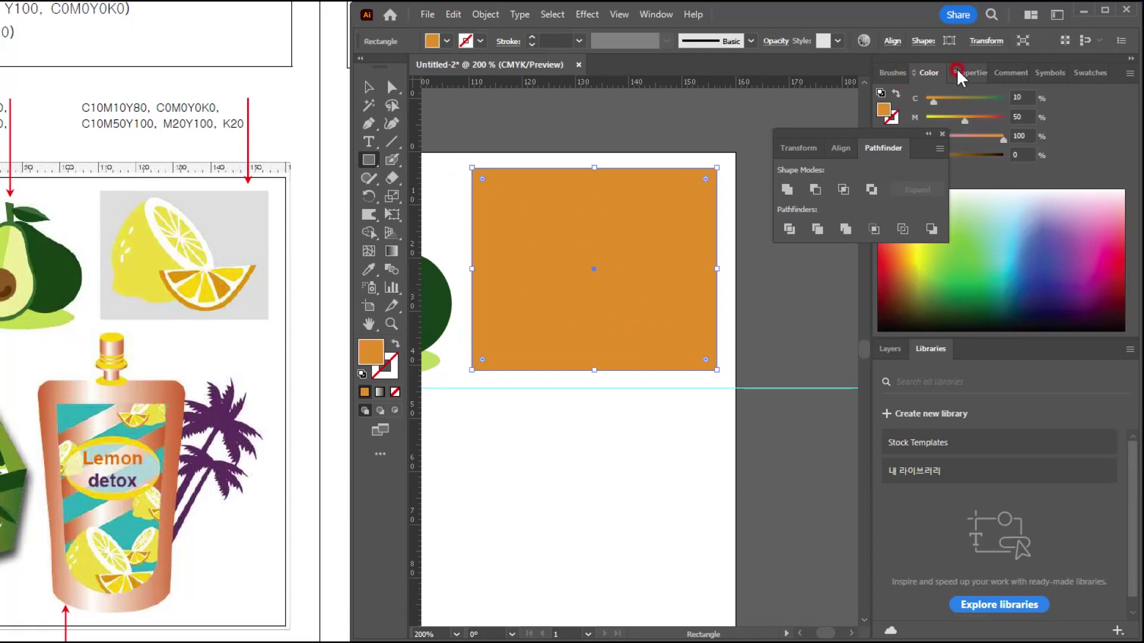
left_click(1084, 71)
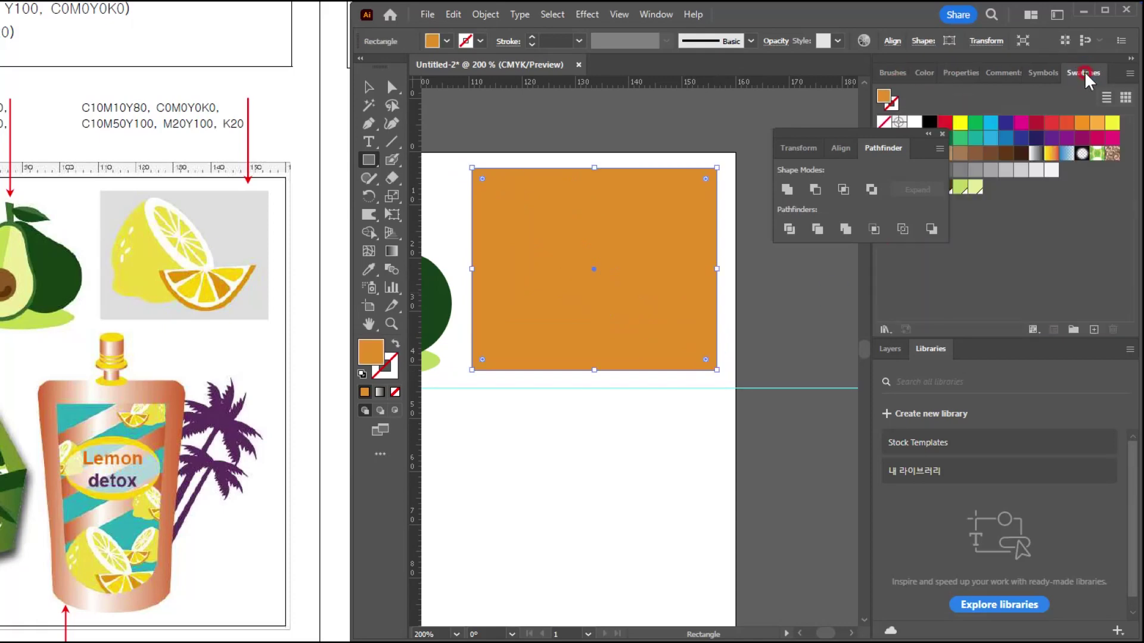
left_click(941, 133)
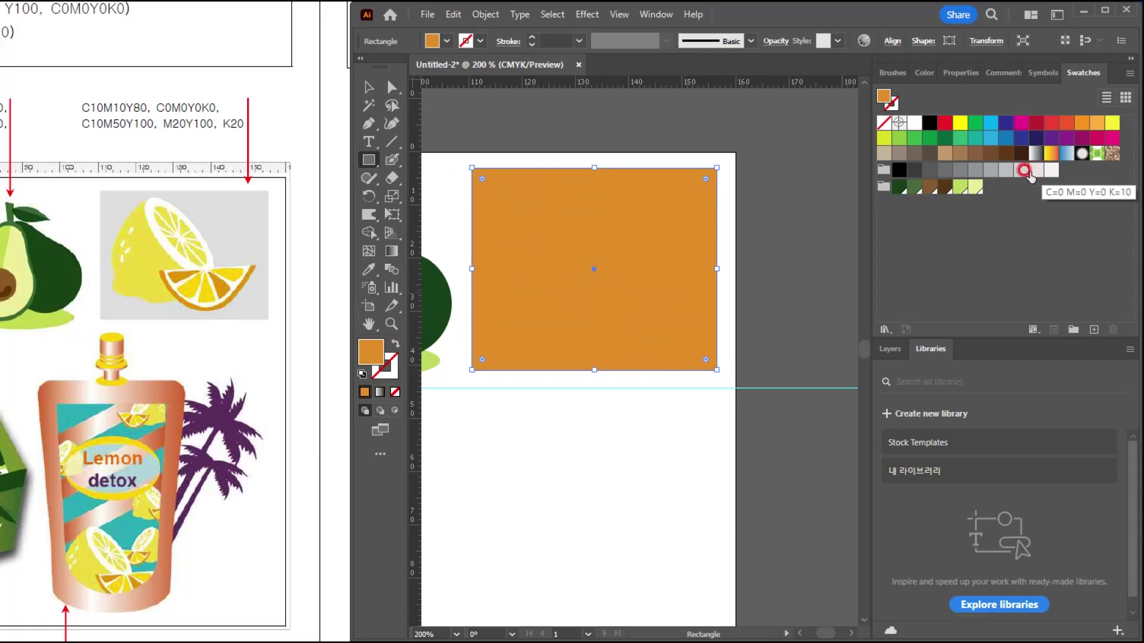
left_click(1021, 172)
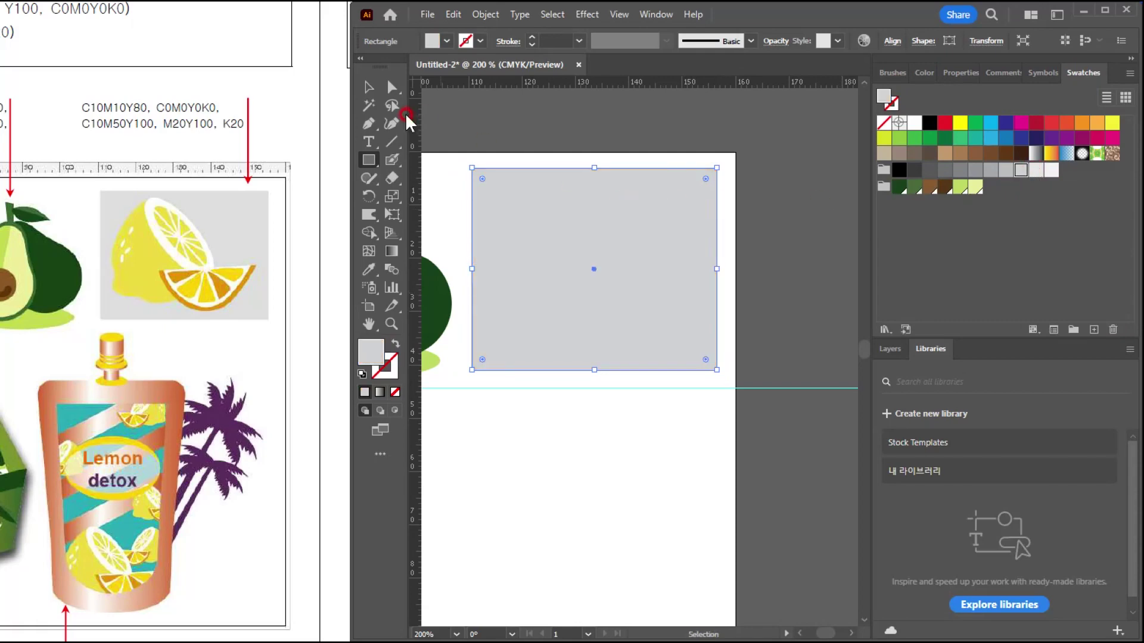
Send the gray rectangle behind the fruit and shrink it slightly from its upper-right corner.
left_click(369, 87)
left_click(654, 211)
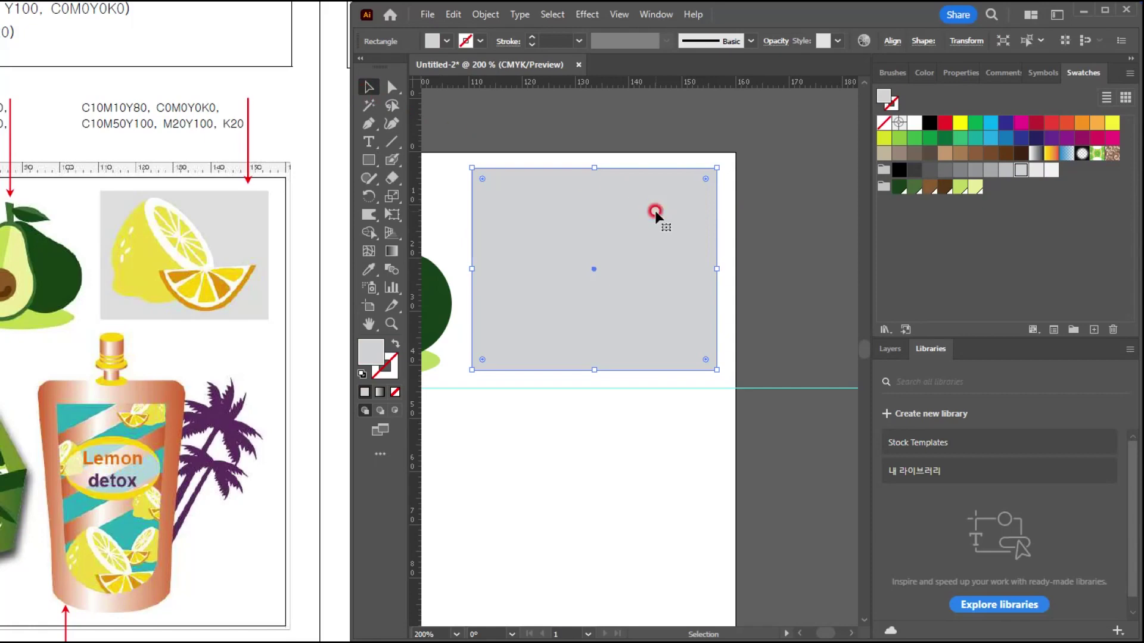
key("ctrl+shift+bracketleft")
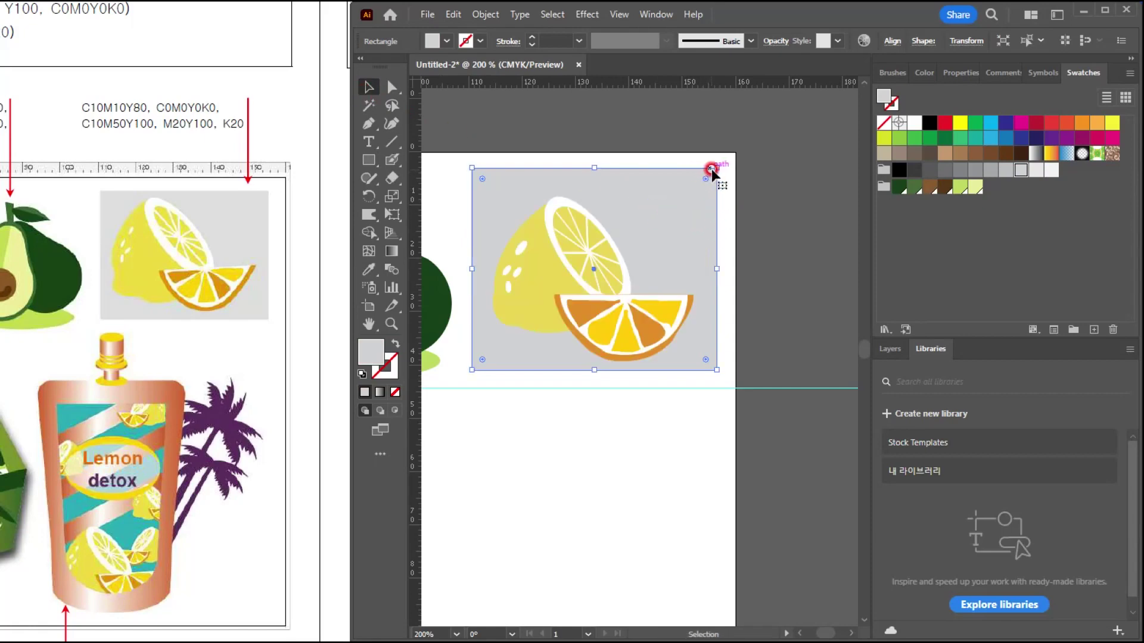
mouse_move(711, 169)
left_mouse_down()
mouse_move(700, 171)
mouse_move(706, 182)
left_mouse_up()
left_click(723, 245)
Examine the avocado box, its position on the rulers and its color notes in the reference sheet.
scroll(717, 250, "down", 2)
left_click_drag(598, 388, 767, 331)
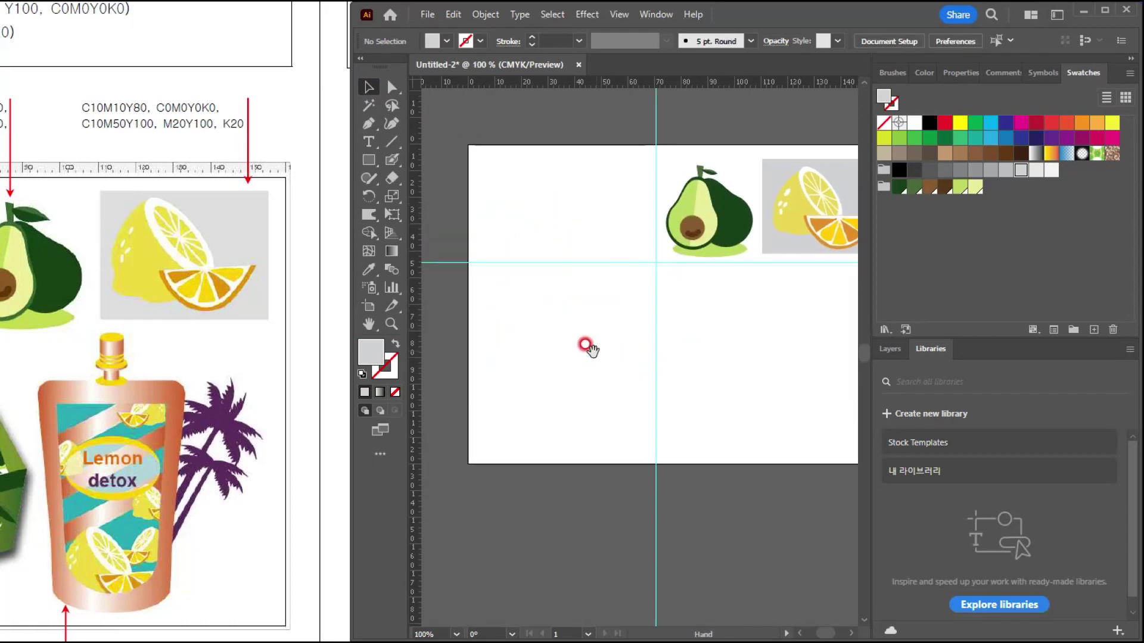
left_click_drag(591, 345, 599, 341)
left_click(136, 301)
left_click_drag(109, 411, 475, 327)
left_click_drag(359, 370, 346, 347)
mouse_move(363, 275)
left_mouse_down()
mouse_move(414, 506)
mouse_move(429, 518)
mouse_move(352, 280)
left_mouse_up()
left_click(746, 360)
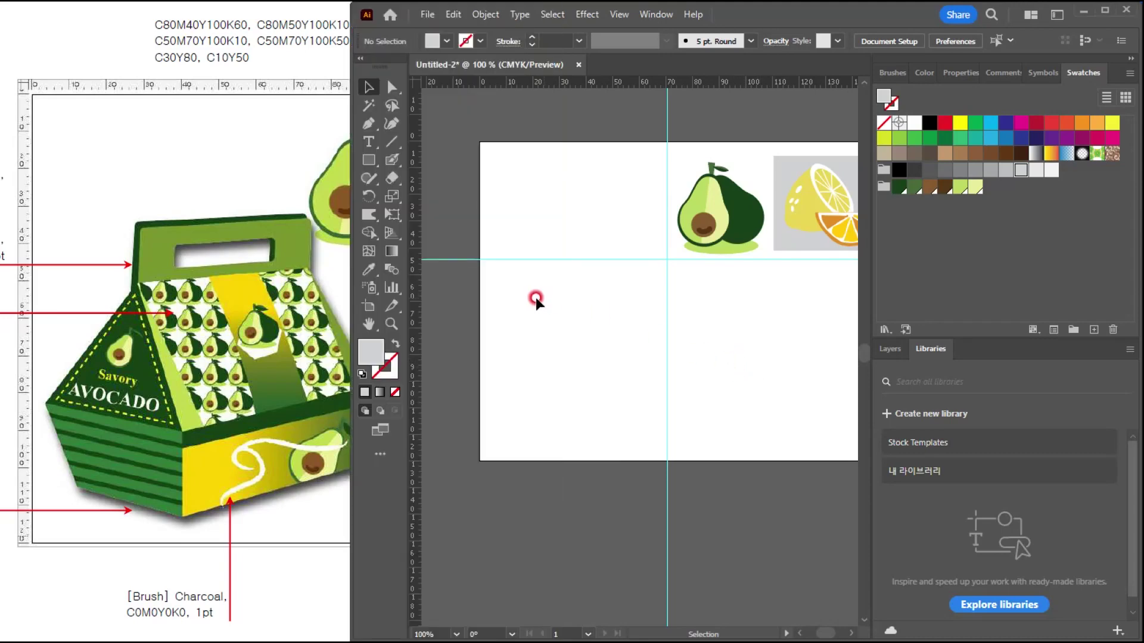
left_click(308, 243)
key("ctrl+minus")
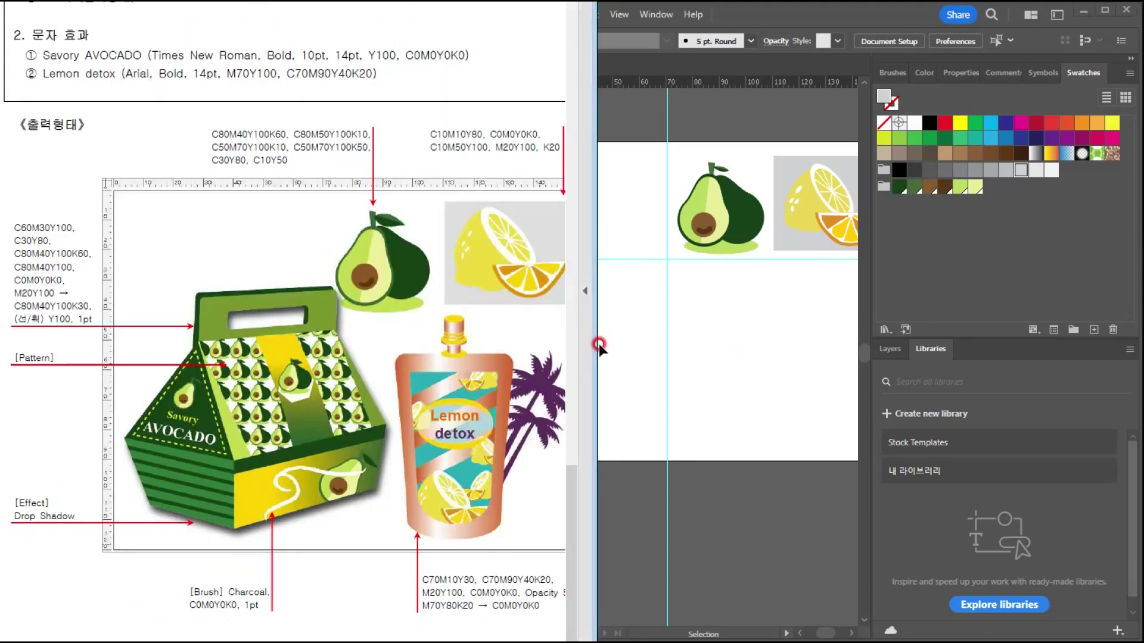
left_click(736, 342)
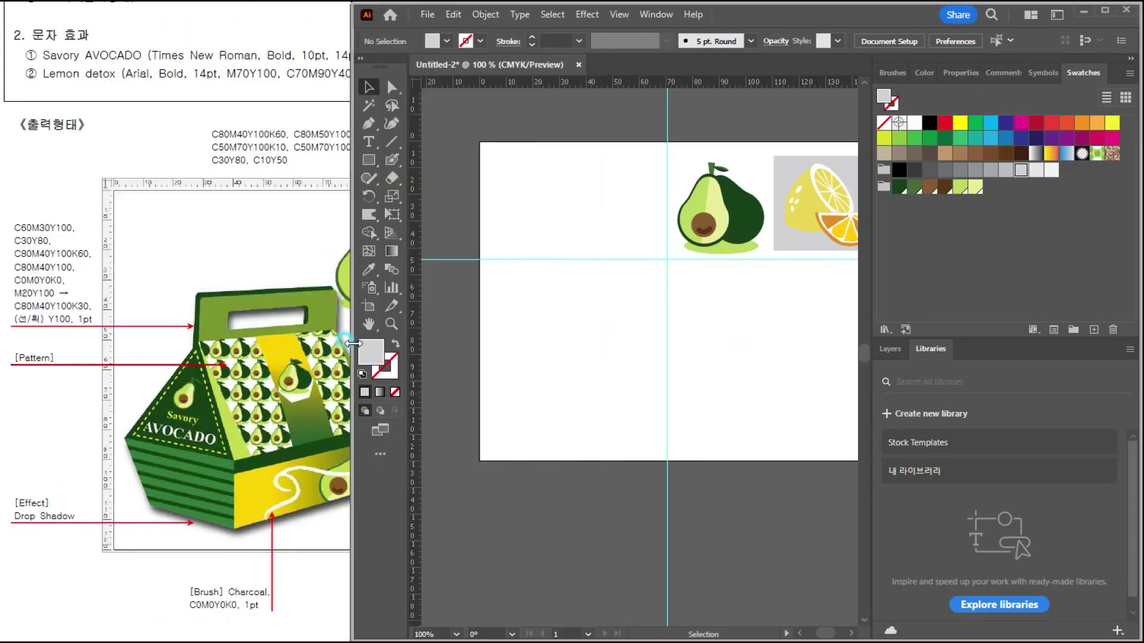
left_click(88, 317)
left_click(37, 292)
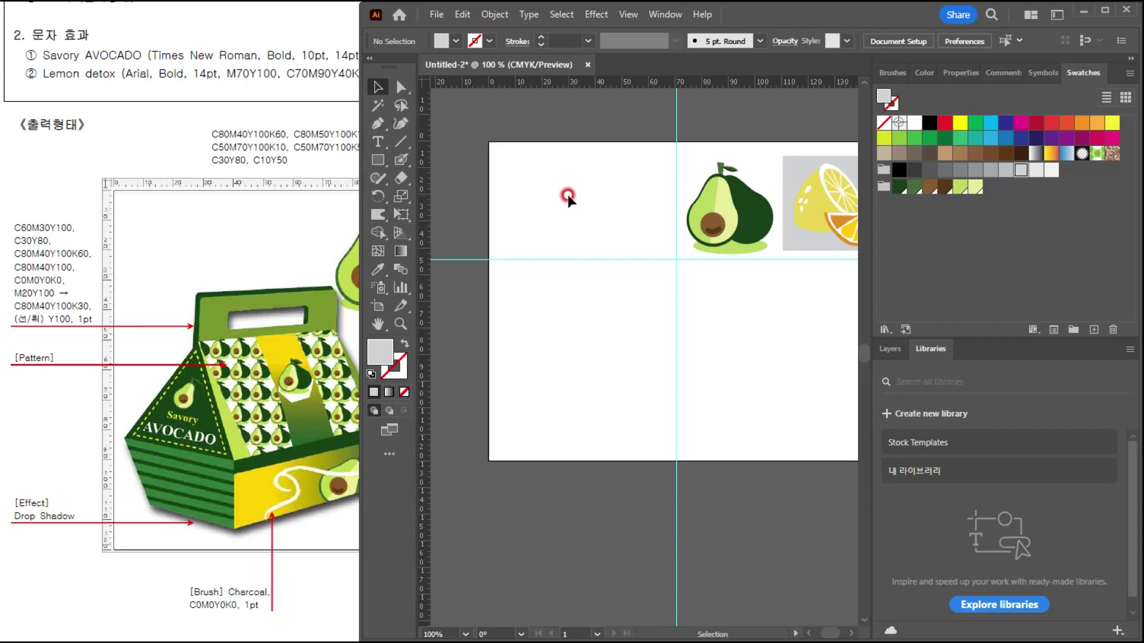
Delete the horizontal guide and move the vertical guide to about 90 mm on the ruler.
left_click_drag(567, 296, 604, 270)
key("Delete")
left_click(271, 265)
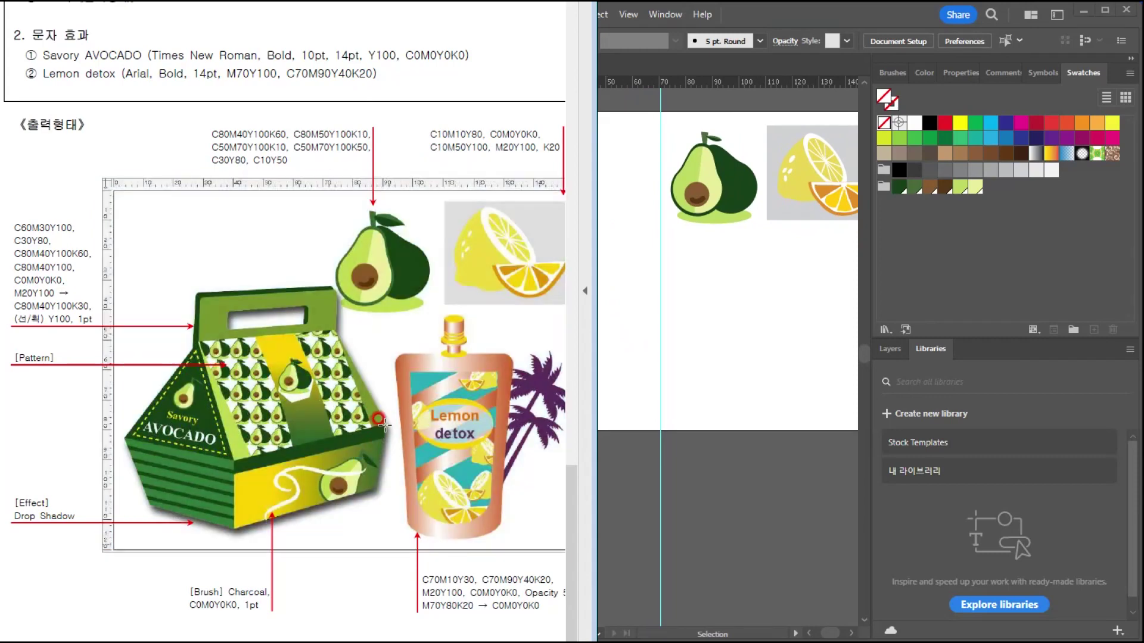
left_click(661, 319)
left_click_drag(662, 340, 714, 349)
left_click(611, 365)
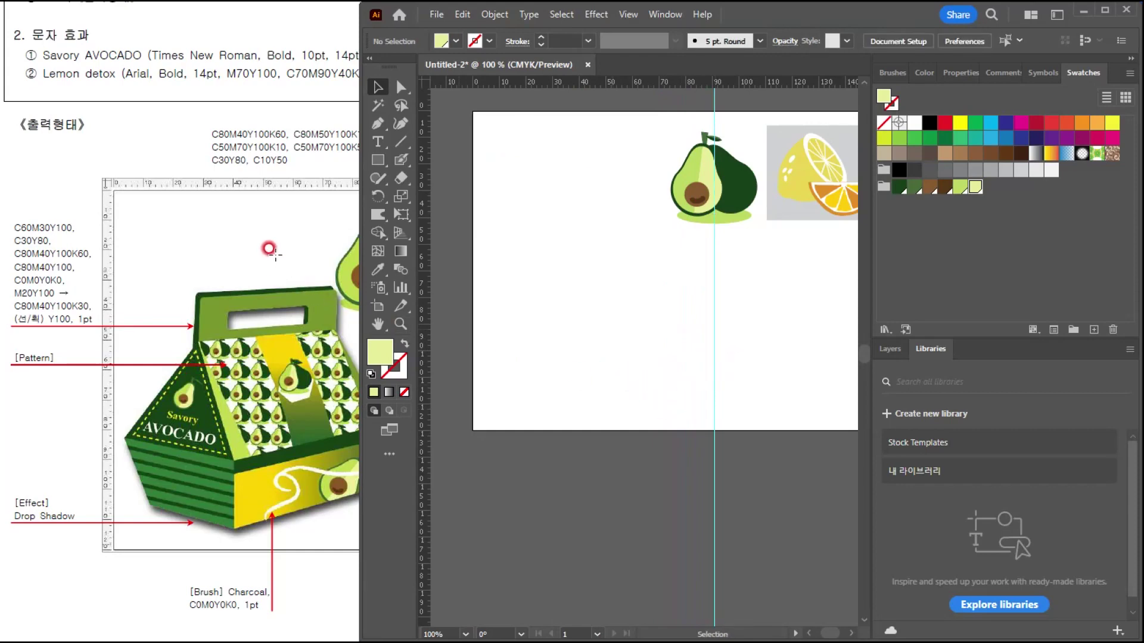
left_click(623, 13)
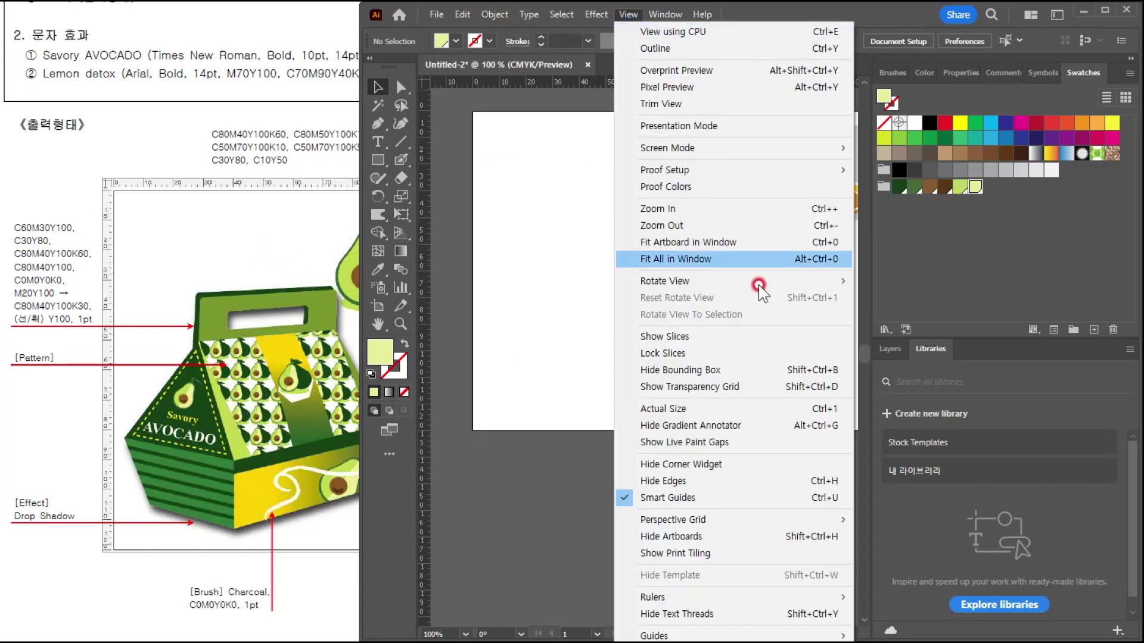
mouse_move(783, 634)
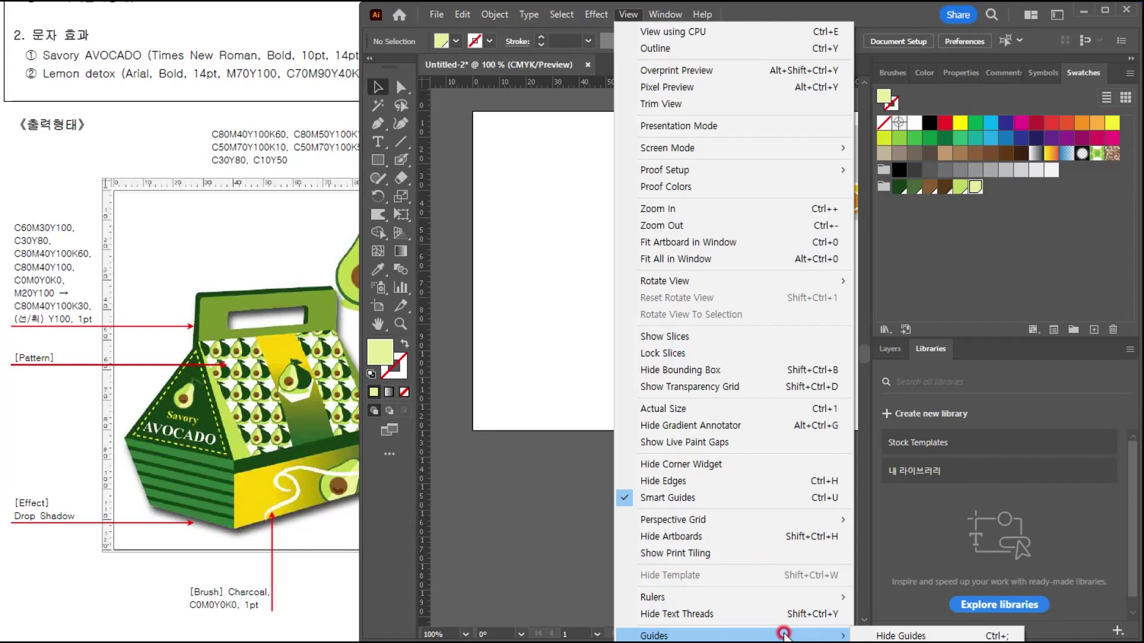
left_click(524, 255)
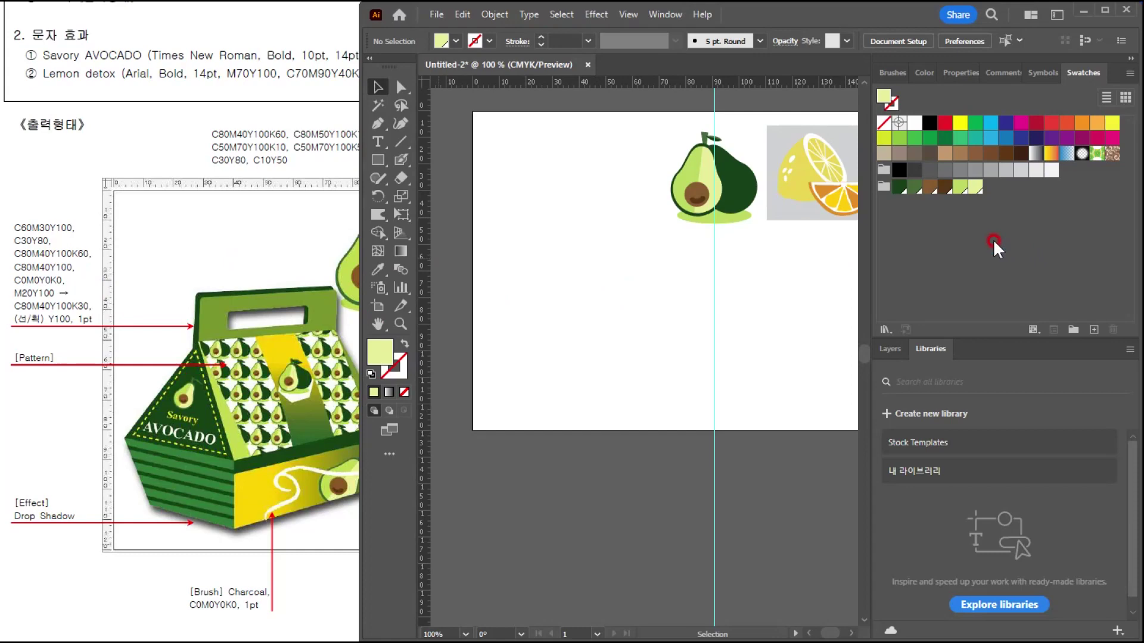
Create a new color group and add a global CMYK process swatch of C=60 M=30 Y=100 K=0 to it.
left_click(1072, 329)
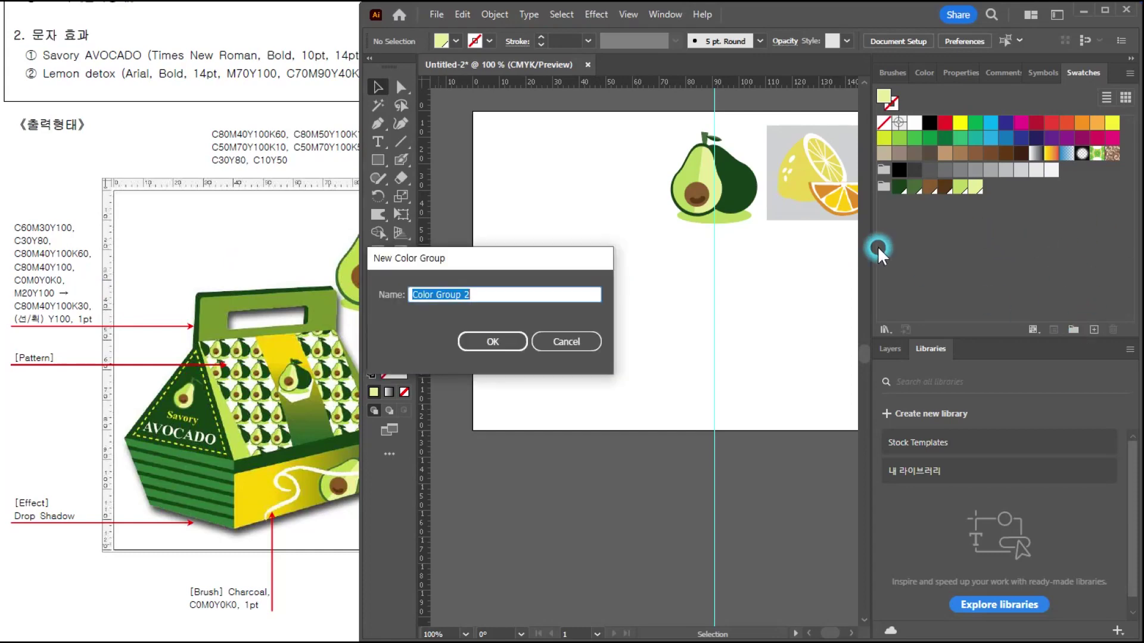
left_click(486, 332)
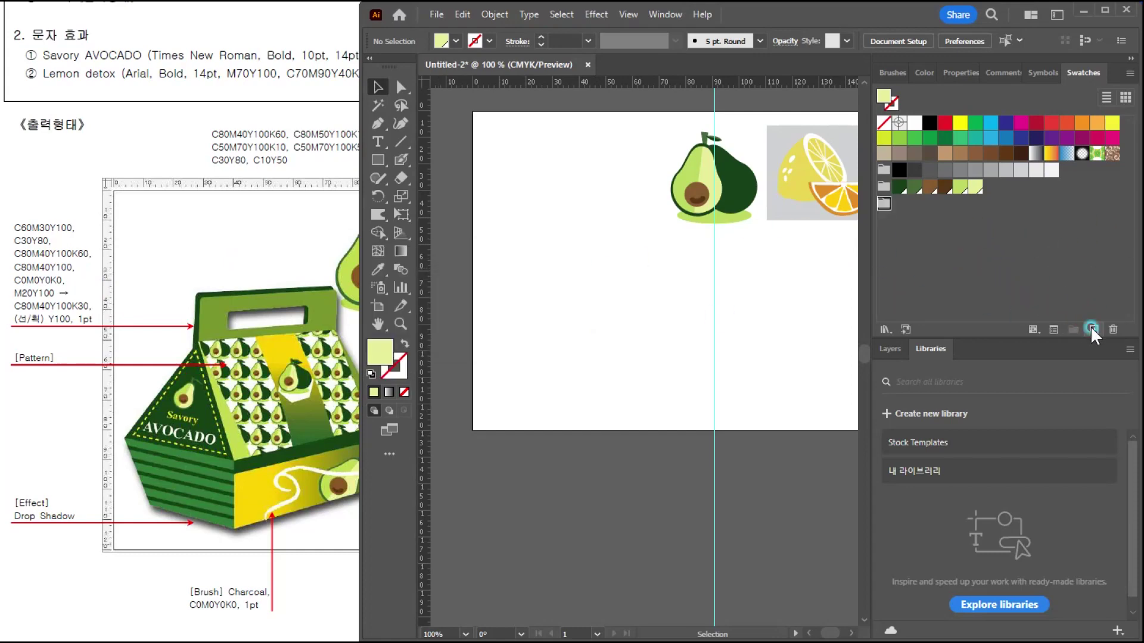
left_click(1092, 328)
left_click(552, 282)
double_click(553, 281)
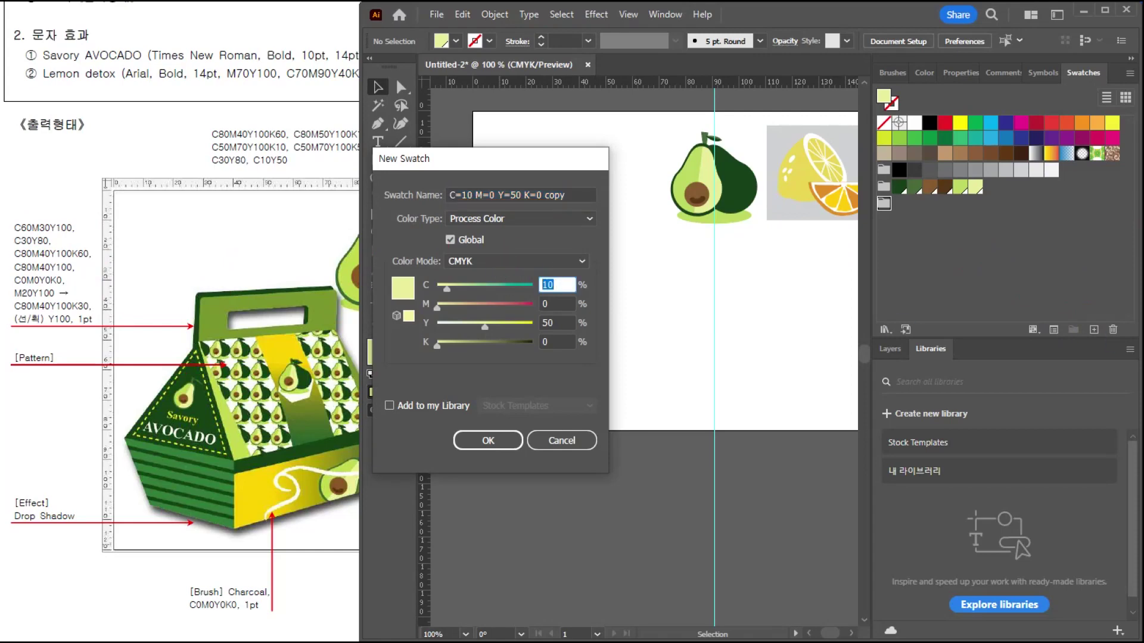
type("60")
key("Tab")
type("30")
key("Tab")
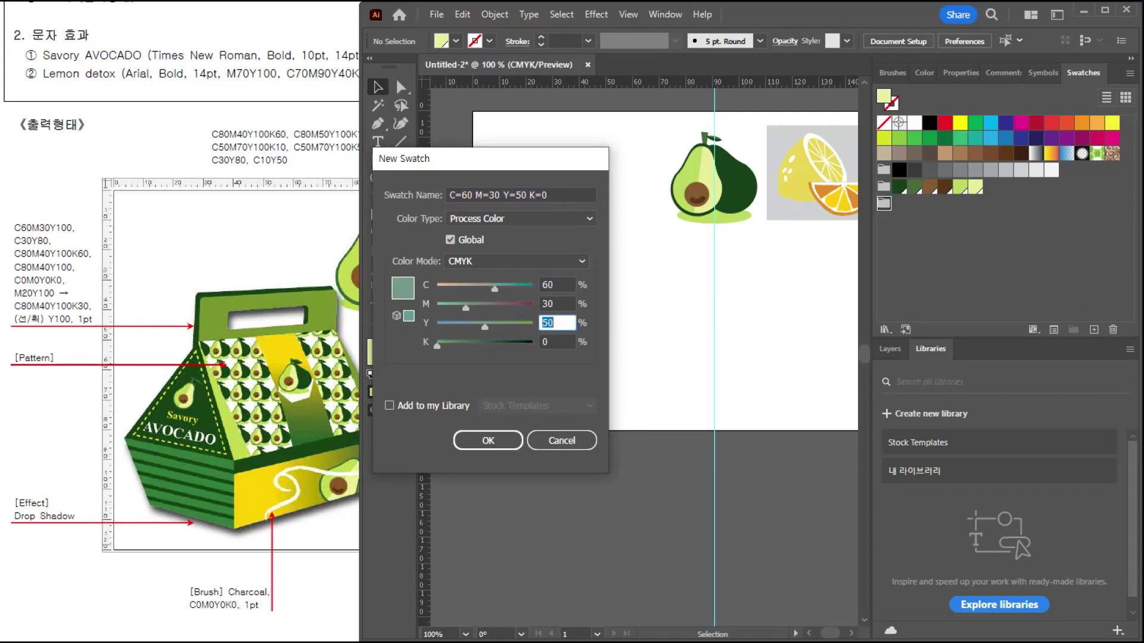
type("100")
key("Return")
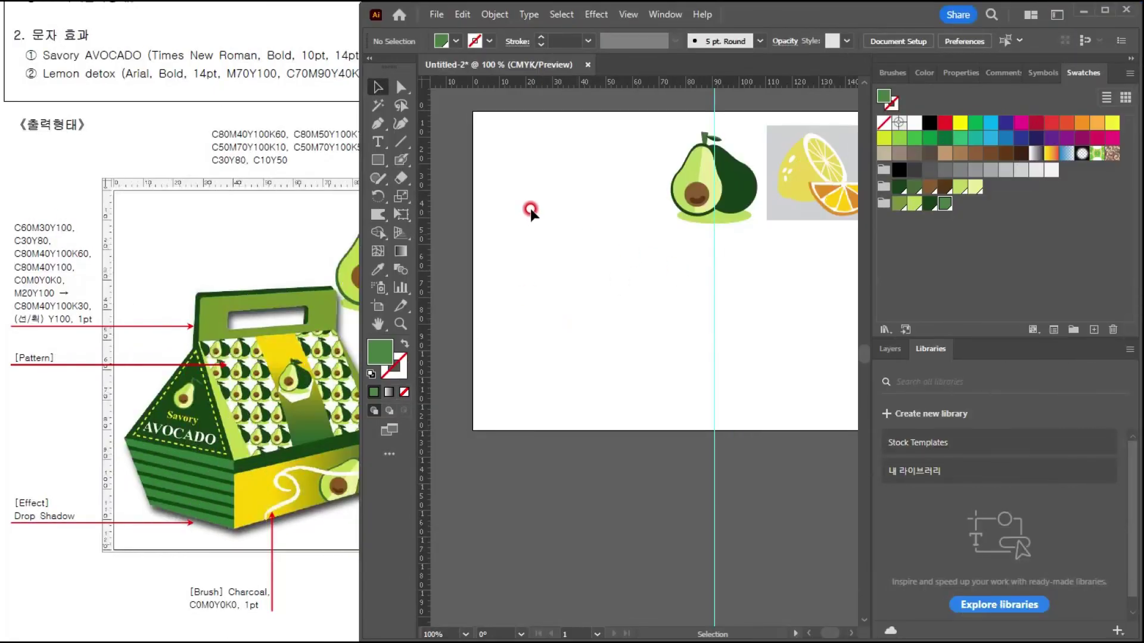
Check the box shape in the reference, and draw a green rectangle about 32 × 23 mm in the artboard's lower-left area.
left_click(311, 196)
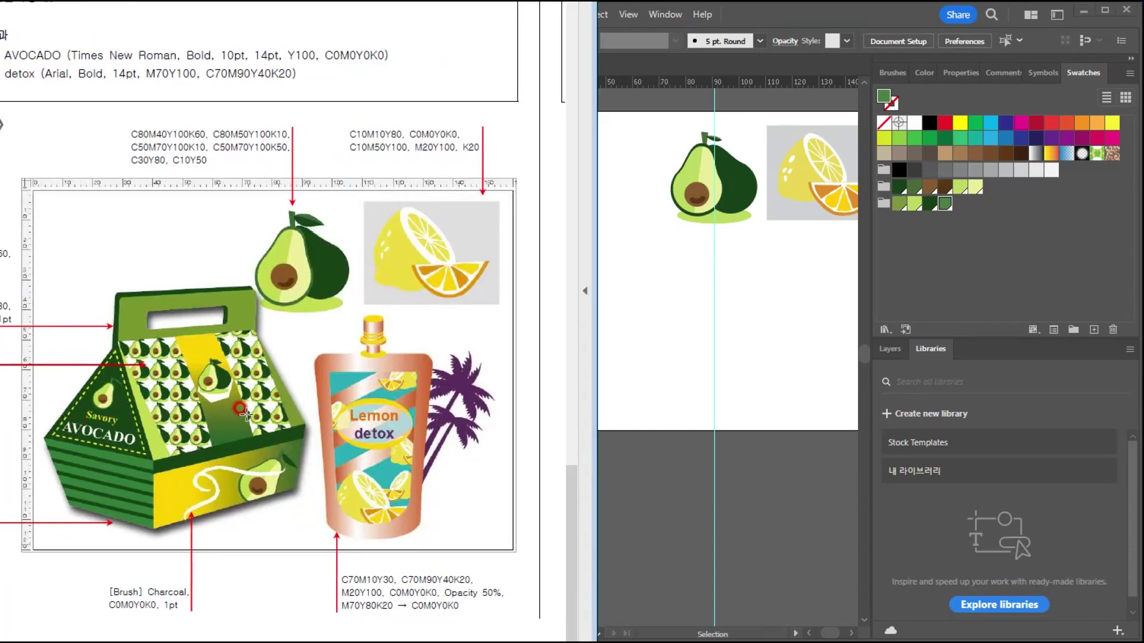
left_click(661, 339)
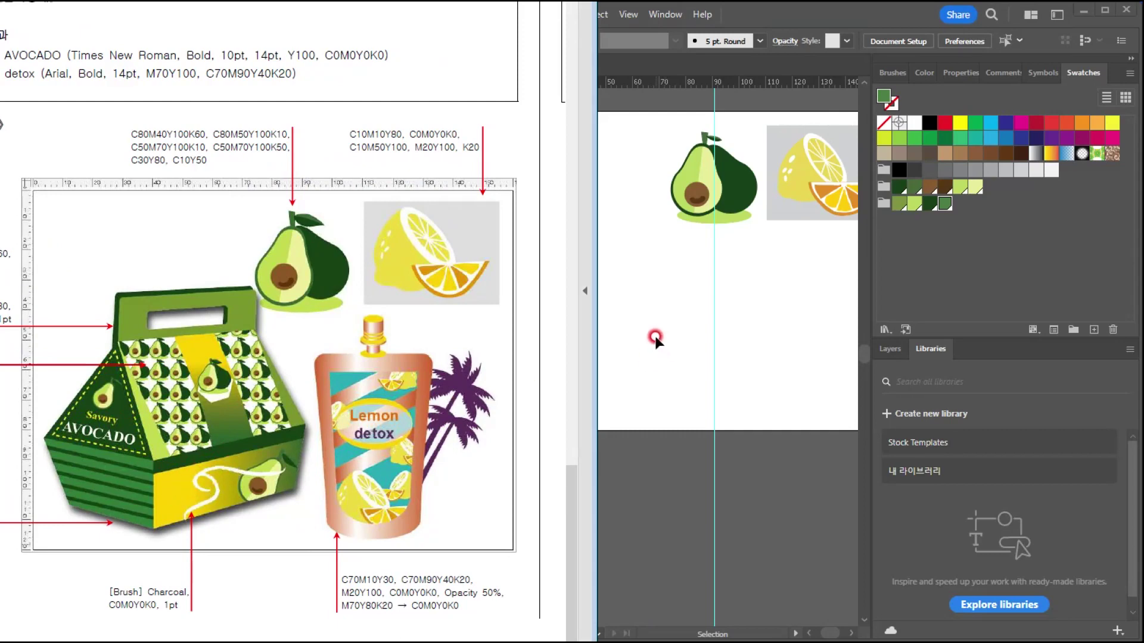
left_click(18, 486)
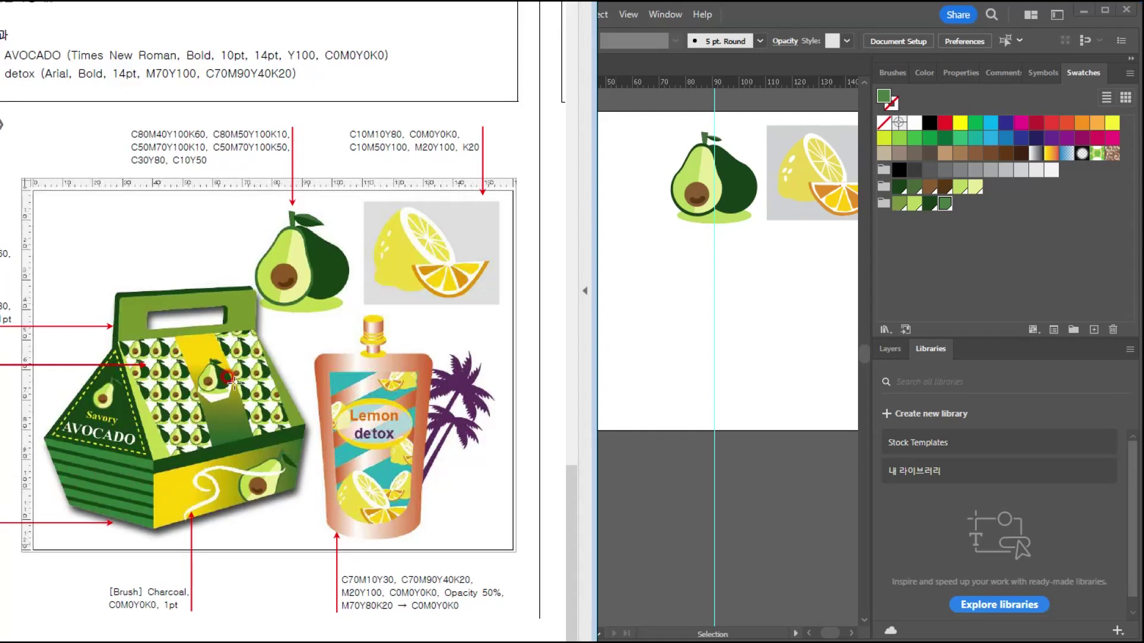
left_click(677, 302)
key("m")
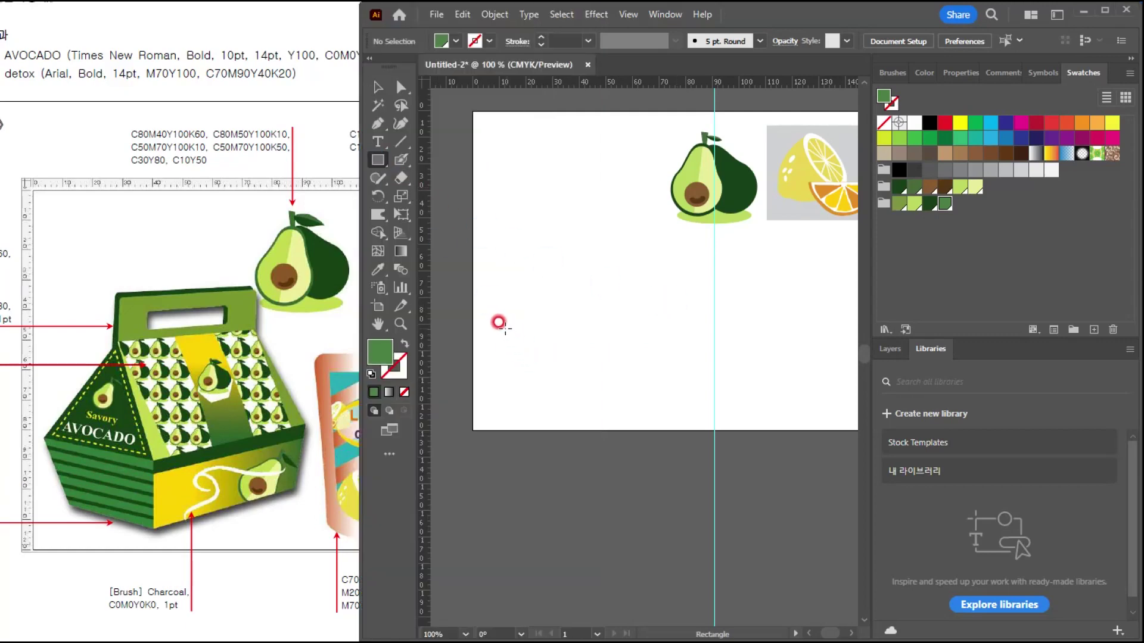
left_click_drag(499, 327, 585, 388)
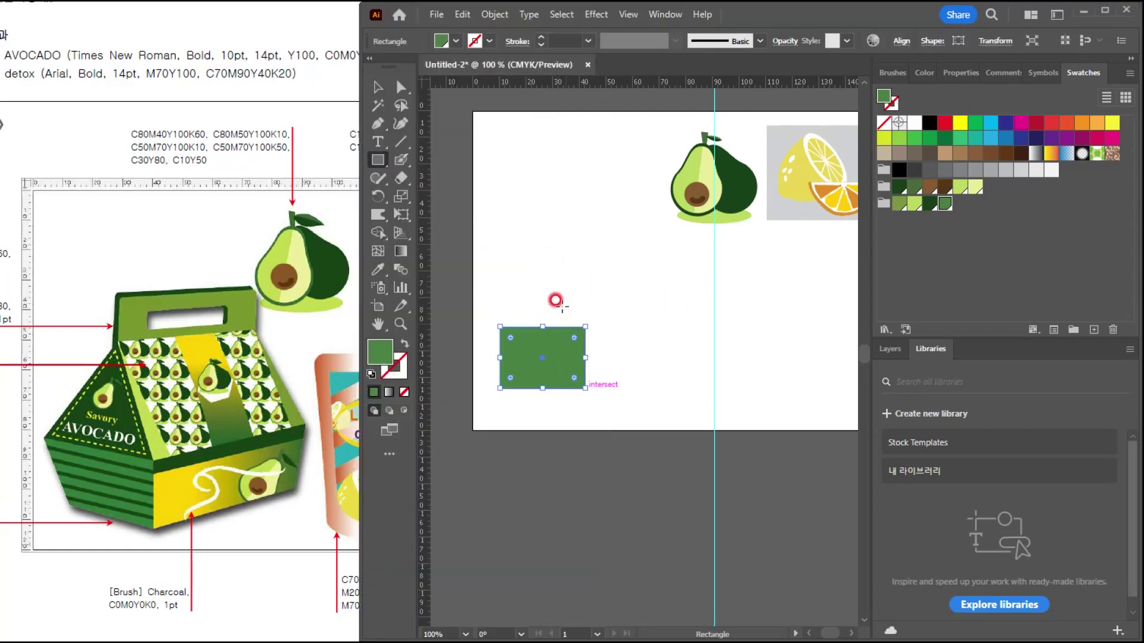
Copy the green rectangle flush against its right edge and fill the copy with the light-green swatch of the new color group.
left_click(376, 88)
left_click_drag(524, 358, 618, 393)
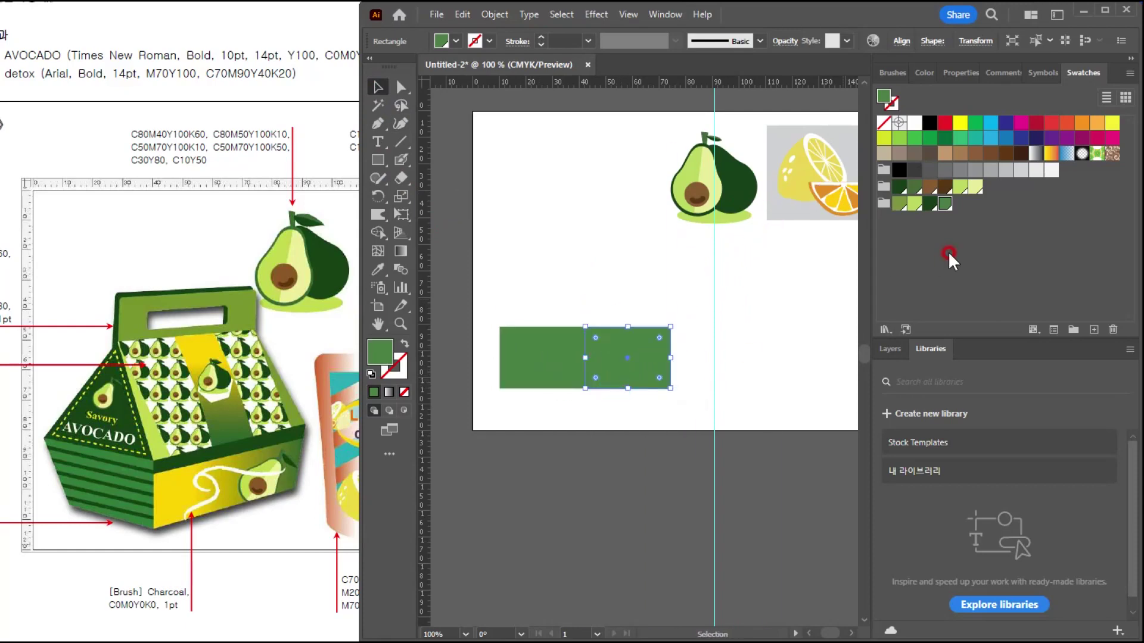
left_click(915, 203)
Copy the light-green rectangle directly above itself and fill the lower one with the olive C=60 M=30 Y=100 swatch.
left_click_drag(649, 362, 657, 301)
left_click(652, 362)
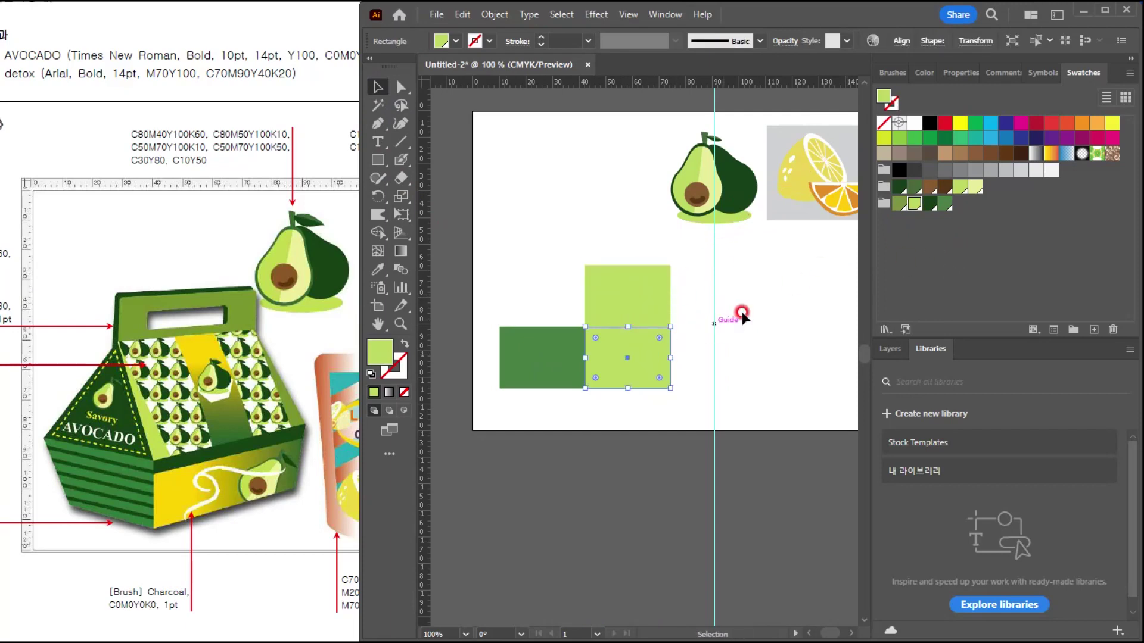
left_click(897, 203)
left_click(727, 307)
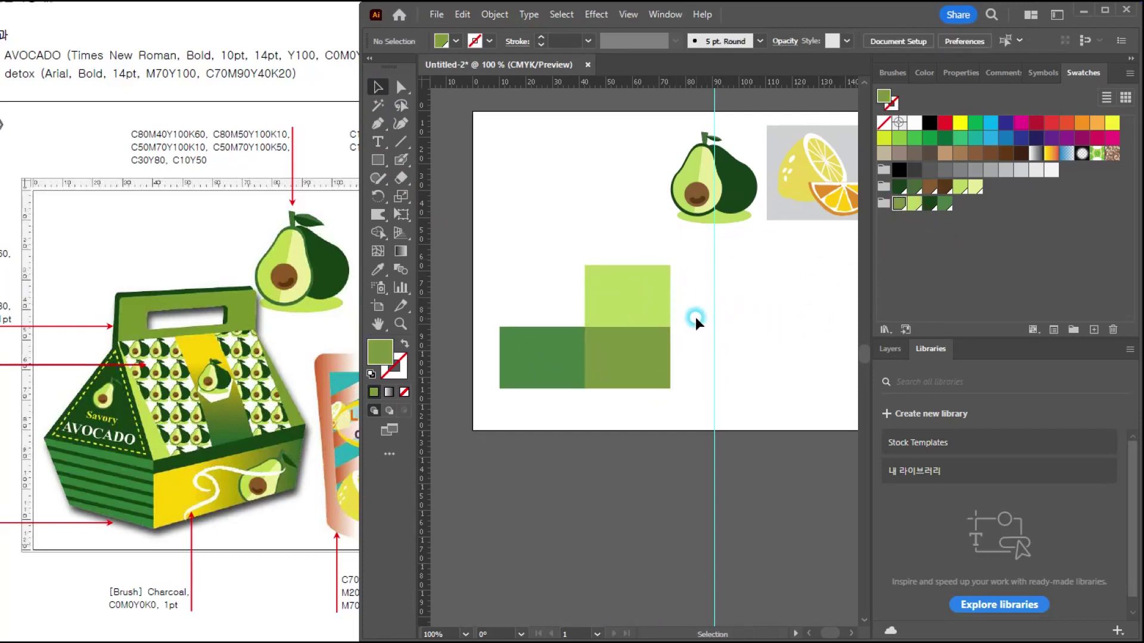
Move the olive panel's two right corners outward and up, and lower the corner where all three panels meet.
scroll(572, 328, "up", 1)
key("space")
left_click_drag(606, 331, 616, 301)
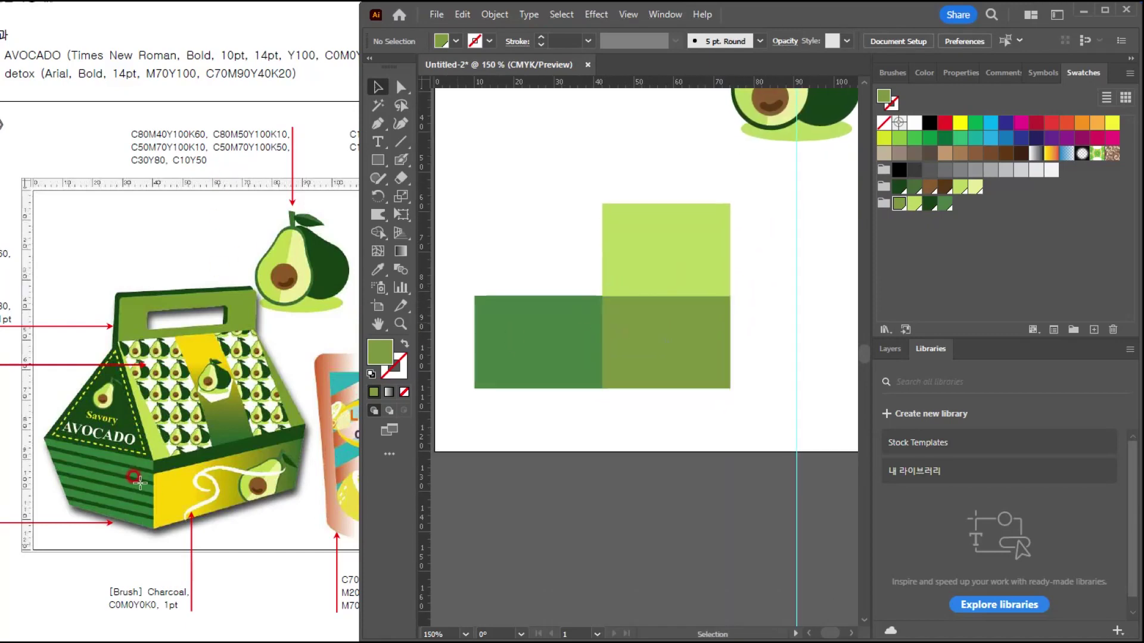
left_click(412, 85)
left_click(577, 173)
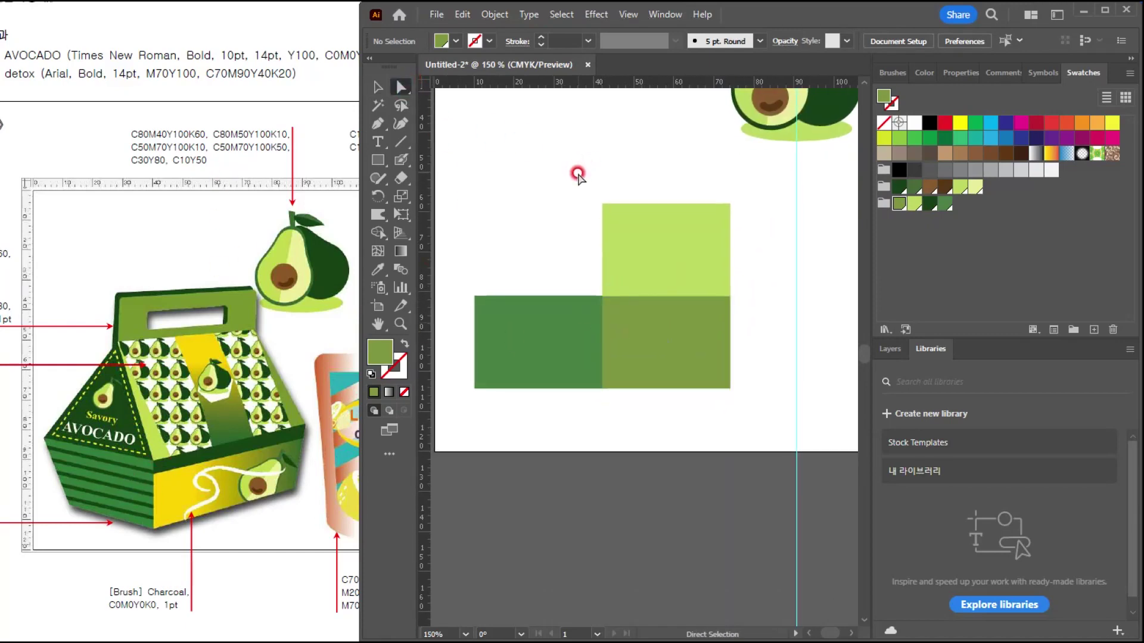
mouse_move(753, 274)
left_mouse_down()
mouse_move(717, 300)
mouse_move(771, 284)
left_mouse_up()
left_click_drag(730, 388, 765, 356)
left_click(674, 371)
left_click_drag(586, 278, 603, 321)
Taper the green side panel by moving its lower outer corner inward and up and its upper outer corner slightly outward and up.
left_click(480, 297)
left_click(480, 391)
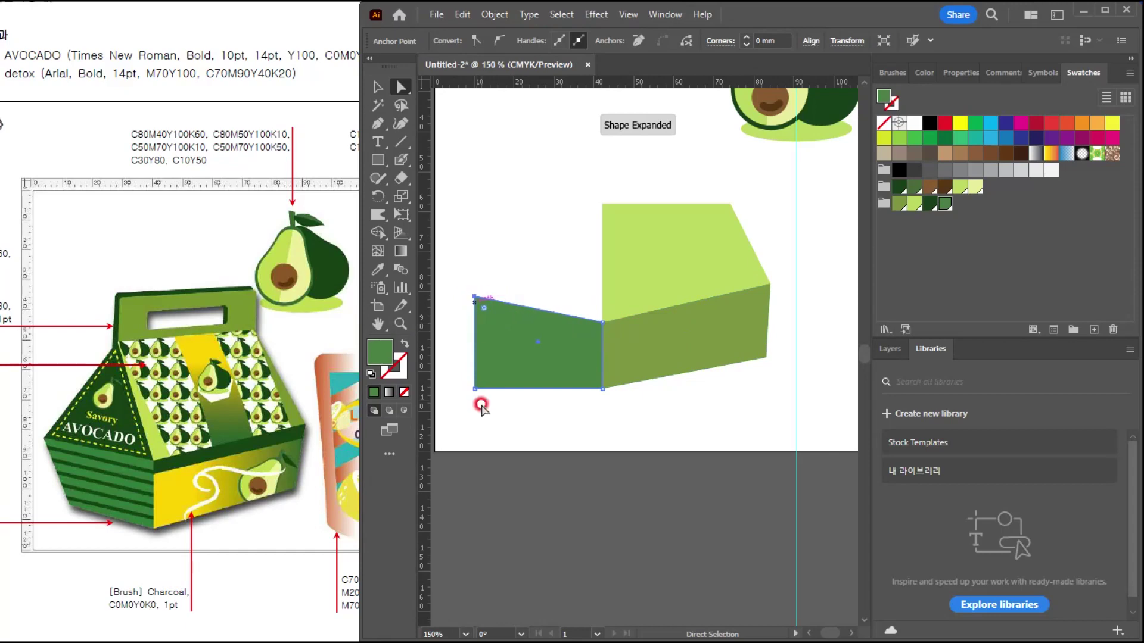
left_click(474, 389)
left_click_drag(475, 390, 506, 366)
left_click(476, 296)
mouse_move(477, 296)
left_mouse_down()
mouse_move(489, 294)
mouse_move(470, 298)
mouse_move(469, 283)
left_mouse_up()
Slant the light-green roof by extending the right corner it shares with the olive panel outward and shifting its two upper corners left.
mouse_move(776, 271)
left_mouse_down()
mouse_move(753, 305)
mouse_move(784, 289)
left_mouse_up()
left_click(603, 205)
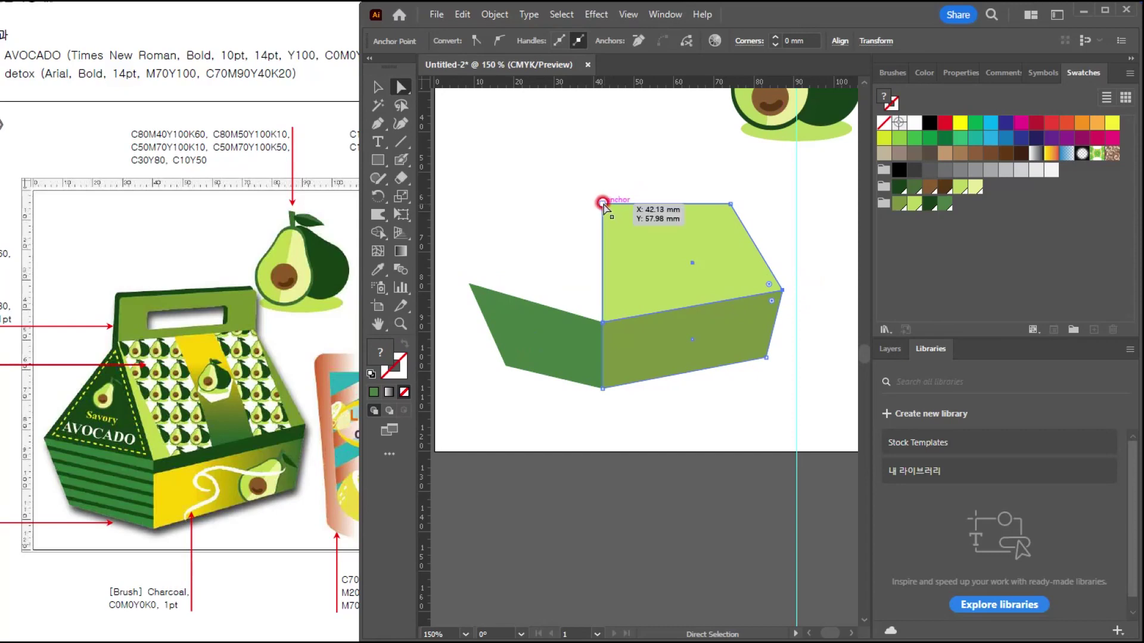
left_click_drag(602, 204, 565, 204)
mouse_move(735, 205)
left_mouse_down()
mouse_move(717, 168)
mouse_move(722, 193)
left_mouse_up()
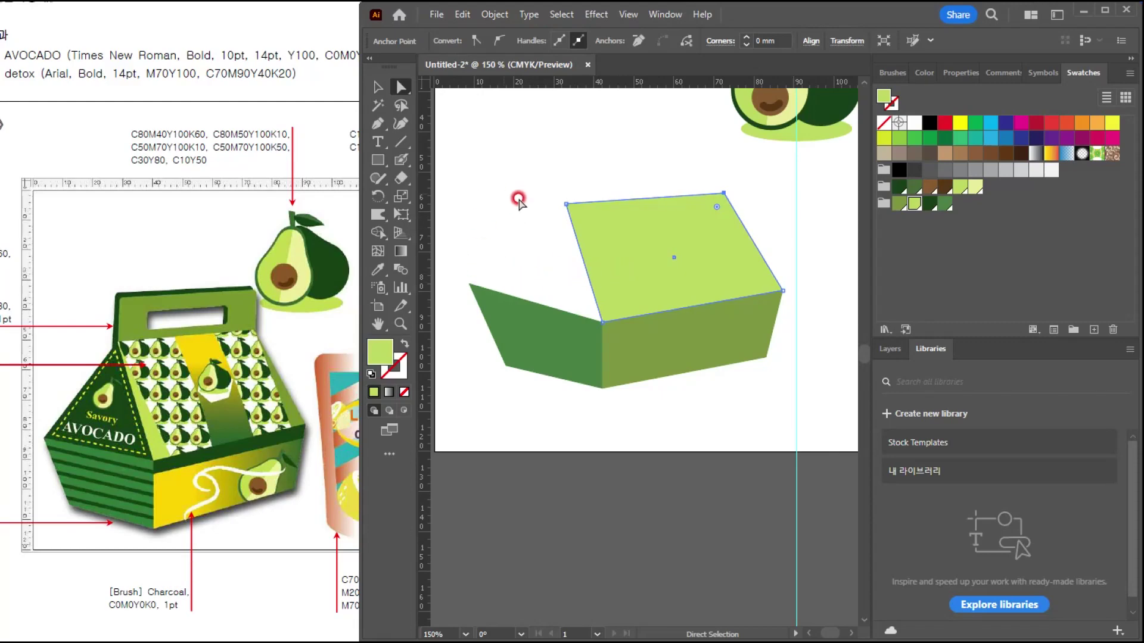
Draw a triangular gable with the Pen tool between the roof's slanted edge and the green side panel, and fill it with the dark-green swatch.
left_click(380, 123)
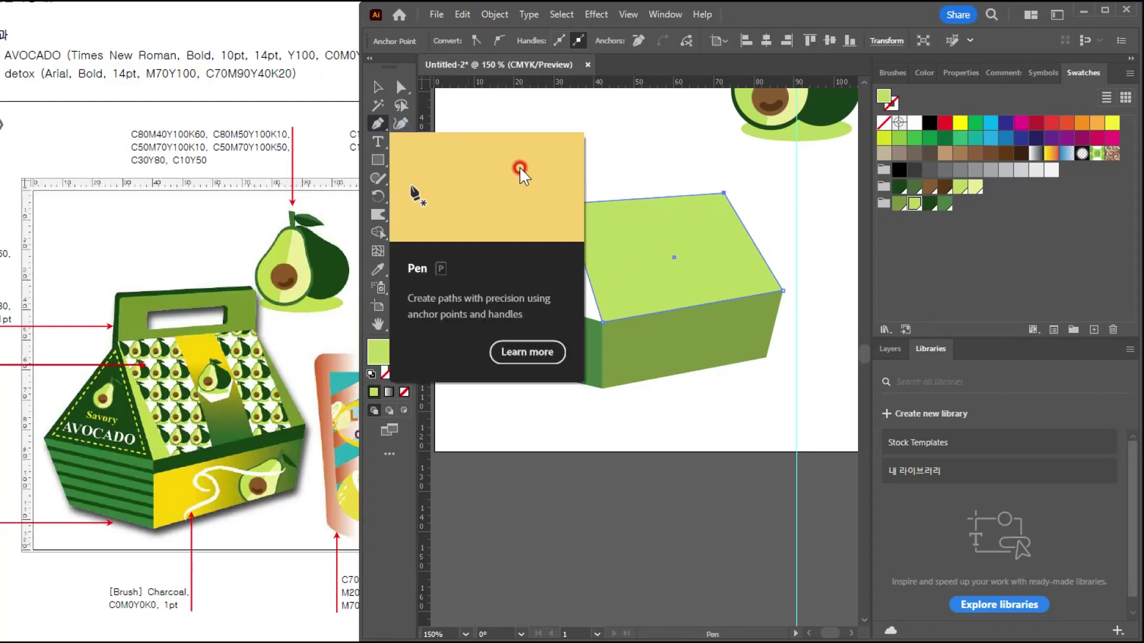
left_click(650, 151, "ctrl")
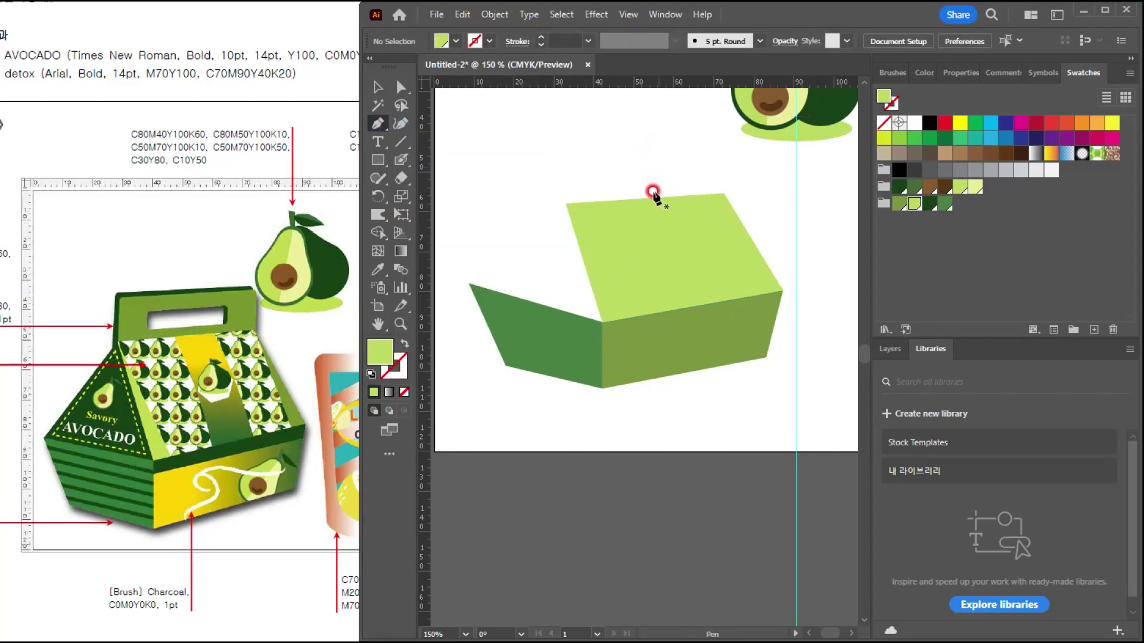
left_click(566, 204)
left_click(602, 322)
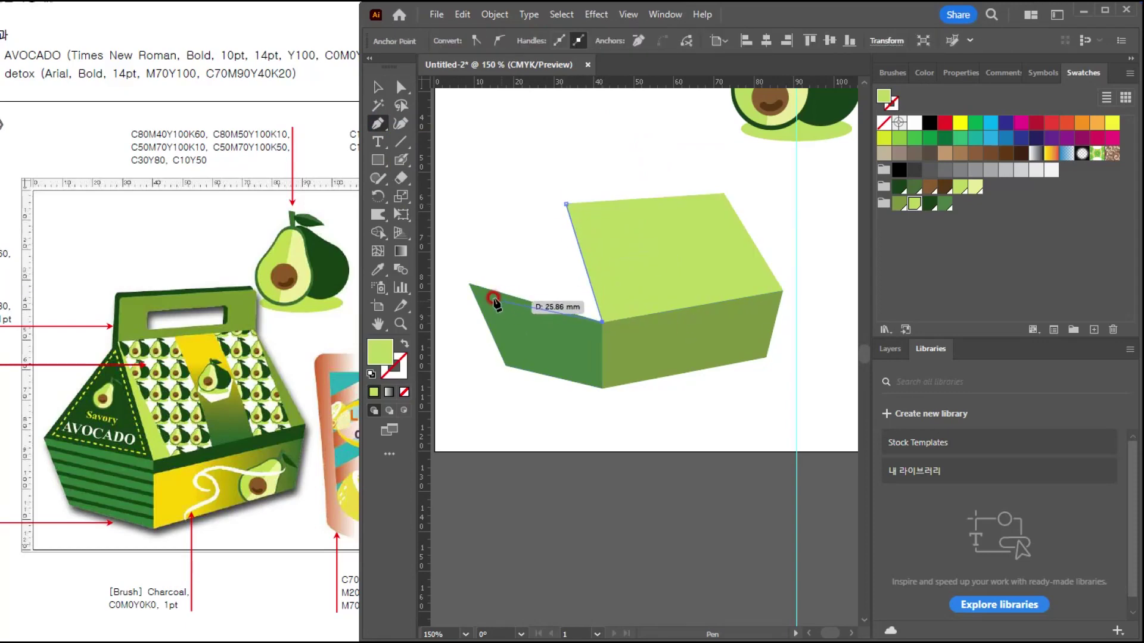
left_click(468, 280)
left_click(566, 205)
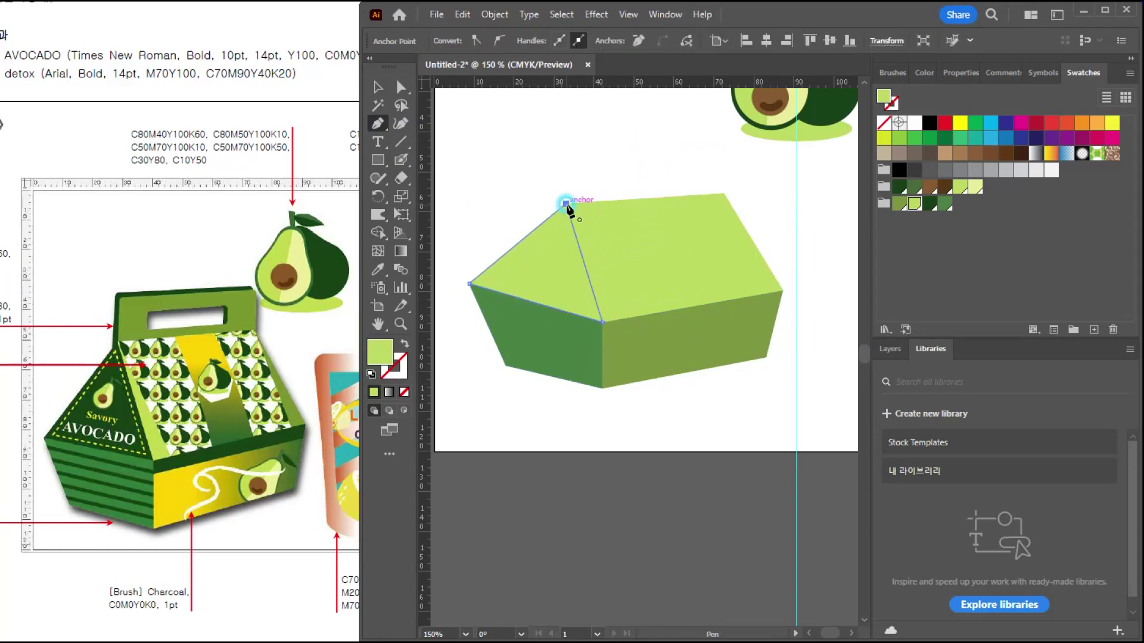
left_click(929, 204)
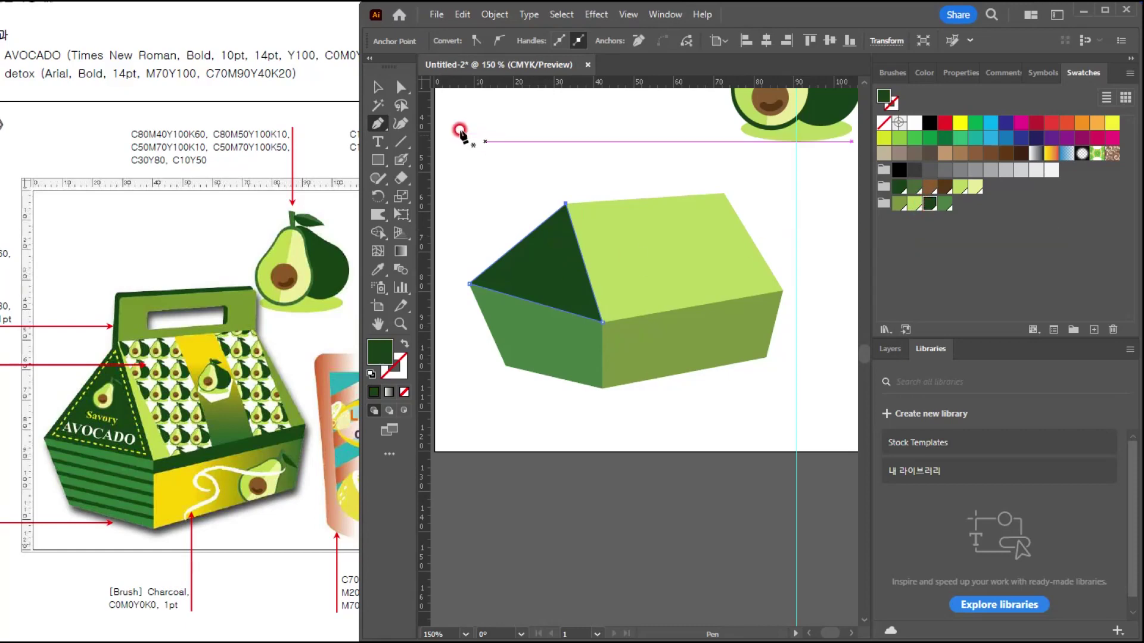
Apply the medium-green swatch of the box color group to the side panel below the triangular gable.
left_click(378, 87)
left_click(551, 359)
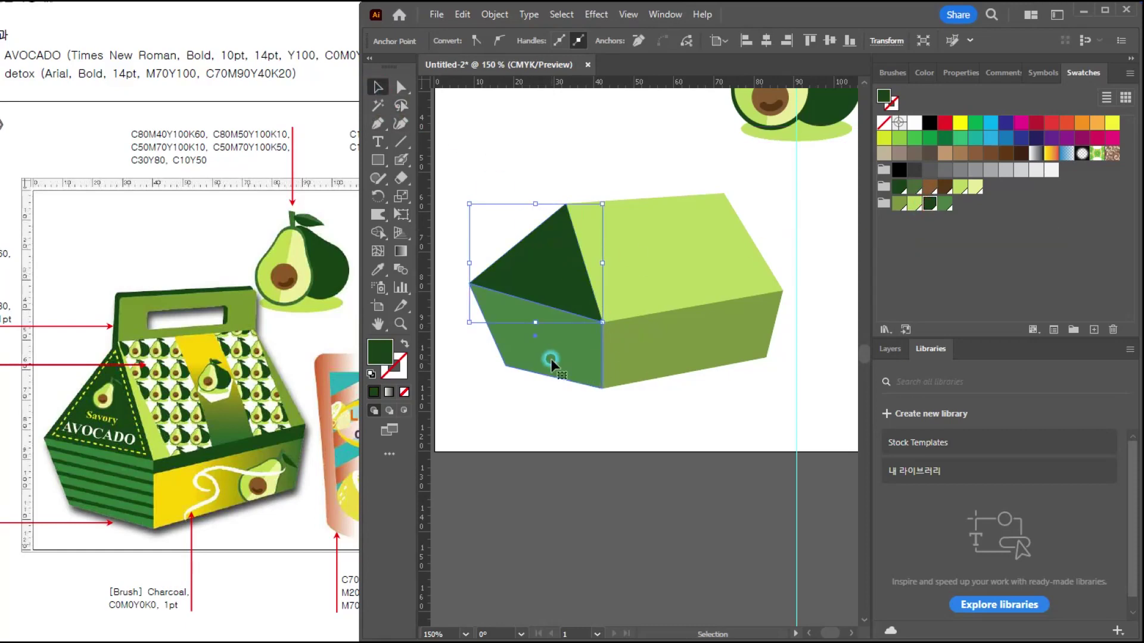
left_click(945, 203)
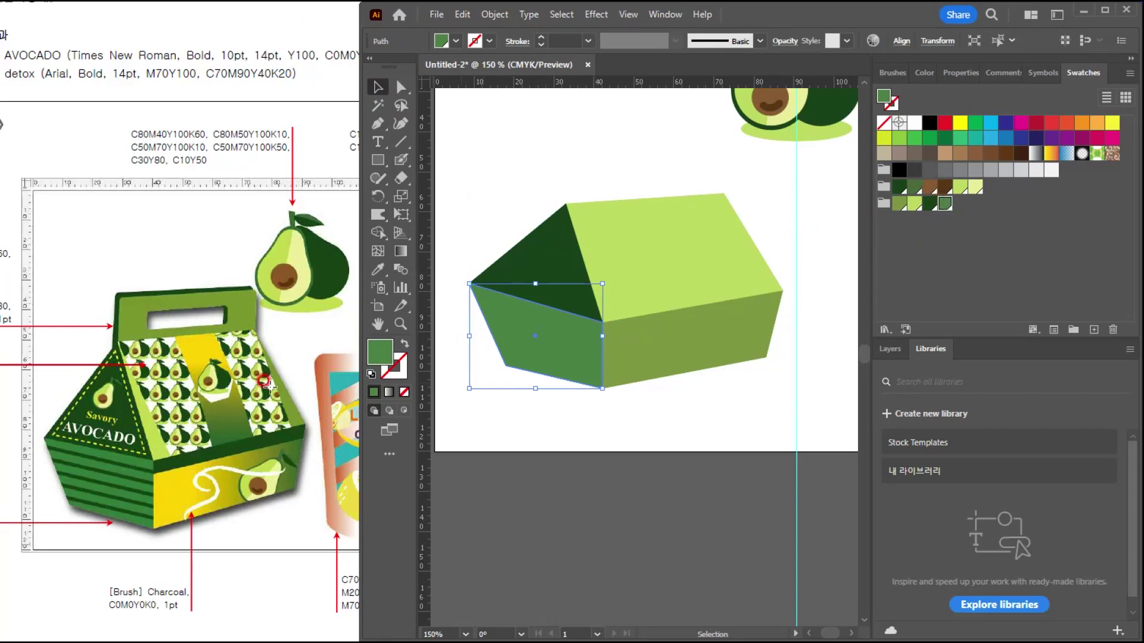
Apply a linear gradient fill to the olive front panel of the box.
left_click(488, 290)
left_click(668, 356)
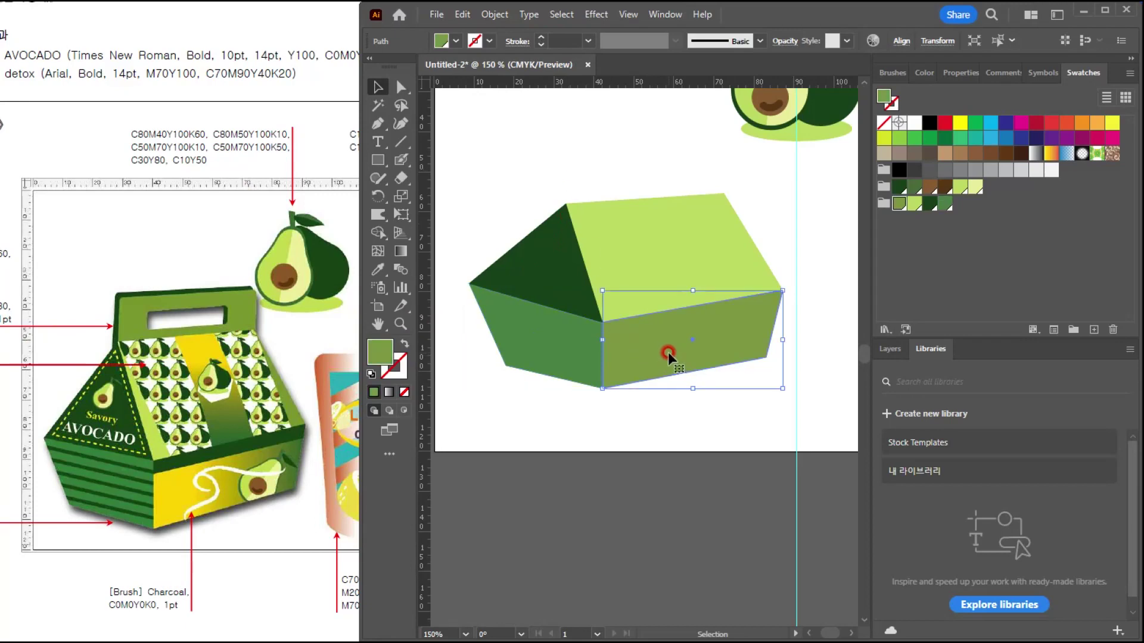
left_click(473, 266)
double_click(401, 250)
left_click(748, 237)
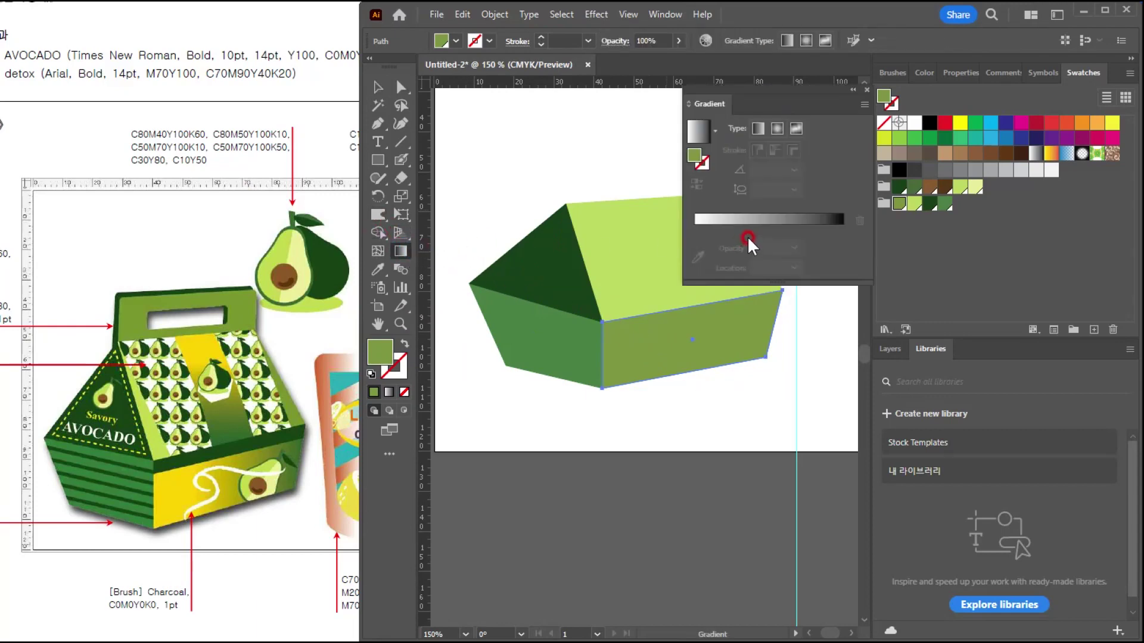
left_click(757, 129)
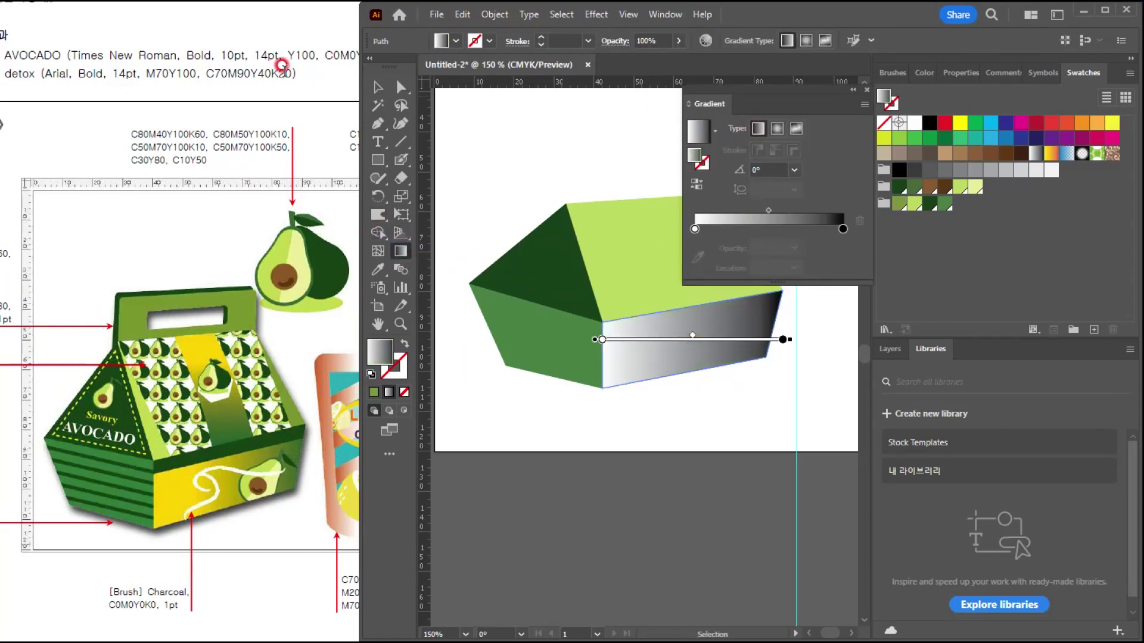
Check the gradient colors in the reference and set the front panel's starting gradient stop to M=20 Y=100.
key("alt+Tab")
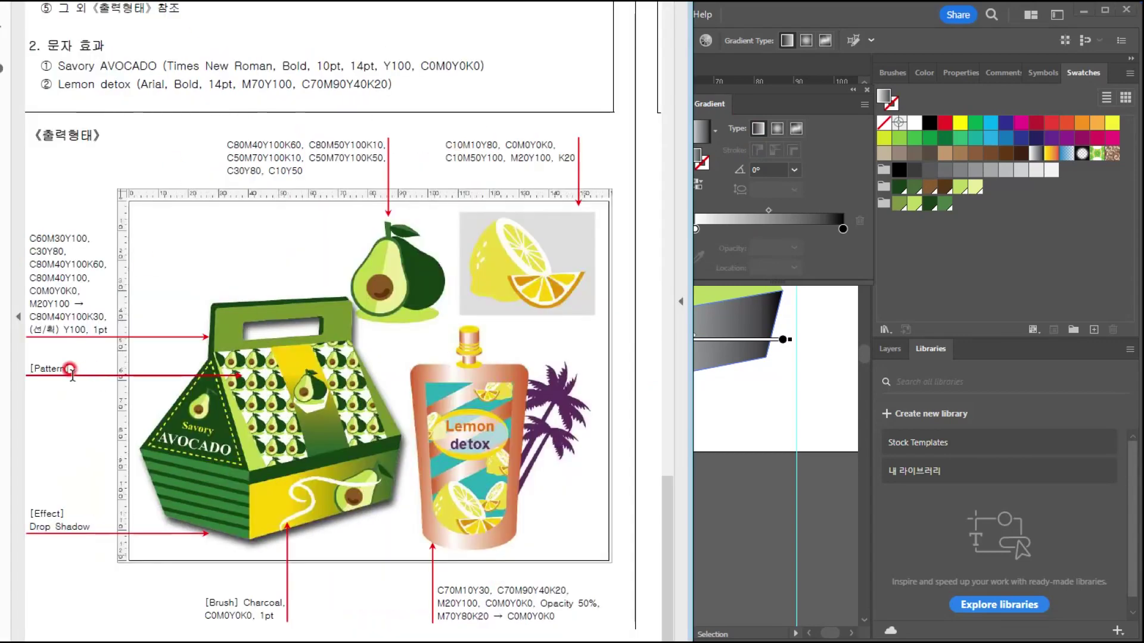
left_click(69, 157)
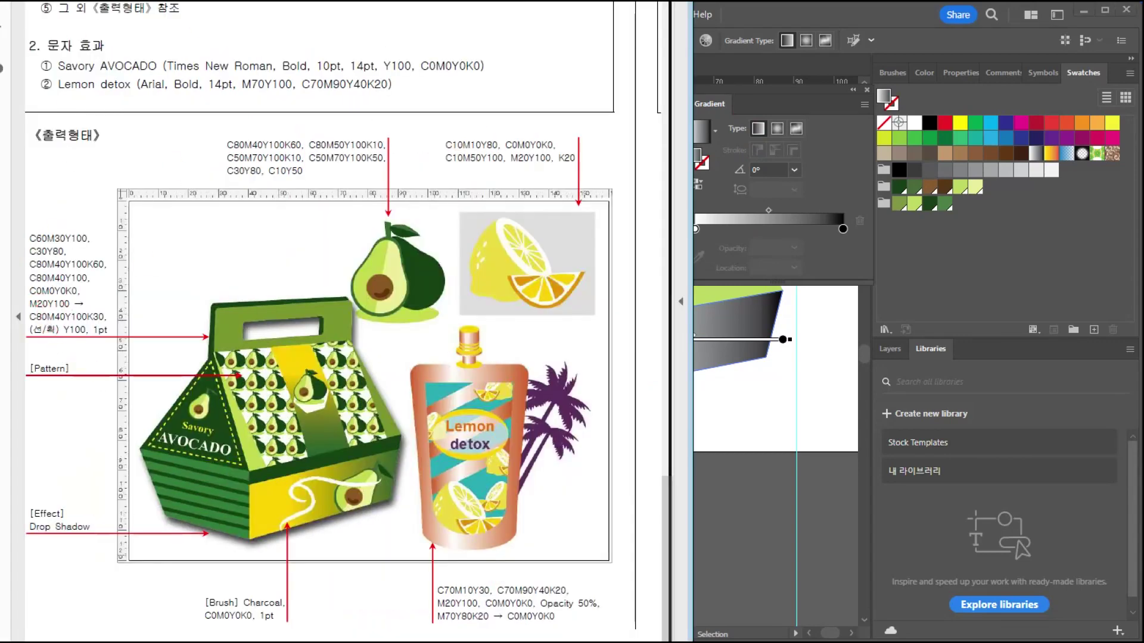
left_click_drag(95, 394, 135, 387)
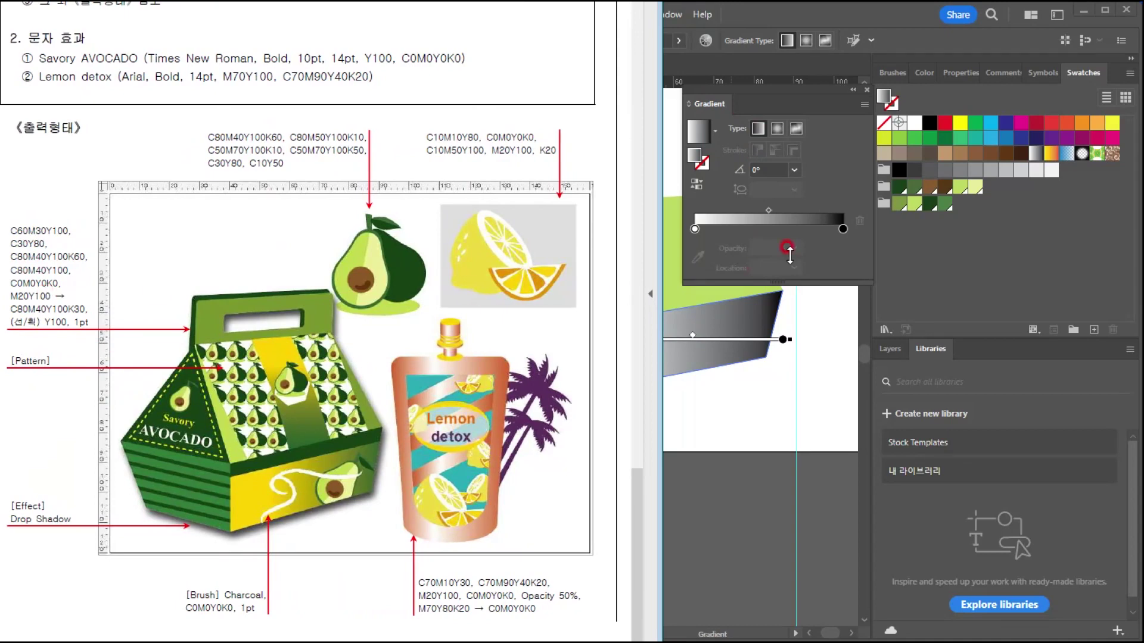
left_click(707, 237)
double_click(694, 229)
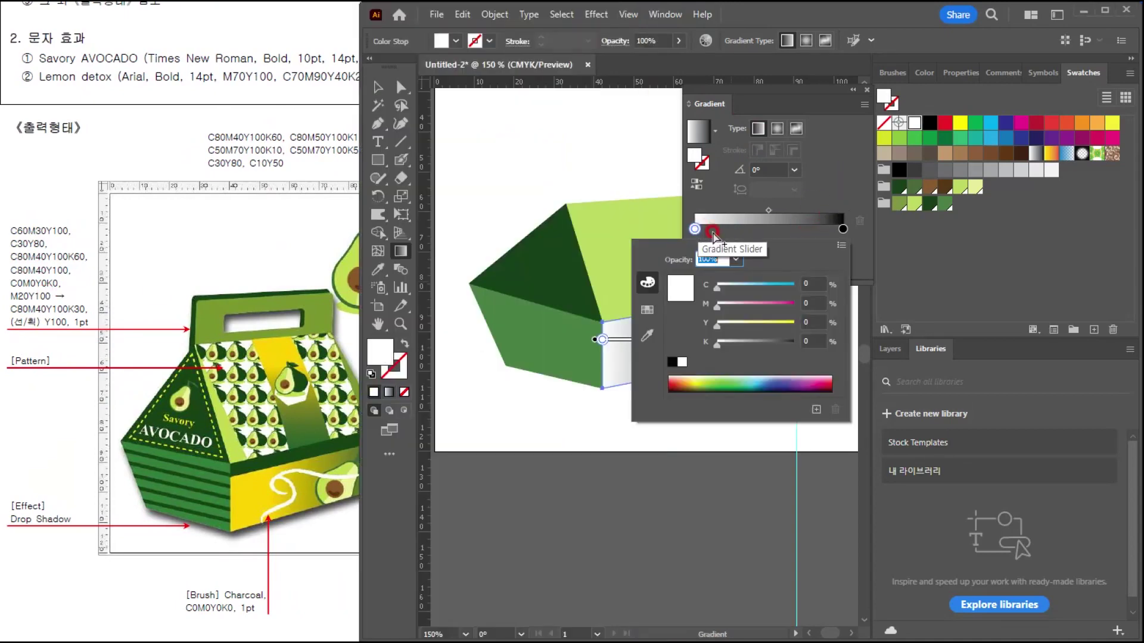
left_click(811, 283)
key("Tab")
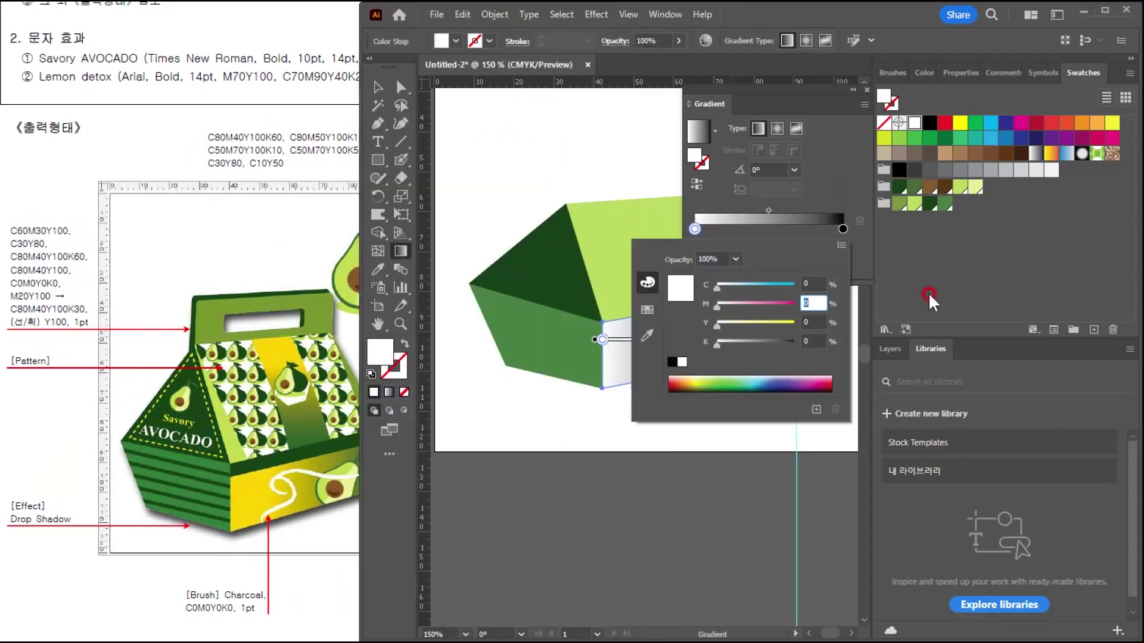
type("20")
key("Tab")
type("100")
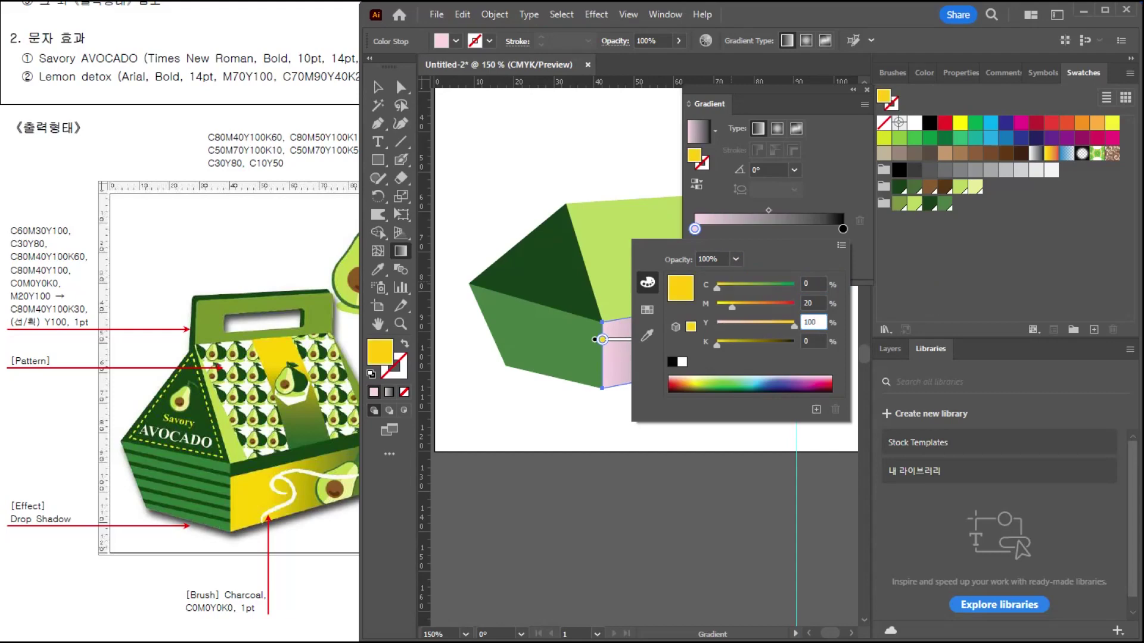
left_click(929, 294)
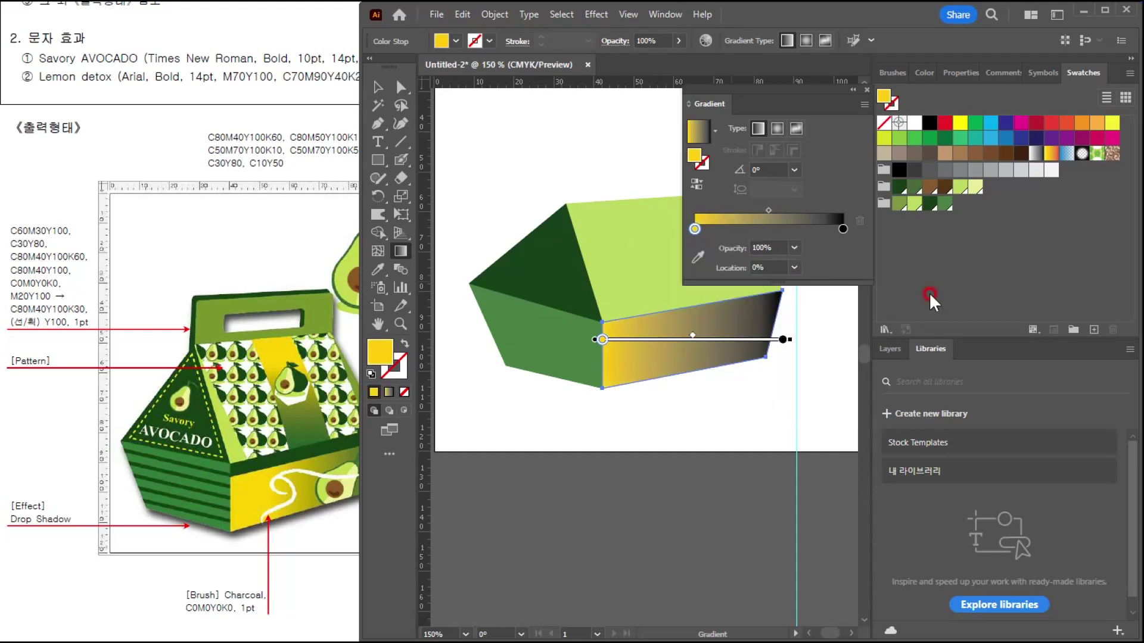
Set the front panel's ending gradient stop to C=80 M=40 Y=100 K=30 and deselect the panel.
double_click(843, 229)
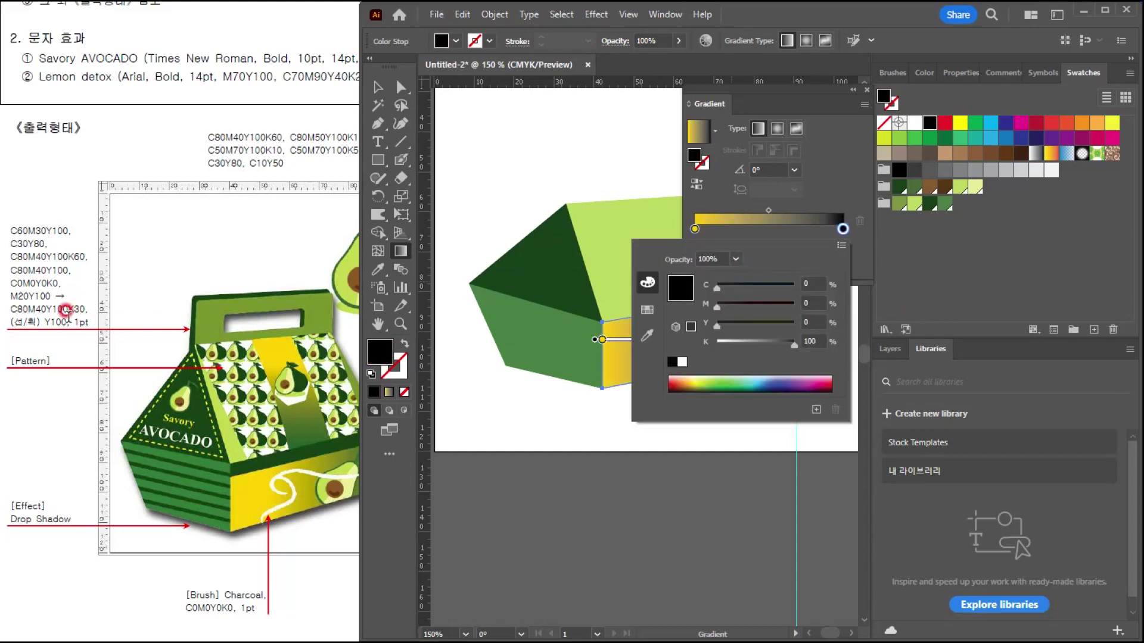
left_click(812, 283)
type("80")
key("Tab")
type("40")
key("Tab")
type("100")
key("Tab")
type("30")
key("Return")
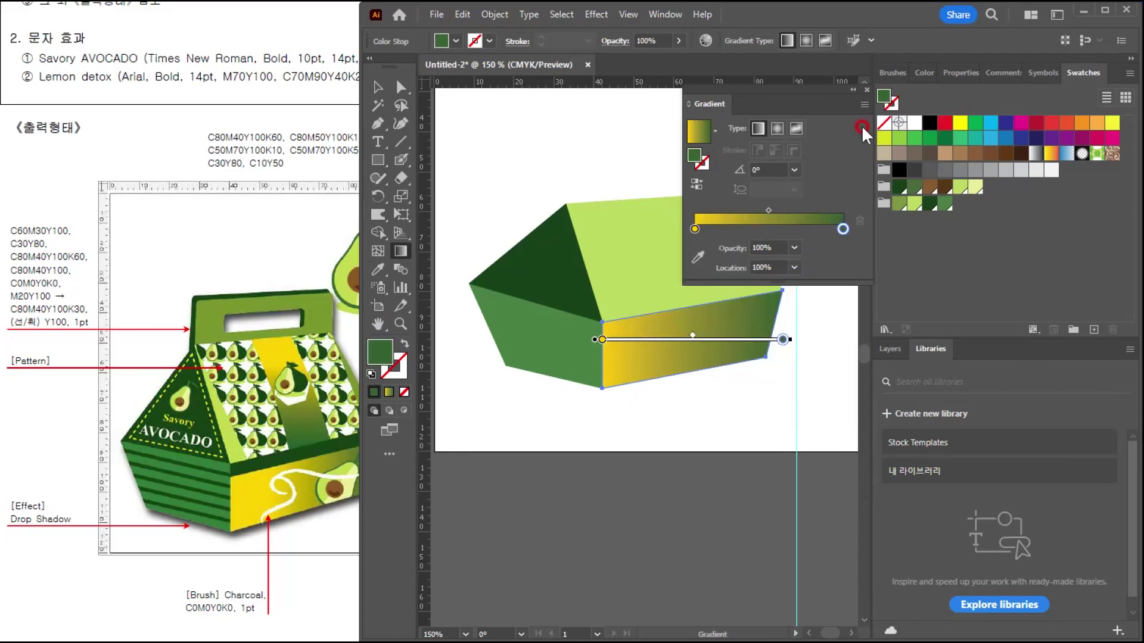
left_click(867, 90)
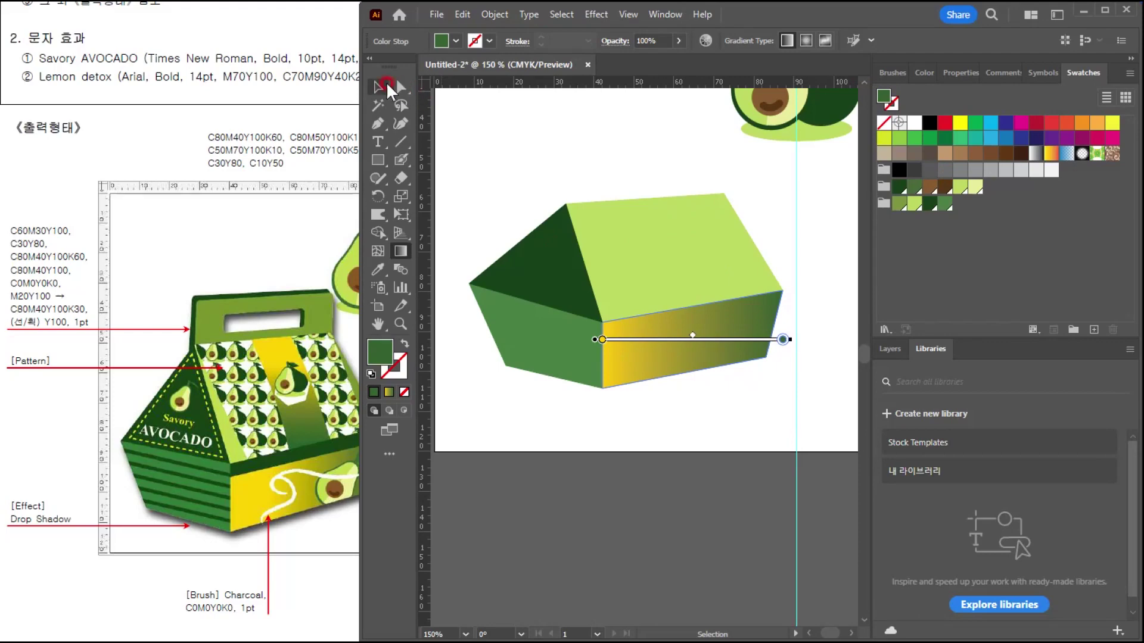
left_click(378, 87)
left_click(685, 381)
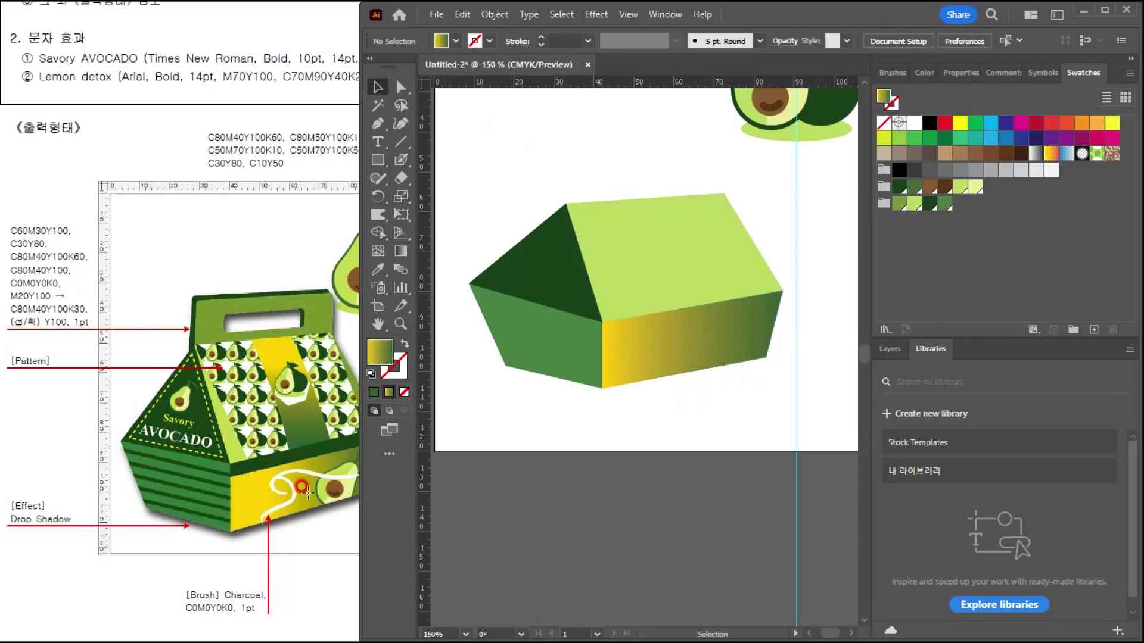
Examine the reference box's patterned roof, its central band and the dark trim above the front panel.
left_click(280, 488)
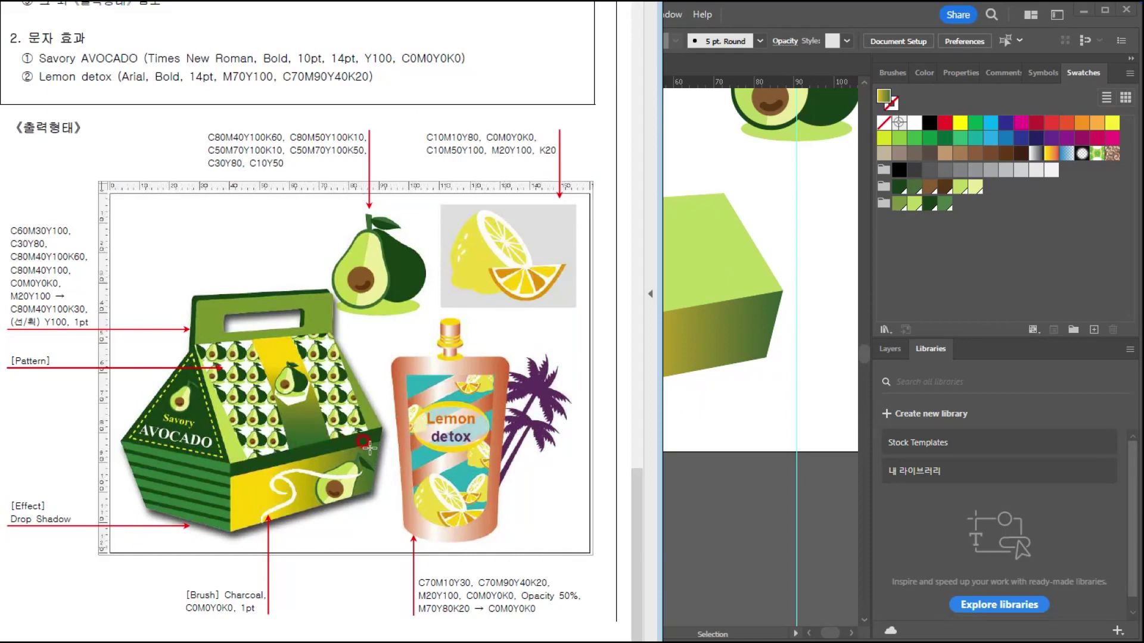
left_click(760, 402)
left_click(700, 292)
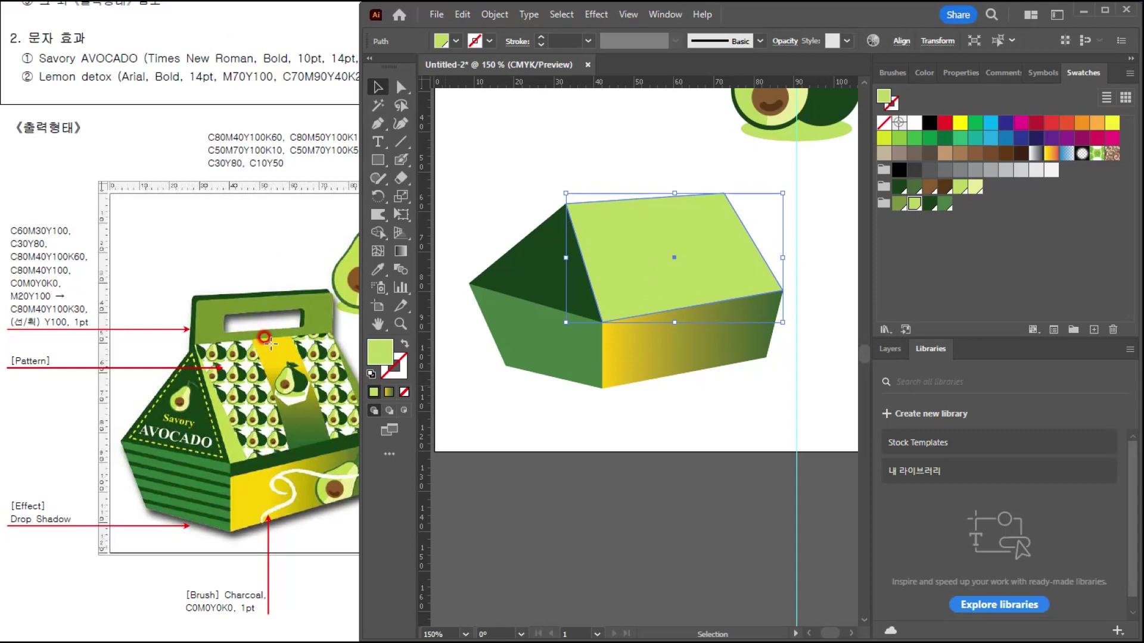
left_click(241, 332)
left_click_drag(263, 256, 309, 303)
left_click_drag(375, 400, 227, 430)
left_click(723, 158)
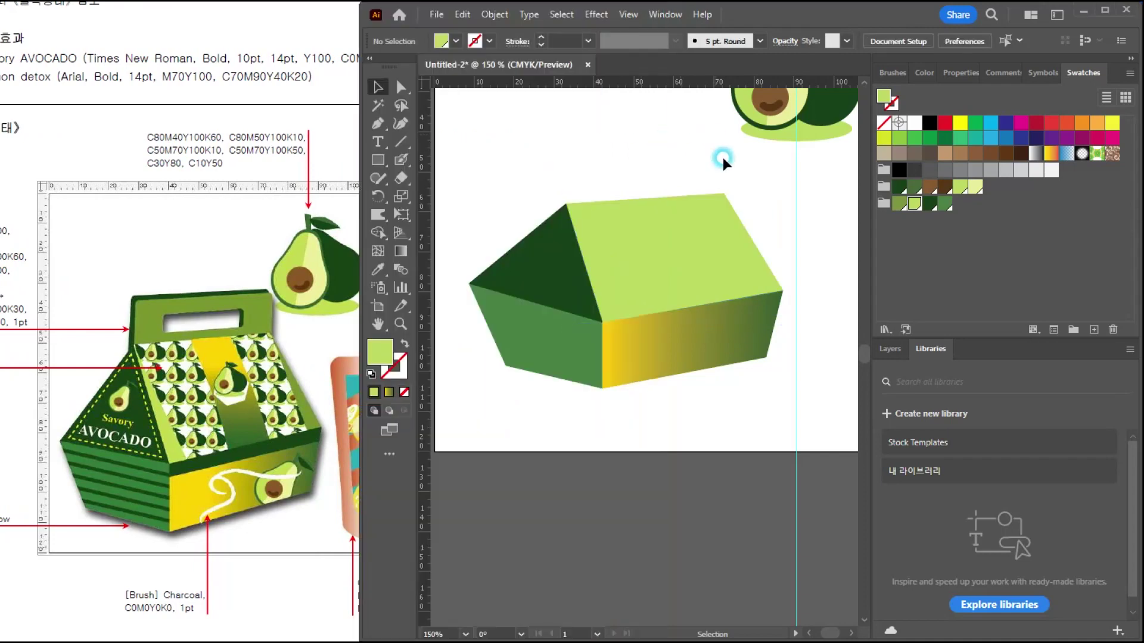
left_click(669, 264)
key("a")
key("v")
left_click(658, 228)
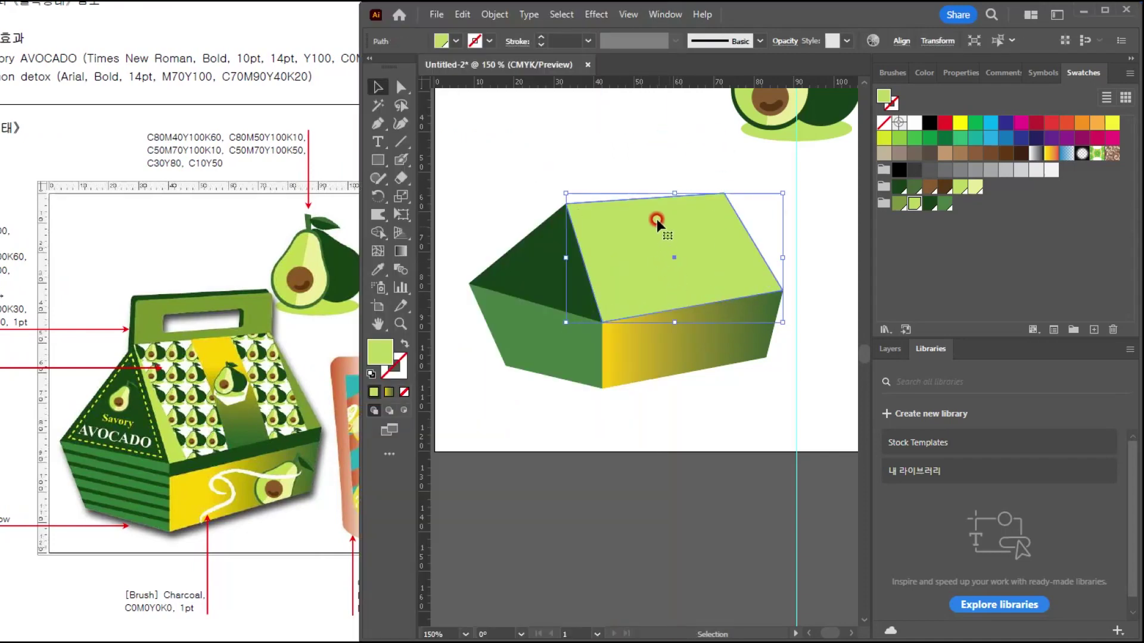
left_click_drag(660, 238, 704, 178, "alt")
key("ctrl+z")
Cut the light-green roof with the Knife tool from its upper-left corner down to its lower edge, separating a narrow strip.
scroll(665, 188, "up", 1)
left_click_drag(651, 278, 638, 287)
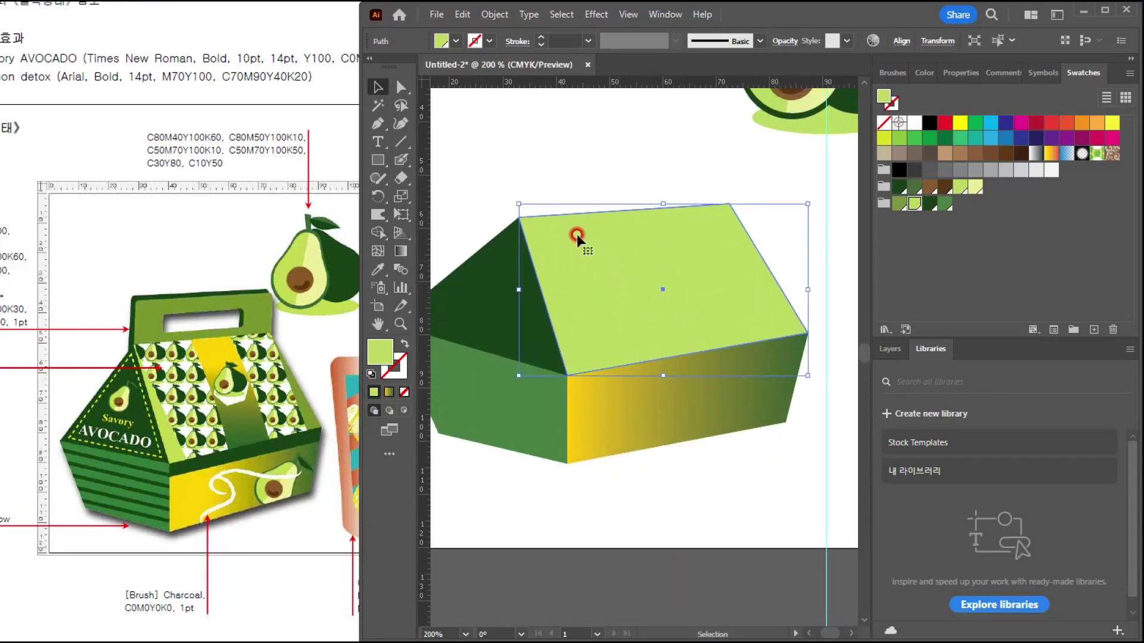
left_click(399, 144)
left_click(398, 176)
left_click_drag(398, 175, 457, 220)
left_click(457, 217)
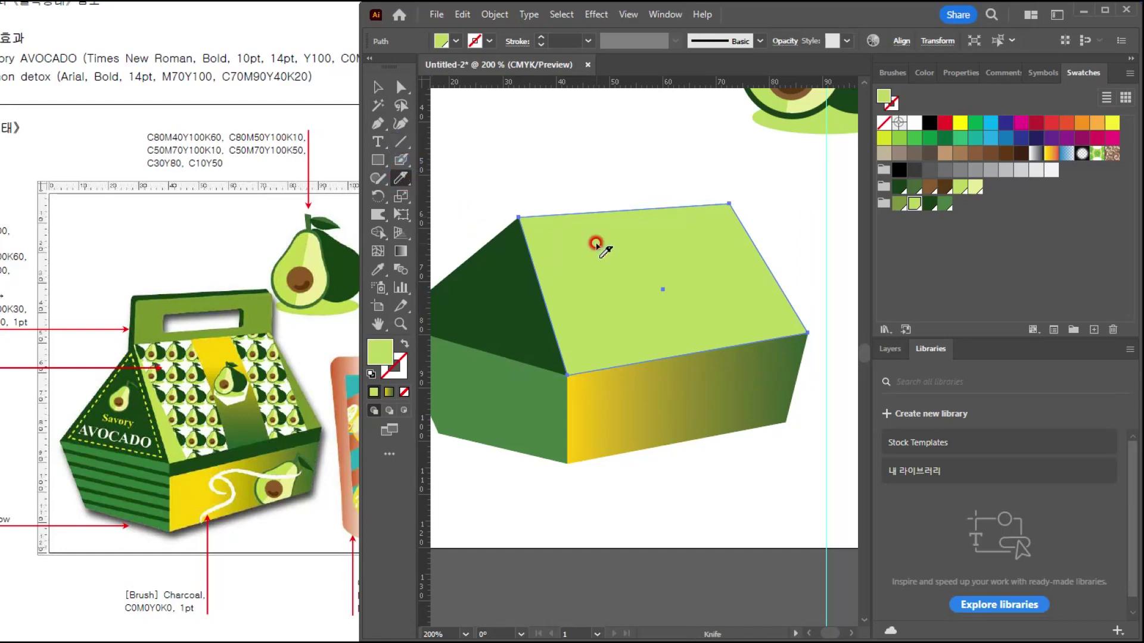
left_click(506, 203)
left_click_drag(511, 202, 615, 366)
left_click(611, 199)
mouse_move(612, 199)
left_mouse_down()
mouse_move(651, 337)
mouse_move(646, 375)
left_mouse_up()
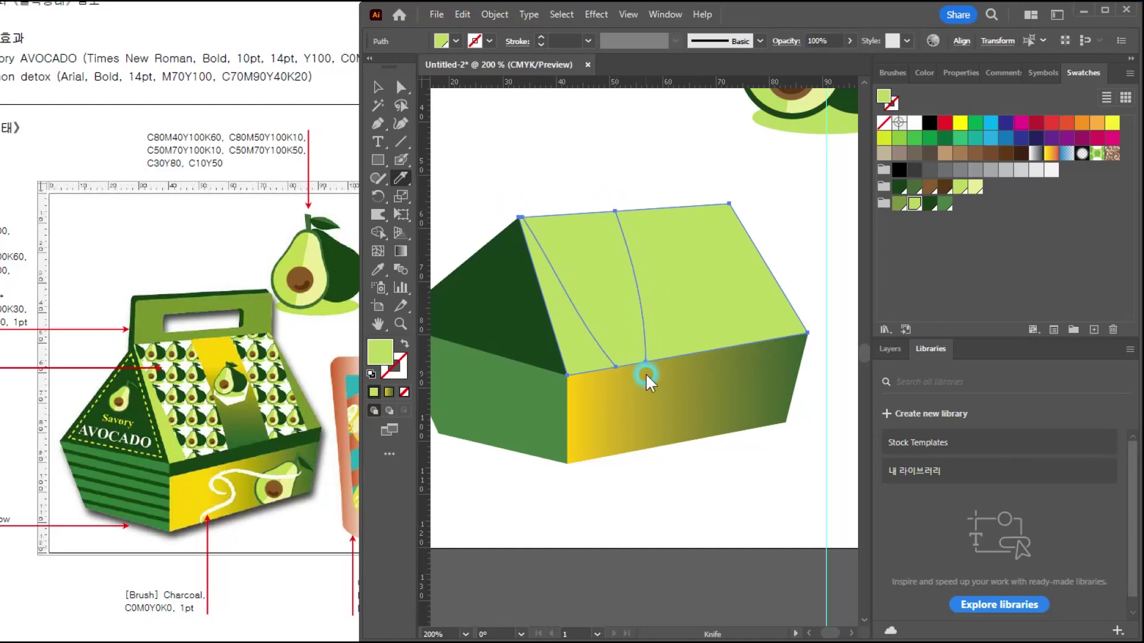
left_click(622, 201)
key("ctrl+z")
Make two curved Knife cuts from the roof's upper edge to its lower edge to separate the central band.
left_click_drag(615, 200, 643, 280)
left_click_drag(663, 347, 662, 361)
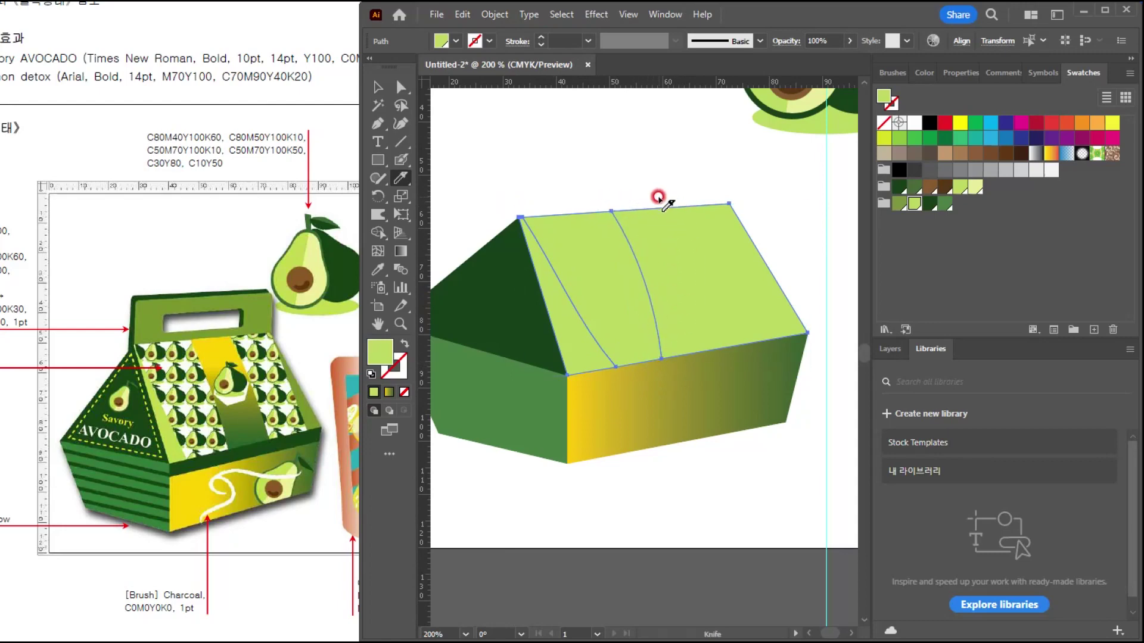
left_click_drag(659, 202, 685, 252)
left_click_drag(711, 331, 721, 365)
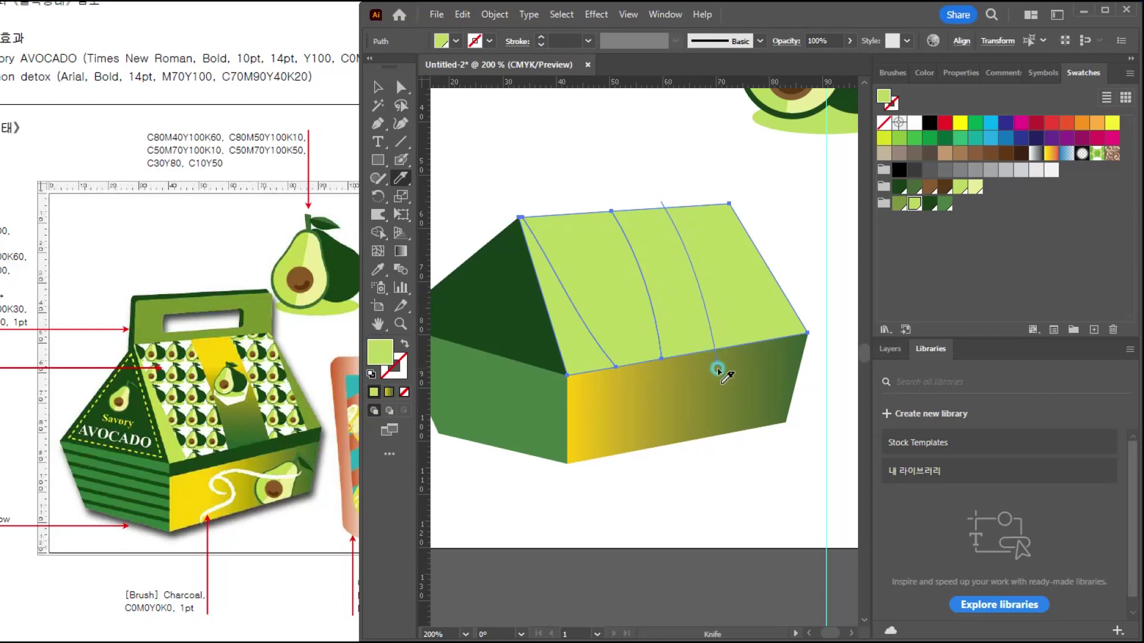
Cut the light-green roof with the Knife tool near its right end down to its lower edge, and check the separated pieces.
left_click_drag(731, 183, 754, 362)
left_click(375, 88)
left_click(519, 119)
left_click(613, 307)
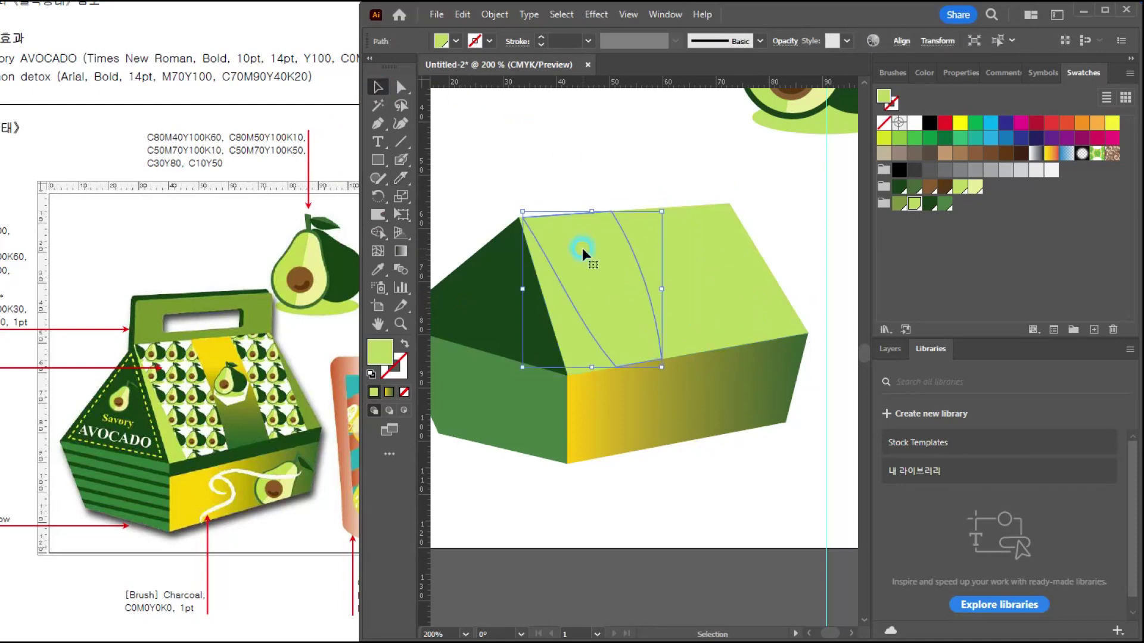
left_click(725, 262, "shift")
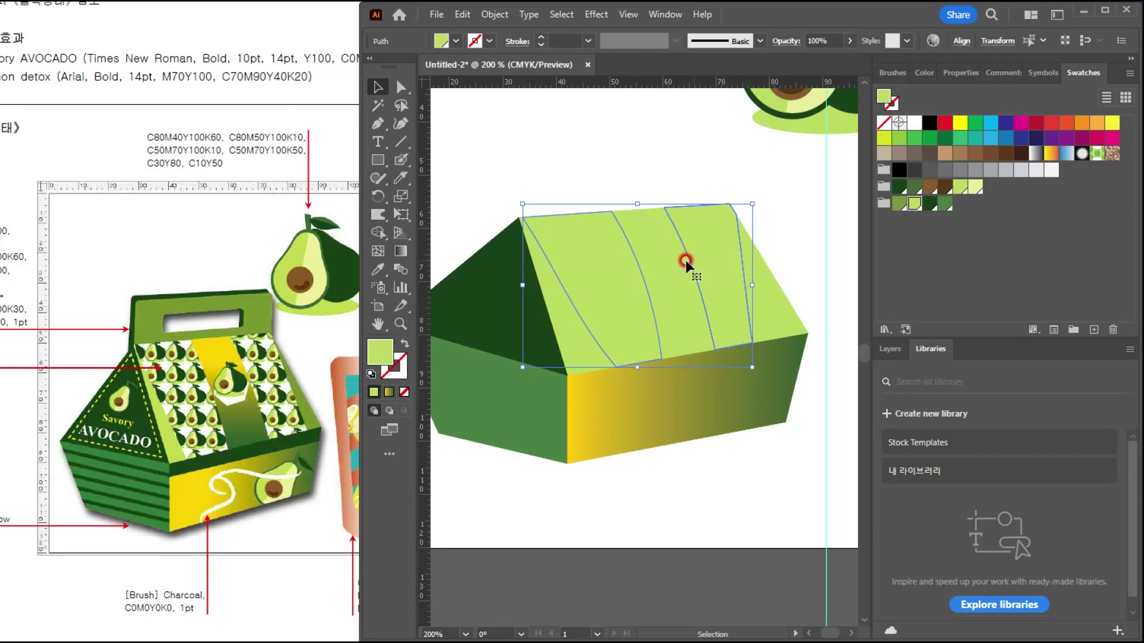
Fill the roof's central band with the front panel's yellow-to-green gradient using the Eyedropper.
left_click(661, 282)
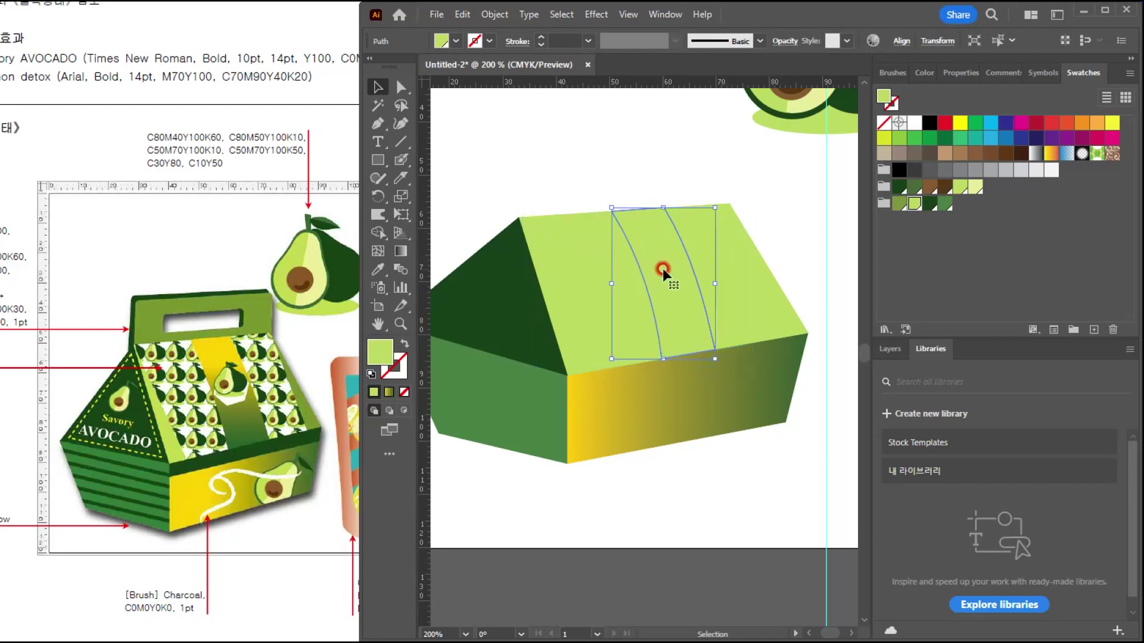
left_click_drag(663, 268, 638, 187)
key("ctrl+z")
left_click(379, 271)
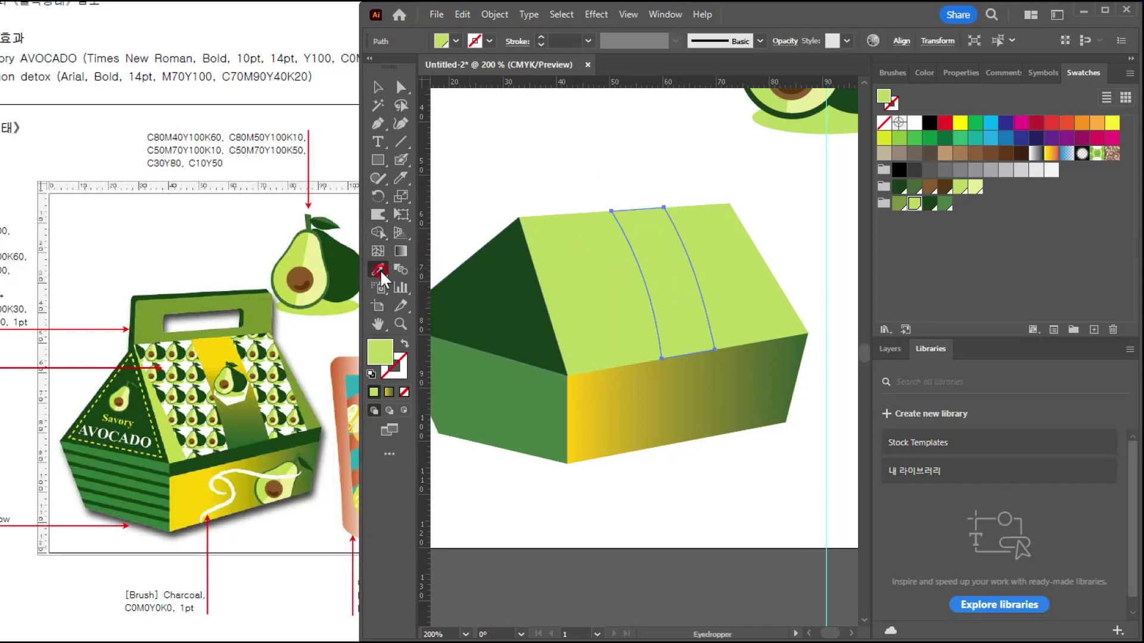
left_click(670, 384)
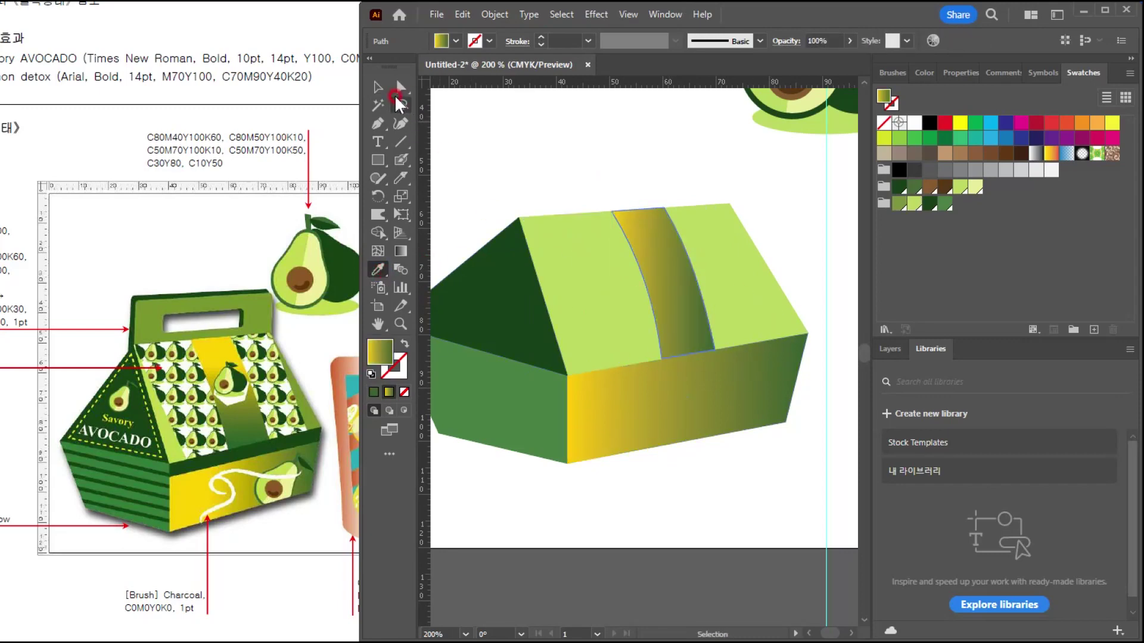
Redirect the central band's gradient to run from yellow at its upper end to green at its lower end, and deselect it.
left_click(378, 87)
left_click(396, 320)
left_click(392, 249)
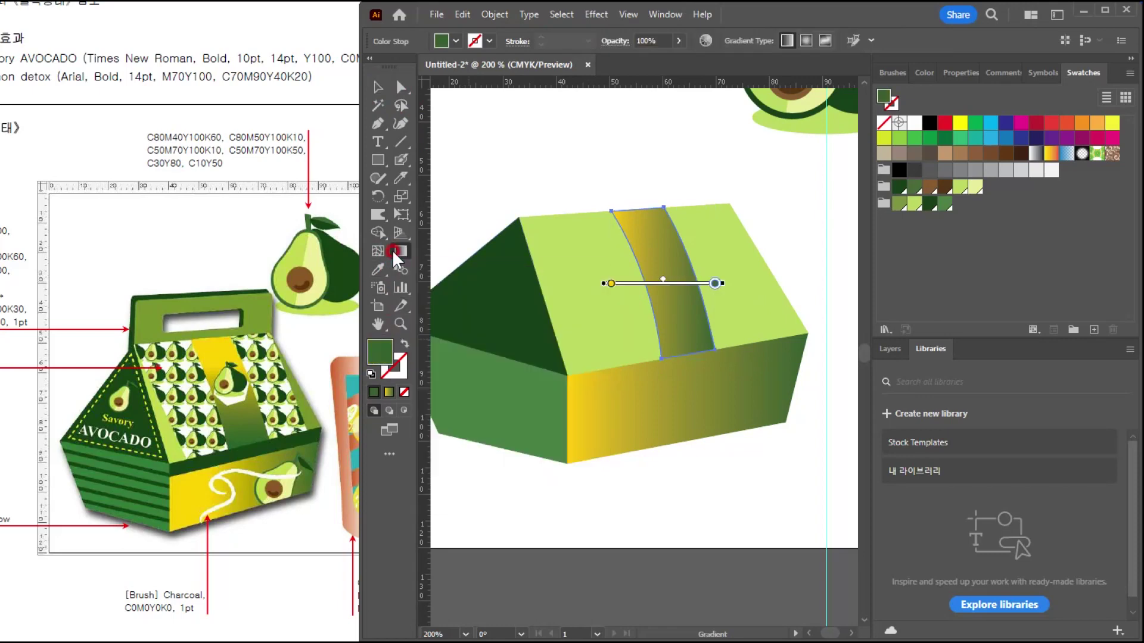
left_click_drag(646, 216, 679, 335)
left_click(642, 289)
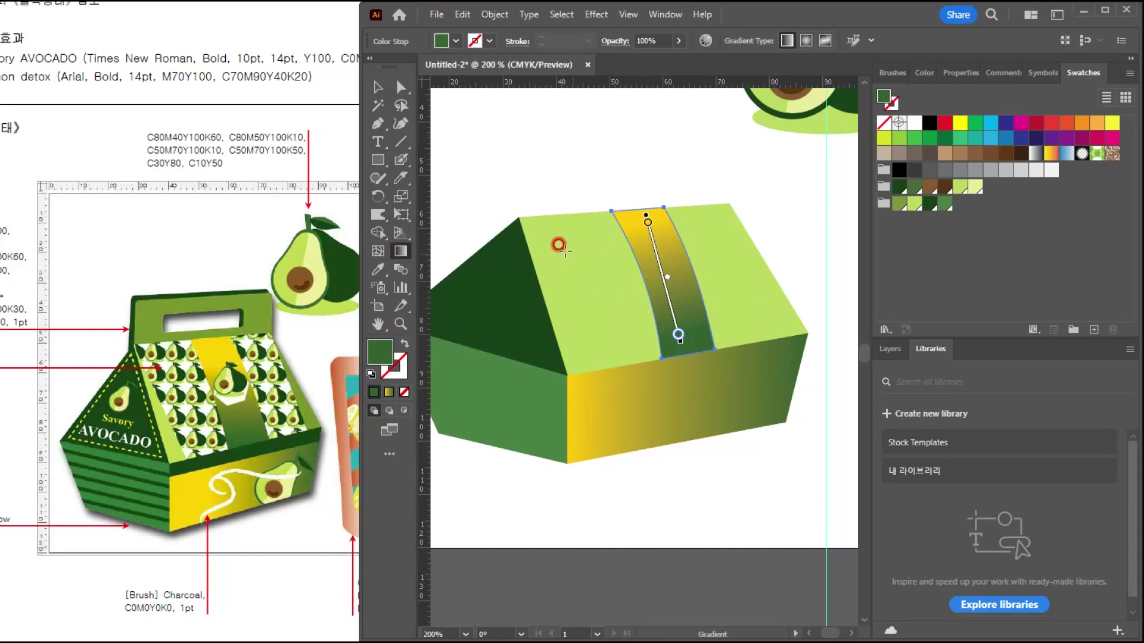
left_click(378, 87)
left_click(459, 119)
Add the complete avocado artwork, including its light-green ground ellipse, to the swatches as a pattern.
scroll(623, 217, "down", 1)
left_click_drag(714, 216, 635, 356)
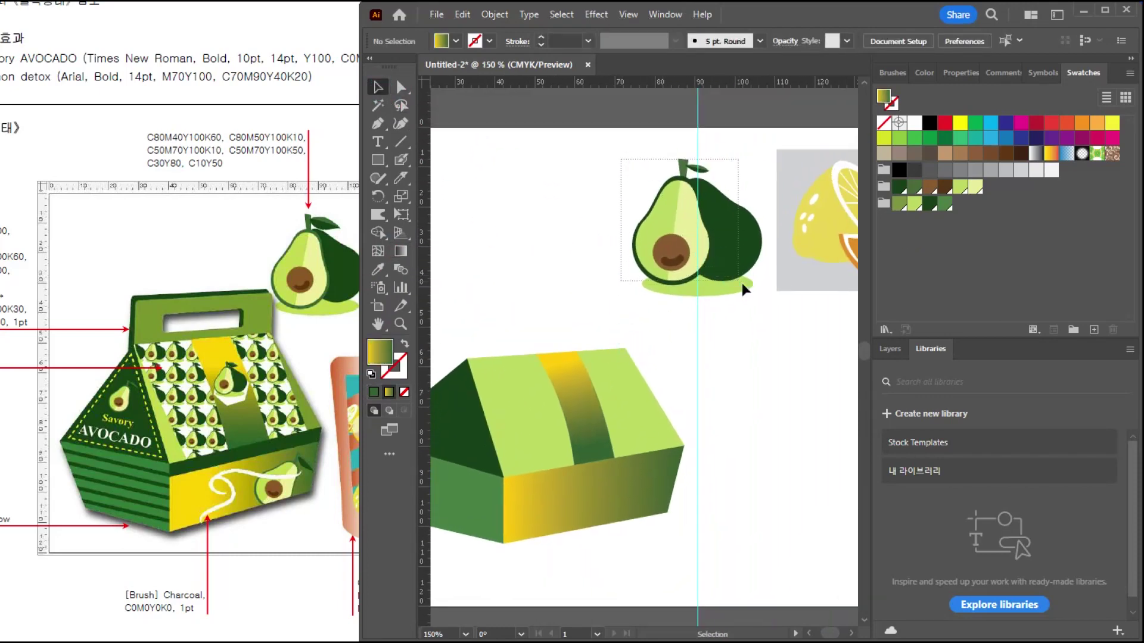
left_click(737, 280)
left_click(688, 110)
left_click_drag(698, 104, 591, 131)
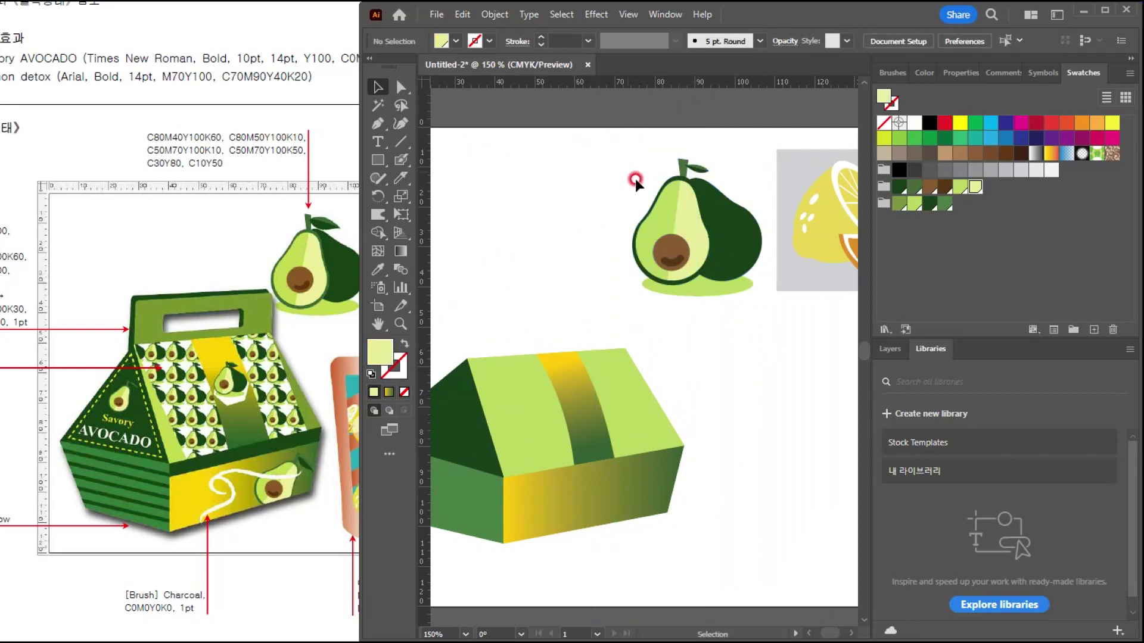
left_click(674, 220)
scroll(681, 220, "down", 1)
left_click_drag(681, 220, 656, 214)
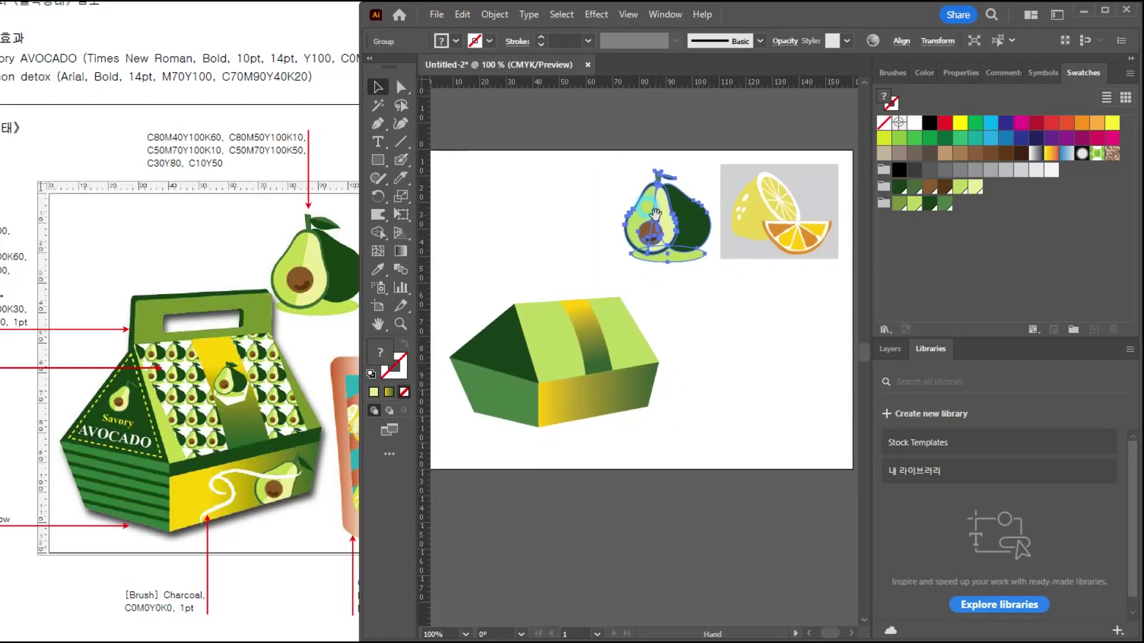
left_click(1035, 72)
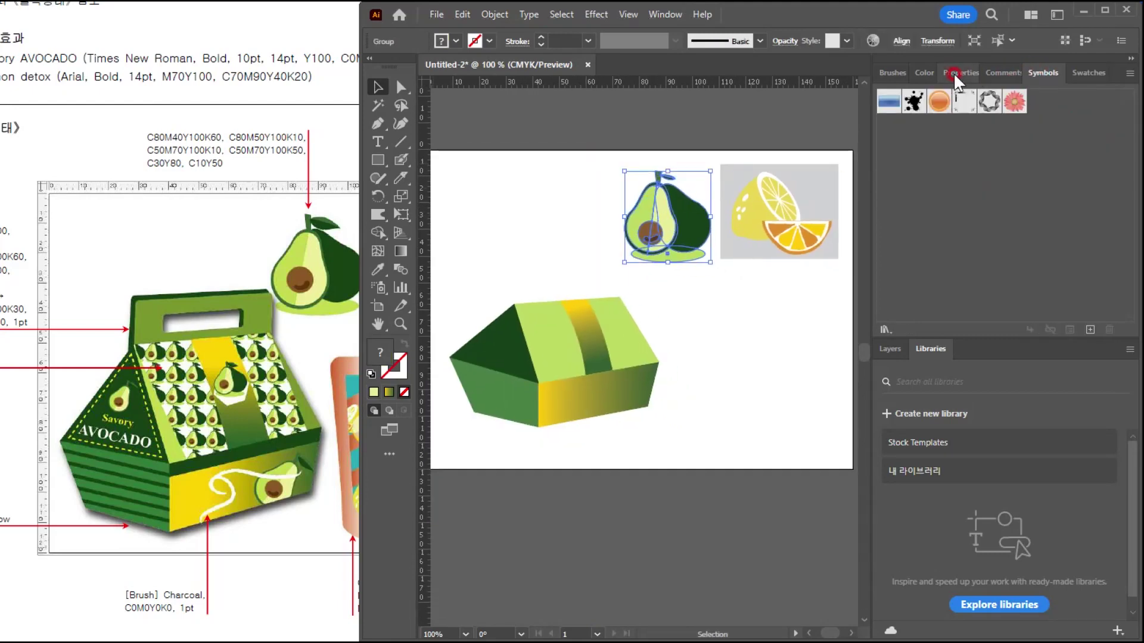
left_click(1076, 72)
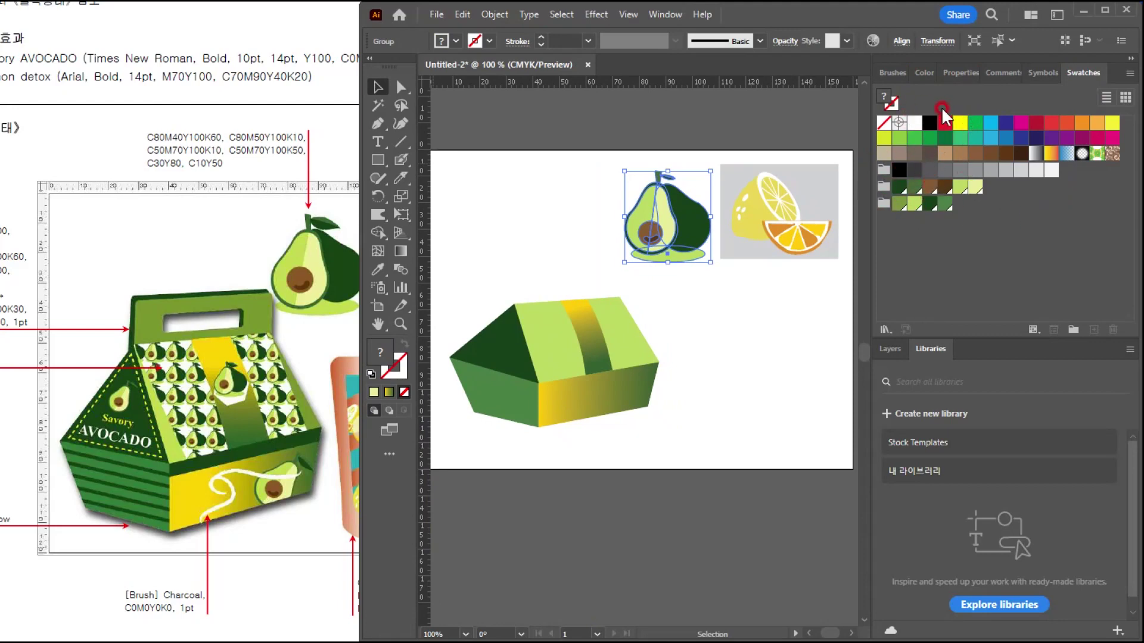
left_click_drag(666, 218, 997, 127)
left_click(723, 338)
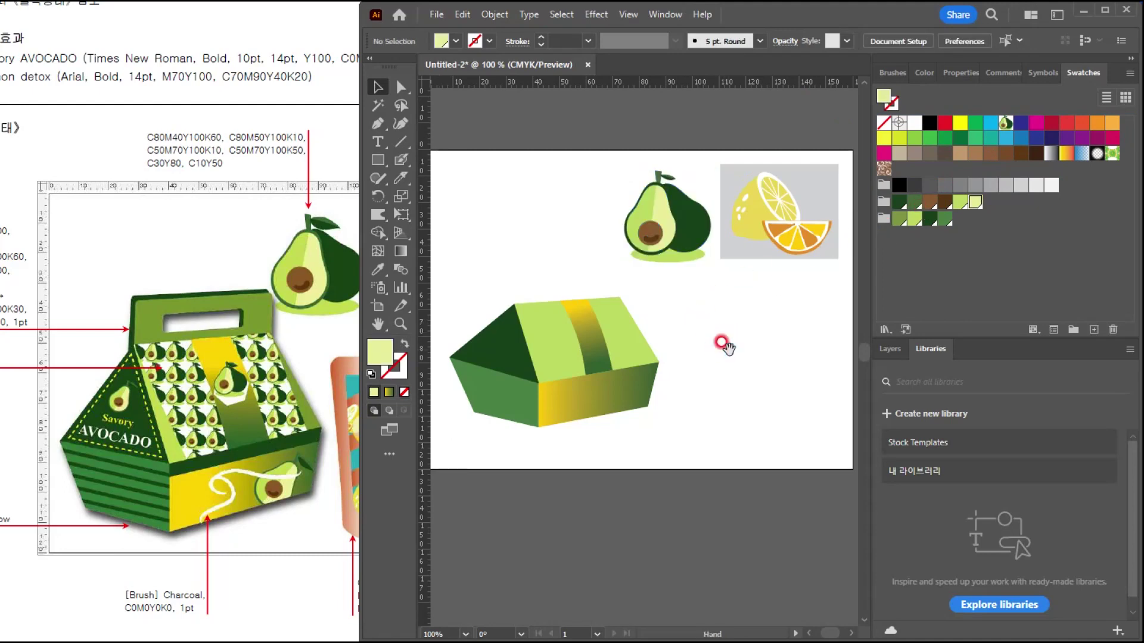
Select the two light-green roof panels flanking the band and compare them with the reference box's patterned roof.
left_click_drag(726, 342, 744, 337)
scroll(583, 332, "up", 1)
left_click(678, 327)
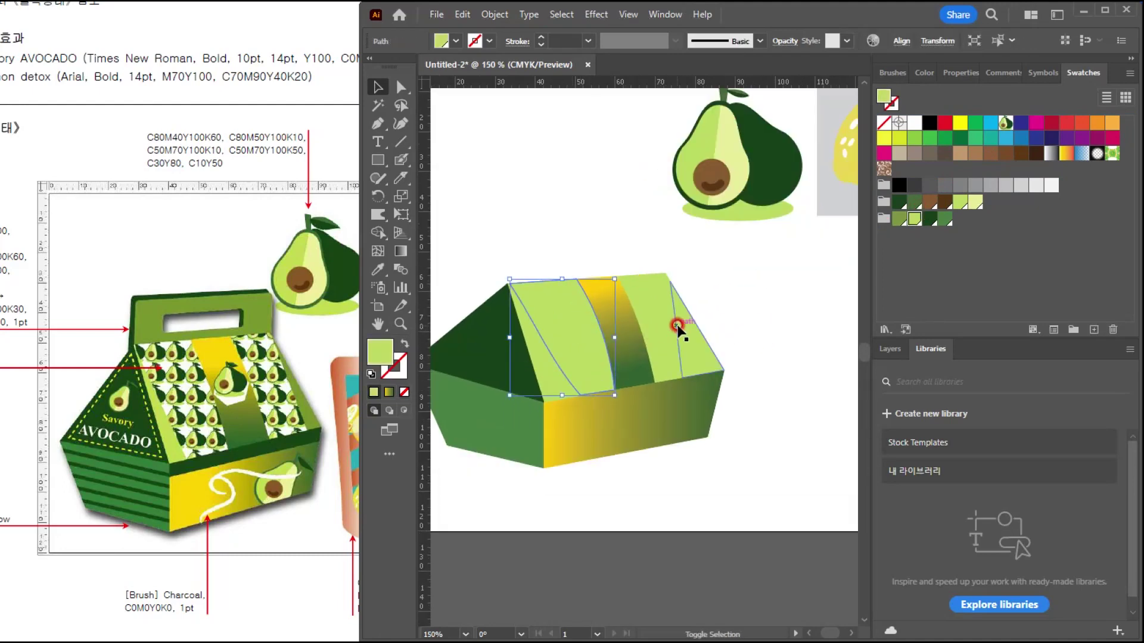
left_click(731, 259)
left_click(653, 303)
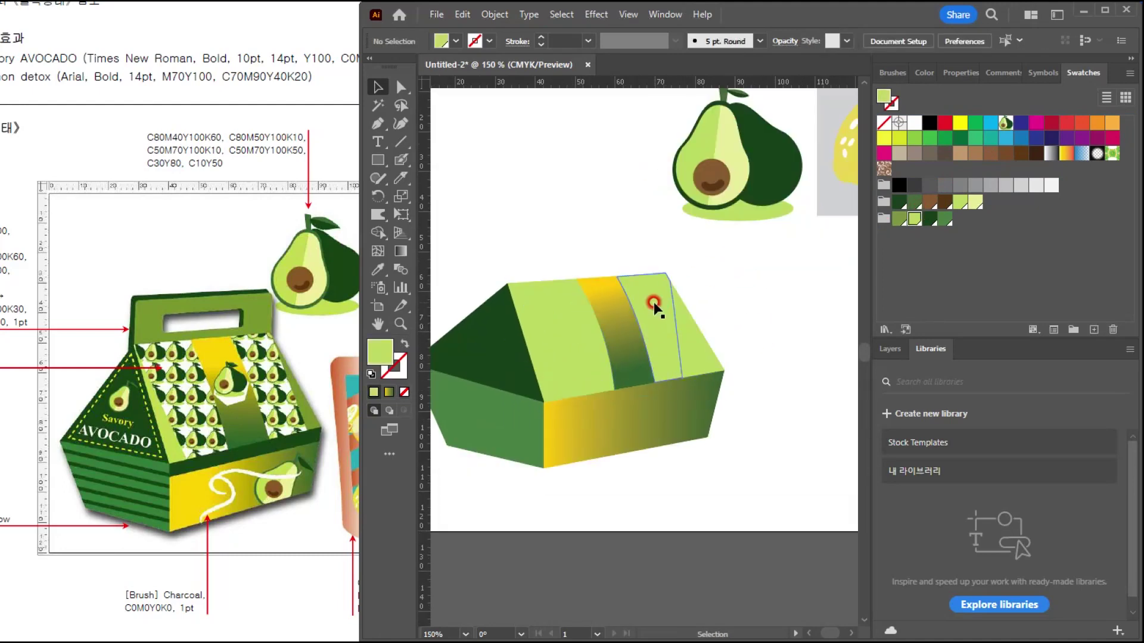
left_click(563, 300, "shift")
left_click(1013, 175)
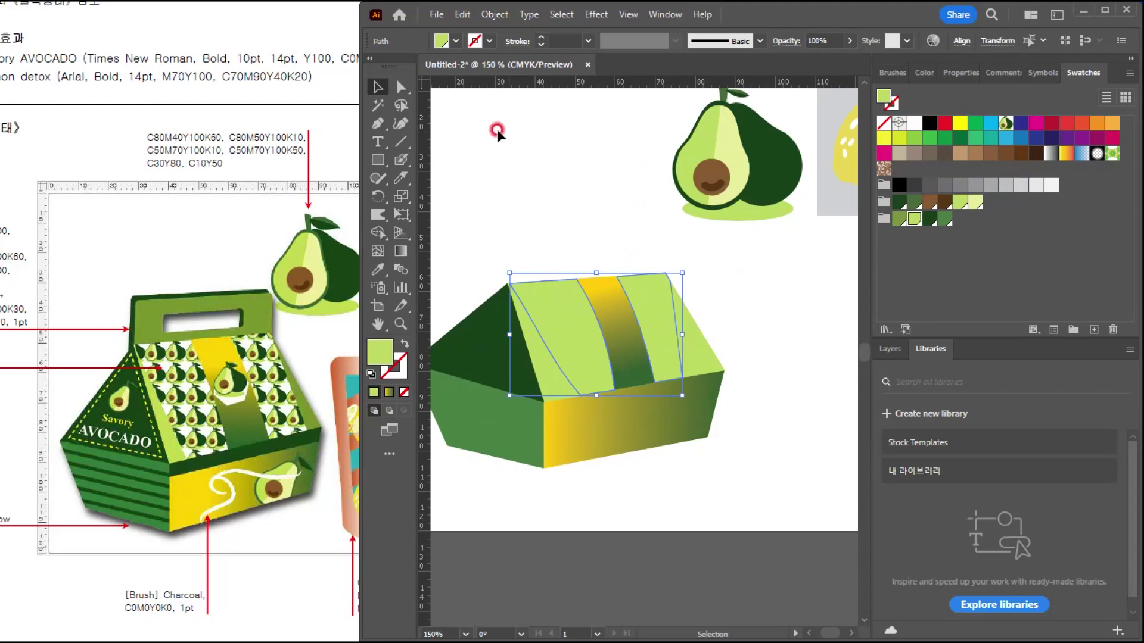
left_click(245, 154)
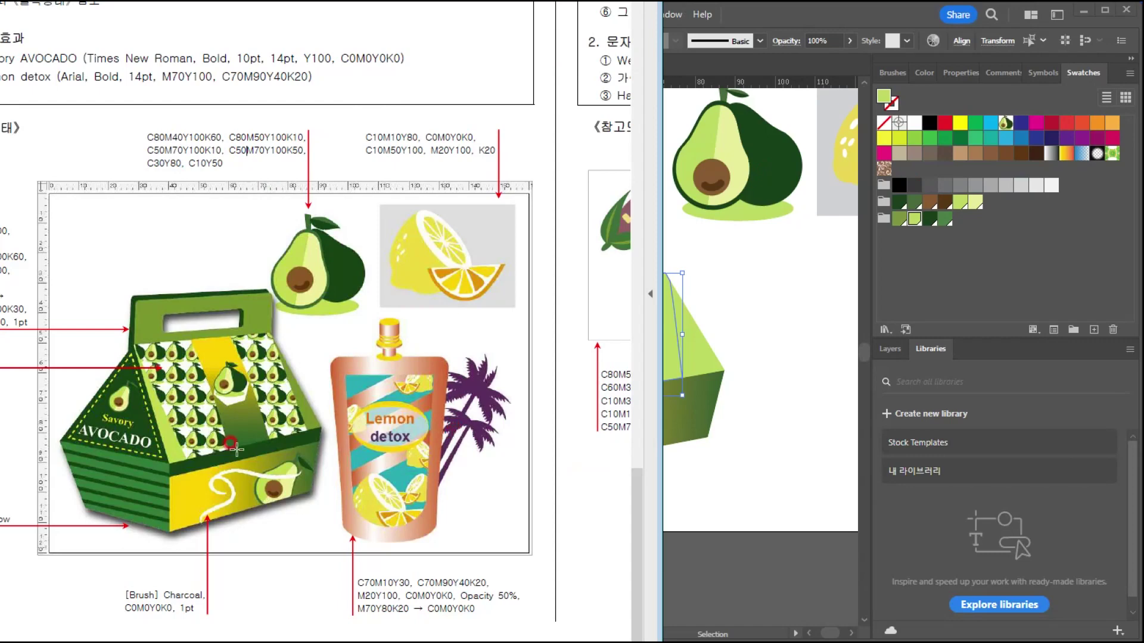
left_click_drag(127, 380, 226, 374)
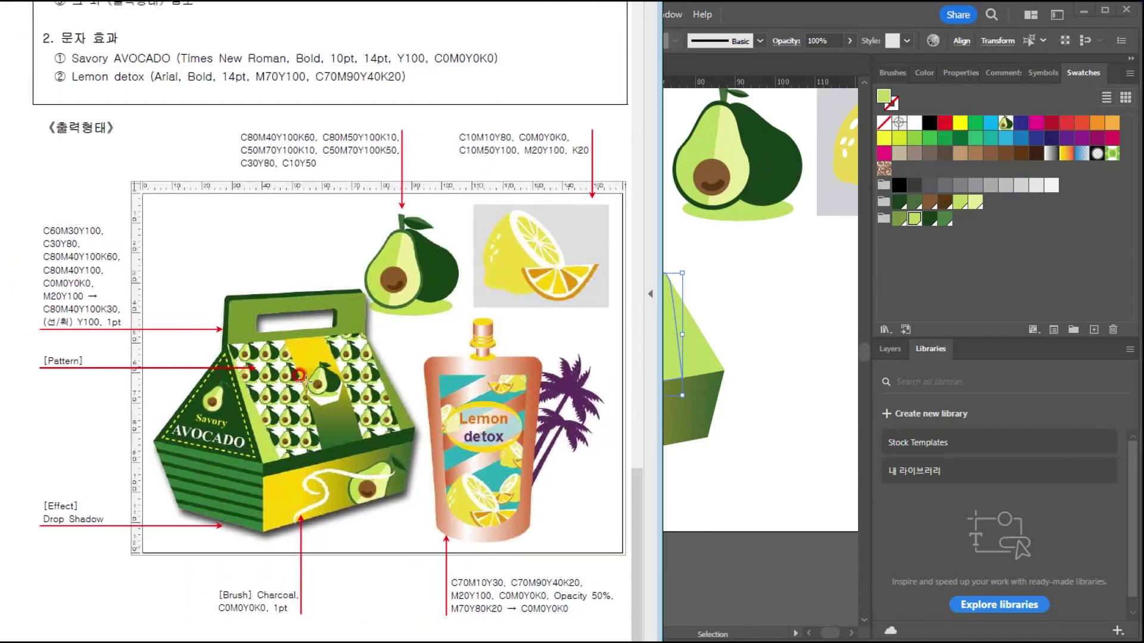
left_click_drag(353, 424, 251, 412)
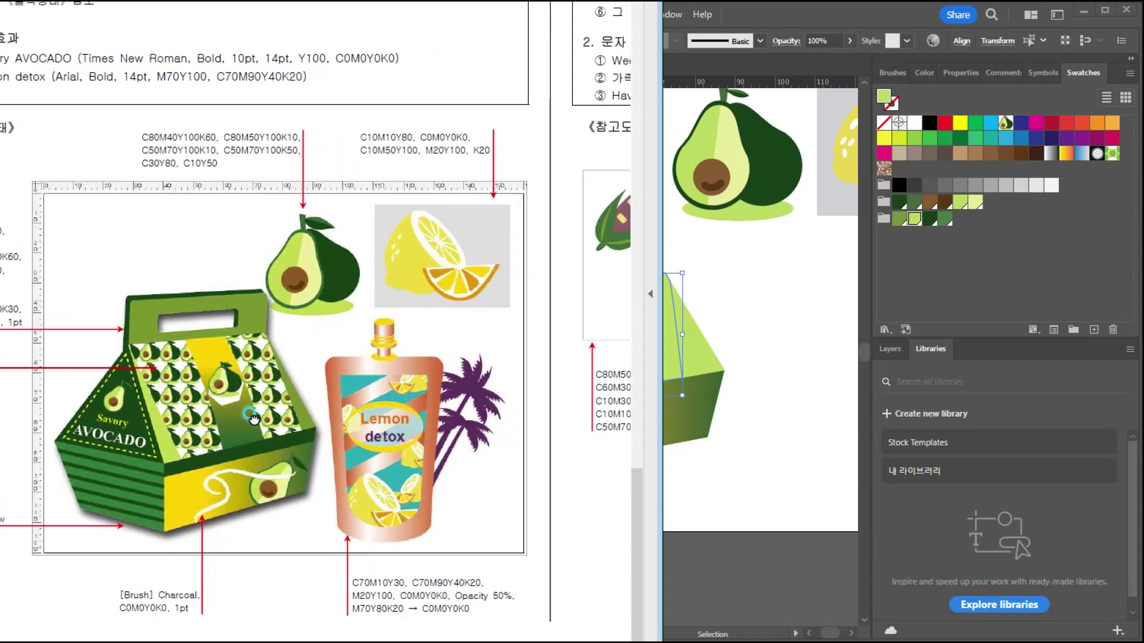
Fill the two roof panels flanking the central band with the avocado pattern swatch.
left_click(775, 335)
left_click(657, 307)
left_click(559, 298, "shift")
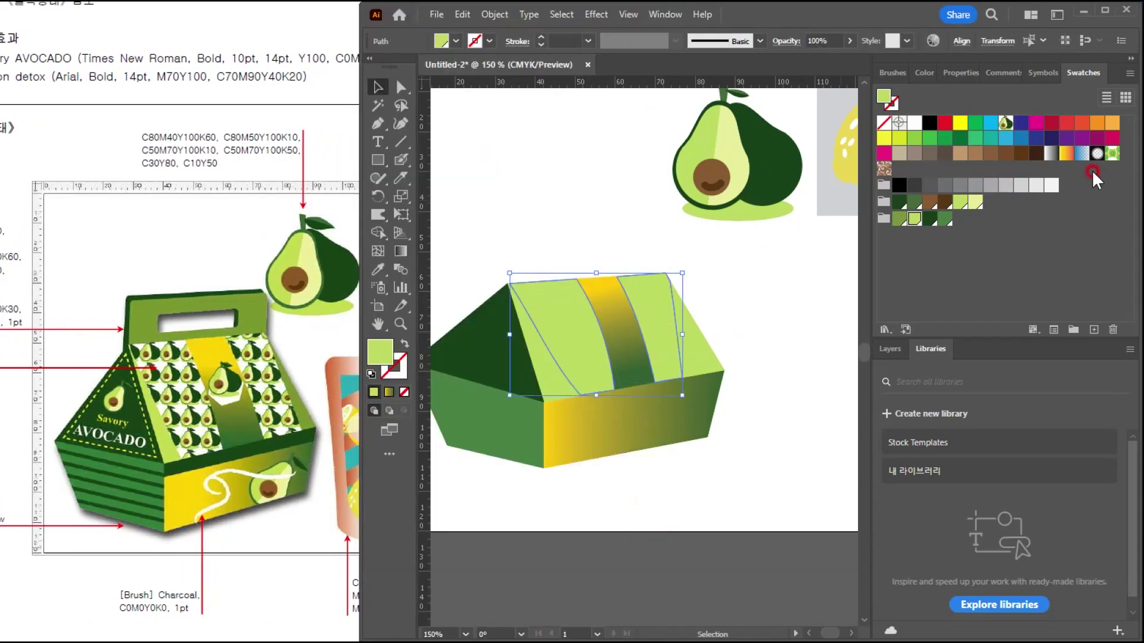
left_click(1006, 122)
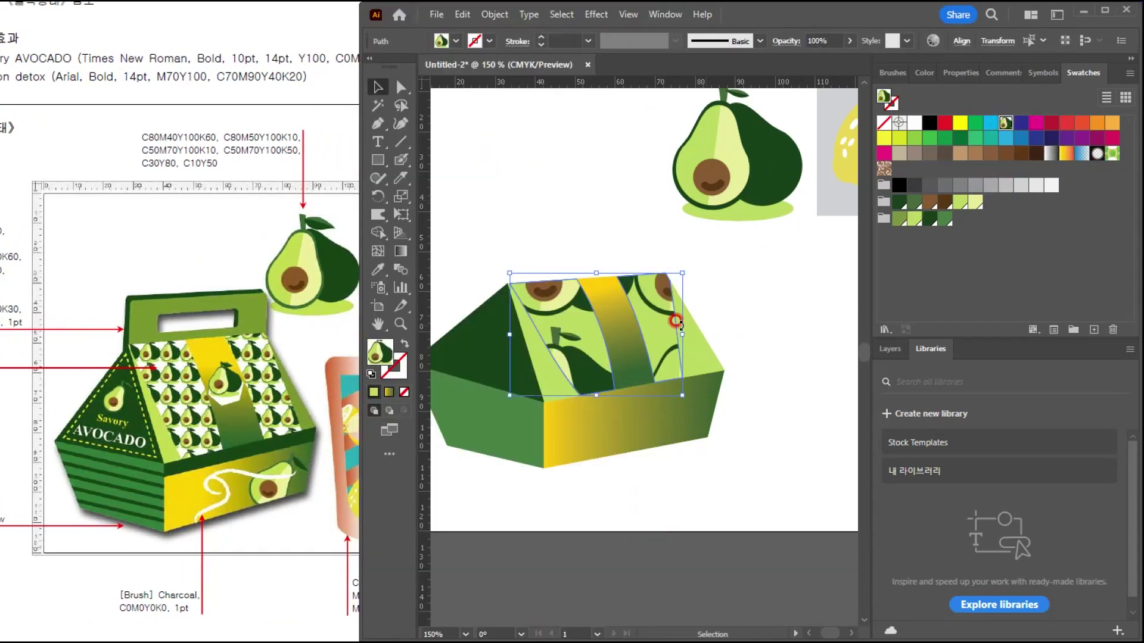
key("ctrl+z")
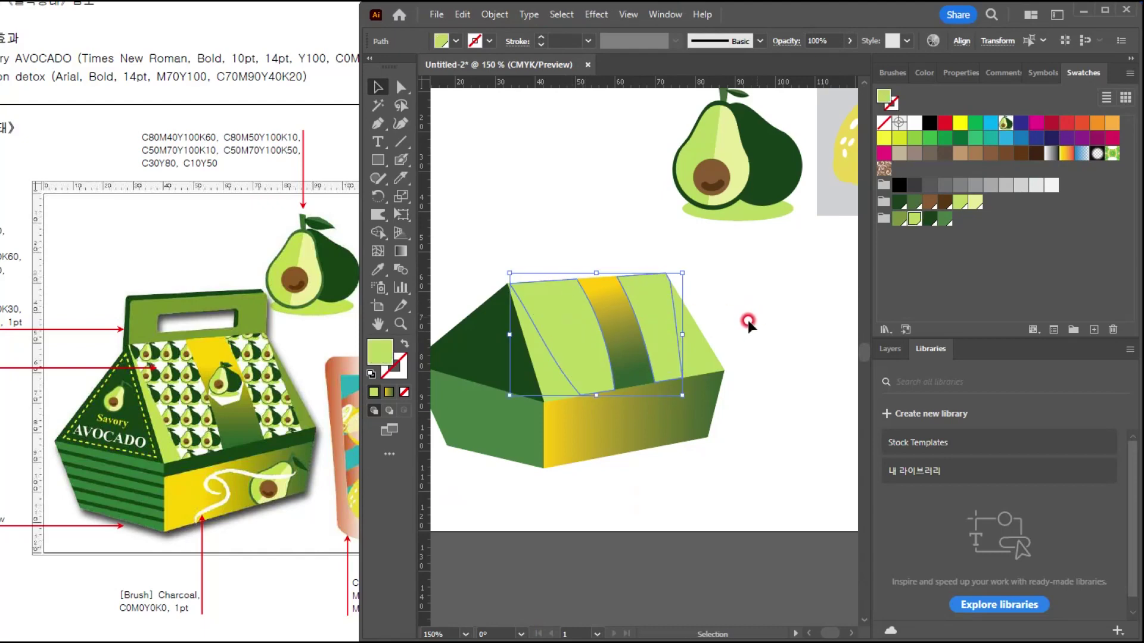
left_click(920, 125)
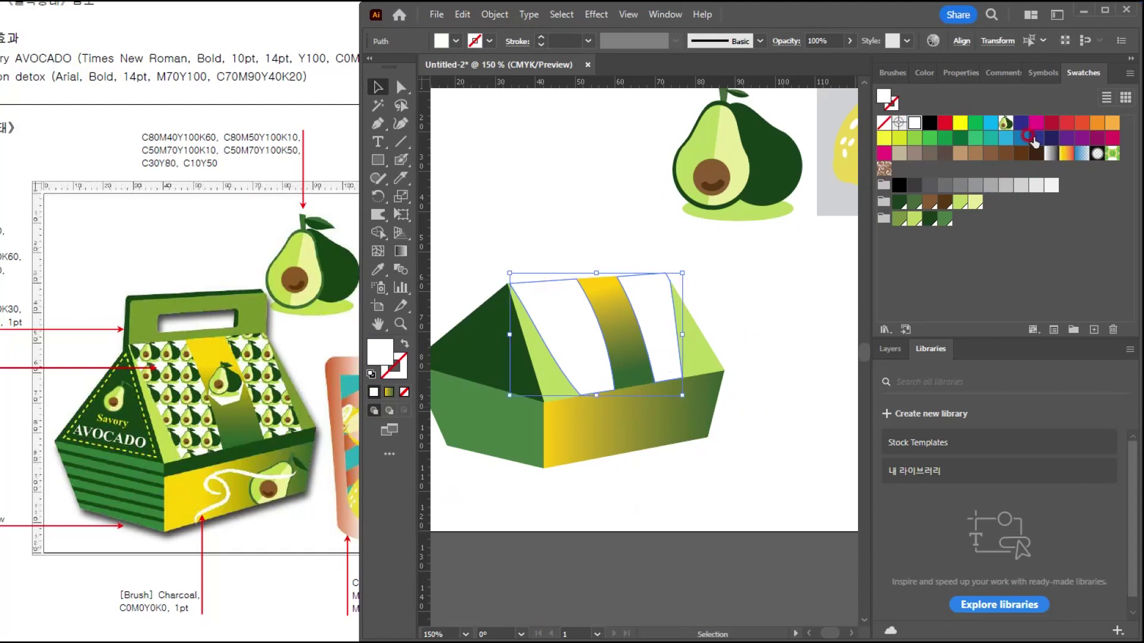
left_click(1002, 122)
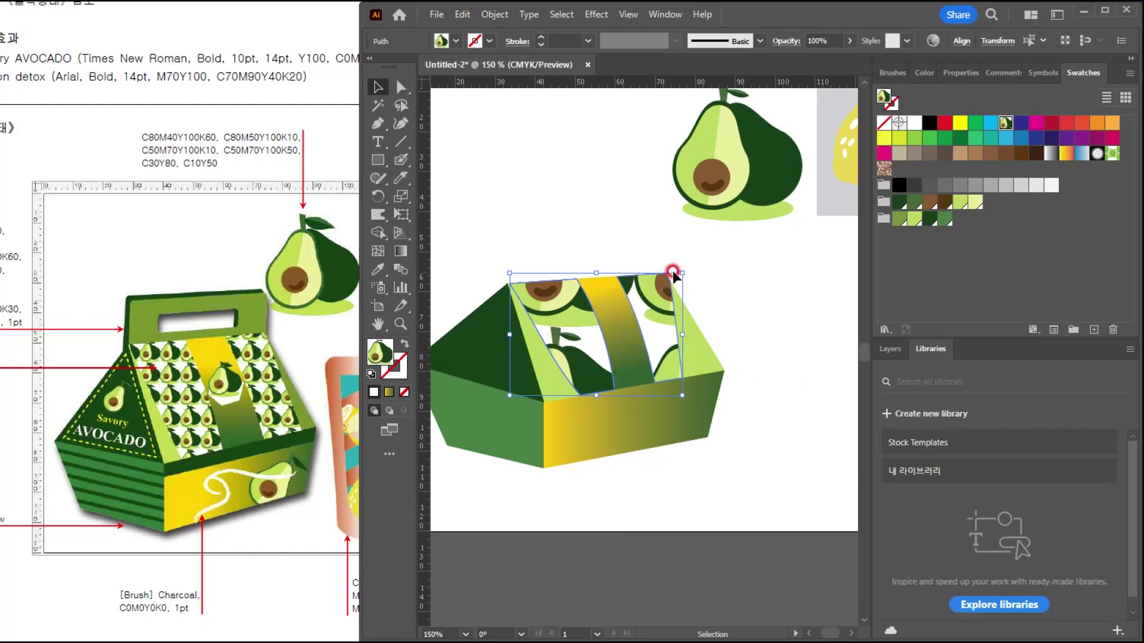
left_click(1007, 122)
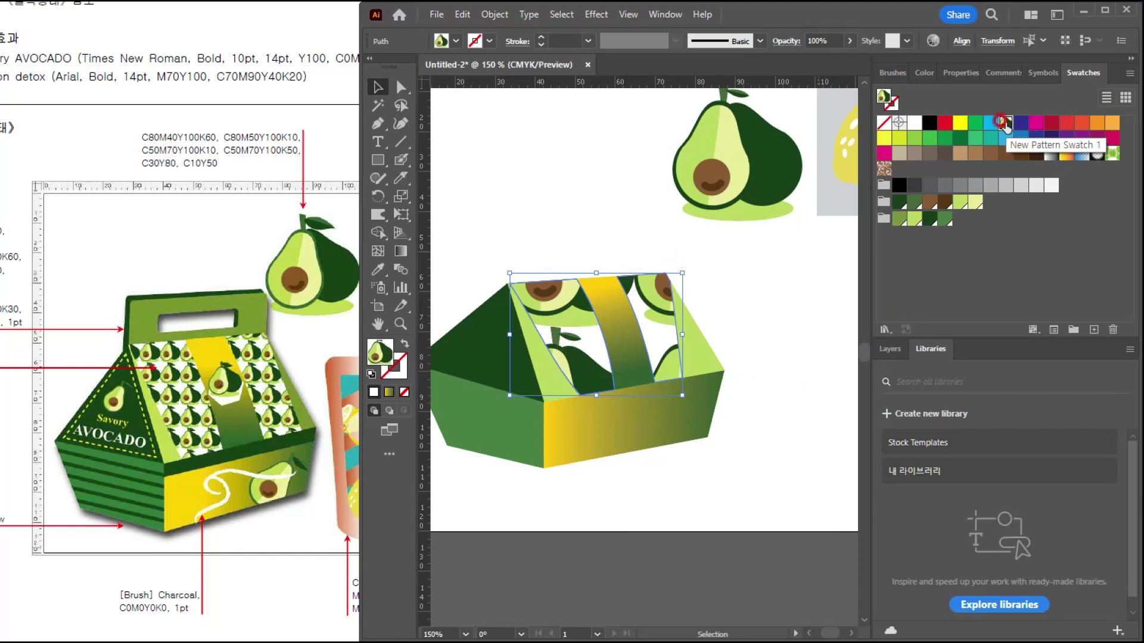
double_click(1007, 123)
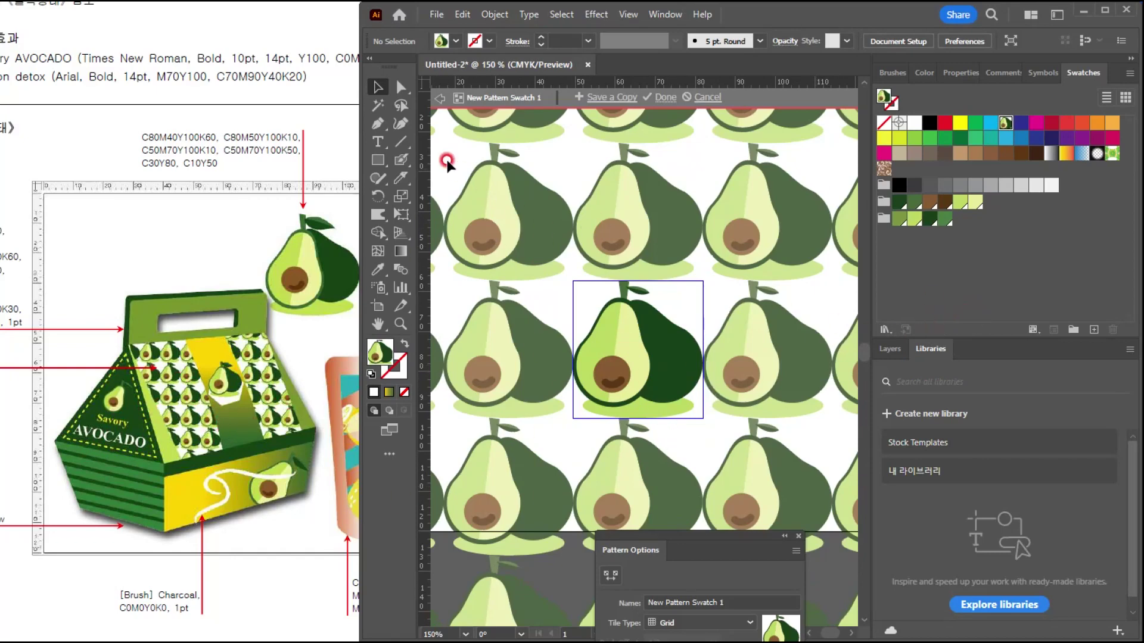
key("Escape")
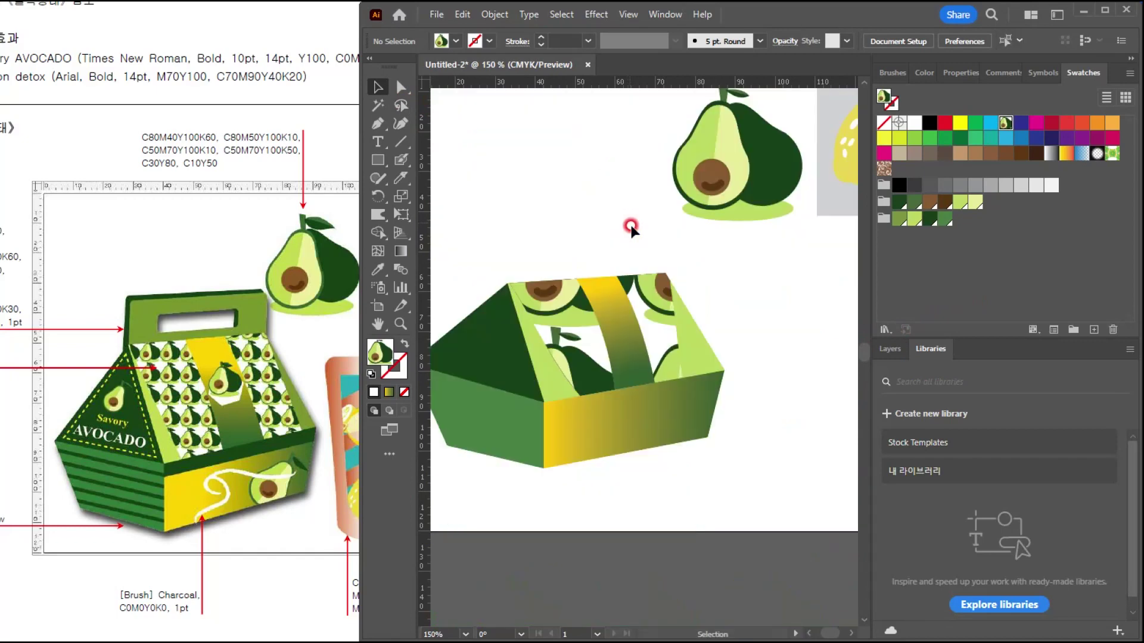
Preview a uniform 30% scale of the two panels' fill, transforming patterns only and not the objects.
left_click(647, 311)
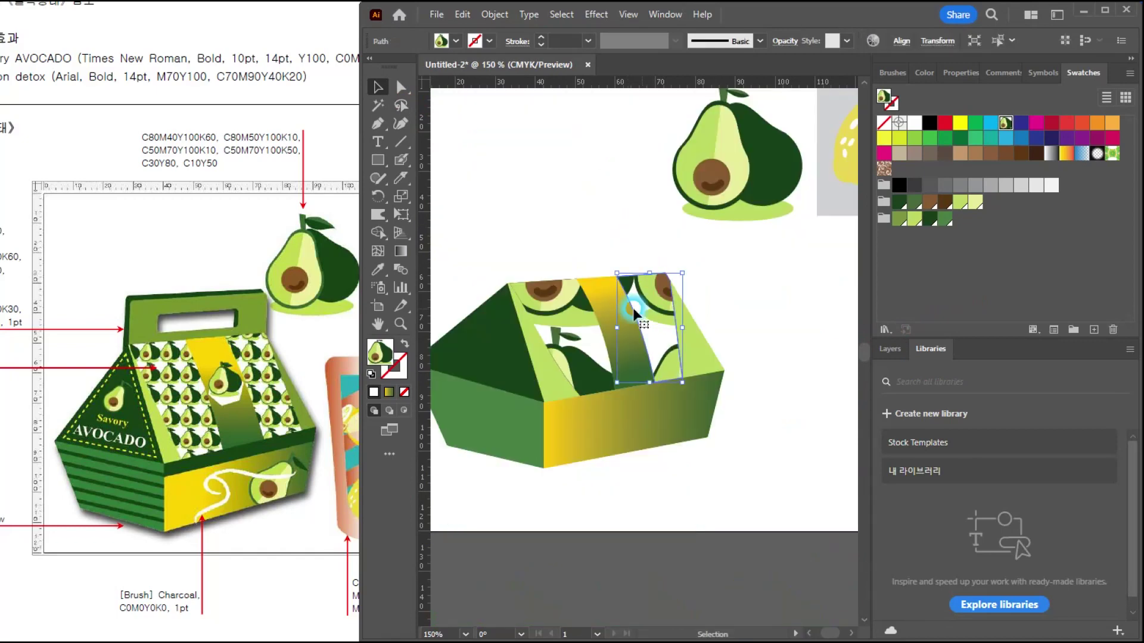
double_click(399, 196)
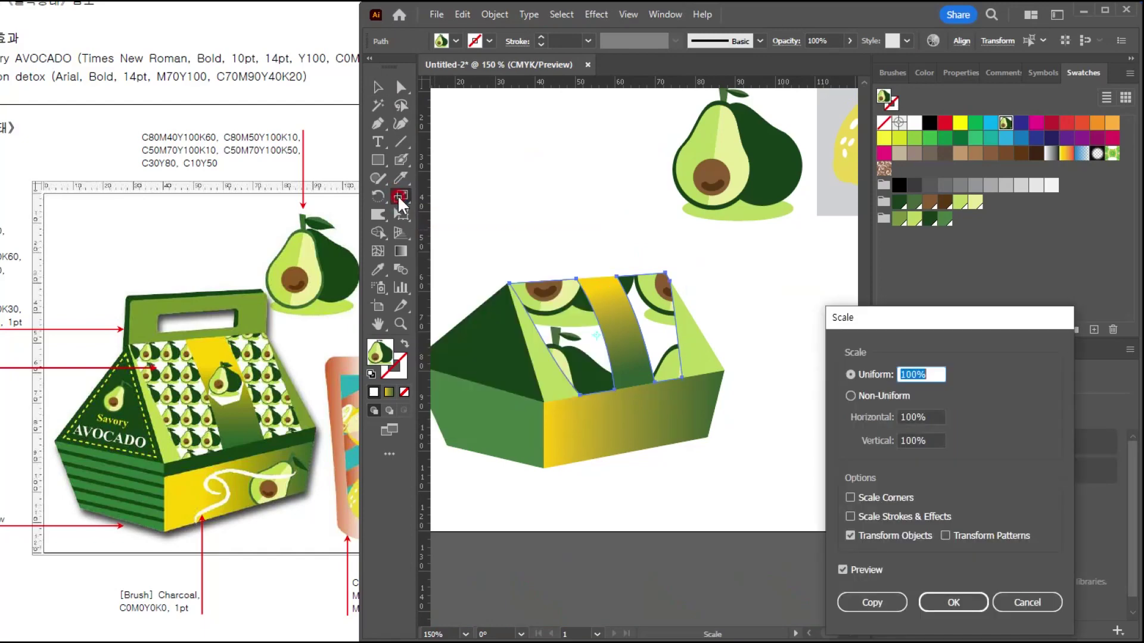
left_click_drag(870, 325, 823, 260)
type("30")
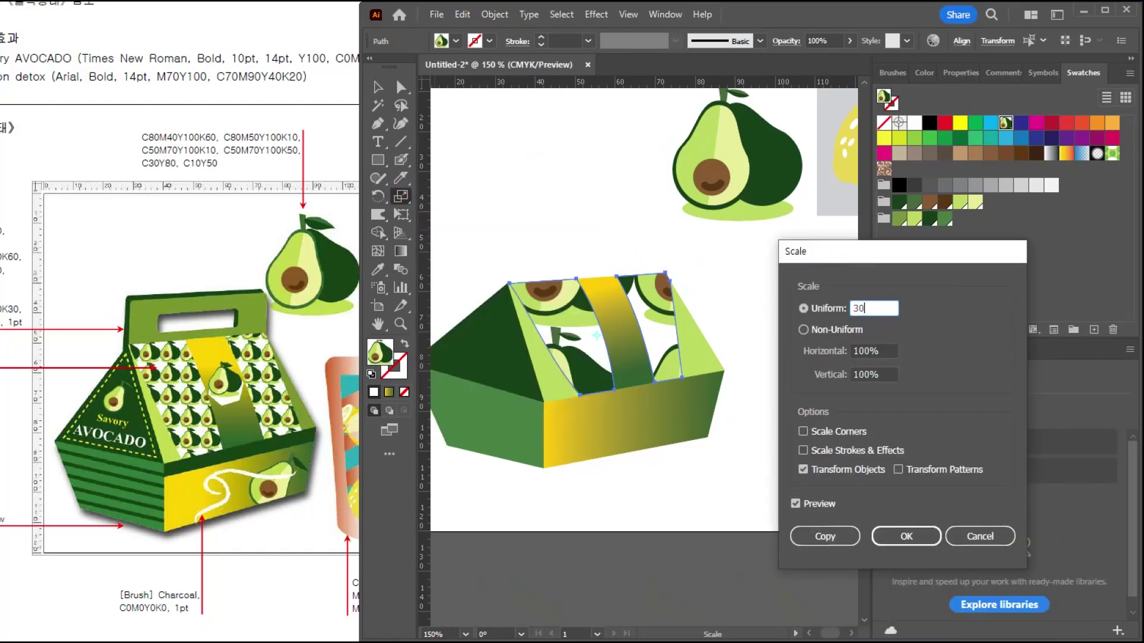
left_click(813, 506)
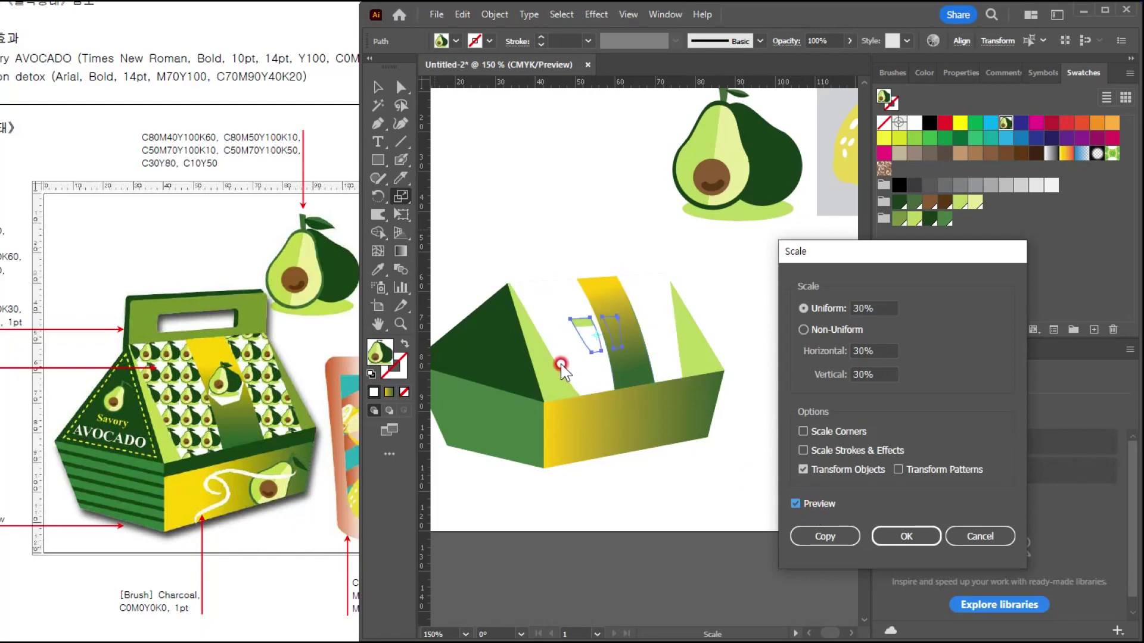
left_click(831, 470)
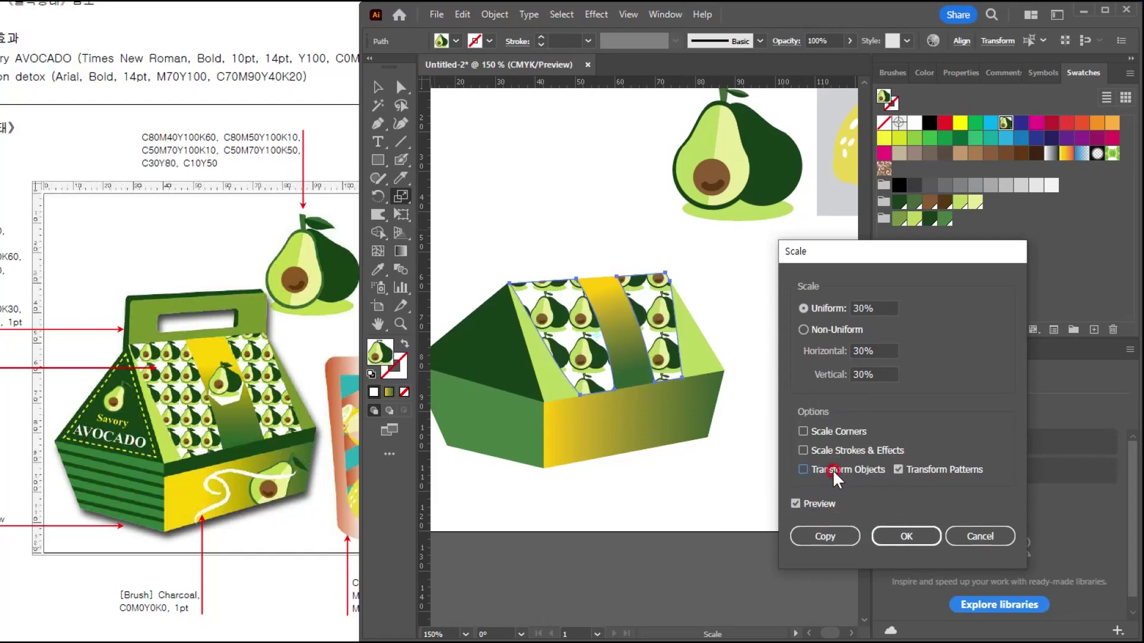
Set the uniform pattern scale to 20%, apply it to both roof panels and deselect them.
double_click(860, 307)
left_click(801, 499)
left_click(810, 503)
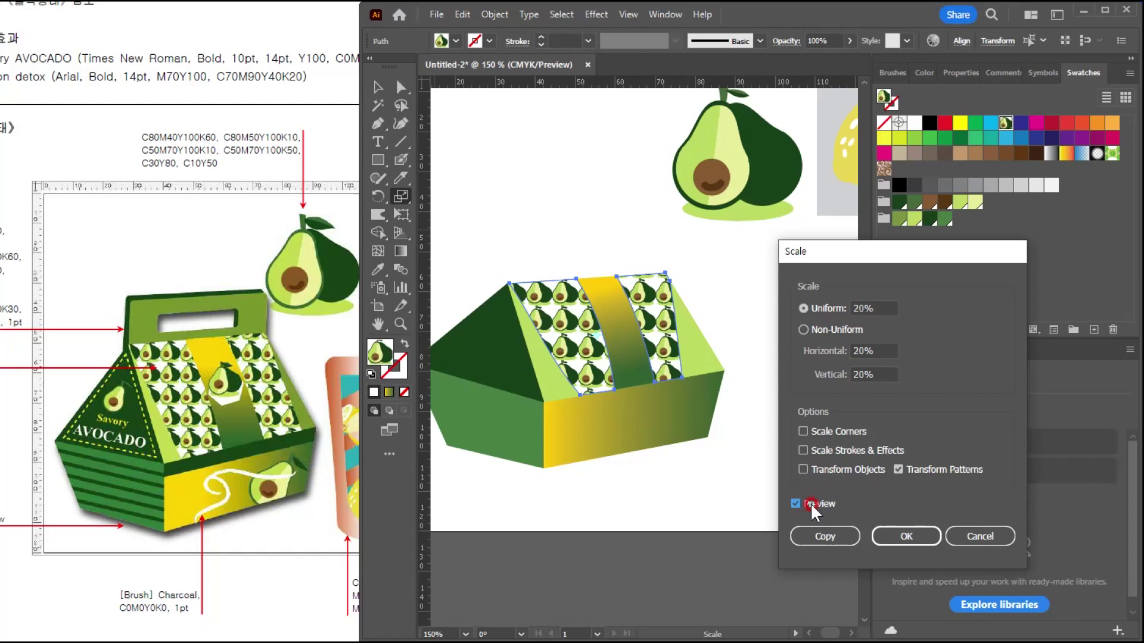
left_click(849, 307)
left_click(918, 529)
left_click(377, 87)
left_click(503, 152)
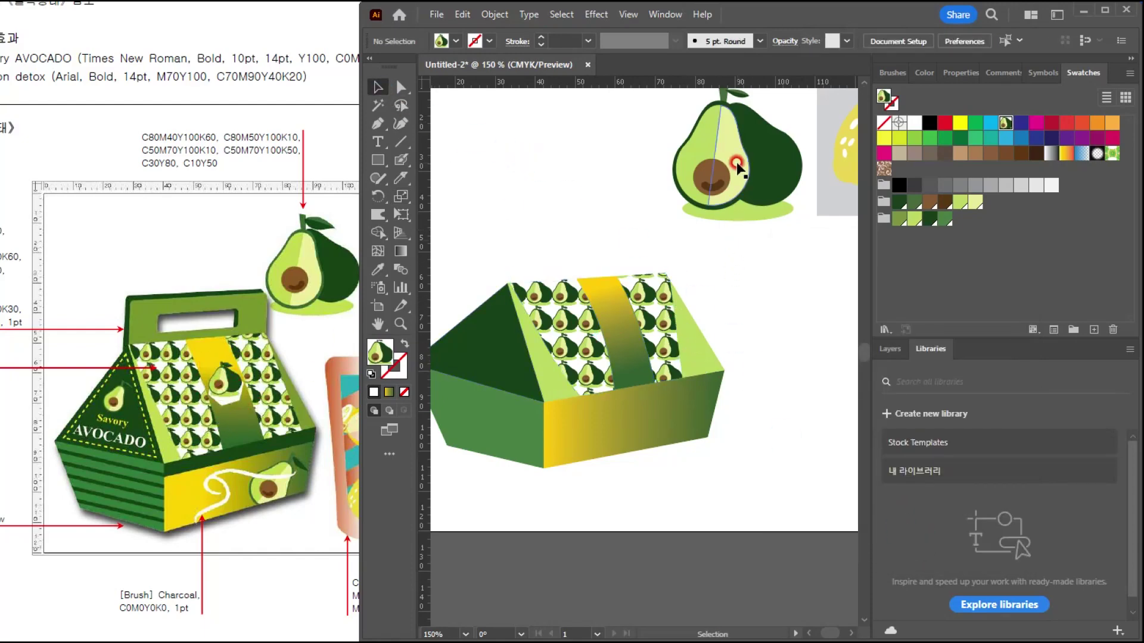
Place a scaled-down copy of the avocado group on the middle of the central gradient band.
left_click(759, 161)
left_click_drag(755, 174, 627, 273)
left_click_drag(673, 186, 581, 284)
scroll(682, 354, "up", 2)
left_click_drag(581, 368, 561, 363)
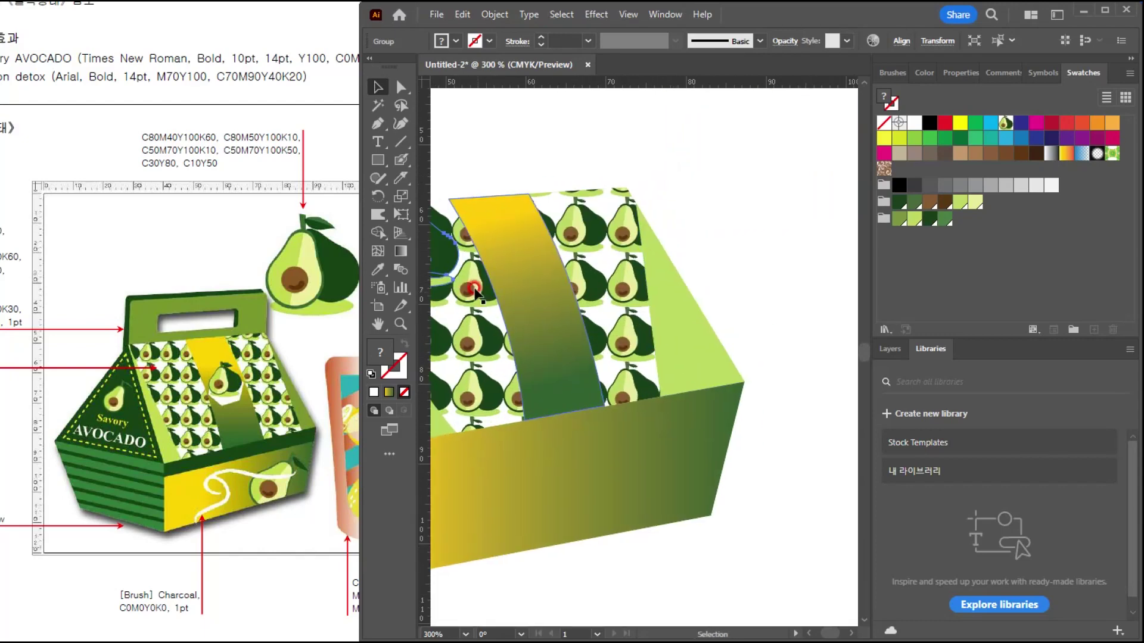
left_click_drag(535, 304, 619, 314)
left_click_drag(491, 255, 612, 301)
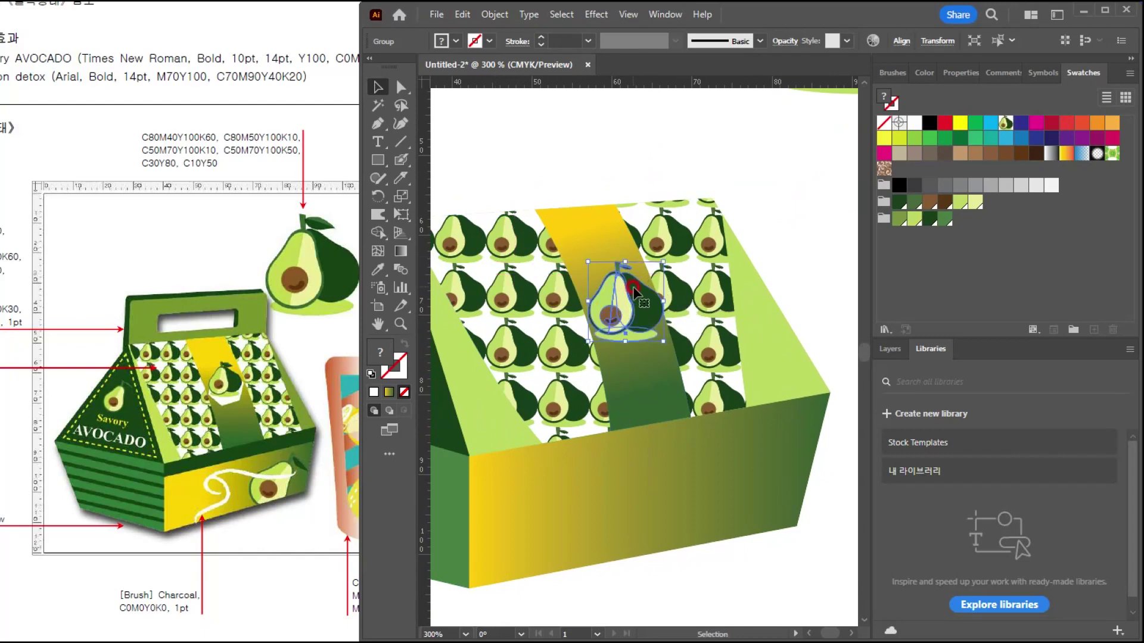
scroll(630, 288, "up", 3)
left_click_drag(721, 211, 671, 265)
left_click_drag(594, 330, 619, 306)
Draw a closed five-point shape over the lower part of the band's avocado with the Pen tool and fill it white.
left_click(379, 142)
left_click(377, 124)
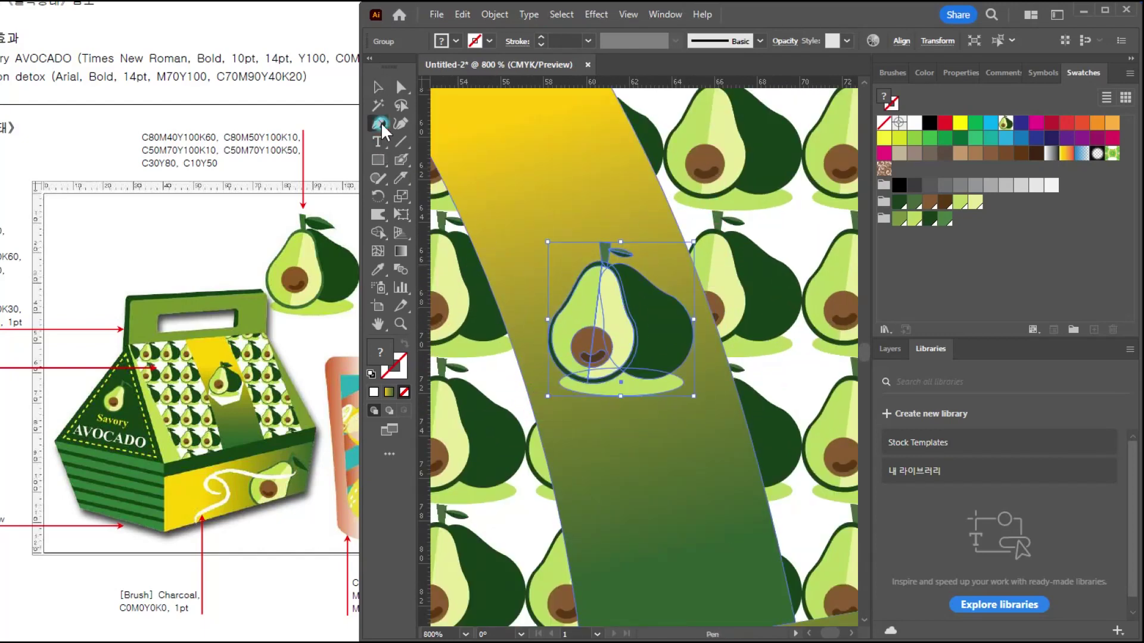
left_click(542, 369)
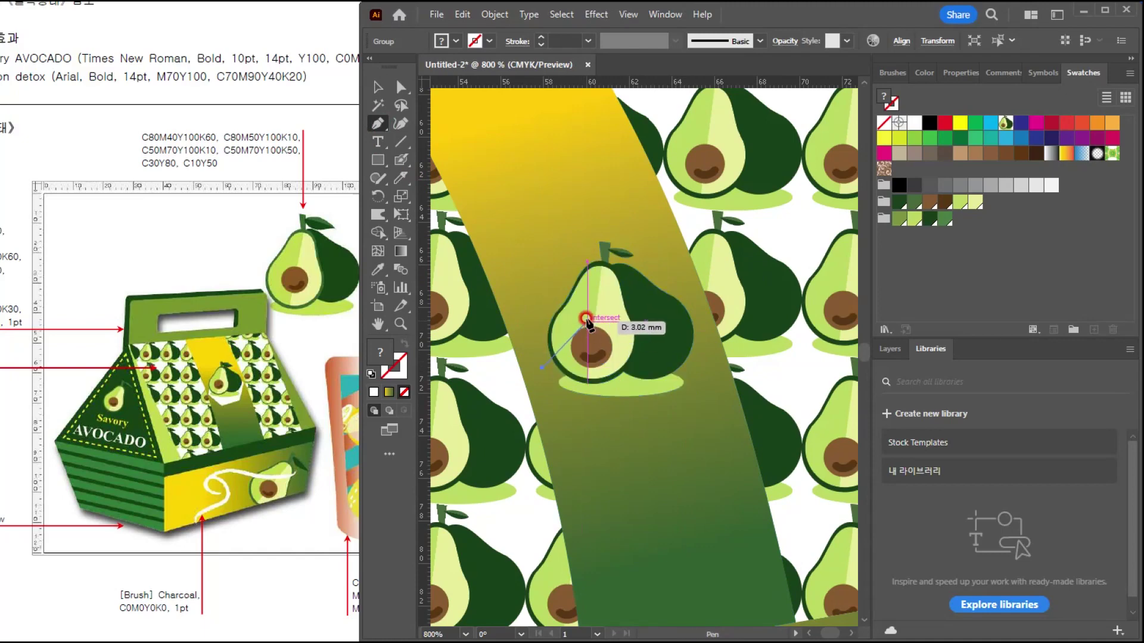
left_click(593, 311)
left_click(703, 327)
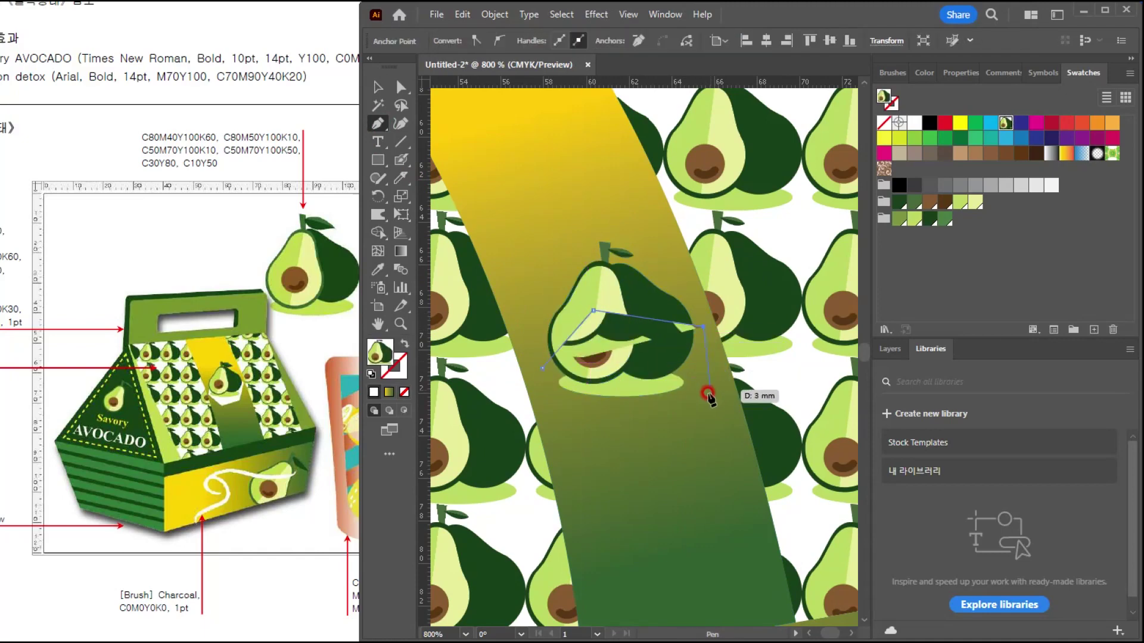
left_click(687, 406)
left_click(565, 408)
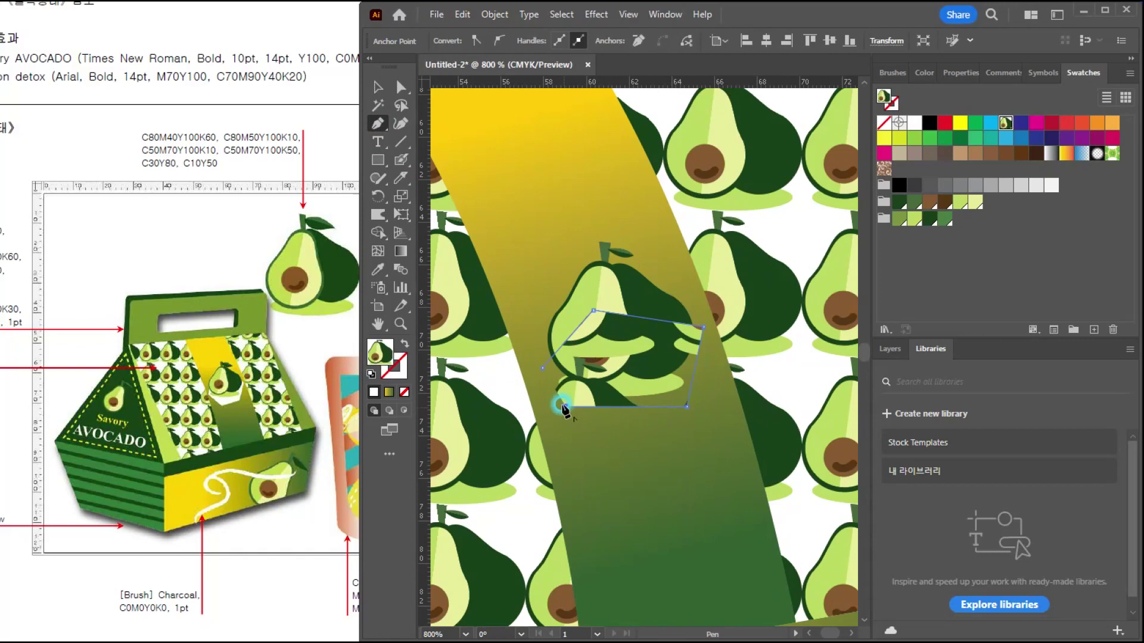
left_click(541, 368)
left_click(915, 123)
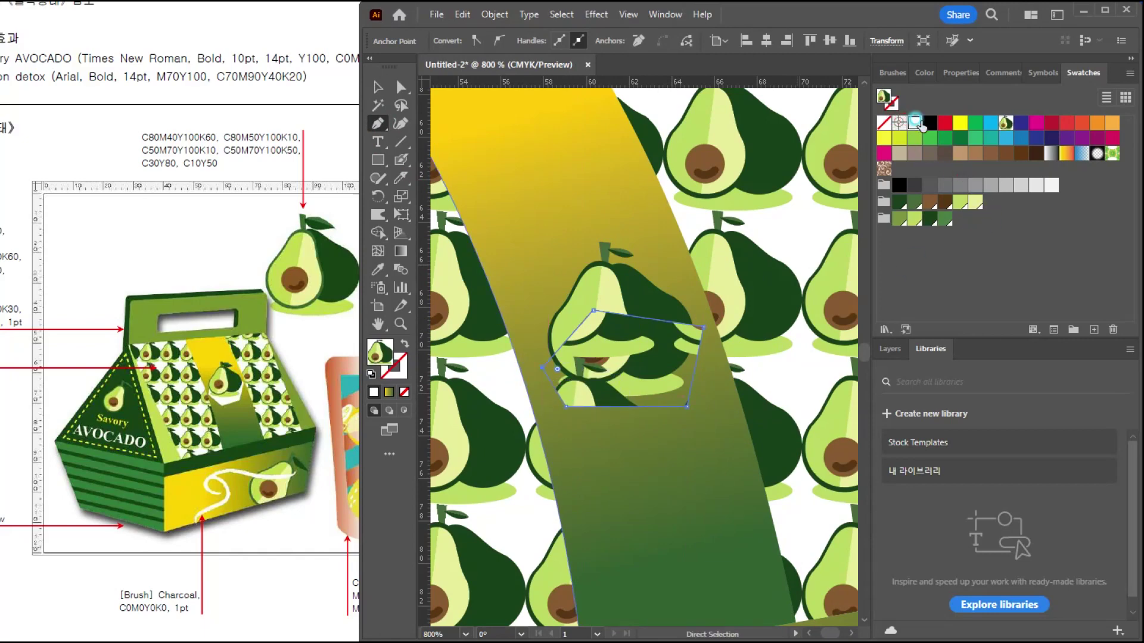
Bring the band's avocado group to the front of the white shape and deselect everything.
left_click(378, 87)
left_click(605, 279)
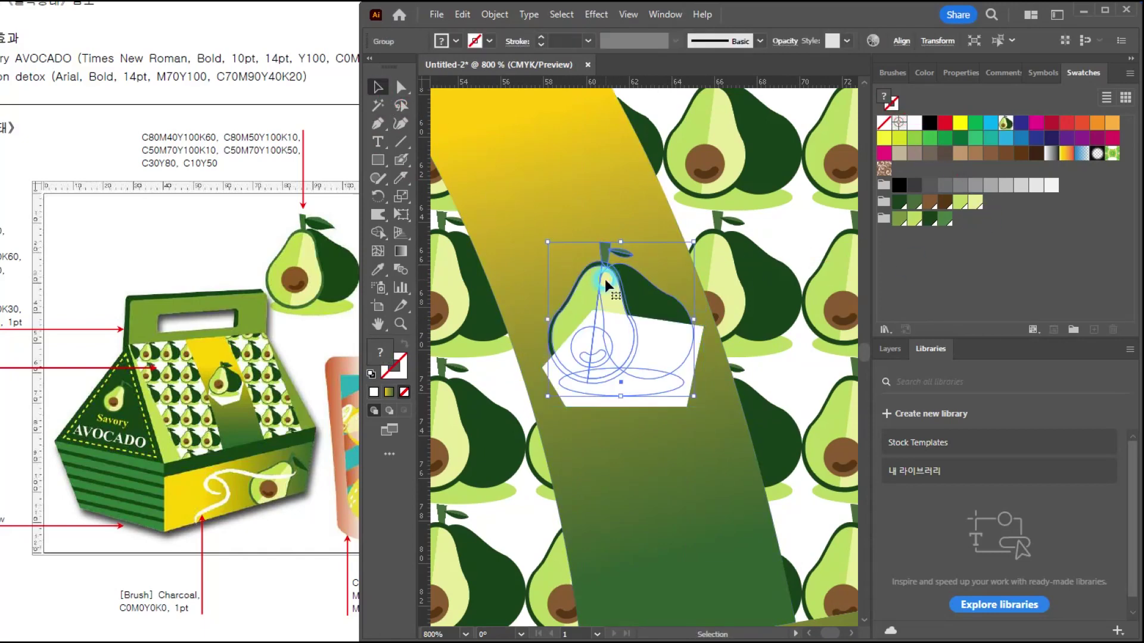
key("ctrl+shift+bracketright")
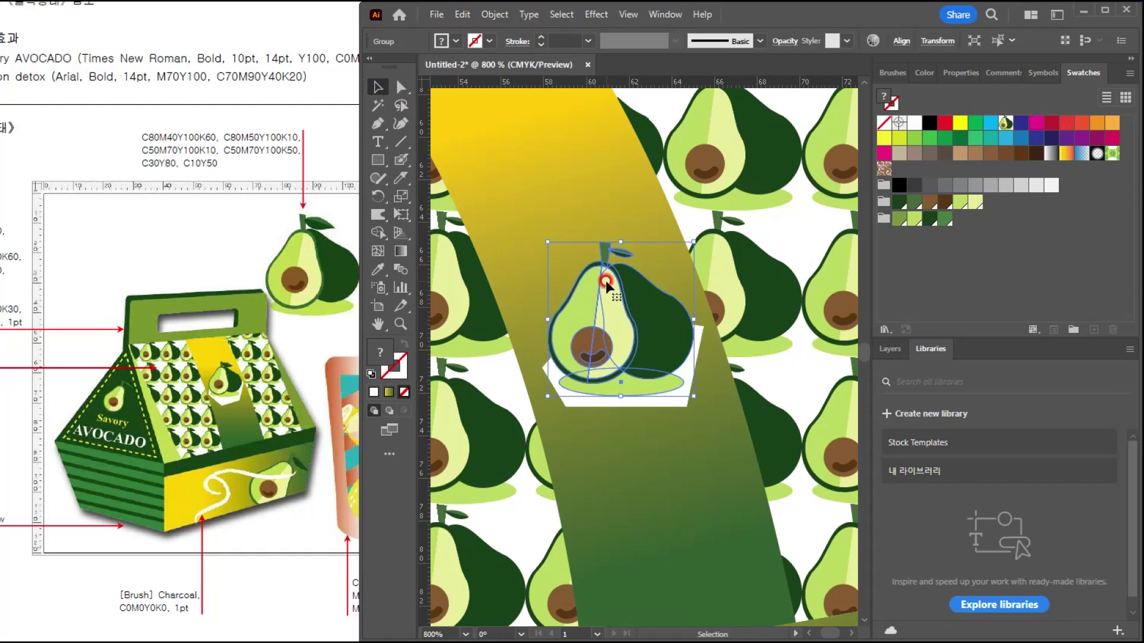
left_click(586, 205)
scroll(635, 325, "down", 4)
left_click_drag(639, 331, 631, 295)
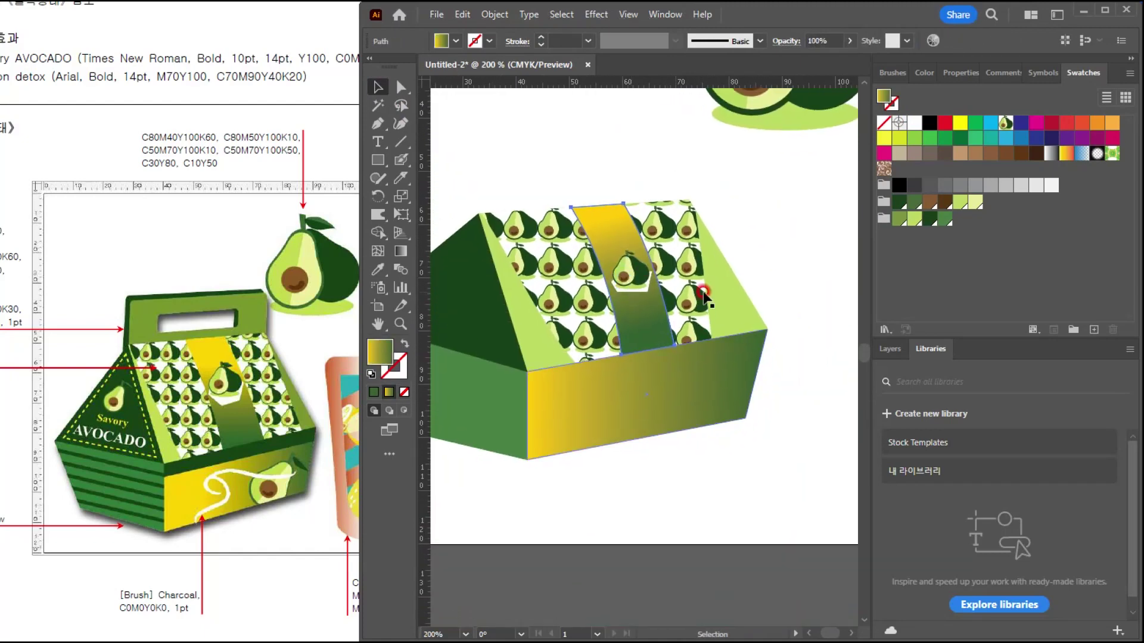
left_click(788, 261)
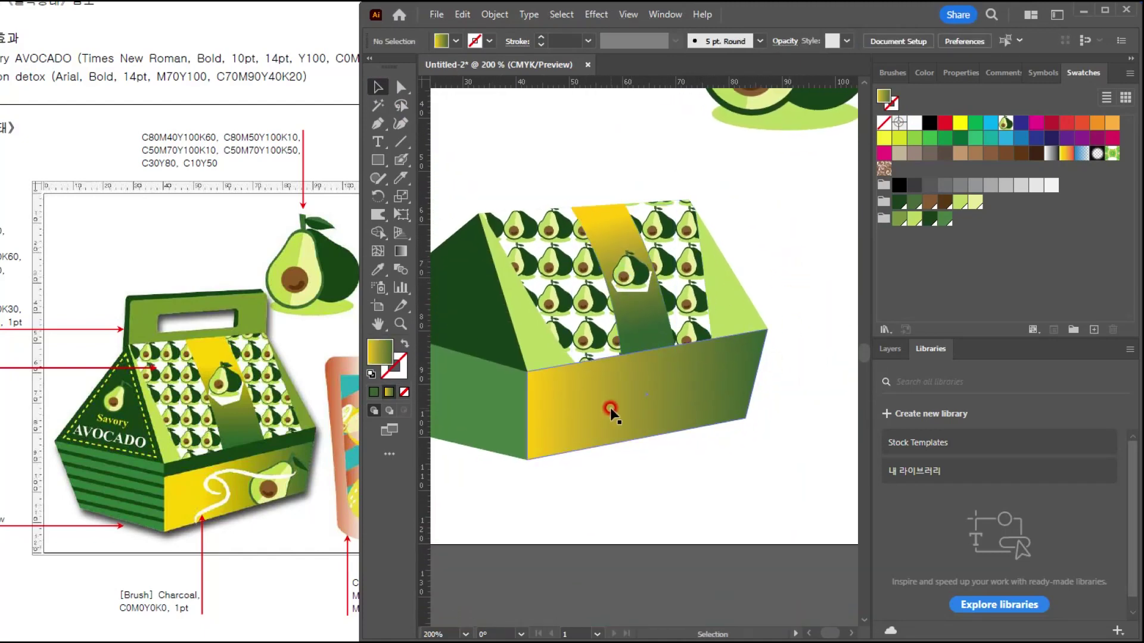
Examine the front panel and its upper edge strip on the reference box, along with the listed colour values.
left_click(656, 415)
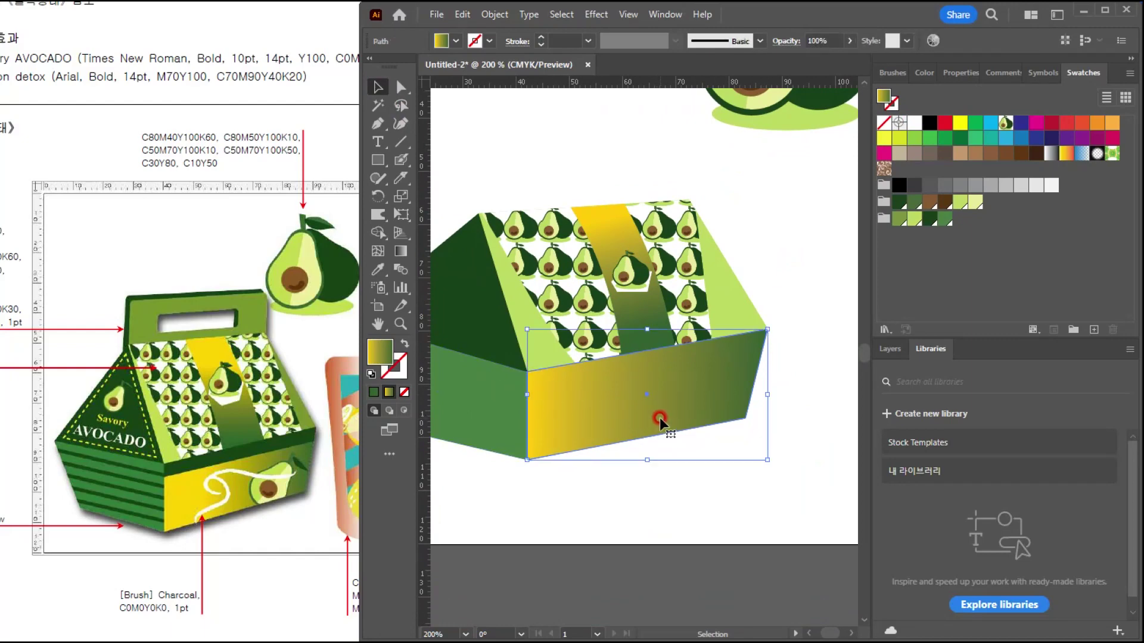
scroll(659, 419, "up", 2)
scroll(687, 417, "down", 1)
left_click(168, 199)
scroll(250, 268, "left", 3)
scroll(289, 326, "right", 1)
left_click(78, 326)
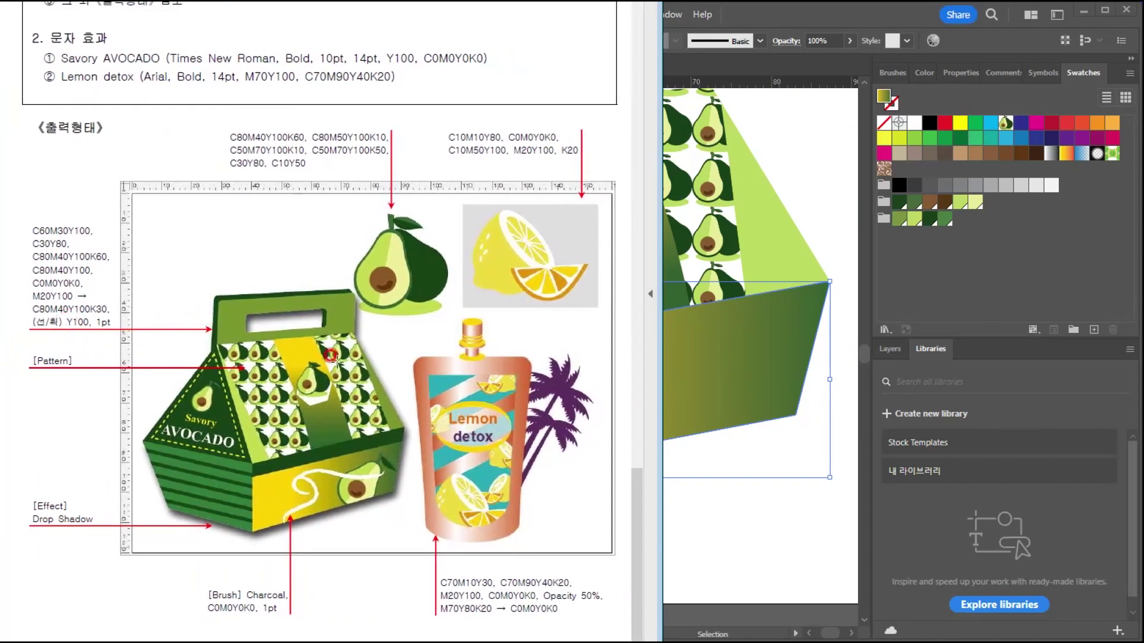
left_click(302, 479)
left_click(307, 445)
left_click(891, 277)
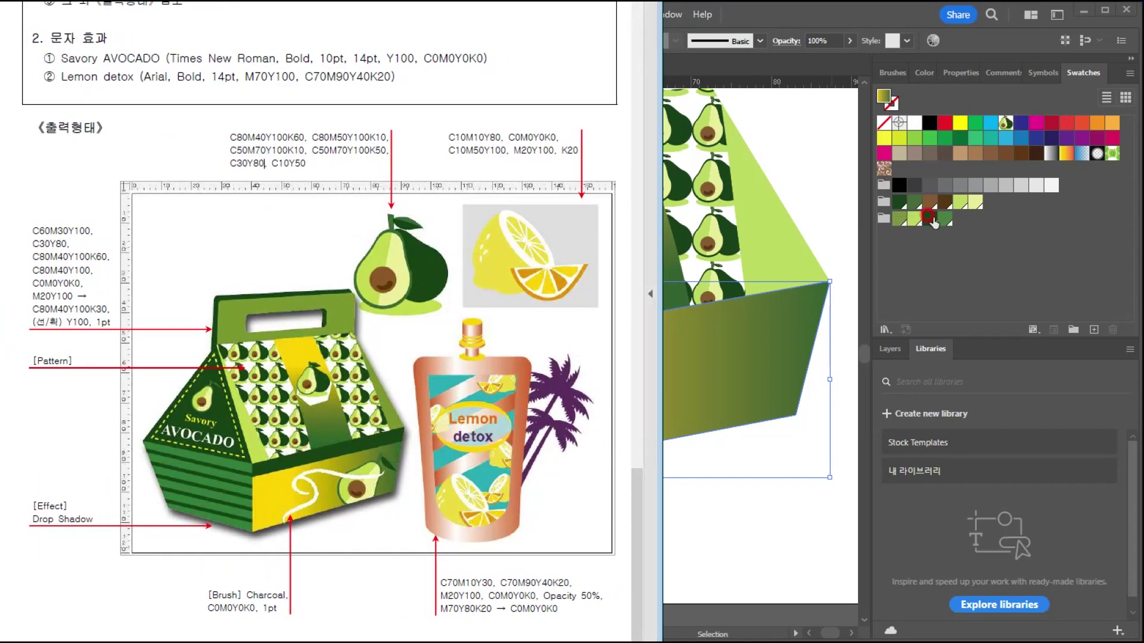
left_click(817, 180)
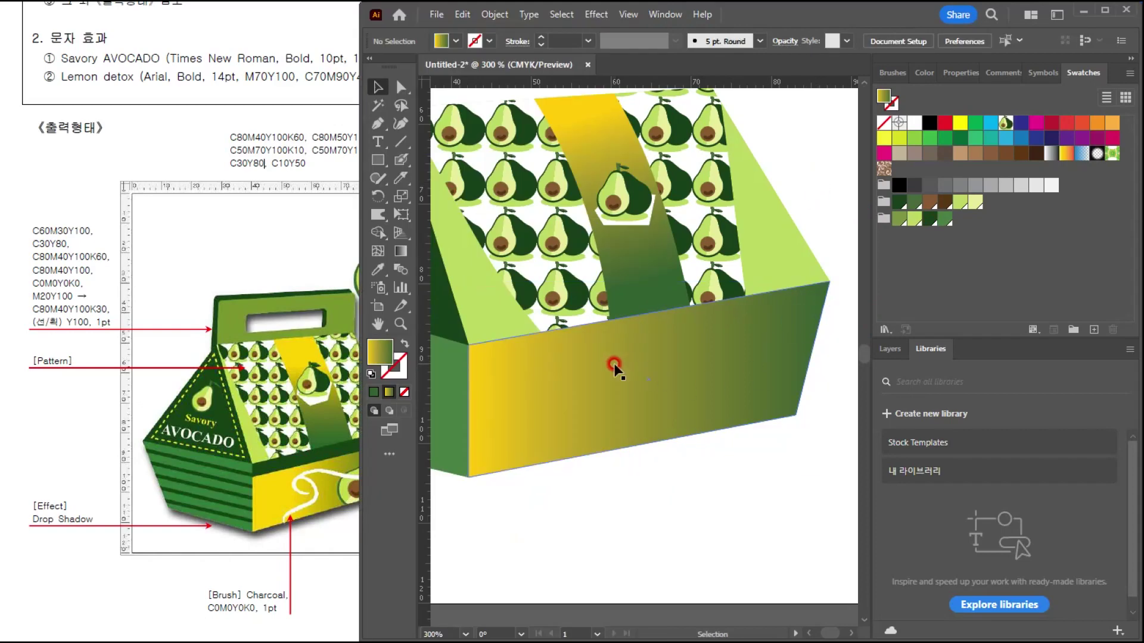
Draw a straight line about 56 mm long at 9° across the upper part of the front panel, extending past both sides.
left_click(654, 416)
scroll(658, 406, "down", 1)
left_click_drag(602, 335, 583, 252)
left_click(402, 144)
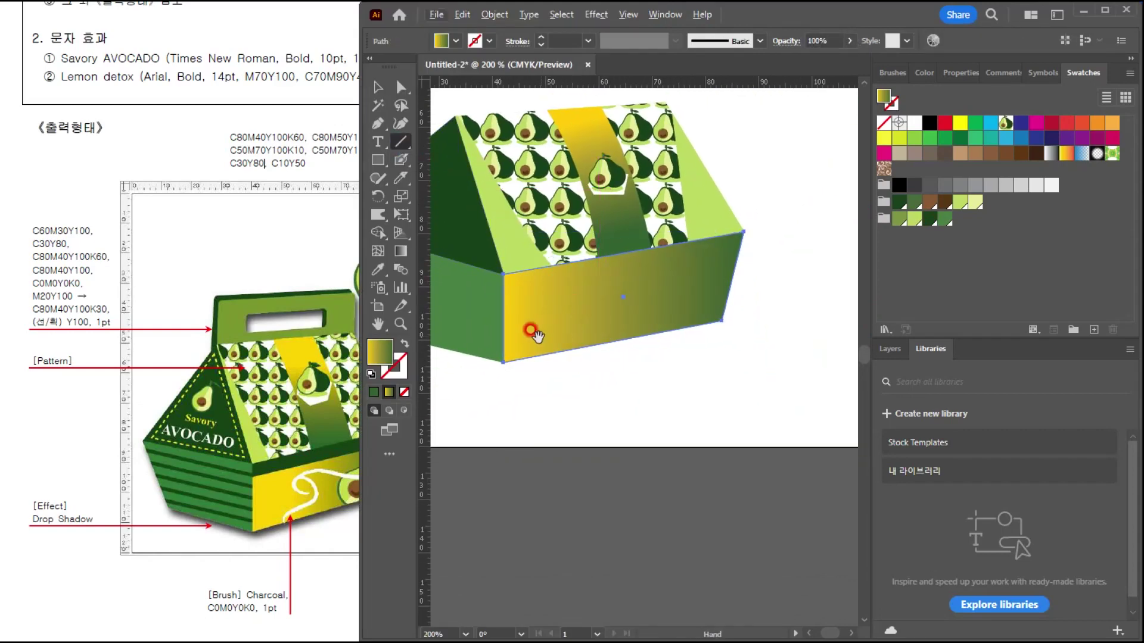
left_click_drag(505, 291, 777, 242)
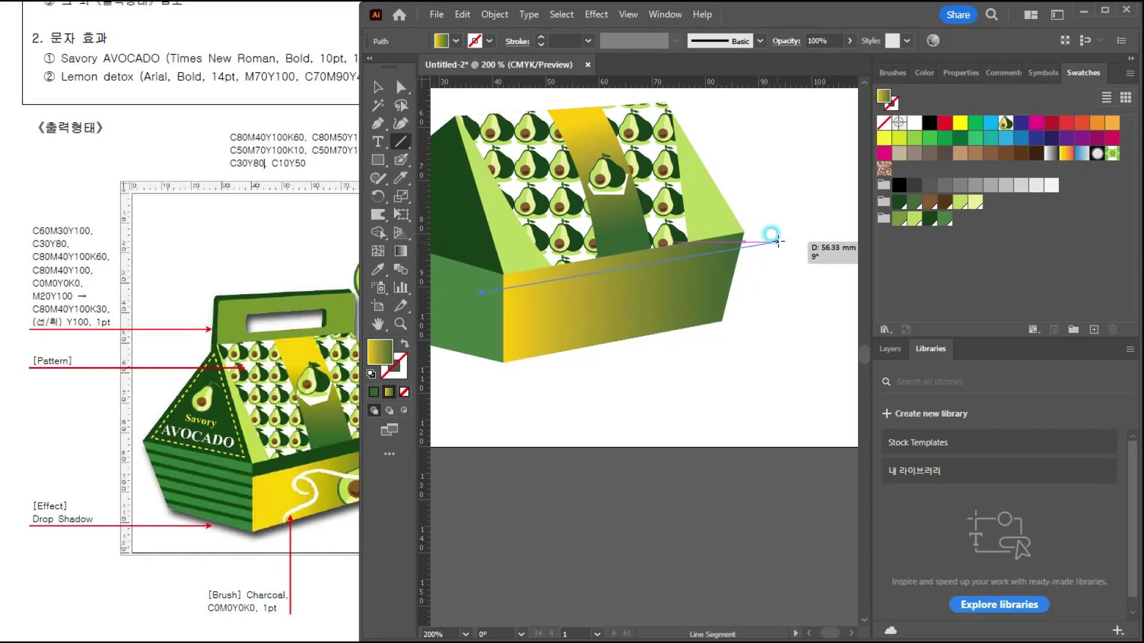
key("v")
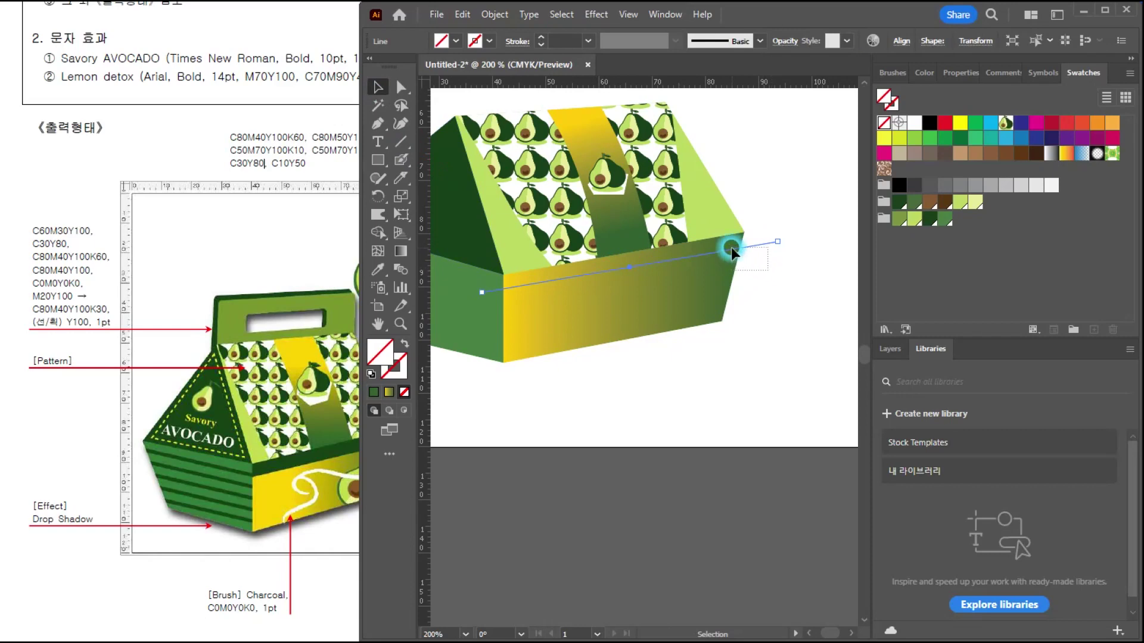
Divide the gradient front panel along the line with Pathfinder and ungroup the resulting pieces.
left_click(607, 299, "shift")
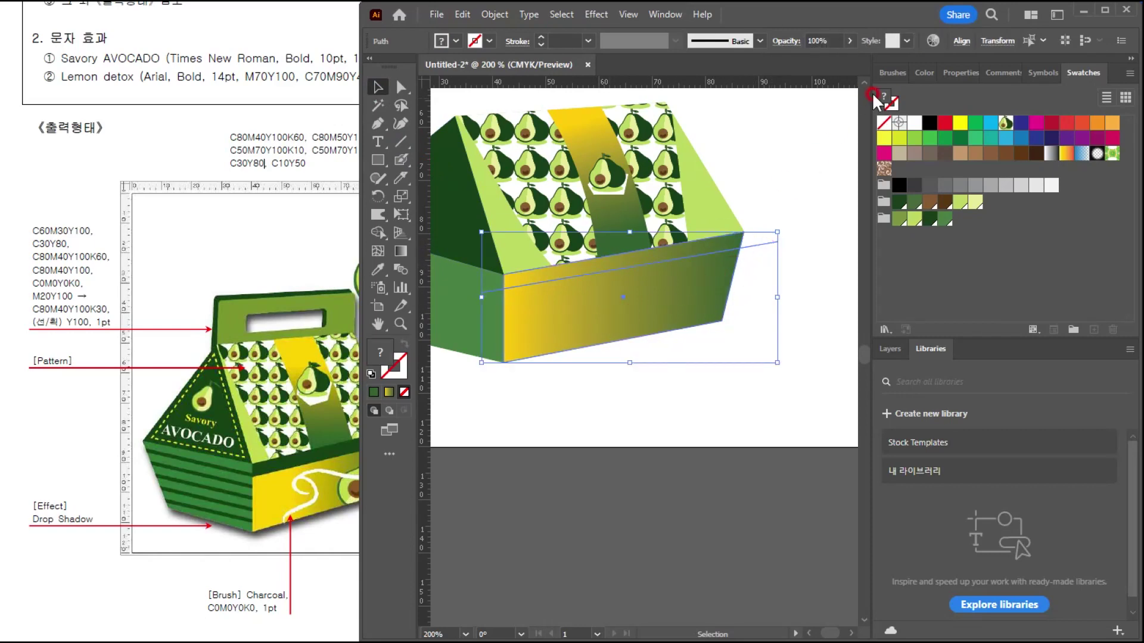
key("ctrl+shift+F9")
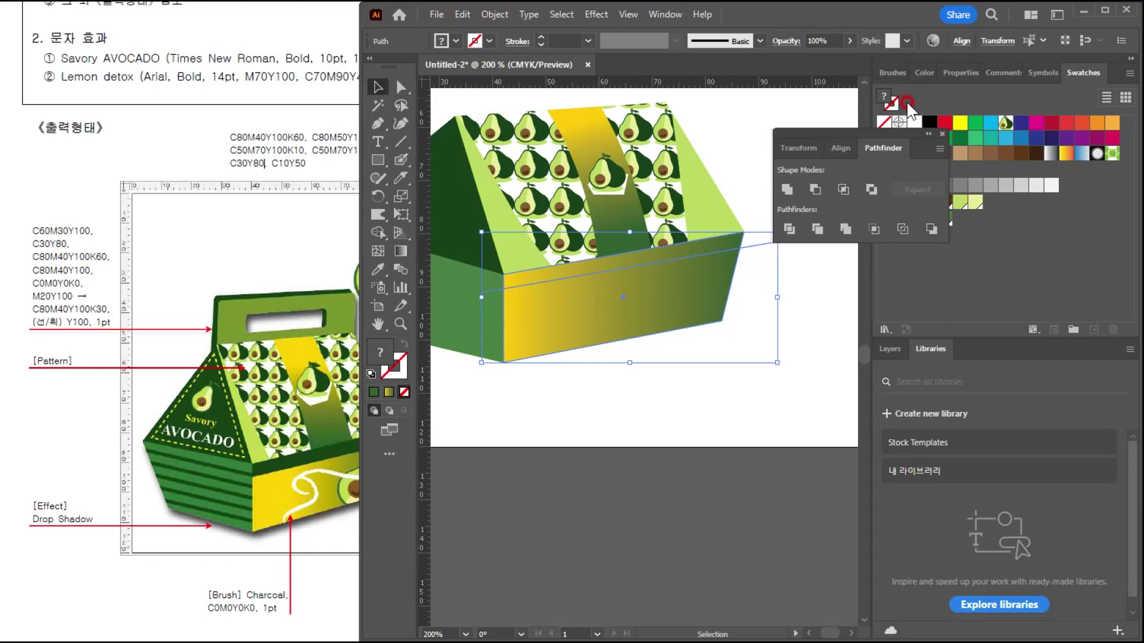
left_click(789, 229)
right_click(652, 273)
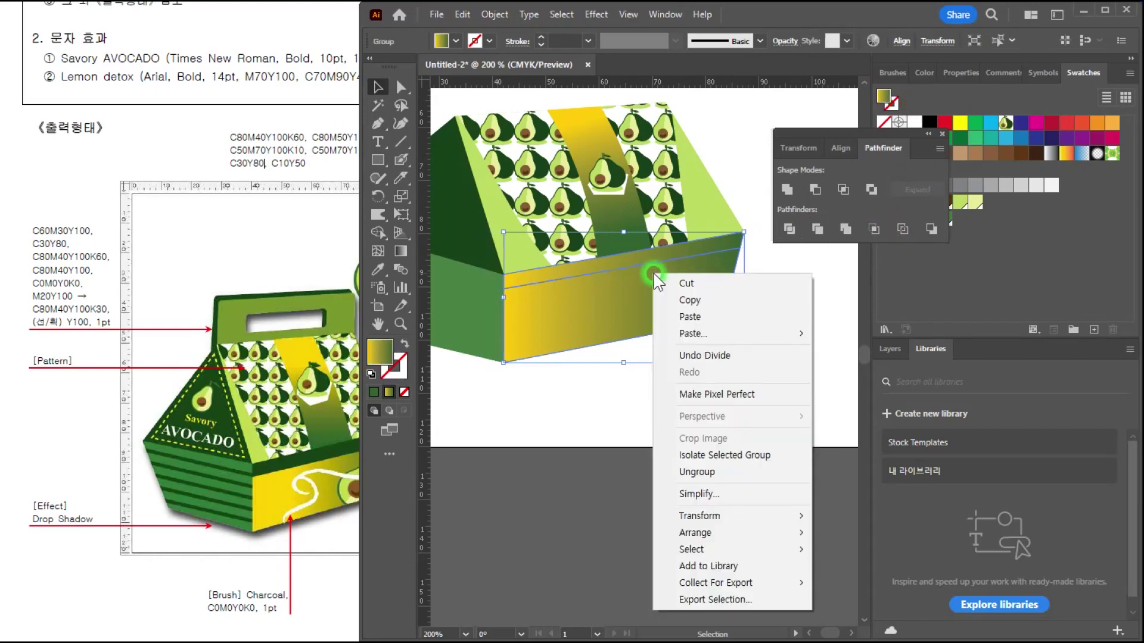
left_click(694, 470)
left_click(778, 316)
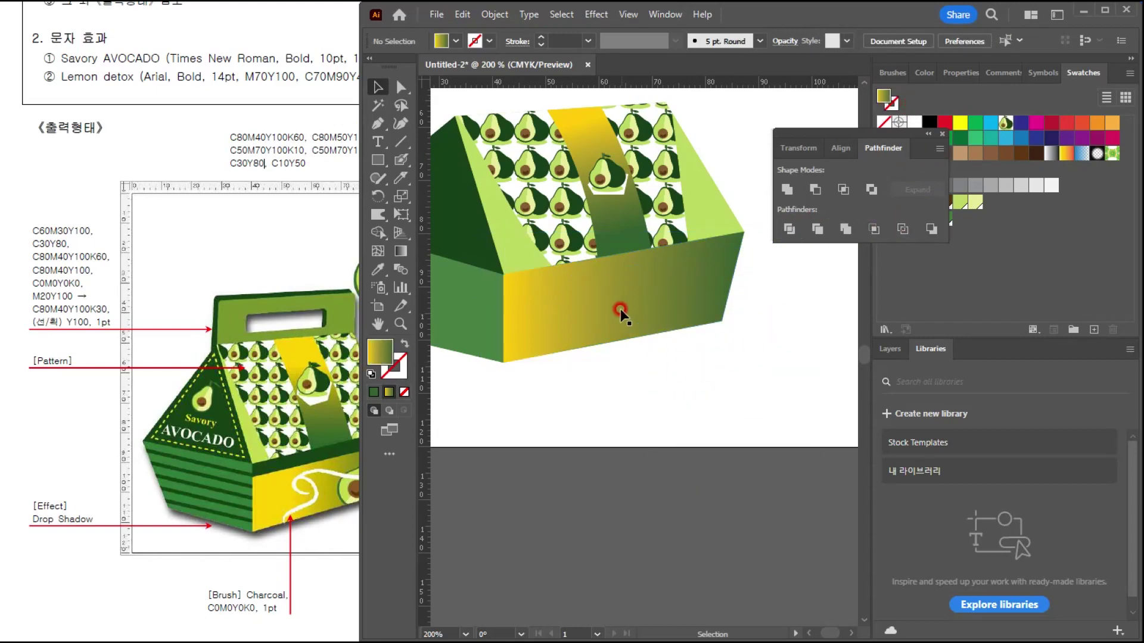
Fill the narrow strip above the front panel with the dark green swatch and deselect it.
left_click(608, 261)
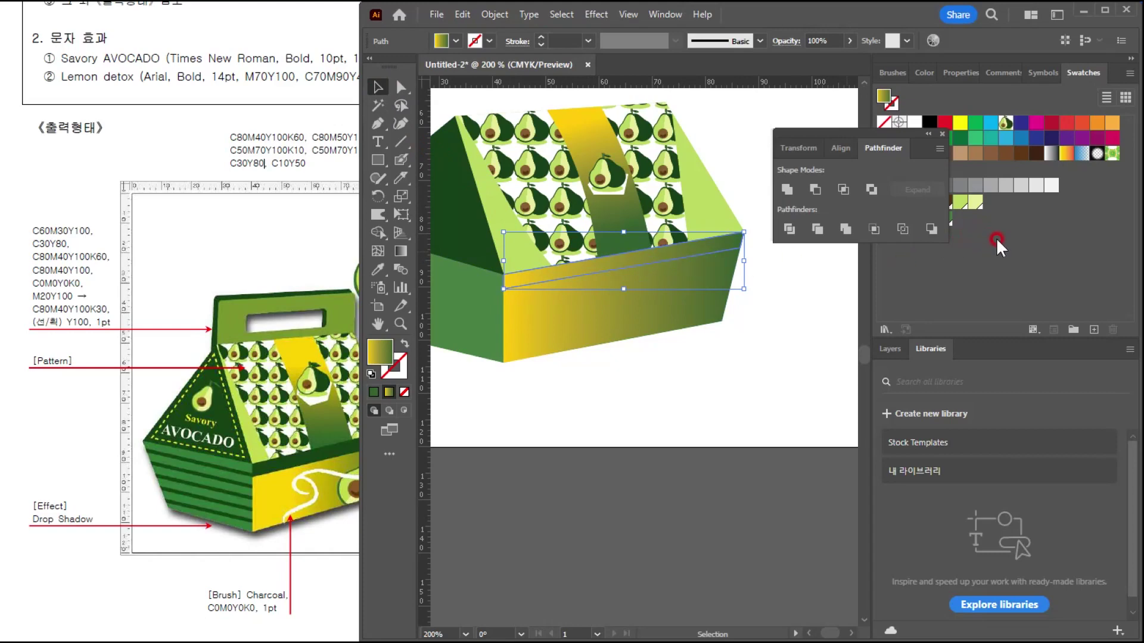
left_click(942, 134)
left_click(930, 219)
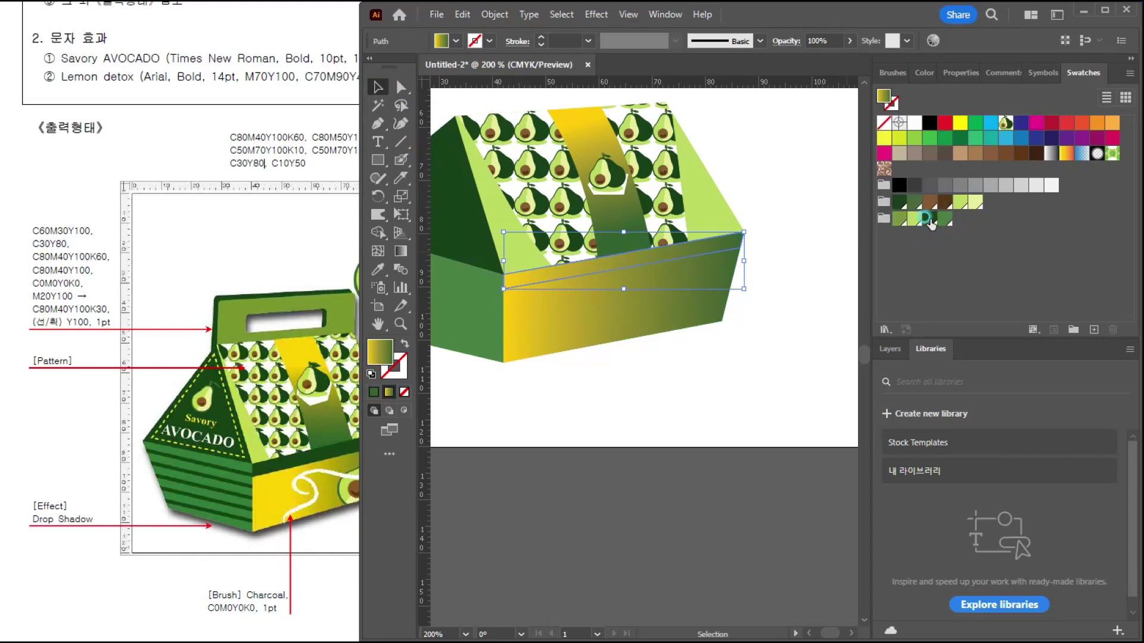
left_click(710, 356)
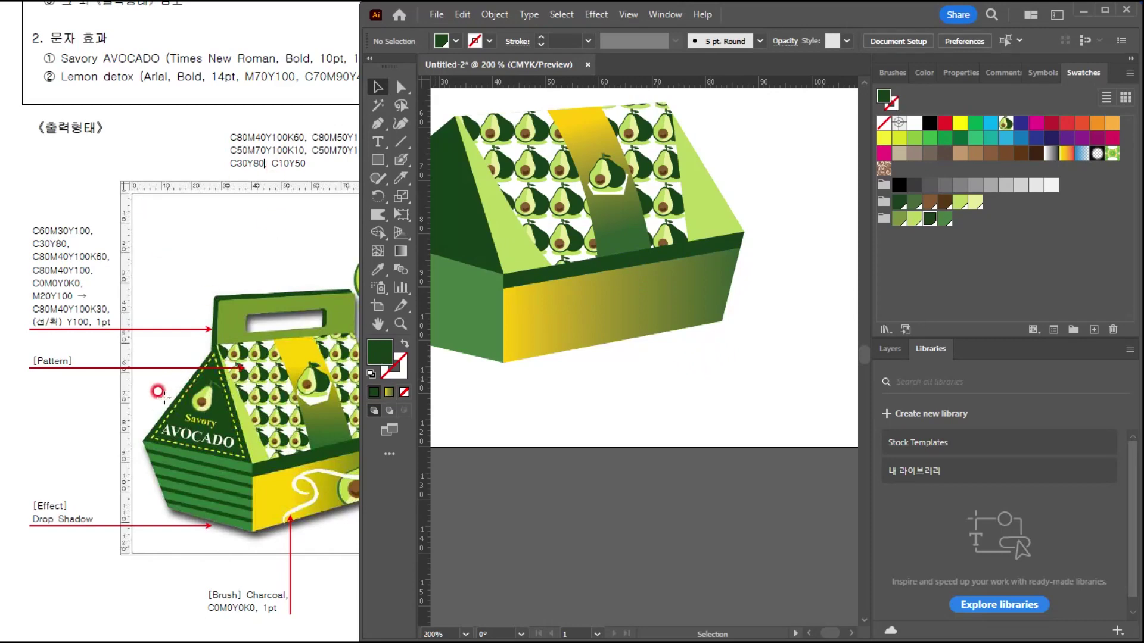
Duplicate the large avocado group beside the original and ungroup the copy.
scroll(608, 288, "up", 5)
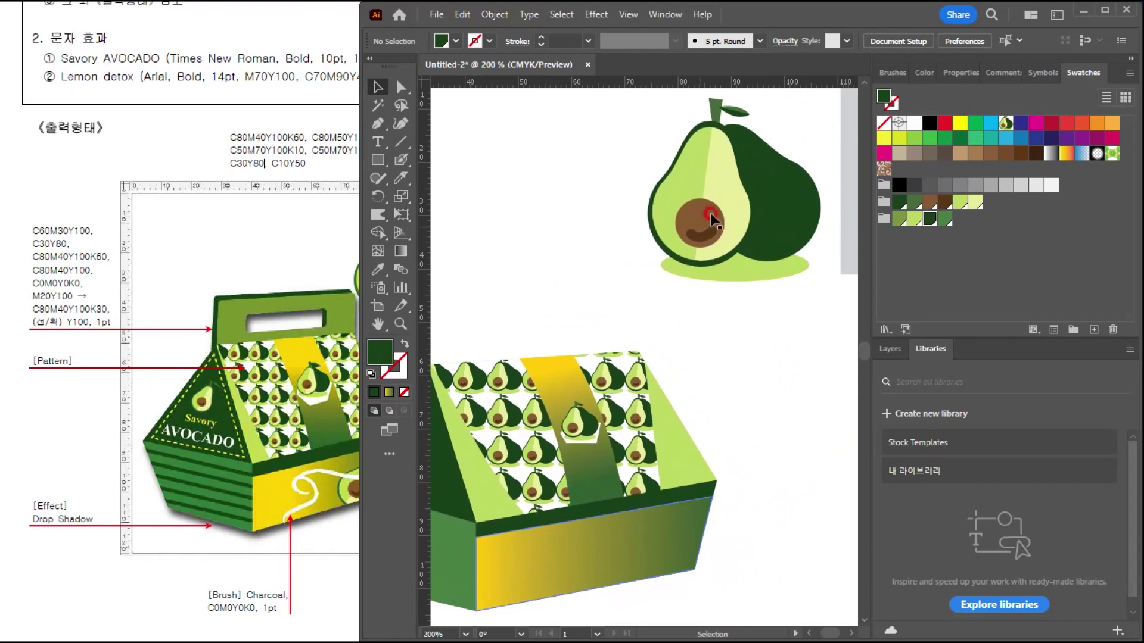
left_click(754, 194)
left_click_drag(756, 185, 546, 168)
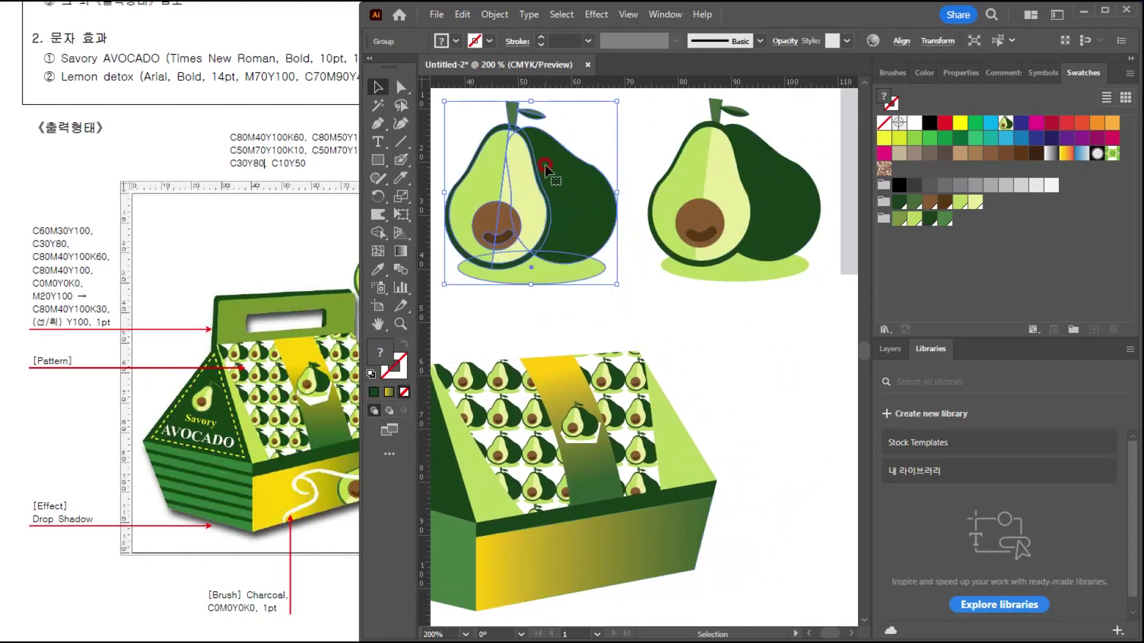
left_click(616, 262)
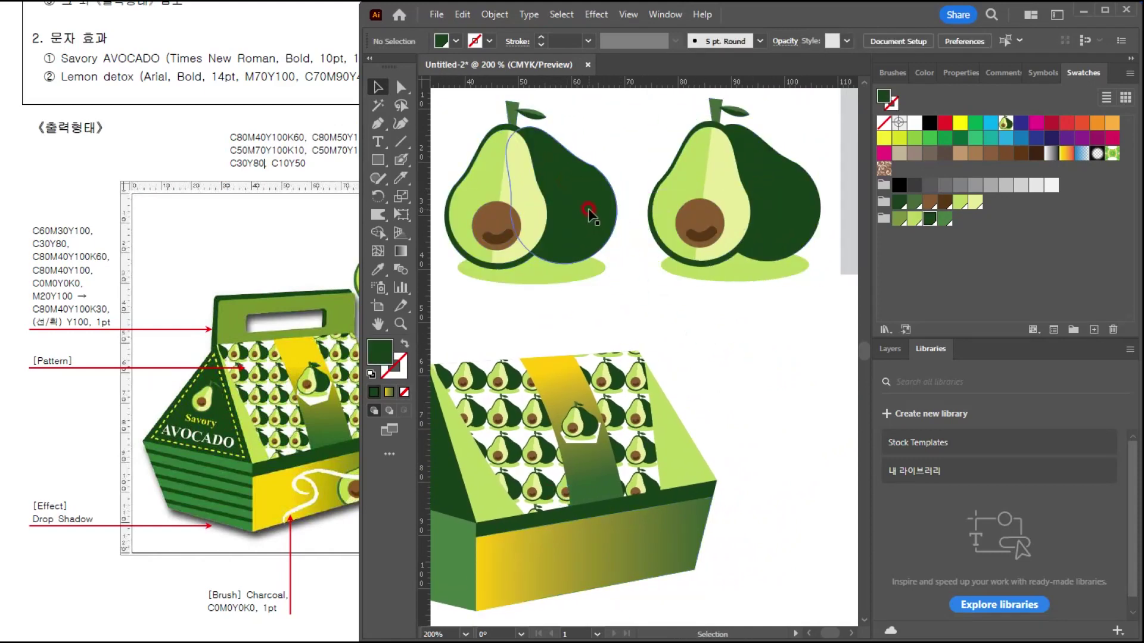
Delete the dark whole avocado and the light-green ground ellipse from the copy, and group the remaining avocado half.
left_click_drag(588, 210, 605, 226)
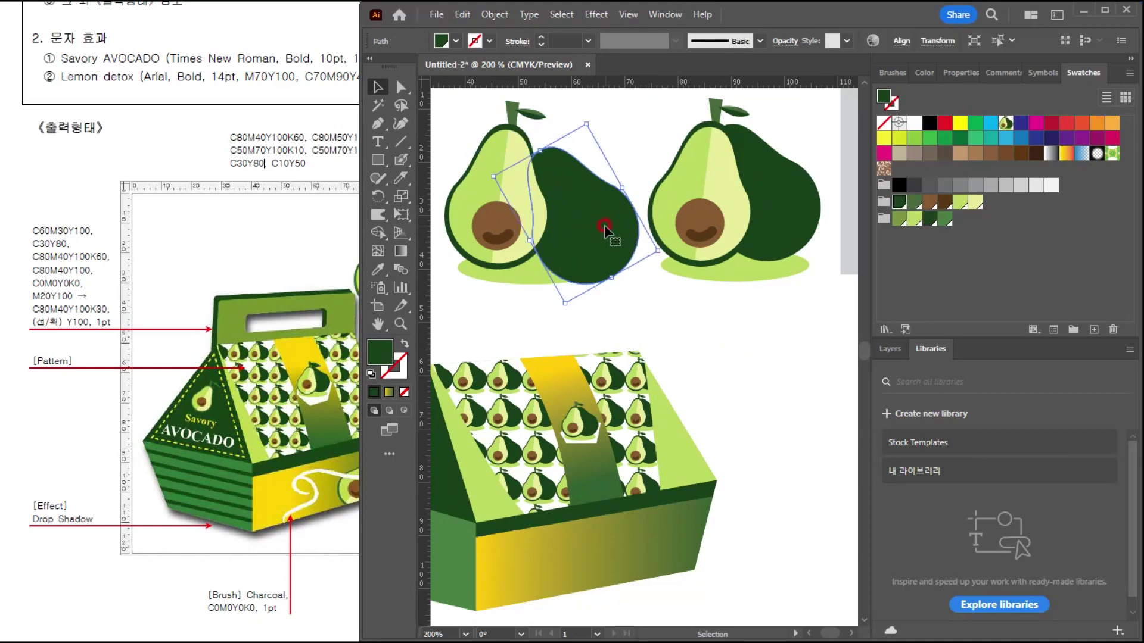
key("Delete")
left_click(550, 275)
key("Delete")
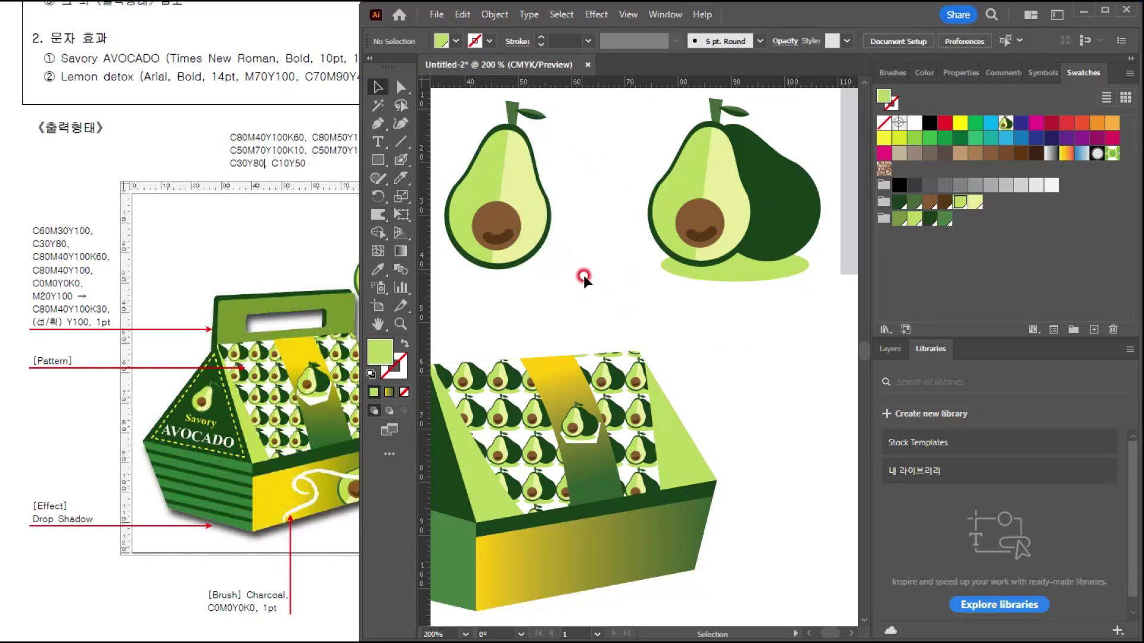
left_click_drag(459, 111, 461, 111)
key("ctrl+g")
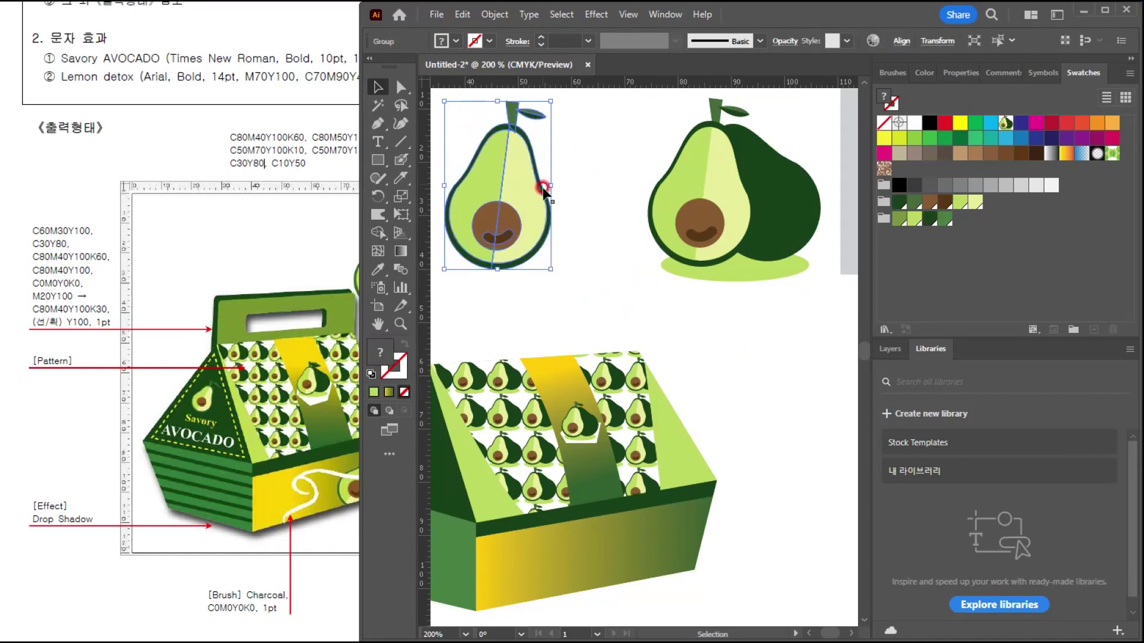
Move the avocado half to the front, onto the dark-green triangular end panel, and shrink and tilt it to fit.
scroll(553, 196, "down", 2)
left_click_drag(601, 198, 689, 167)
left_click_drag(615, 167, 561, 271)
key("ctrl+shift+]")
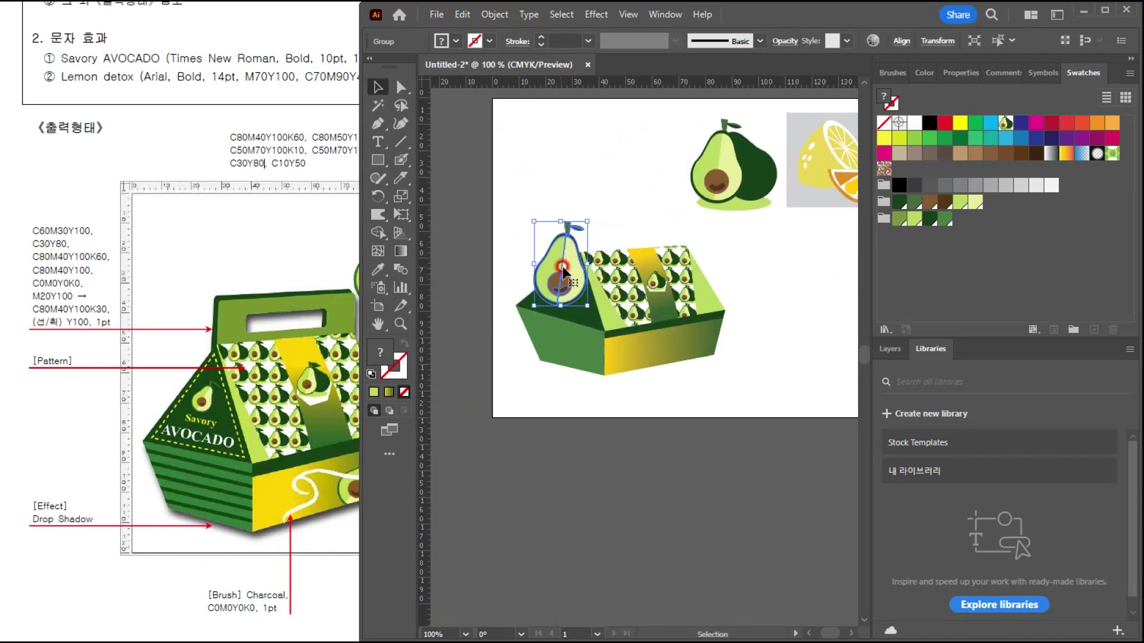
scroll(547, 271, "up", 3)
left_click_drag(662, 114, 581, 310)
left_click_drag(535, 340, 616, 310)
left_click(531, 190)
scroll(625, 280, "down", 2)
left_click_drag(758, 373, 672, 316)
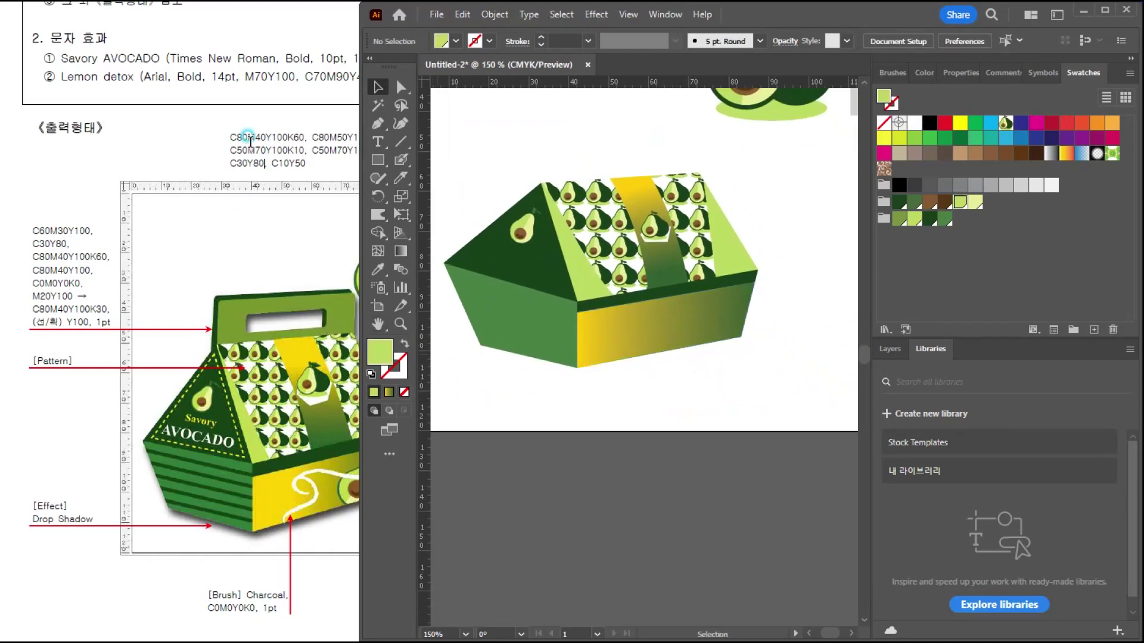
left_click(249, 138)
left_click_drag(304, 471, 186, 432)
left_click(774, 377)
left_click(681, 331)
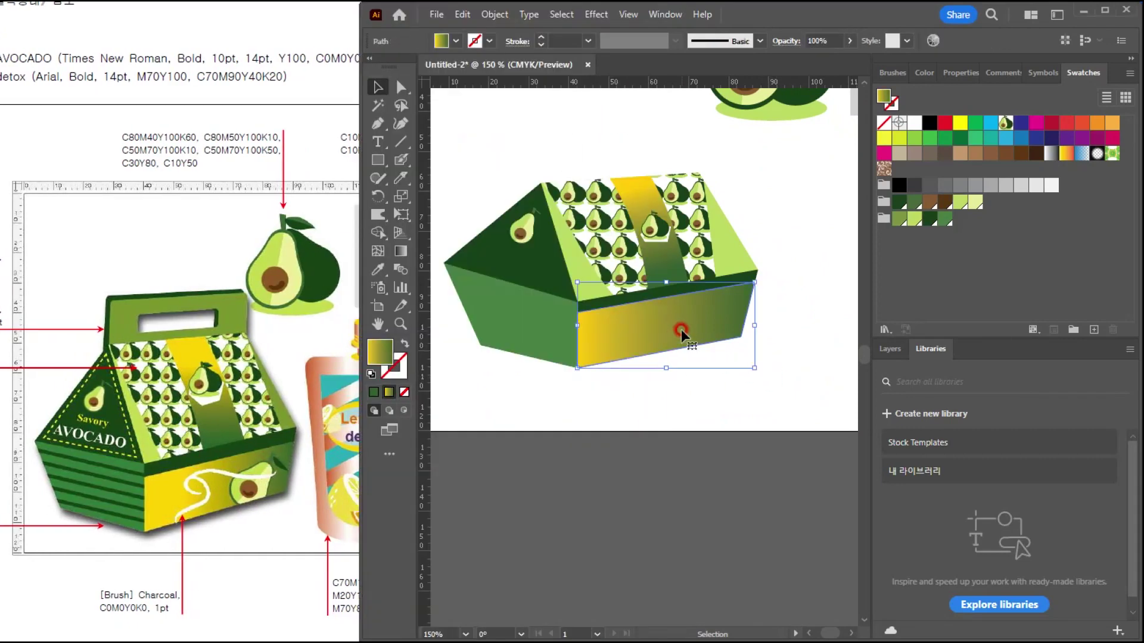
left_click_drag(681, 330, 732, 378)
key("ctrl+z")
Duplicate the end panel's avocado half beside the gradient front panel, enlarge the copy and tilt it further.
left_click(518, 203)
left_click_drag(518, 203, 812, 321)
left_click(660, 330)
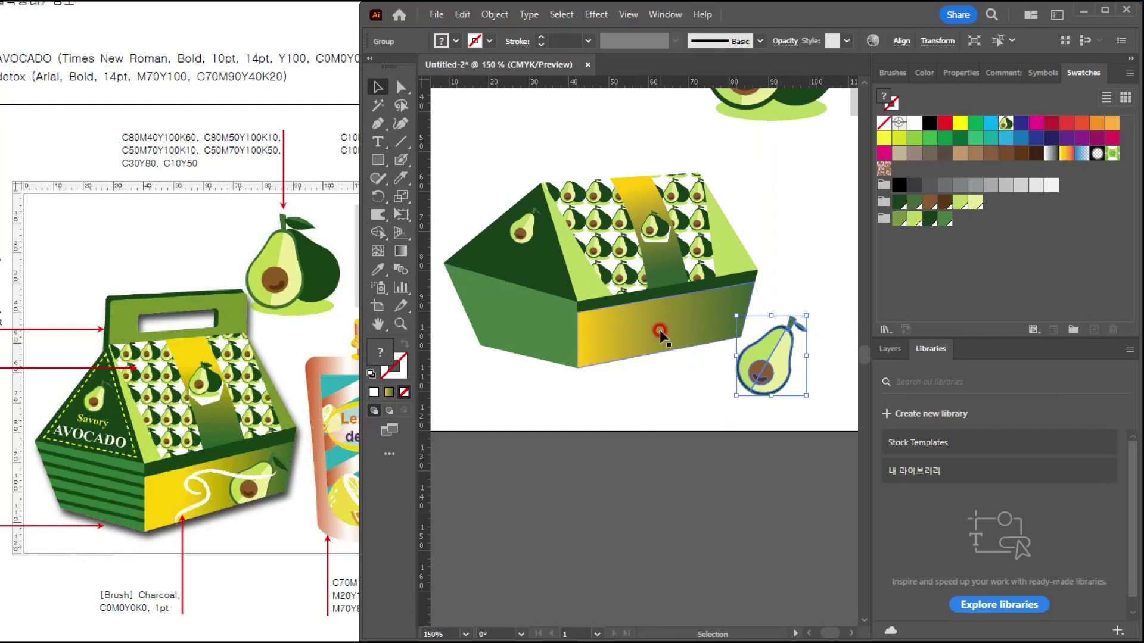
Move the loose avocado half onto the dark-green end of the gradient front panel and rotate it further, letting it overlap the lower edge.
left_click(777, 378)
left_click_drag(778, 378, 715, 345)
scroll(728, 344, "up", 2)
left_click_drag(765, 387, 732, 355)
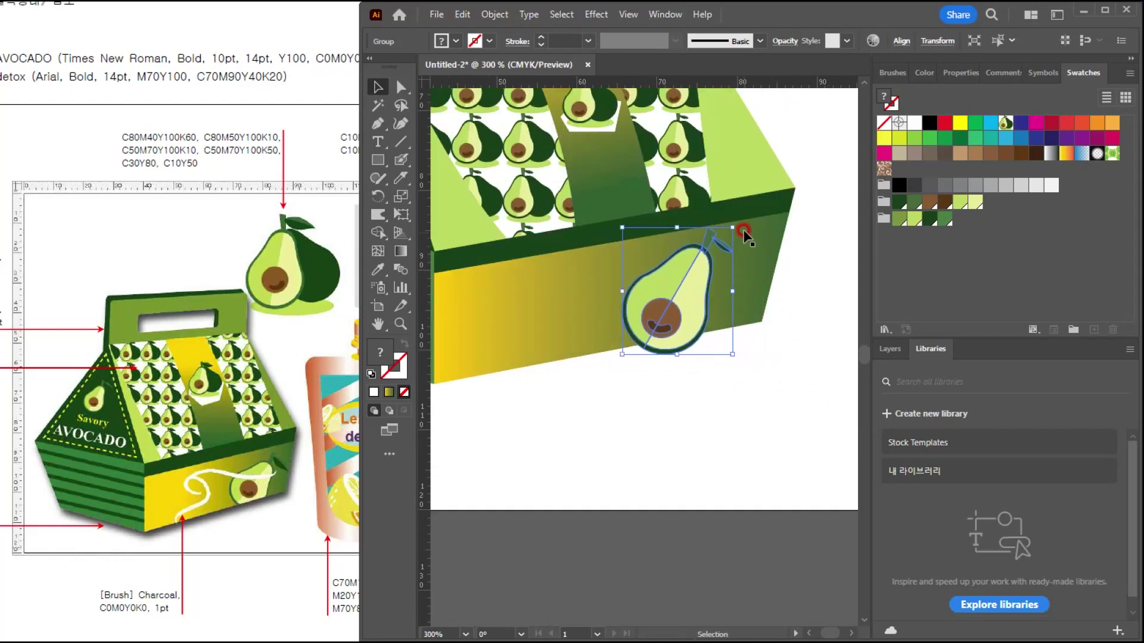
left_click_drag(737, 223, 747, 236)
left_click_drag(692, 293, 709, 292)
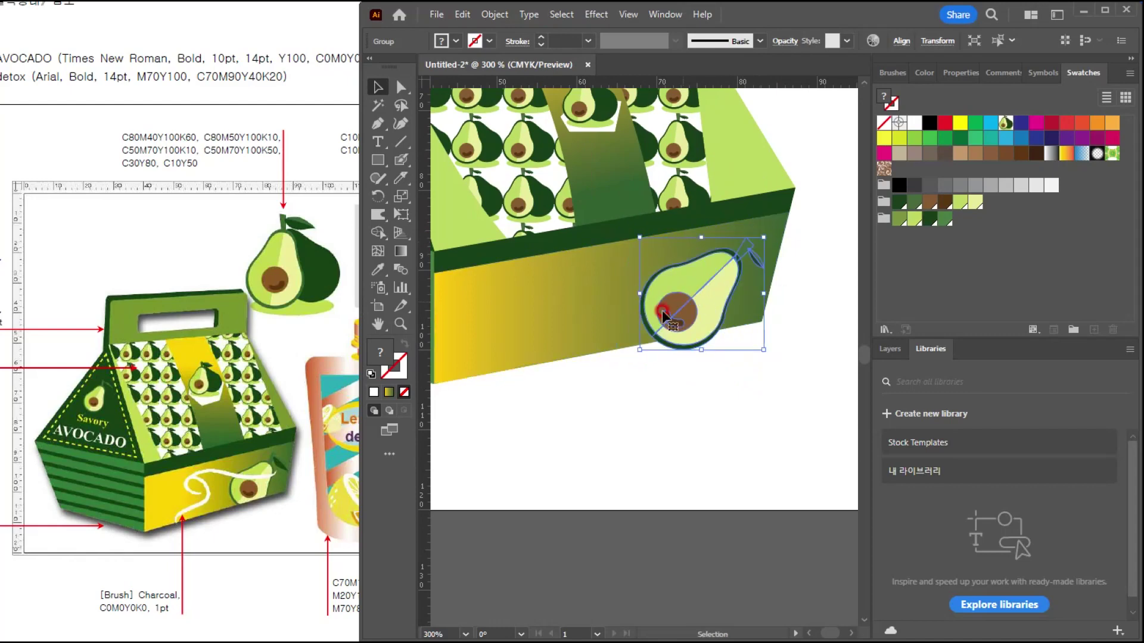
Bring the gradient front panel to the front and make it a clipping mask for the avocado half.
left_click(488, 336)
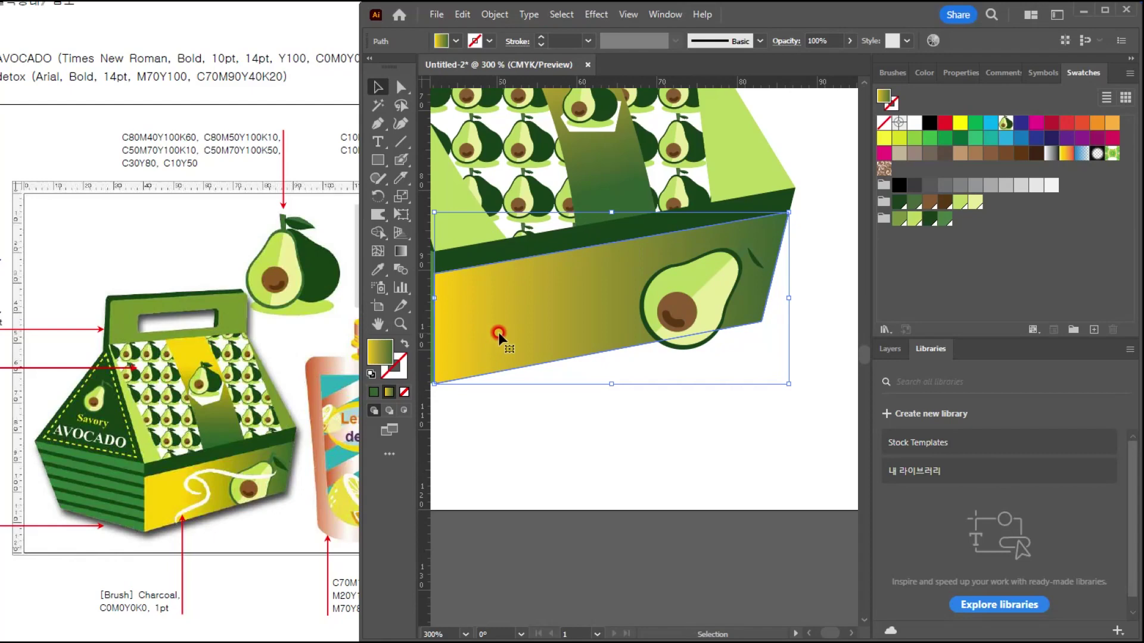
key("ctrl+shift+bracketright")
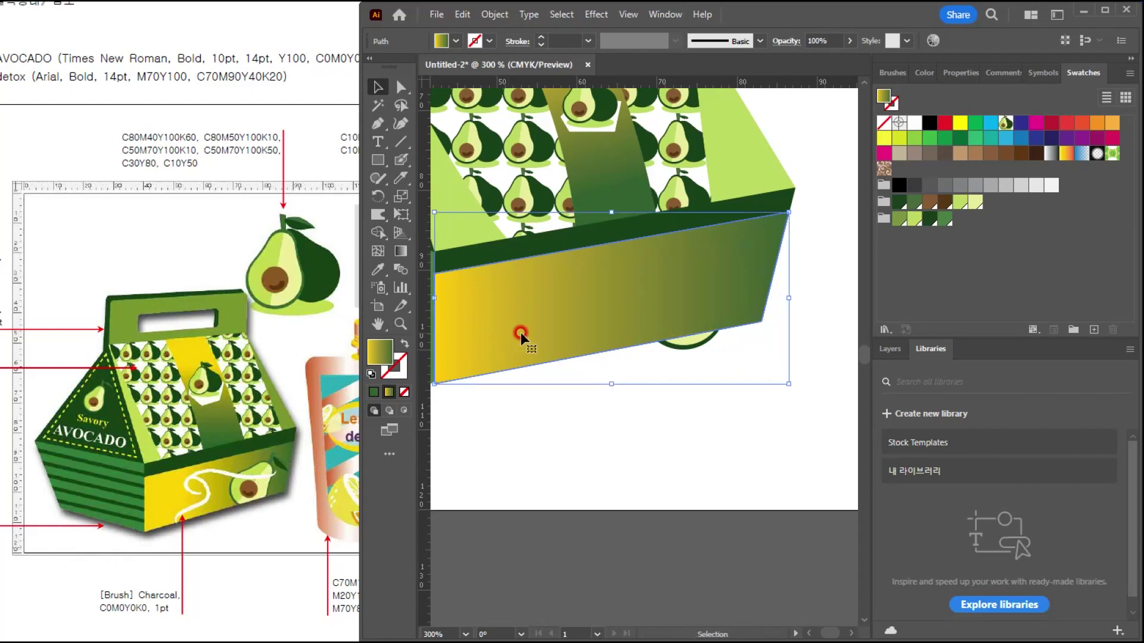
left_click(691, 344, "shift")
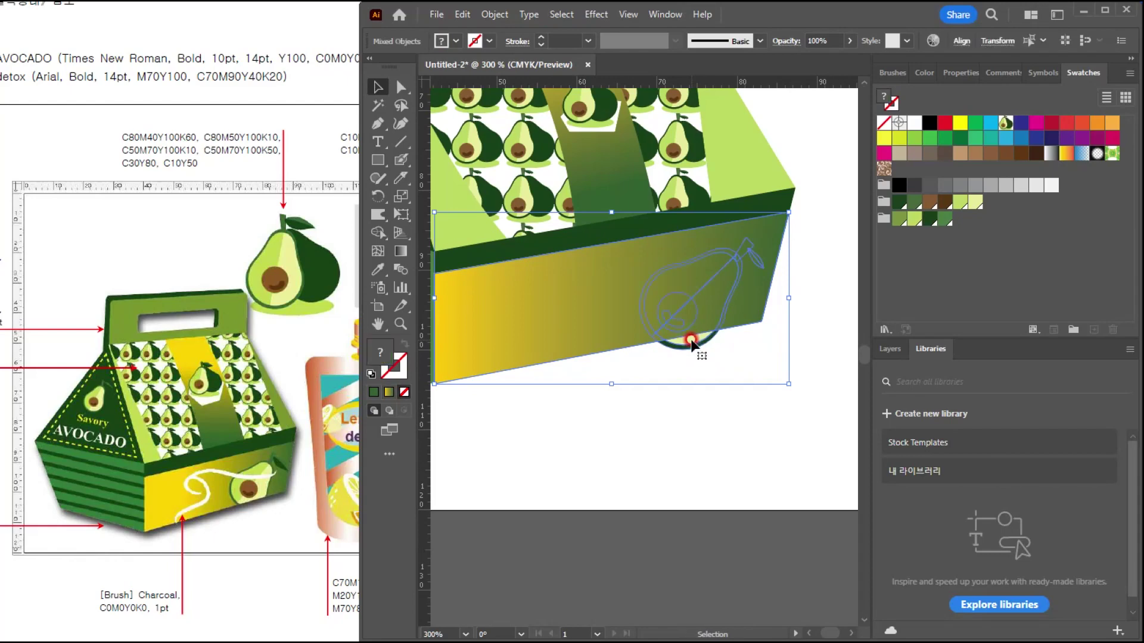
right_click(586, 278)
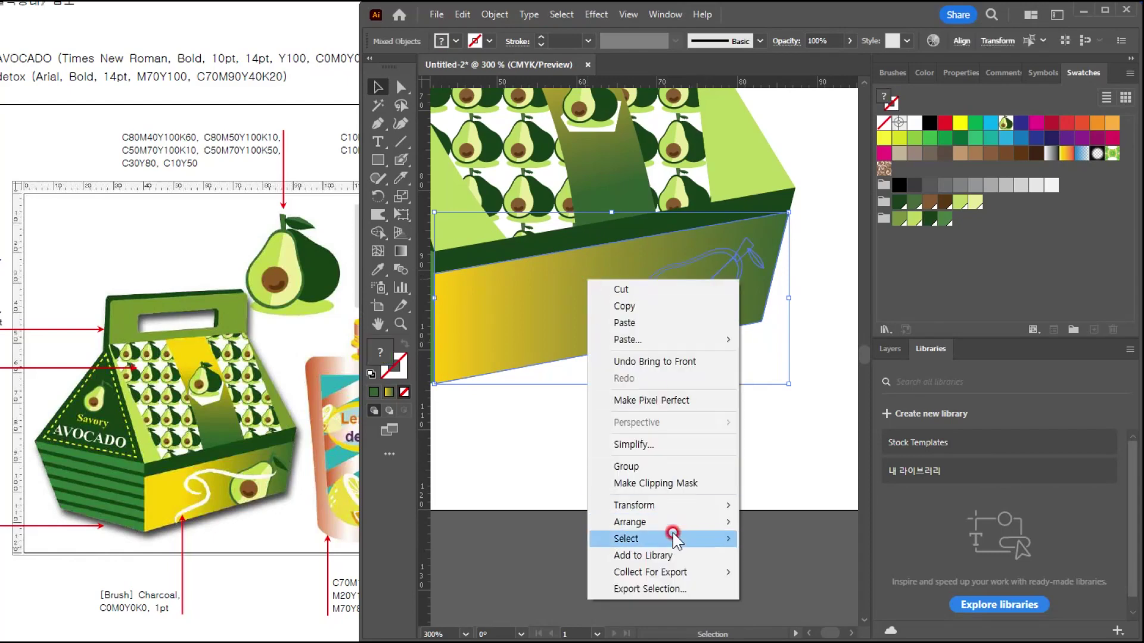
left_click(649, 482)
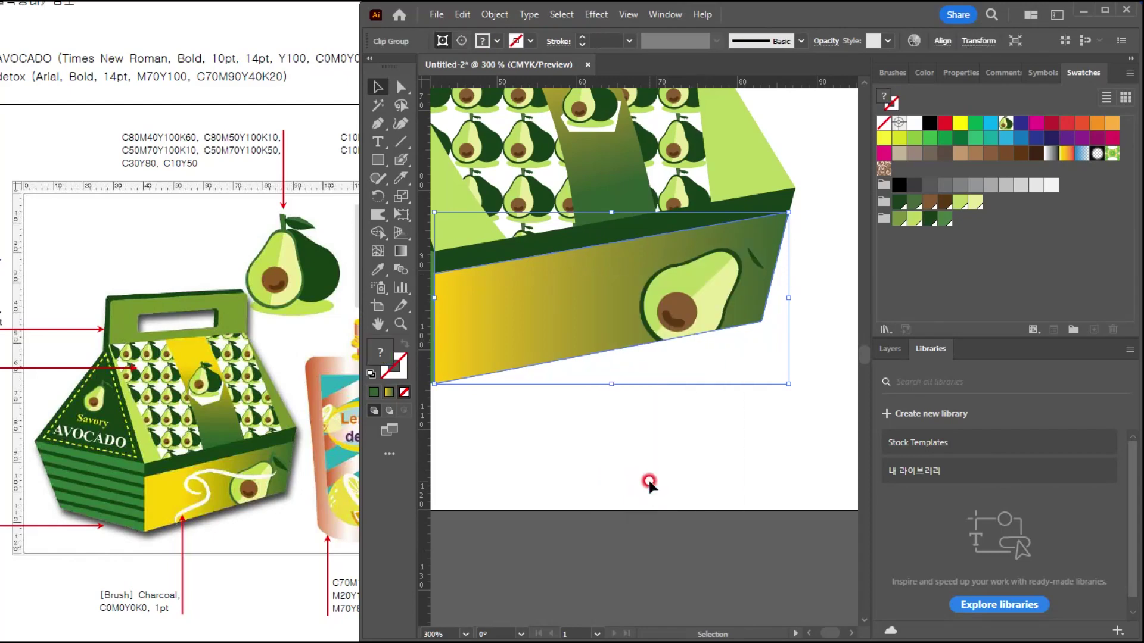
left_click(681, 472)
scroll(690, 437, "down", 1)
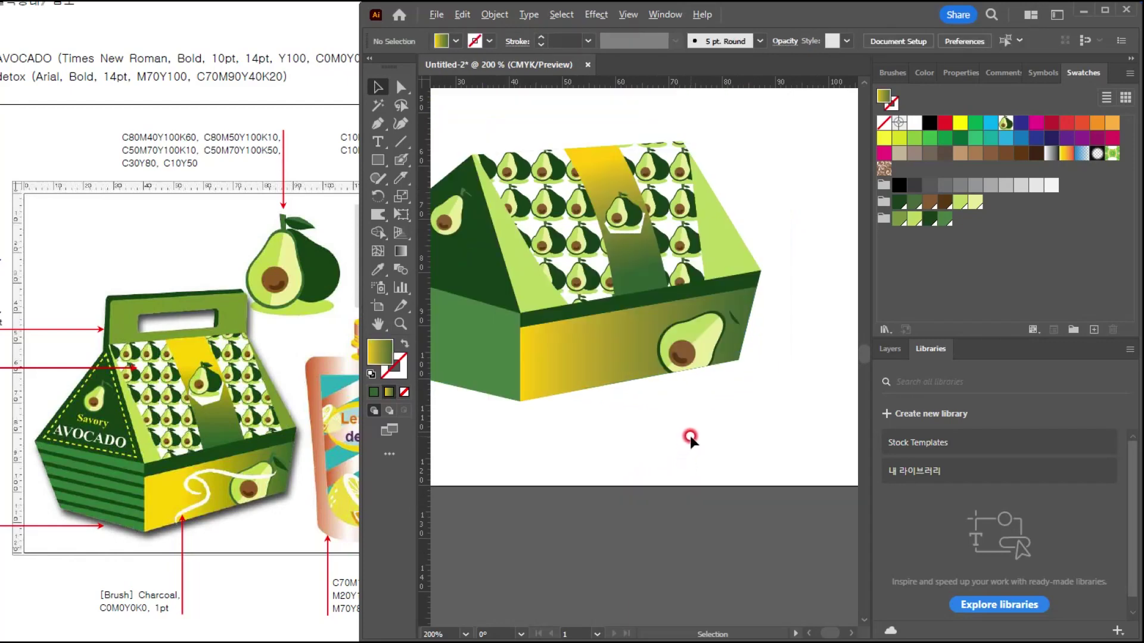
Draw a freehand curl with the Pencil tool rising from the front panel's lower edge, and give it a white 1 pt stroke.
left_click_drag(643, 405, 647, 387)
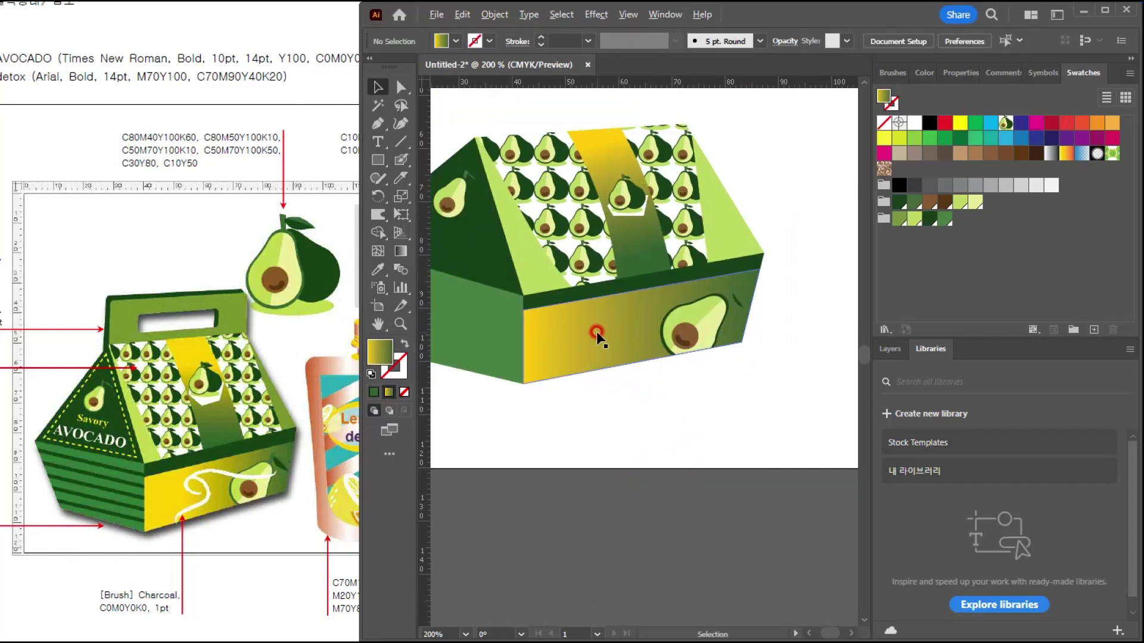
scroll(643, 295, "up", 1)
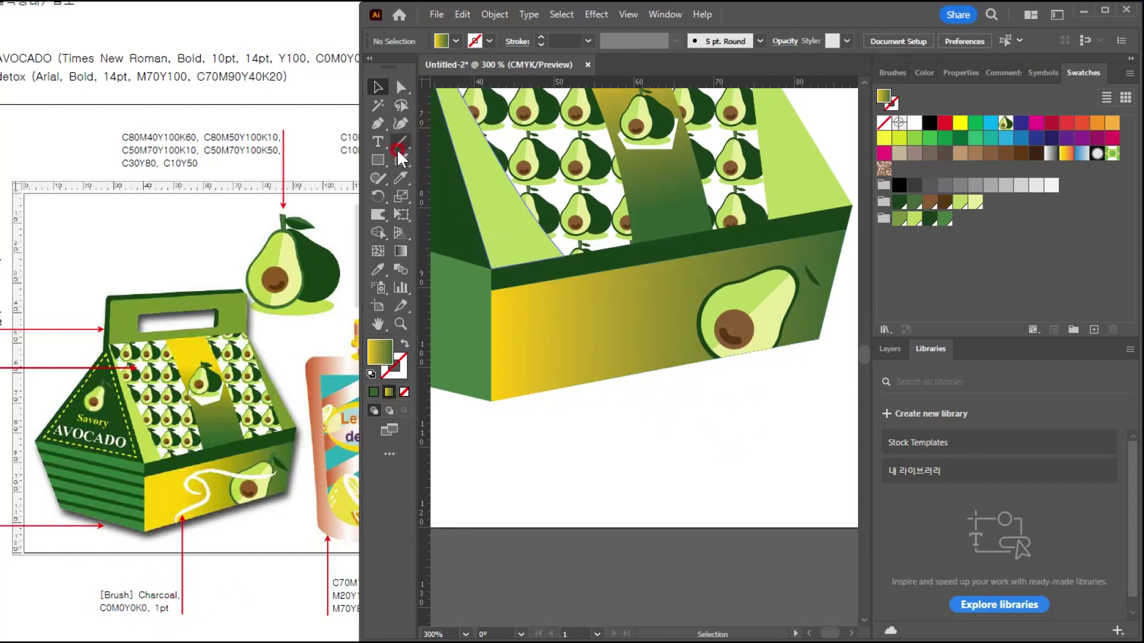
left_click(382, 173)
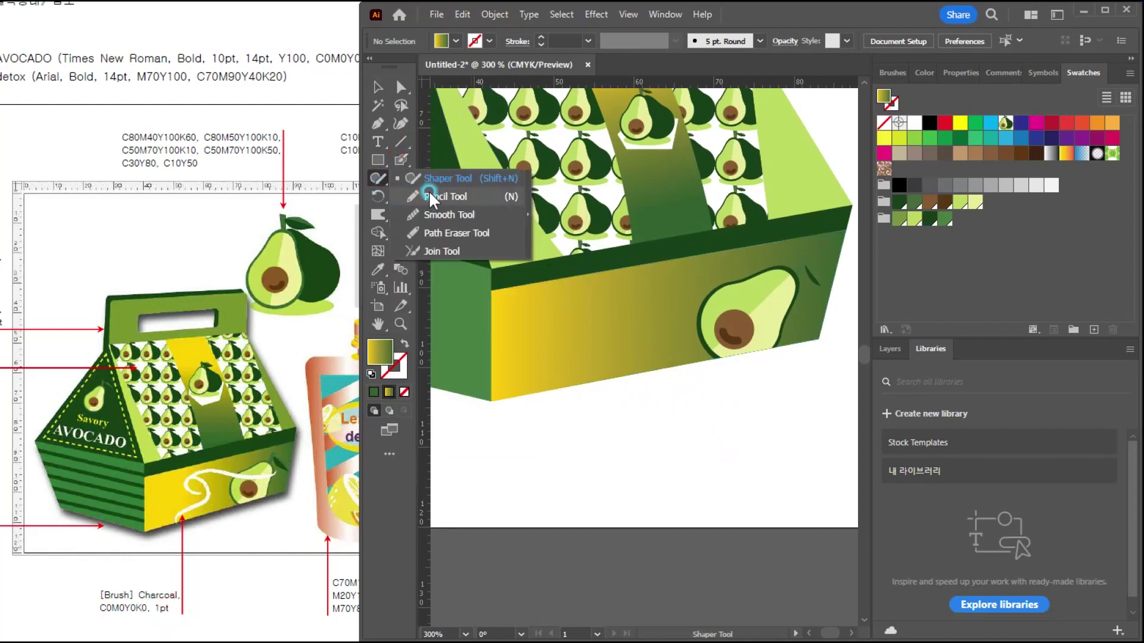
left_click(428, 192)
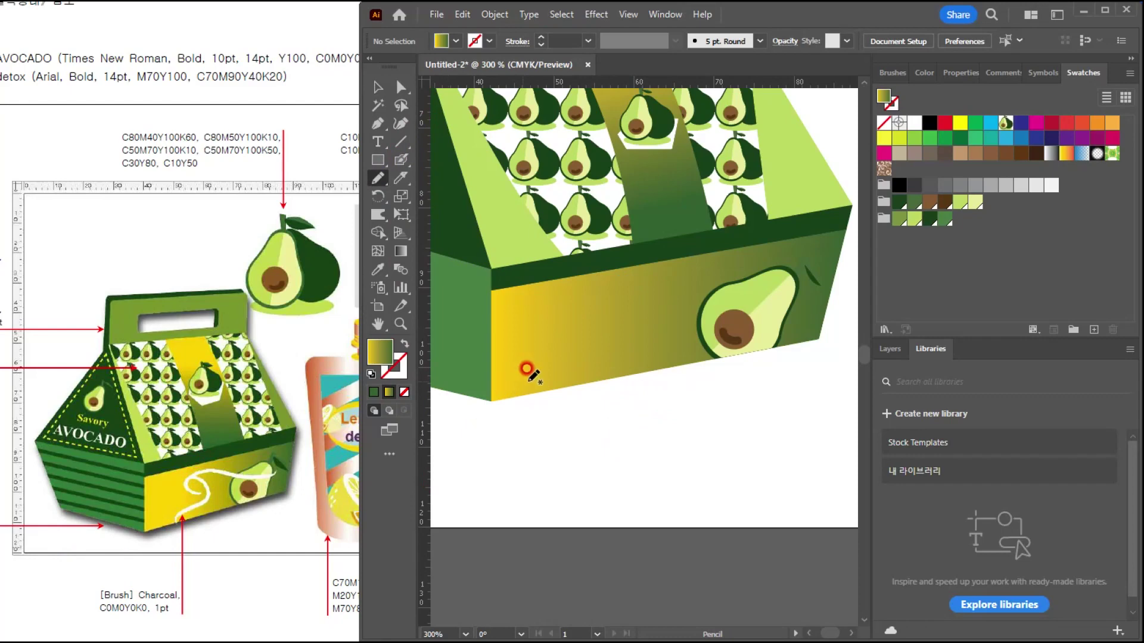
mouse_move(581, 309)
left_mouse_down()
mouse_move(601, 297)
mouse_move(621, 313)
mouse_move(548, 391)
left_mouse_up()
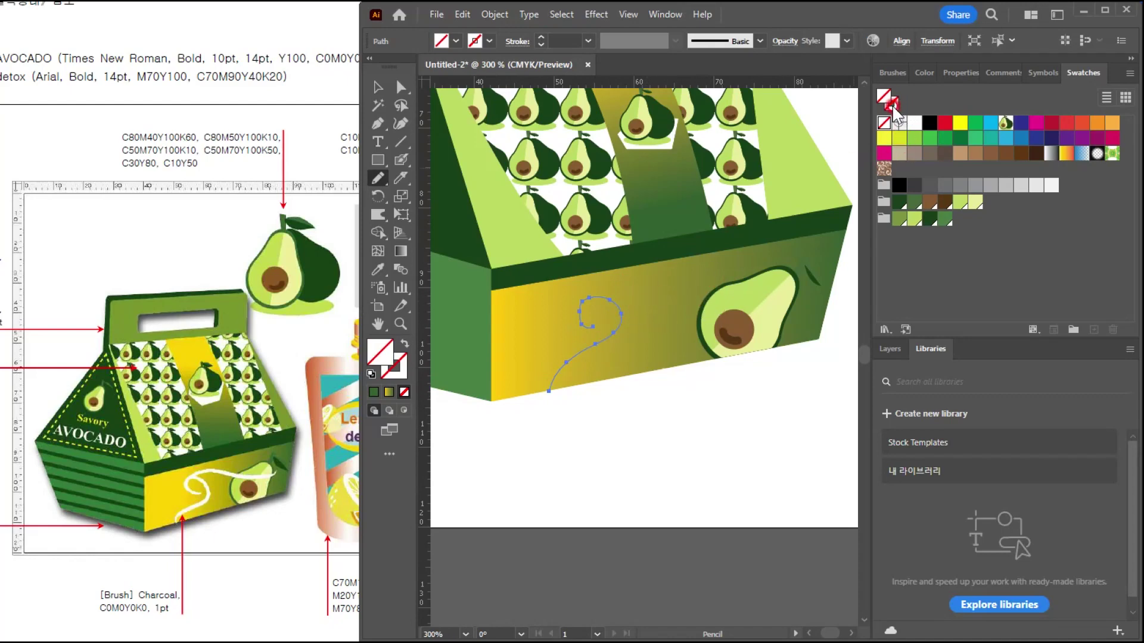
left_click(915, 122)
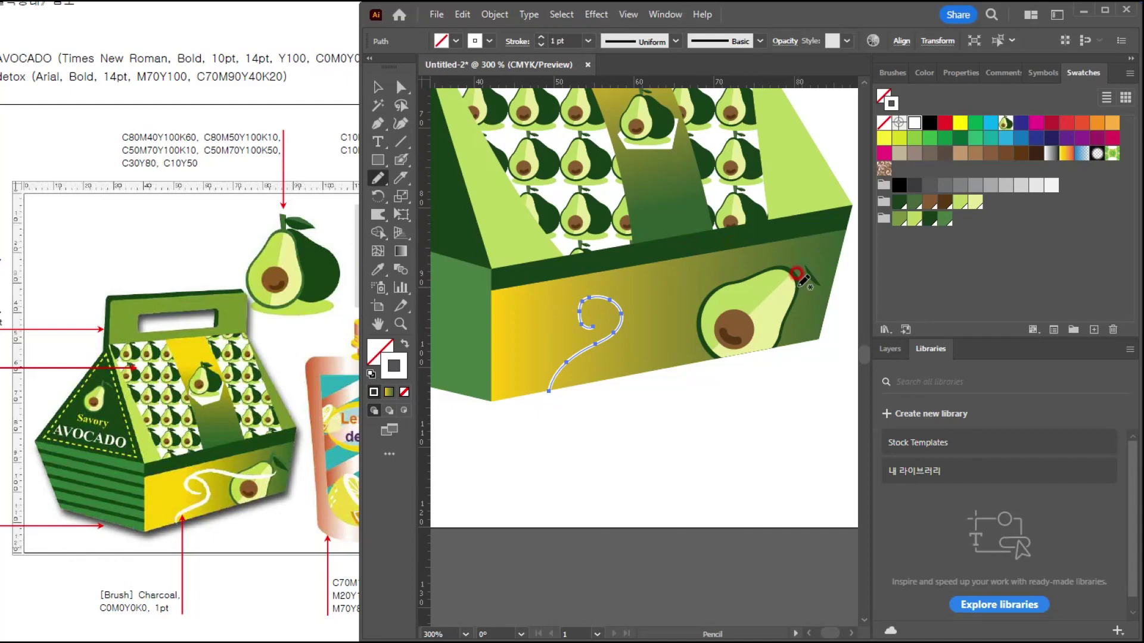
Draw a separate wavy Pencil line from the top of the curl across the front panel to the avocado's upper end.
mouse_move(798, 271)
left_mouse_down()
mouse_move(717, 311)
mouse_move(609, 285)
mouse_move(580, 300)
mouse_move(585, 328)
left_mouse_up()
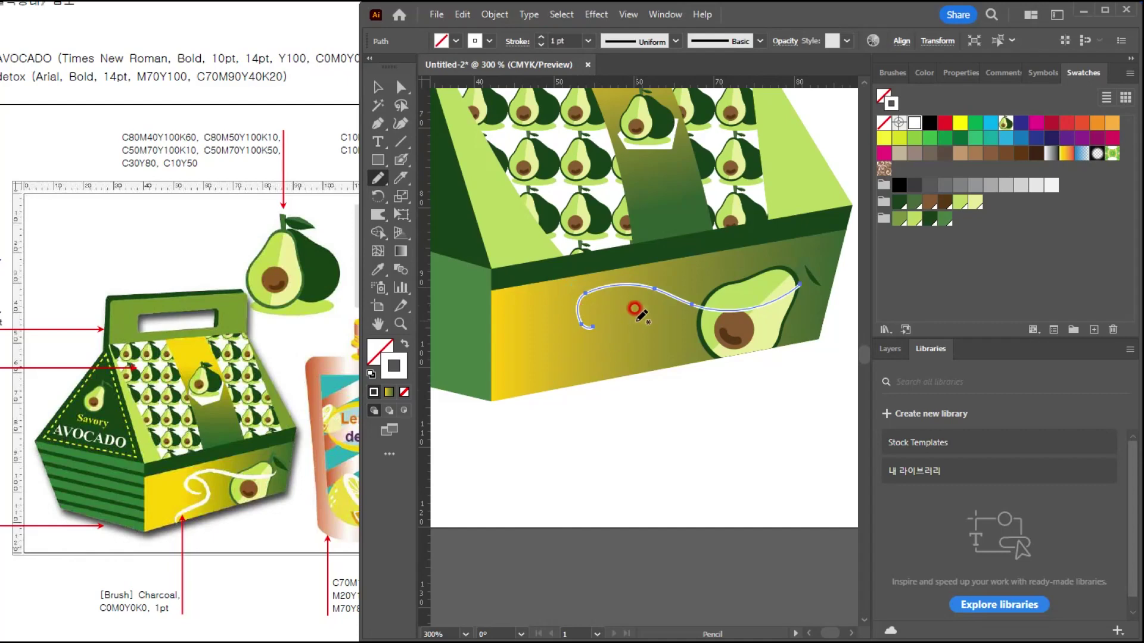
key("ctrl+z")
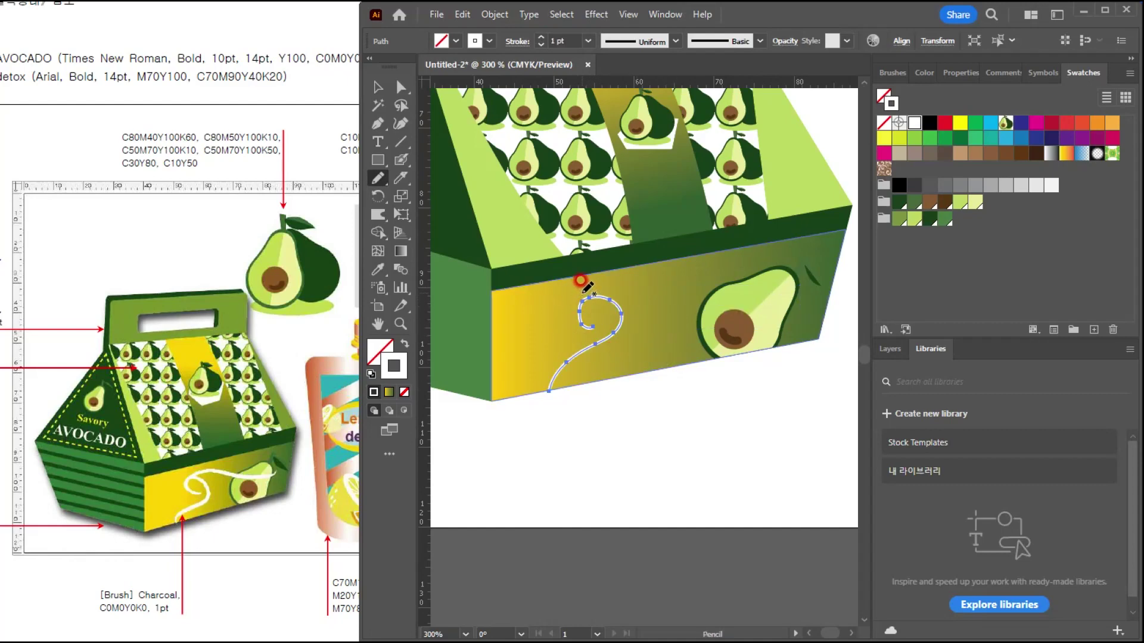
left_click(645, 415, "ctrl")
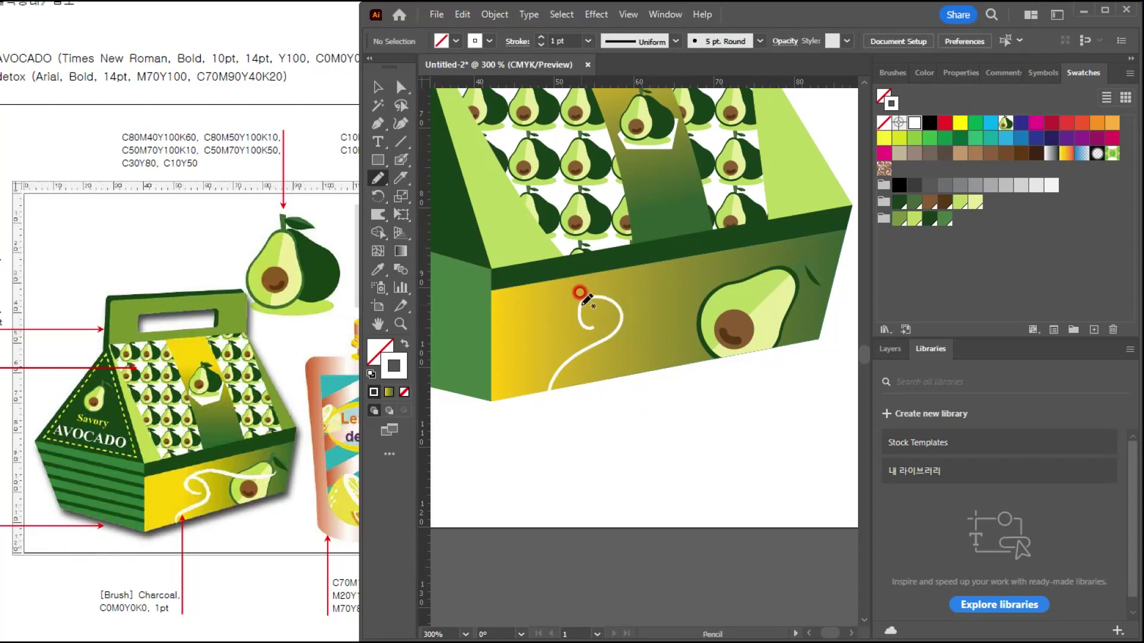
mouse_move(609, 289)
left_mouse_down()
mouse_move(633, 275)
mouse_move(711, 296)
left_mouse_up()
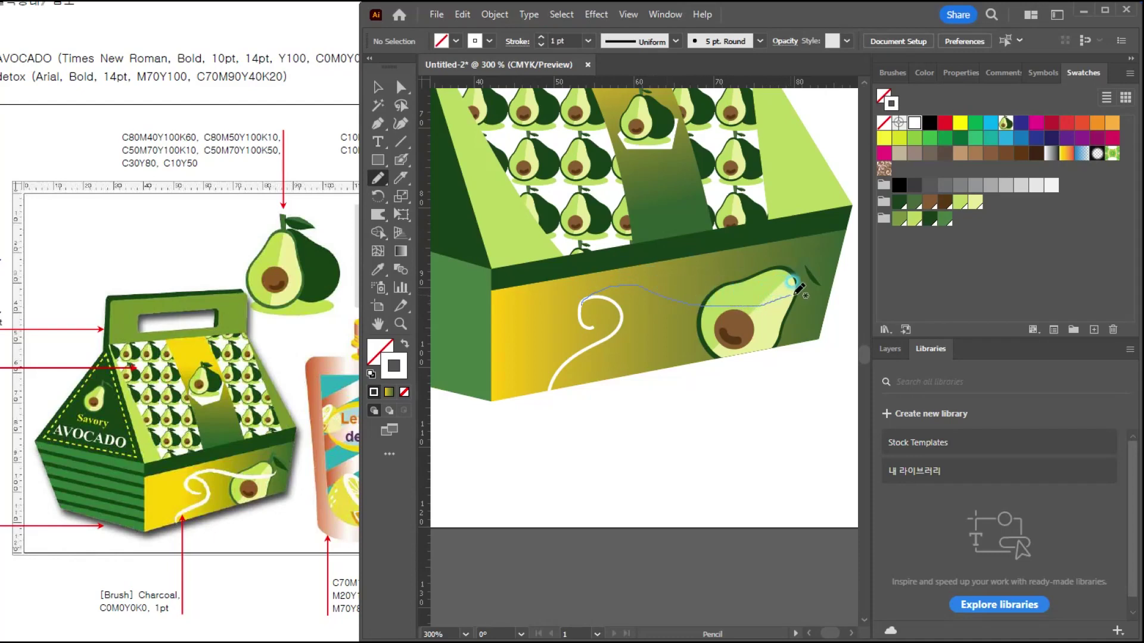
left_click_drag(796, 290, 792, 286)
Select both white curved lines and open the Artistic_ChalkCharcoalPencil brush library.
left_click(377, 87)
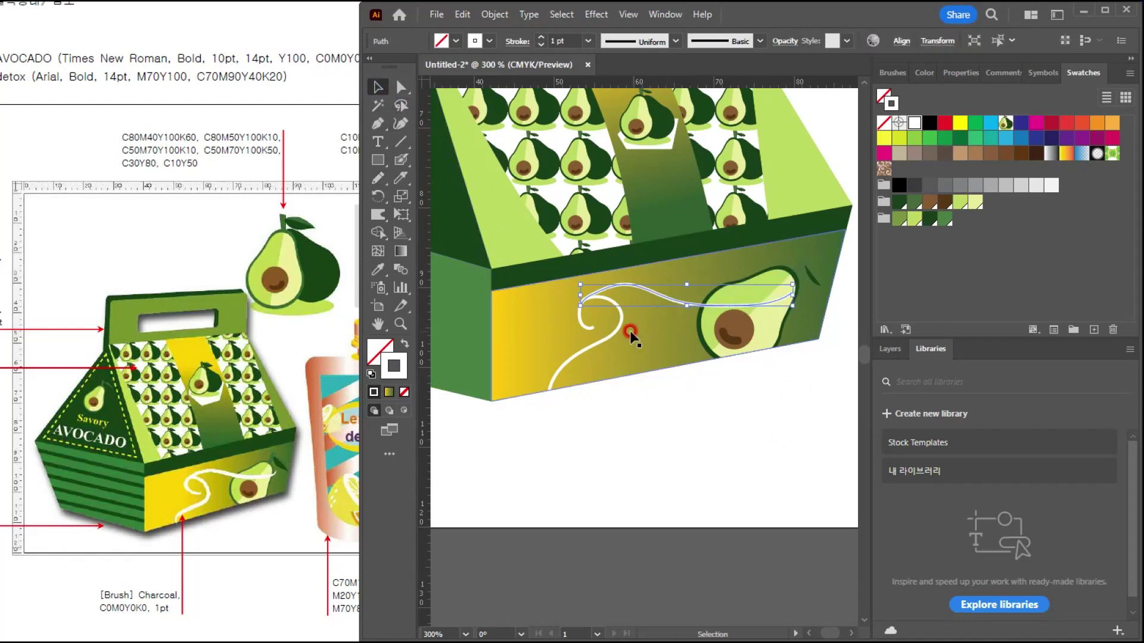
left_click(615, 333, "shift")
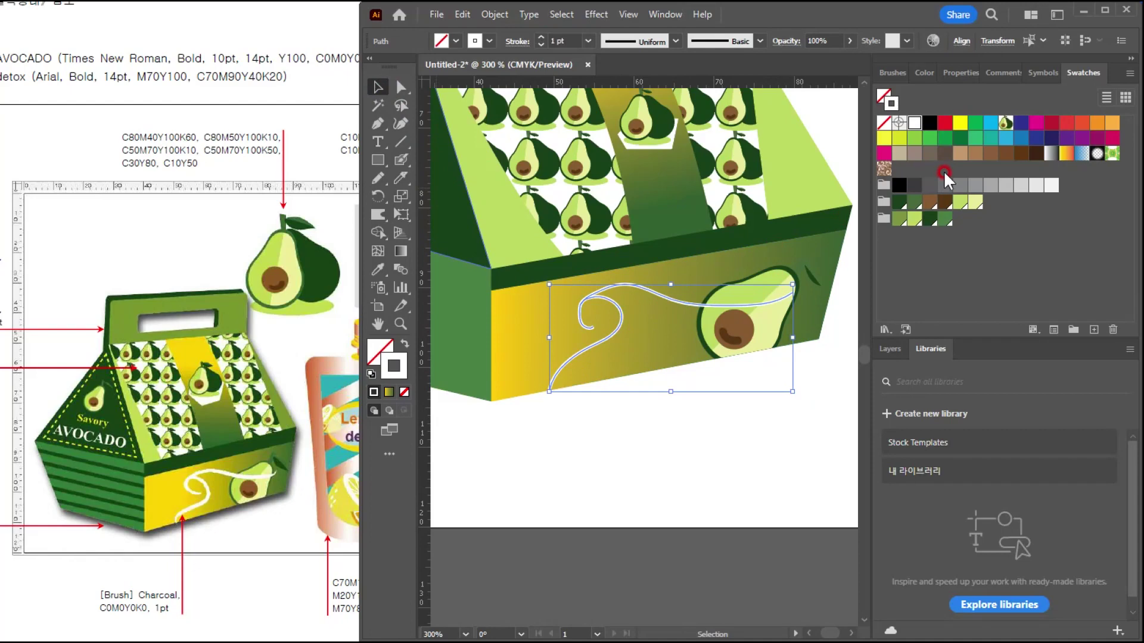
left_click(894, 72)
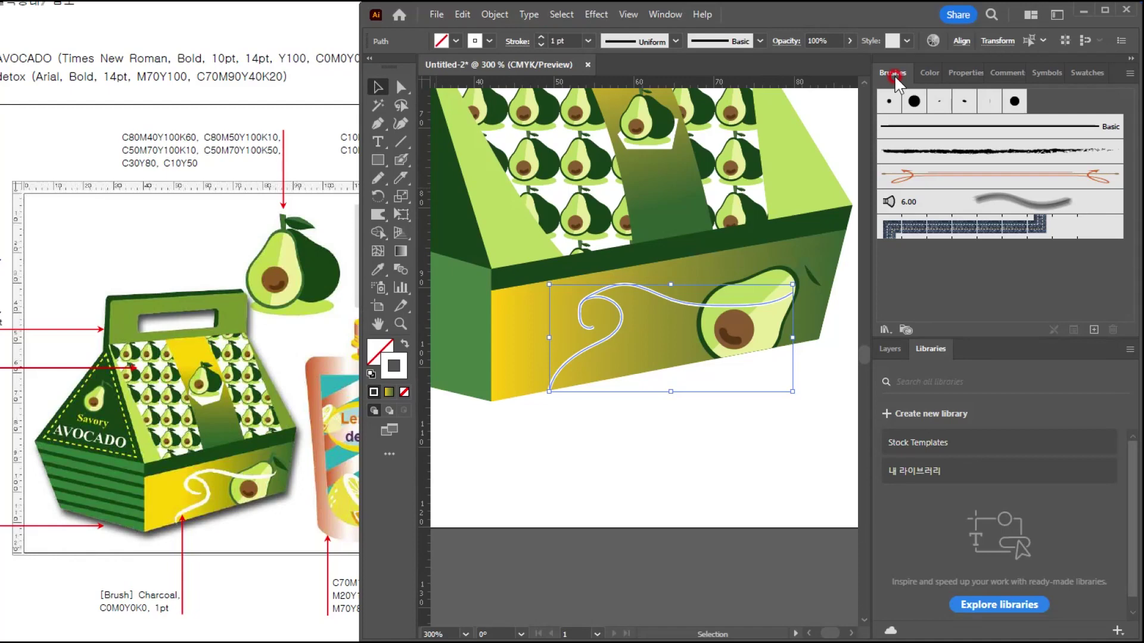
left_click(886, 327)
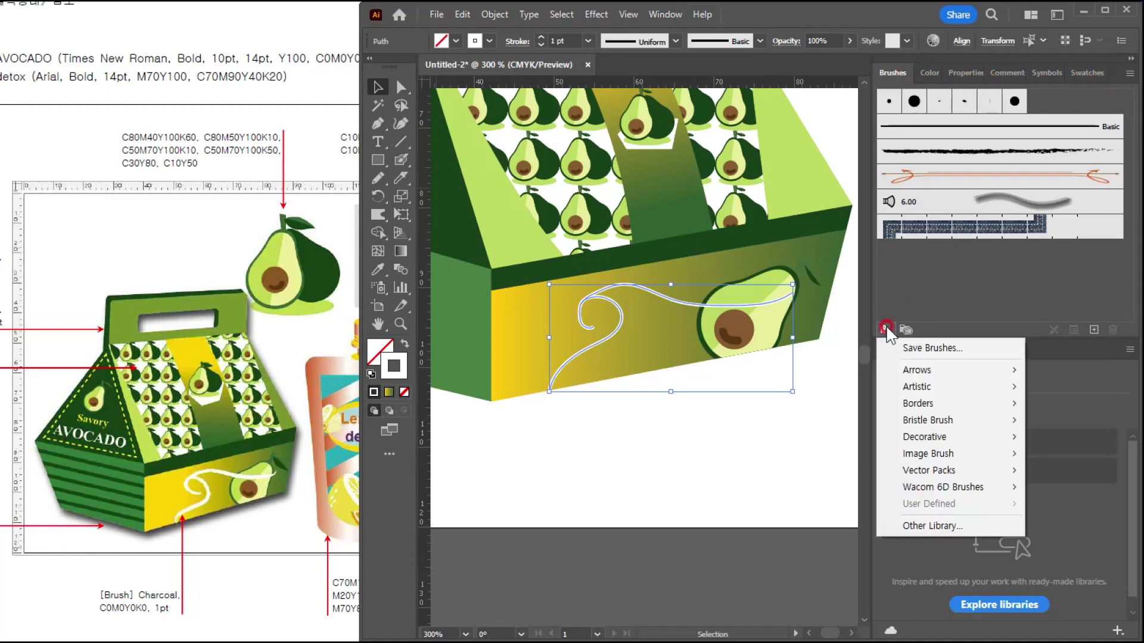
left_click(928, 387)
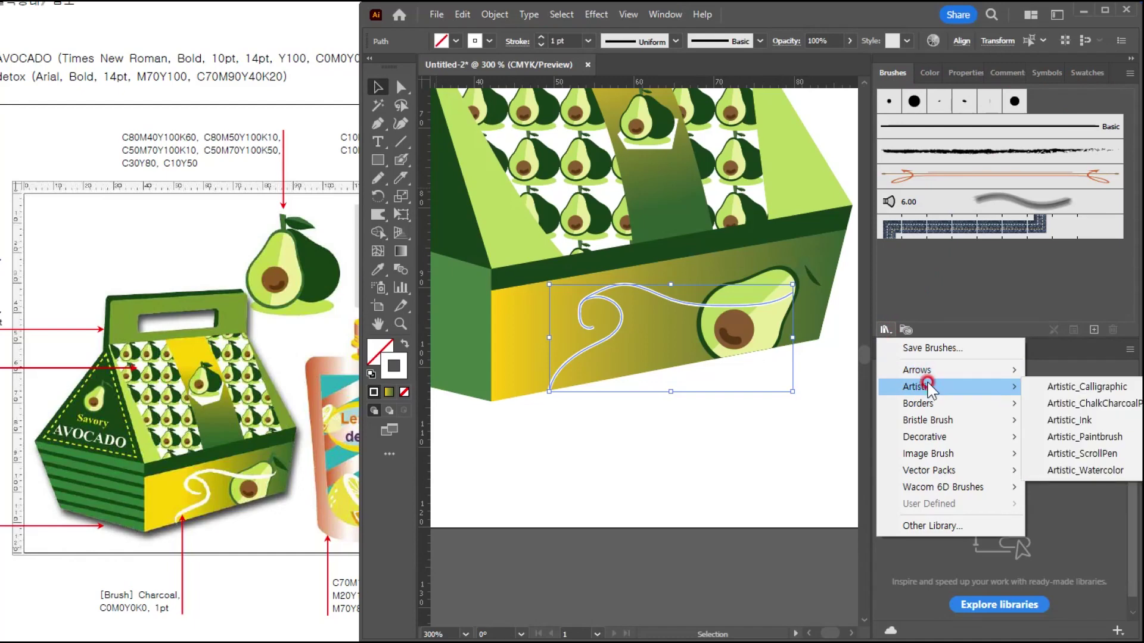
left_click(1081, 400)
Apply the Charcoal brush to both white lines and close the brush library.
left_click(534, 277)
left_click_drag(534, 278, 635, 191)
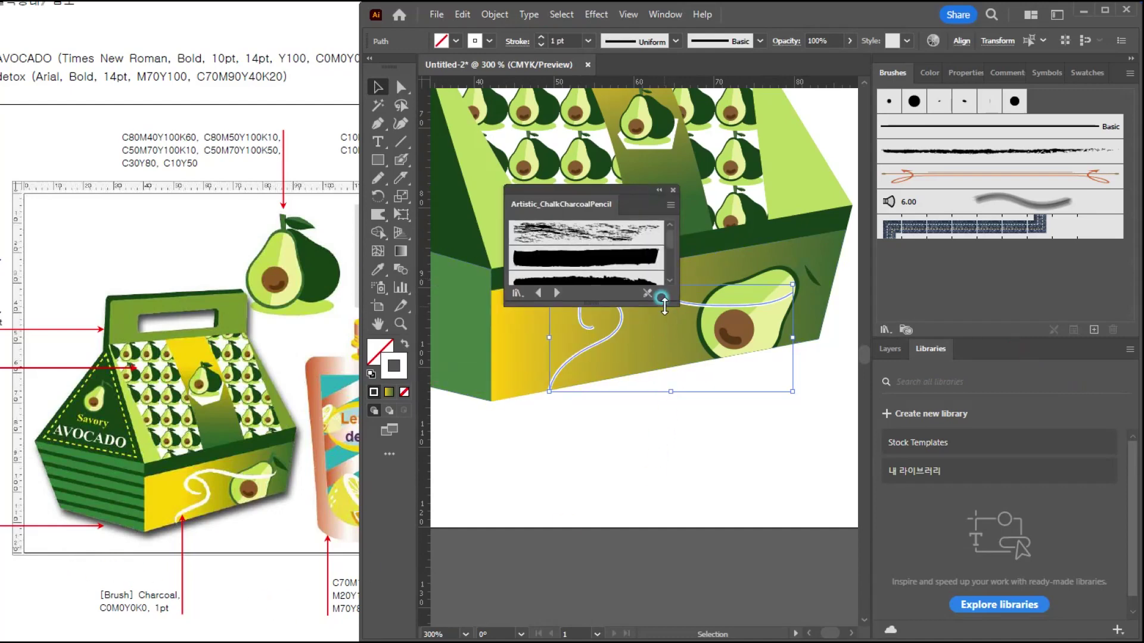
left_click_drag(663, 303, 664, 557)
left_click(563, 386)
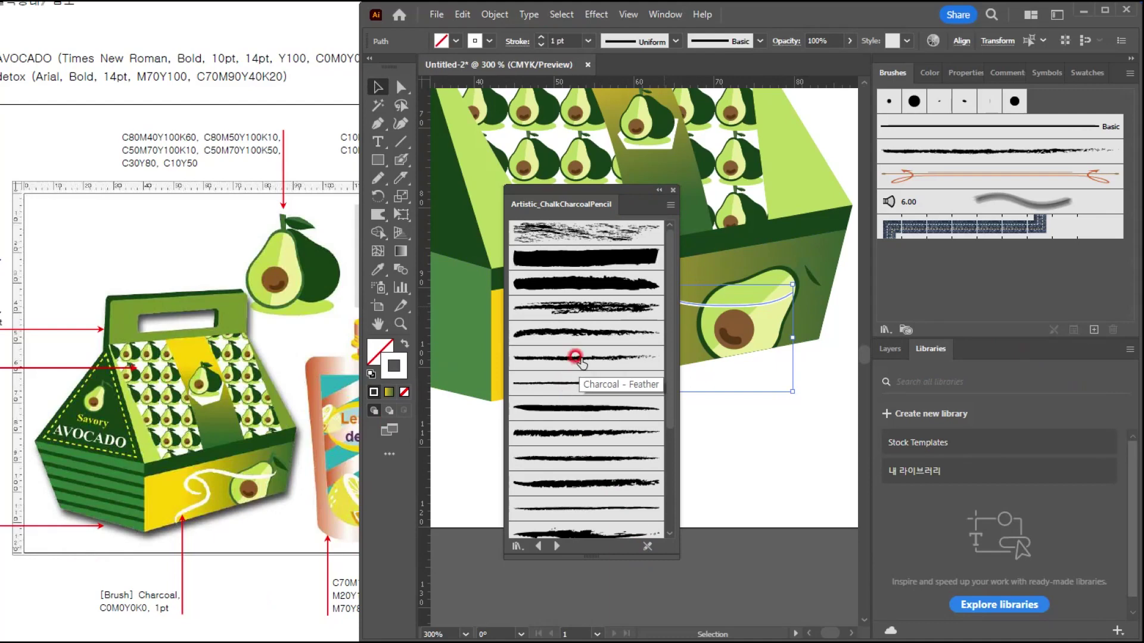
left_click(555, 334)
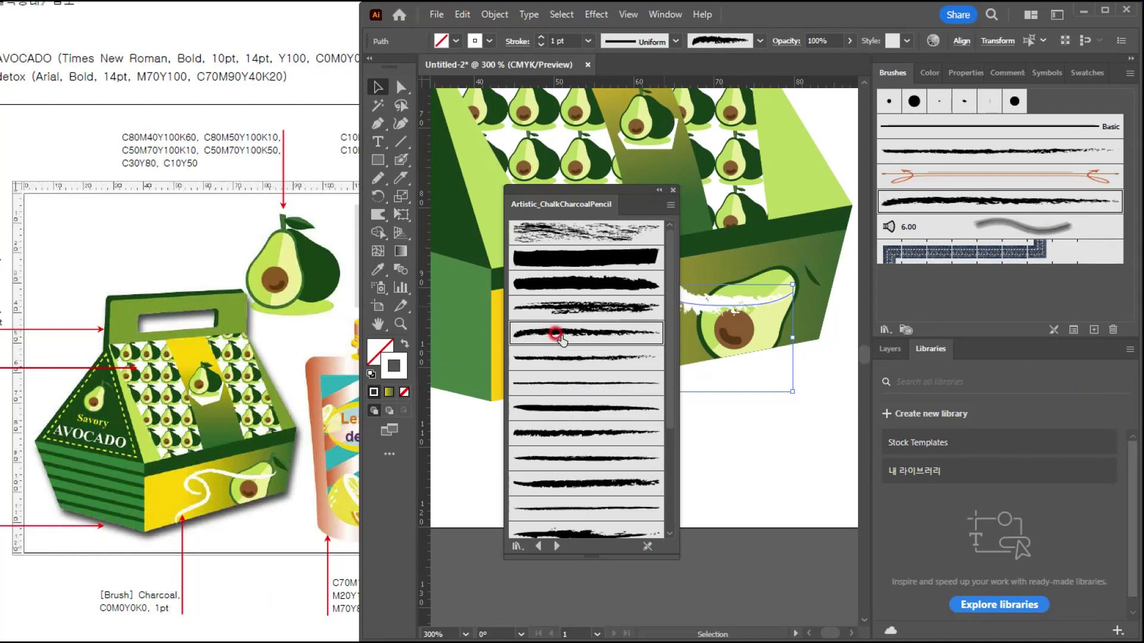
left_click(673, 190)
key("ctrl+equal")
left_click(605, 237)
left_click(563, 310)
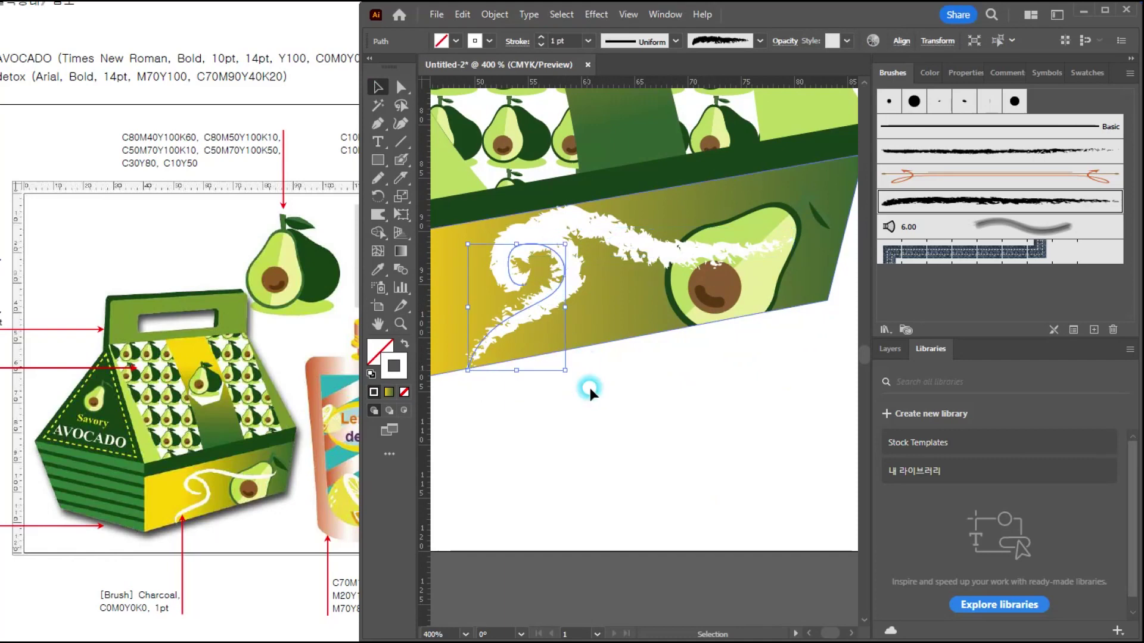
left_click(595, 421)
Enlarge the whole gift box and adjust its proportions, stretching it more in height than in width.
key("ctrl+1")
left_click_drag(498, 314, 720, 461)
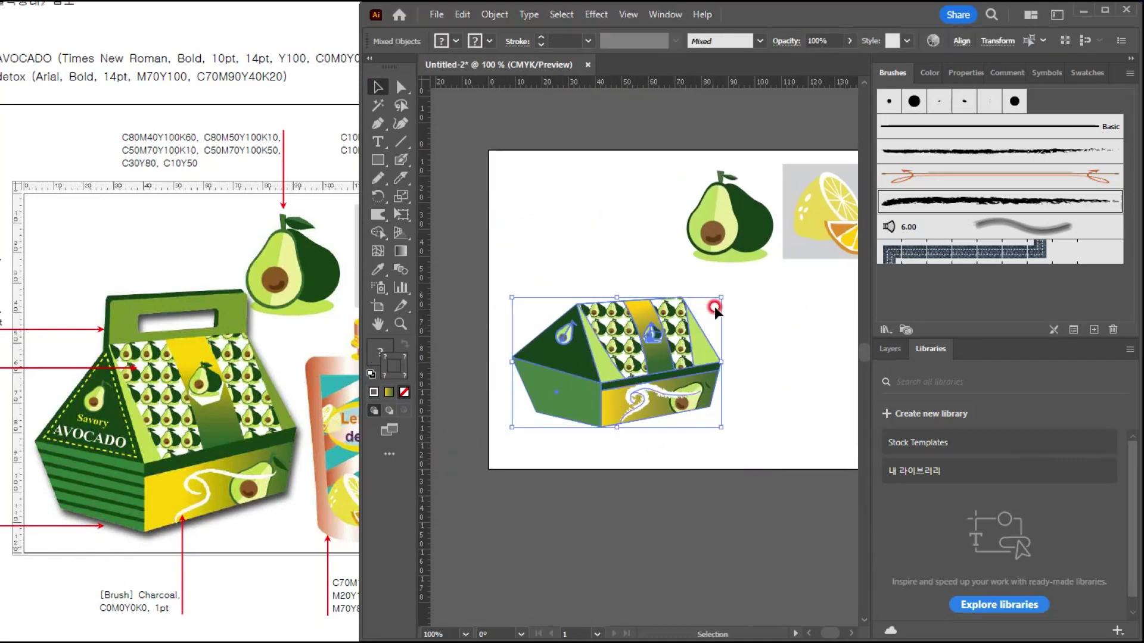
left_click_drag(718, 293, 777, 251)
left_click_drag(700, 344, 682, 370)
left_click_drag(639, 296, 633, 264)
left_click_drag(767, 358, 740, 359)
left_click_drag(618, 262, 619, 262)
left_click(742, 423)
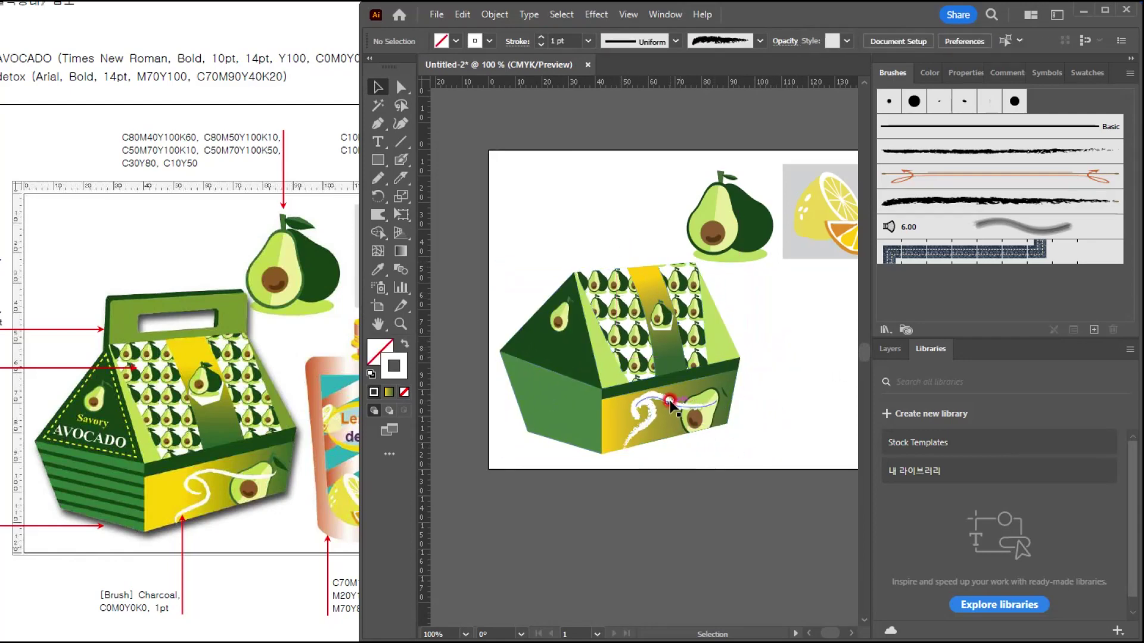
Examine the charcoal strokes on the front panel against the reference illustration and its brush specification.
left_click(672, 405)
scroll(676, 399, "up", 4)
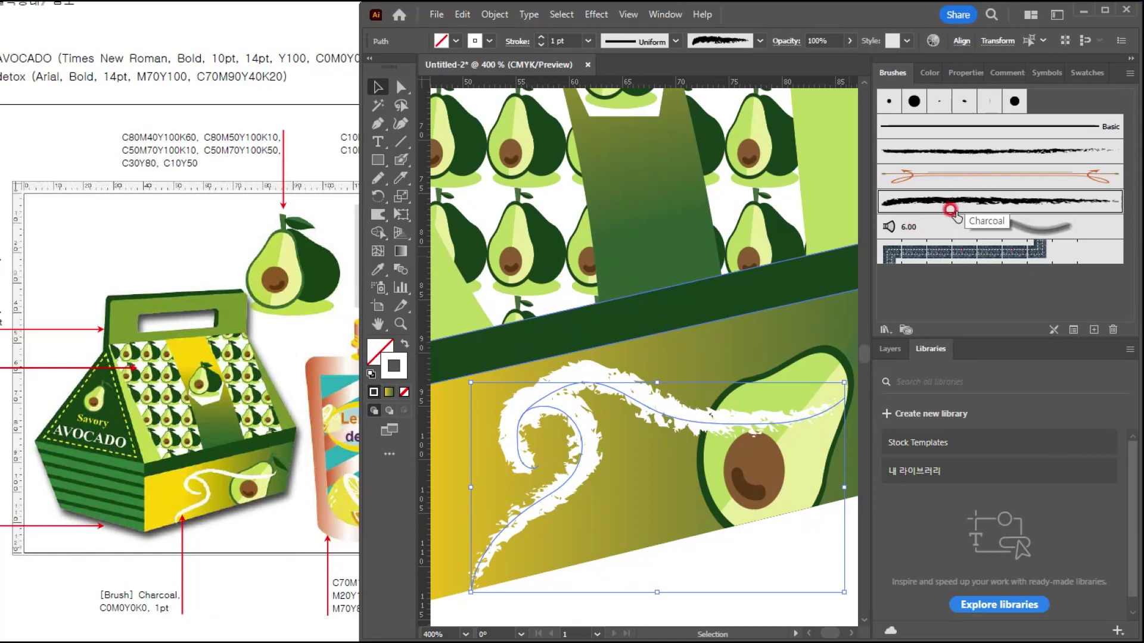
left_click(386, 94)
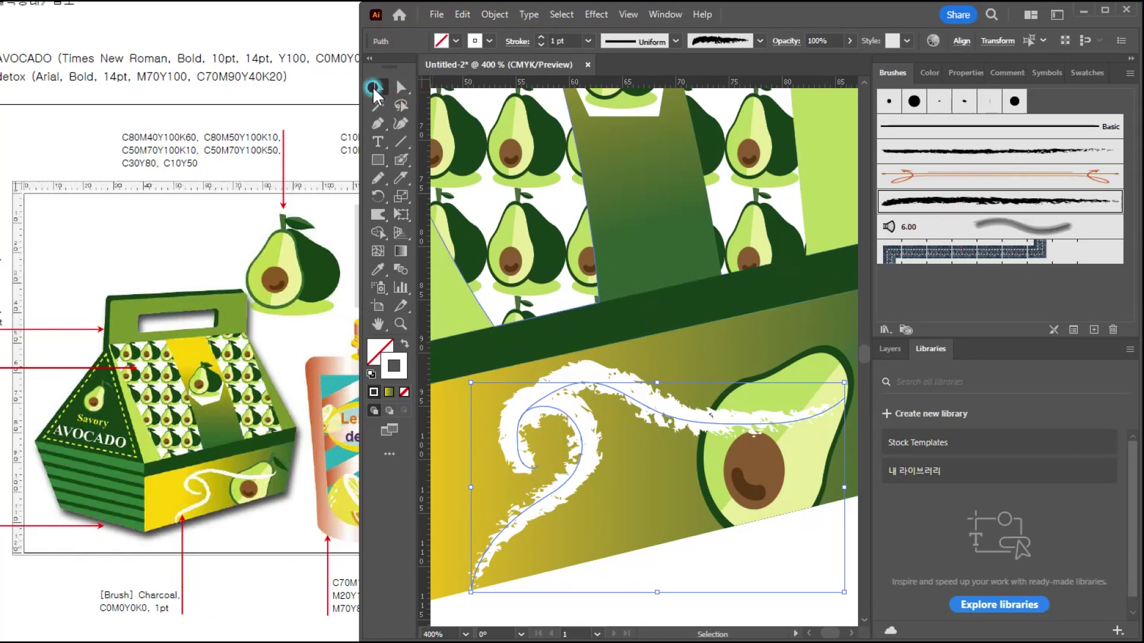
left_click(712, 570)
double_click(400, 325)
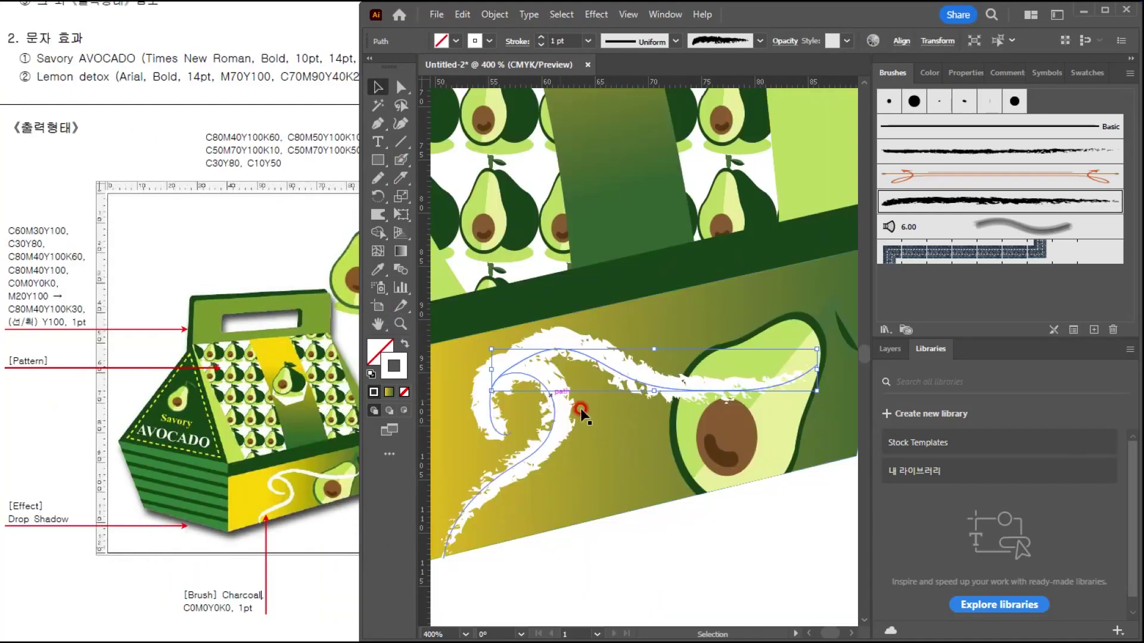
left_click(581, 574)
scroll(641, 502, "down", 5)
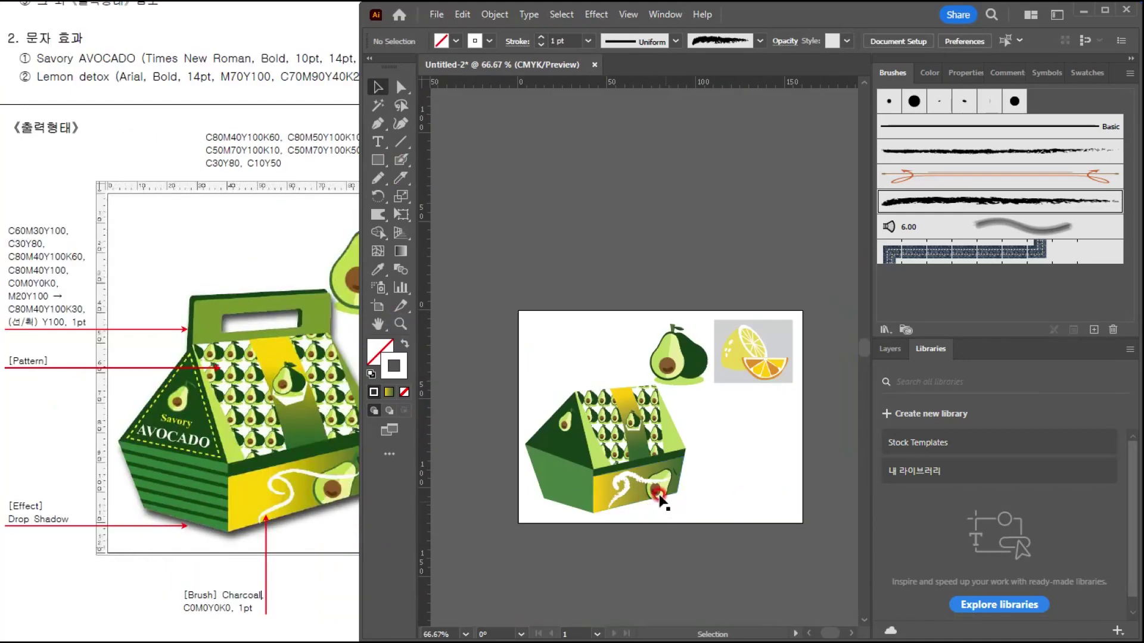
scroll(612, 465, "up", 2)
scroll(640, 490, "up", 1)
scroll(619, 417, "down", 1)
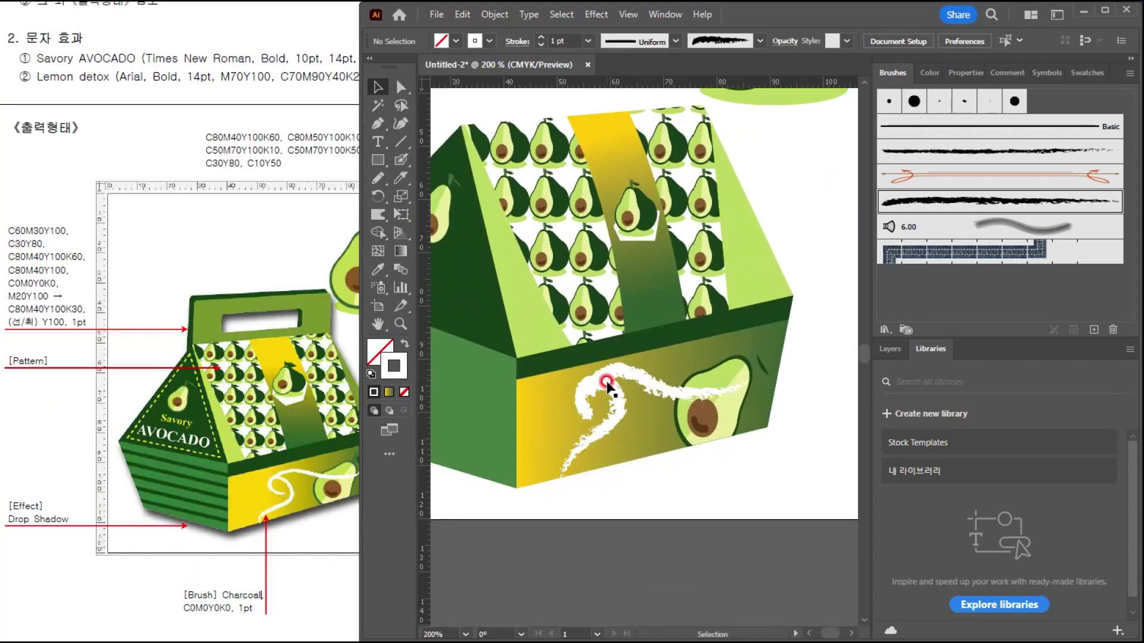
left_click(617, 410)
left_click(741, 502)
scroll(632, 239, "down", 1)
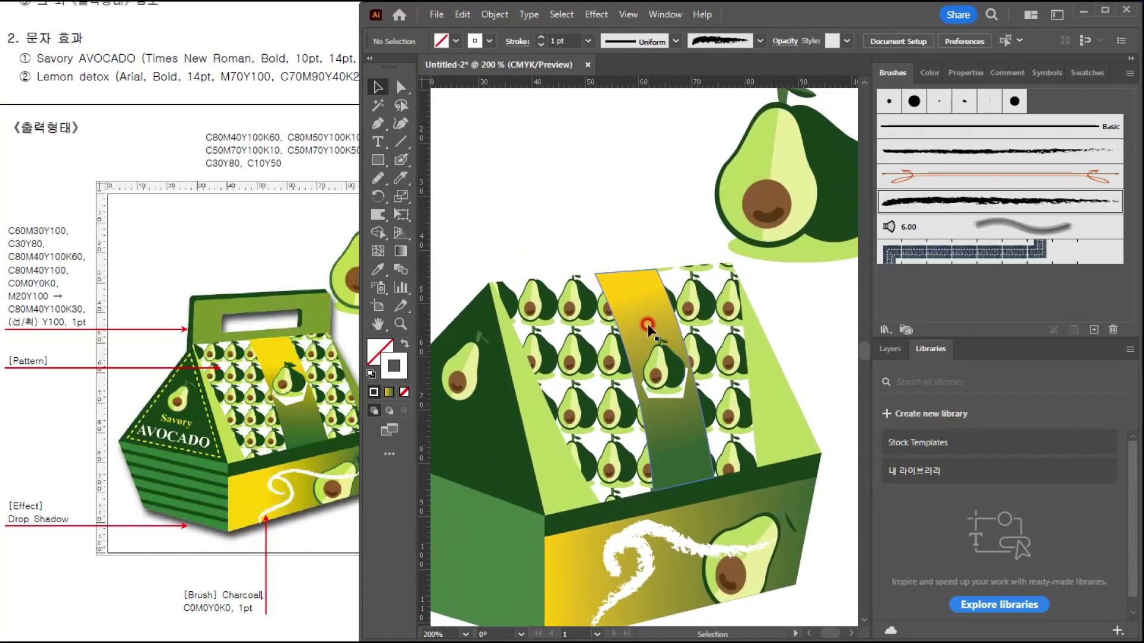
Draw a rounded rectangle for the handle above the box roof and reduce its corner radius.
scroll(603, 292, "down", 1)
left_click_drag(603, 292, 635, 258)
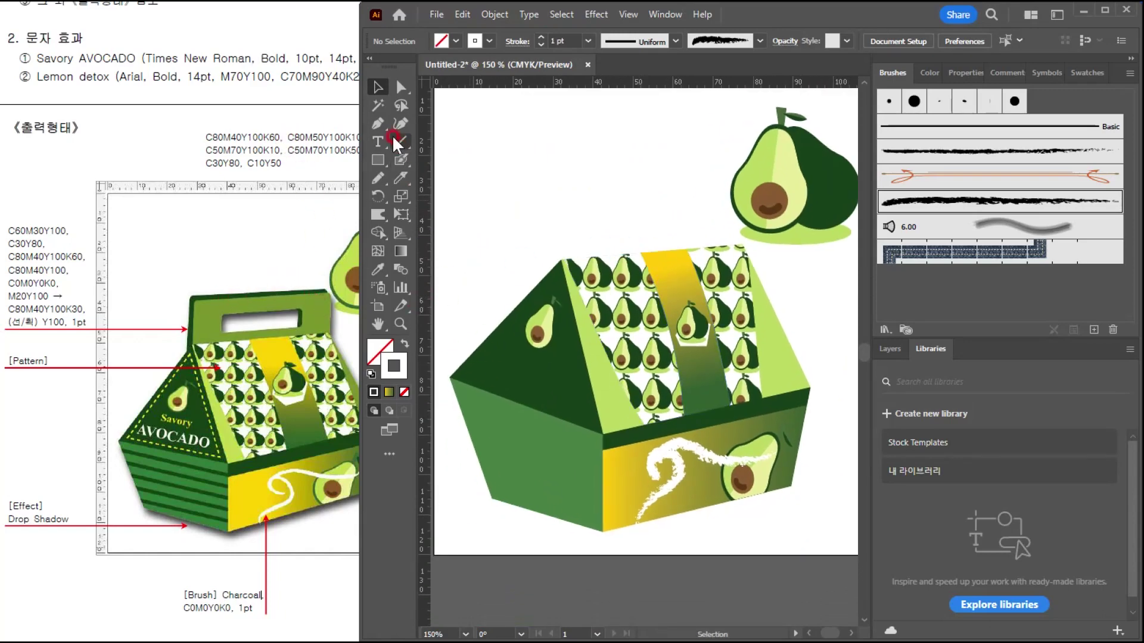
left_click_drag(376, 158, 423, 180)
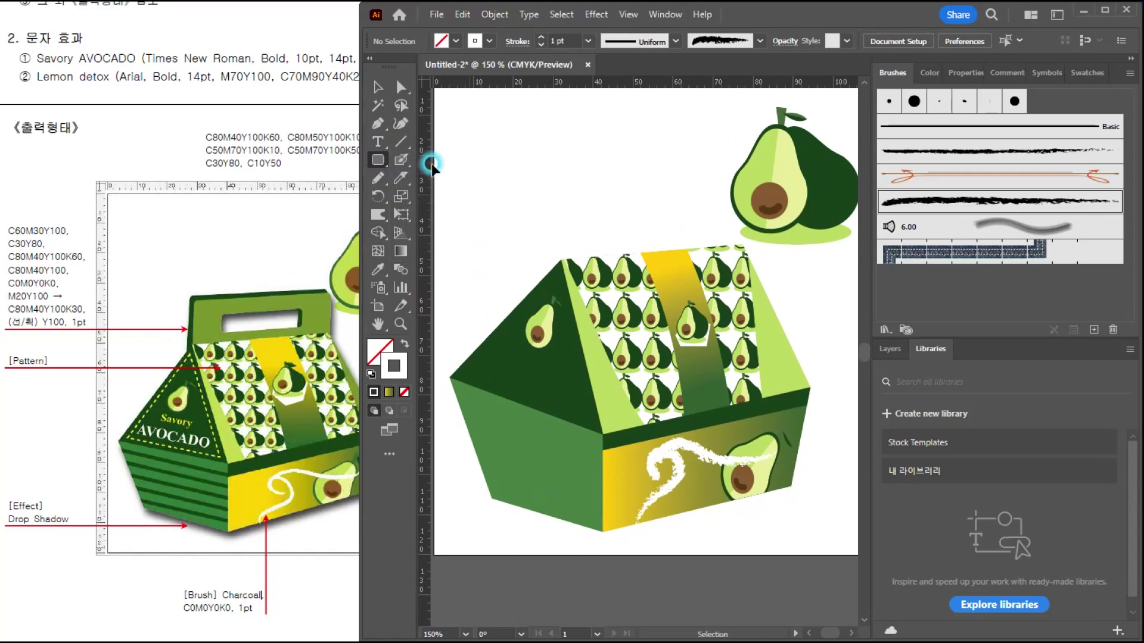
left_click_drag(543, 159, 745, 264)
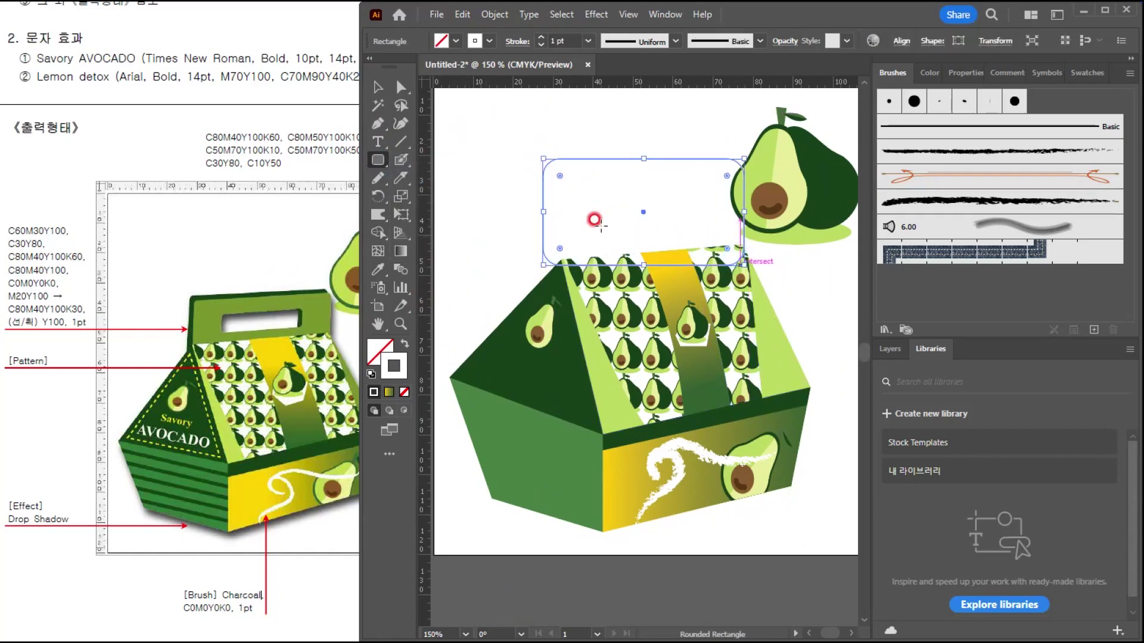
left_click_drag(554, 175, 546, 163)
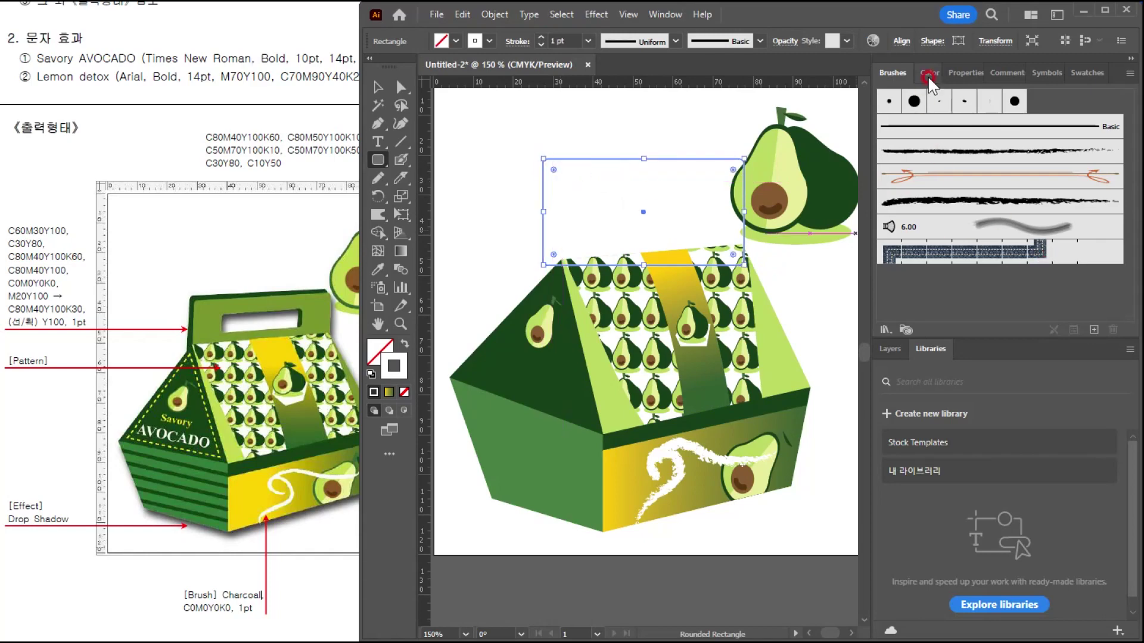
Fill the handle rectangle with dark green C80 M40 Y100 K60 and no stroke.
left_click(1082, 76)
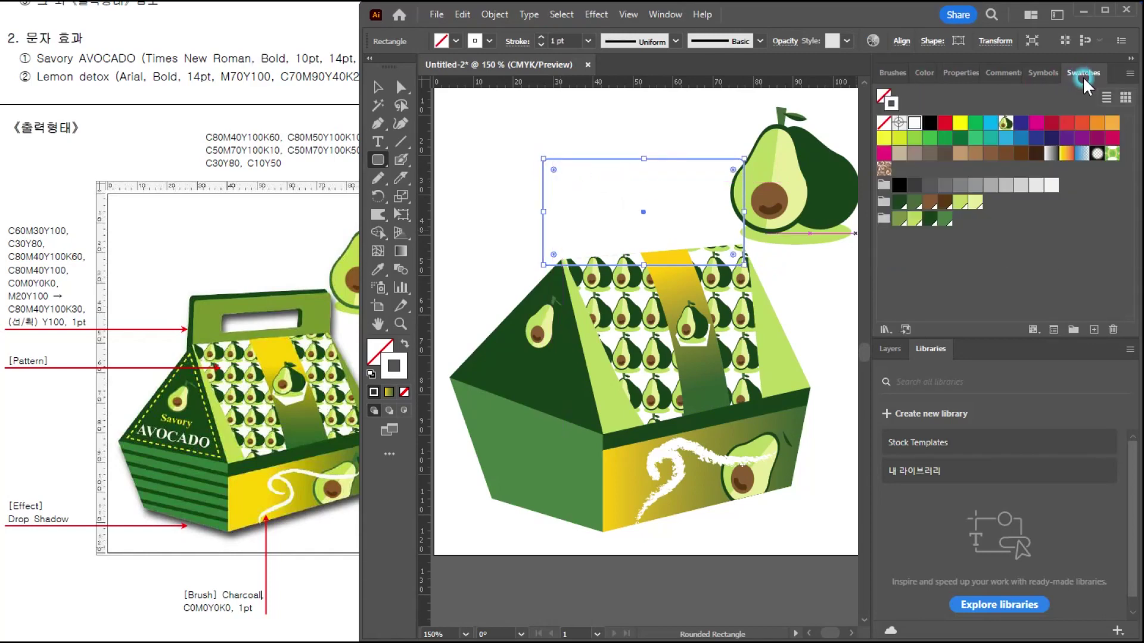
left_click(929, 220)
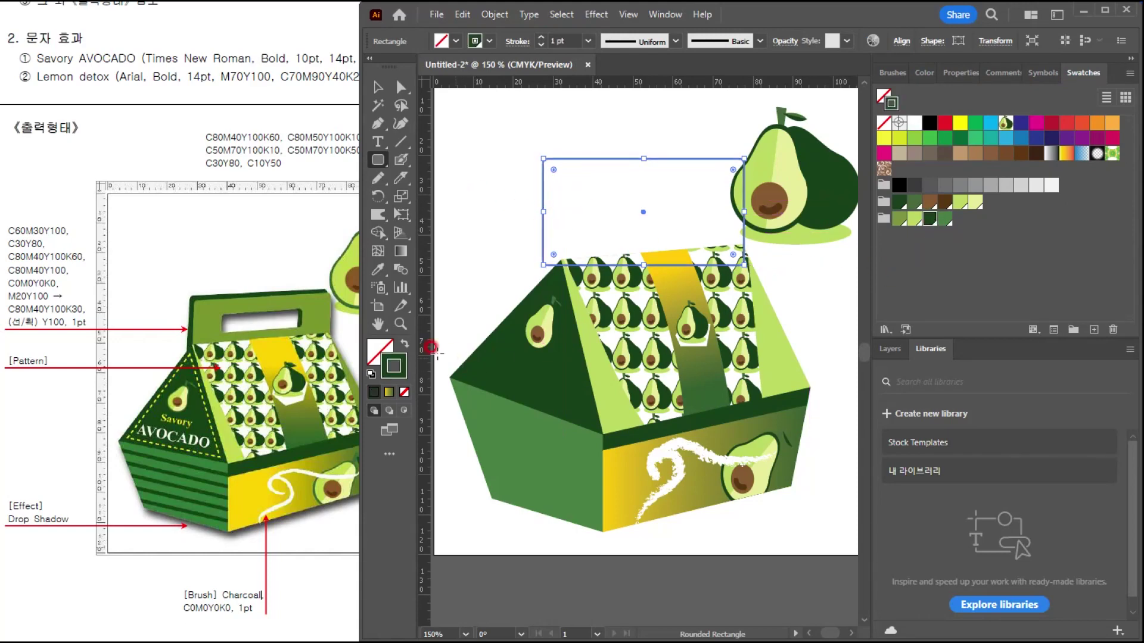
left_click(403, 346)
left_click(379, 350)
left_click(377, 87)
left_click(611, 196)
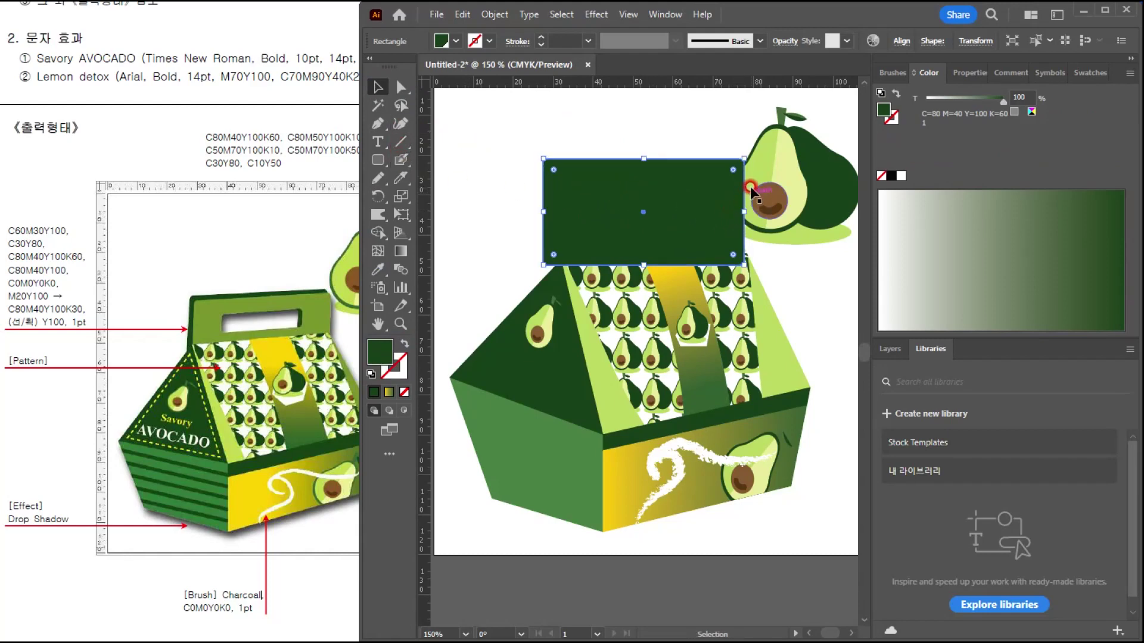
Place a smaller rounded rectangle inside the upper part of the handle as the outline of its grip opening.
left_click_drag(739, 153, 671, 203)
key("ctrl+z")
left_click(678, 178)
left_click(664, 204, "shift")
left_click(681, 132)
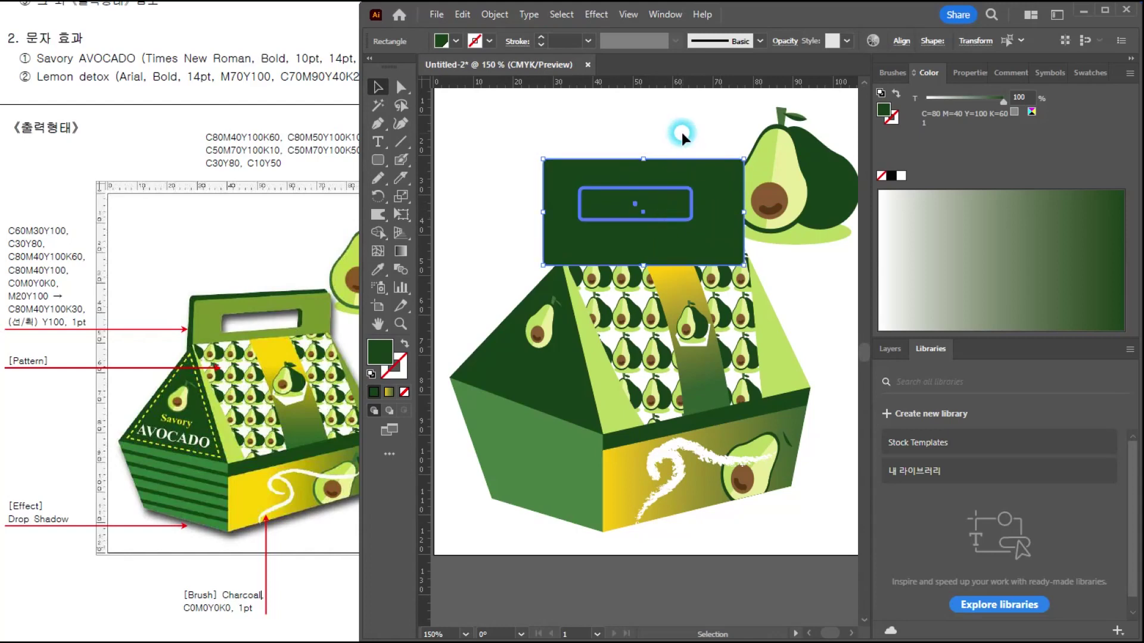
left_click_drag(669, 207, 674, 208)
Cut the small rounded rectangle out of the handle with the Pathfinder Minus Front operation.
left_click(674, 173, "shift")
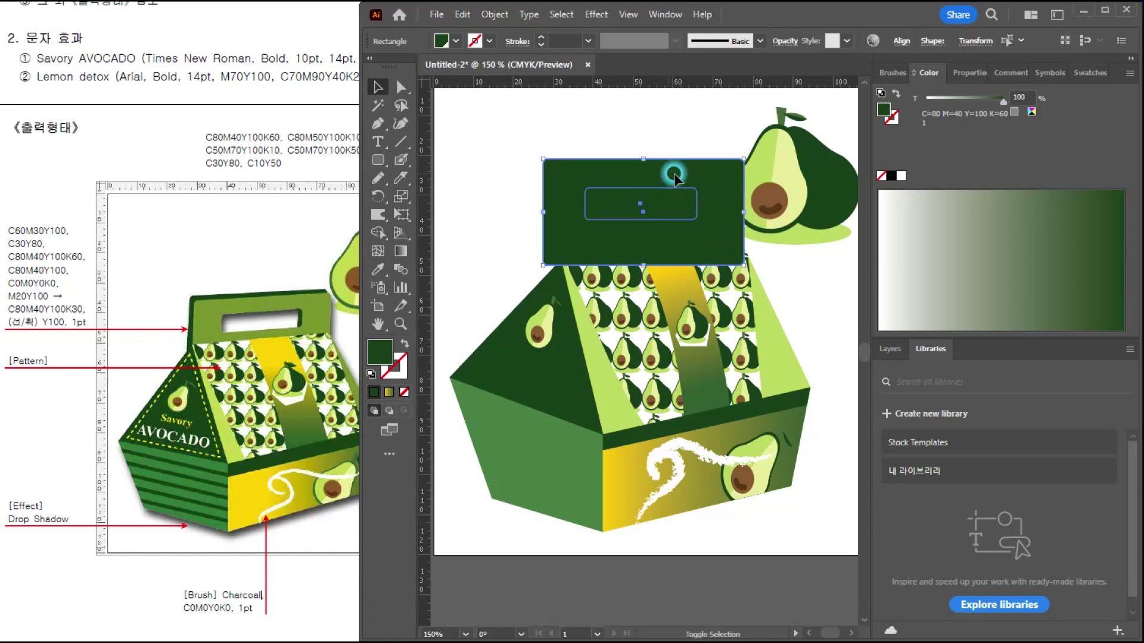
left_click(971, 71)
left_click(893, 52)
left_click(870, 148)
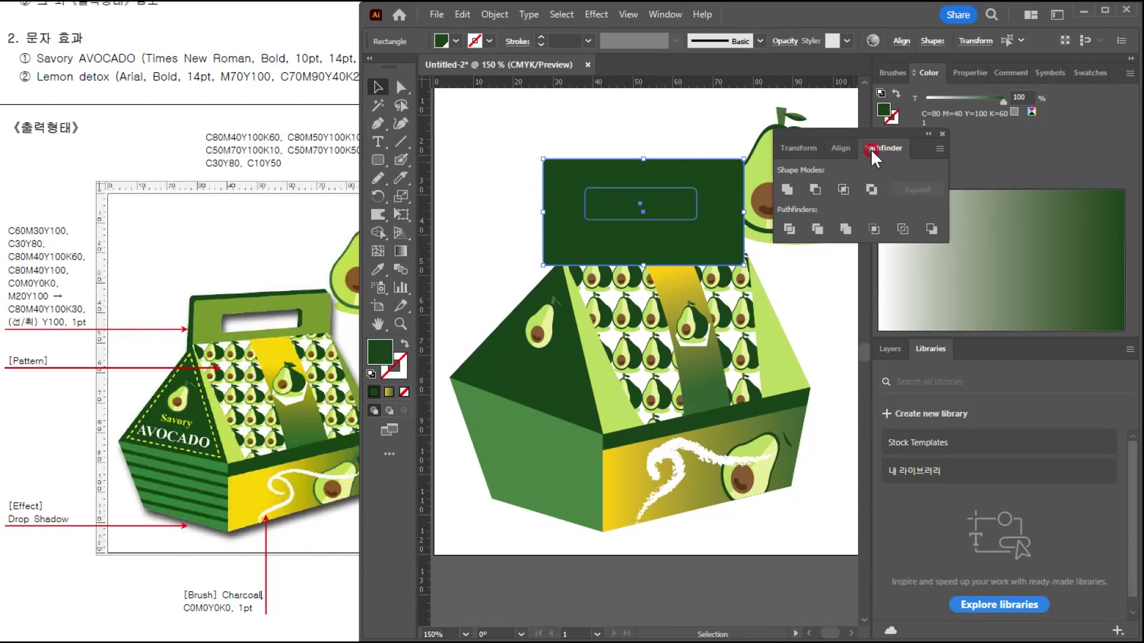
left_click(816, 189)
left_click(385, 91)
left_click(645, 110)
Duplicate the handle slightly down and to the right, and fill the copy with the olive green swatch.
mouse_move(682, 192)
left_mouse_down()
mouse_move(690, 182)
mouse_move(646, 177)
mouse_move(661, 187)
left_mouse_up()
left_click(1015, 181)
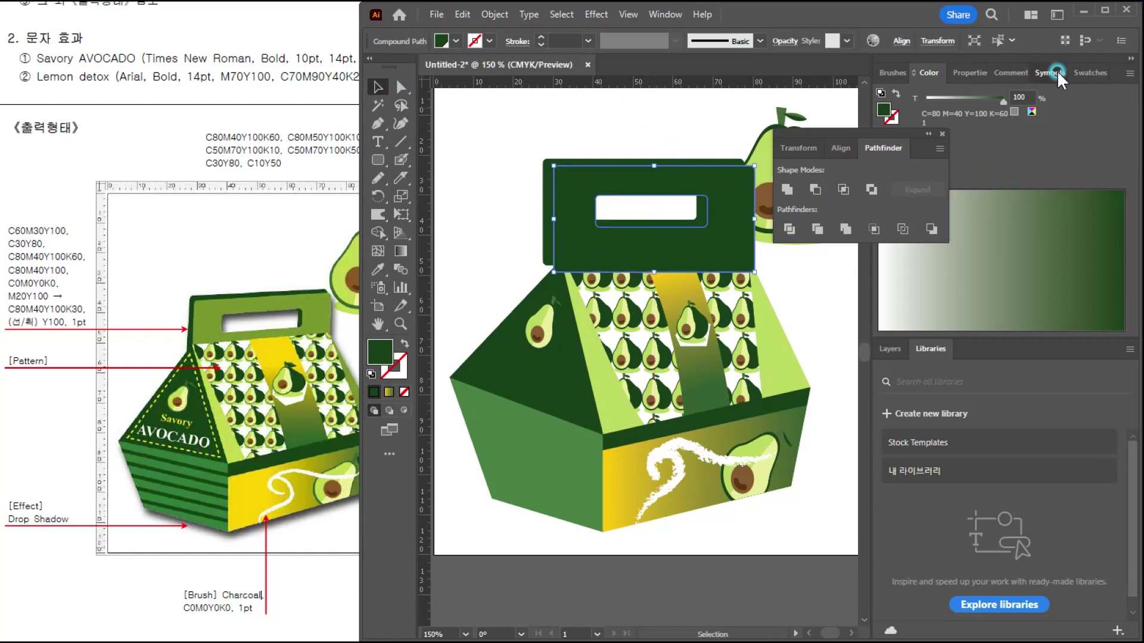
left_click(1082, 72)
left_click(942, 134)
left_click(945, 215)
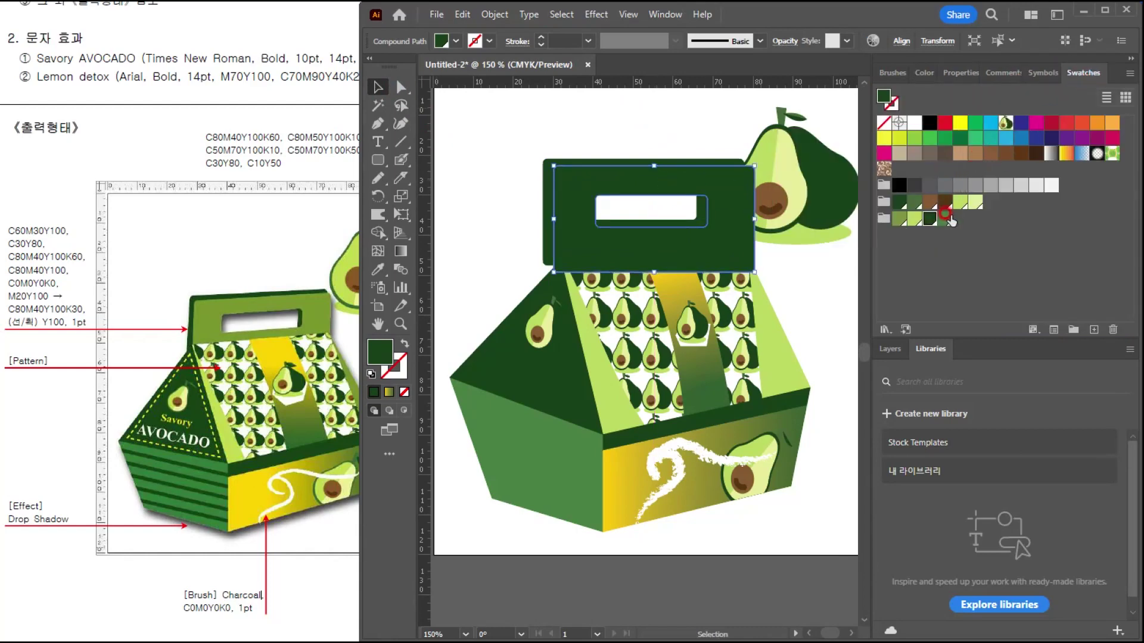
left_click(899, 219)
left_click(739, 256)
left_click(653, 150)
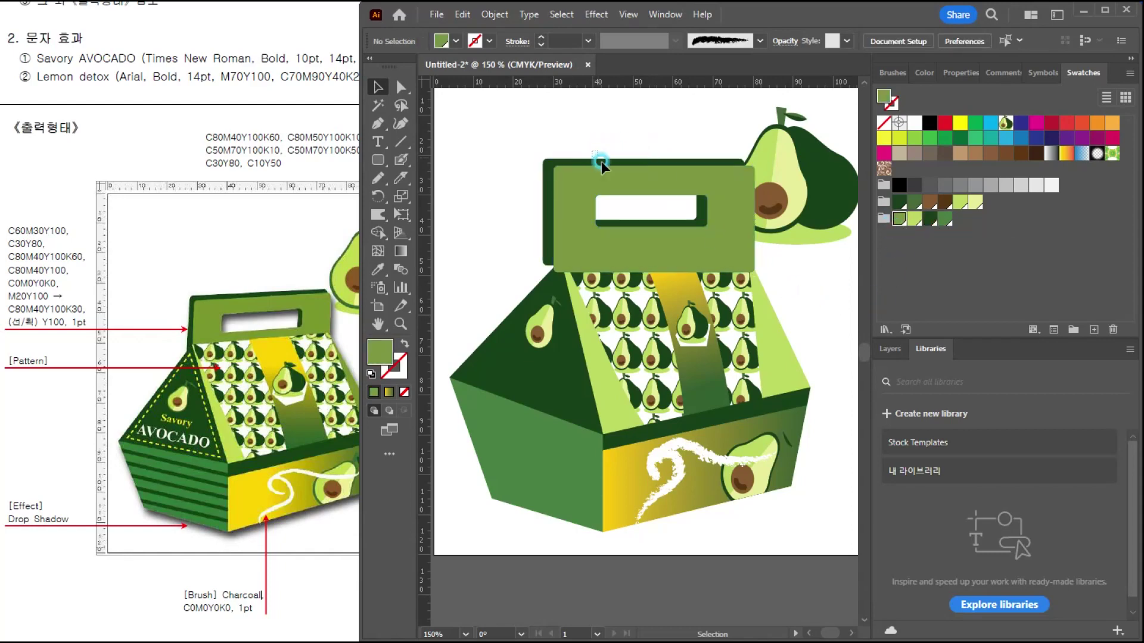
Select both handle shapes and send them to the back, behind the patterned roof.
left_click_drag(595, 154, 620, 190)
key("ctrl+shift+bracketleft")
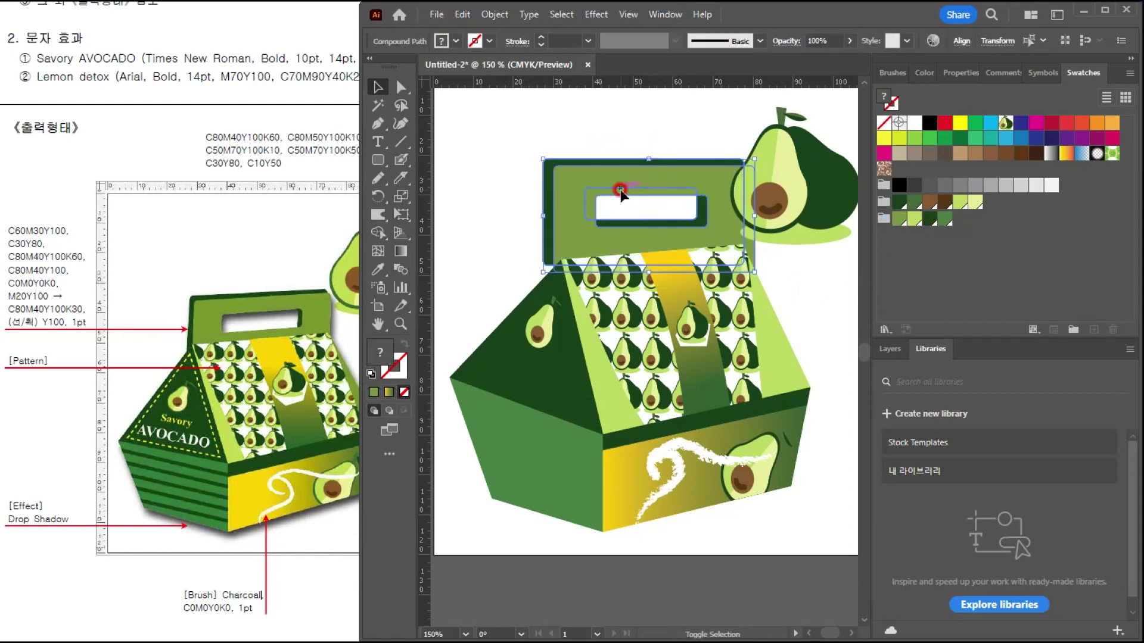
left_click(651, 130)
key("ctrl+minus")
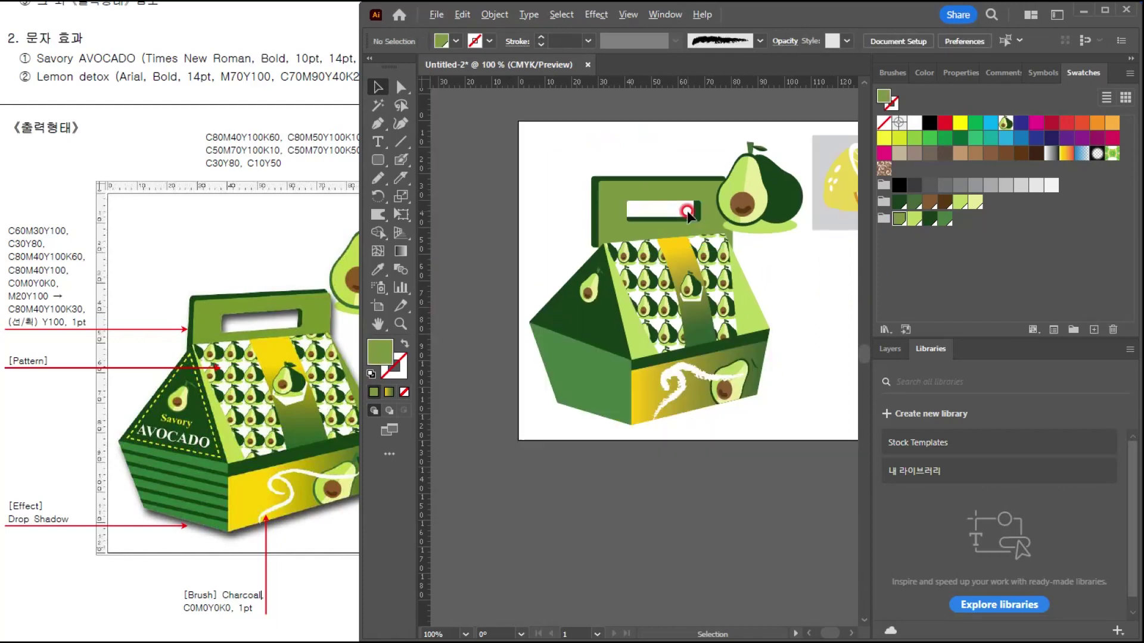
Examine how both handle shapes meet the roof edge and compare them with the reference illustration.
left_click(620, 199)
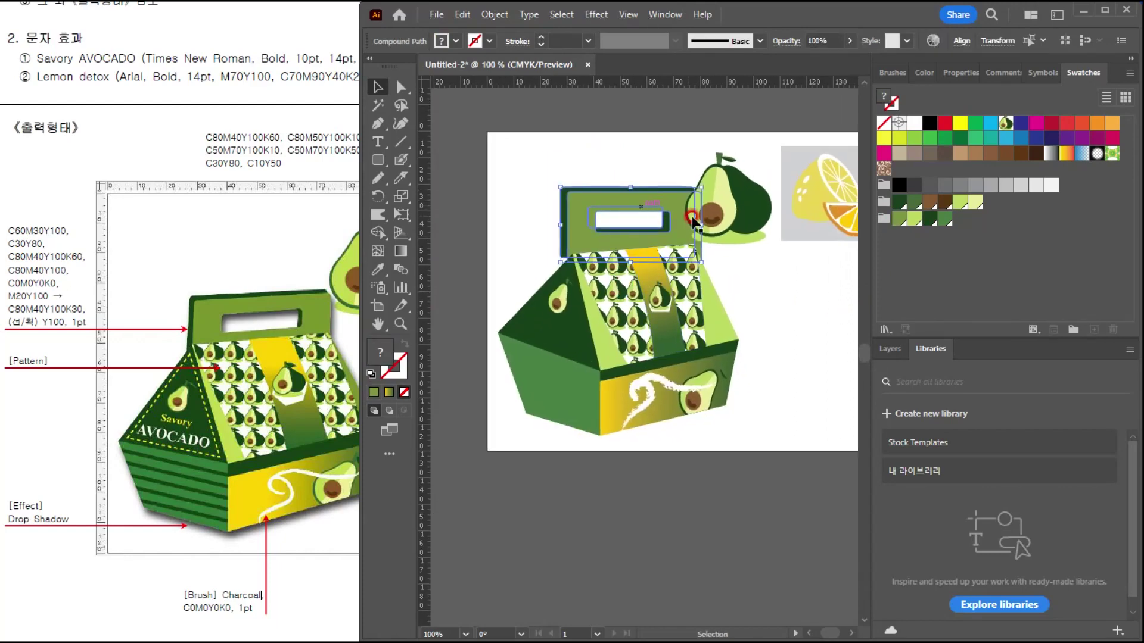
scroll(706, 197, "up", 3)
left_click_drag(663, 156, 638, 193)
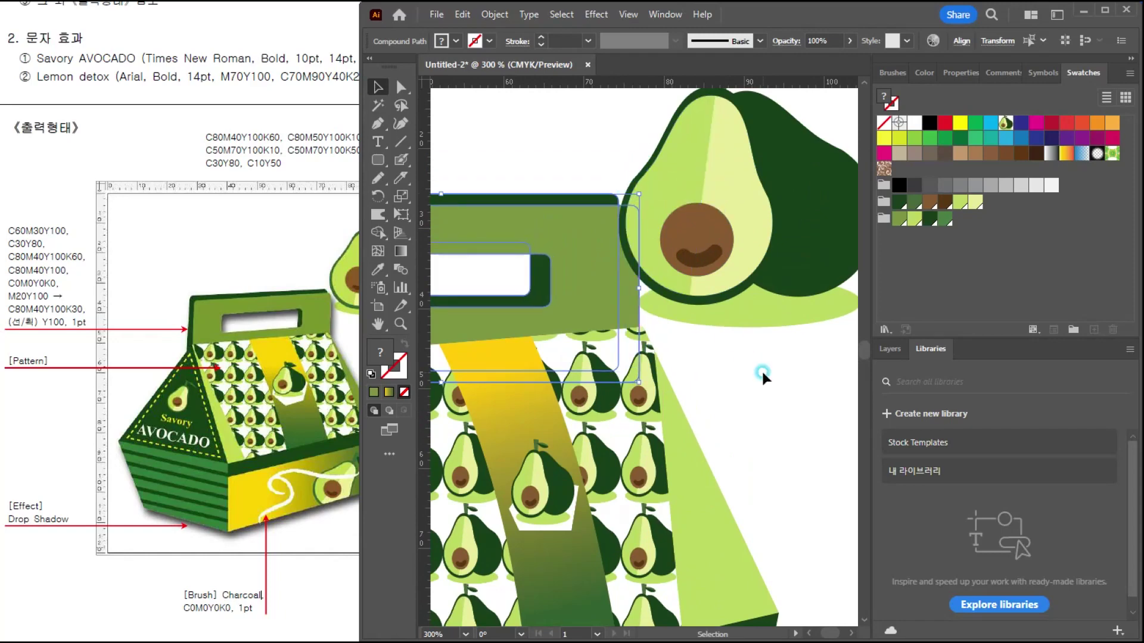
left_click(762, 371)
scroll(740, 348, "down", 2)
left_click_drag(710, 338, 644, 354)
left_click_drag(652, 311, 662, 294)
left_click(750, 400)
scroll(750, 398, "down", 1)
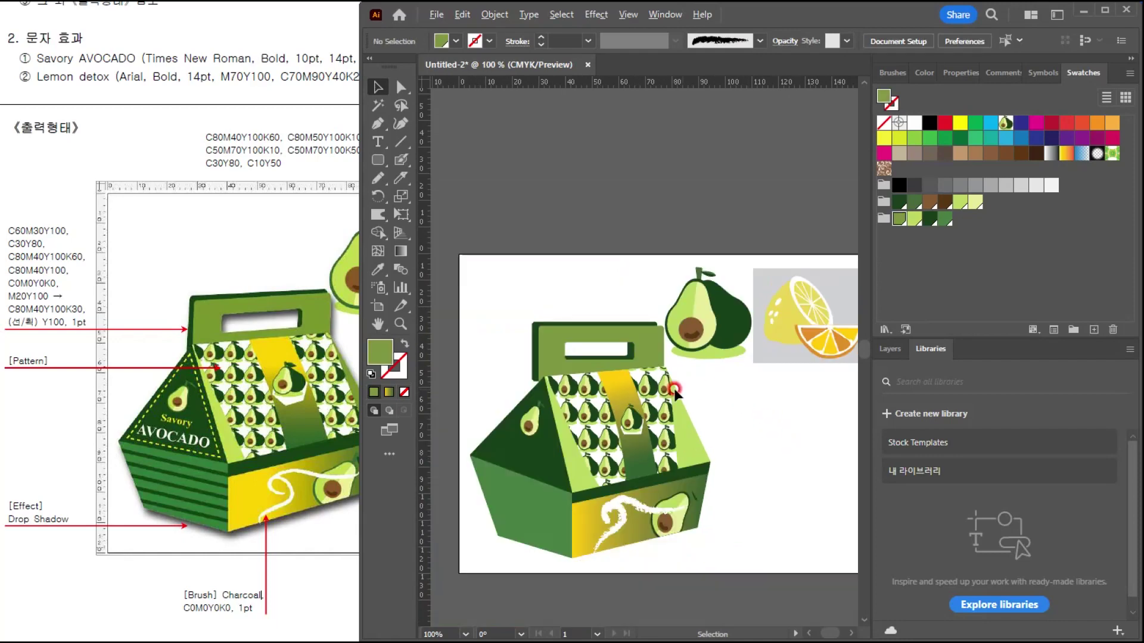
Select the whole gift box with its handle and nudge it slightly down and to the left.
left_click_drag(663, 567, 662, 556)
left_click_drag(682, 448, 671, 452)
left_click(749, 438)
left_click_drag(478, 479, 477, 479)
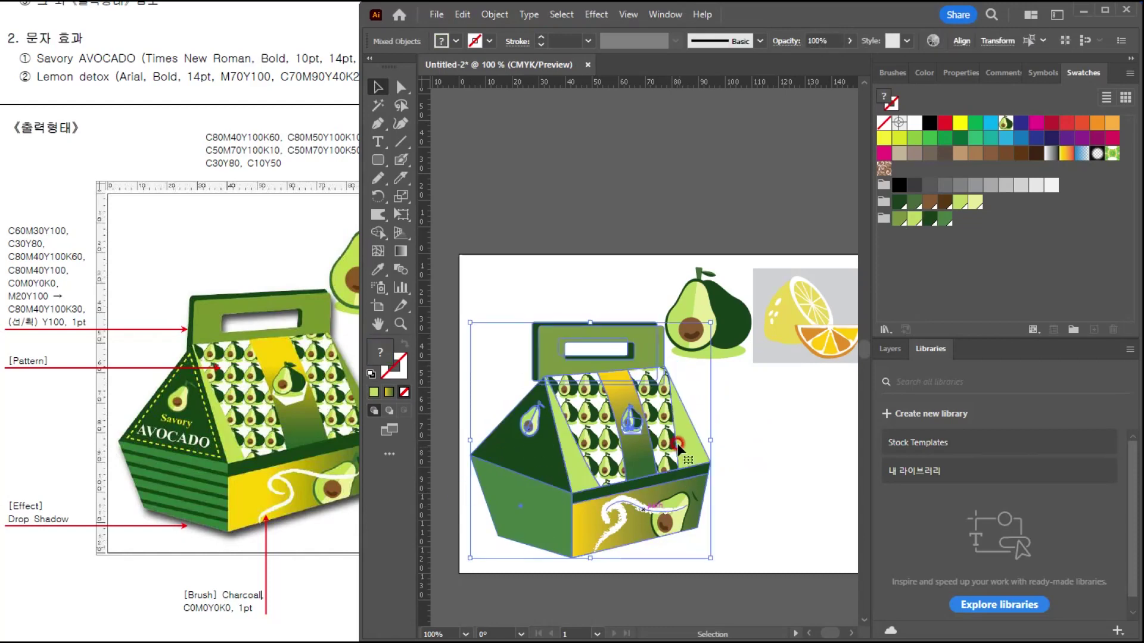
left_click_drag(667, 444, 663, 447)
left_click_drag(662, 446, 662, 445)
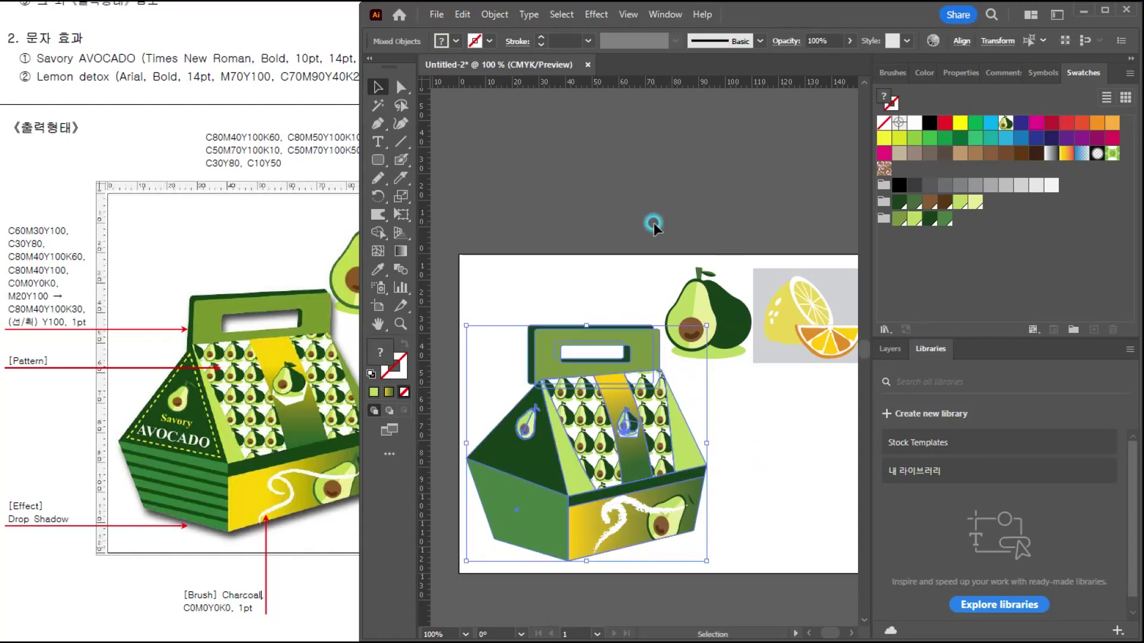
left_click(653, 224)
Shear both handle shapes with the Shear tool so their horizontal edges slant upward to the right like the roof.
scroll(599, 356, "up", 2)
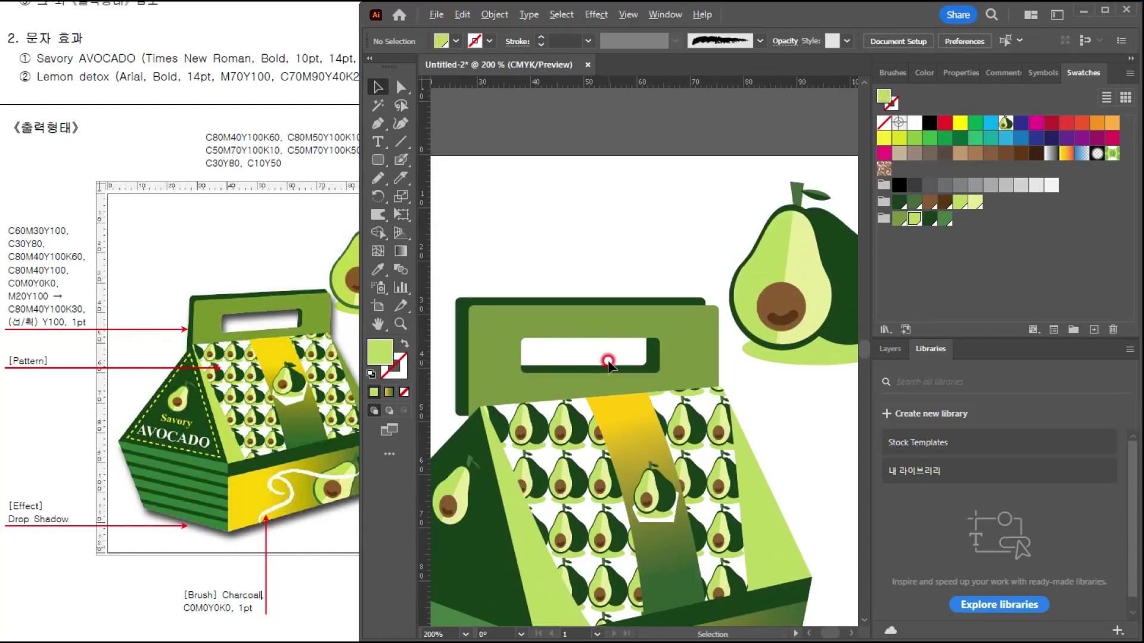
left_click(554, 349)
left_click_drag(580, 293, 608, 235)
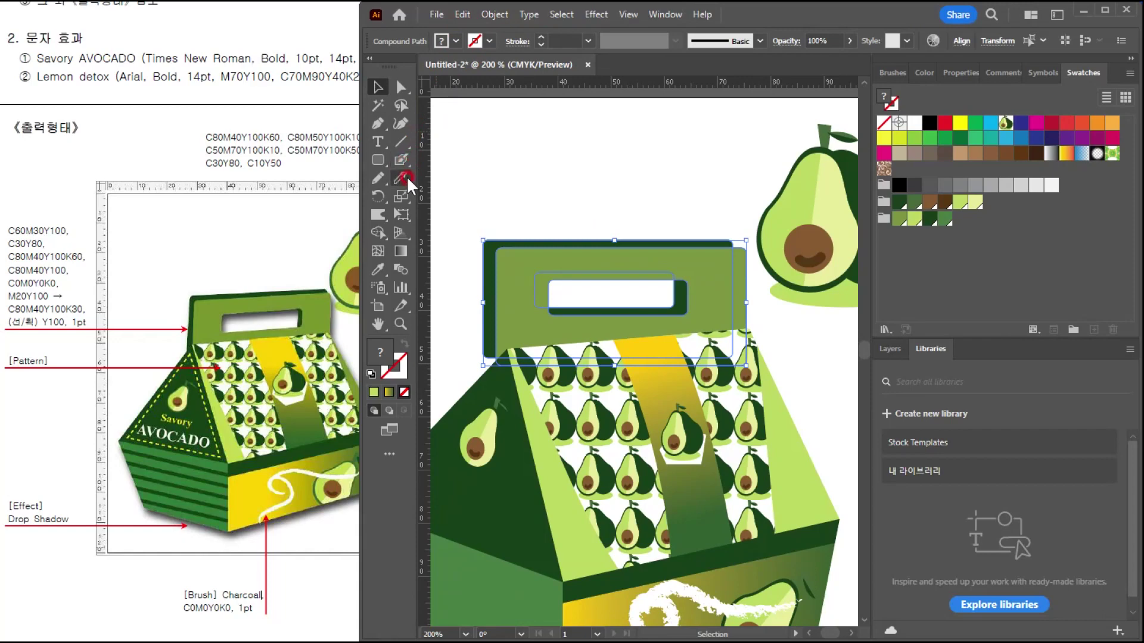
left_click(404, 196)
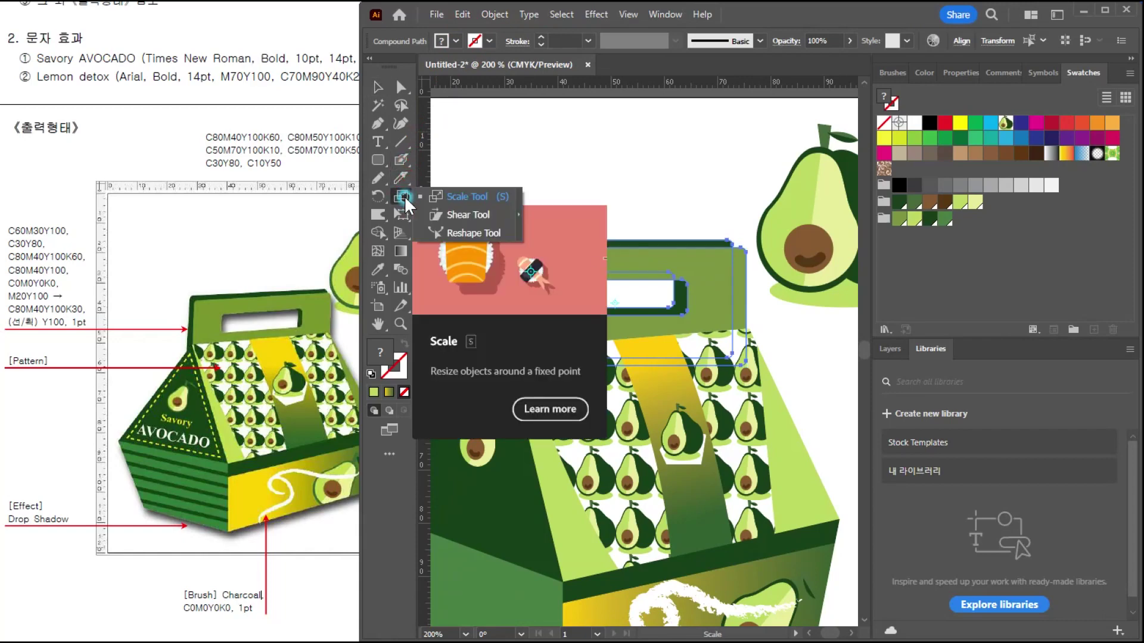
left_click_drag(404, 195, 445, 214)
mouse_move(474, 292)
left_mouse_down()
mouse_move(468, 286)
mouse_move(475, 304)
left_mouse_up()
left_click(377, 88)
left_click_drag(541, 210, 621, 271)
left_click(574, 248)
left_click(610, 208)
Create a slightly smaller inset copy of the dark green side triangle with Offset Path, using Miter joins and a miter limit of 4.
scroll(628, 225, "down", 2)
left_click_drag(652, 337, 670, 325)
scroll(537, 331, "up", 2)
left_click_drag(615, 378, 623, 354)
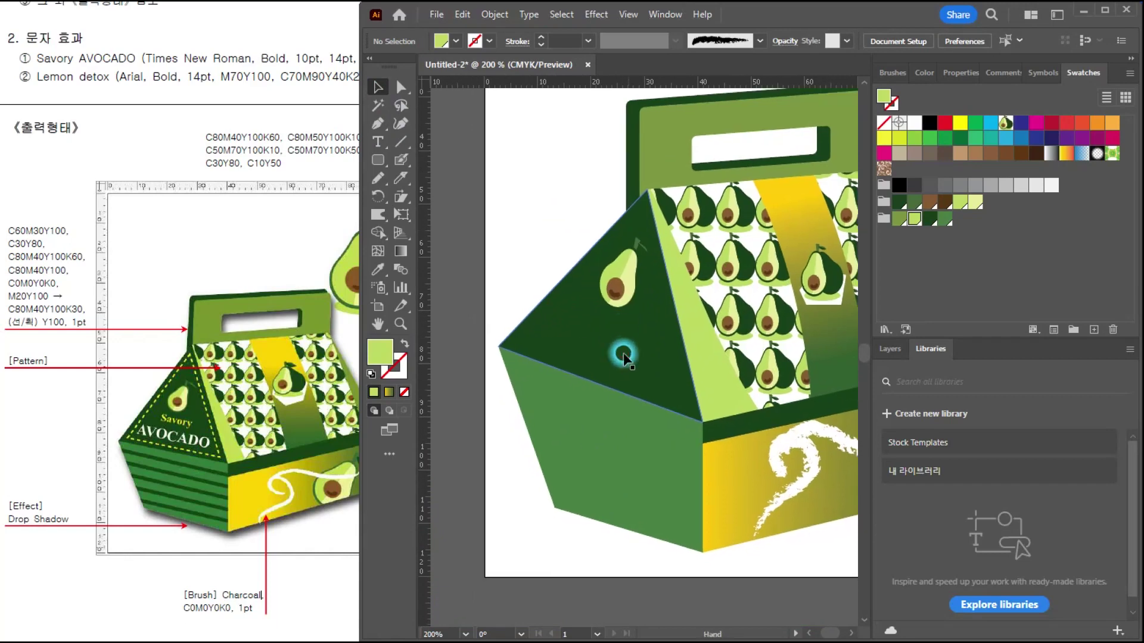
left_click(624, 356)
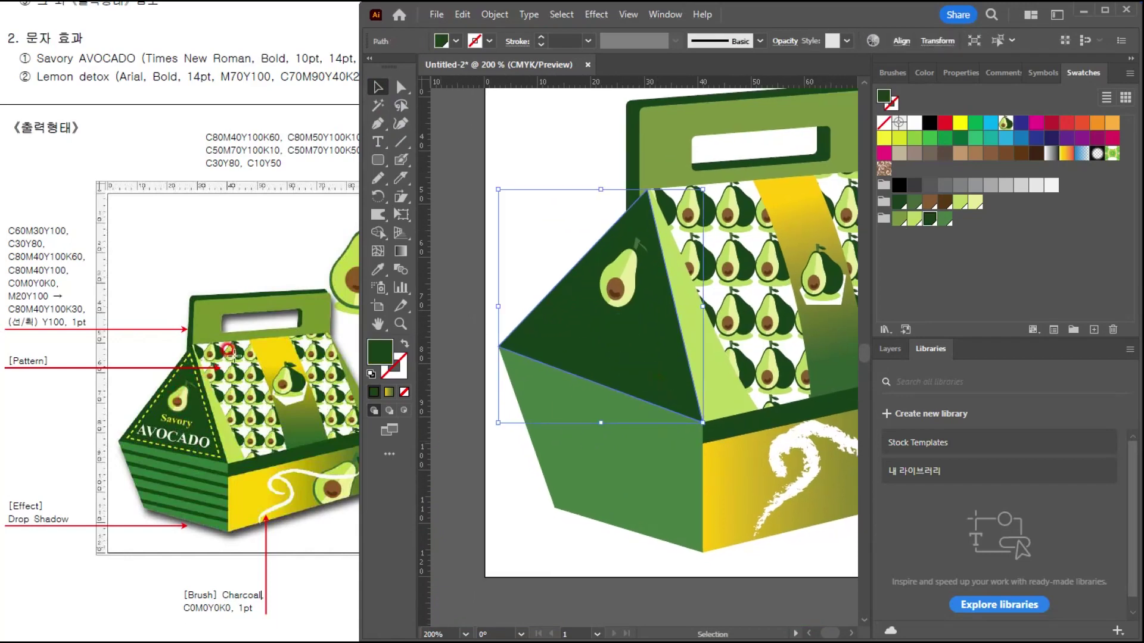
left_click(493, 15)
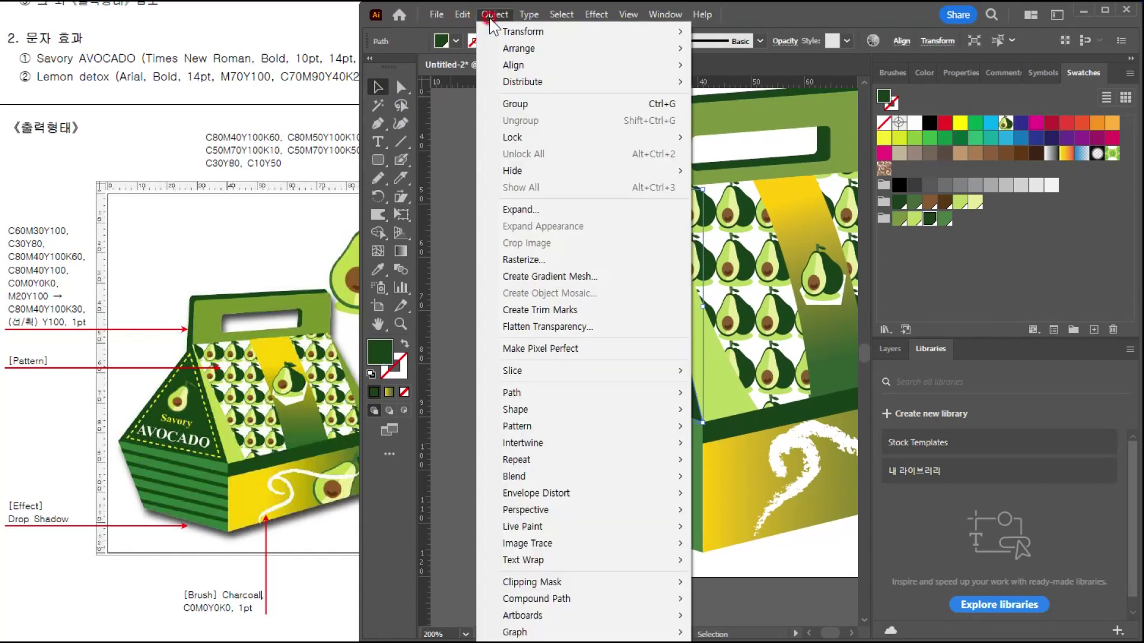
mouse_move(600, 395)
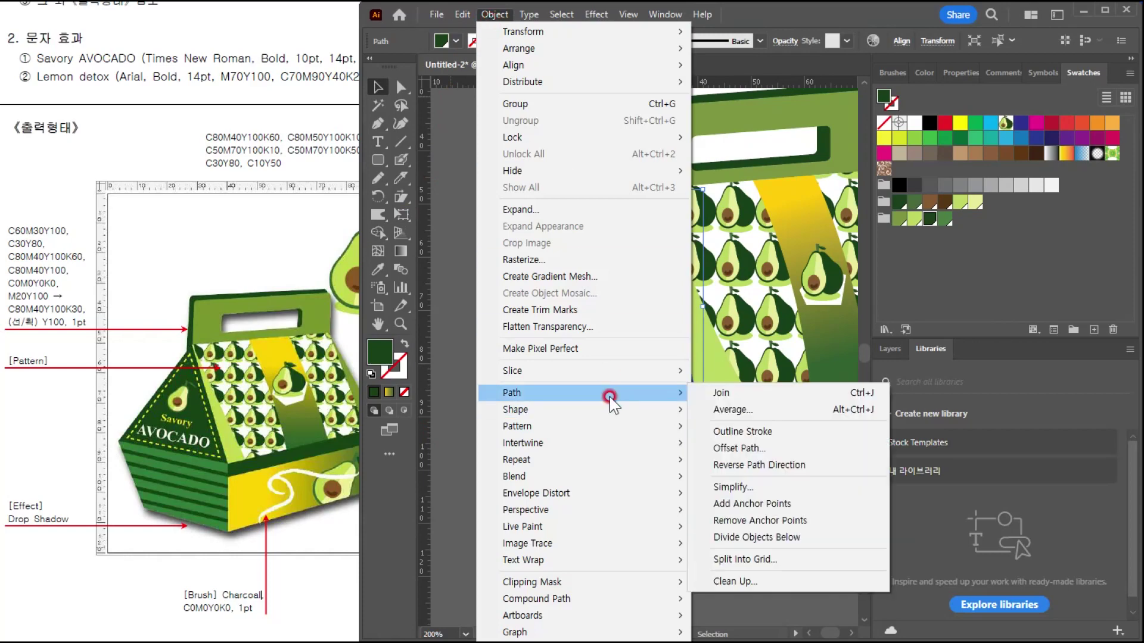
left_click(767, 448)
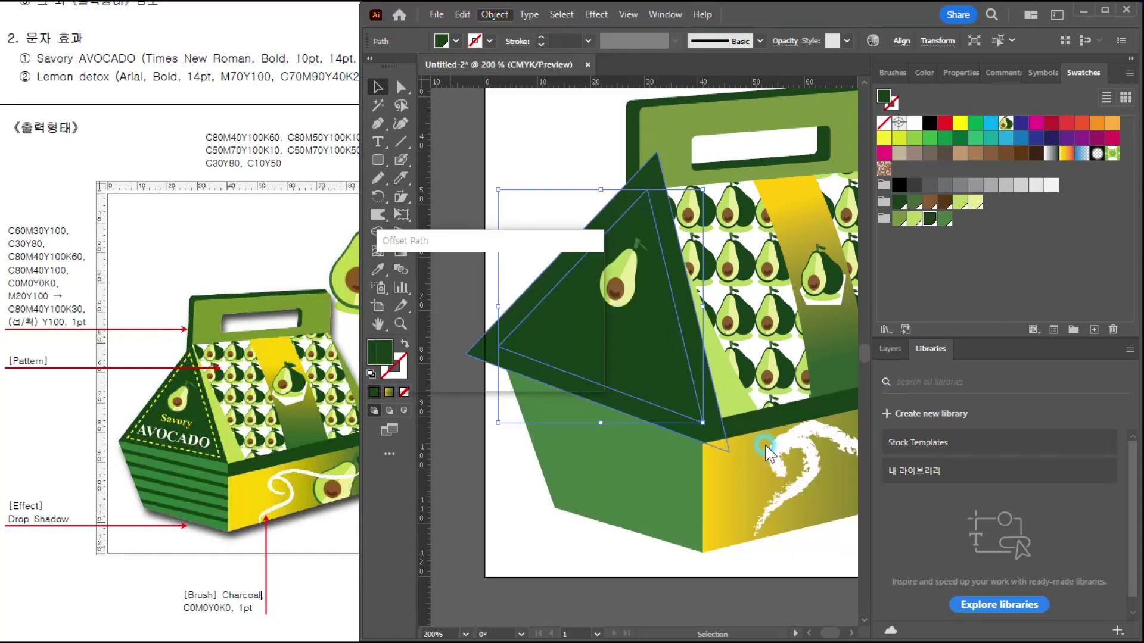
left_click_drag(538, 242, 477, 154)
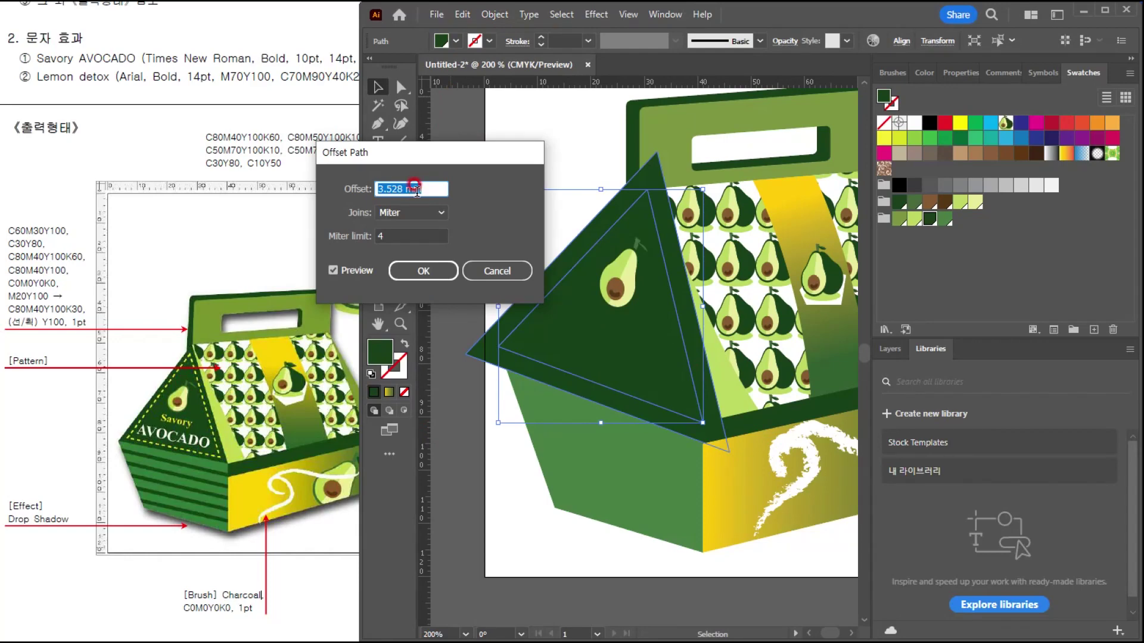
type("-1")
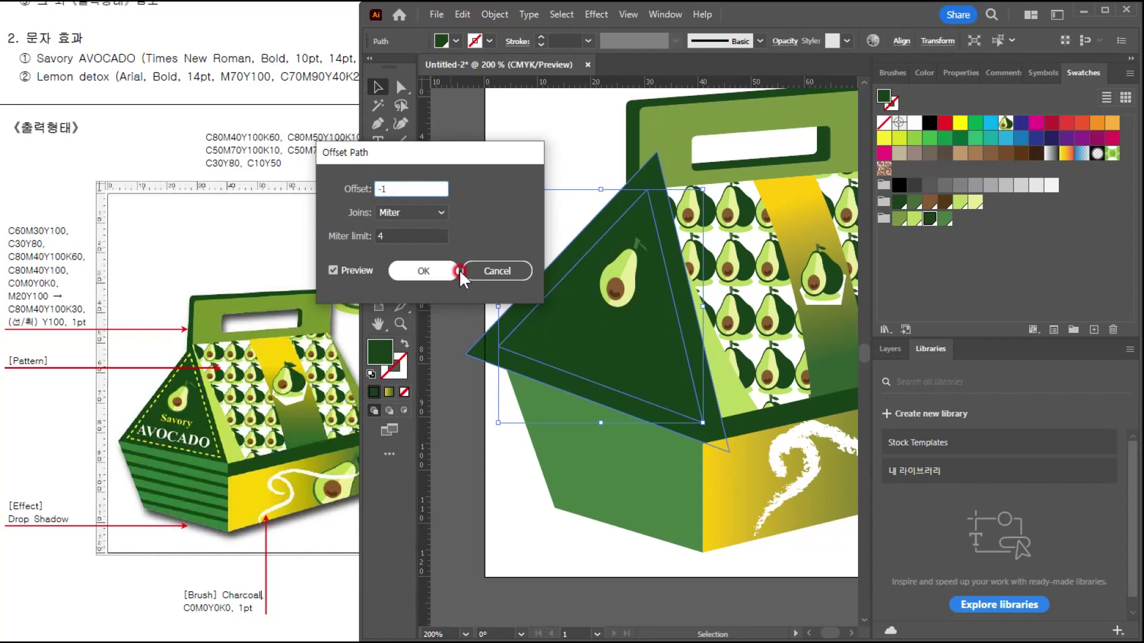
left_click(356, 270)
left_click(356, 270)
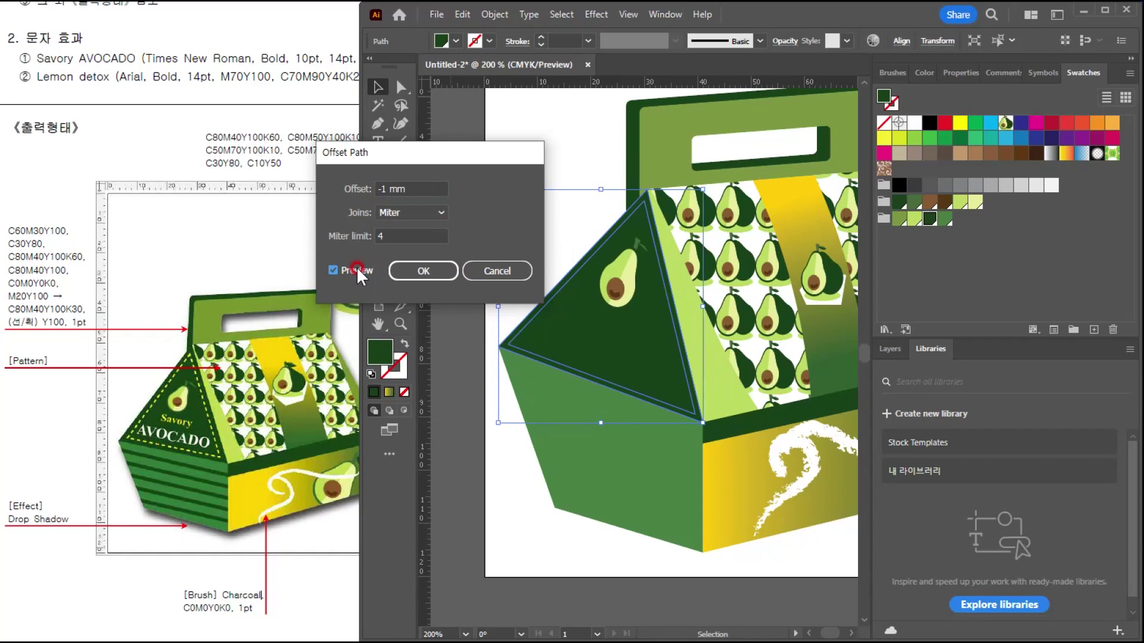
left_click_drag(407, 187, 303, 165)
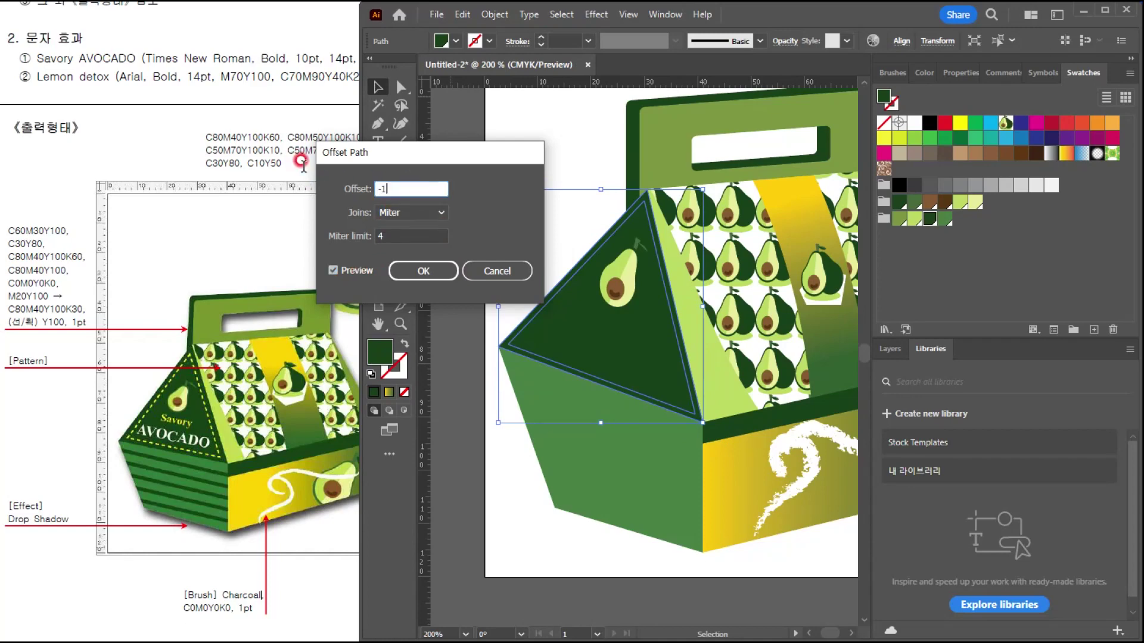
key("Return")
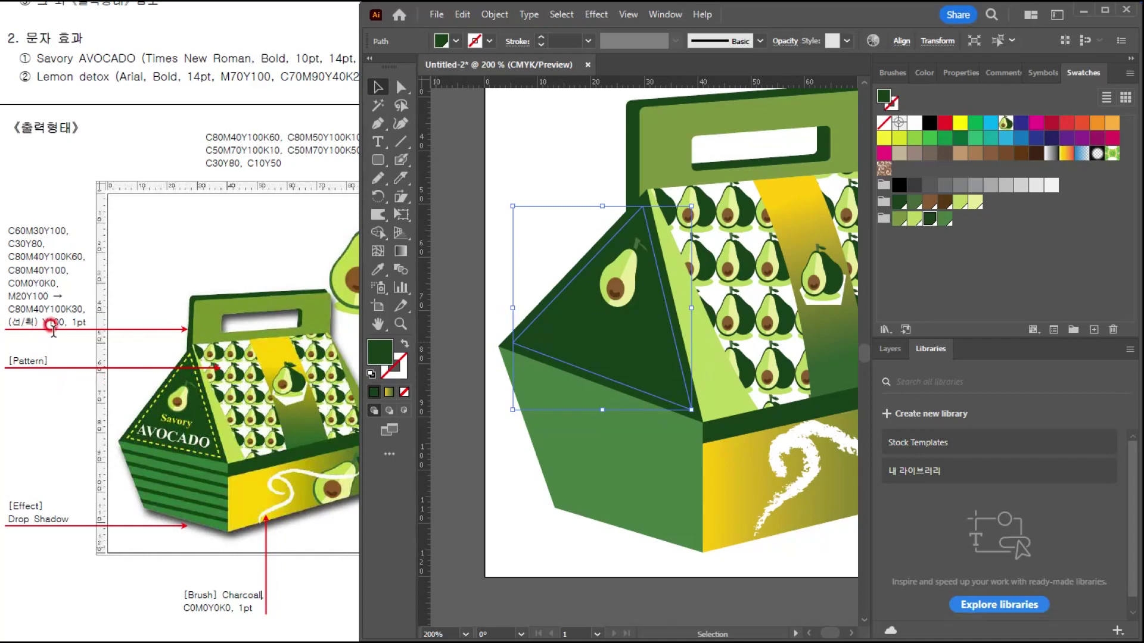
Set the inset triangle's stroke colour to C0 M0 Y100 K0.
left_click(893, 107)
double_click(893, 107)
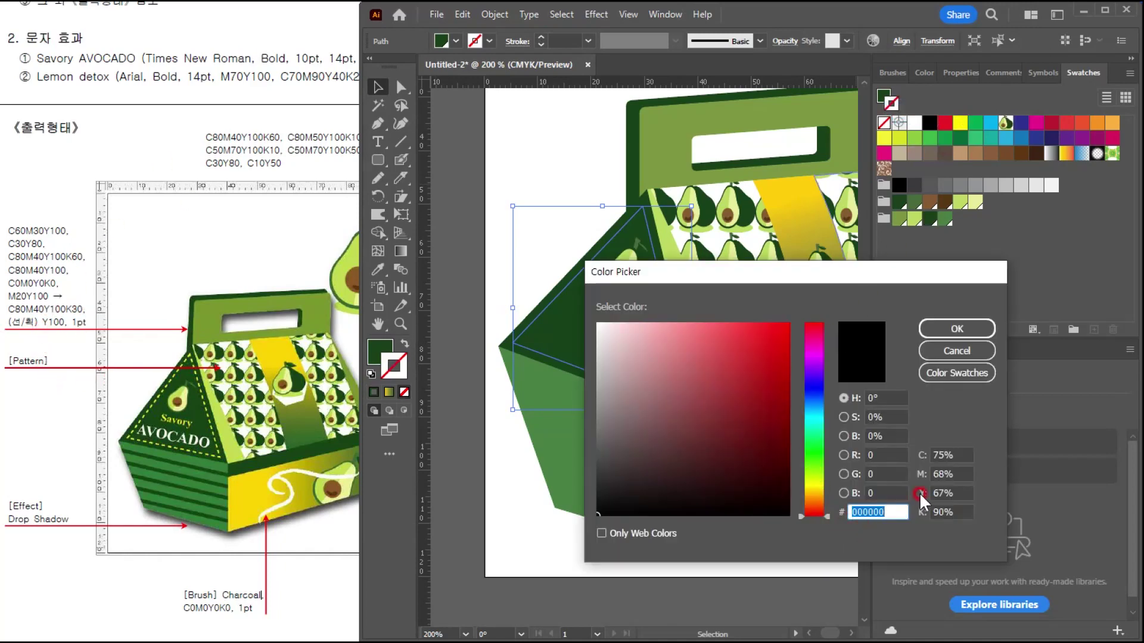
left_click(963, 453)
type("0")
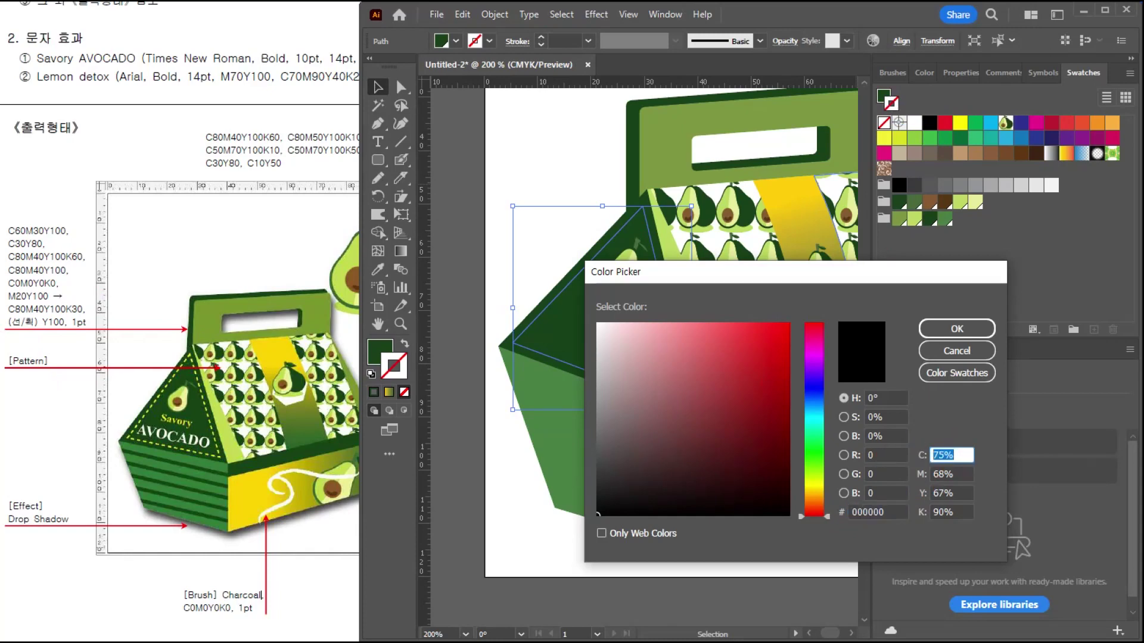
key("Tab")
type("0")
key("Tab")
type("100")
key("Tab")
type("0")
key("Return")
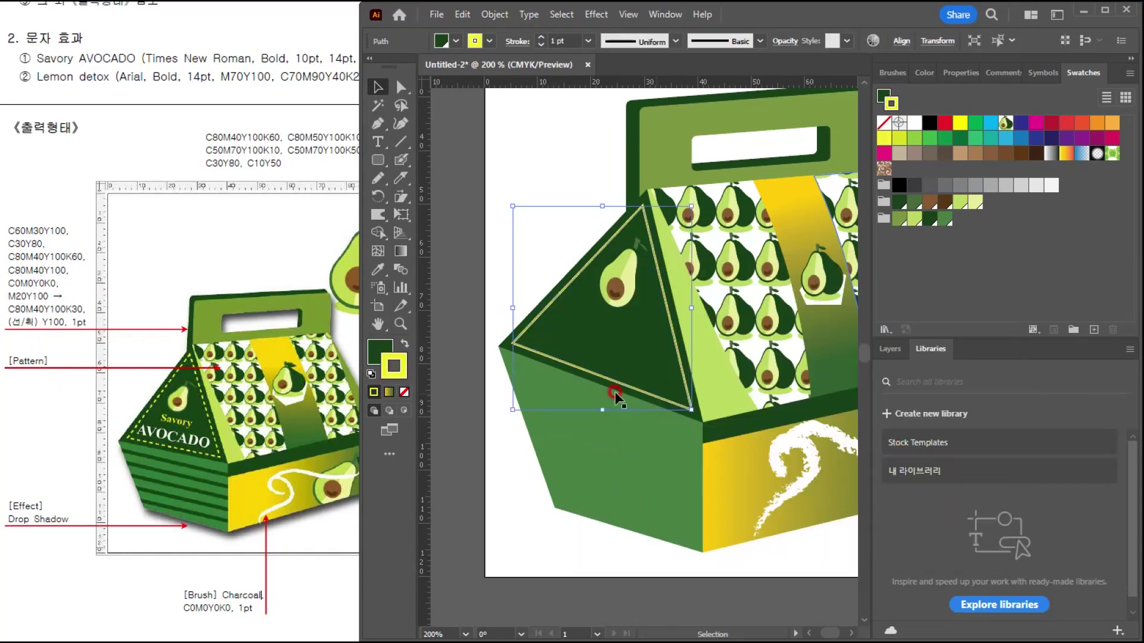
Turn the inset triangle's 1 pt yellow stroke into an evenly spaced short-dashed line and deselect it.
left_click(516, 42)
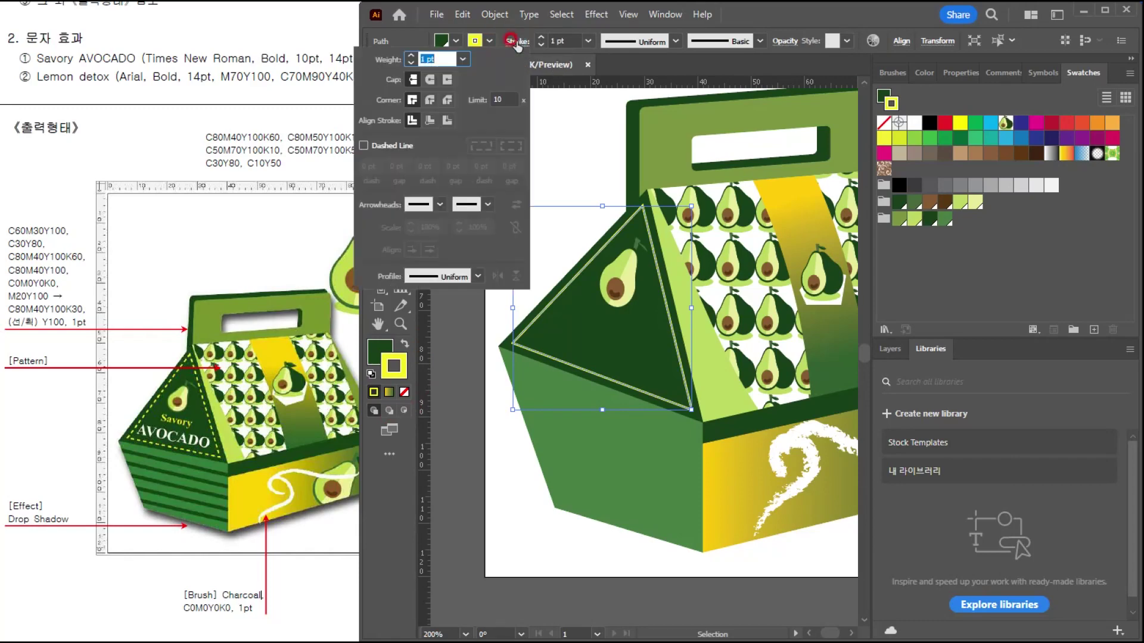
left_click(377, 149)
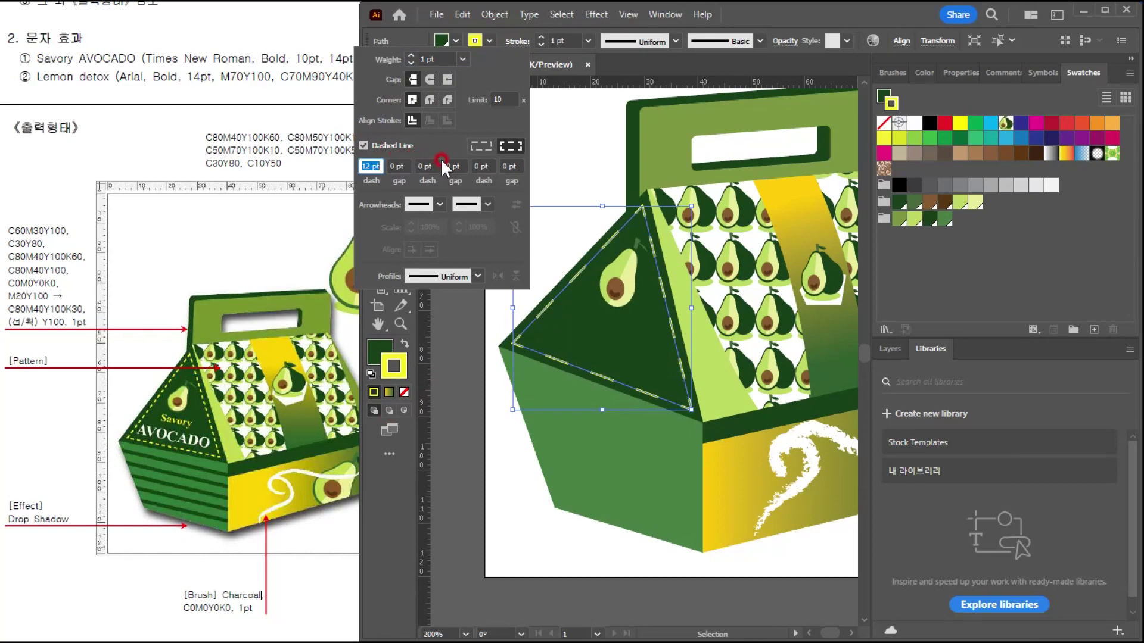
left_click(440, 159)
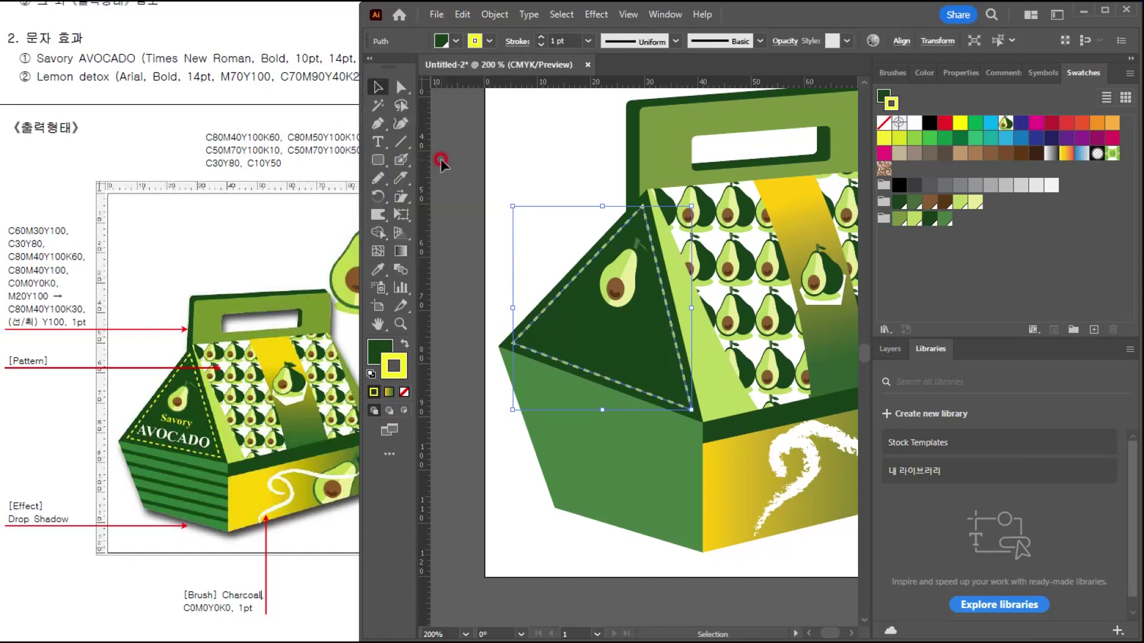
left_click(381, 85)
left_click(468, 108)
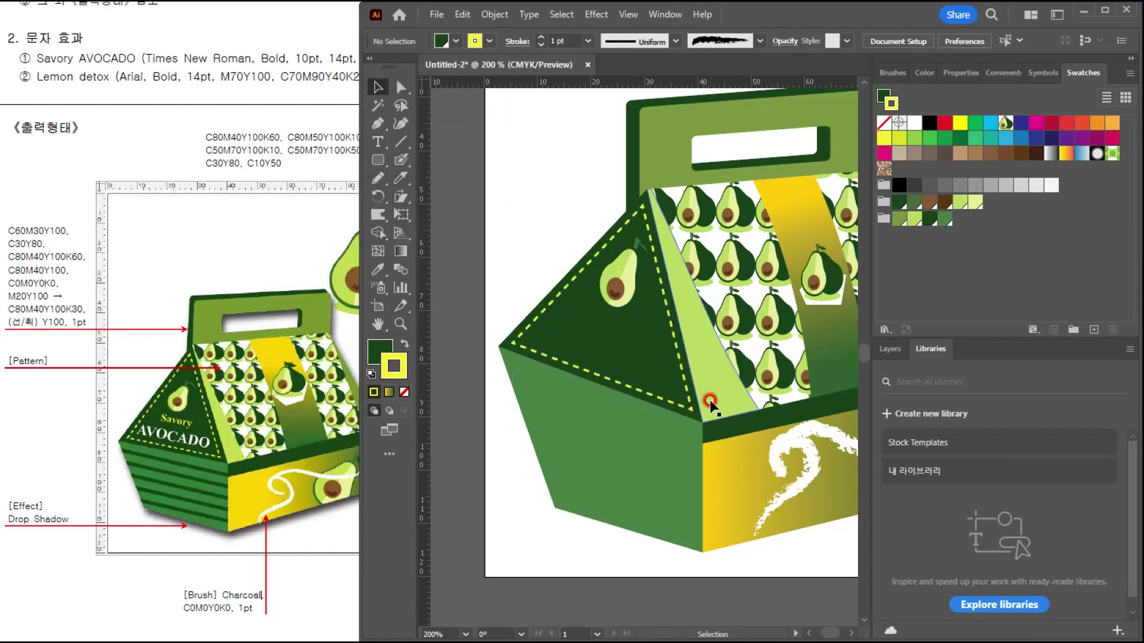
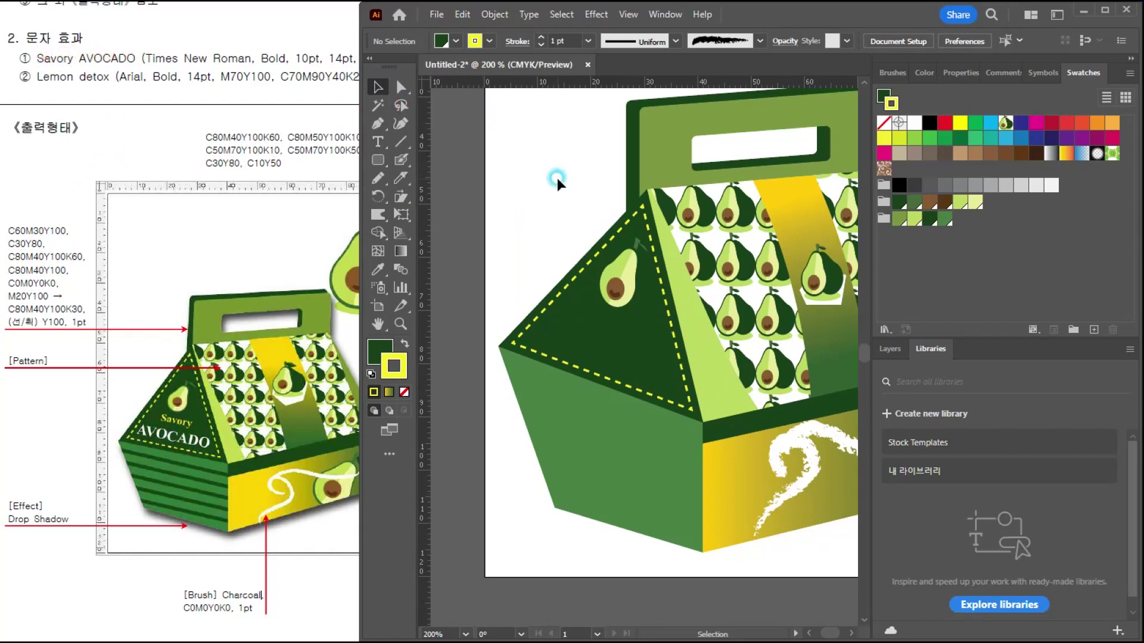
Add the point text "Savory" on the empty artboard area beside the box's triangular side.
left_click(377, 142)
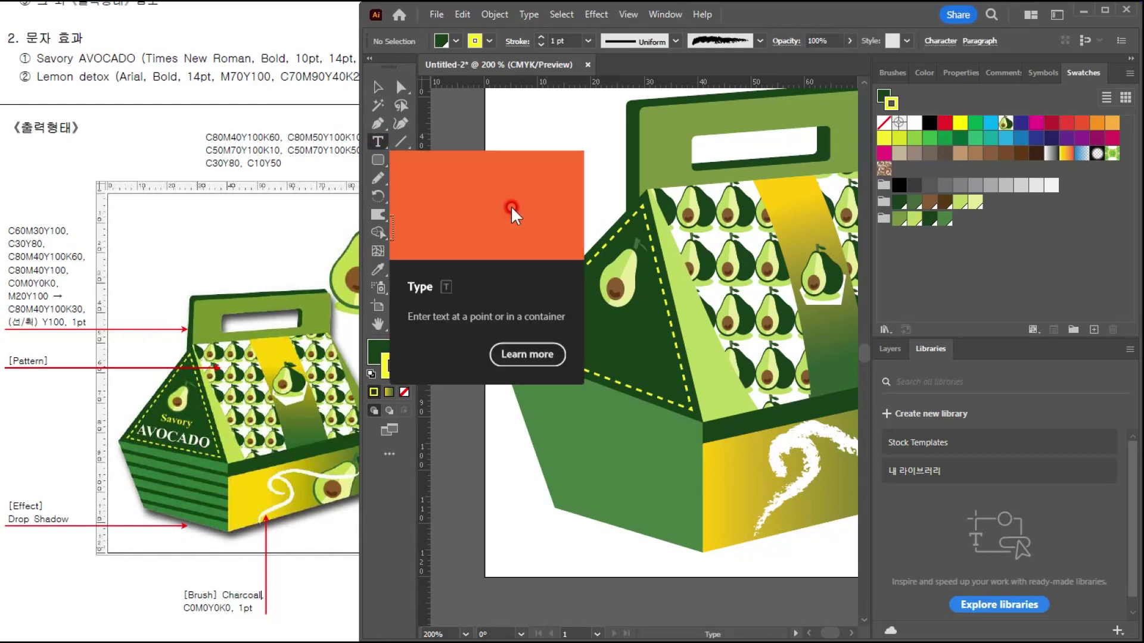
left_click(508, 217)
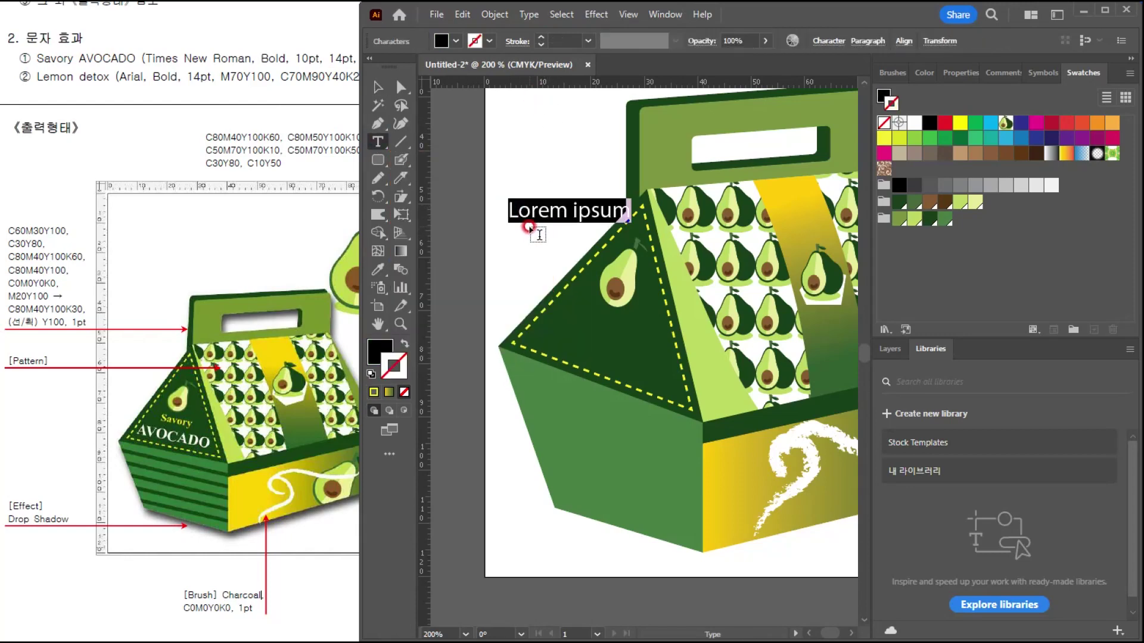
type("Savory")
key("Escape")
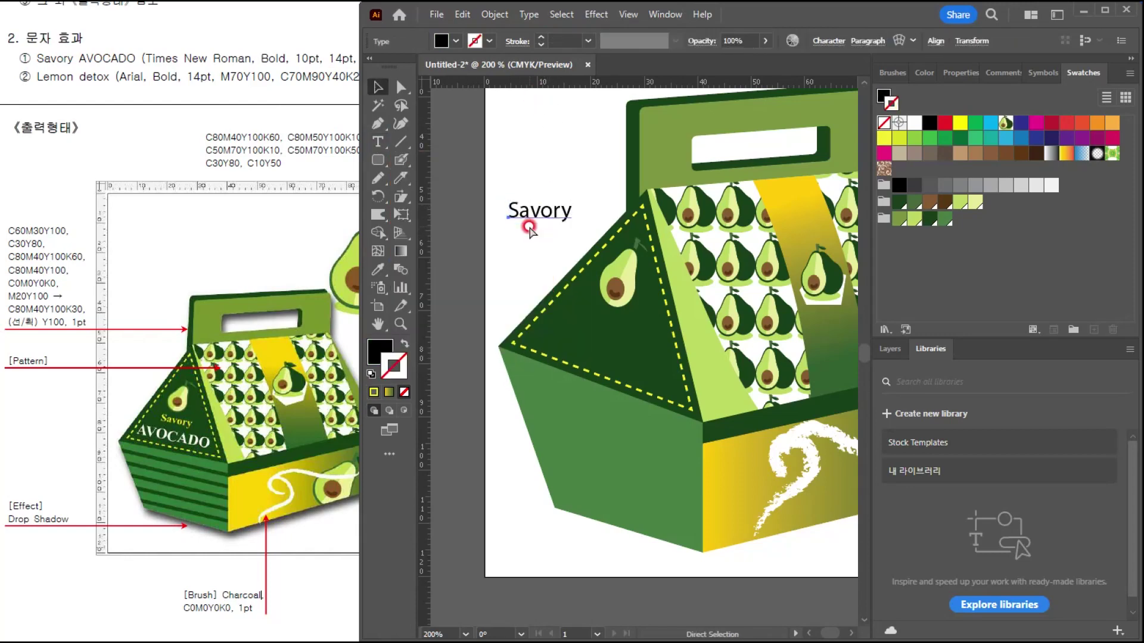
Format the "Savory" text in Times New Roman Bold at 10 pt.
key("ctrl+t")
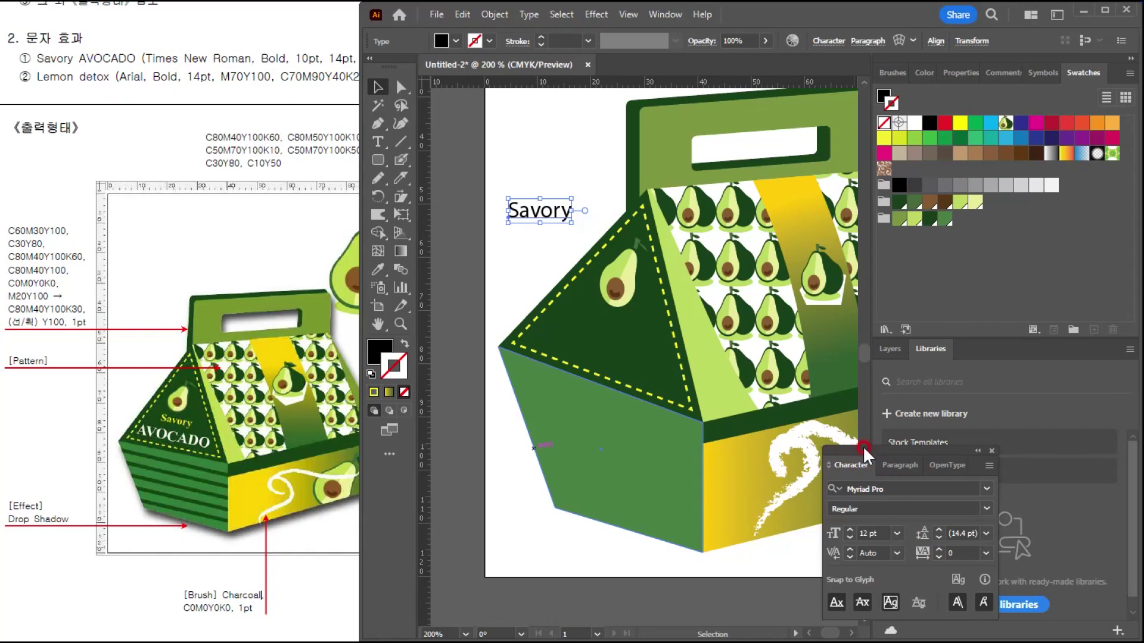
left_click(854, 485)
type("ti")
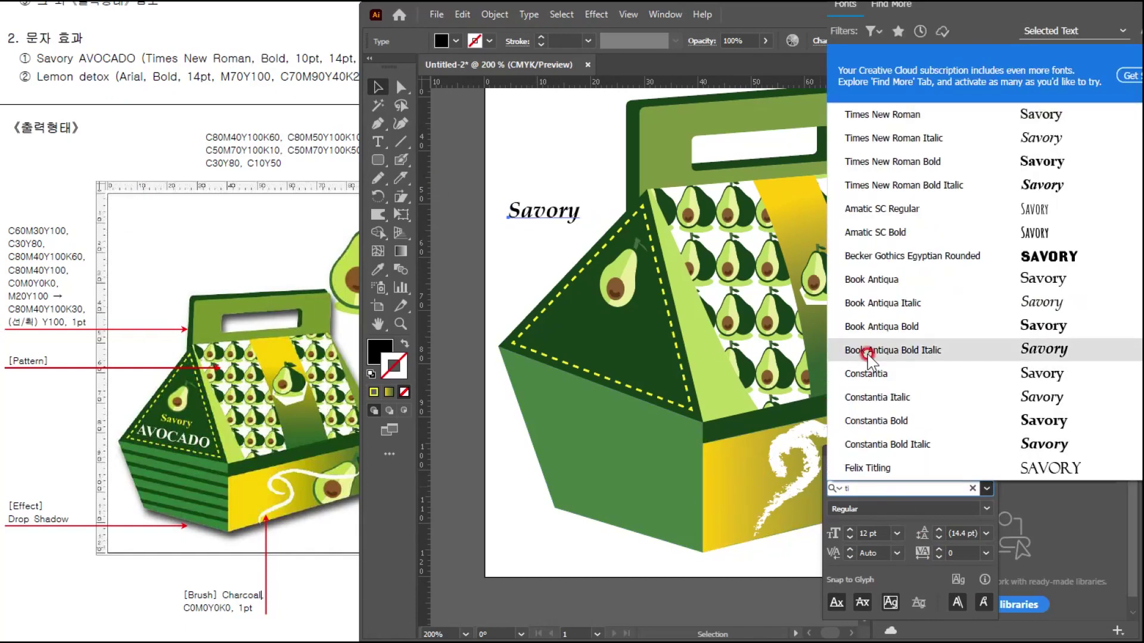
left_click(912, 116)
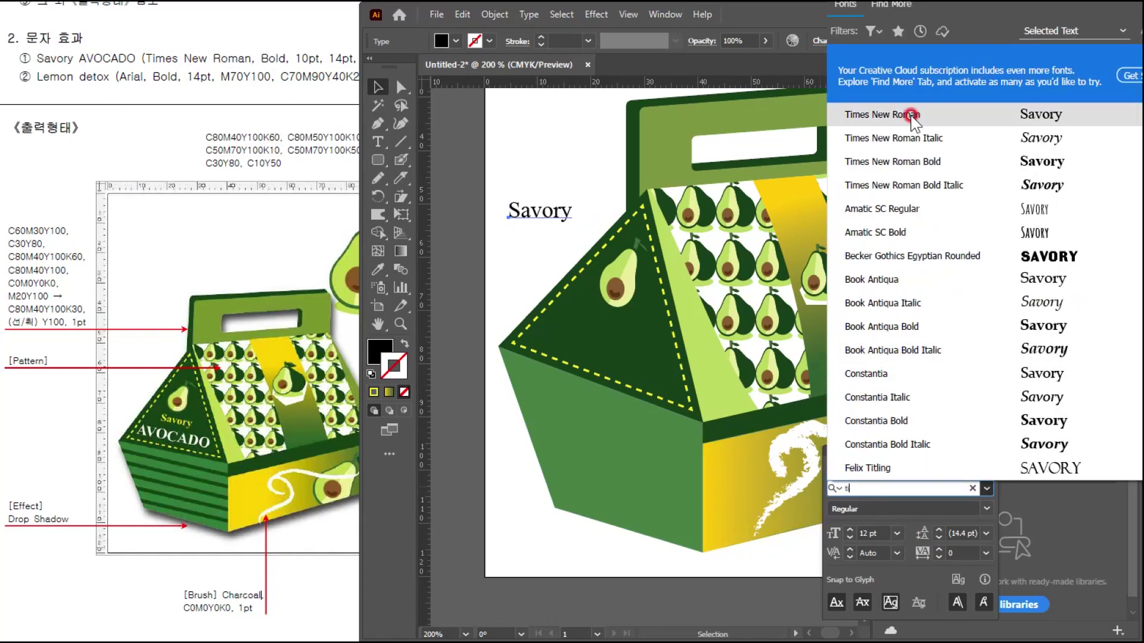
left_click(913, 161)
left_click(494, 295)
left_click(955, 368)
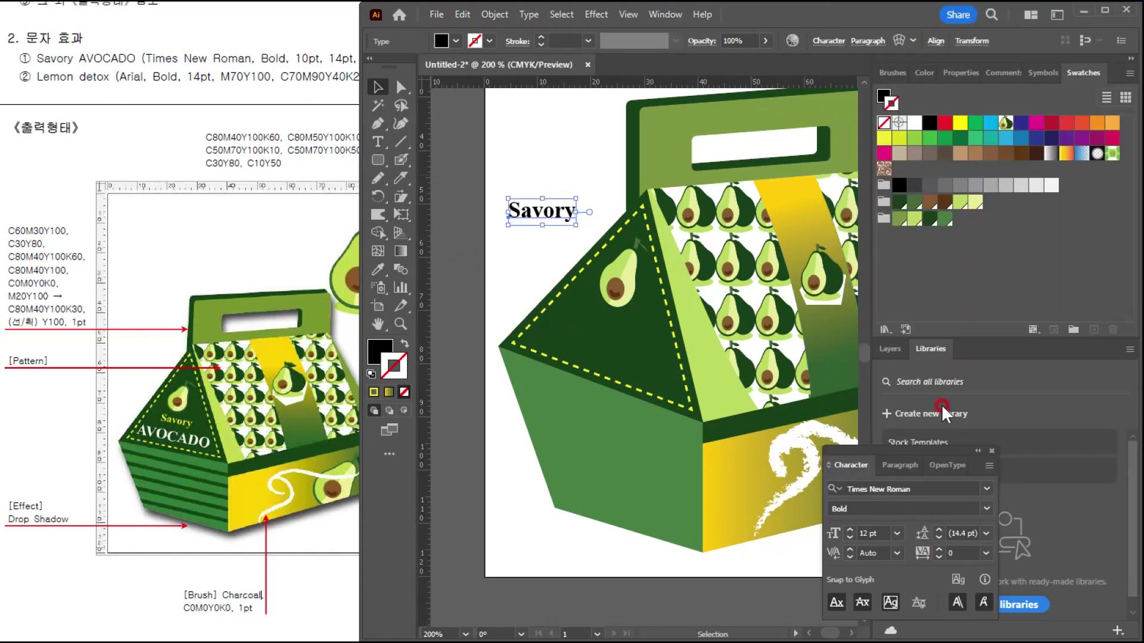
left_click_drag(882, 533, 784, 517)
type("10")
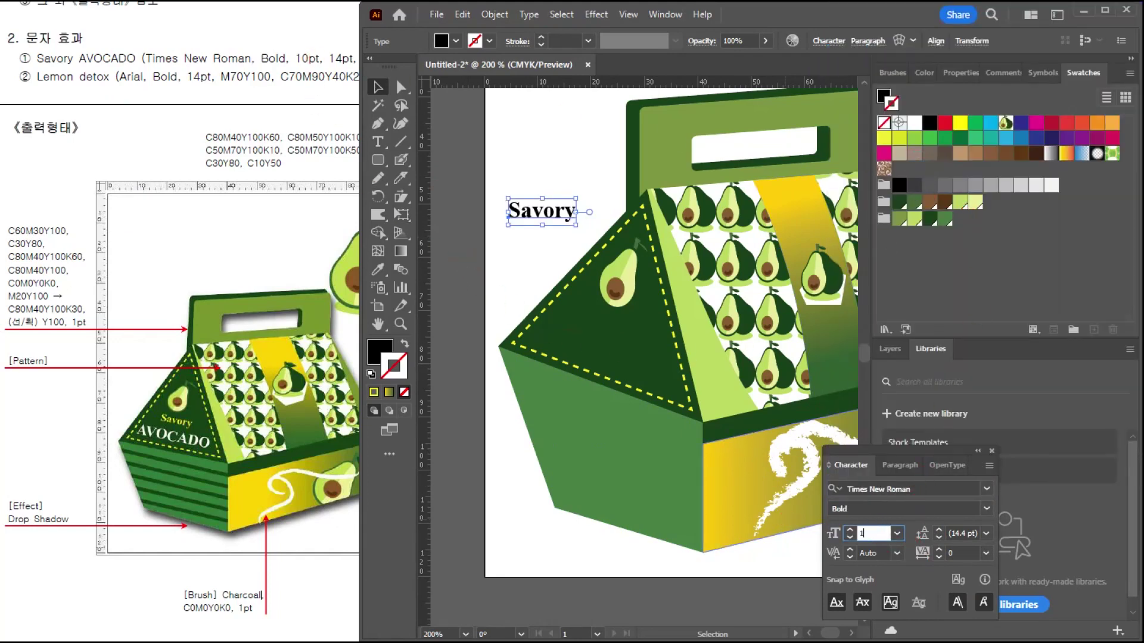
key("Return")
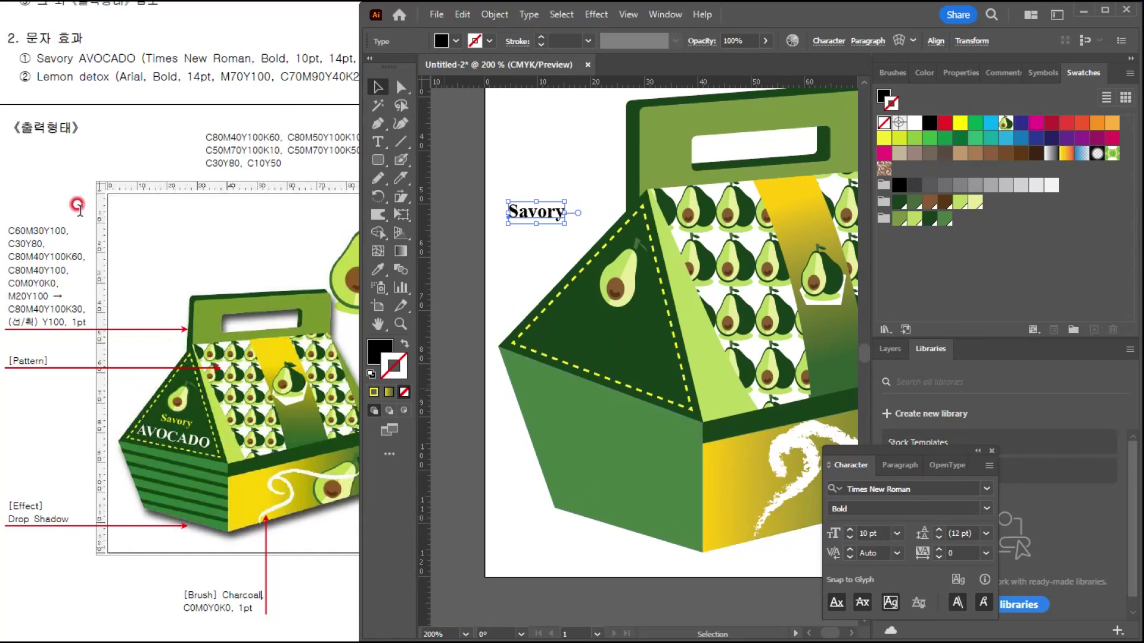
Check the text colours in the reference document and fill the "Savory" text with CMYK Yellow.
left_click(316, 60)
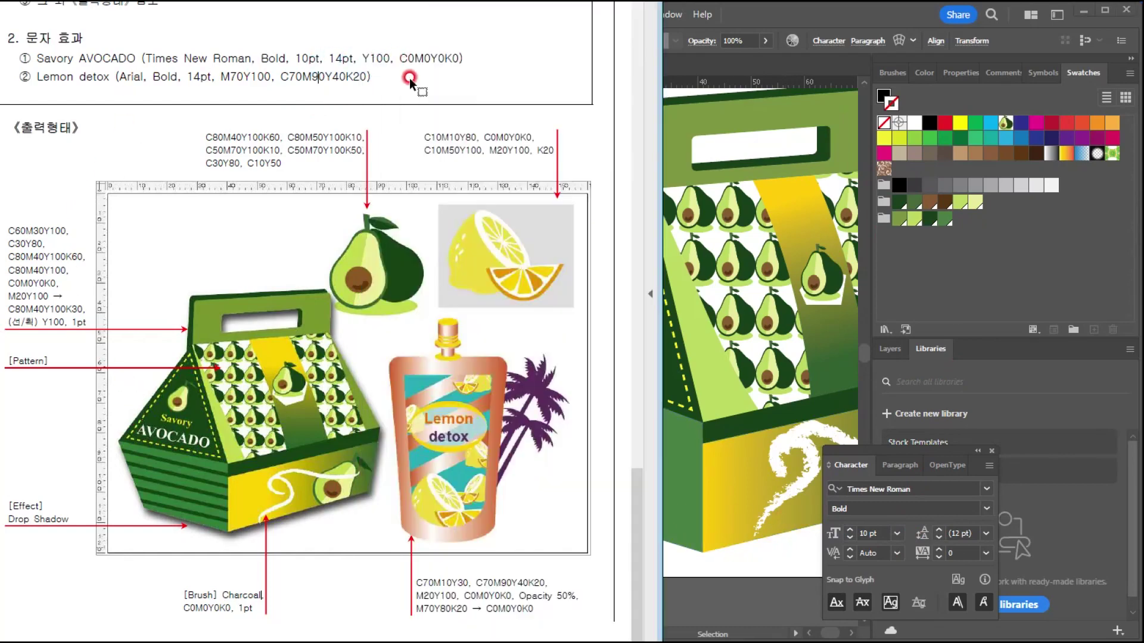
left_click(883, 51)
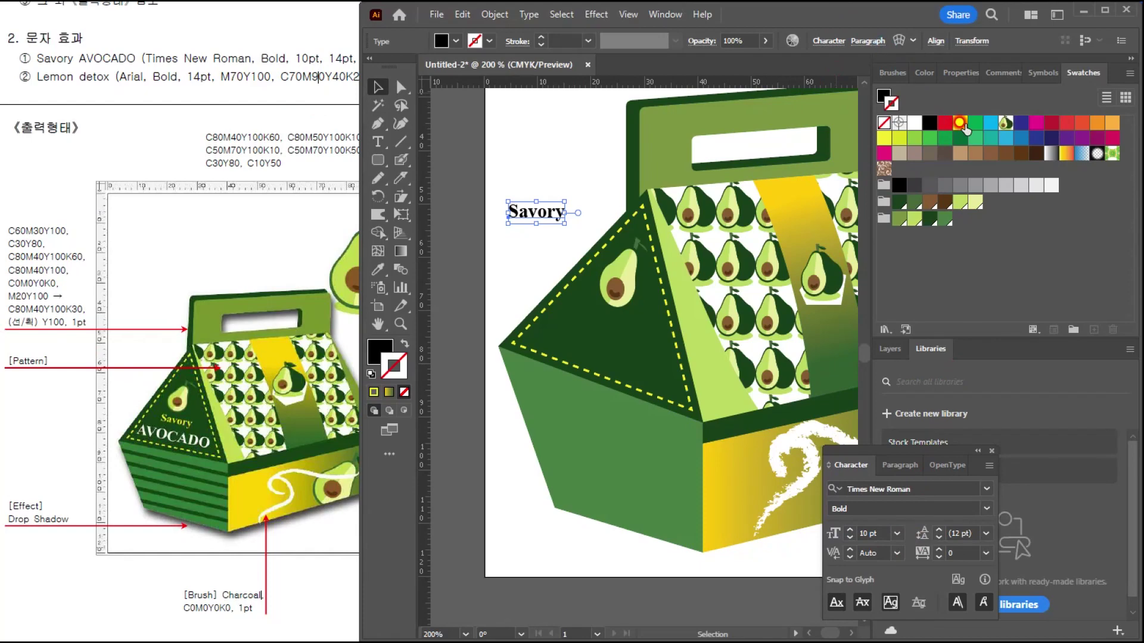
left_click(878, 110)
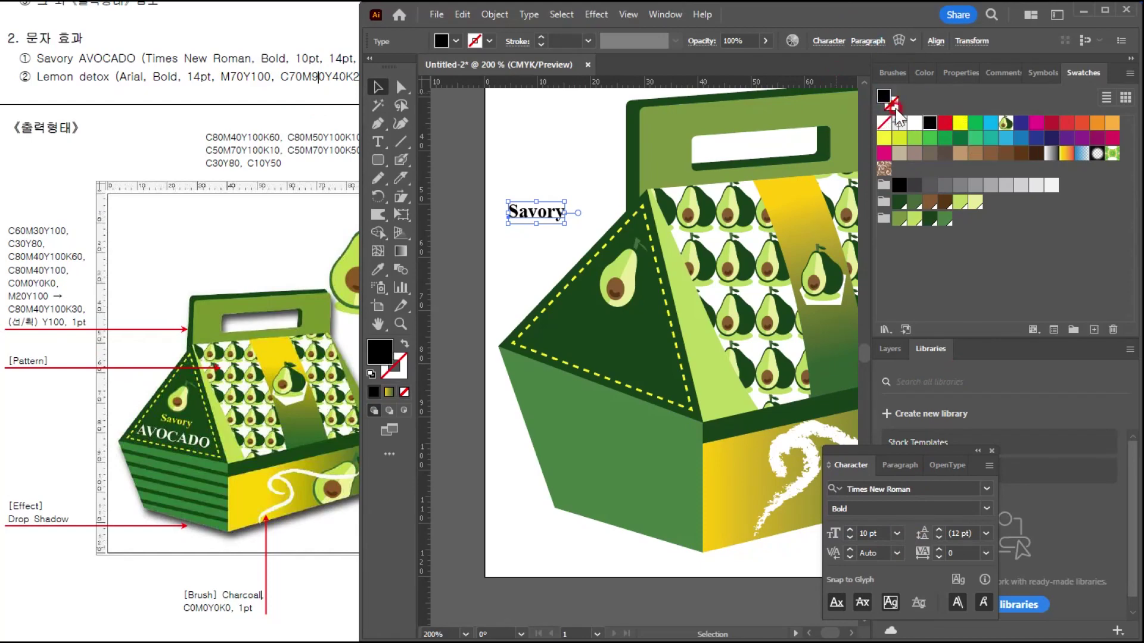
double_click(959, 125)
left_click(517, 438)
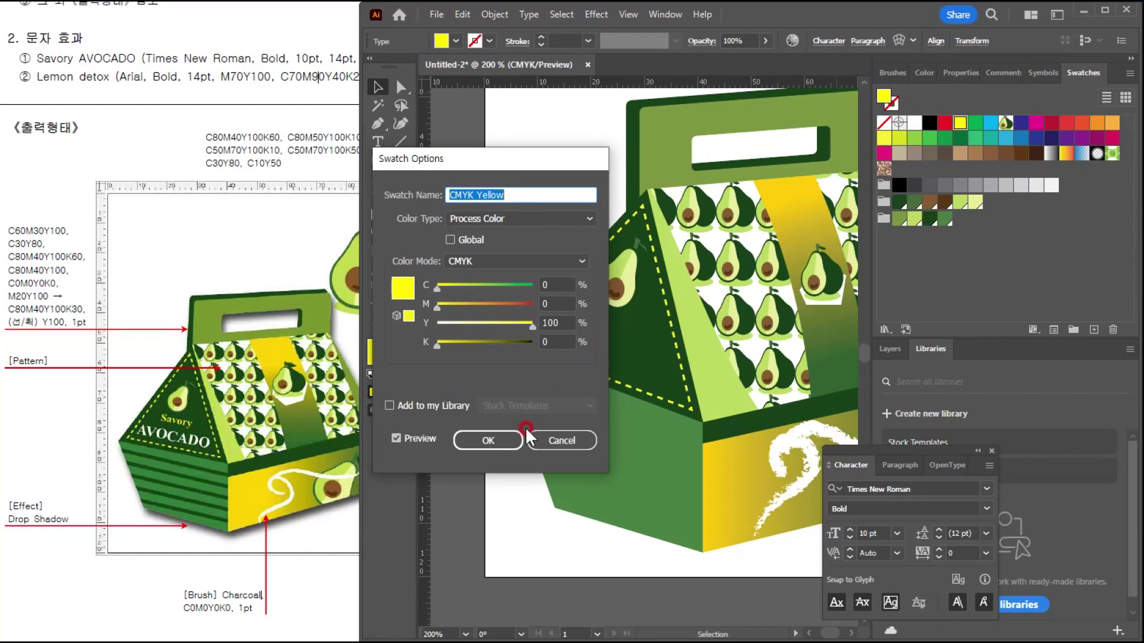
left_click(438, 129)
left_click(531, 183)
Place "Savory" below the avocado on the dark green triangle and rotate it parallel to the triangle's lower edge.
left_click_drag(543, 213, 612, 334)
scroll(611, 320, "up", 3)
left_click_drag(695, 330, 702, 362)
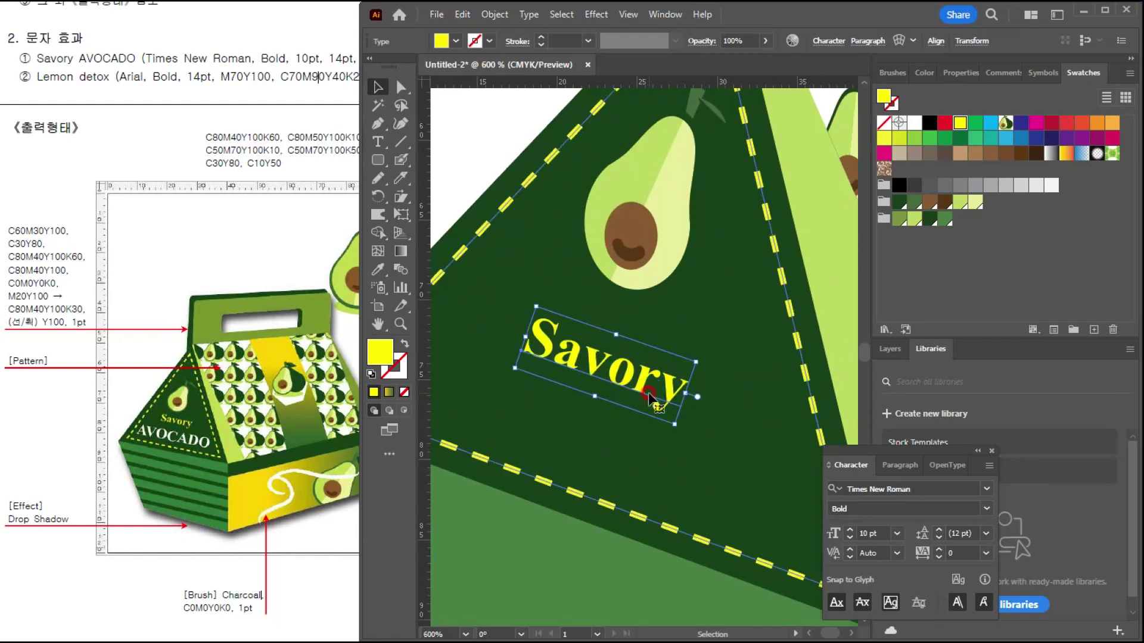
scroll(646, 373, "down", 3)
left_click_drag(584, 300, 619, 264)
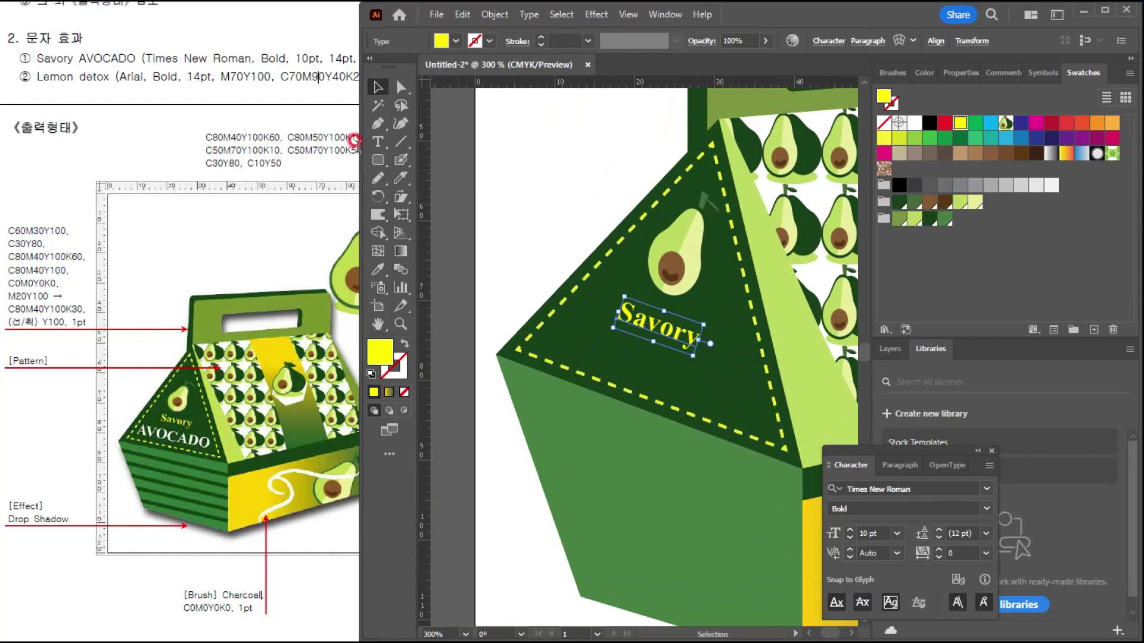
Add the text "AVOCADO" beside the box in Times New Roman Bold and set its size to 14 pt.
left_click(378, 138)
left_click(494, 167)
type("A")
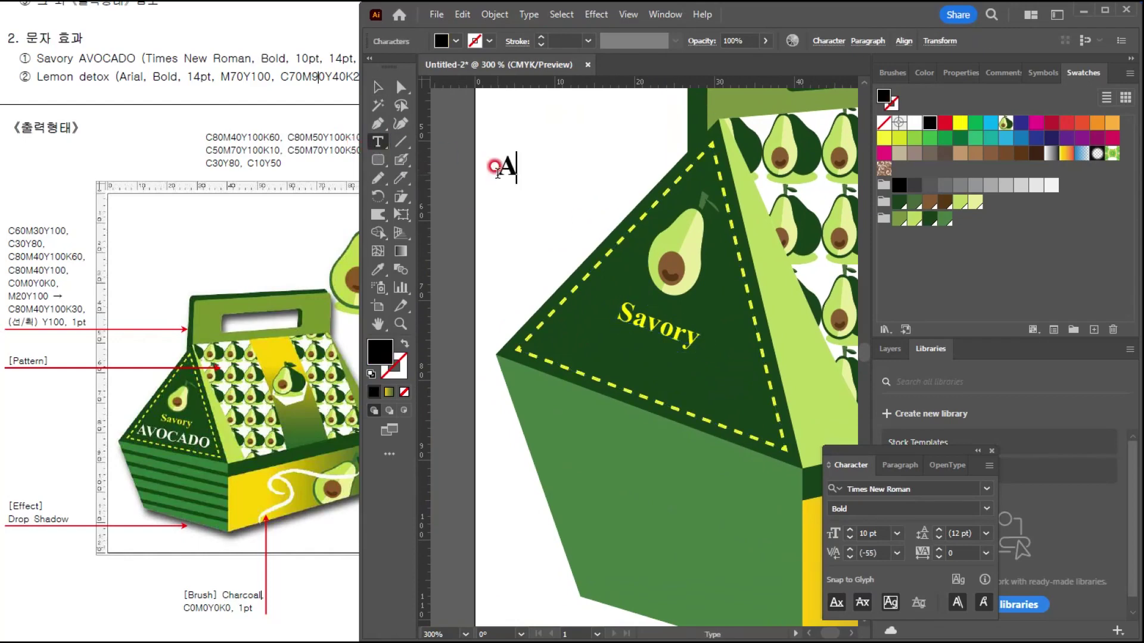
type("VOCADO")
key("Escape")
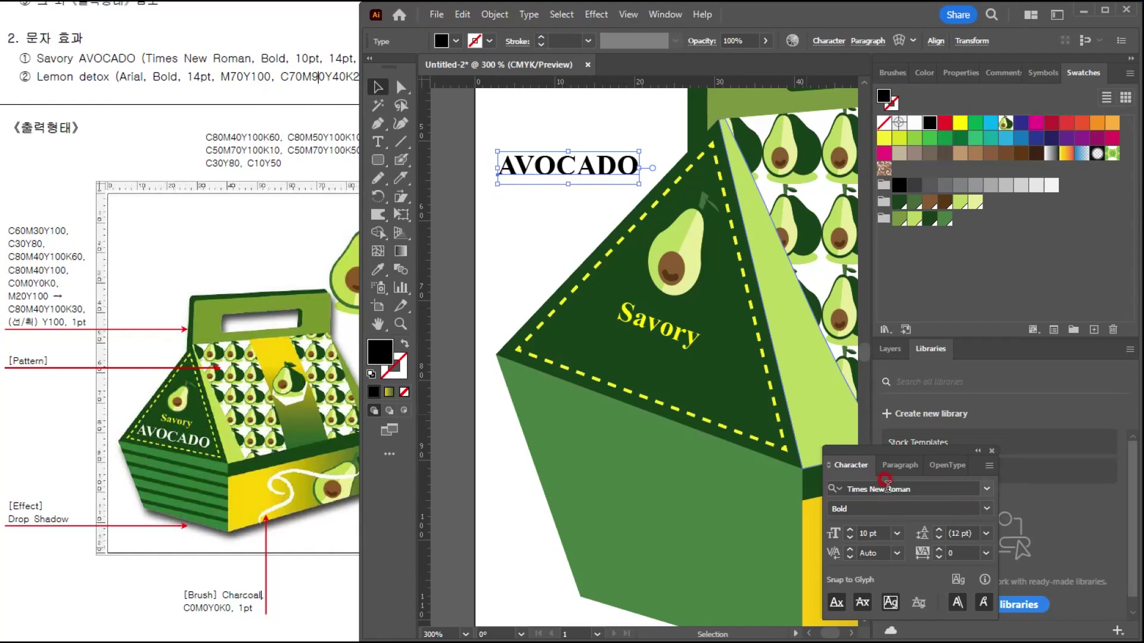
left_click(881, 533)
key("Return")
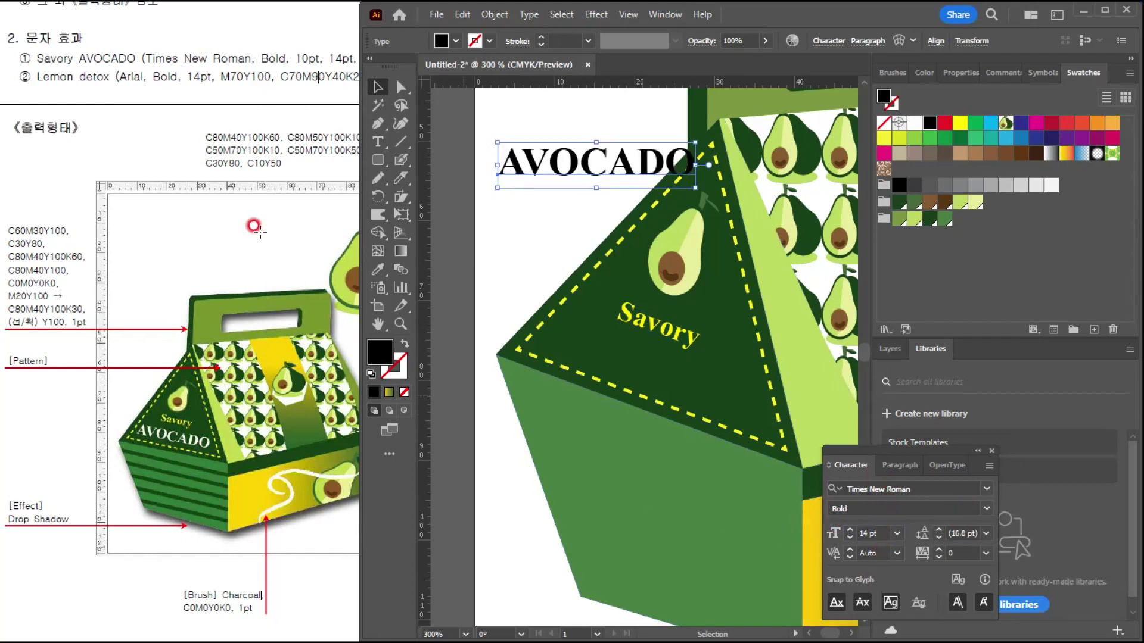
Check the colour specification in the reference document and fill the "AVOCADO" text with white.
left_click(440, 58)
left_click(771, 9)
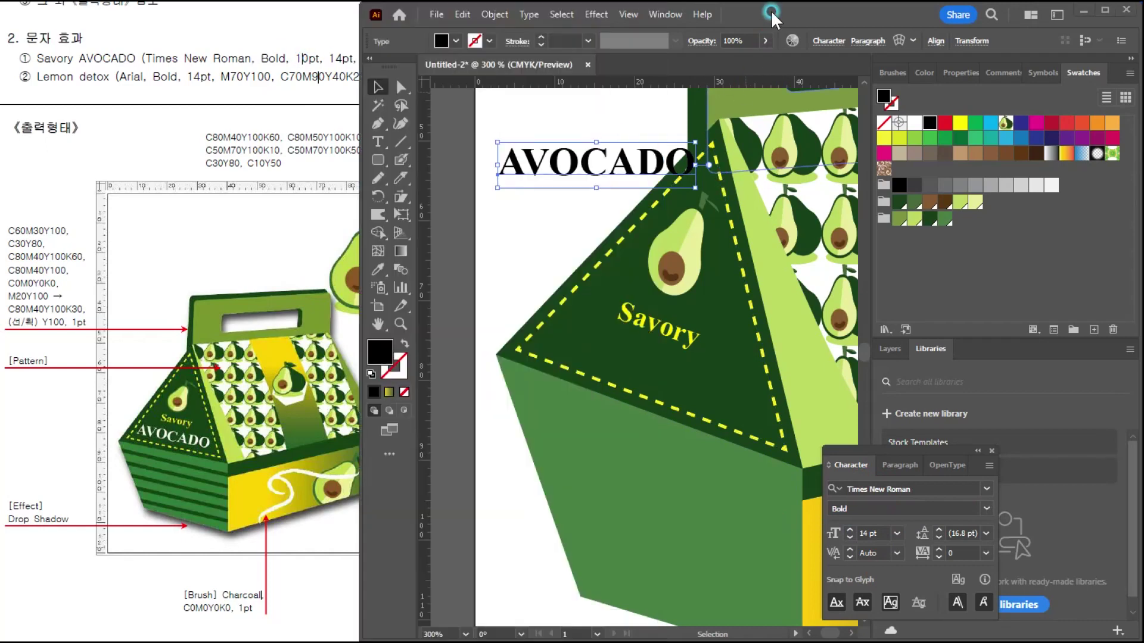
left_click(915, 122)
Place "AVOCADO" under "Savory" on the dark green triangle, rotated to about 341° along the triangle's lower edge.
left_click_drag(581, 169, 646, 381)
scroll(775, 355, "up", 2)
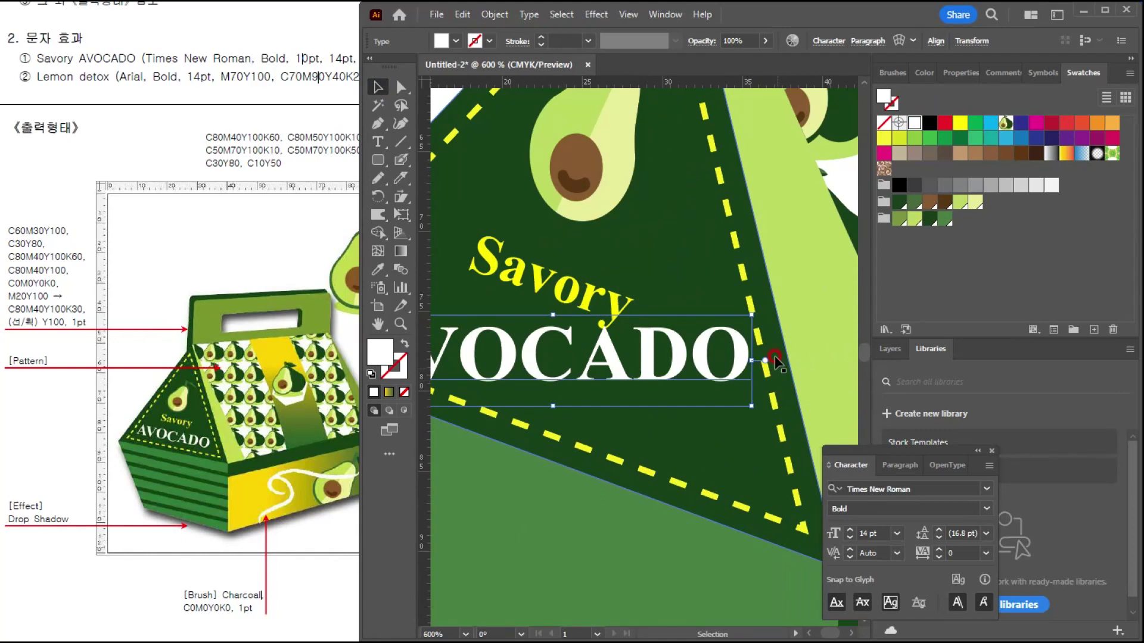
left_click_drag(755, 307, 786, 378)
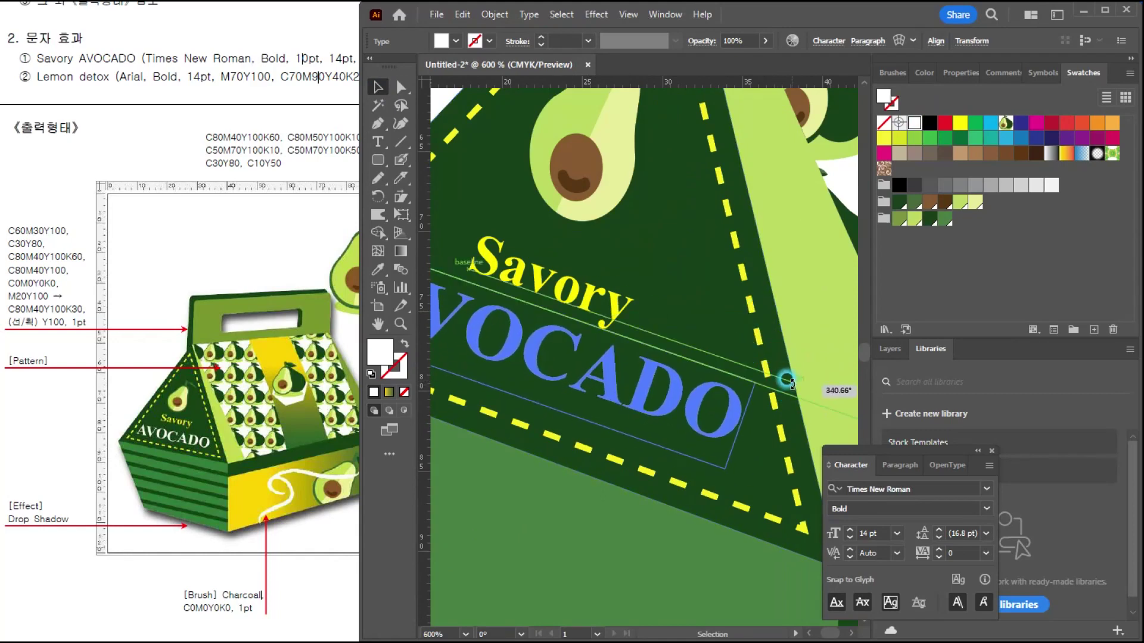
scroll(721, 432, "down", 1)
left_click_drag(734, 302, 750, 275)
left_click_drag(704, 386, 702, 397)
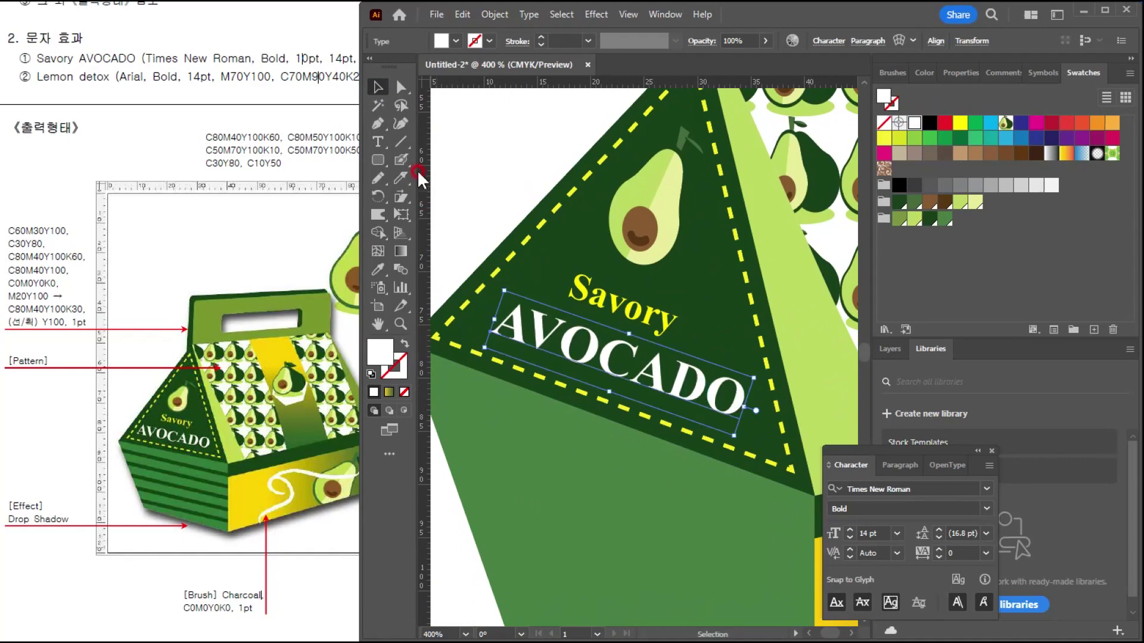
left_click(467, 166)
Move the lower-left anchor point of the green side panel slightly up to match the reference shape.
scroll(512, 333, "down", 3)
left_click_drag(524, 370, 625, 371)
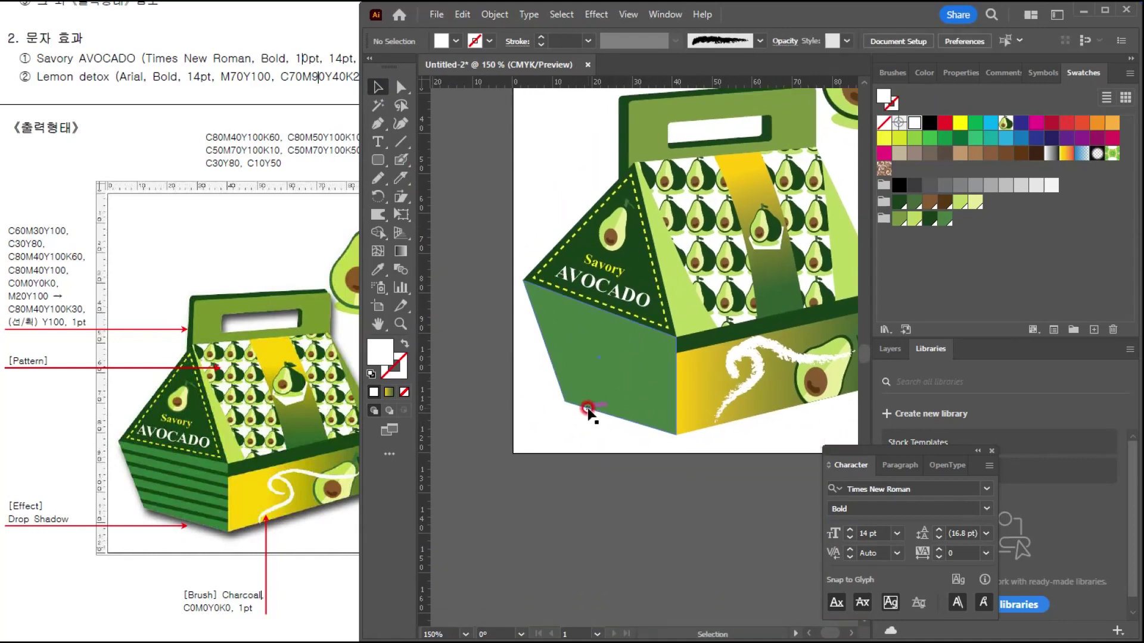
left_click(410, 93)
left_click_drag(565, 395, 565, 392)
left_click(377, 87)
left_click(544, 148)
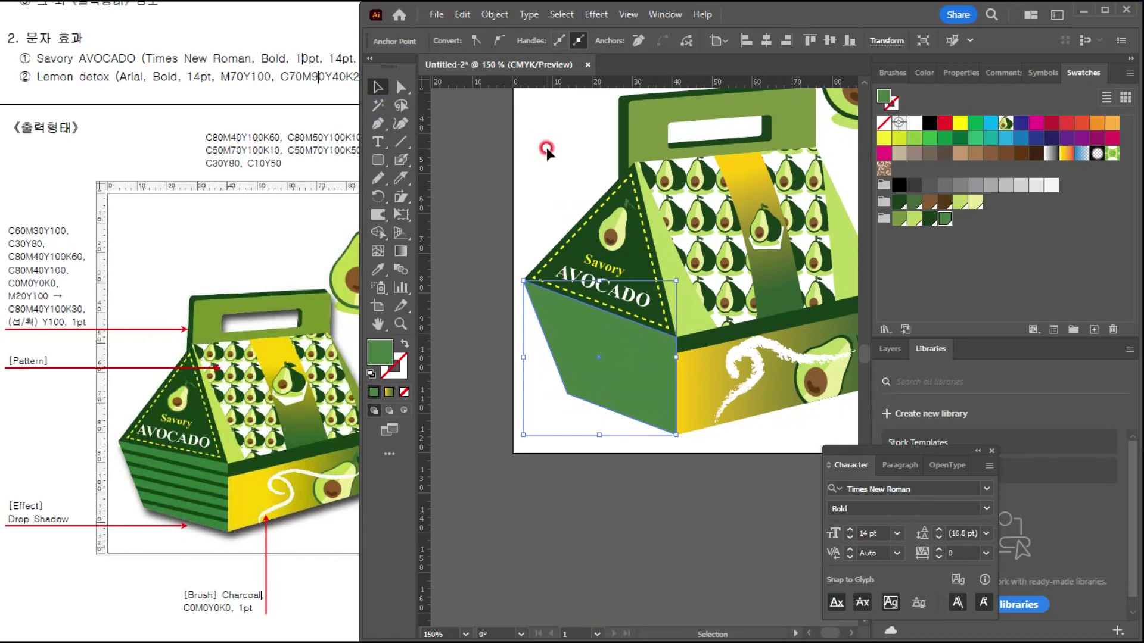
Examine the horizontal stripes on the box's side panel and the colour list in the reference document.
left_click(315, 566)
left_click(194, 508)
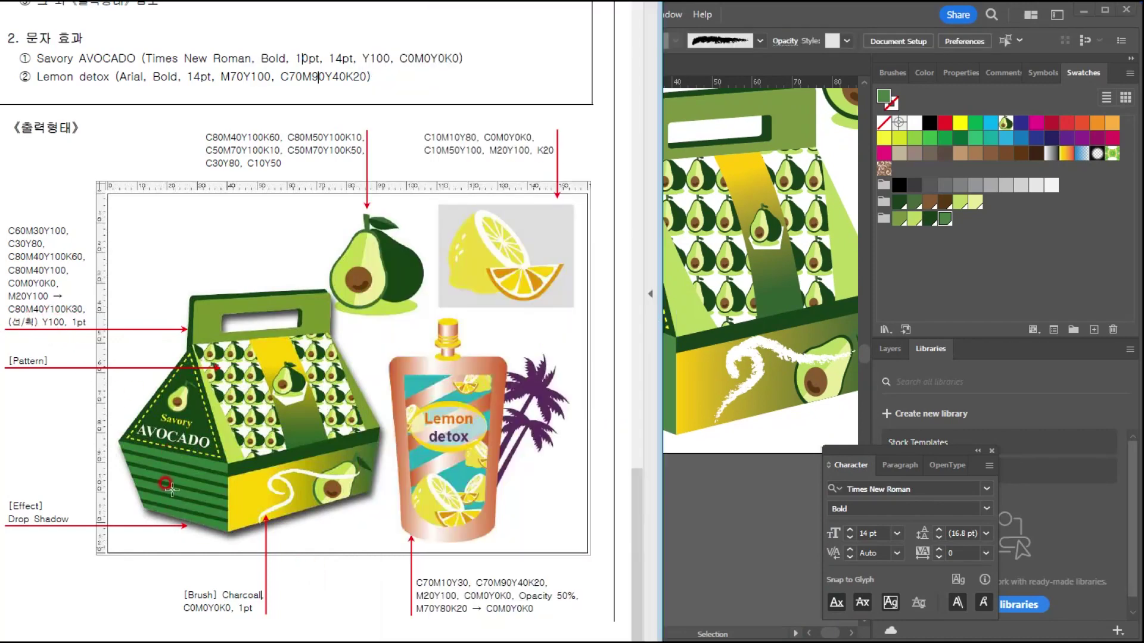
scroll(156, 491, "up", 2)
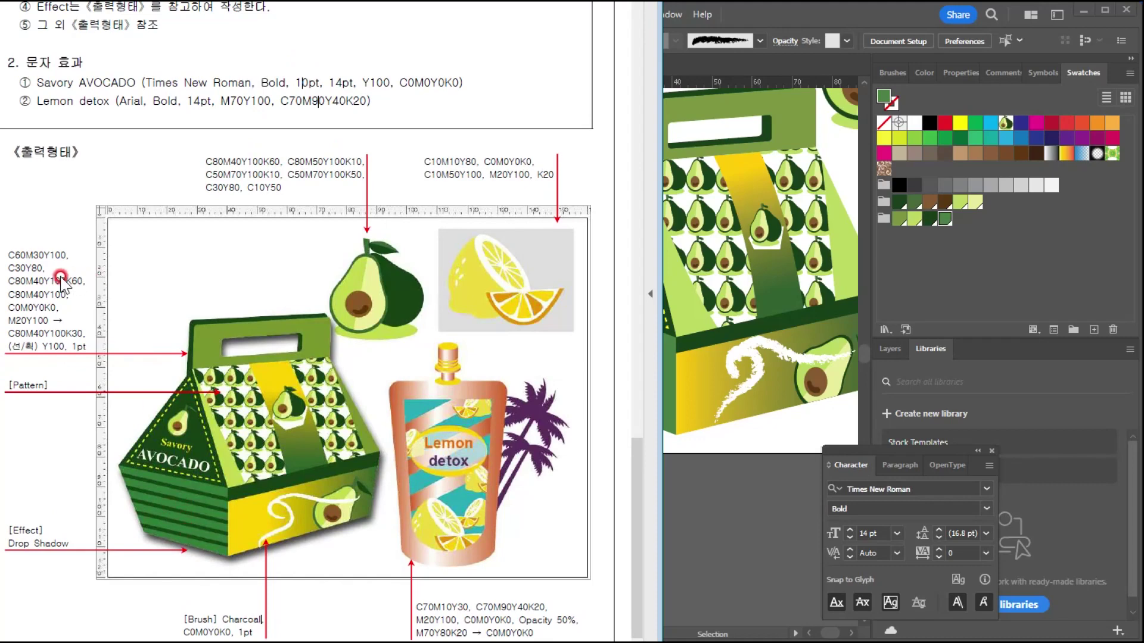
scroll(211, 546, "down", 1)
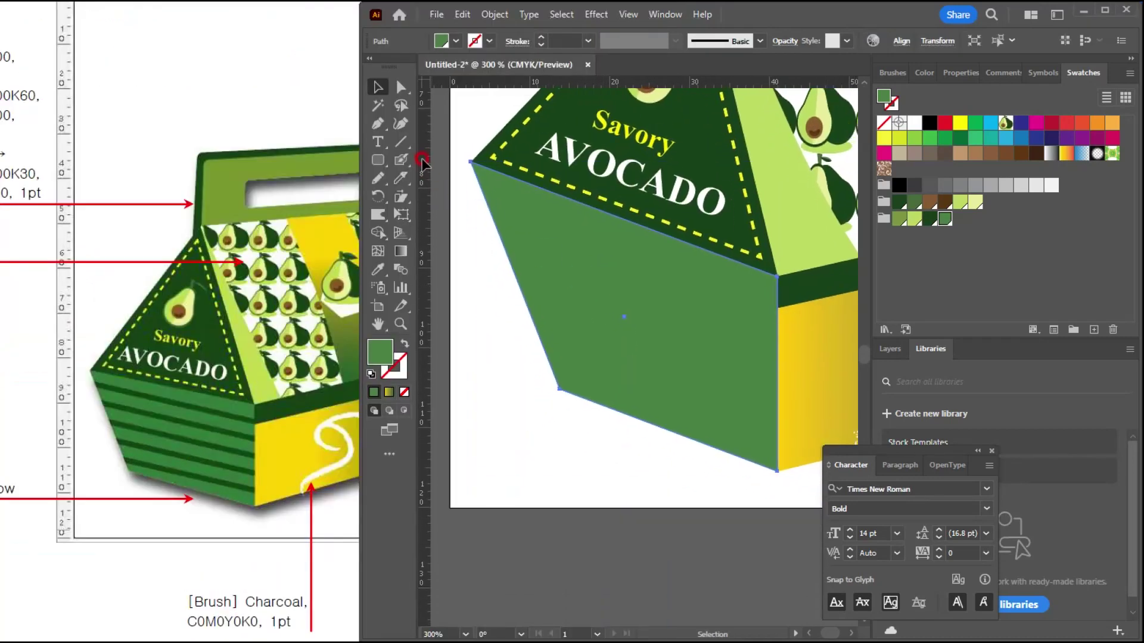
Draw a straight line across the green side panel parallel to its upper edge, with a 2 pt yellow stroke.
left_click(402, 144)
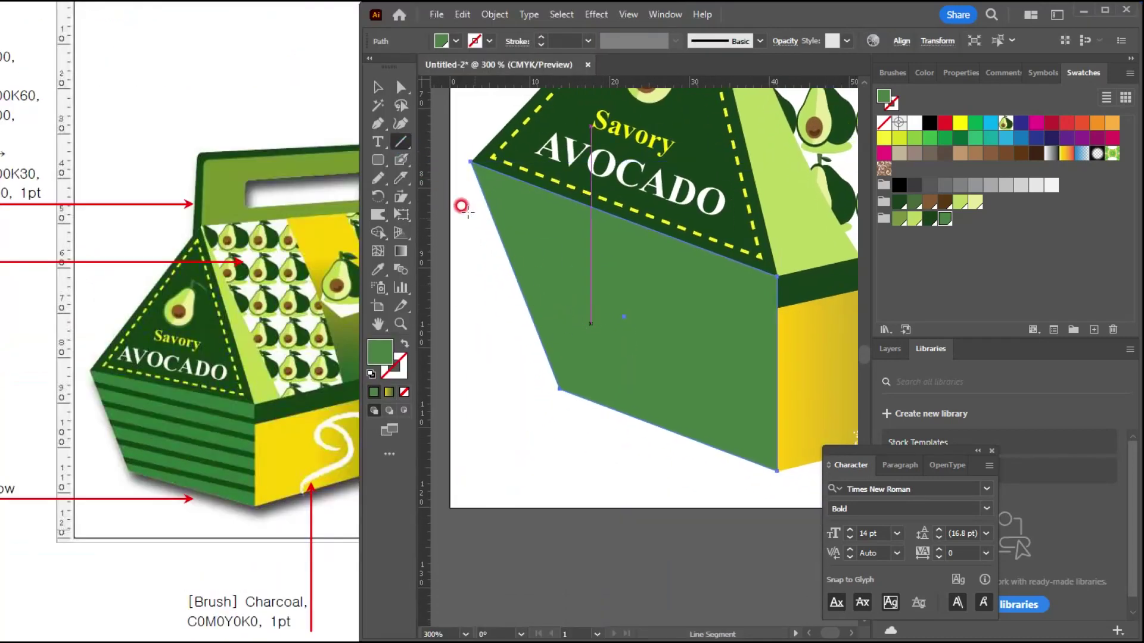
left_click_drag(458, 182, 827, 320)
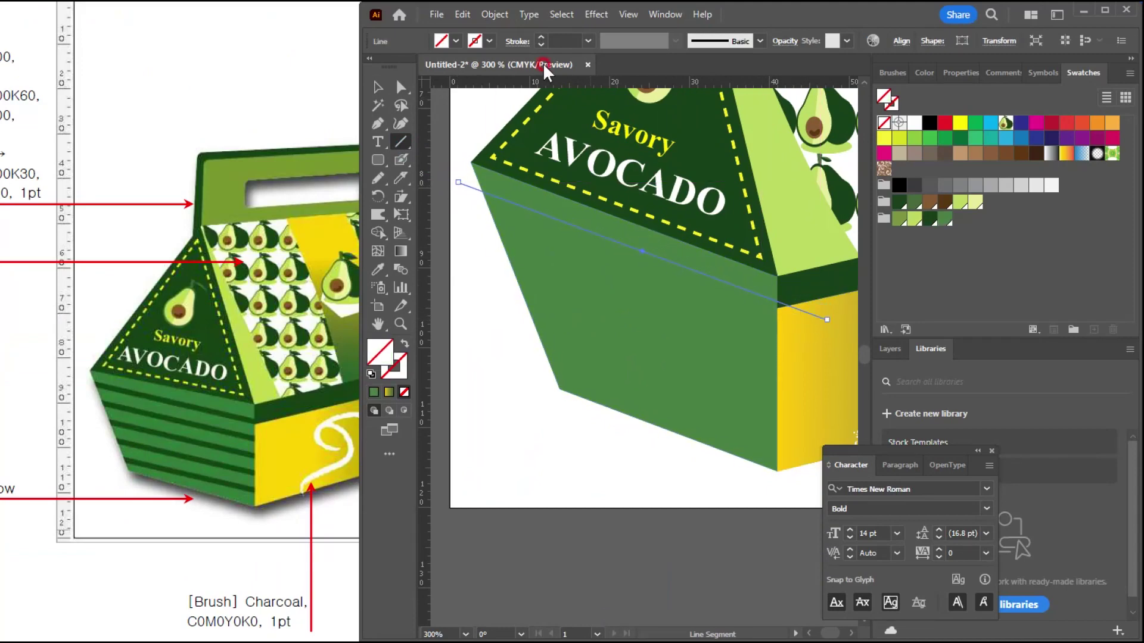
left_click(492, 40)
left_click(589, 37)
left_click(541, 38)
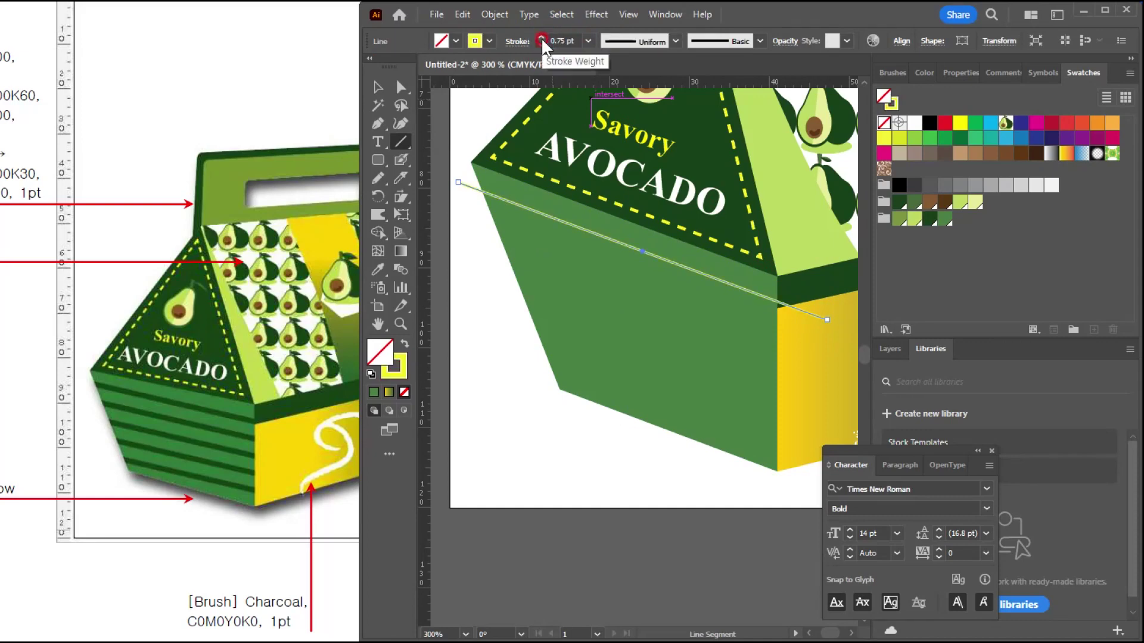
left_click(541, 38)
left_click(541, 38)
left_click(393, 88)
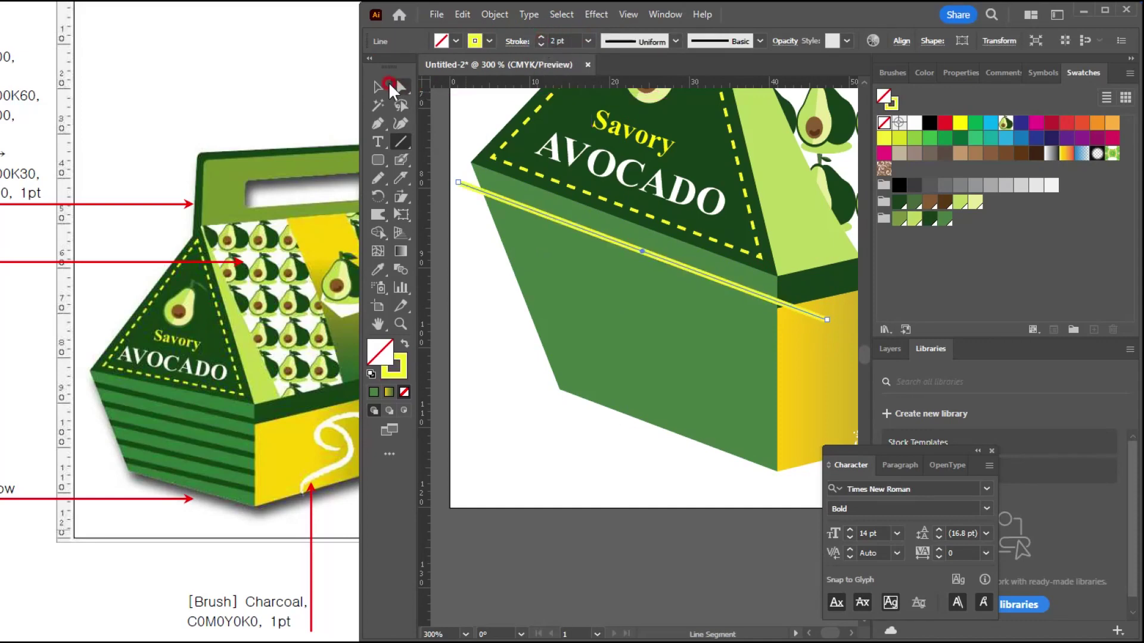
left_click(745, 303)
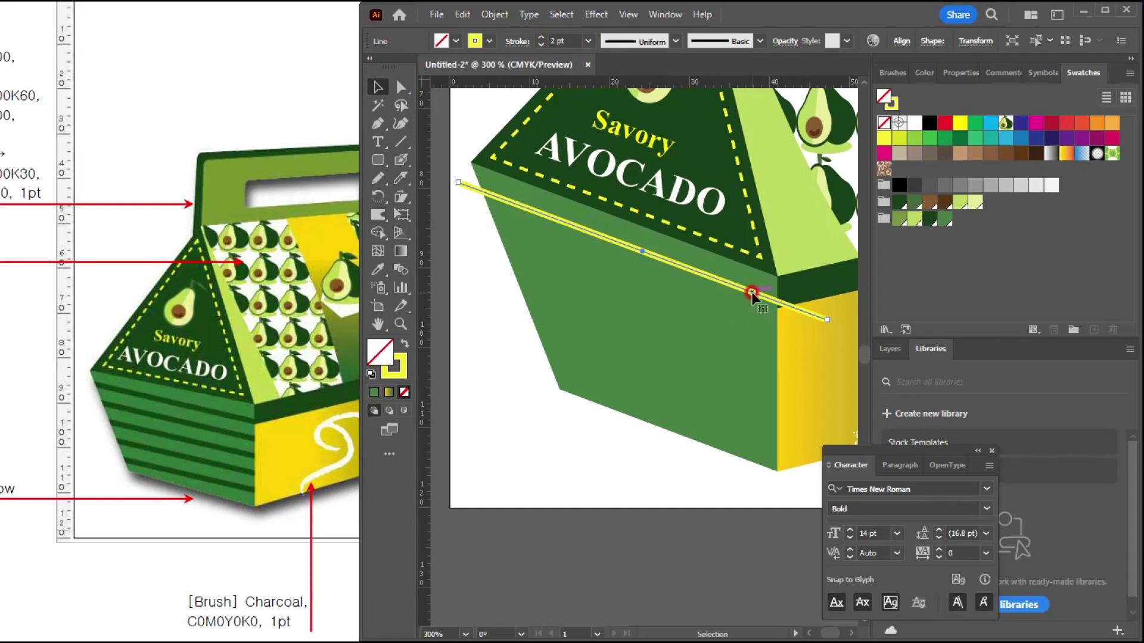
left_click_drag(752, 292, 752, 322)
key("ctrl+z")
Expand the yellow line on the side panel into a filled shape.
left_click(500, 15)
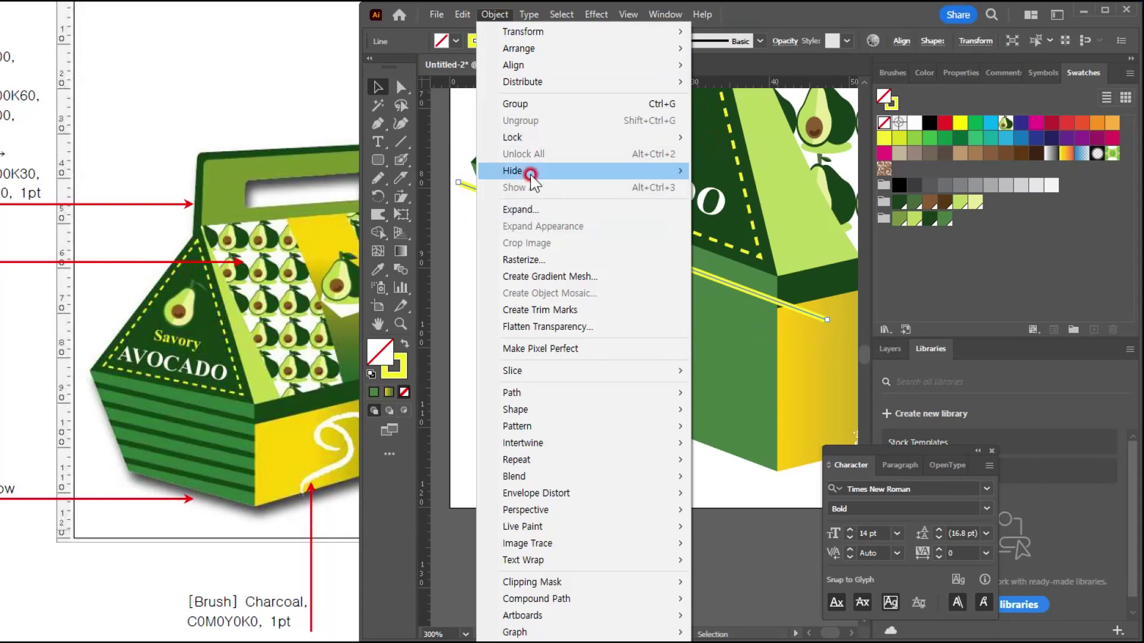
left_click(520, 210)
left_click(465, 405)
left_click(695, 274)
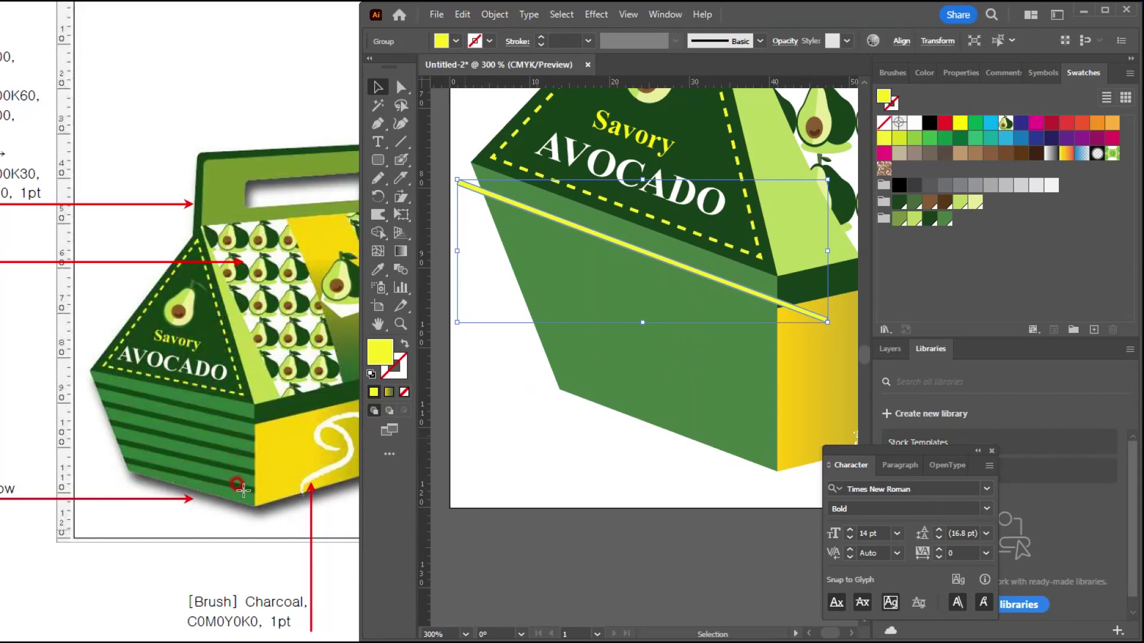
Duplicate the yellow stripe downward at equal spacing until five parallel stripes cover the green side panel.
left_click_drag(804, 314, 799, 348)
key("ctrl+d")
key("ctrl+d")
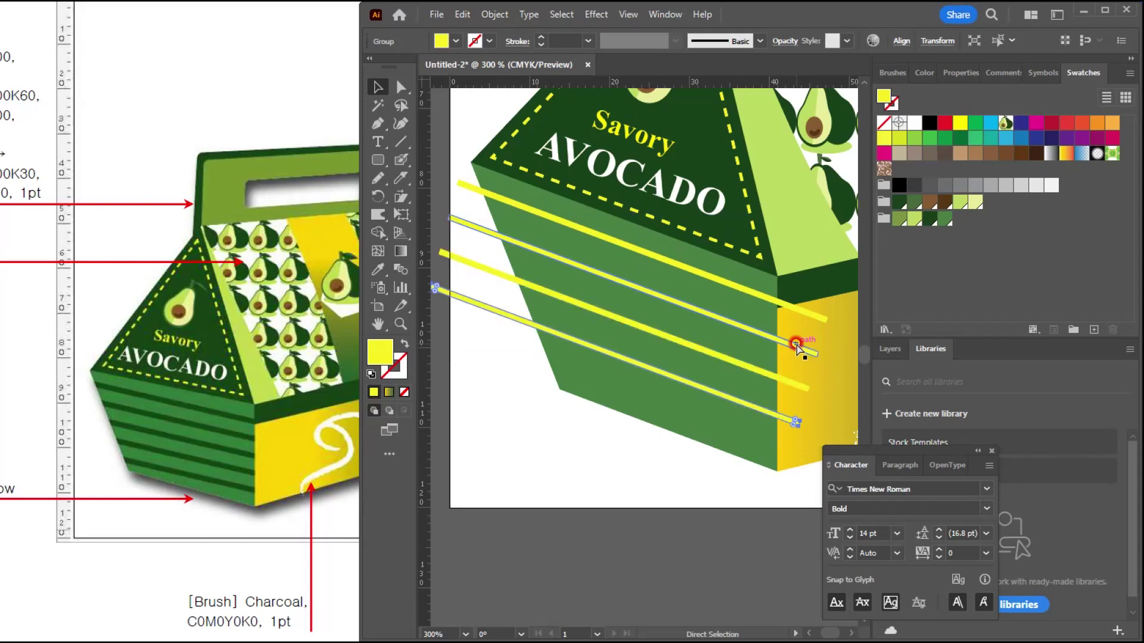
key("ctrl+d")
key("v")
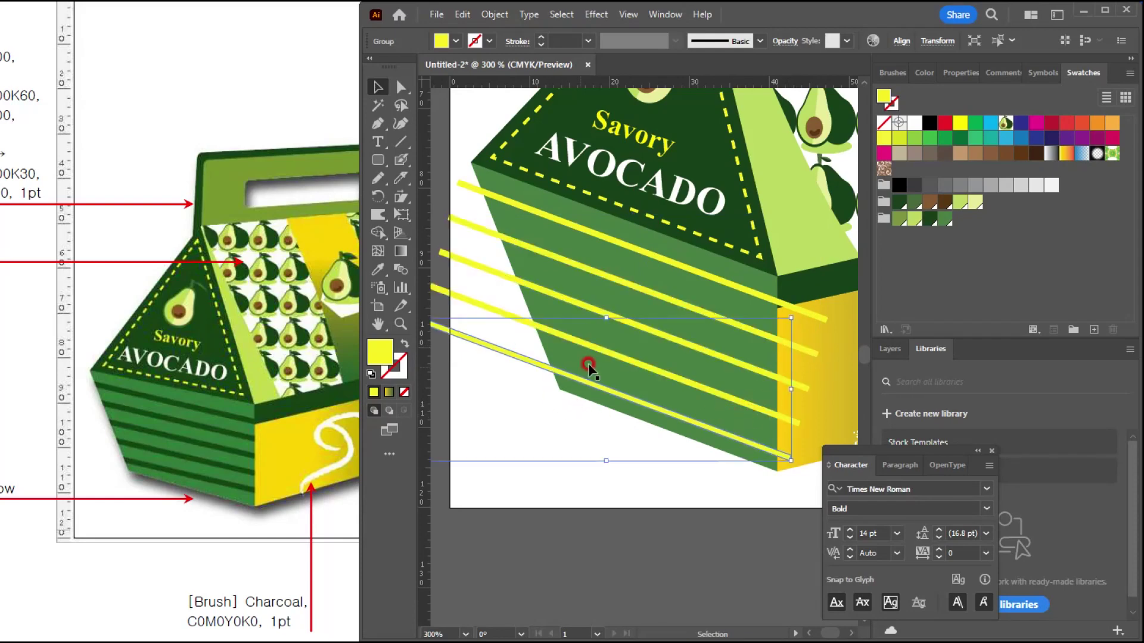
Divide the green side panel and the five yellow stripes into separate pieces with Pathfinder Divide.
key("ctrl+minus")
left_click_drag(471, 226, 519, 349)
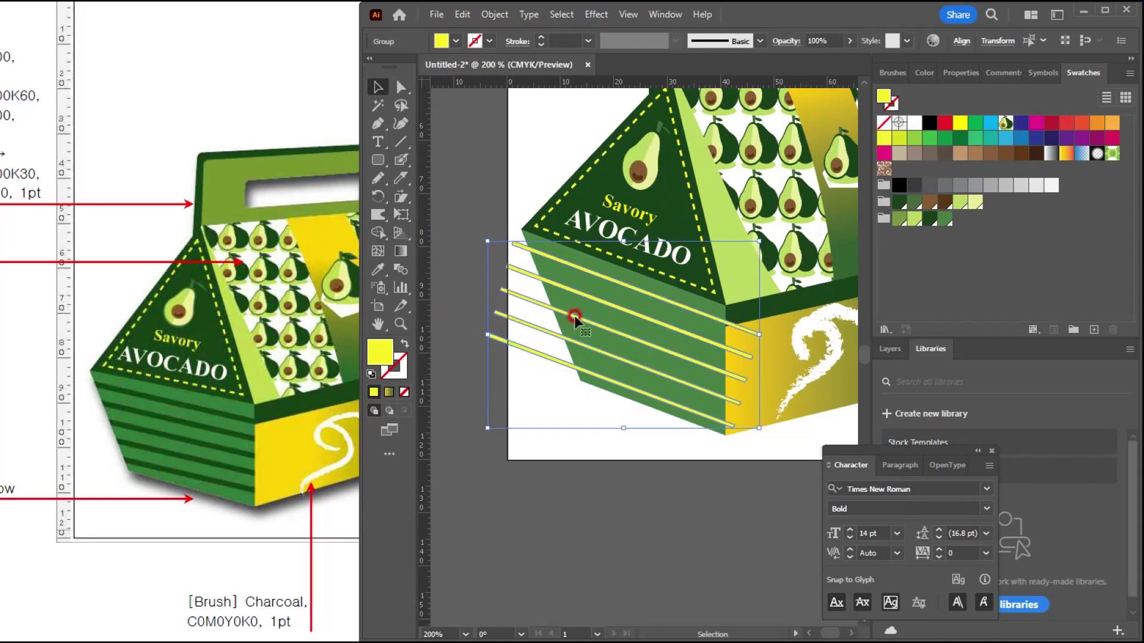
left_click(595, 294, "shift")
left_click_drag(627, 293, 525, 333)
left_click_drag(613, 387, 710, 358)
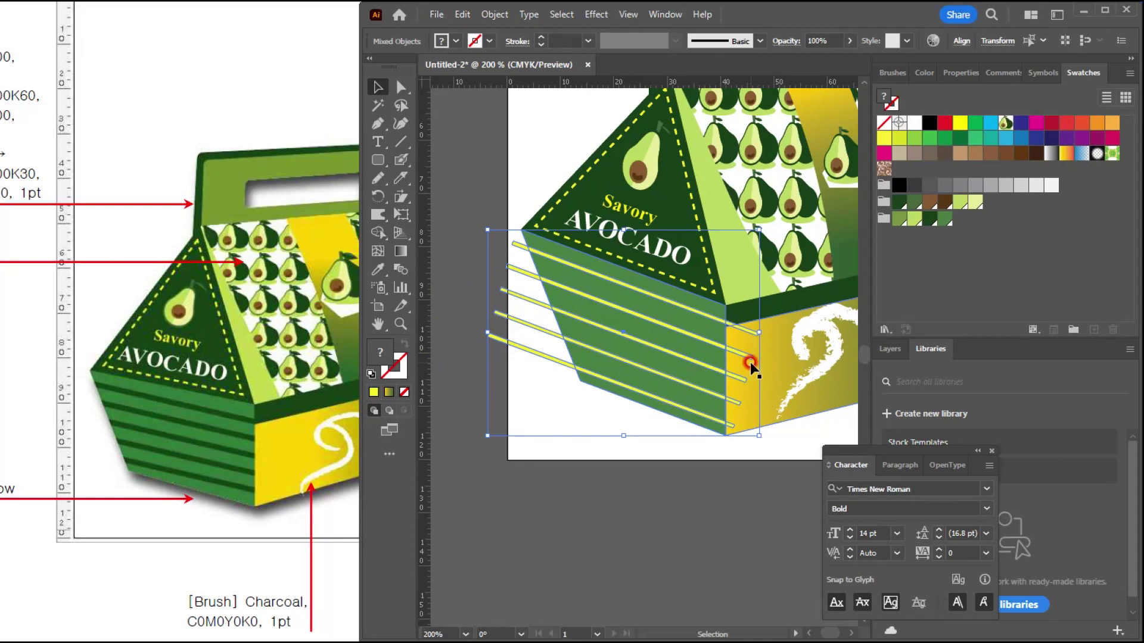
scroll(649, 334, "up", 1)
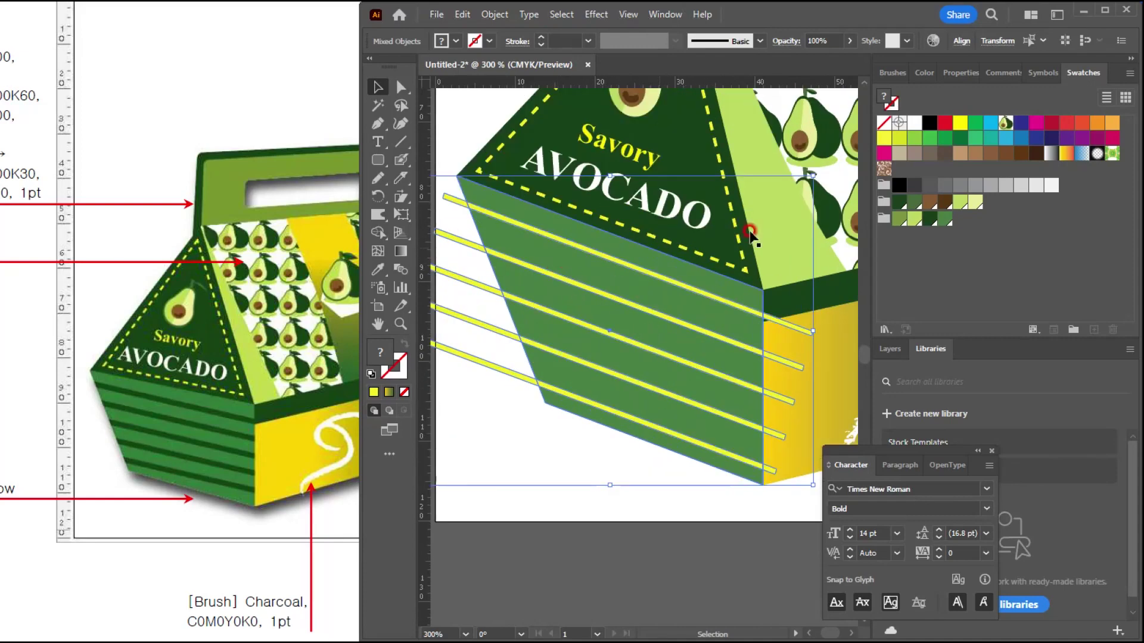
key("ctrl+shift+F9")
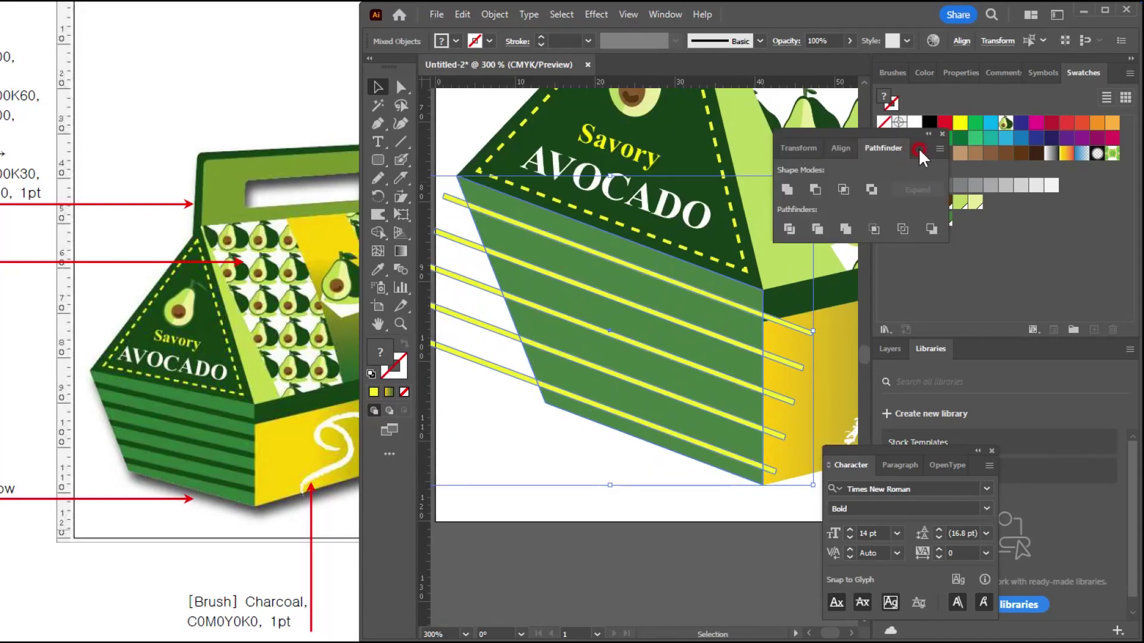
left_click(797, 229)
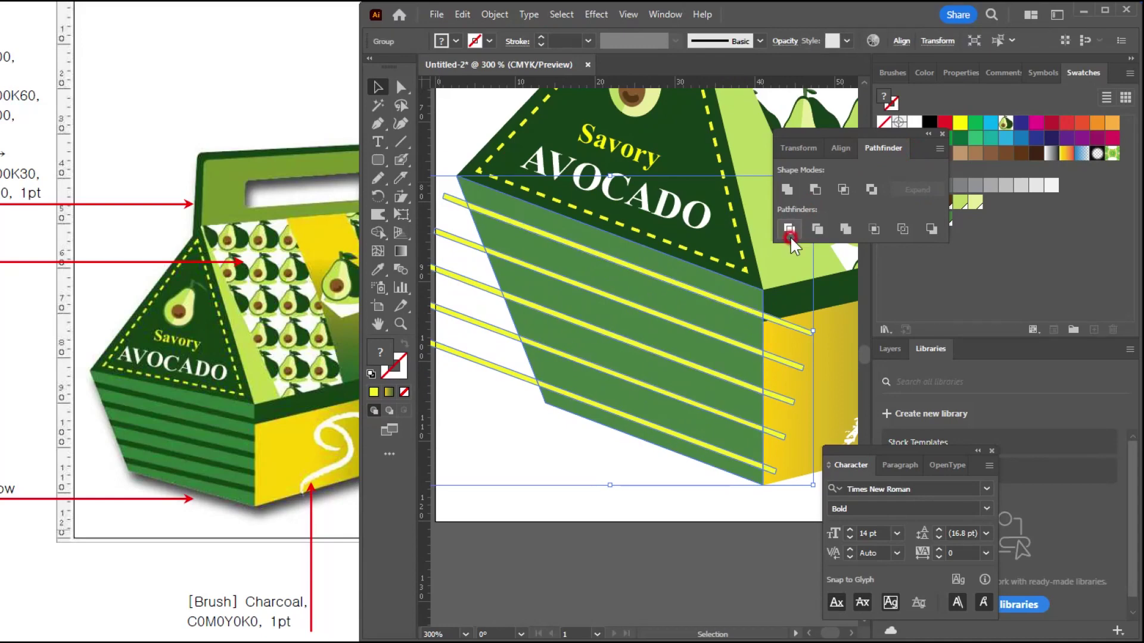
left_click(403, 88)
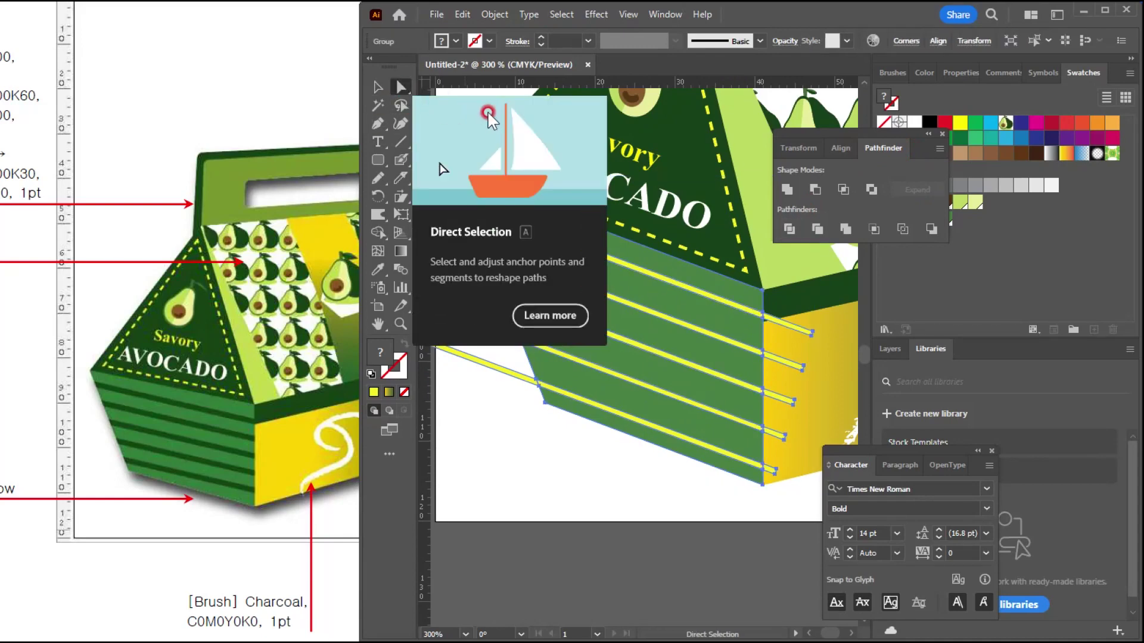
left_click(491, 91)
left_click_drag(556, 279, 636, 269)
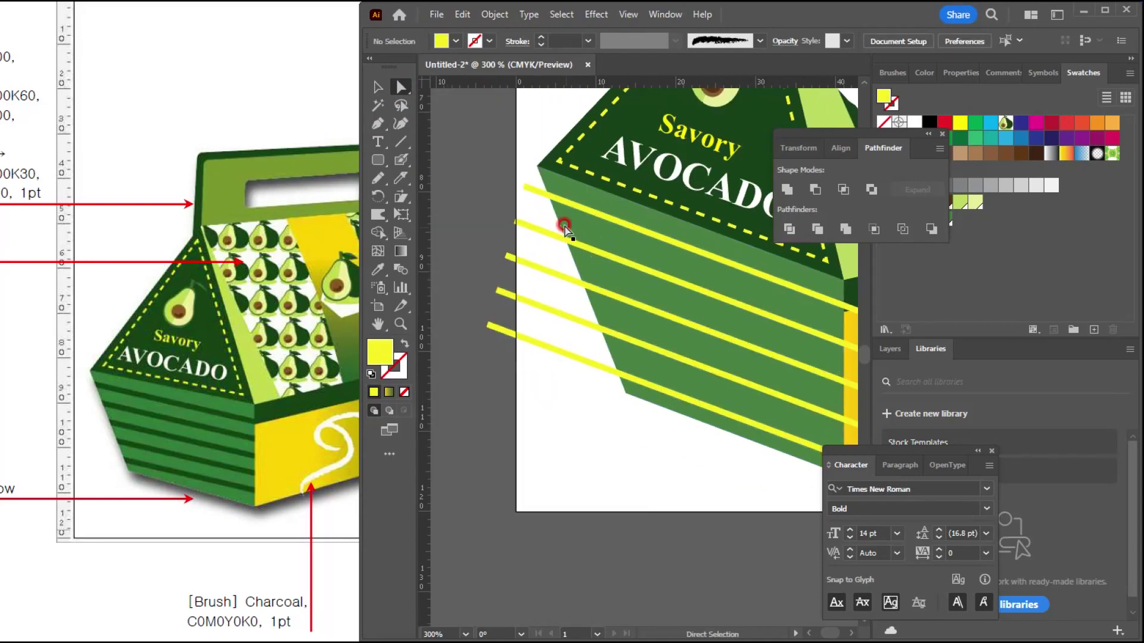
left_click(537, 197)
left_click(544, 233, "shift")
left_click(556, 275, "shift")
left_click(562, 317, "shift")
left_click(559, 350, "shift")
left_click(724, 341, "shift")
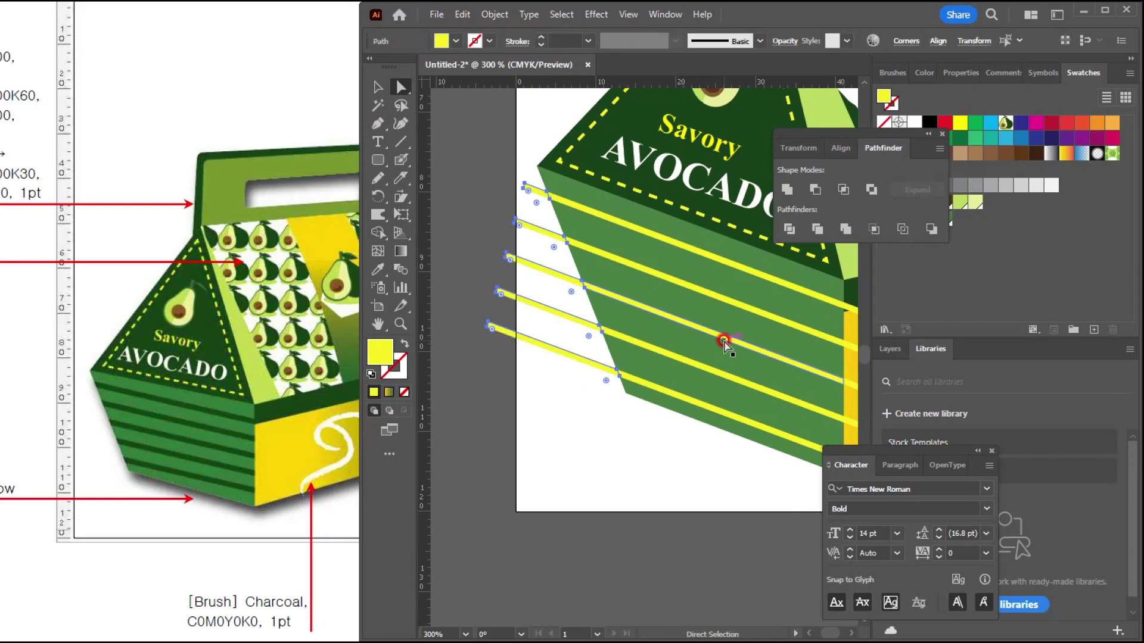
left_click(377, 87)
left_click(490, 222)
left_click(377, 86)
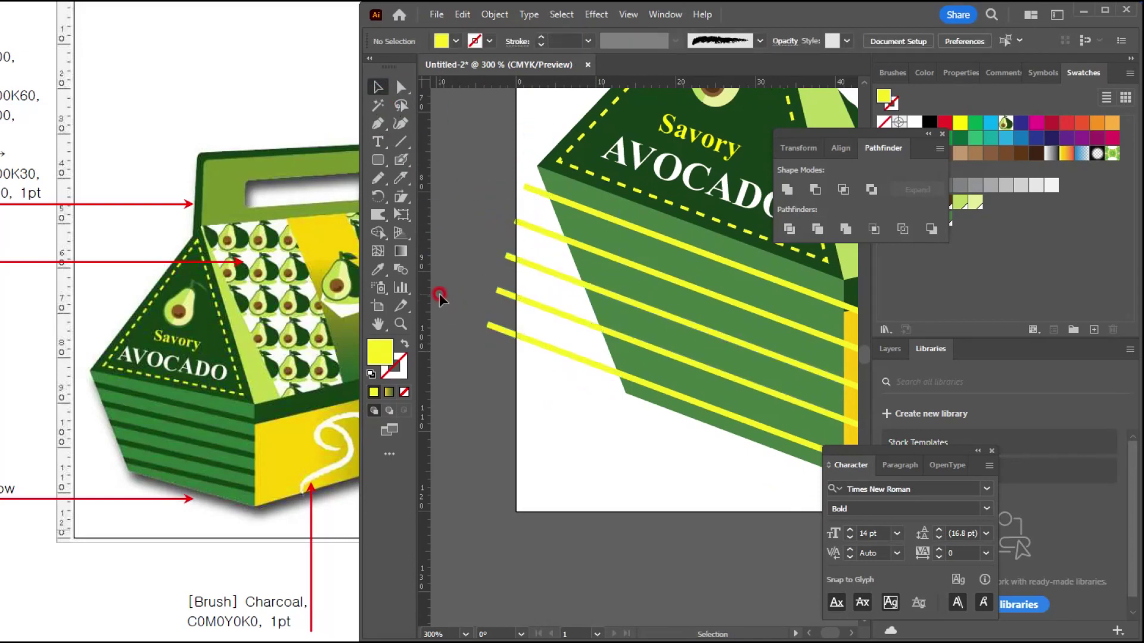
left_click(535, 340)
key("Delete")
key("ctrl+z")
Ungroup the divided pieces and delete the five stripe ends overhanging the green panel's outer left edge.
left_click(667, 268)
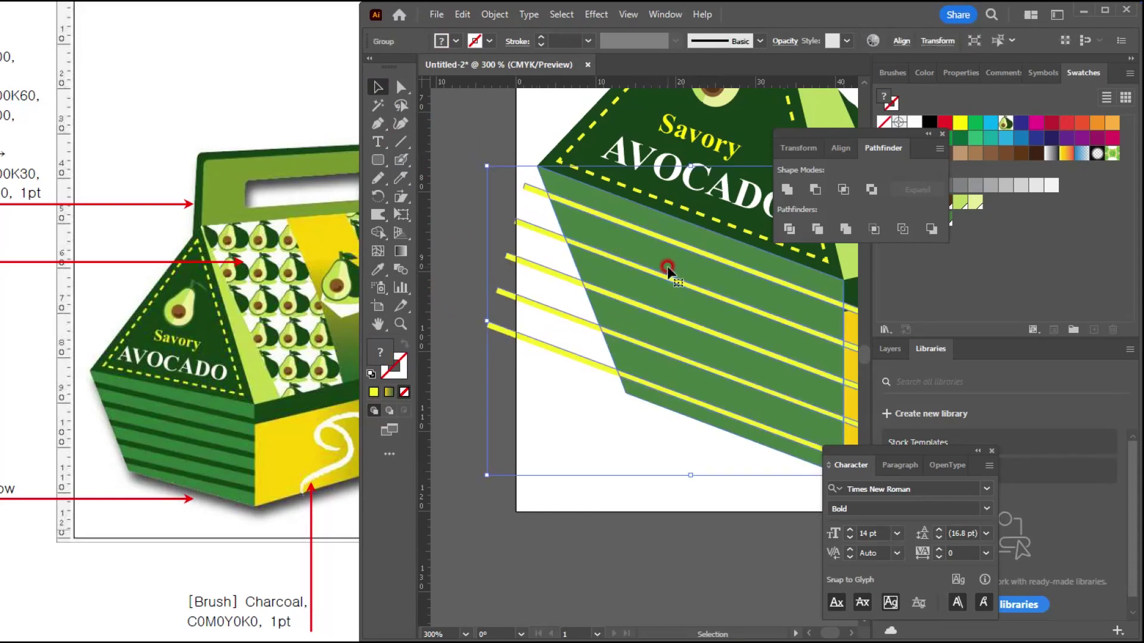
left_click(467, 197)
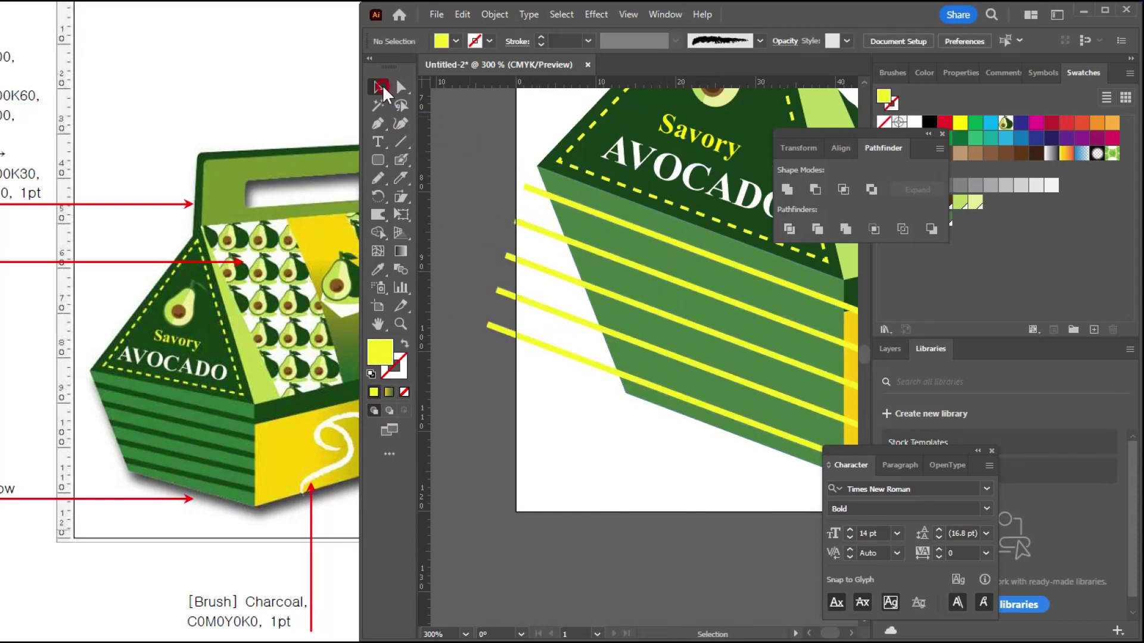
left_click_drag(531, 366, 534, 366)
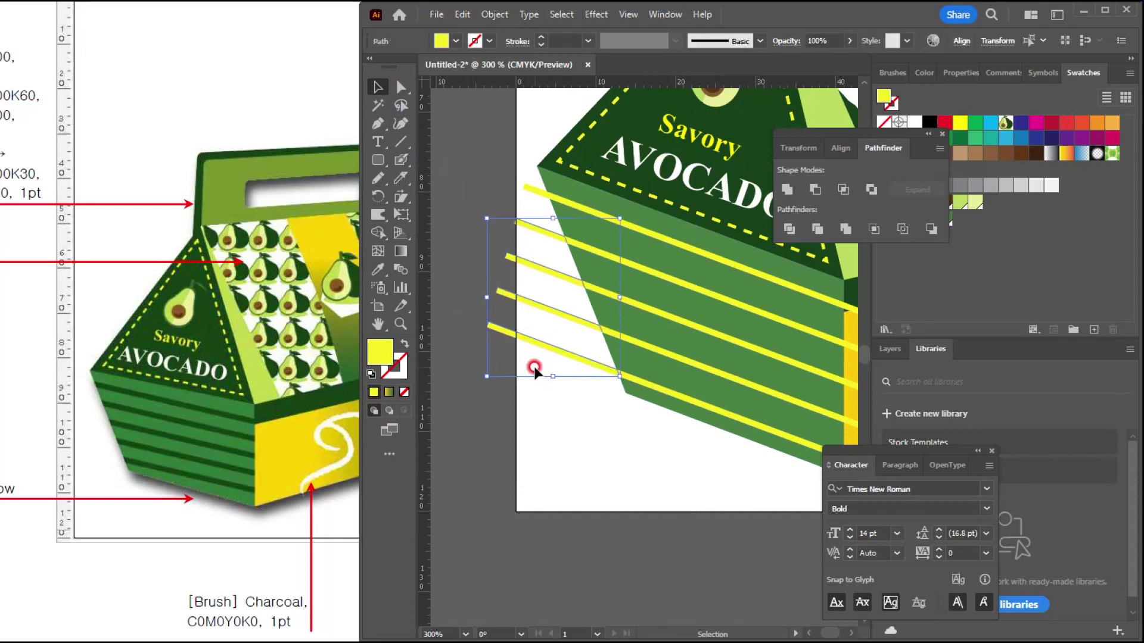
key("Delete")
left_click(546, 188)
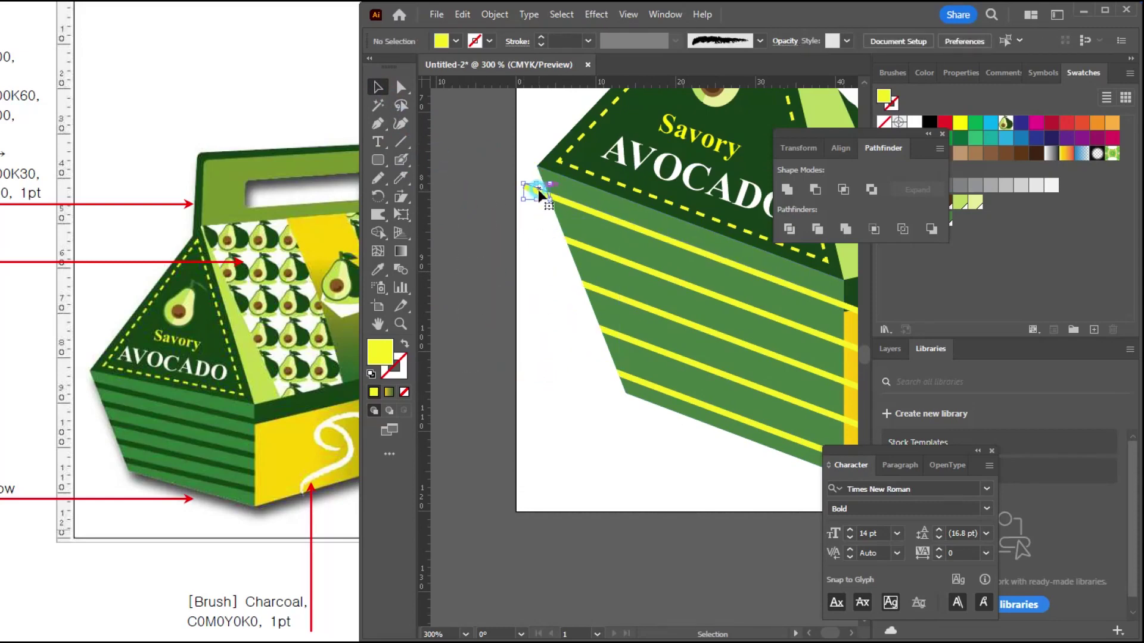
key("ctrl+shift+a")
Delete the five stripe ends that extend over the yellow front panel.
left_click_drag(681, 332, 531, 268)
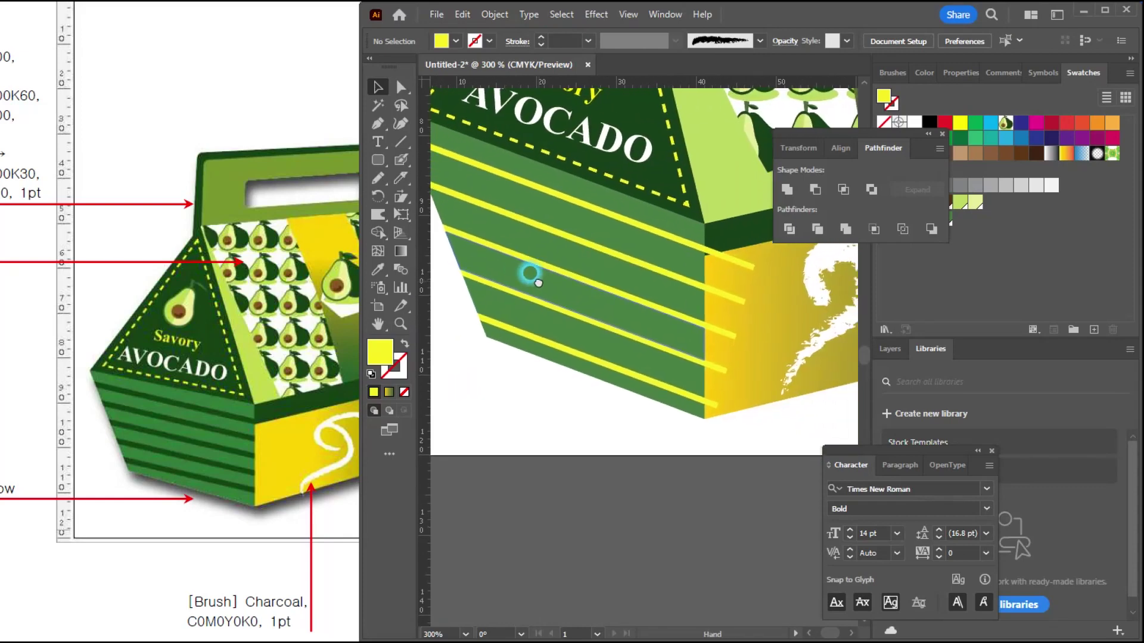
left_click(734, 260)
left_click(736, 299, "shift")
left_click(727, 336, "shift")
left_click(719, 372, "shift")
left_click(711, 401, "shift")
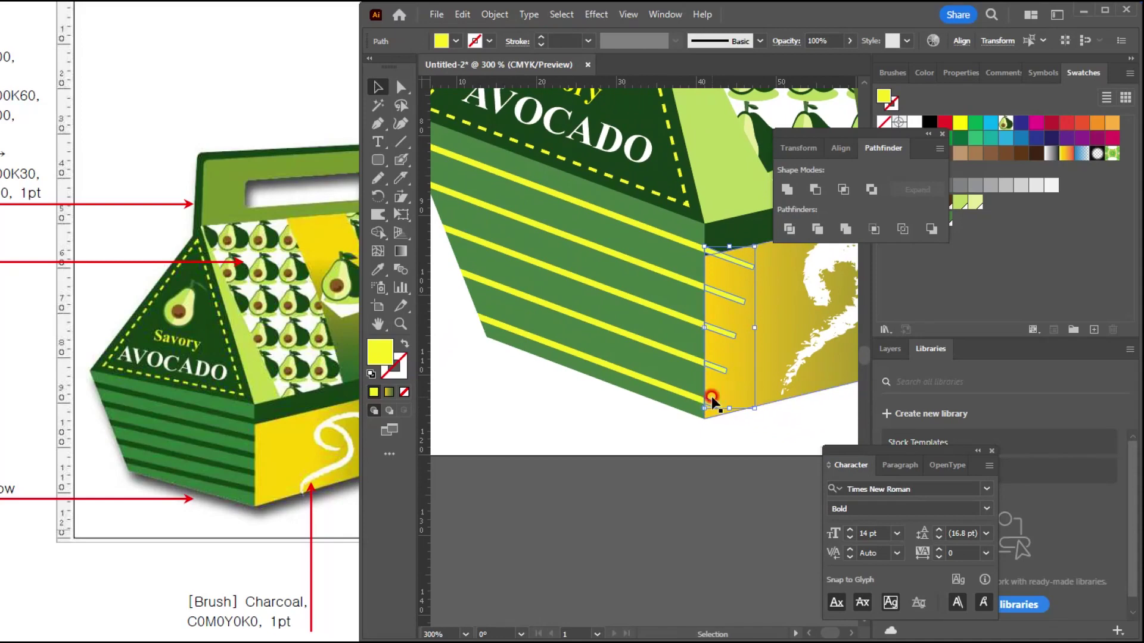
key("Delete")
Check the colour list in the reference document and fill the side panel's five stripes with dark green C80M40Y100K60.
left_click(647, 225)
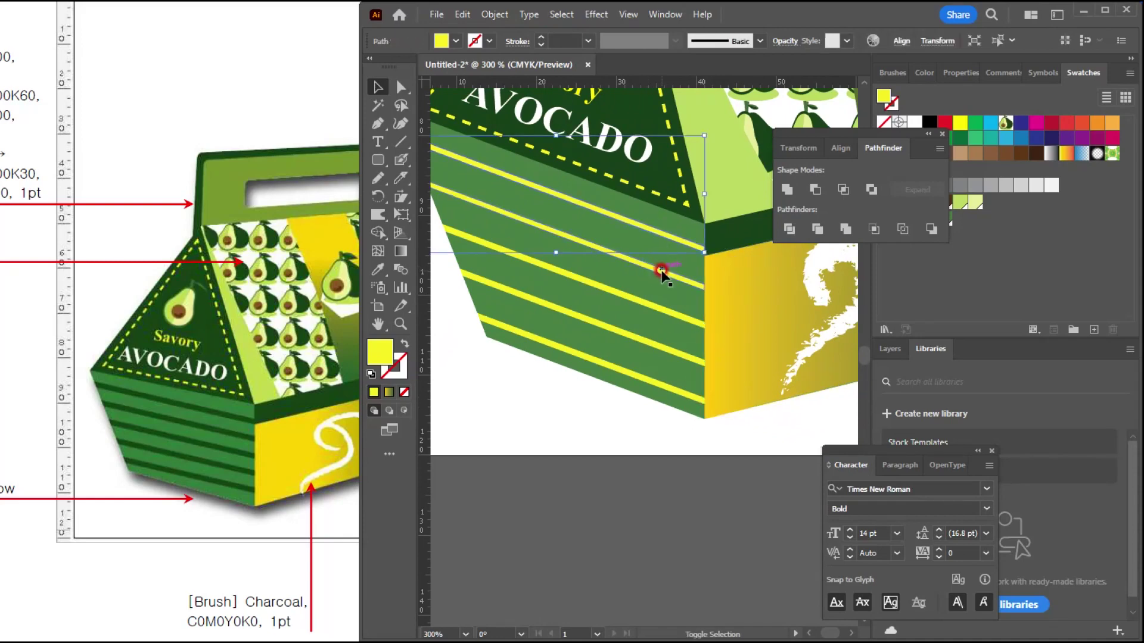
left_click(663, 271, "shift")
left_click(671, 320, "shift")
left_click(675, 354, "shift")
left_click(674, 391, "shift")
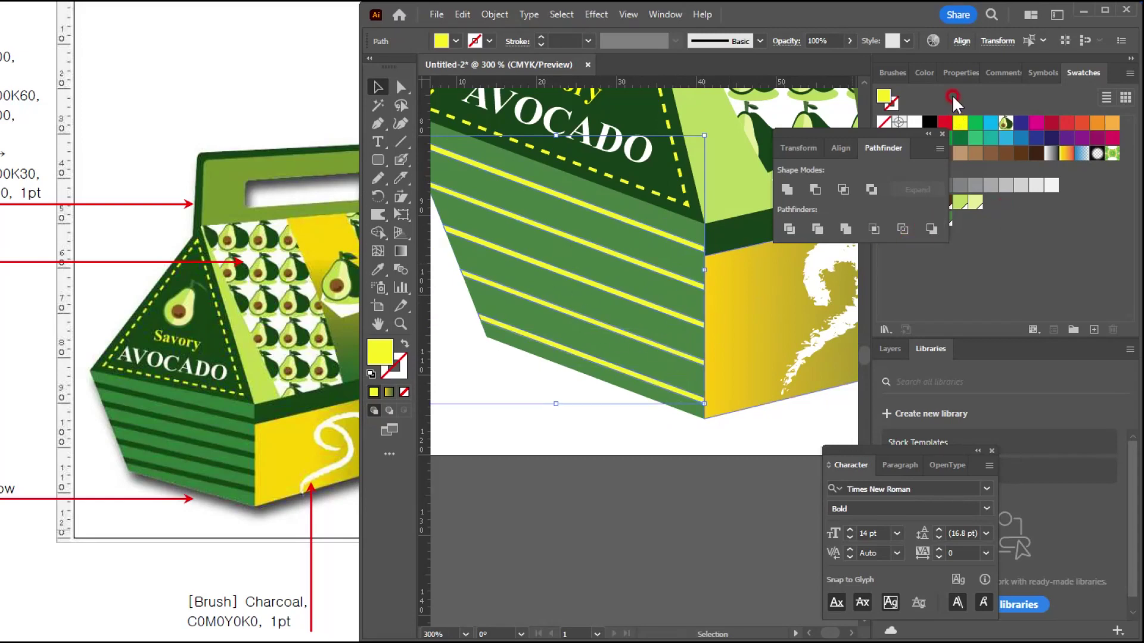
left_click(248, 107)
left_click(173, 153)
left_click_drag(174, 153, 327, 282)
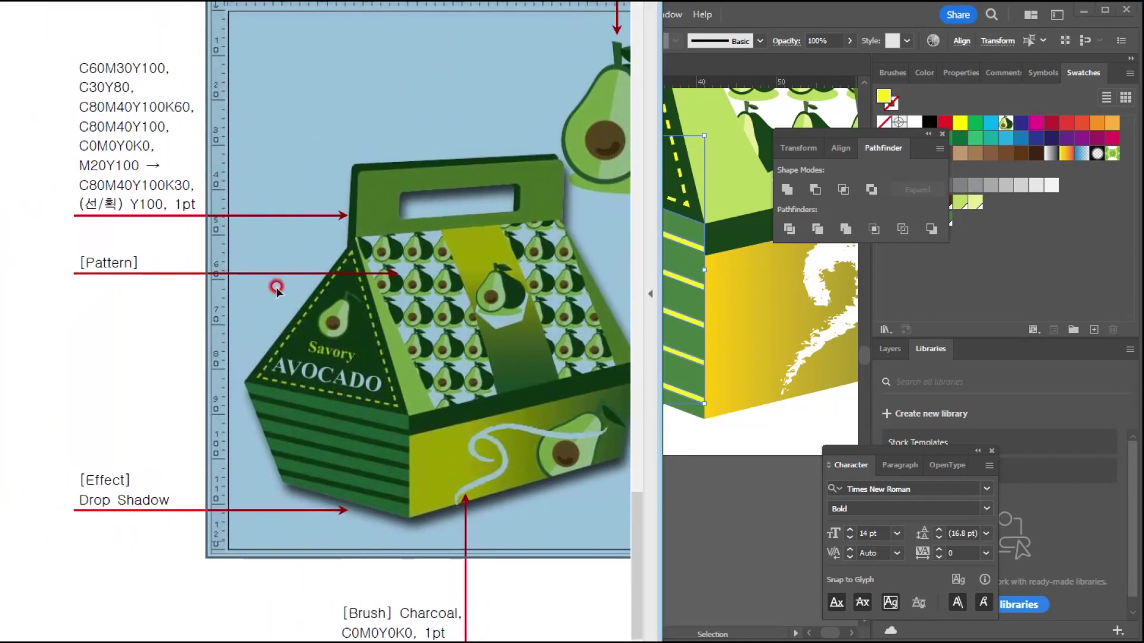
left_click(271, 287)
right_click(335, 292)
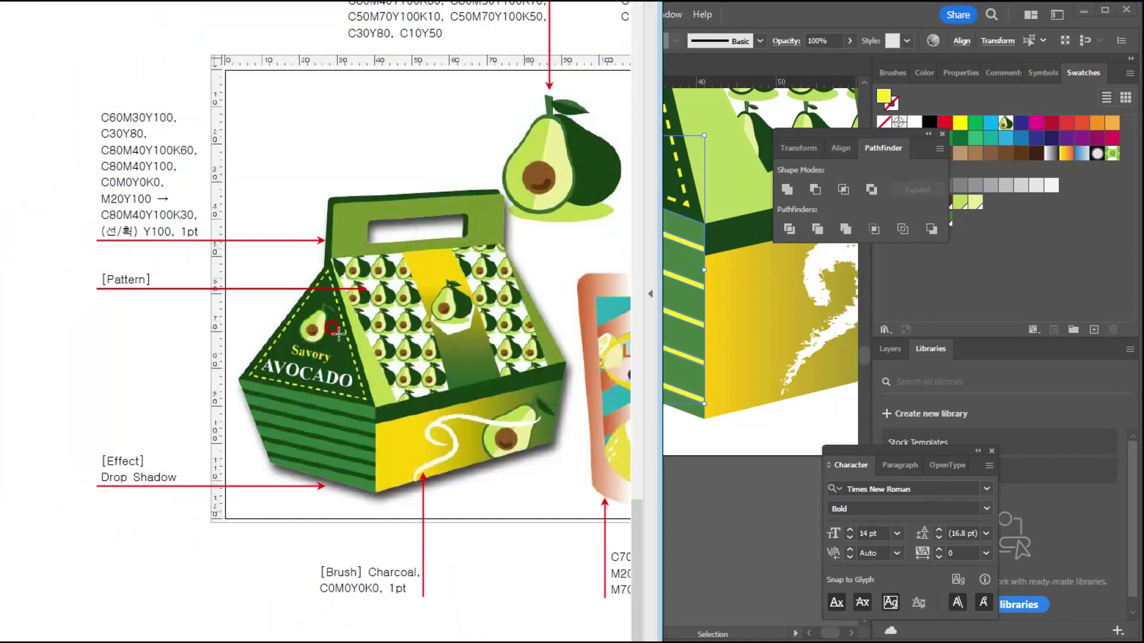
left_click(1046, 247)
left_click(943, 133)
left_click(963, 256)
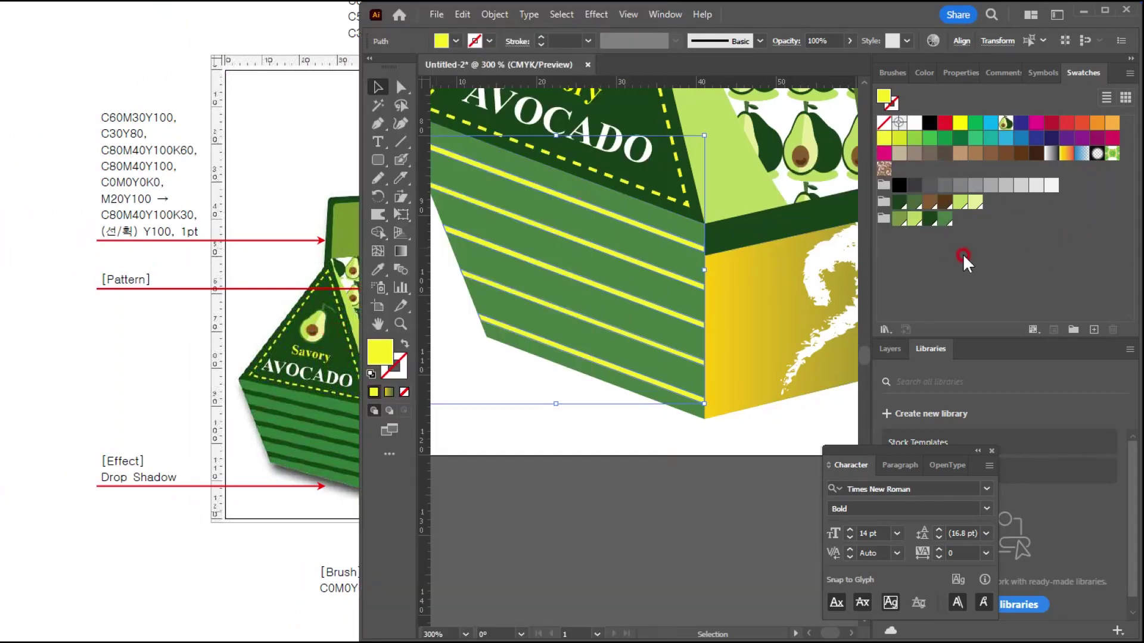
left_click(930, 219)
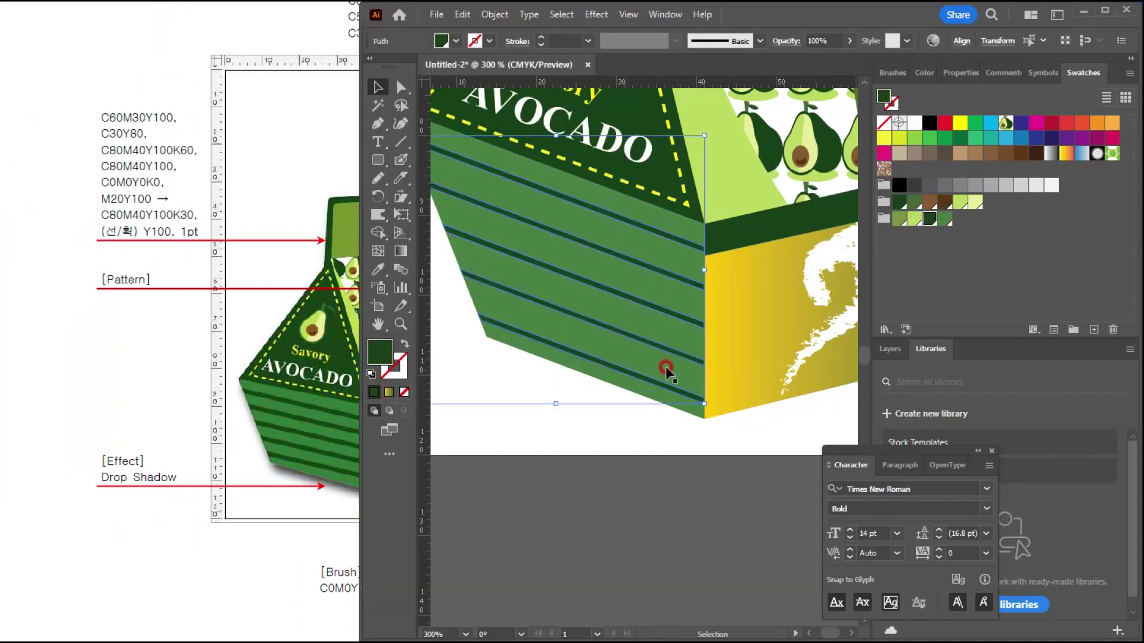
left_click(473, 362)
Compare the whole box with the illustration and its effect, brush and colour specifications in the reference document.
key("ctrl+minus")
key("ctrl+minus")
key("ctrl+minus")
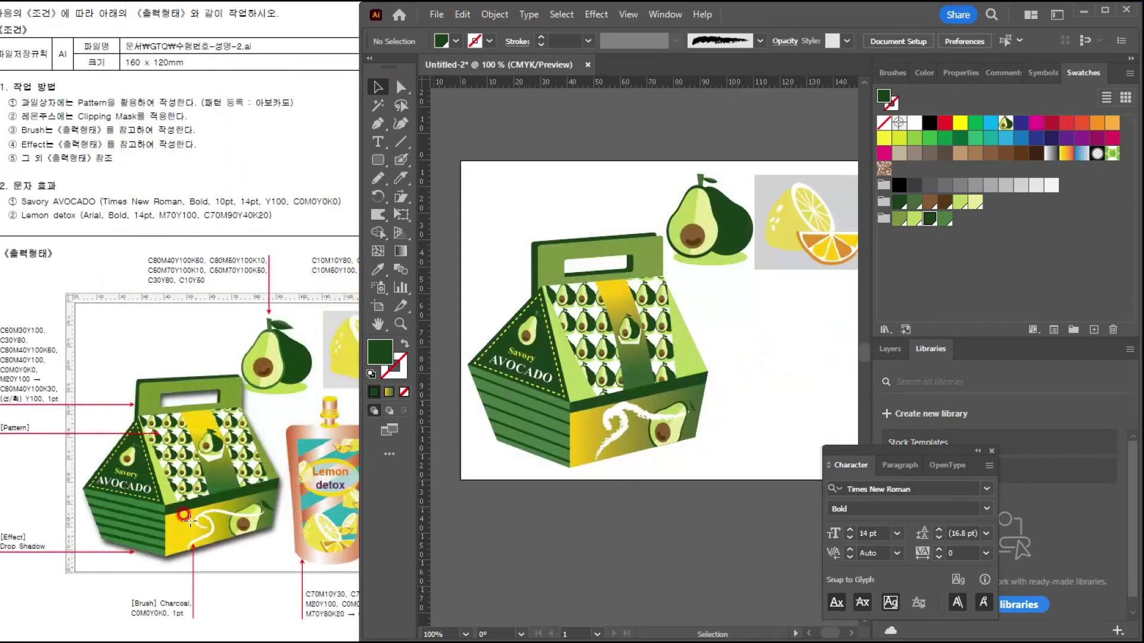
left_click(216, 536)
left_click(226, 545)
left_click(206, 550)
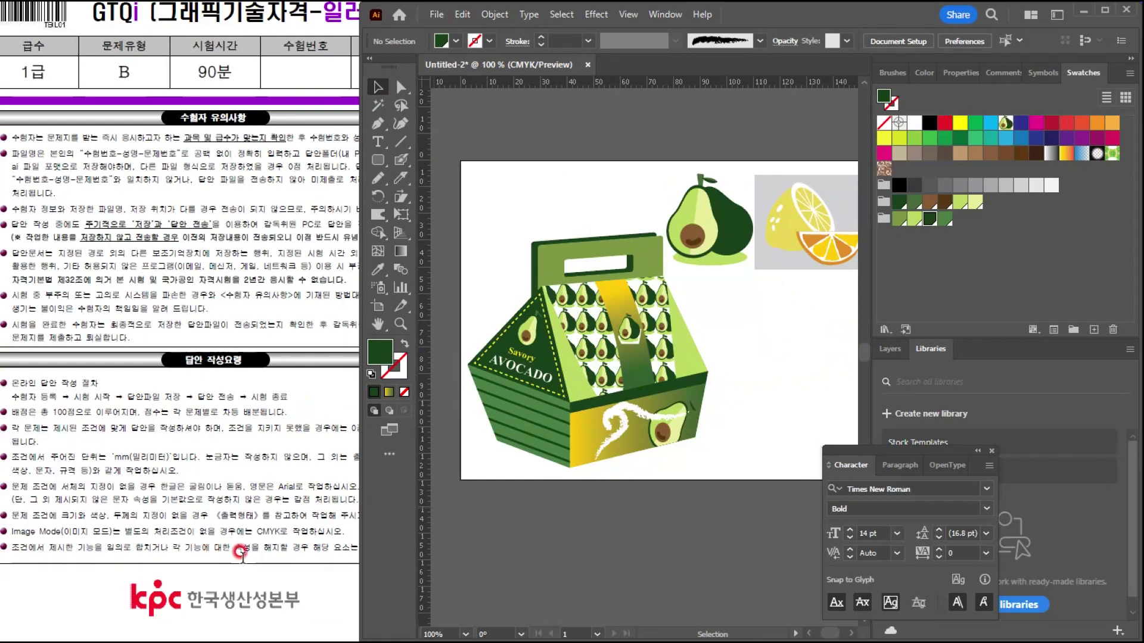
left_click(280, 565)
scroll(310, 543, "up", 1)
left_click_drag(507, 465, 340, 258)
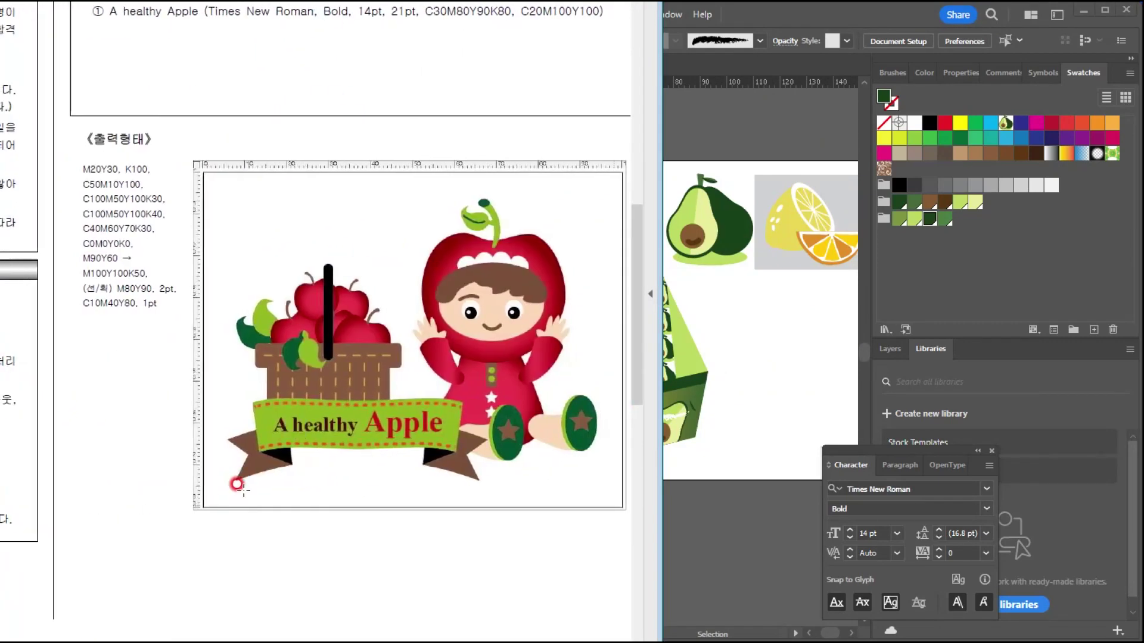
scroll(244, 494, "down", 5)
left_click_drag(128, 541, 512, 373)
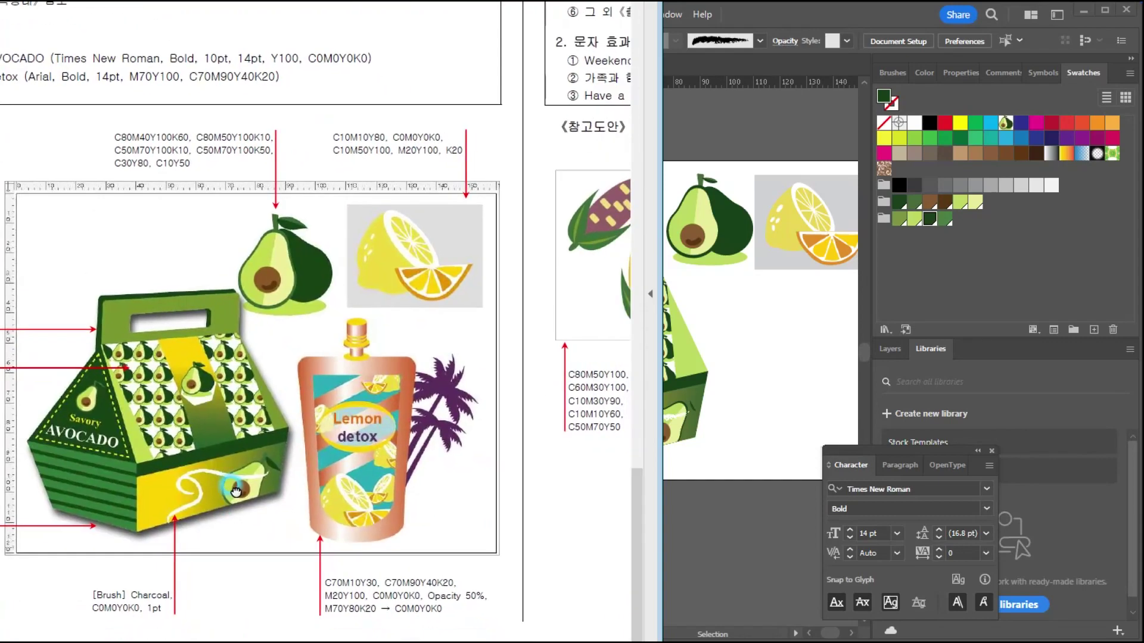
Switch to Illustrator, select all parts of the avocado box and group them.
left_click(752, 377)
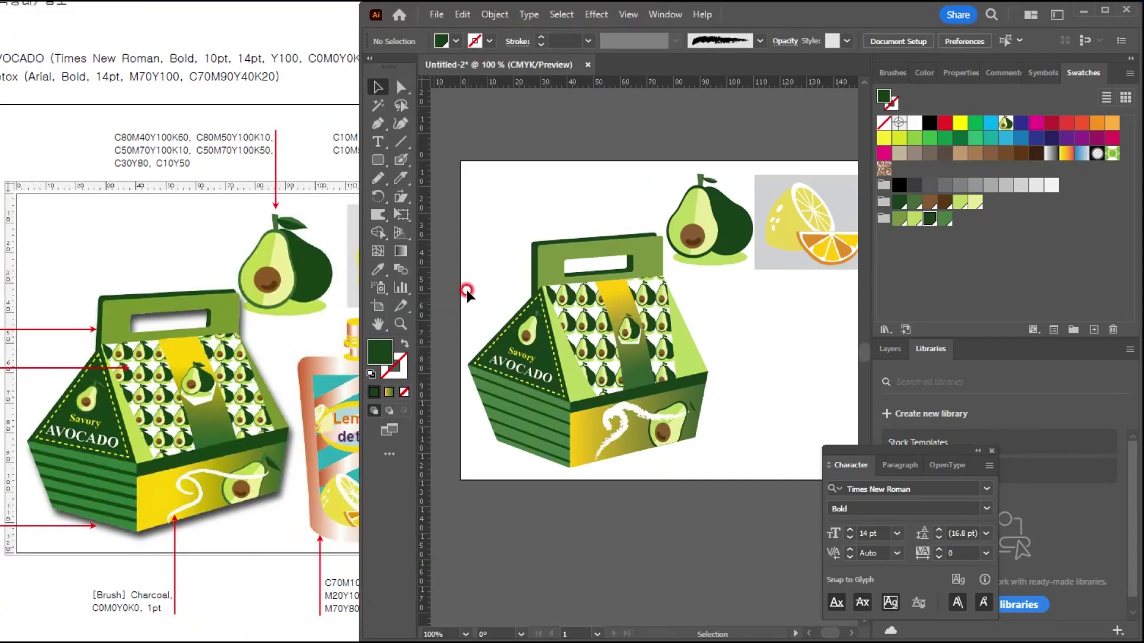
left_click_drag(487, 249, 618, 411)
left_click_drag(655, 464, 670, 443)
left_click_drag(636, 395, 559, 412)
key("ctrl+z")
key("ctrl+g")
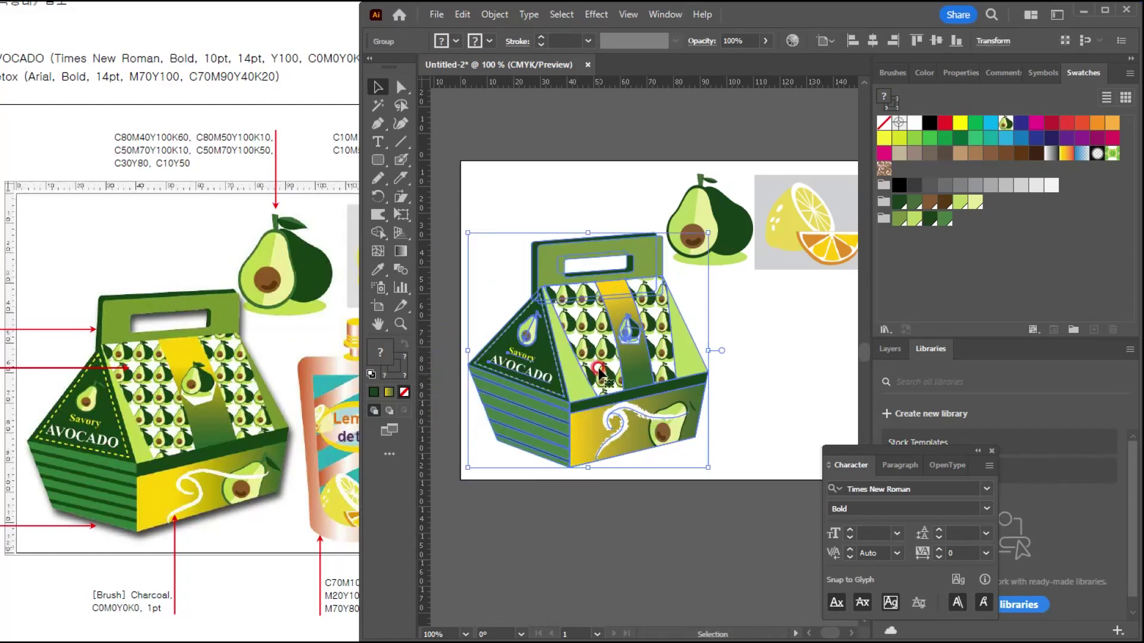
Apply a Drop Shadow effect to the box group with 50% opacity and 1 mm X offset, Y offset and blur.
left_click(596, 13)
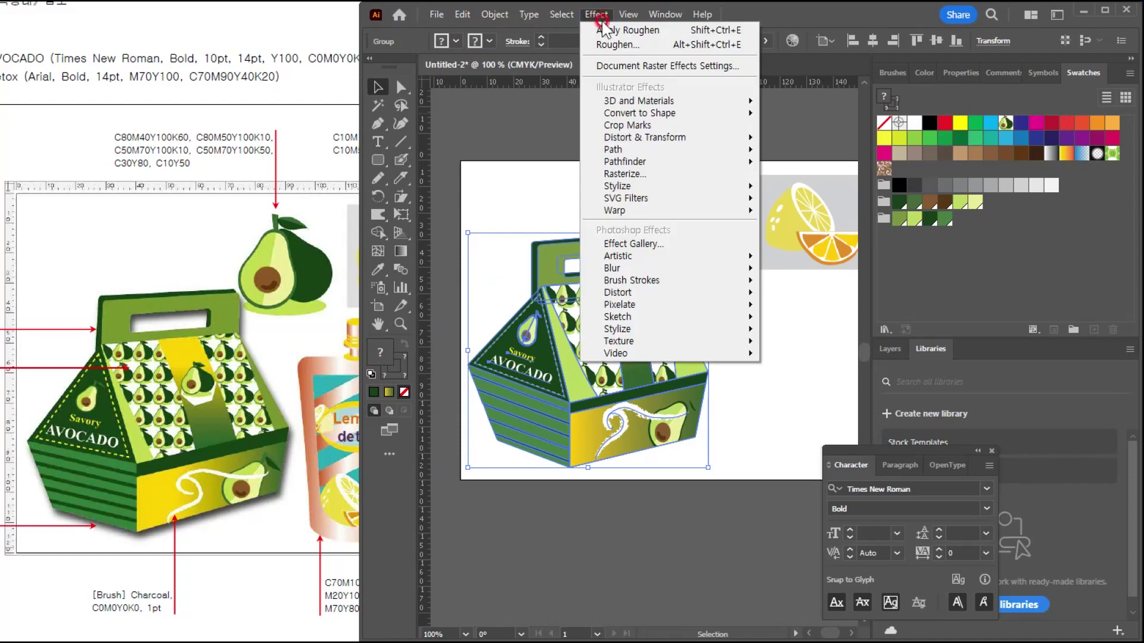
left_click(787, 190)
left_click_drag(504, 211, 914, 181)
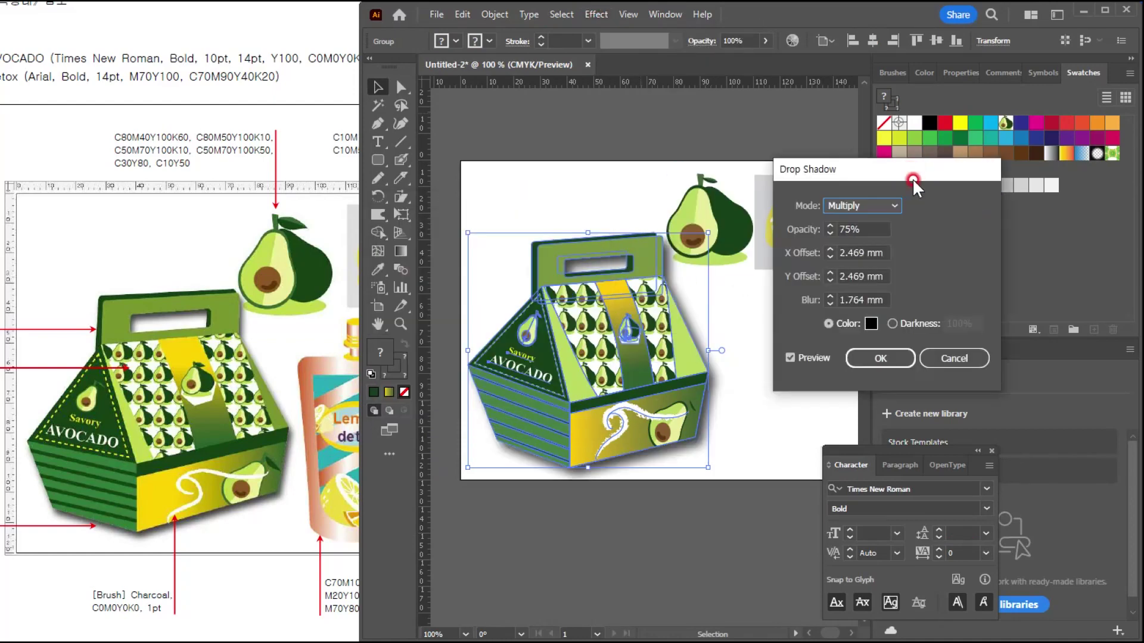
left_click(856, 236)
type("50")
key("Tab")
type("1")
key("Tab")
type("1")
key("Tab")
type("1")
key("Return")
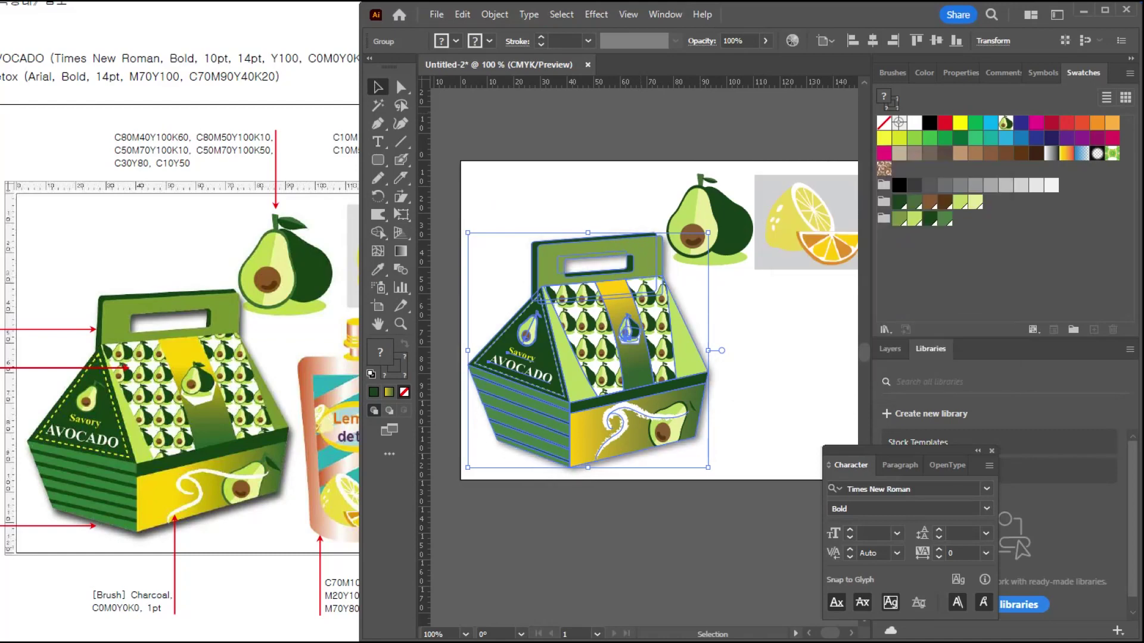
left_click(798, 354)
Examine the Lemon detox pouch and its colour specifications in the reference document.
left_click(260, 222)
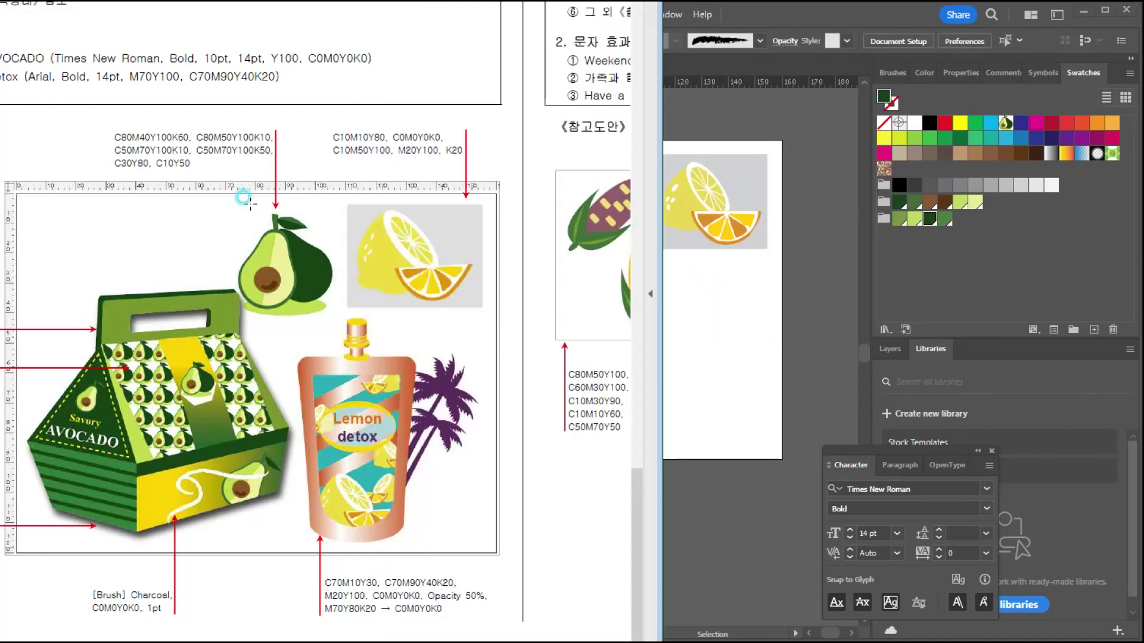
left_click(338, 137)
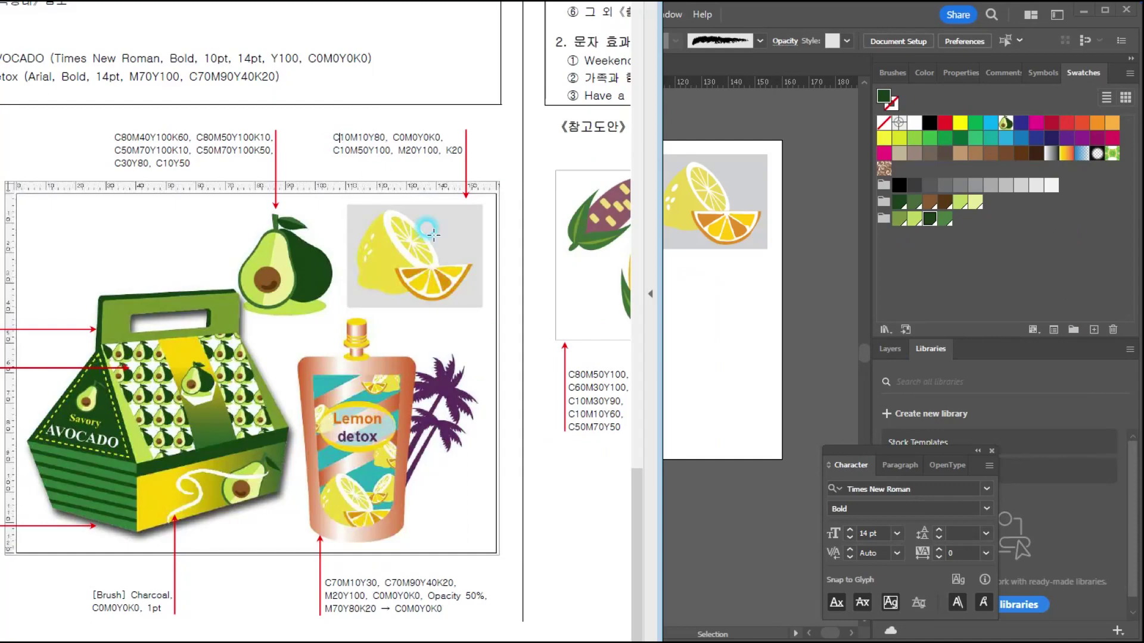
scroll(194, 187, "up", 1)
left_click_drag(196, 190, 53, 125)
left_click_drag(319, 517, 175, 487)
scroll(316, 513, "up", 2)
scroll(317, 512, "down", 2)
scroll(174, 487, "right", 1)
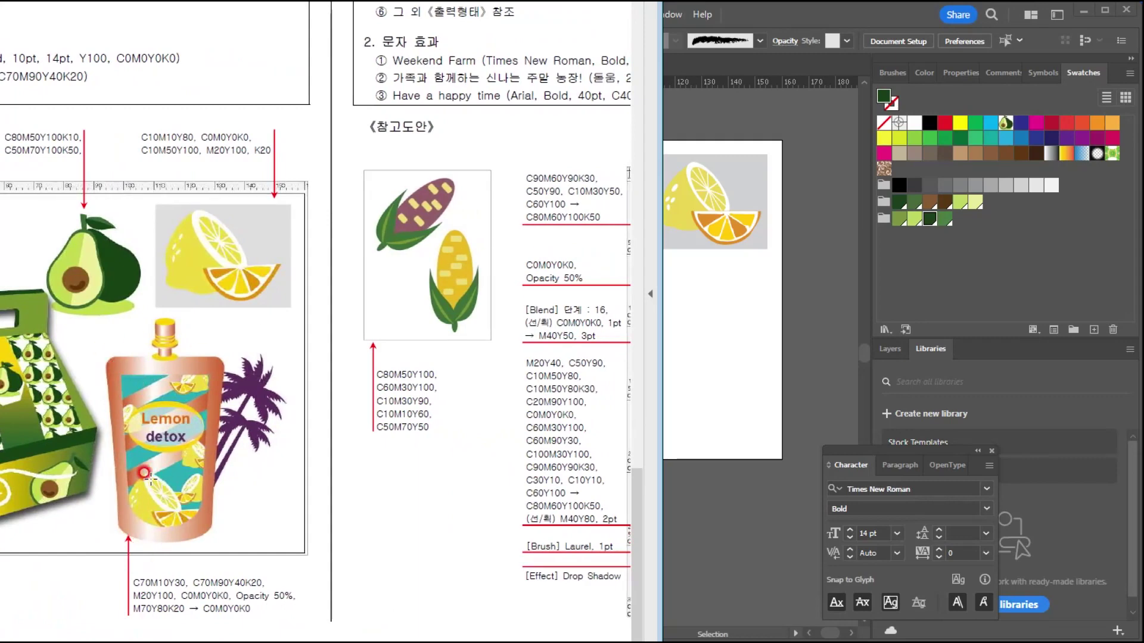
In Illustrator, draw a rounded rectangle about 45 by 65 mm below the lemon picture and fill it yellow.
left_click(711, 320)
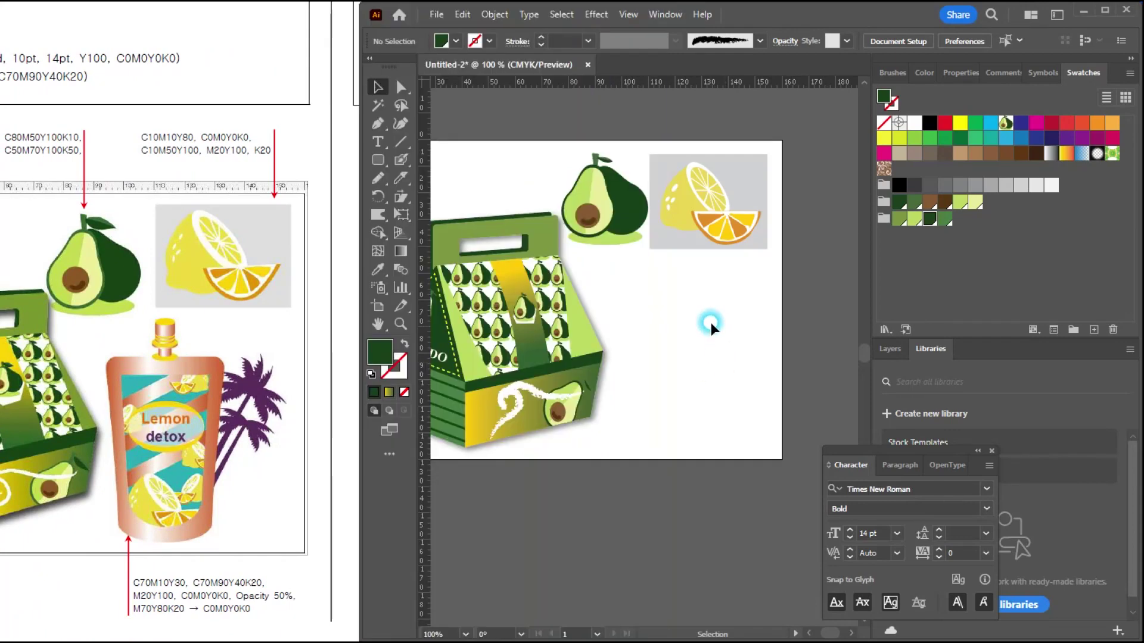
left_click_drag(378, 149, 459, 174)
left_click_drag(642, 292, 764, 465)
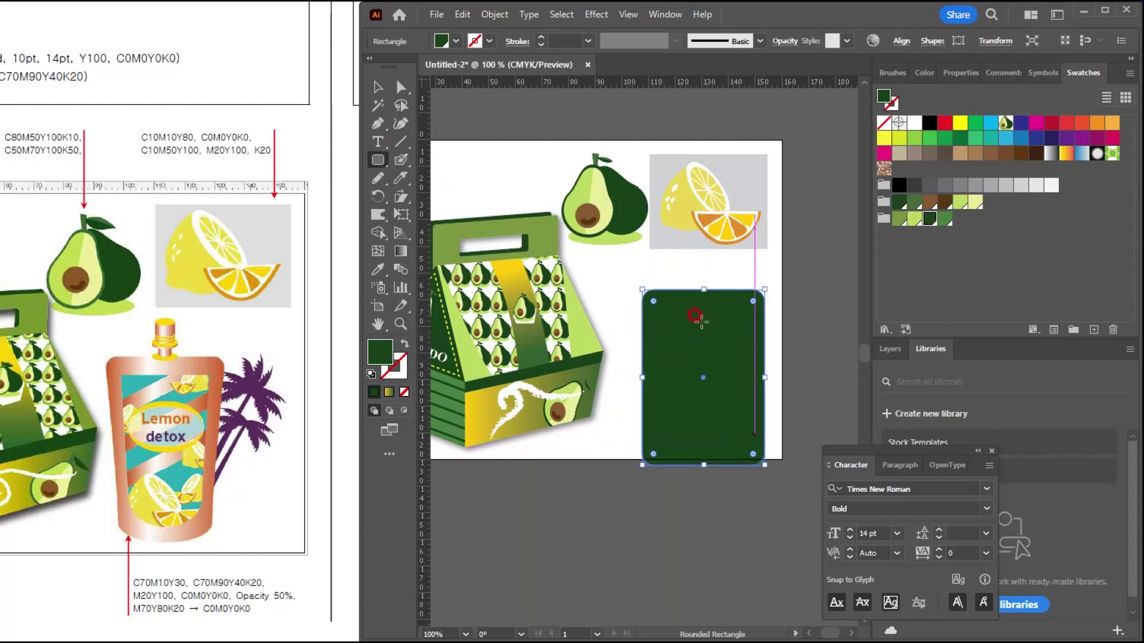
left_click(961, 123)
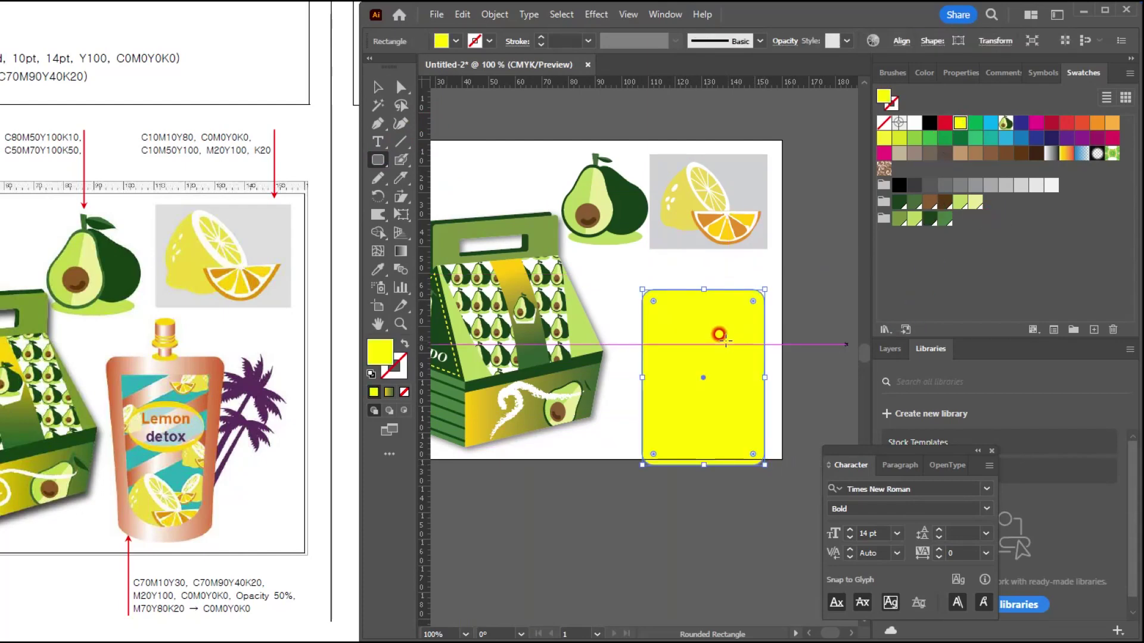
left_click_drag(653, 301, 653, 301)
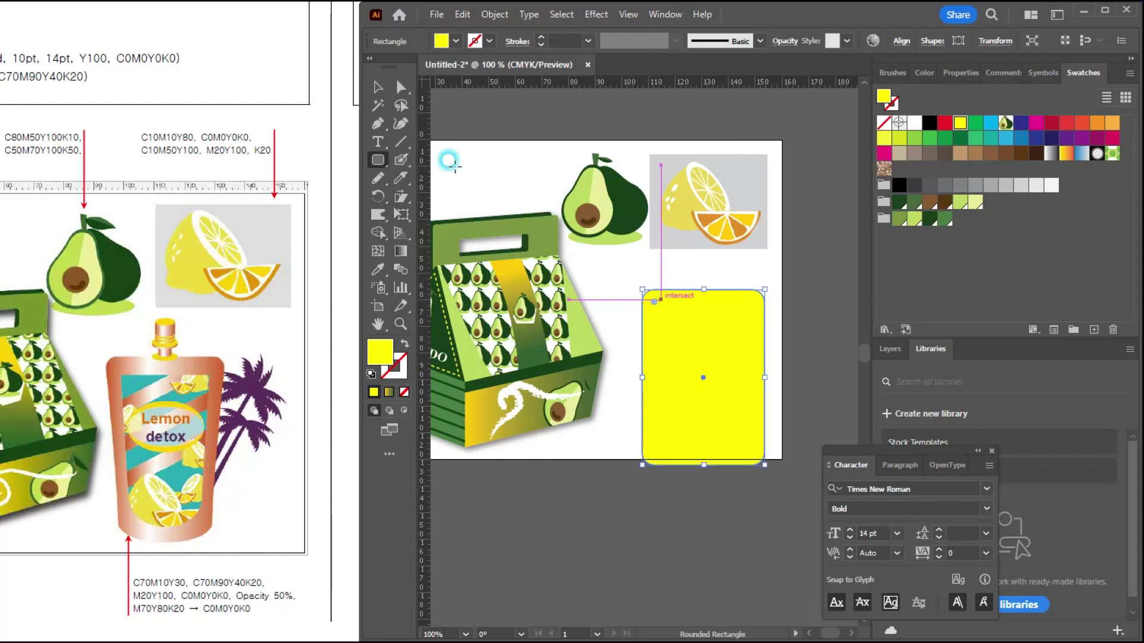
left_click(383, 87)
left_click_drag(664, 365, 633, 346)
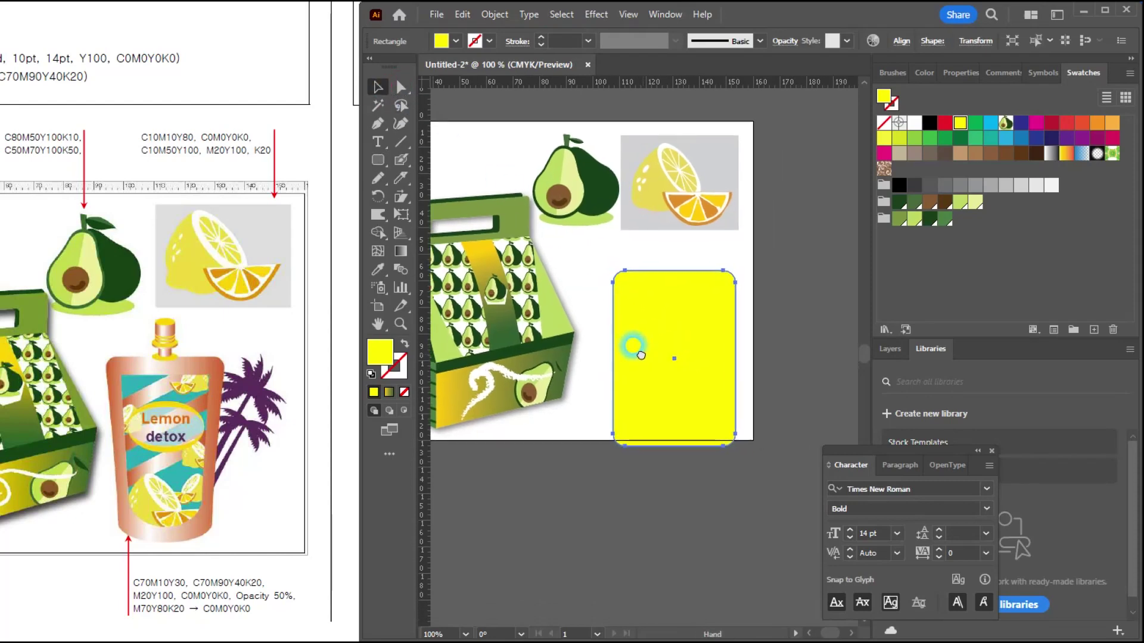
Delete the lower corner anchor points of the yellow rounded rectangle so its bottom corners are square.
left_click(306, 529)
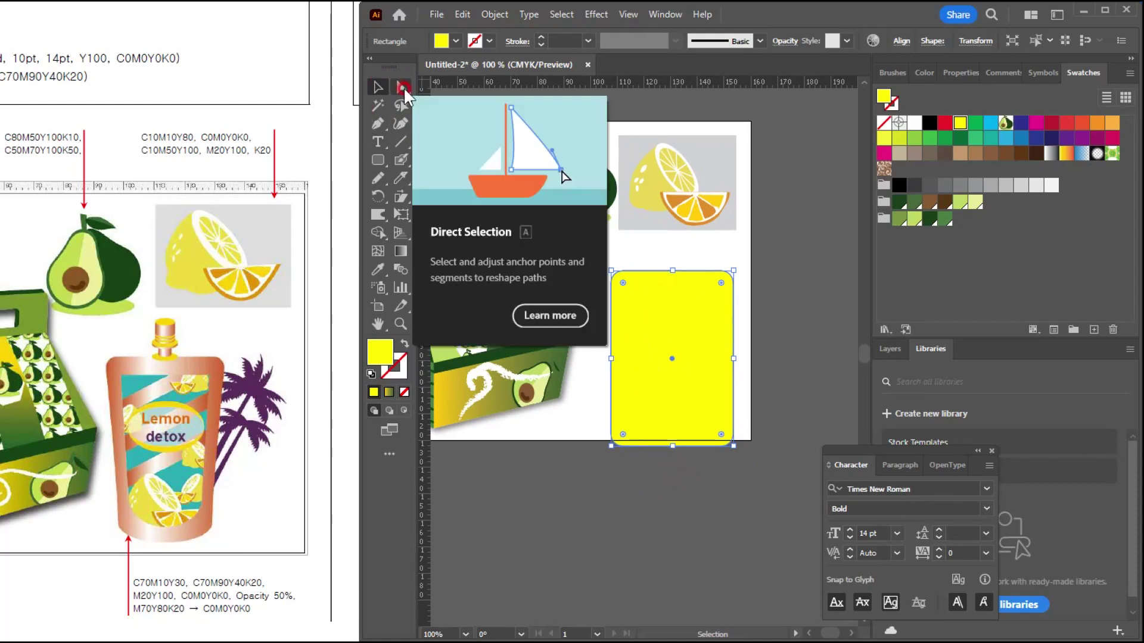
left_click(394, 145)
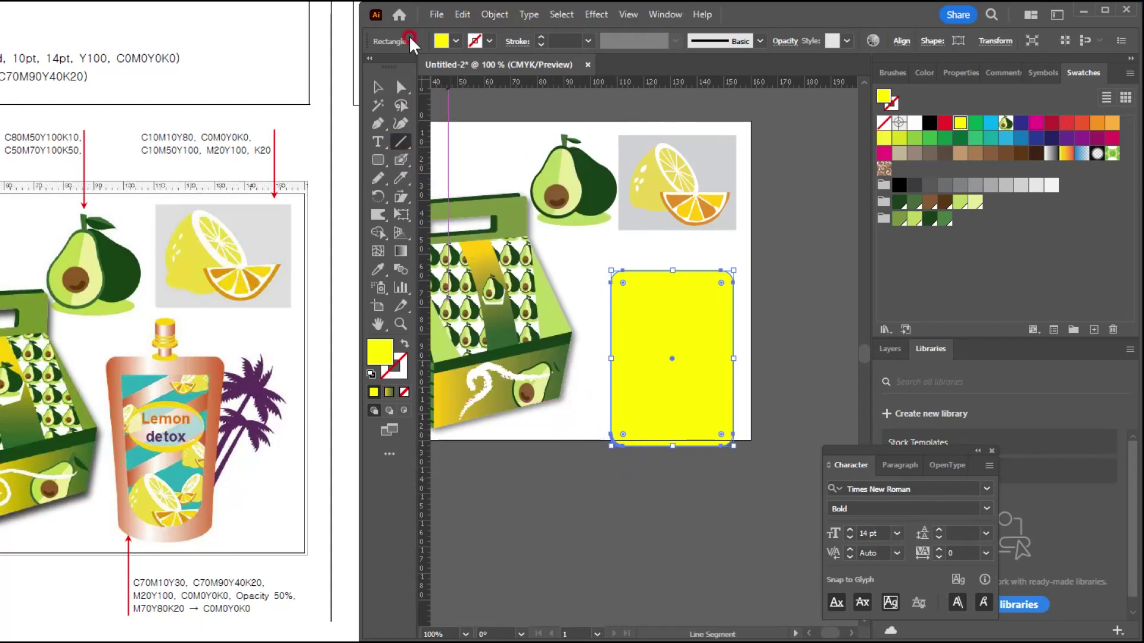
left_click(403, 91)
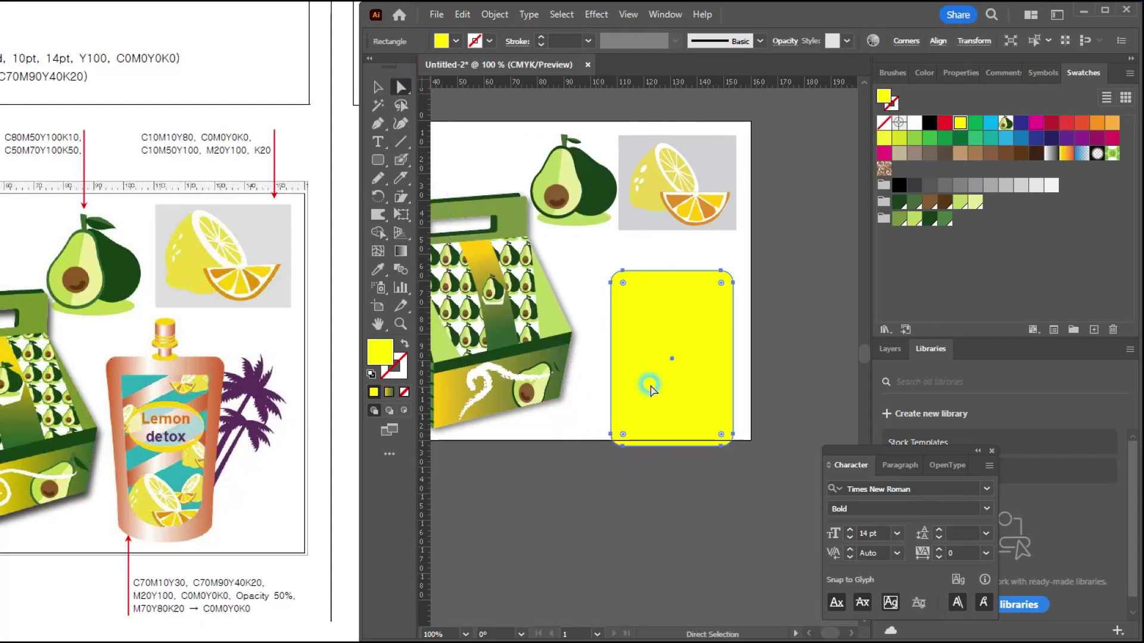
left_click(611, 444)
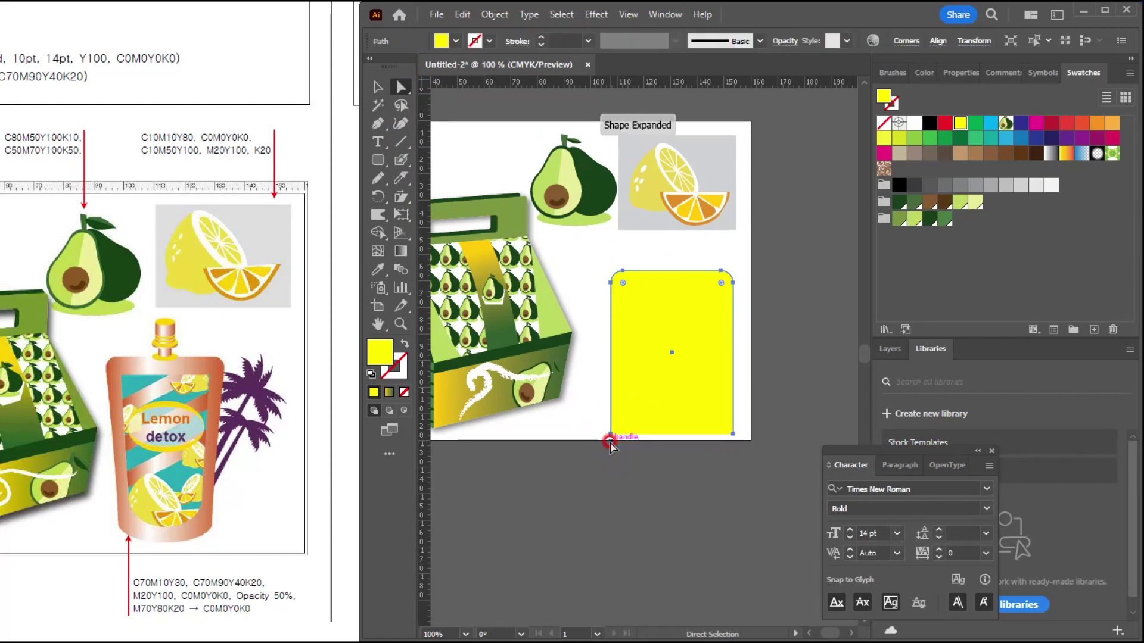
left_click_drag(754, 474, 577, 421)
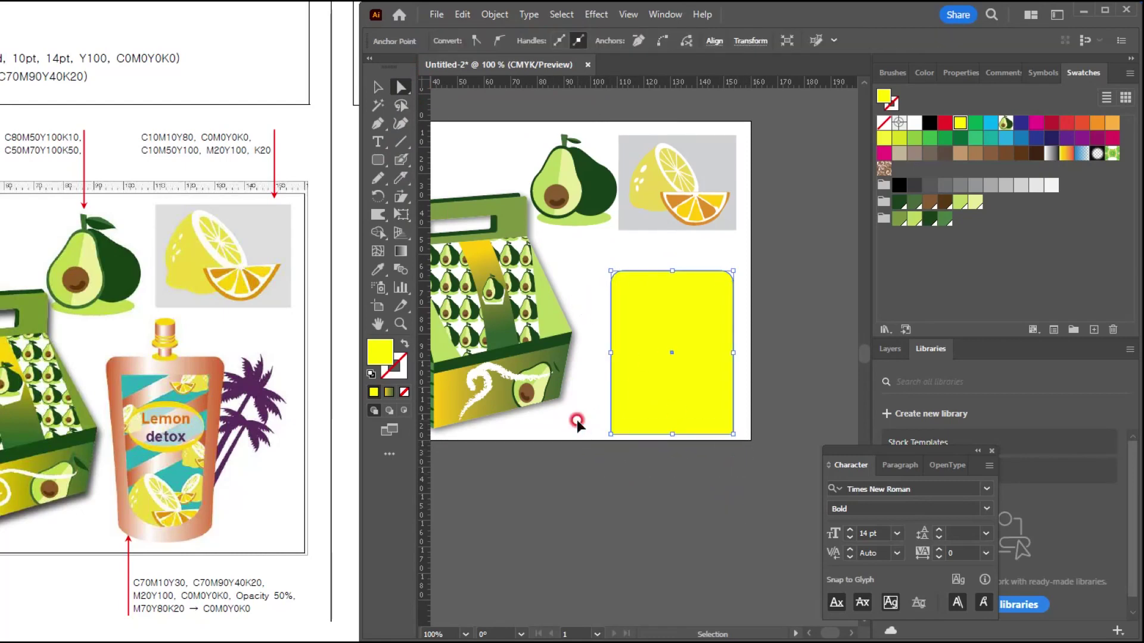
left_click(655, 434)
left_click(641, 477)
scroll(698, 432, "up", 2)
left_click(641, 389)
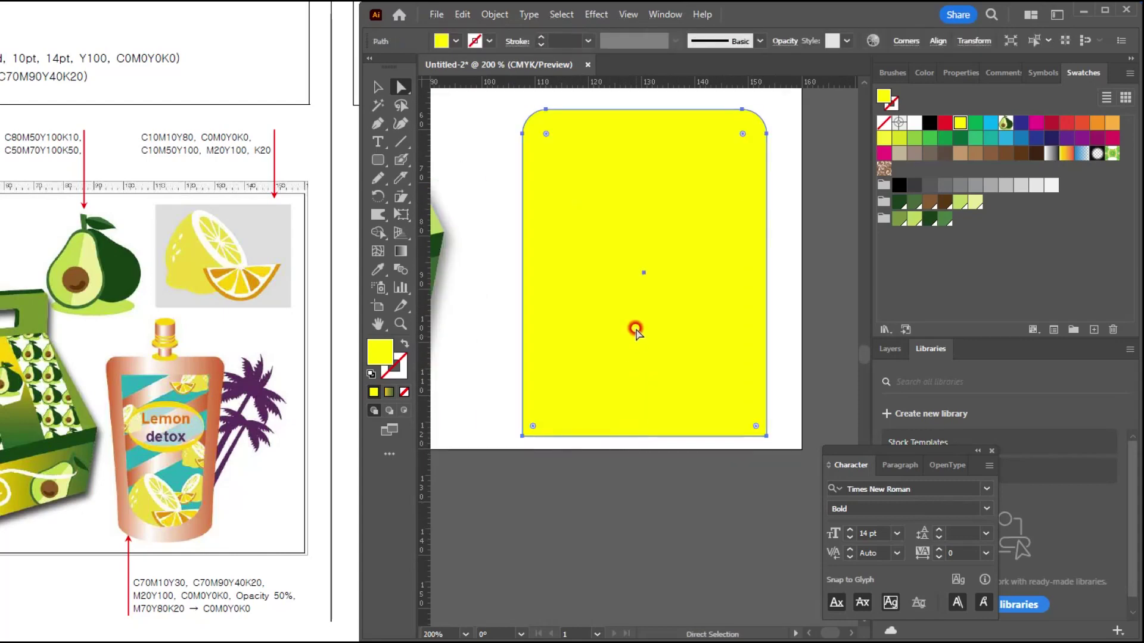
left_click_drag(617, 270, 623, 251)
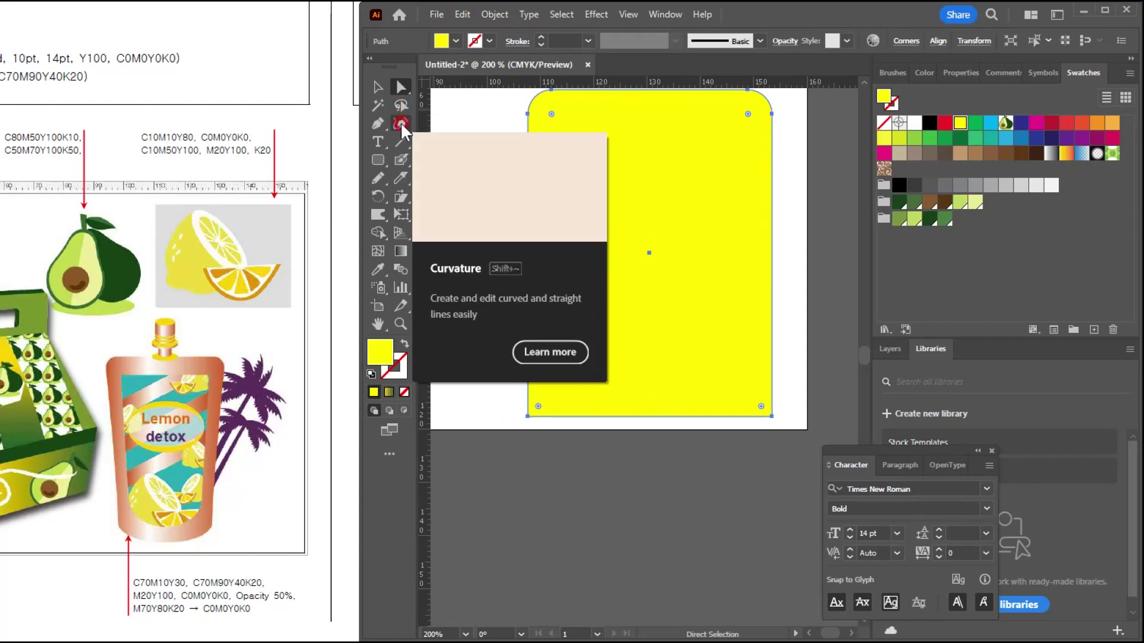
Try to bulge the yellow shape's bottom edge downward with the Curvature tool, and remove the added point.
left_click(401, 123)
left_click_drag(649, 417, 653, 447)
left_click(653, 444)
left_click(630, 503)
left_click(666, 435)
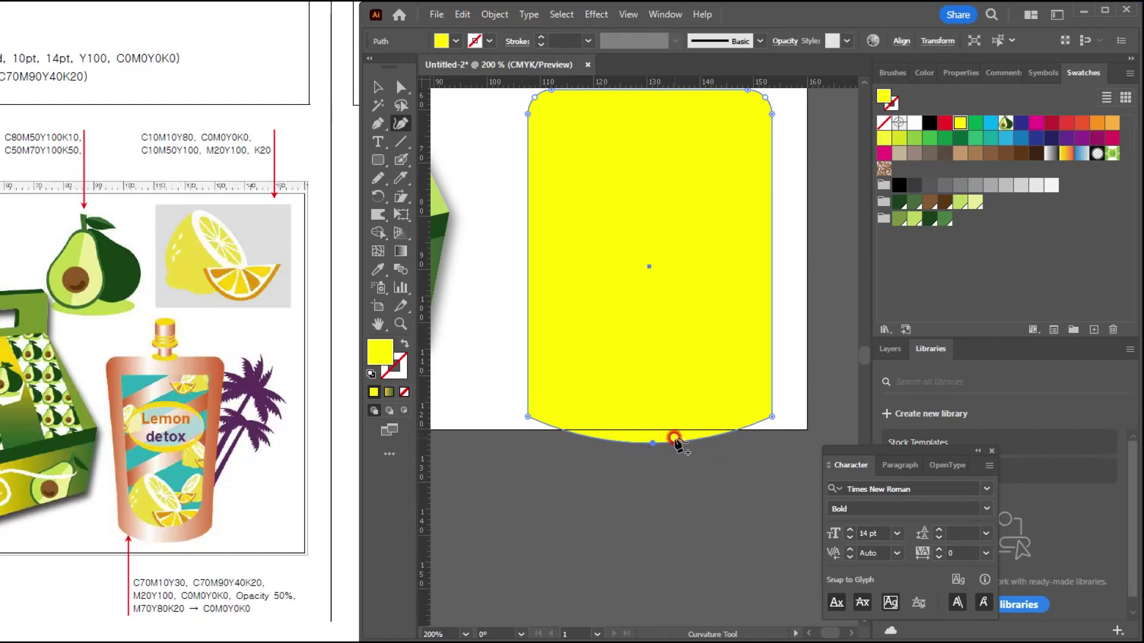
key("Delete")
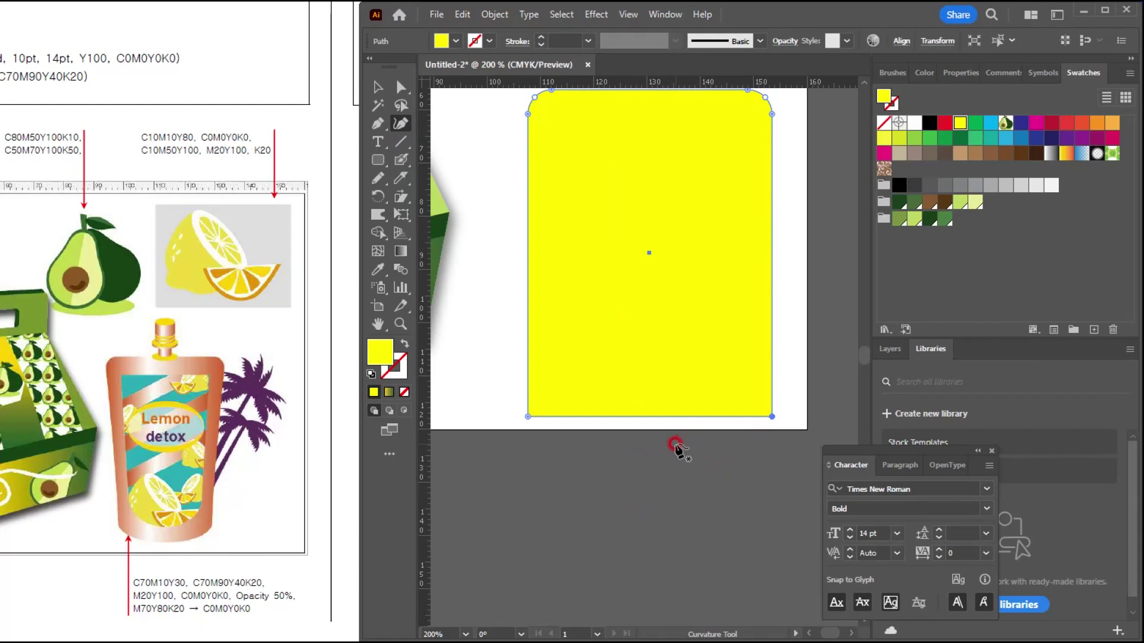
left_click(533, 241)
Draw a flat ellipse as wide as the yellow shape and move it below the artboard.
left_click(379, 159)
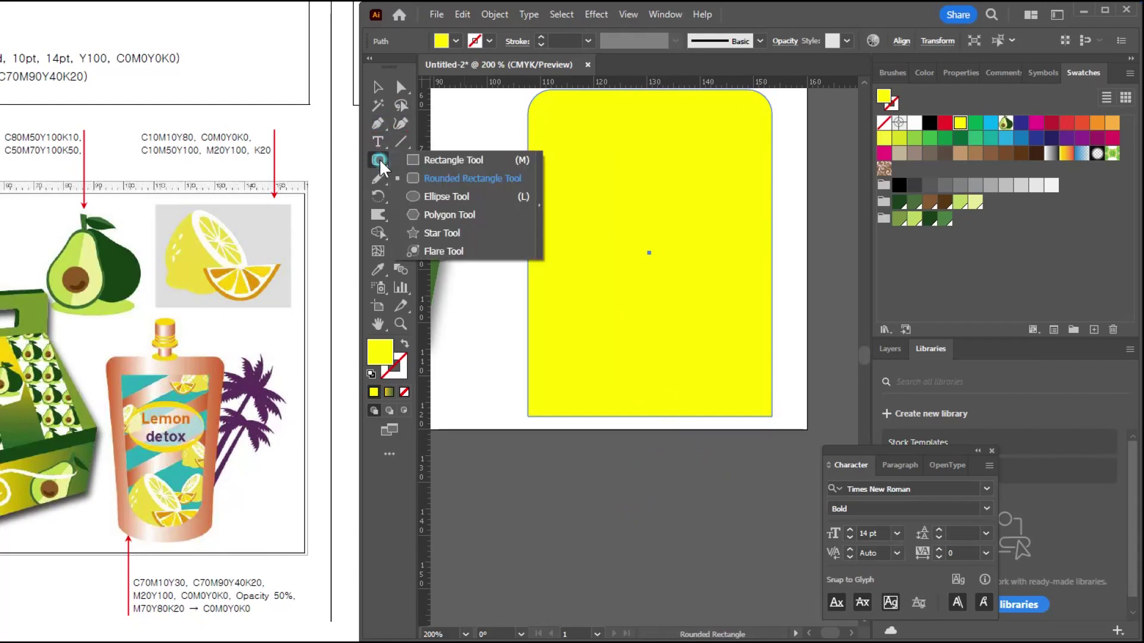
left_click(449, 196)
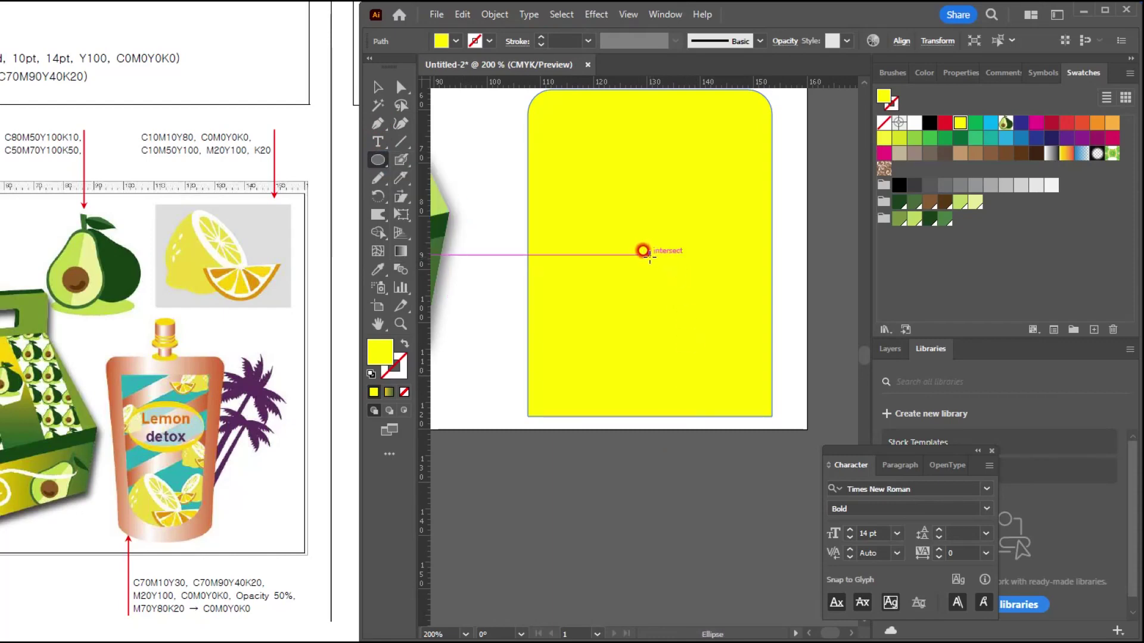
left_click_drag(649, 255, 766, 253)
left_click(377, 87)
left_click_drag(694, 255, 703, 528)
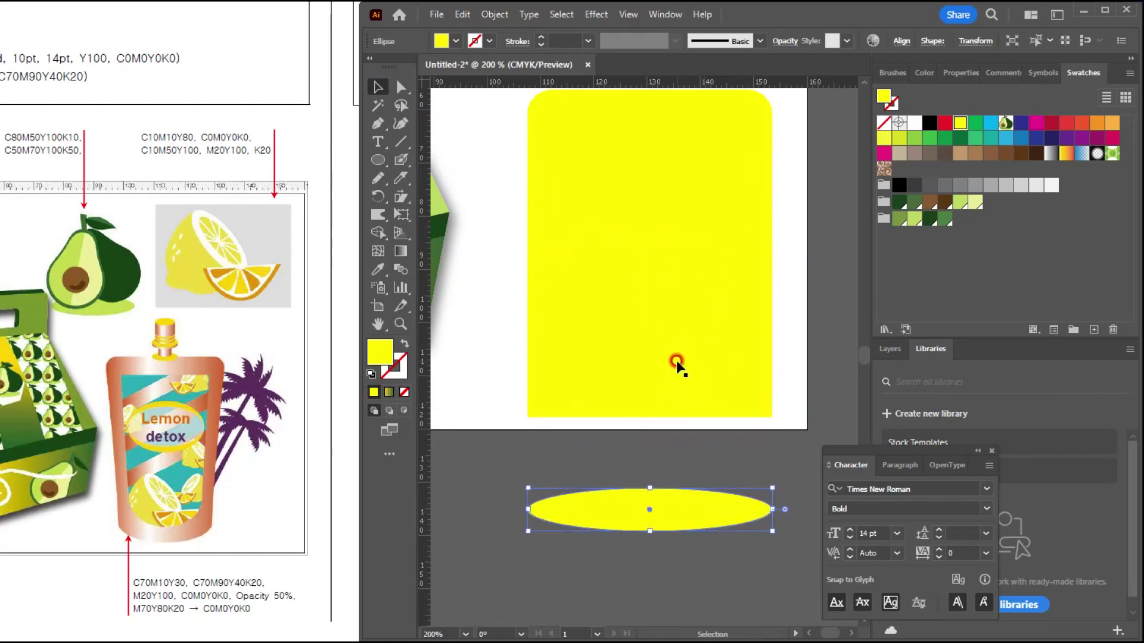
Scale the yellow shape's two bottom anchor points inward so the pouch body tapers downward.
left_click(677, 362)
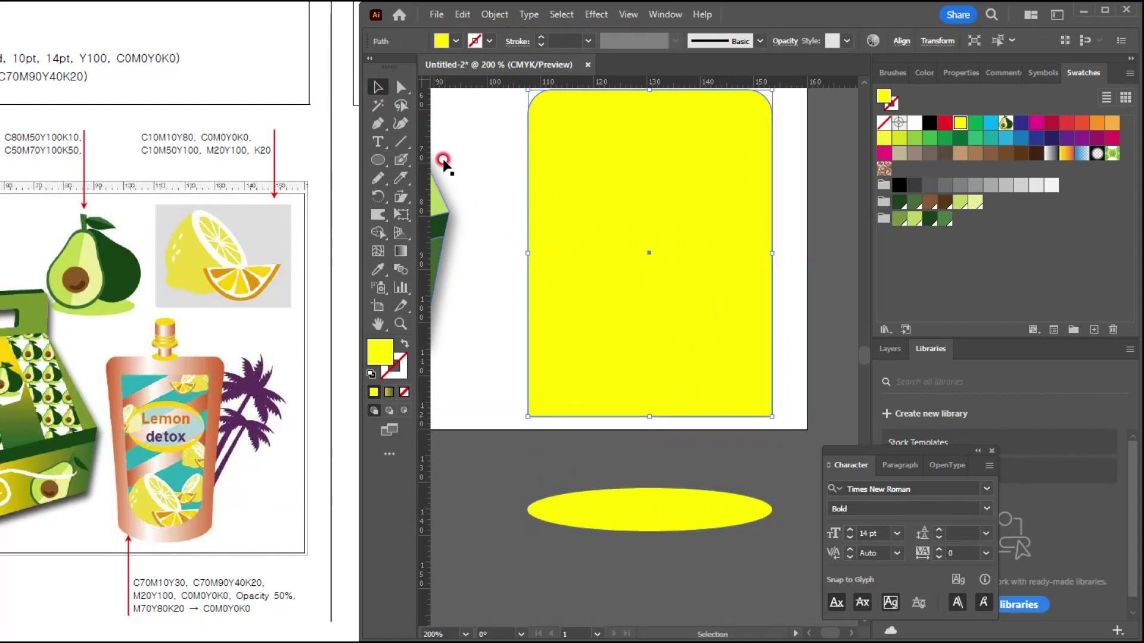
left_click(401, 88)
left_click_drag(481, 373, 804, 442)
left_click(401, 196)
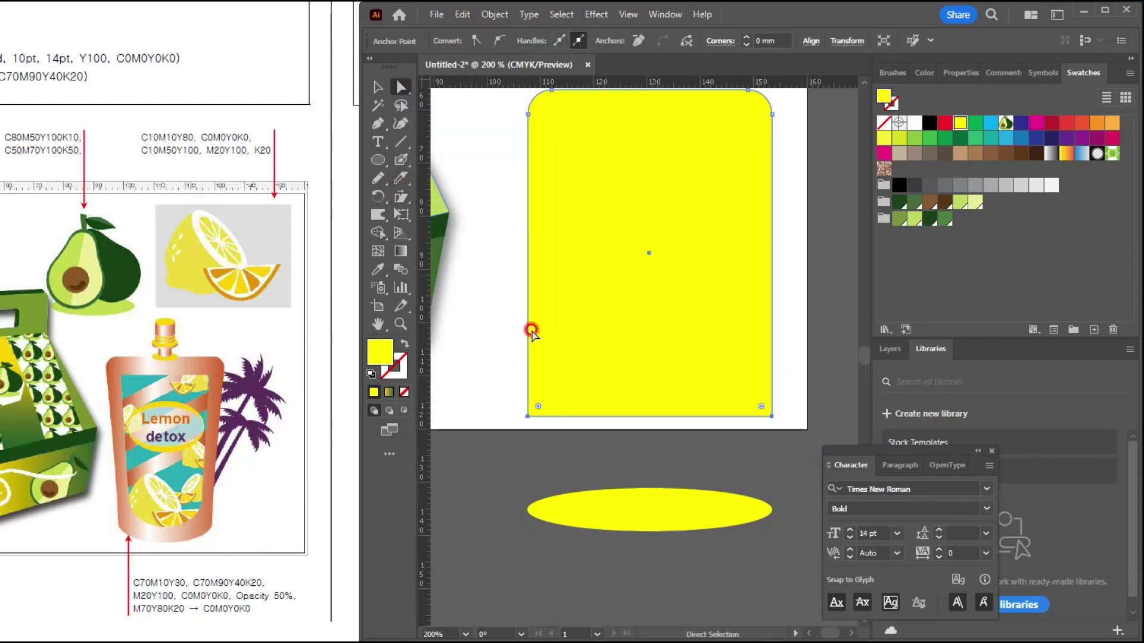
left_click_drag(749, 424, 728, 429)
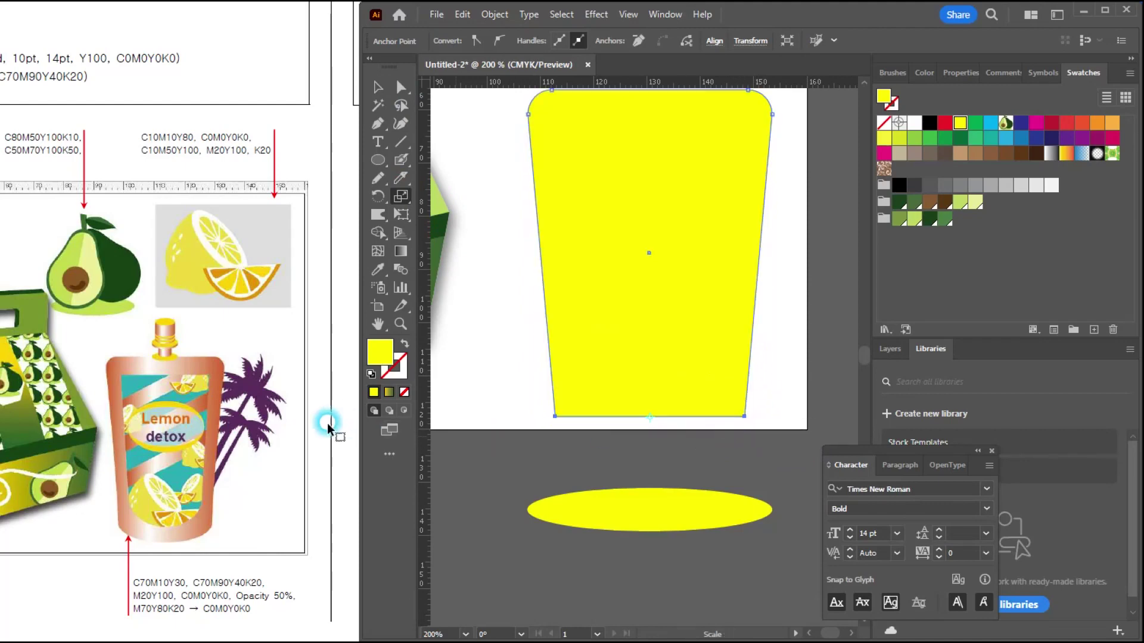
Move the ellipse onto the pouch body's bottom edge and fill it red.
left_click(378, 88)
left_click_drag(661, 503, 667, 411)
left_click(945, 122)
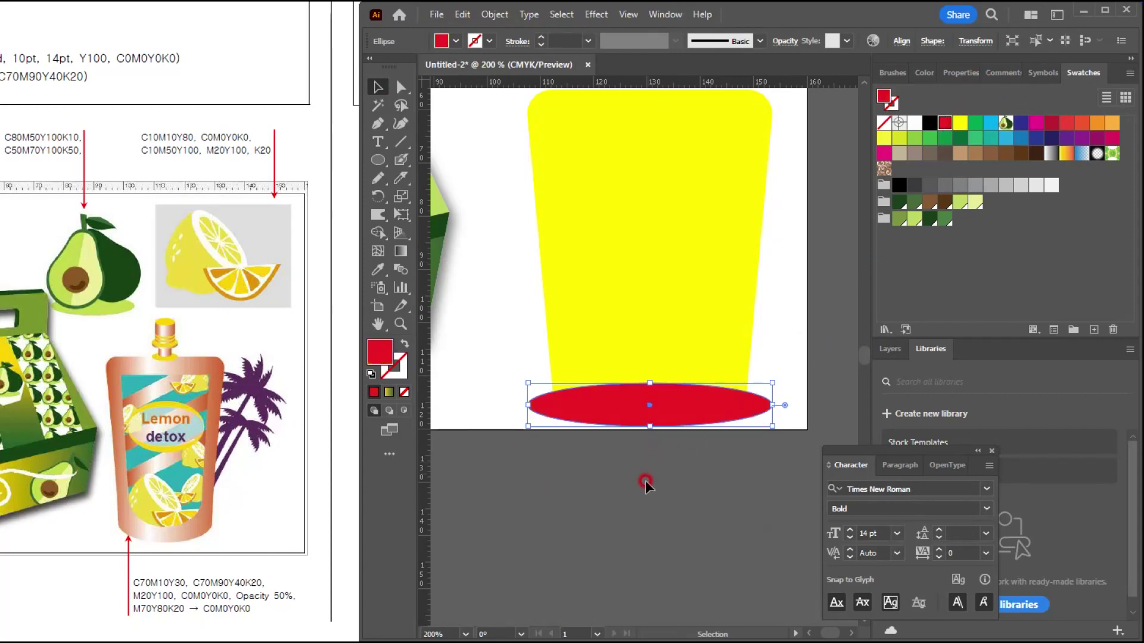
left_click(695, 431)
Narrow the red ellipse to match the pouch body's bottom width and centre it on the bottom edge.
scroll(695, 431, "up", 1, "alt")
scroll(695, 432, "up", 1, "alt")
left_click(698, 395)
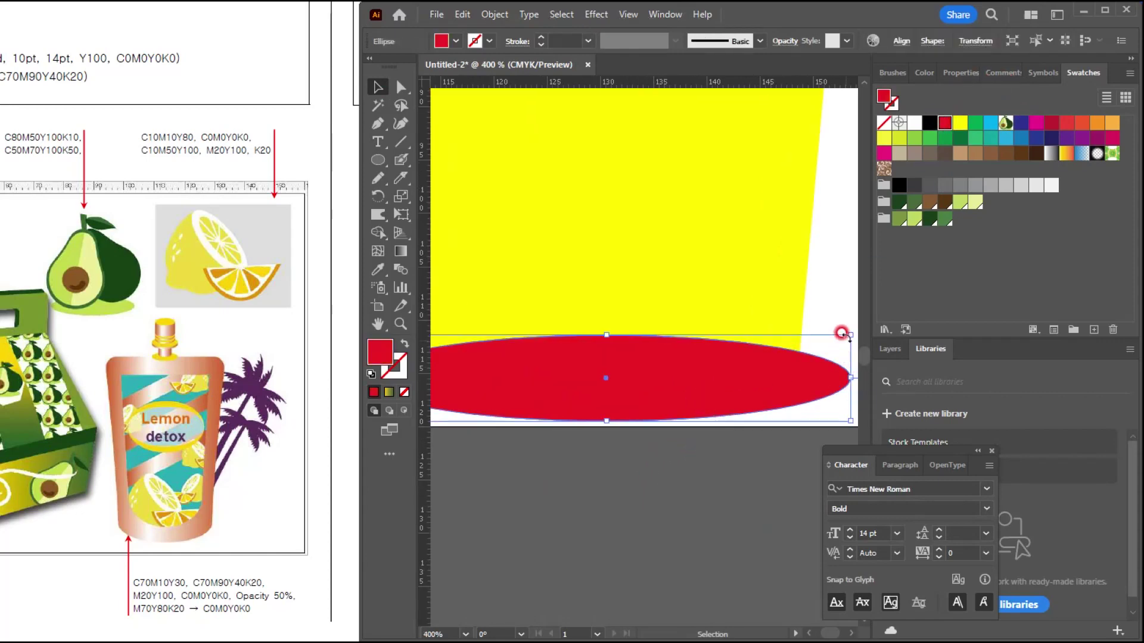
left_click_drag(851, 380, 793, 395)
left_click_drag(697, 438, 696, 406)
left_click_drag(791, 403, 800, 402)
left_click(822, 347)
scroll(793, 425, "up", 4)
left_click(806, 325)
mouse_move(810, 323)
left_mouse_down()
mouse_move(773, 325)
mouse_move(791, 322)
left_mouse_up()
left_click(695, 472)
scroll(697, 474, "down", 6)
Unite the yellow pouch body and the red ellipse into one shape with Pathfinder.
left_click_drag(672, 506, 581, 269)
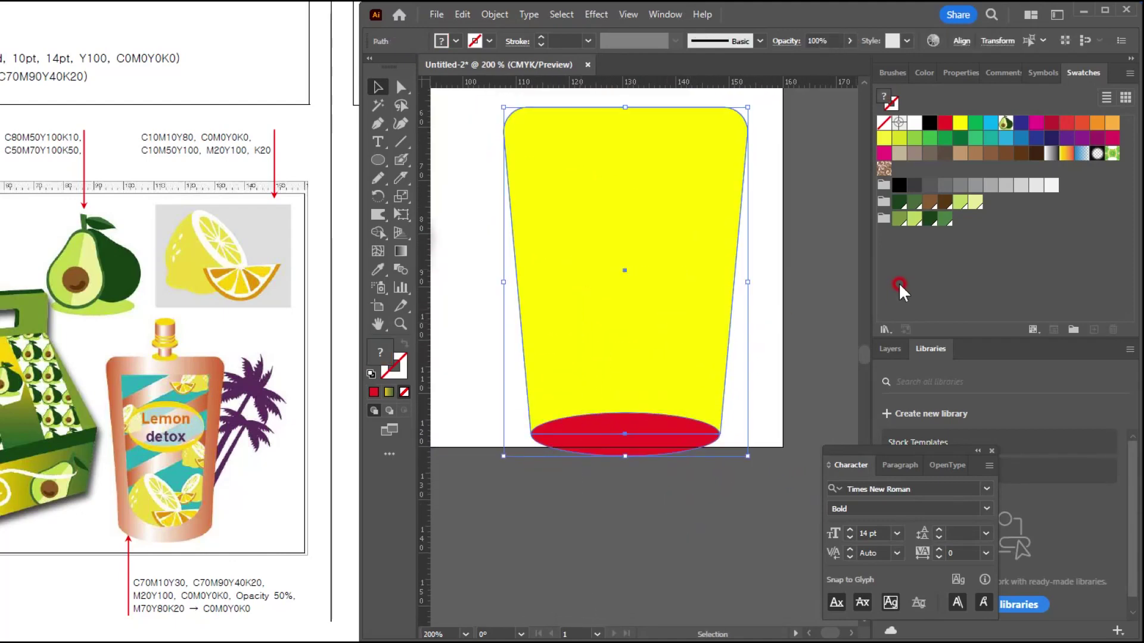
key("ctrl+shift+F9")
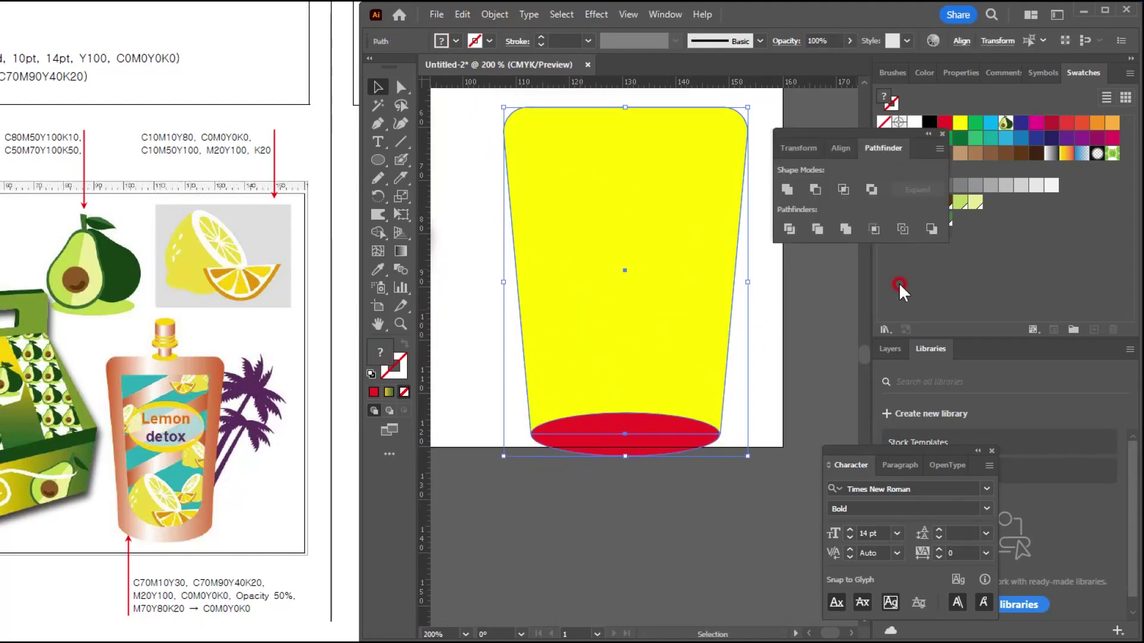
left_click(788, 189)
scroll(659, 326, "down", 2)
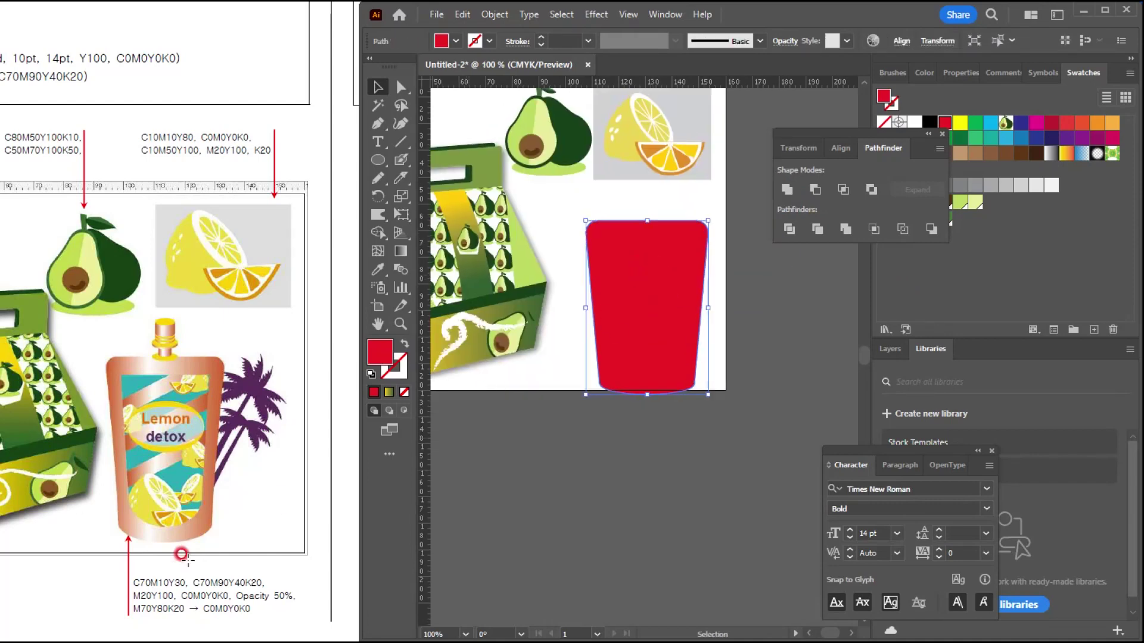
Apply a linear gradient to the pouch body and set its starting stop to M70 Y80 K20.
left_click(378, 270)
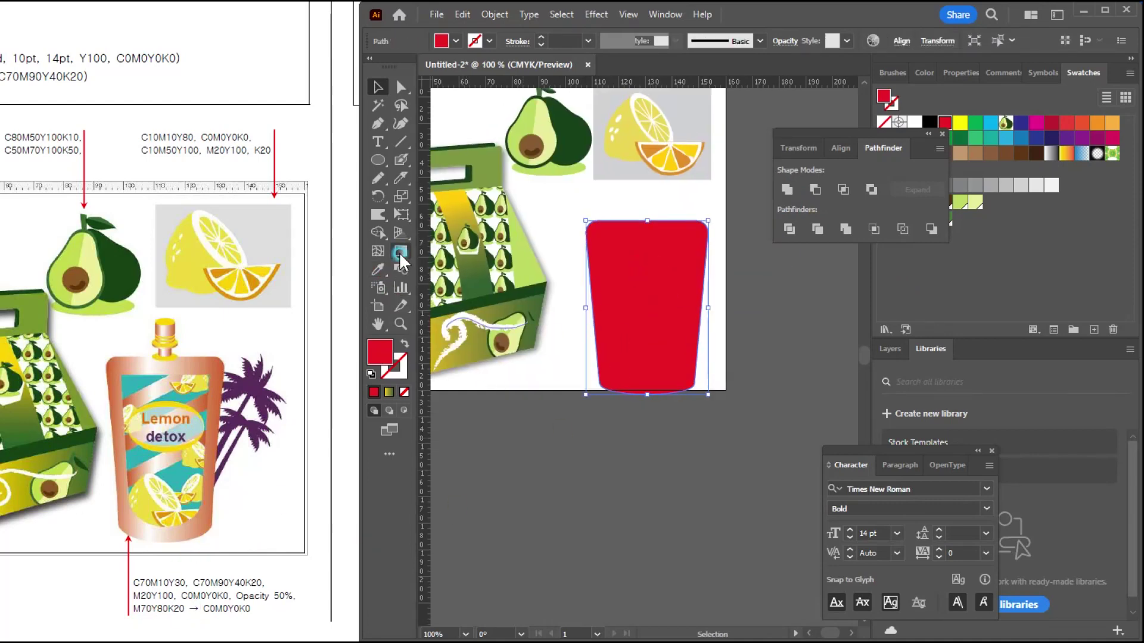
left_click(399, 252)
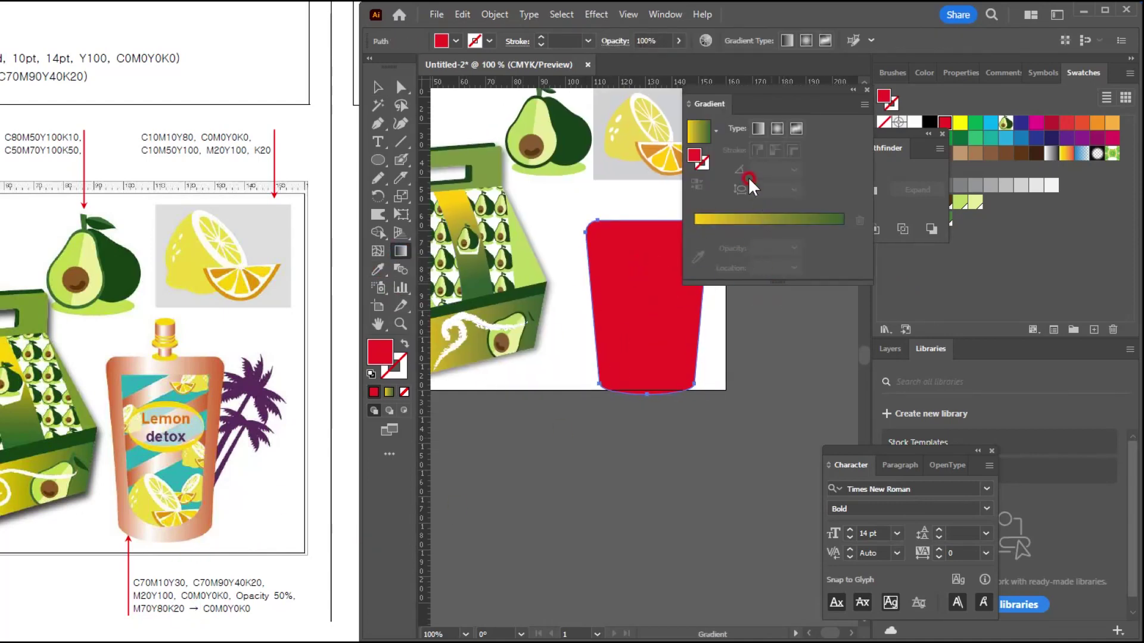
left_click(759, 128)
left_click(694, 229)
double_click(695, 228)
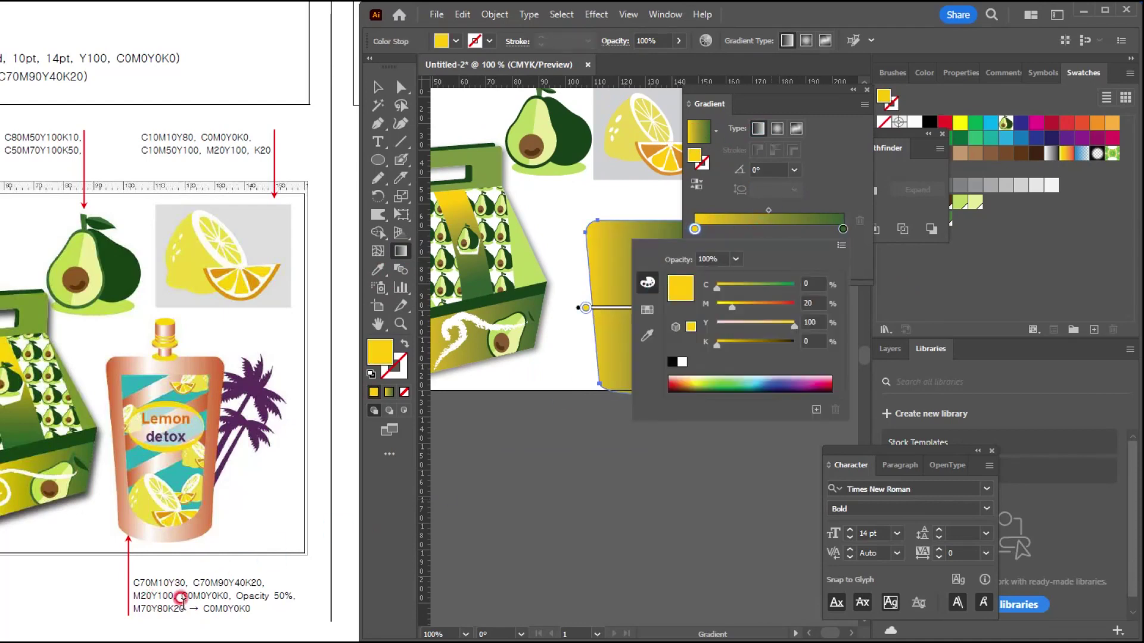
left_click(816, 295)
type("70")
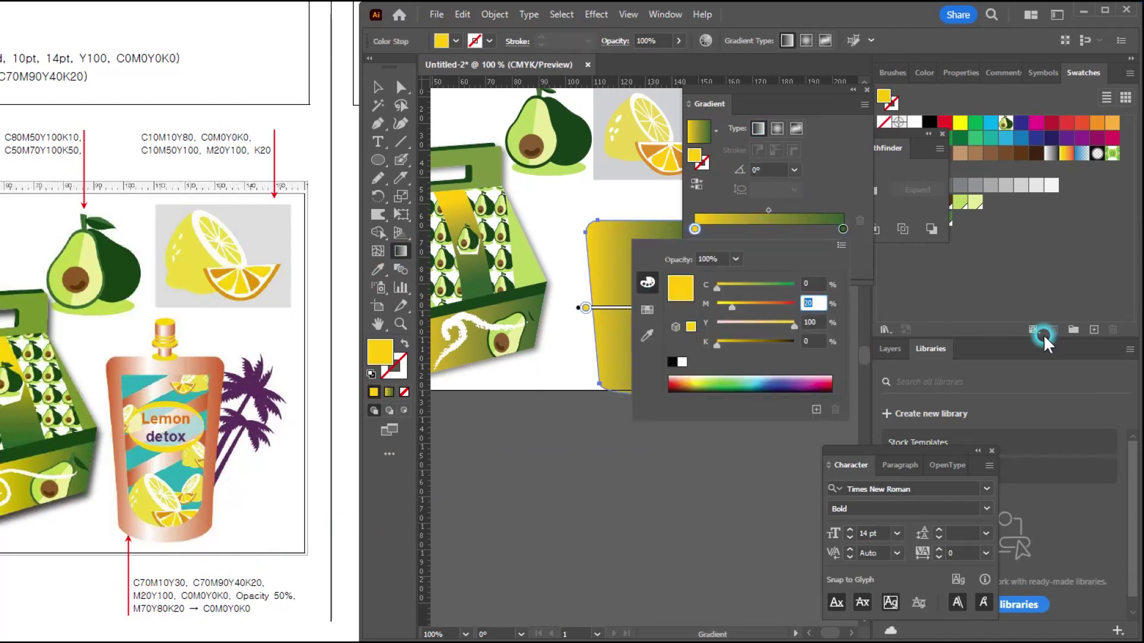
key("Tab")
type("80")
key("Tab")
type("20")
key("Return")
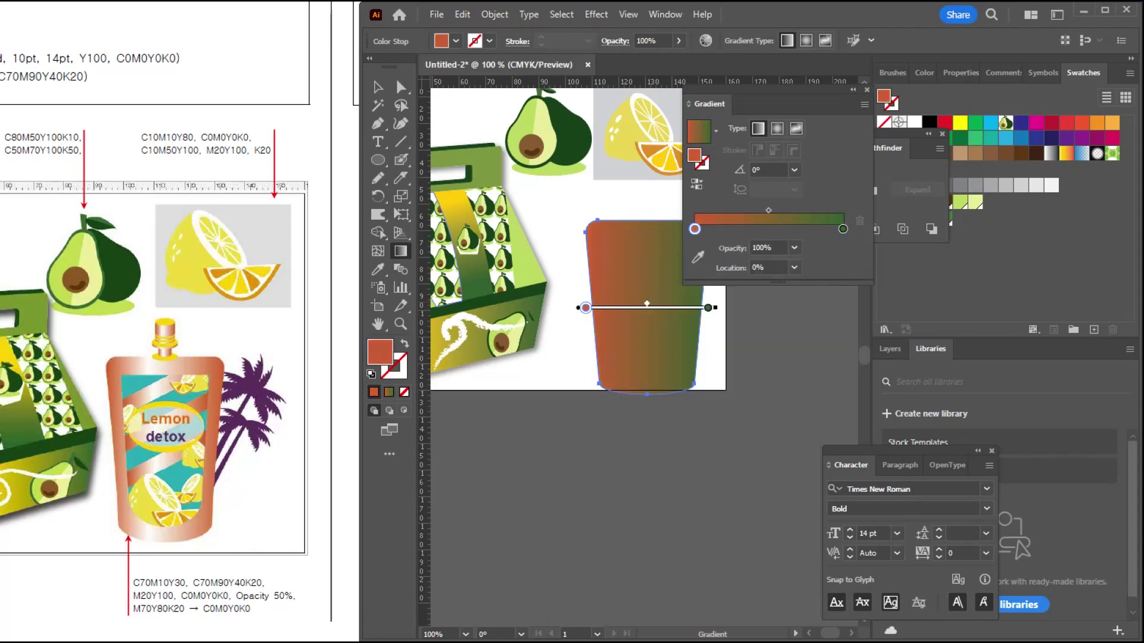
Make the pouch gradient's end stop white and move it to about the 31% location.
double_click(842, 229)
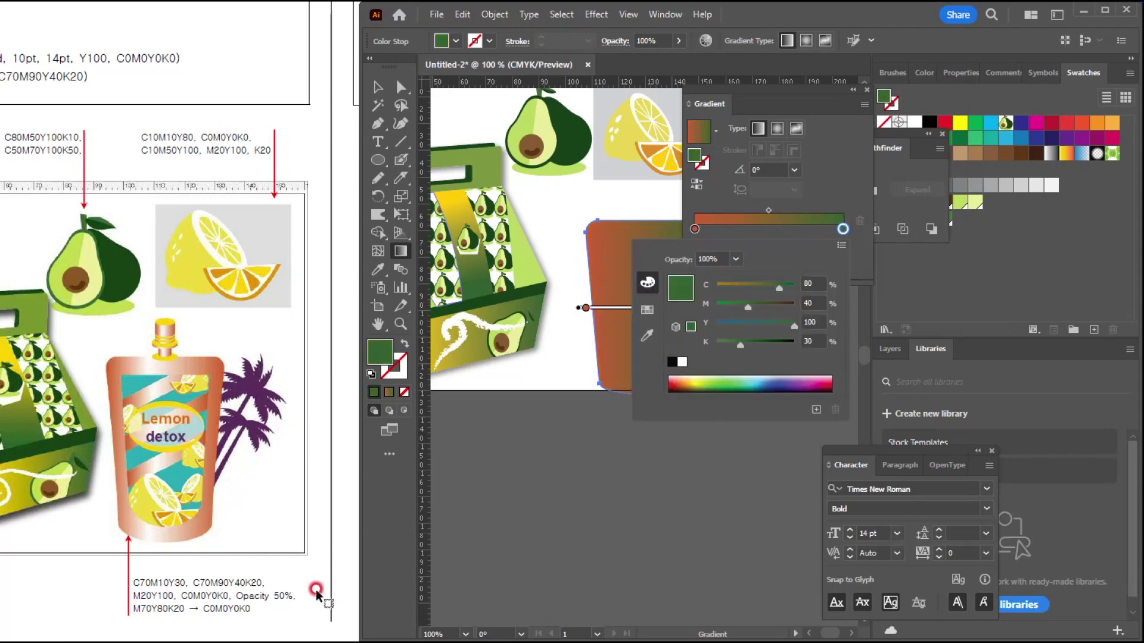
left_click(680, 361)
left_click(331, 71)
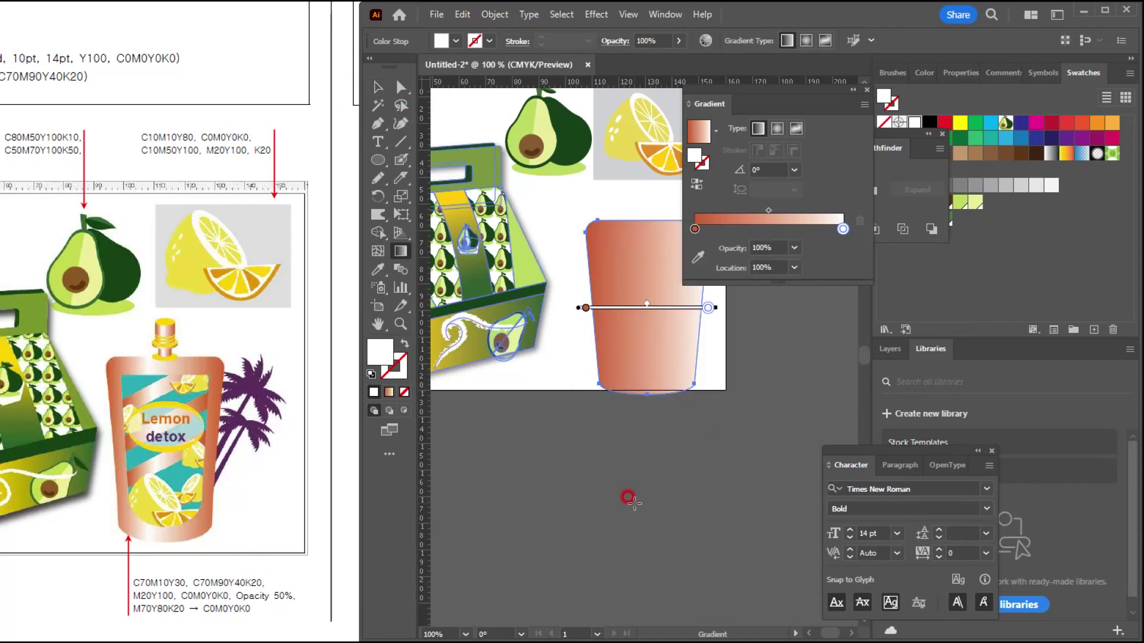
key("ctrl")
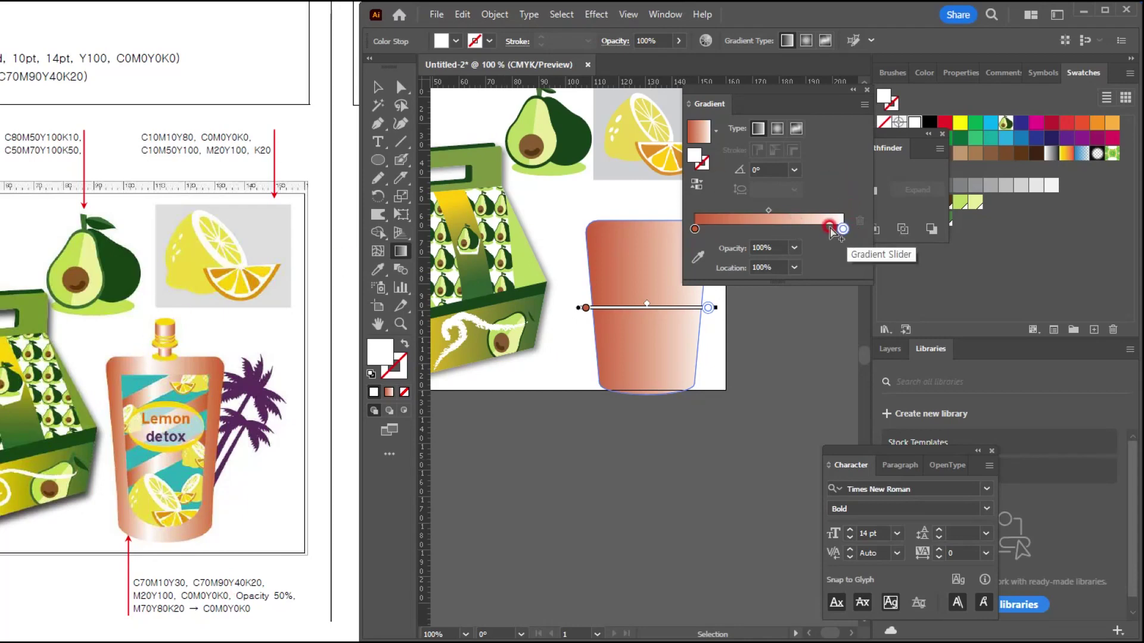
left_click_drag(842, 231, 745, 231)
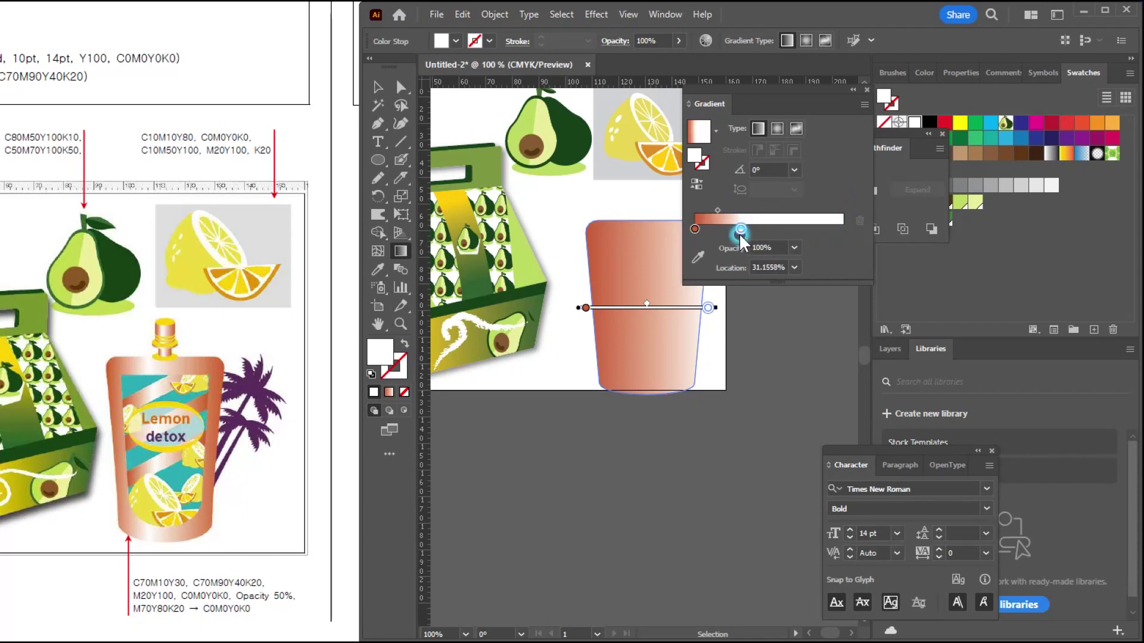
Add a gradient stop at the 100% location and colour it M70 Y80 K20.
left_click(818, 231)
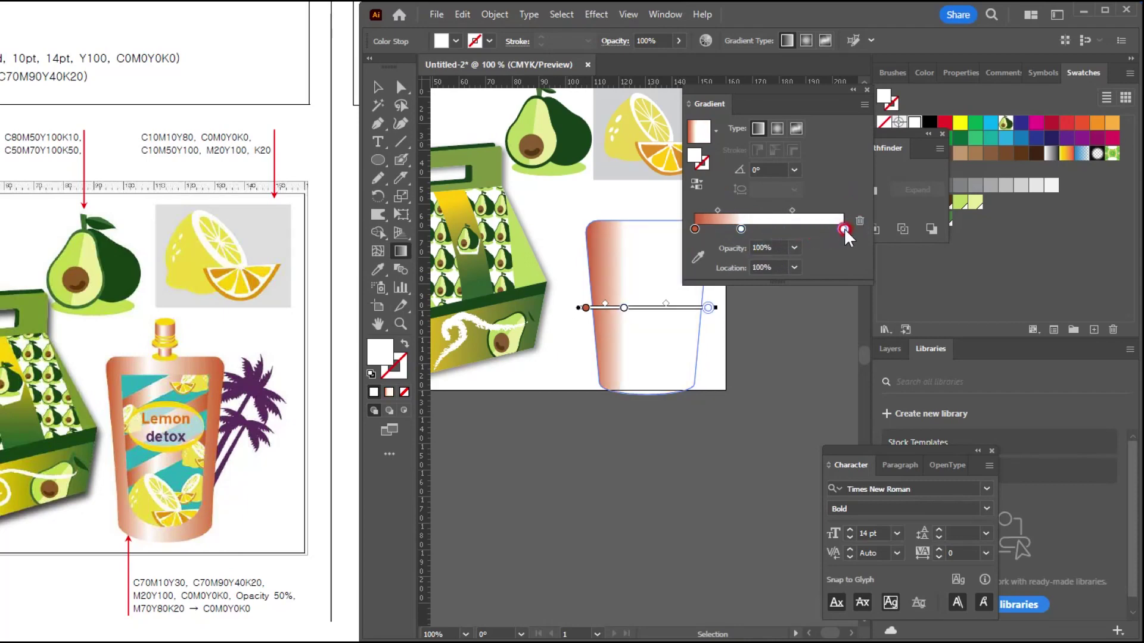
double_click(844, 229)
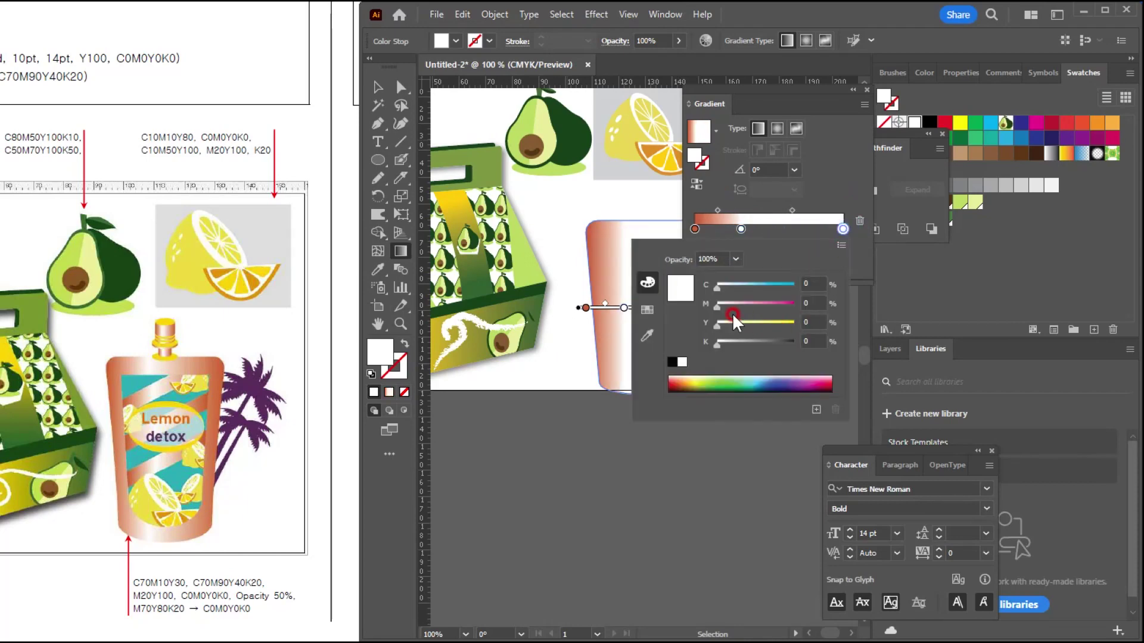
left_click(761, 296)
type("70")
key("Tab")
type("80")
key("Tab")
type("20")
key("Return")
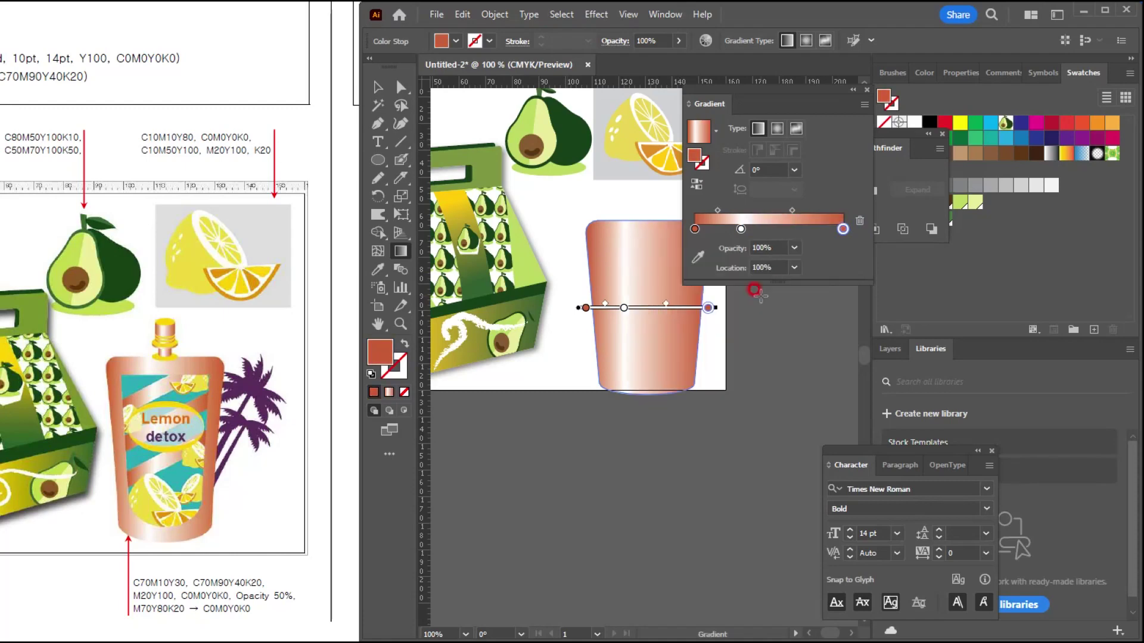
Shift the white gradient stop to about the 38% location along the pouch body.
left_click(660, 303)
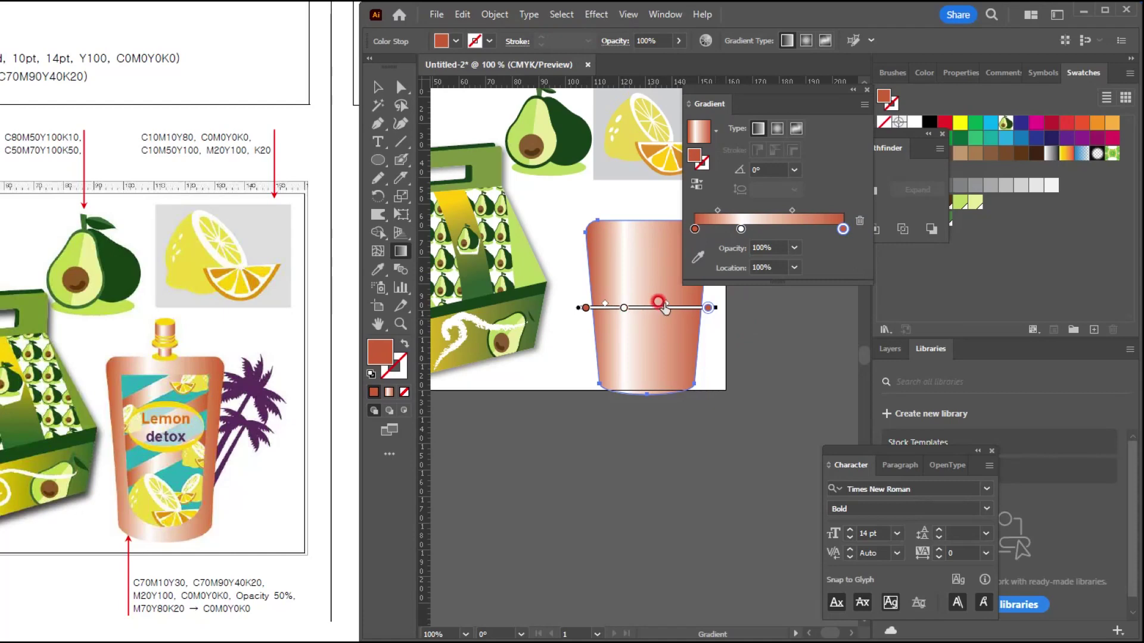
mouse_move(667, 308)
left_mouse_down()
mouse_move(593, 307)
mouse_move(603, 307)
left_mouse_up()
left_click(630, 307)
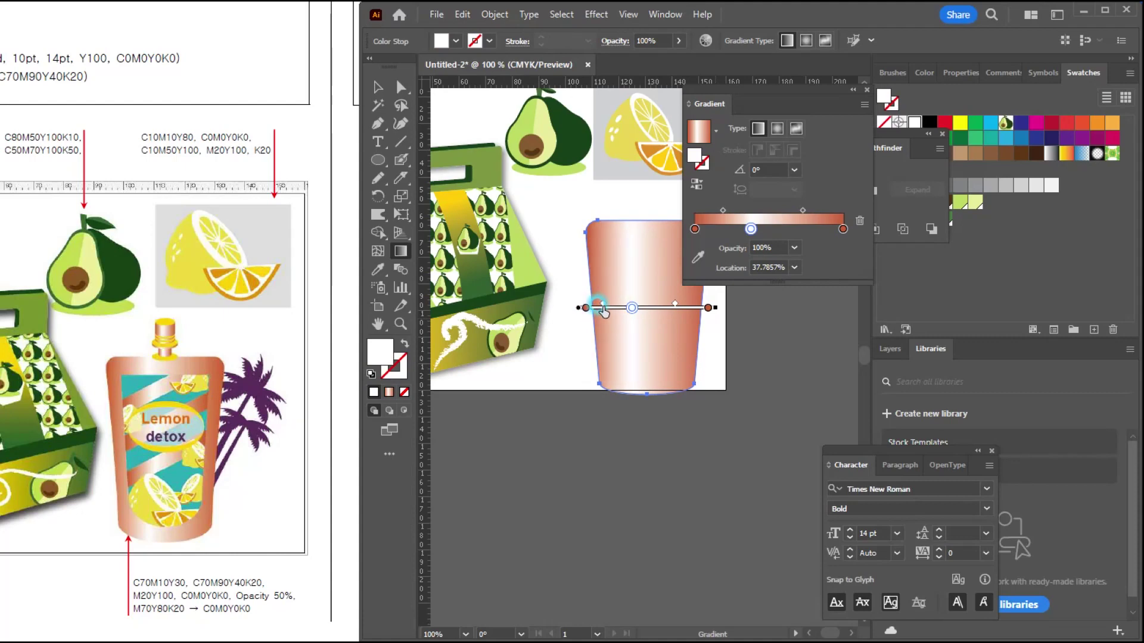
left_click(862, 100)
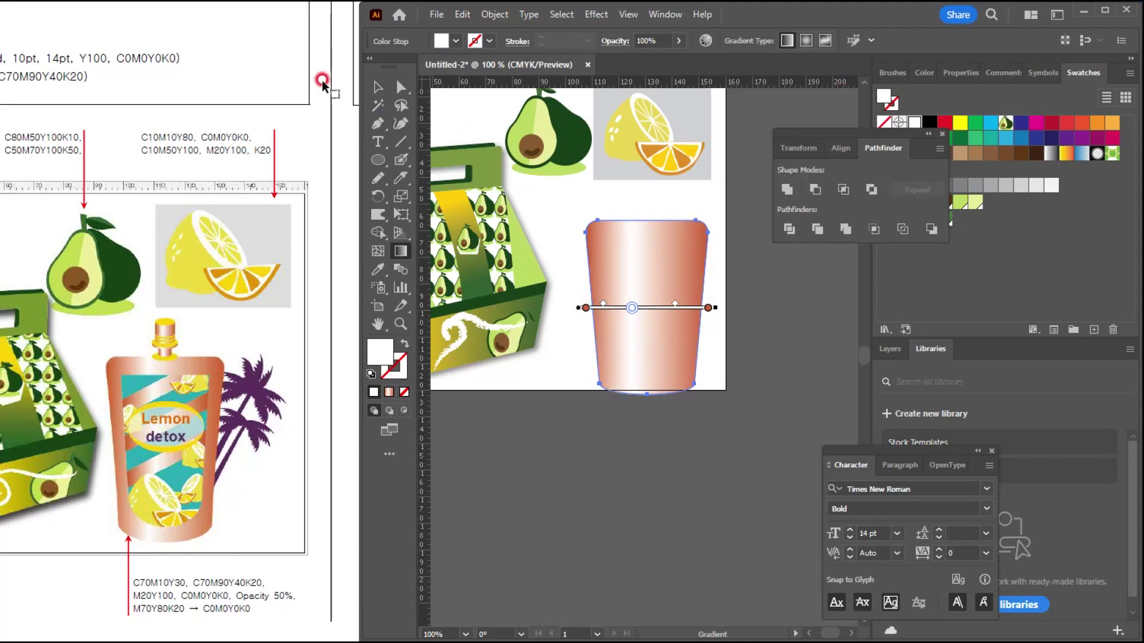
Scale the pouch body down proportionally to about 33 mm wide and 50 mm high.
left_click(378, 88)
left_click_drag(708, 394, 682, 370)
left_click(595, 386)
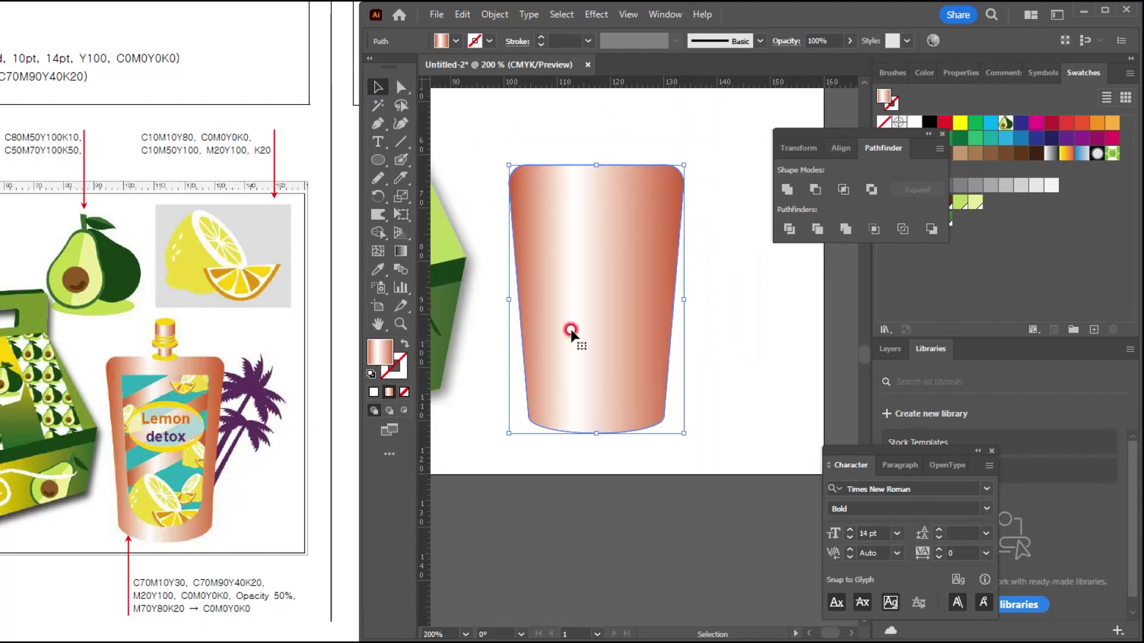
Create an inner copy of the pouch body outline using Offset Path with a -4 mm offset.
key("ctrl+minus")
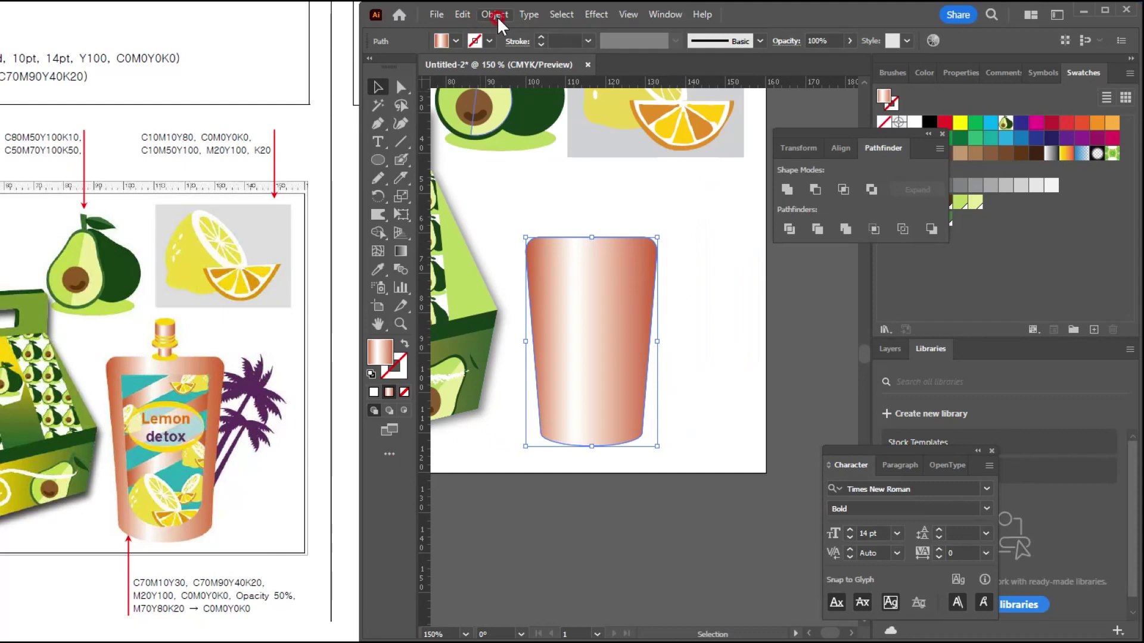
left_click(497, 16)
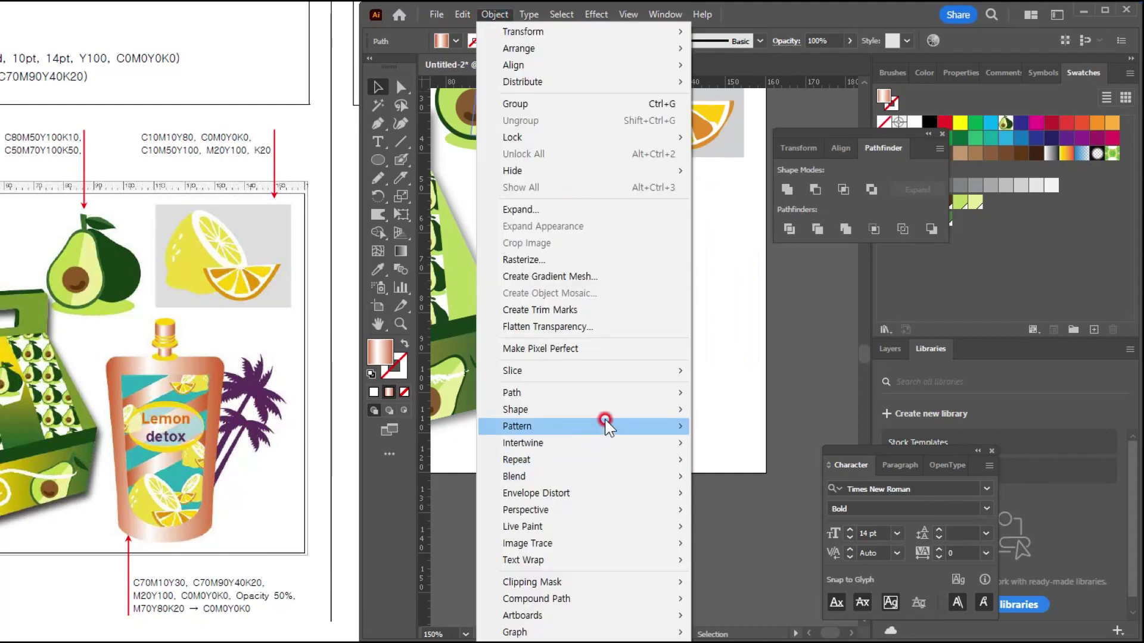
mouse_move(616, 392)
left_click(760, 429)
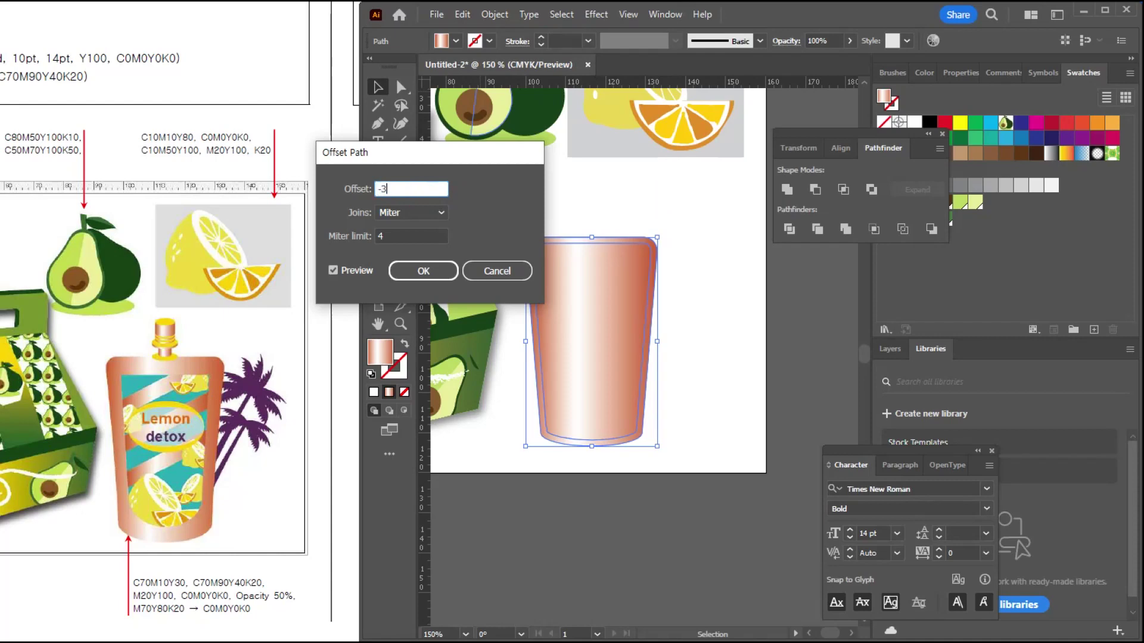
type("-3")
left_click(364, 270)
left_click(364, 269)
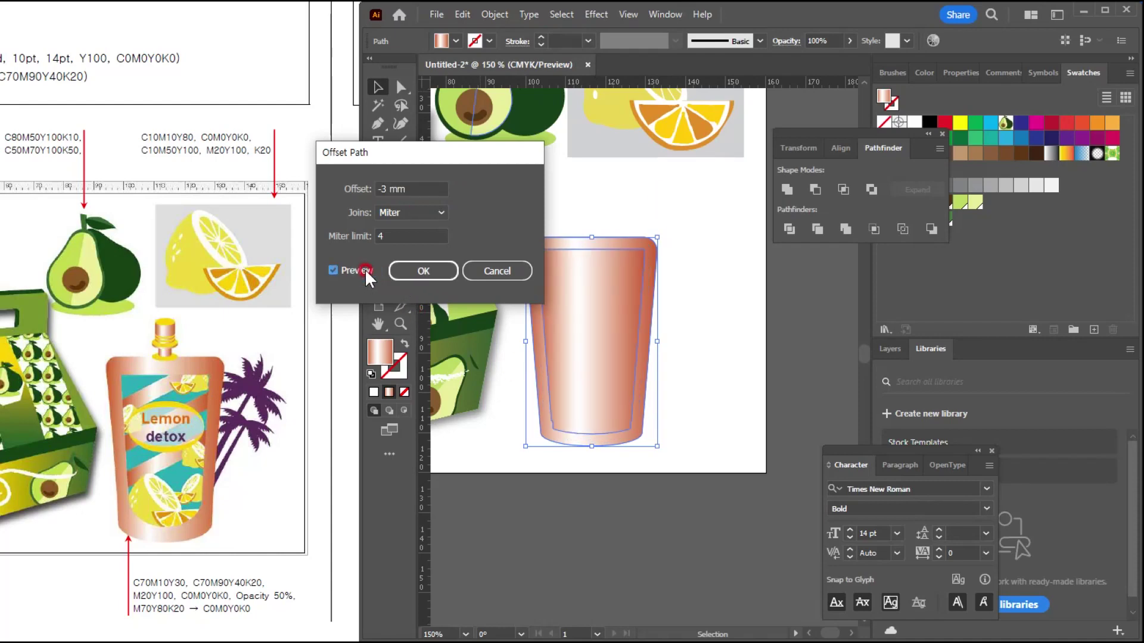
left_click(428, 183)
left_click_drag(439, 153, 360, 109)
left_click(283, 137)
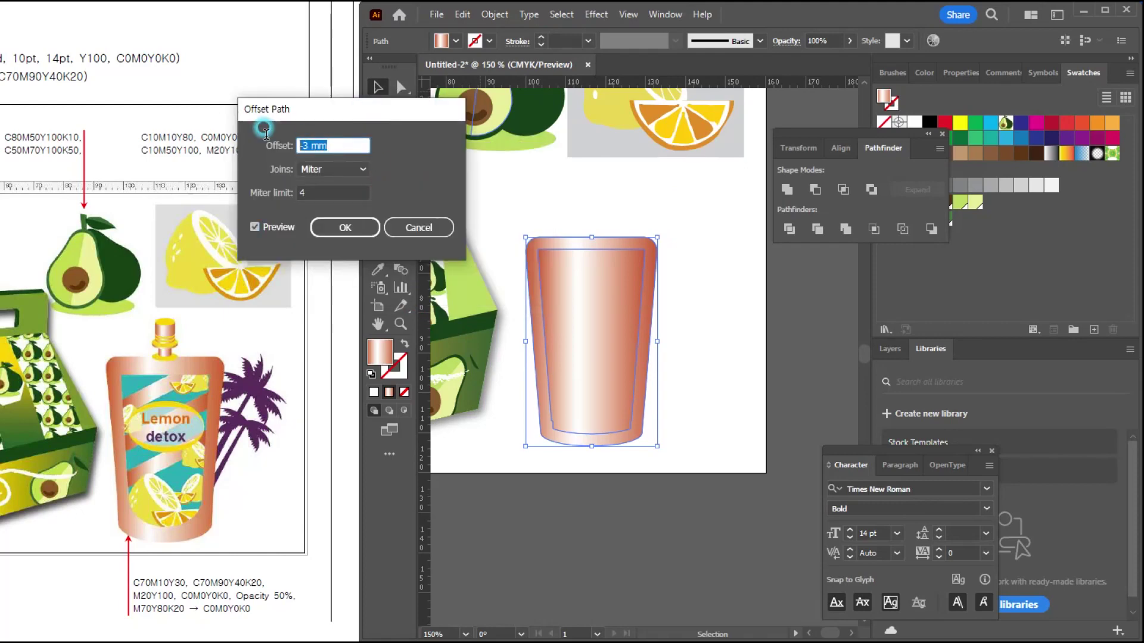
type("-4")
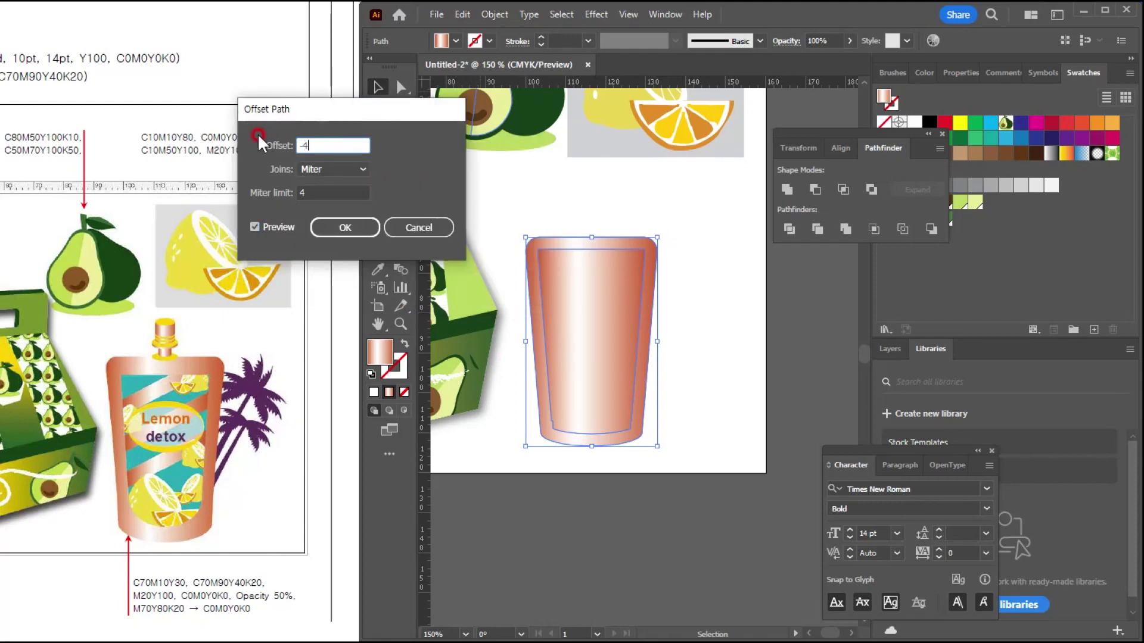
left_click(273, 227)
left_click(352, 227)
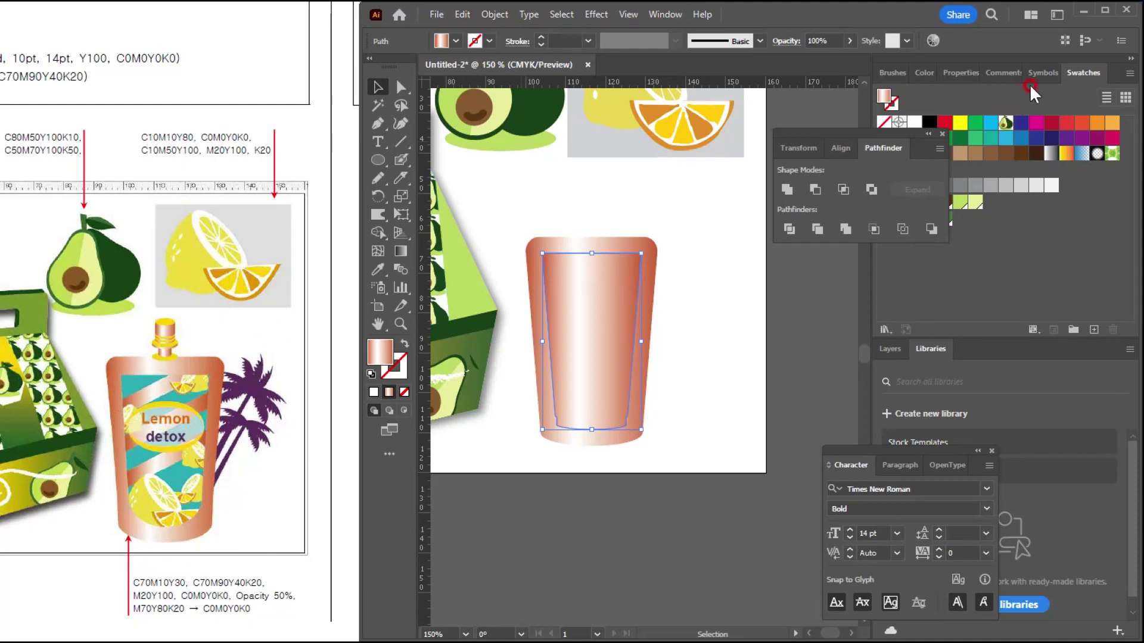
left_click(920, 73)
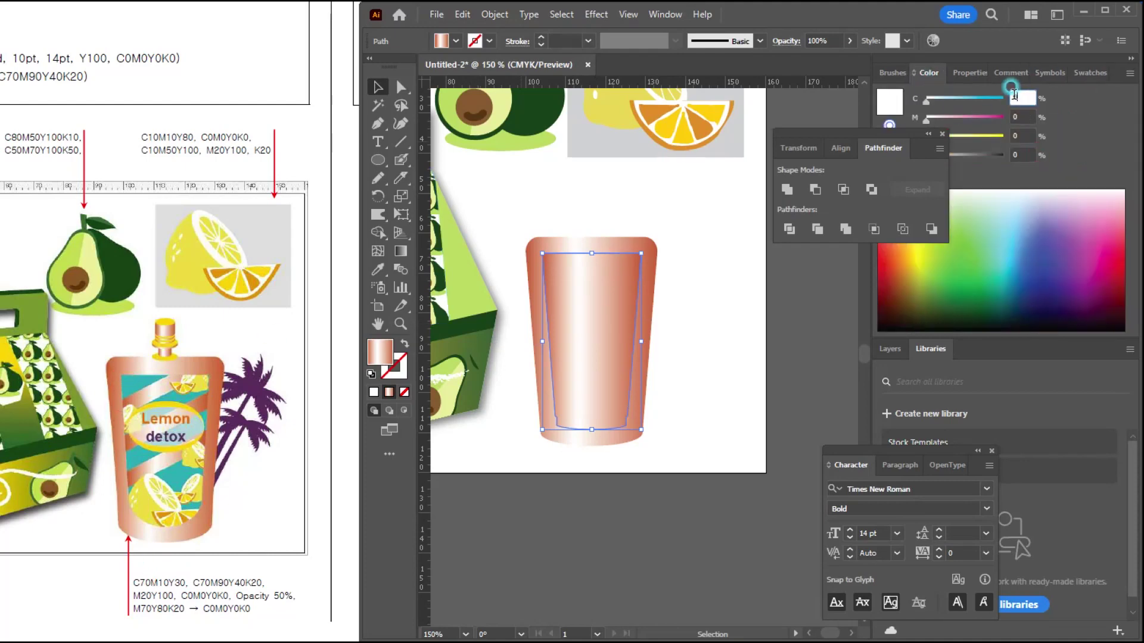
type("70")
key("Tab")
type("10")
key("Tab")
type("30")
key("Return")
key("ctrl+z")
left_click(376, 86)
key("ctrl+z")
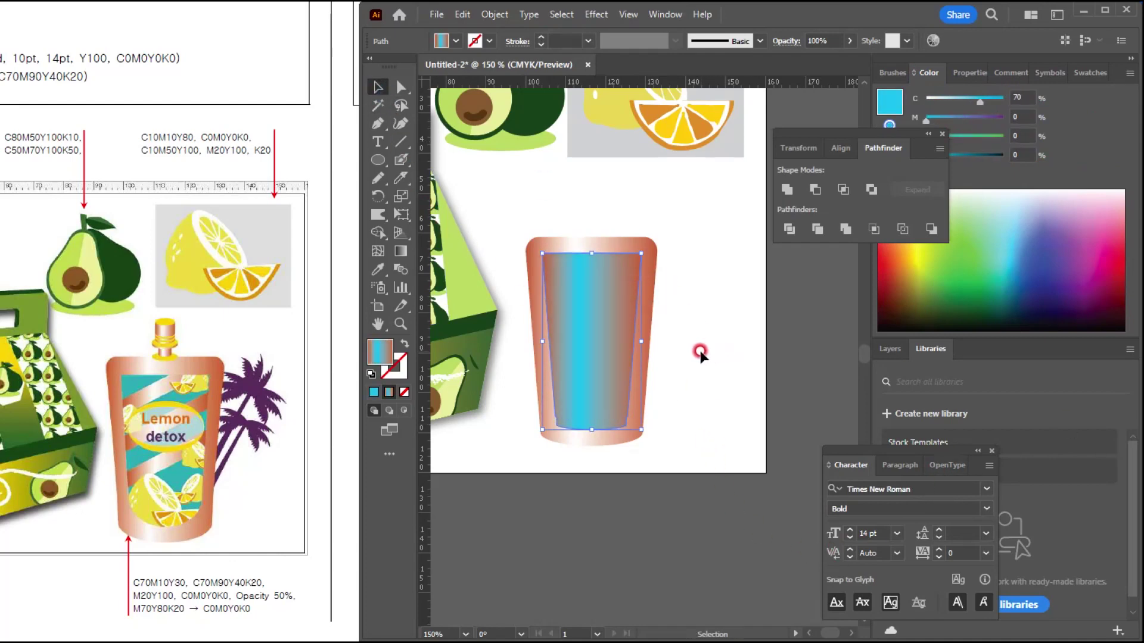
key("shift+Tab")
type("0")
key("Return")
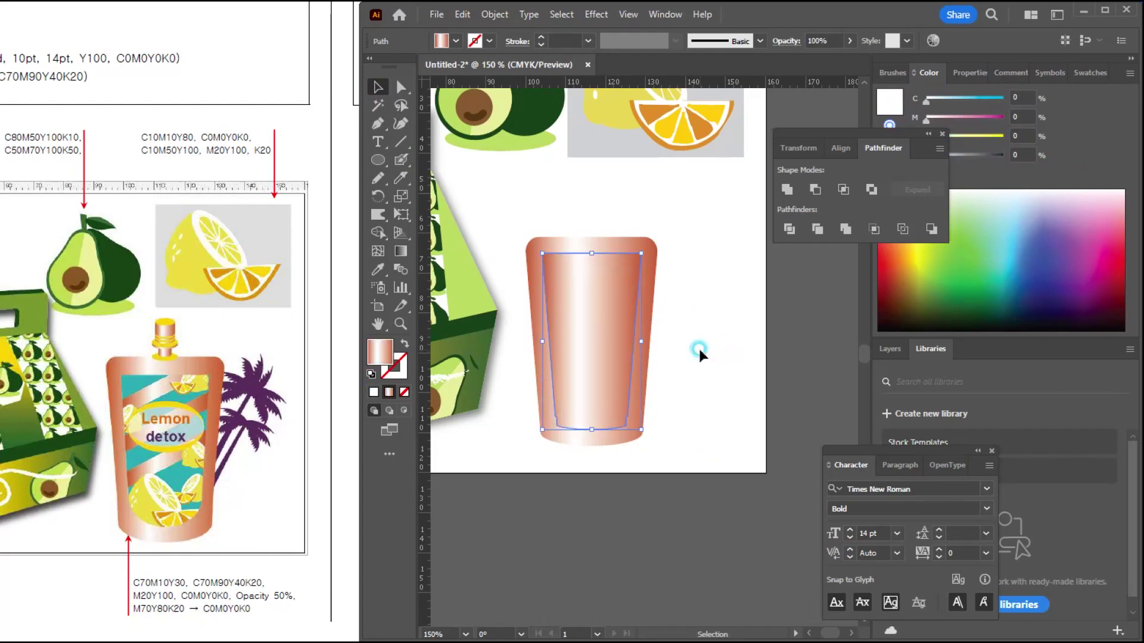
Give the inner offset shape a solid fill of C70 M10 Y30.
left_click(373, 392)
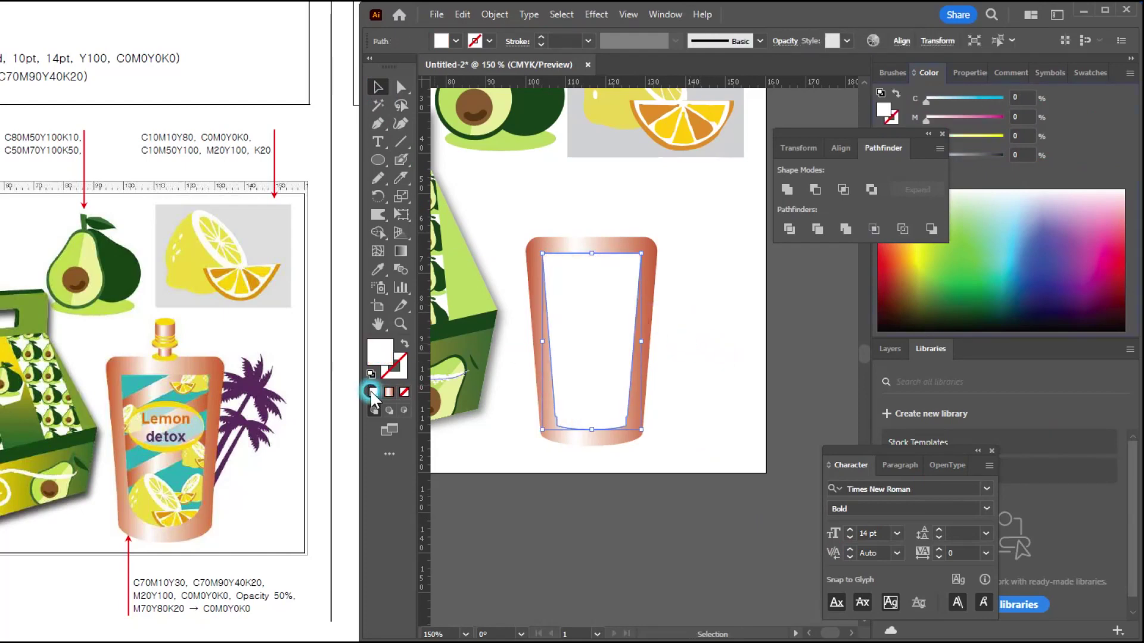
left_click(1032, 94)
left_click(1048, 144)
left_click(1025, 97)
type("70")
key("Tab")
type("10")
key("Tab")
type("30")
key("Tab")
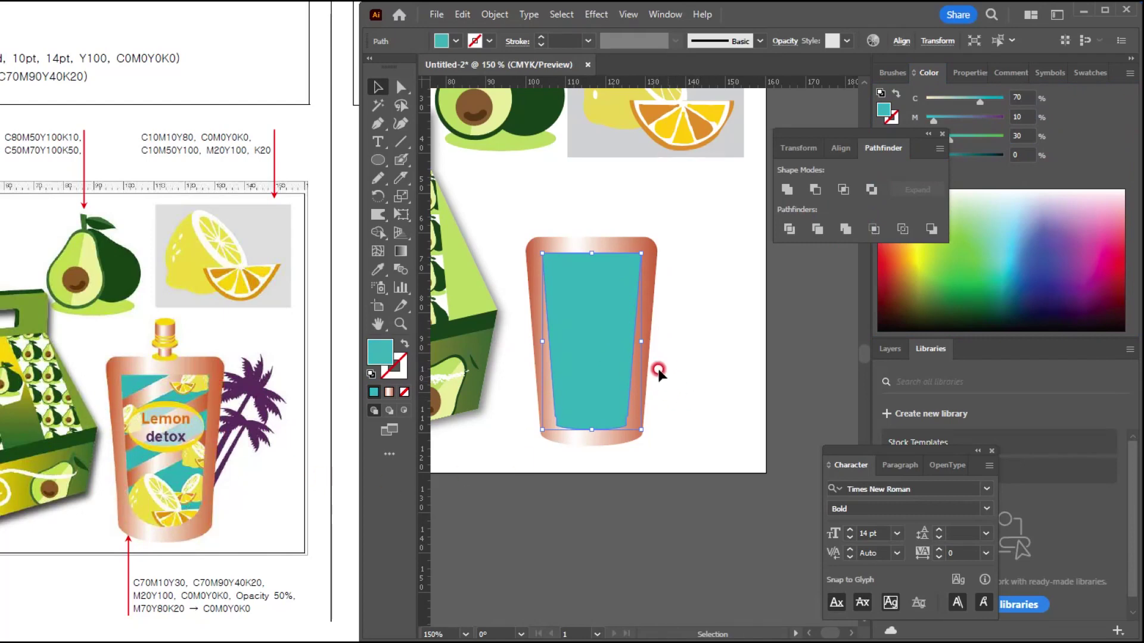
Place a duplicate of the teal inner shape on the empty canvas beside the artboard.
key("ctrl+minus")
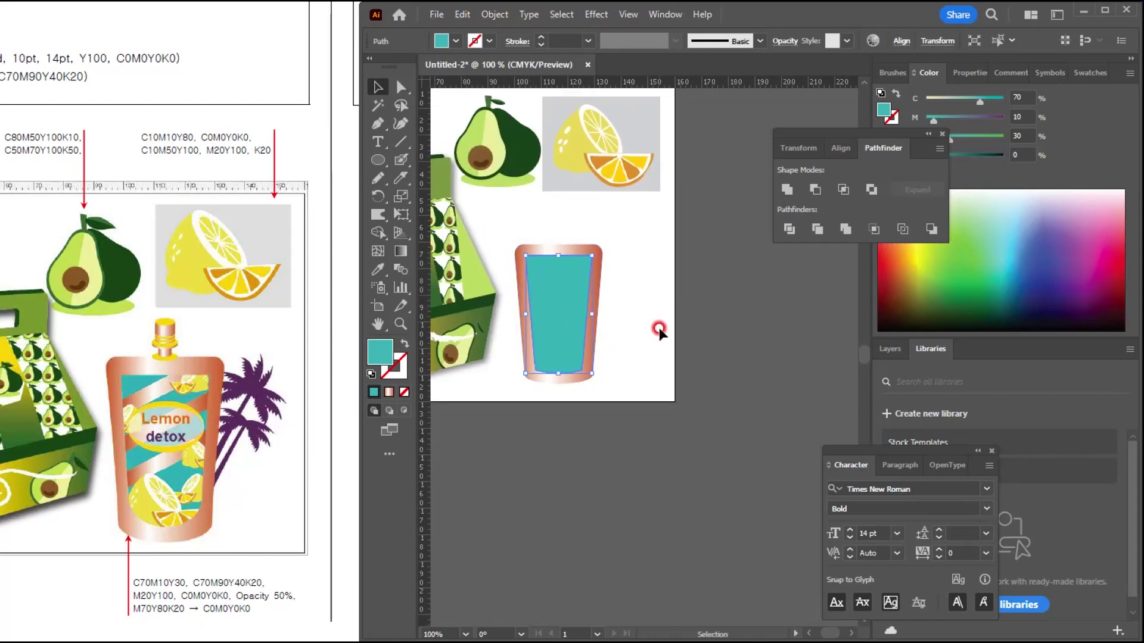
left_click_drag(552, 297, 755, 321)
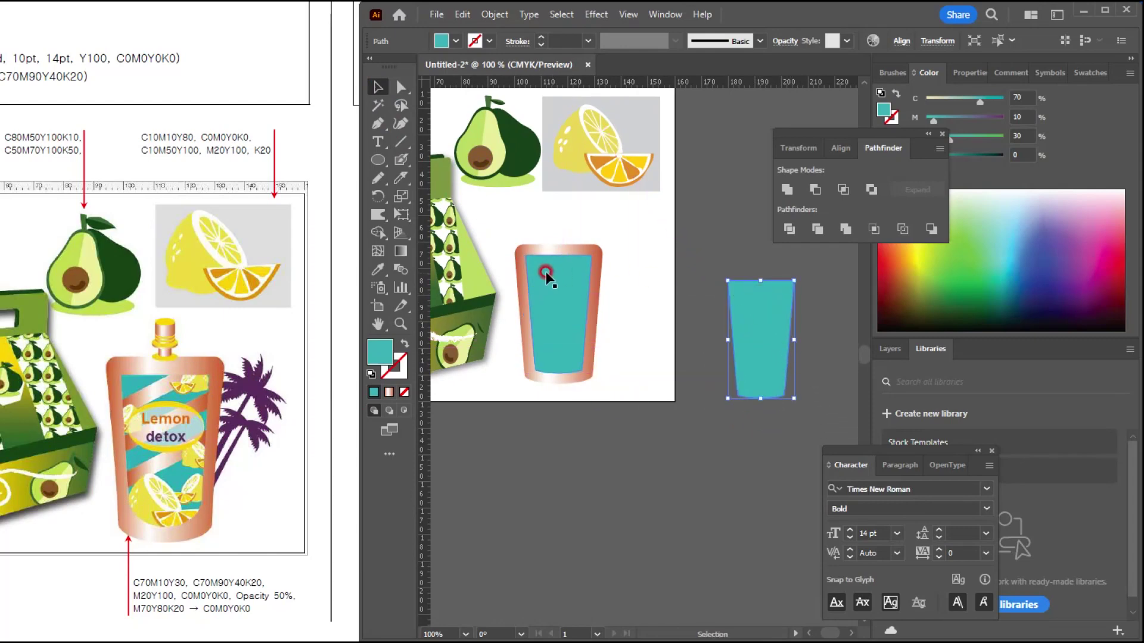
Draw a horizontal rectangle about 40 mm by 8 mm across the upper half of the teal pouch label.
key("ctrl+plus")
key("ctrl+plus")
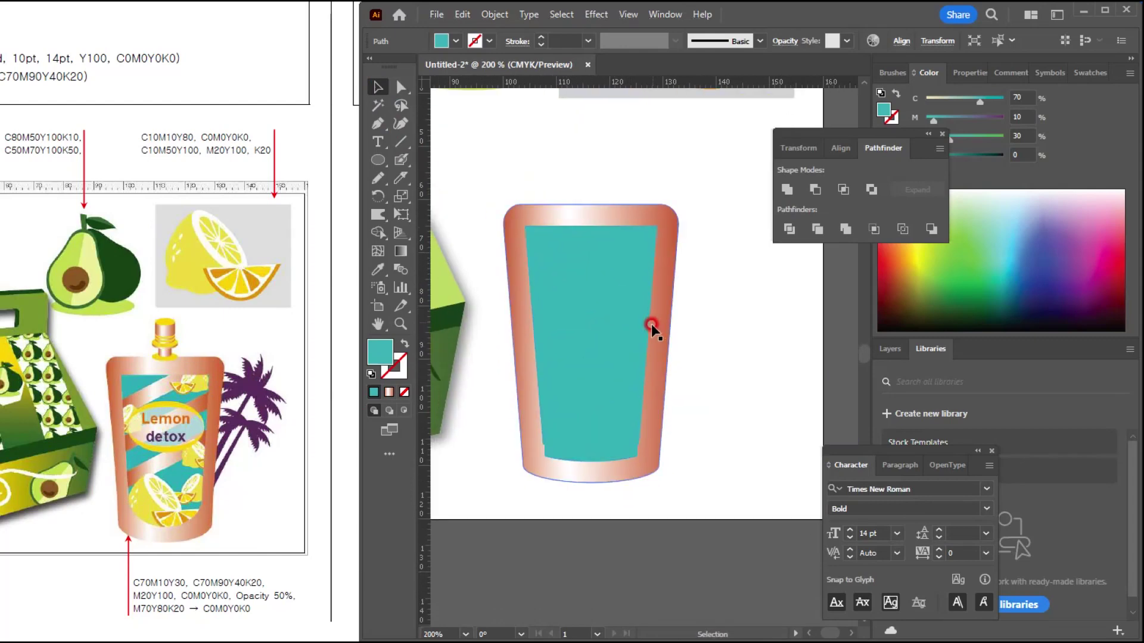
scroll(760, 356, "down", 2)
scroll(840, 358, "up", 1)
left_click_drag(571, 306, 576, 260)
scroll(585, 309, "up", 1)
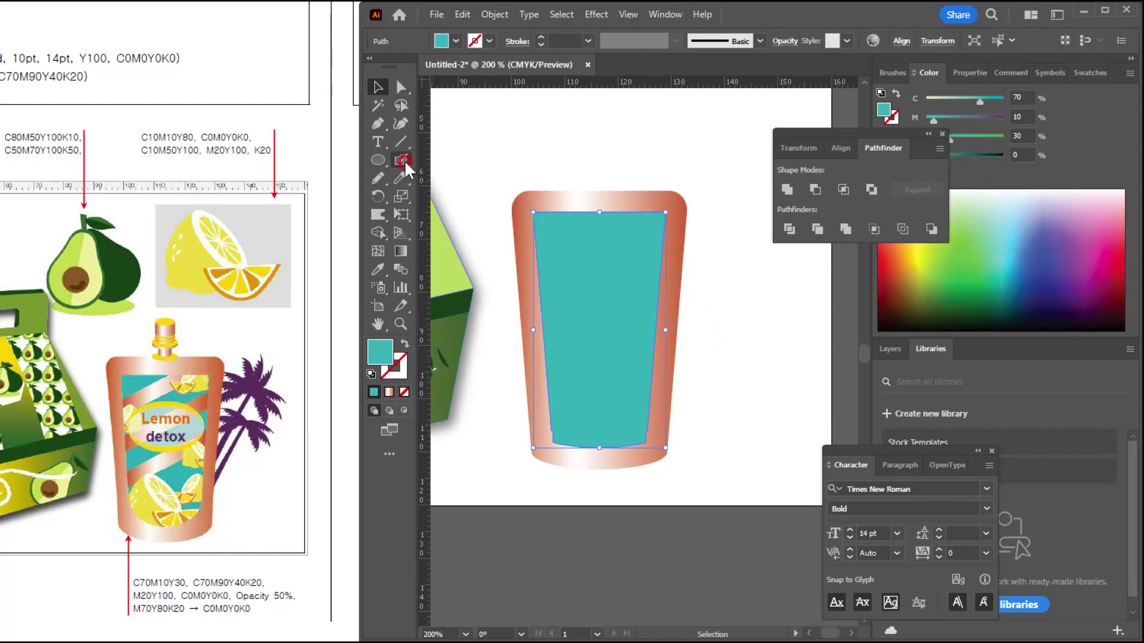
left_click(377, 159)
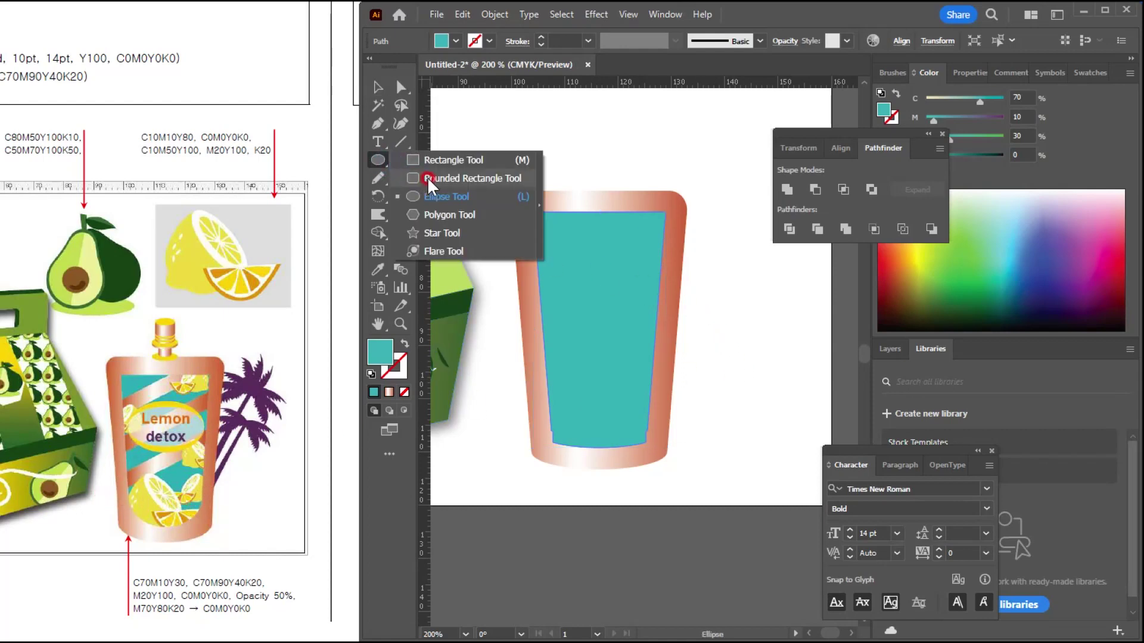
left_click(429, 159)
left_click_drag(502, 265, 714, 305)
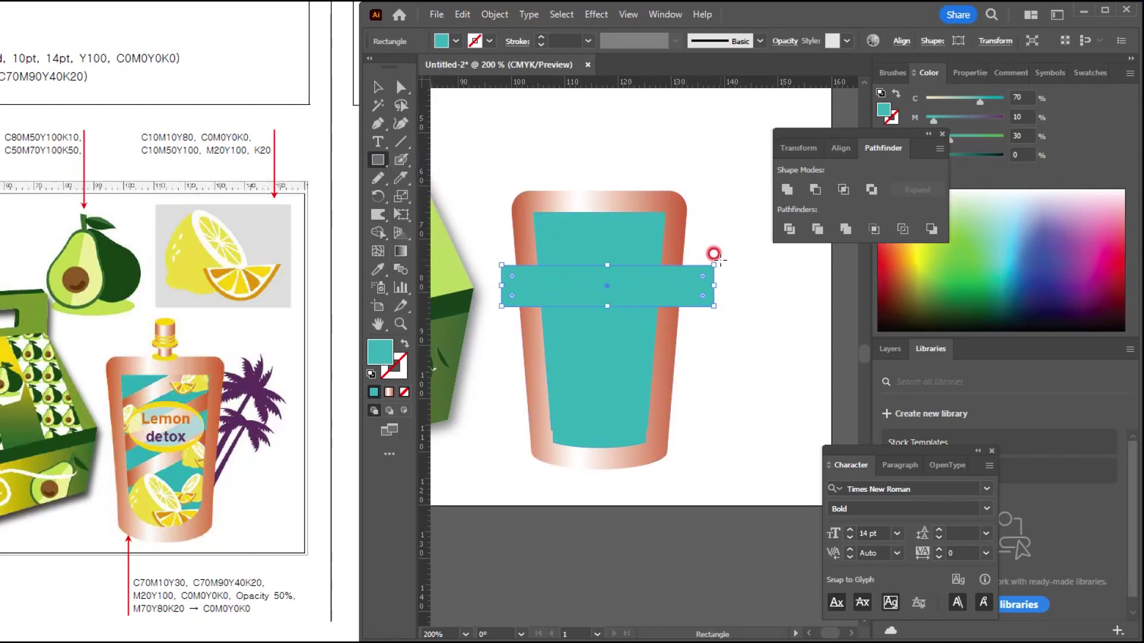
Rotate the rectangle about 30° so it rises to the right and move it over the teal label's upper end.
left_click_drag(717, 261, 674, 243)
left_click(378, 88)
left_click_drag(579, 300, 551, 258)
Copy the slanted stripe downward and repeat the copy to make three evenly spaced stripes across the label.
left_click_drag(682, 208, 659, 262)
key("ctrl+d")
key("ctrl+[")
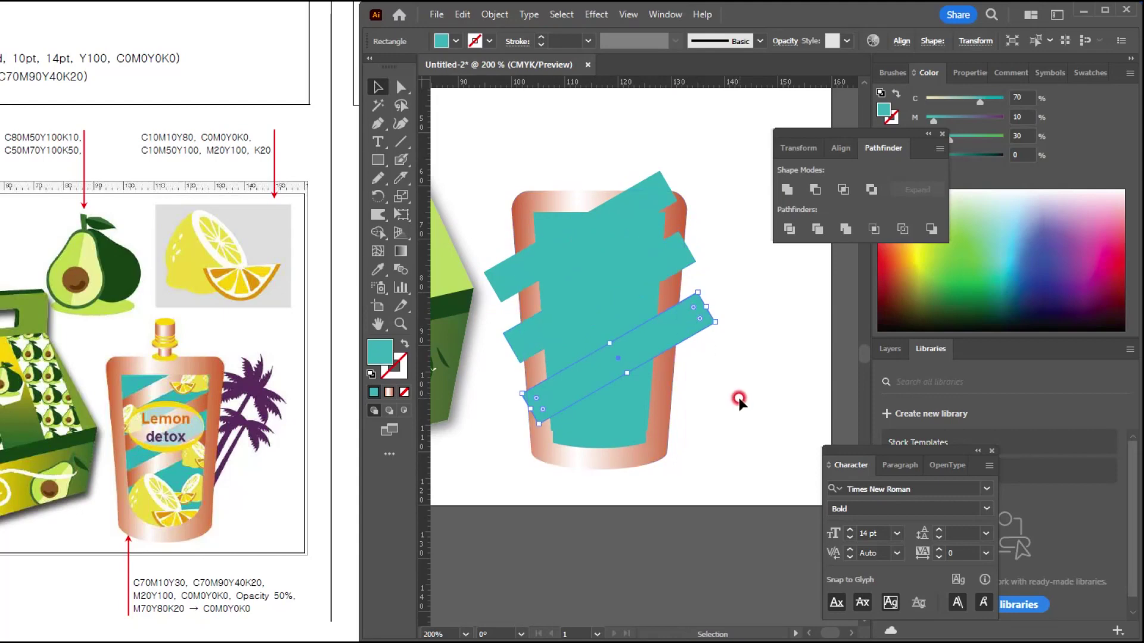
Try to subtract the three slanted stripes from the teal label shape.
left_click(739, 397)
left_click(617, 321)
left_click(682, 255, "shift")
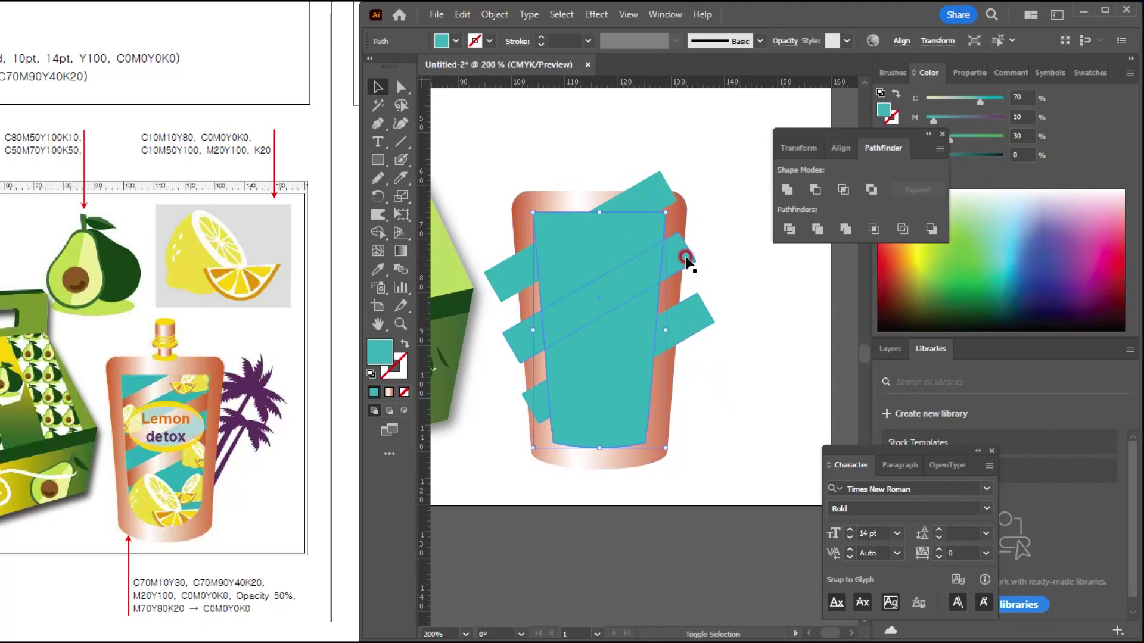
left_click(651, 178, "shift")
left_click(683, 321, "shift")
left_click(683, 322, "shift")
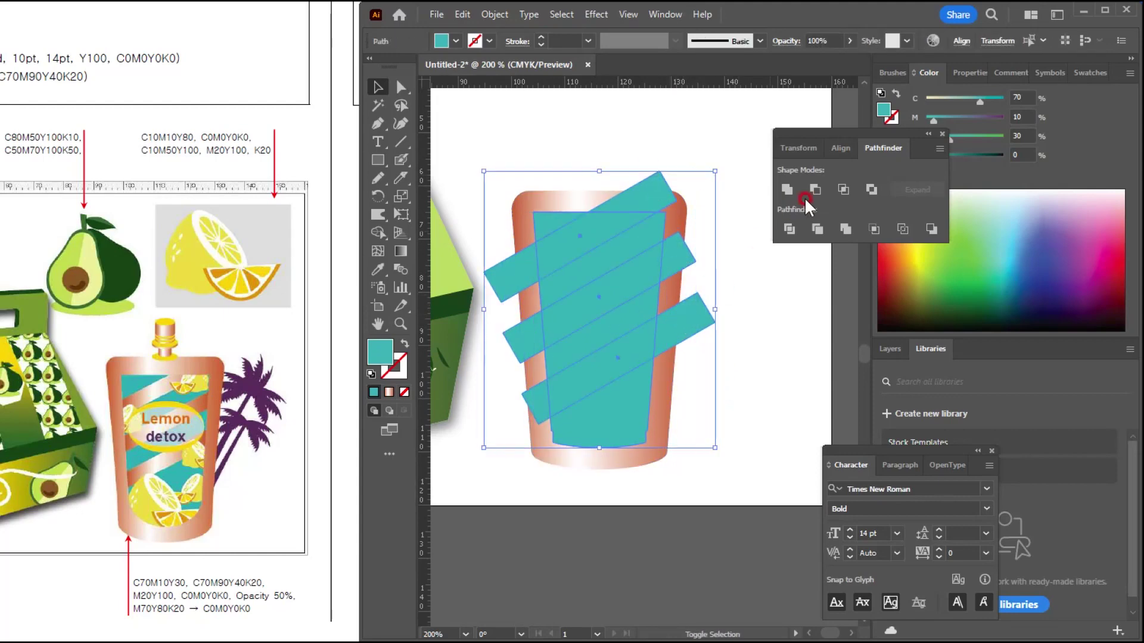
left_click(840, 189)
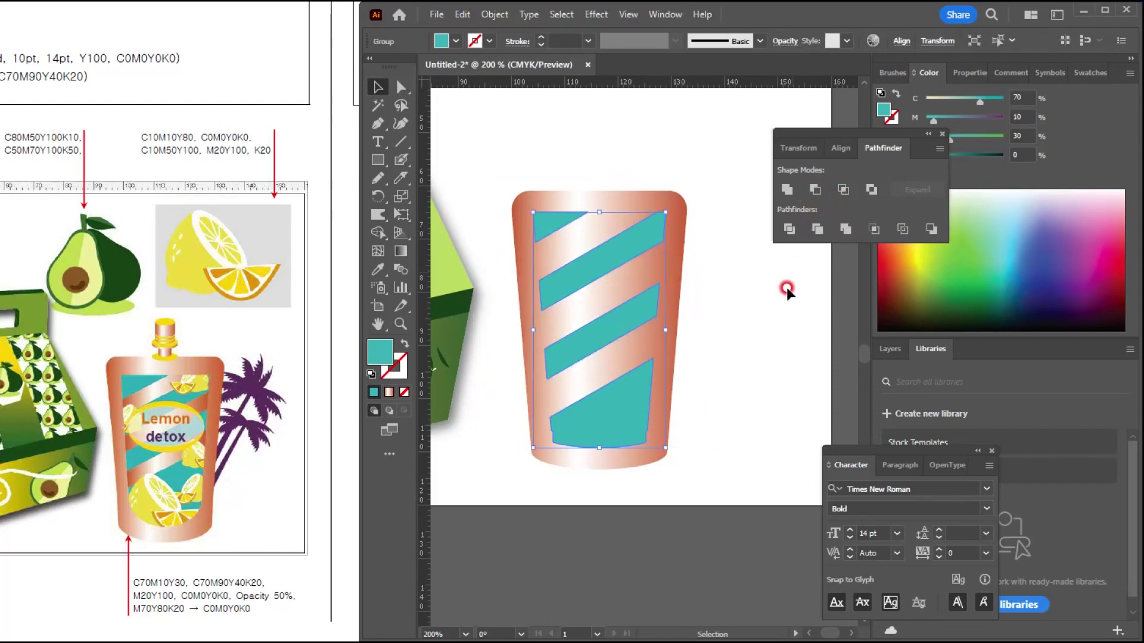
left_click(766, 371)
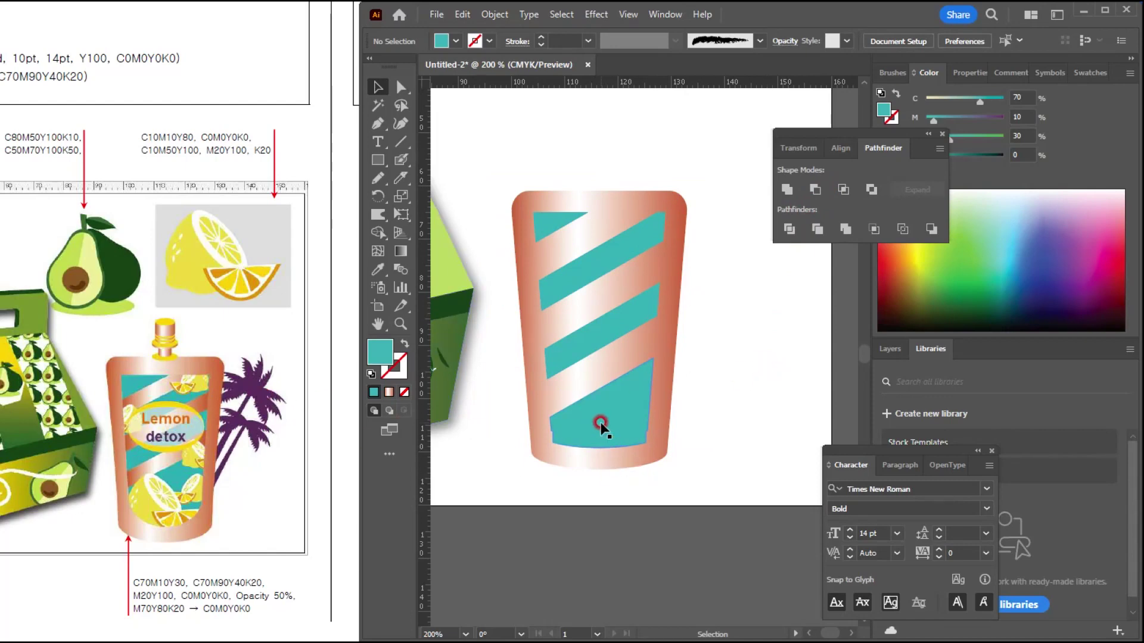
key("ctrl+z")
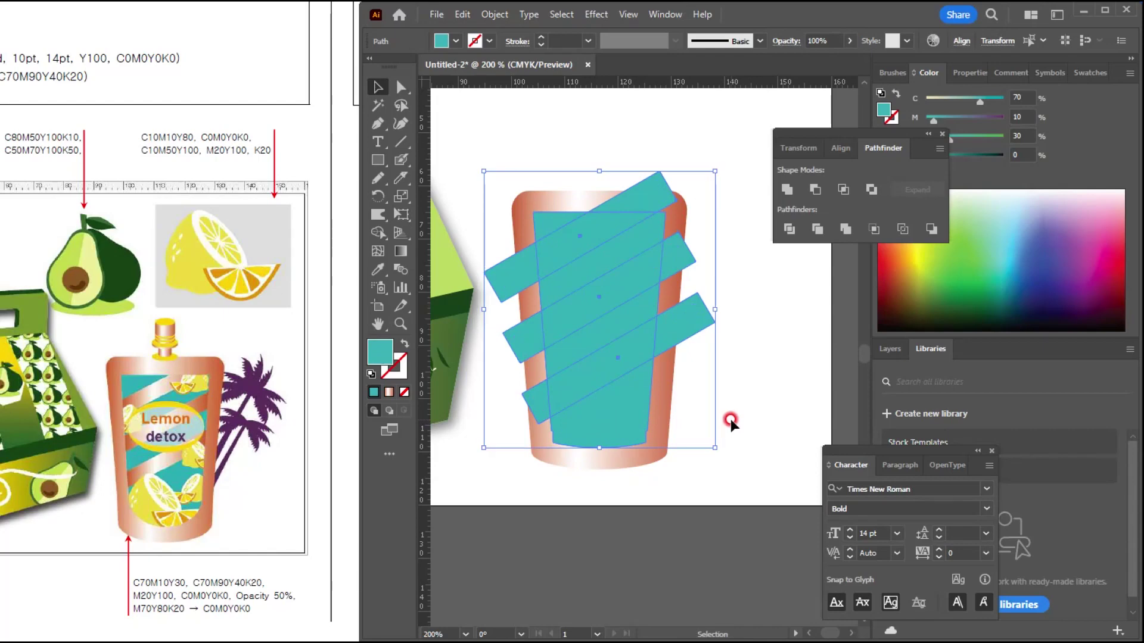
Delete the extra anchor point that forms the notch at the teal label's lower right corner.
left_click(731, 424)
left_click(594, 433)
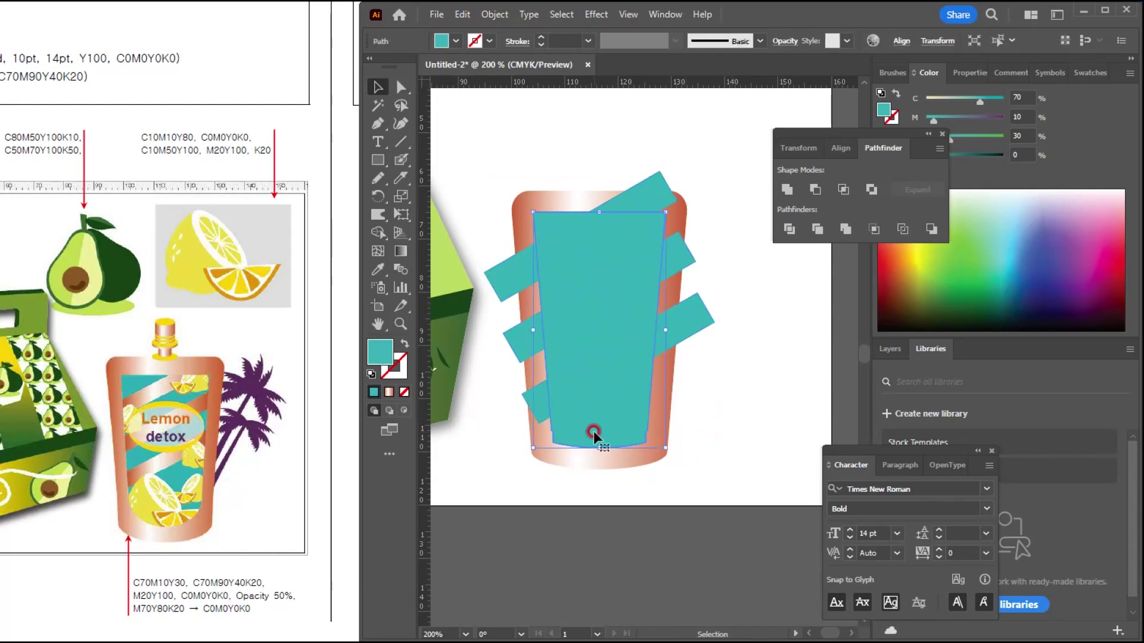
scroll(594, 433, "up", 4)
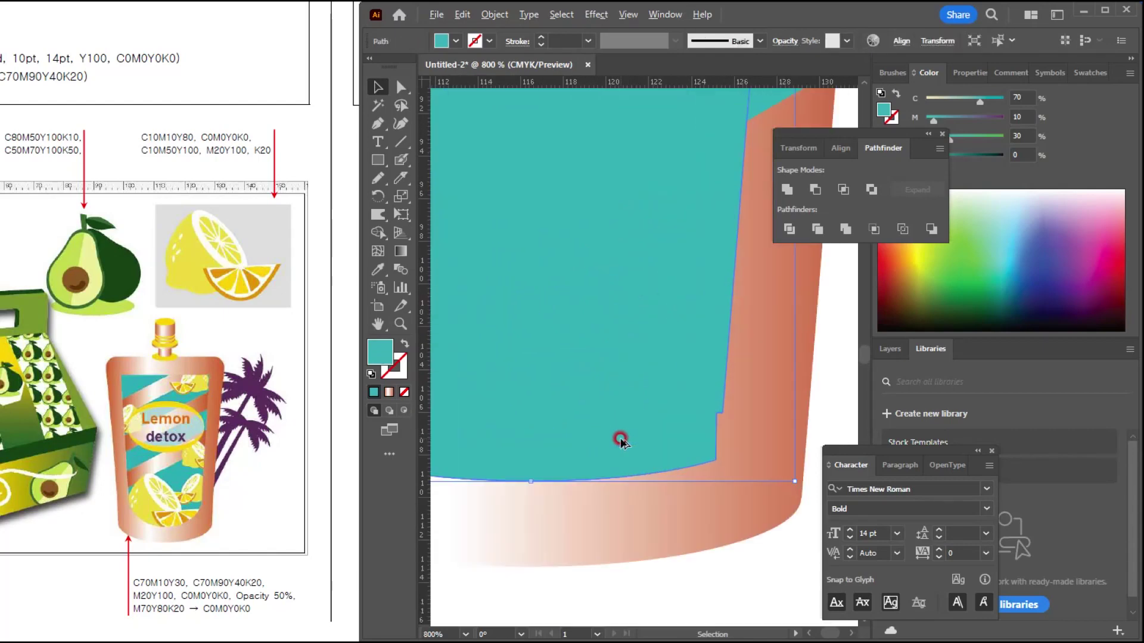
scroll(649, 420, "down", 1)
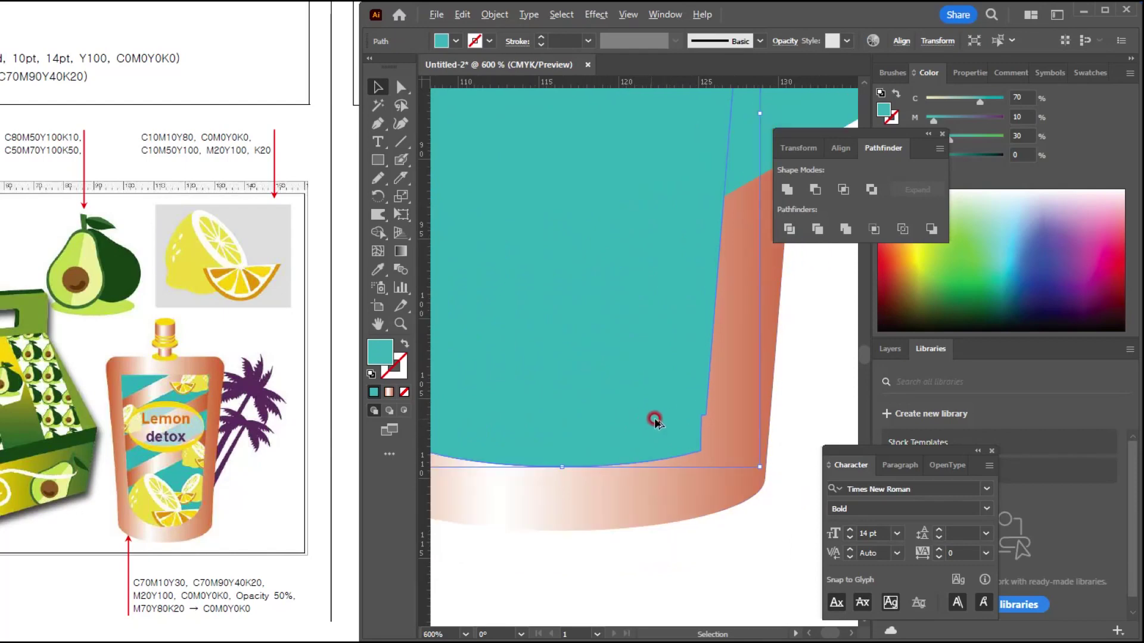
left_click(400, 87)
scroll(639, 333, "up", 2)
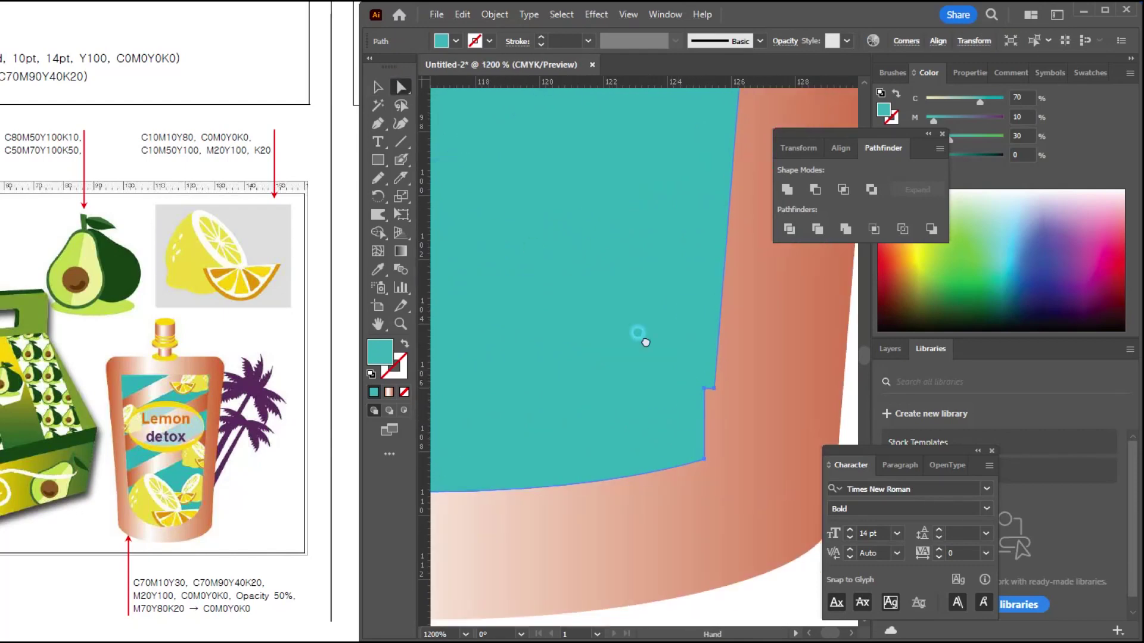
left_click_drag(654, 356, 655, 347)
left_click(450, 244)
left_click_drag(378, 123, 452, 166)
left_click(645, 347)
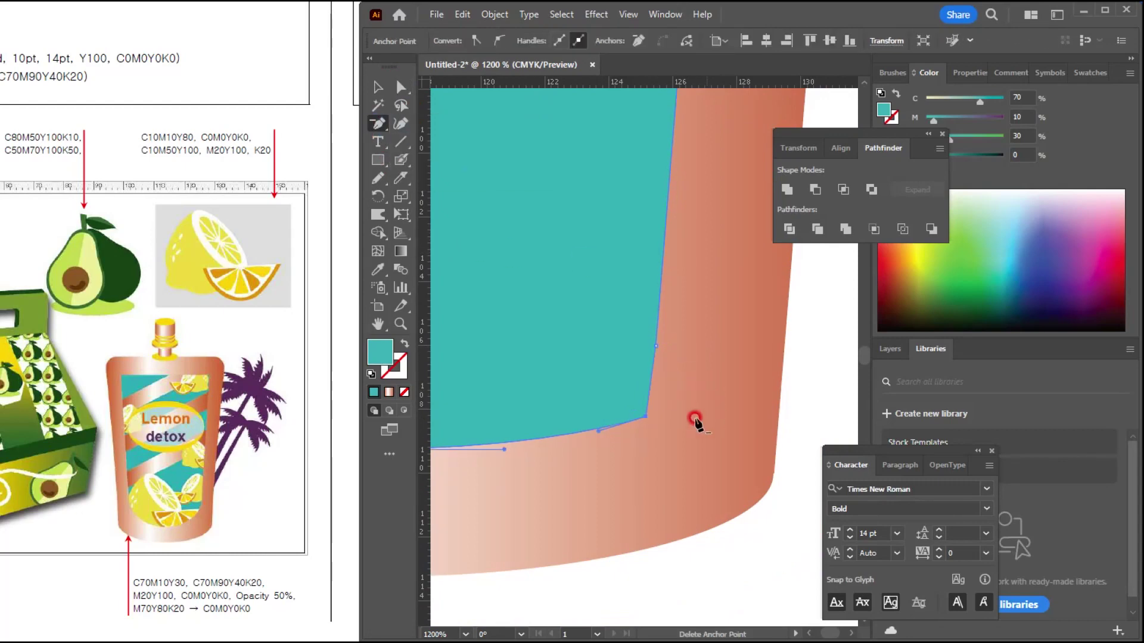
Delete the matching notch anchor point at the teal label's lower left corner.
scroll(603, 465, "down", 3)
left_click_drag(571, 480, 757, 452)
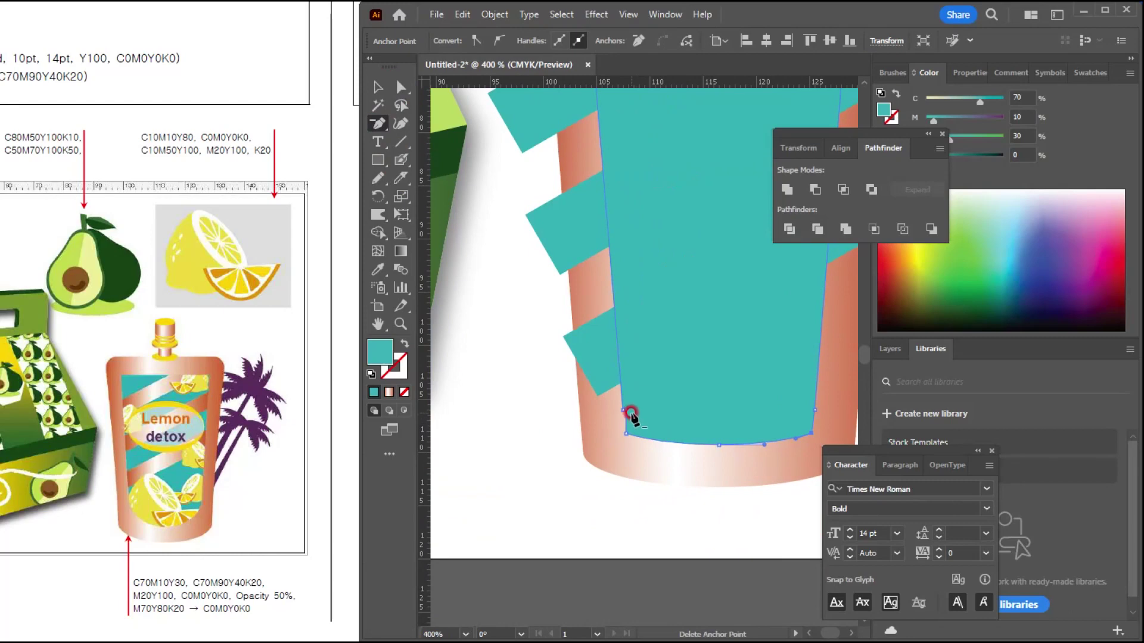
left_click(627, 411)
left_click_drag(715, 468, 566, 349)
Move the label's bottom centre anchor point down and lengthen its right handle to deepen the curve.
key("a")
left_click(602, 410)
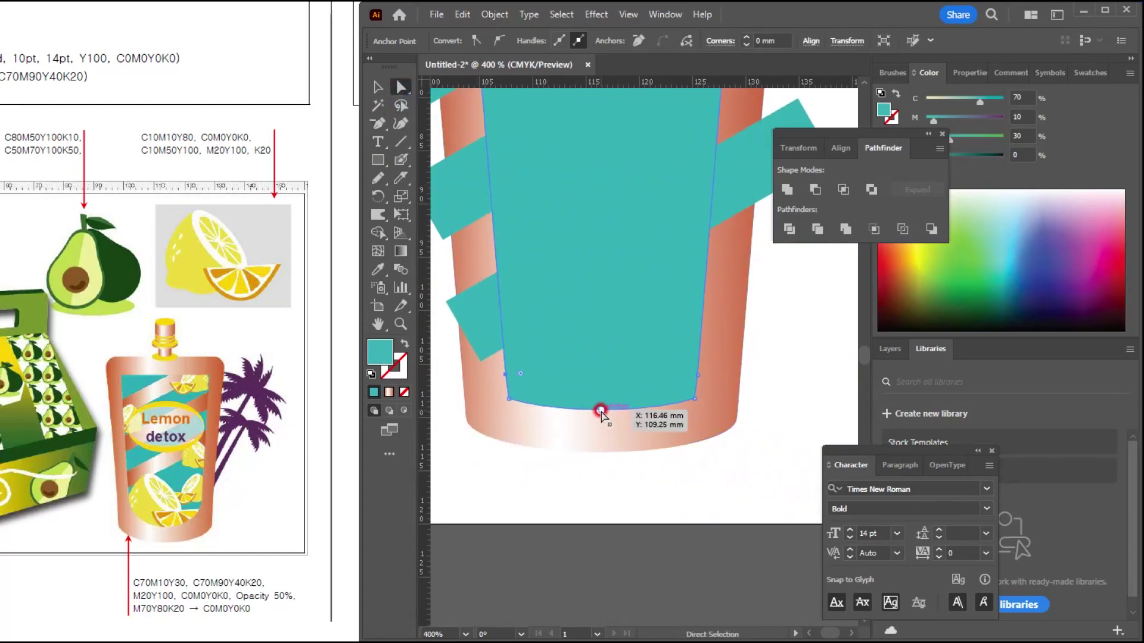
left_click_drag(601, 411, 601, 425)
scroll(636, 443, "up", 2)
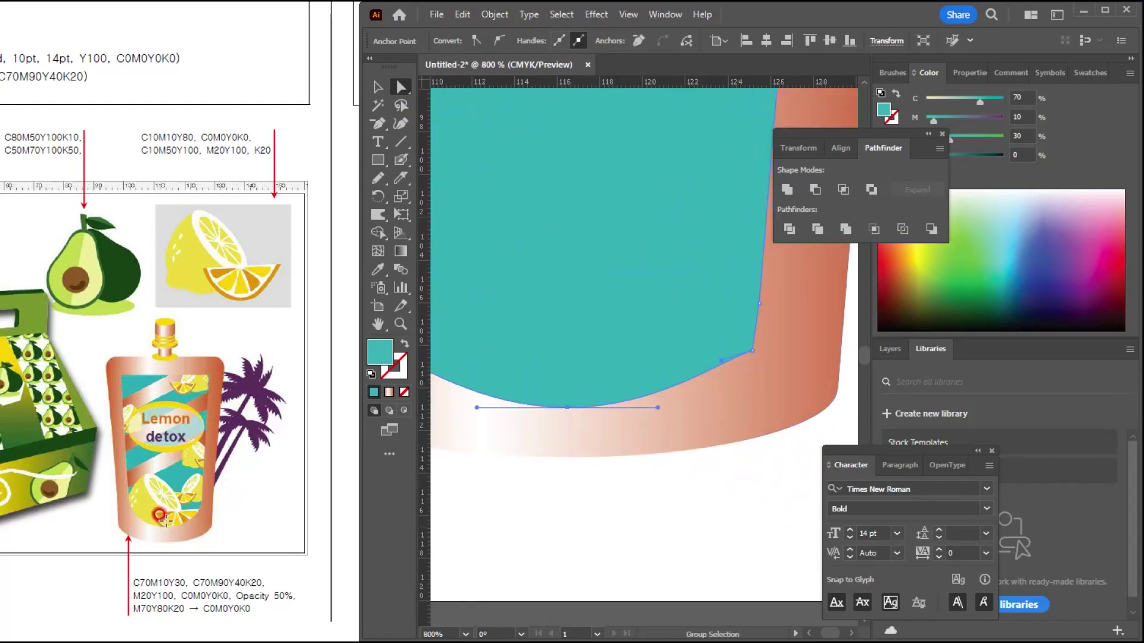
left_click_drag(658, 407, 715, 410)
scroll(617, 453, "down", 3)
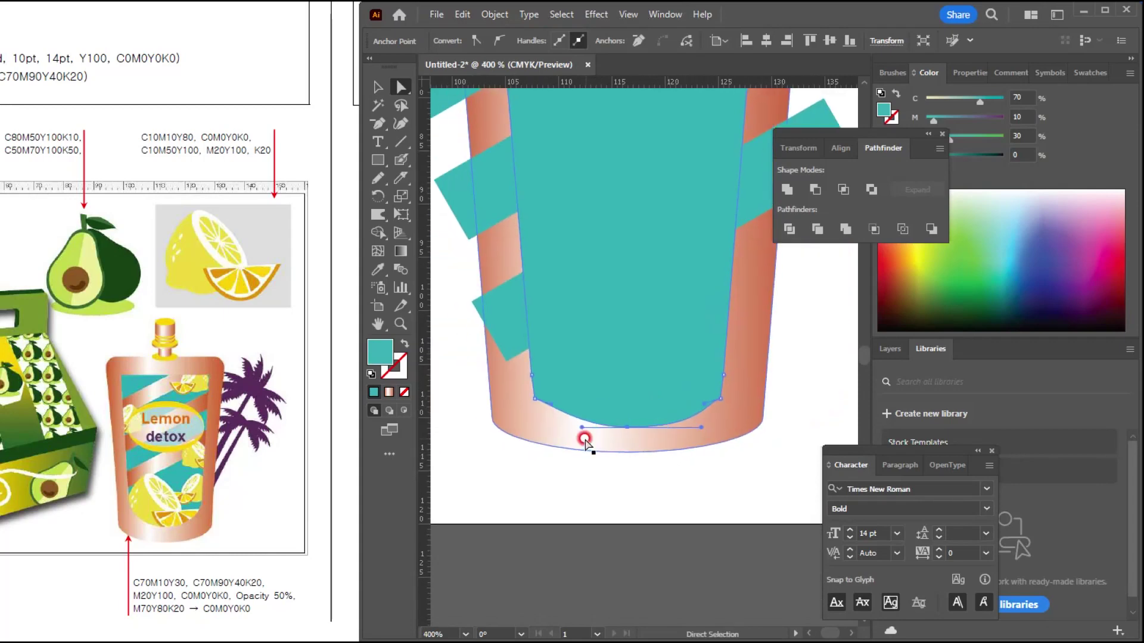
Lengthen the bottom anchor's left handle and adjust both lower corner handles to round the label's bottom edge.
left_click_drag(581, 427, 556, 427)
left_click_drag(705, 404, 697, 422)
left_click(562, 410)
left_click_drag(551, 405, 548, 408)
left_click(652, 455)
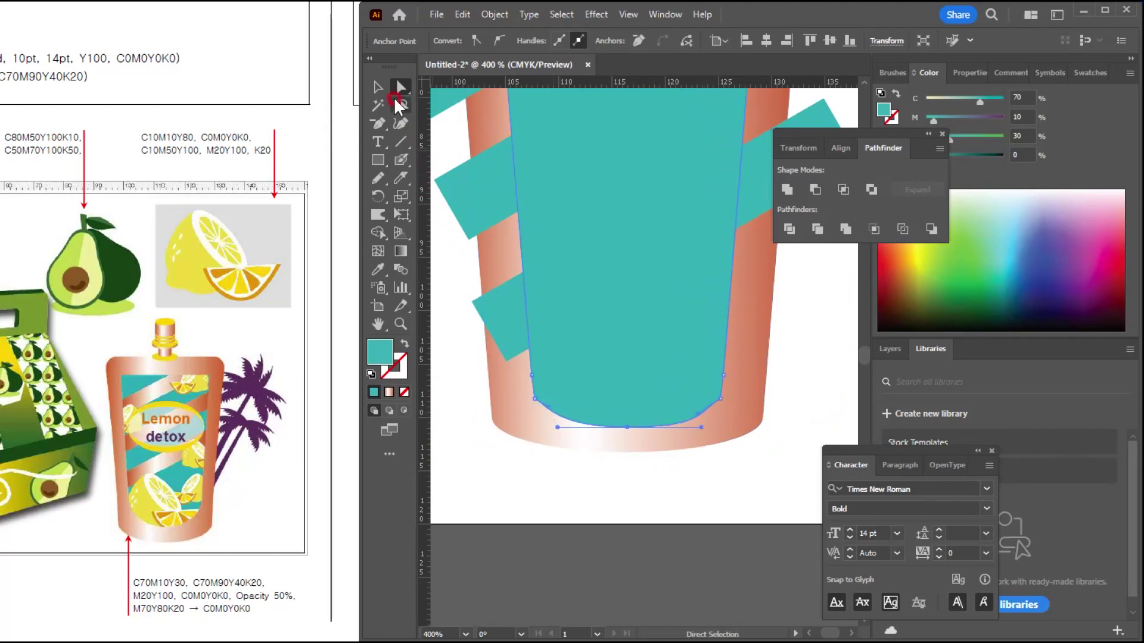
Try to subtract the three stripes from the label with the rounded bottom.
left_click(378, 87)
left_click(656, 504)
left_click(640, 294)
scroll(641, 289, "down", 3)
left_click_drag(628, 256, 575, 345)
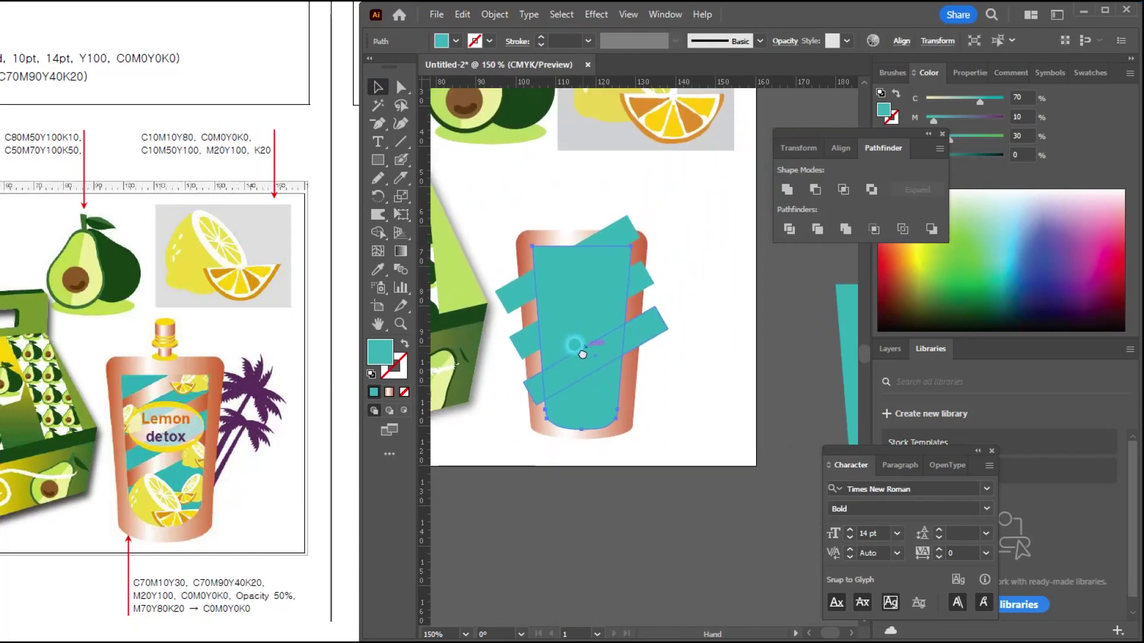
left_click(630, 233, "shift")
left_click(642, 285, "shift")
left_click(650, 325, "shift")
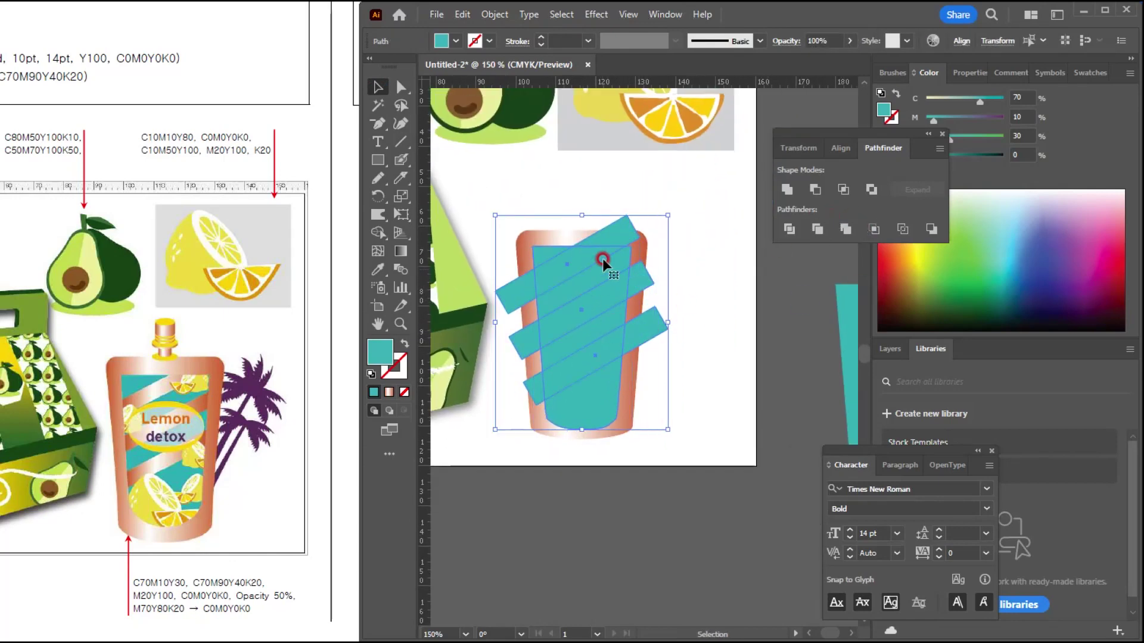
left_click(816, 190)
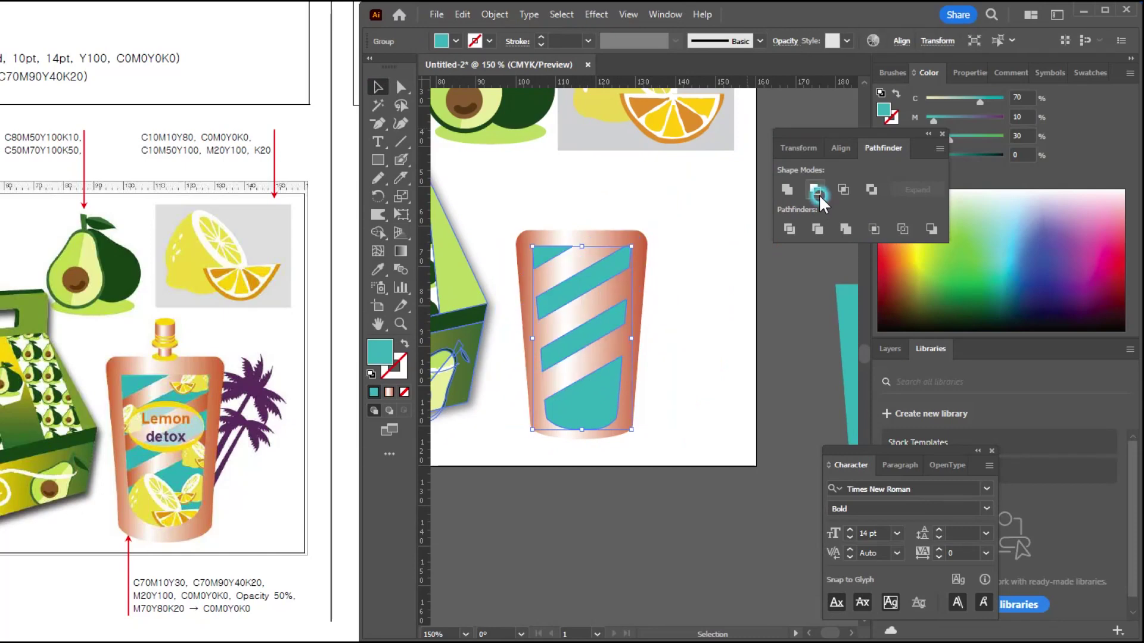
left_click(699, 348)
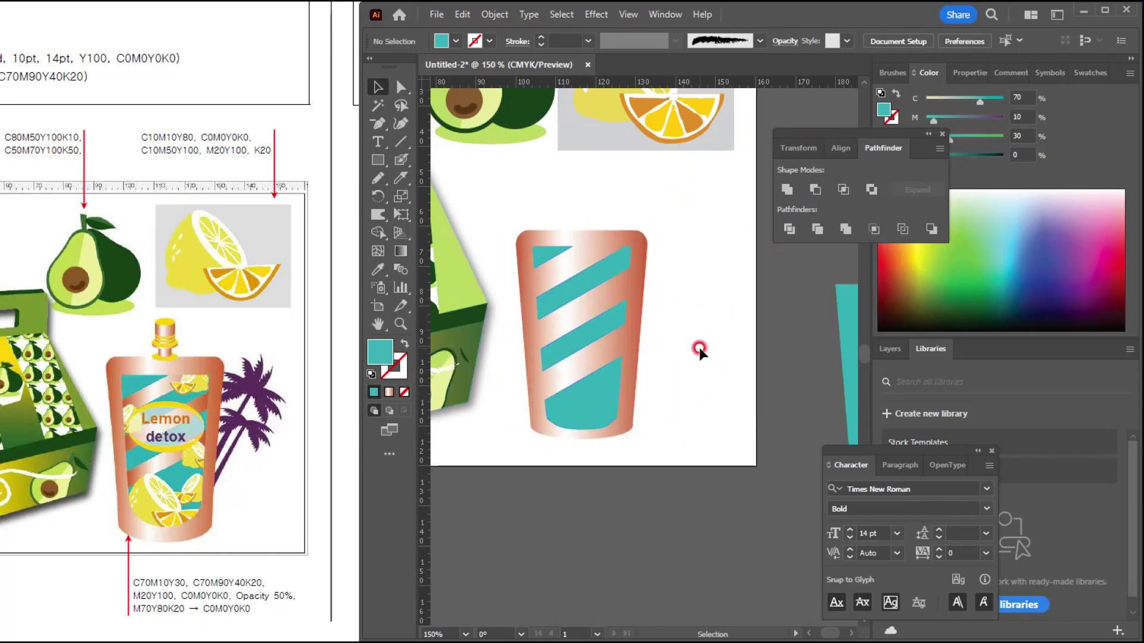
key("ctrl+z")
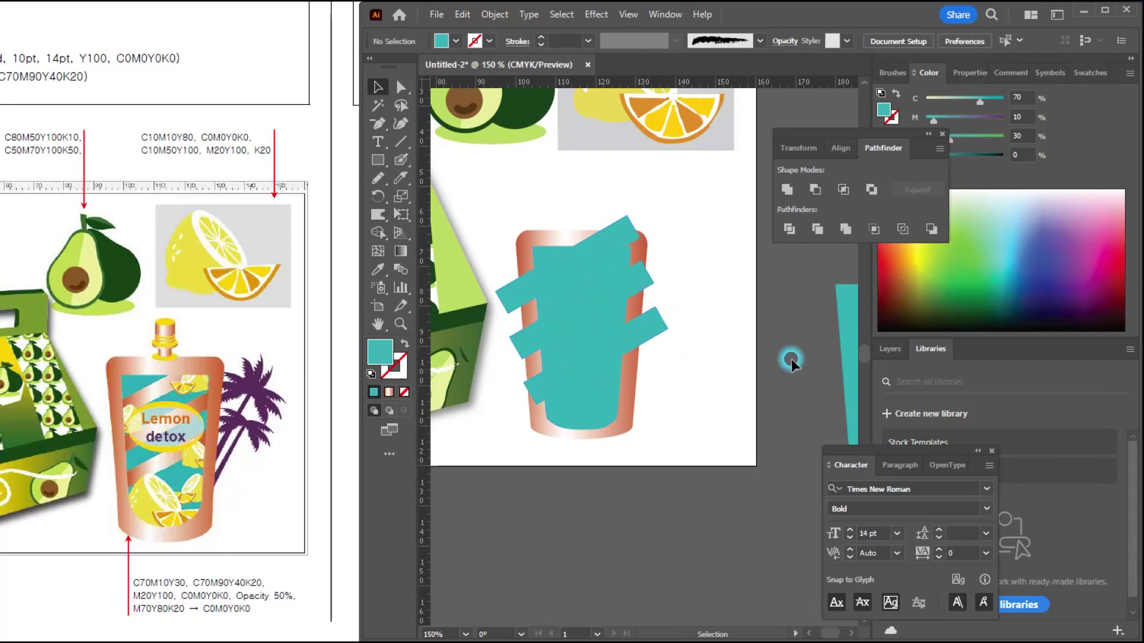
Replace the old spare label shape beside the pouch with a copy of the reshaped, round-bottomed label.
left_click_drag(848, 317, 705, 281)
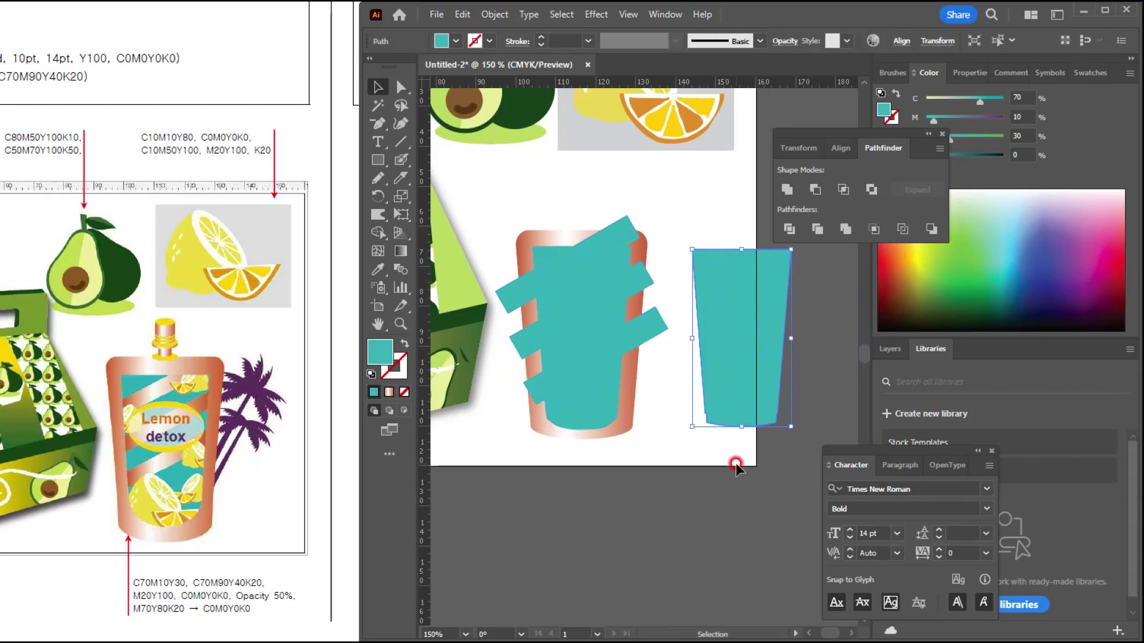
key("Delete")
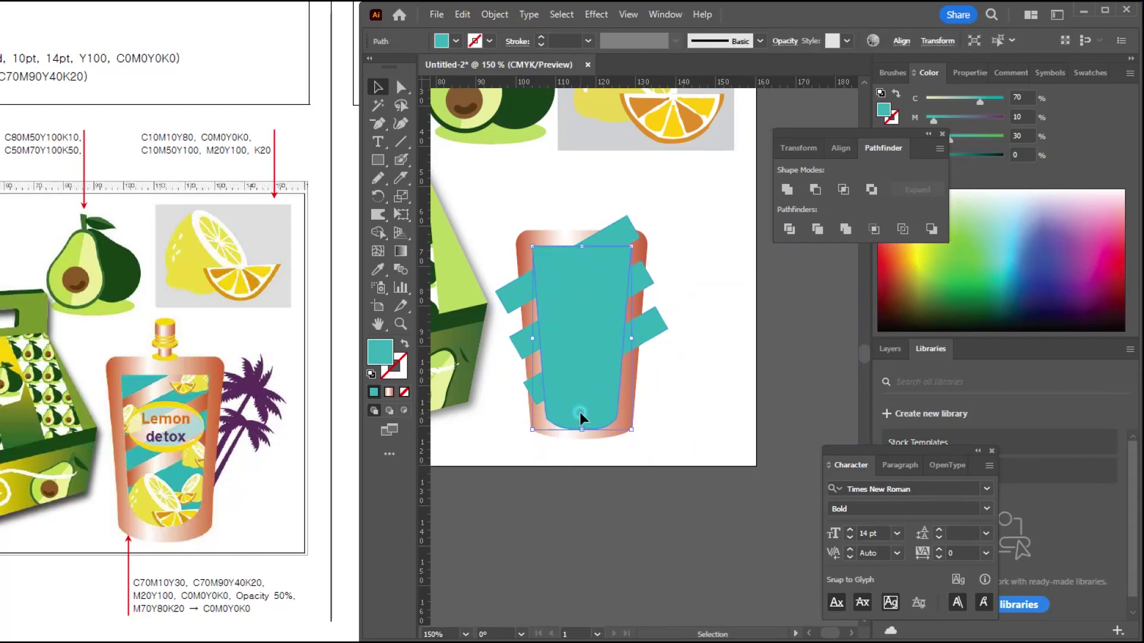
left_click_drag(582, 421, 792, 434)
Subtract the three slanted stripes from the pouch's teal label with Minus Front.
left_click(581, 305)
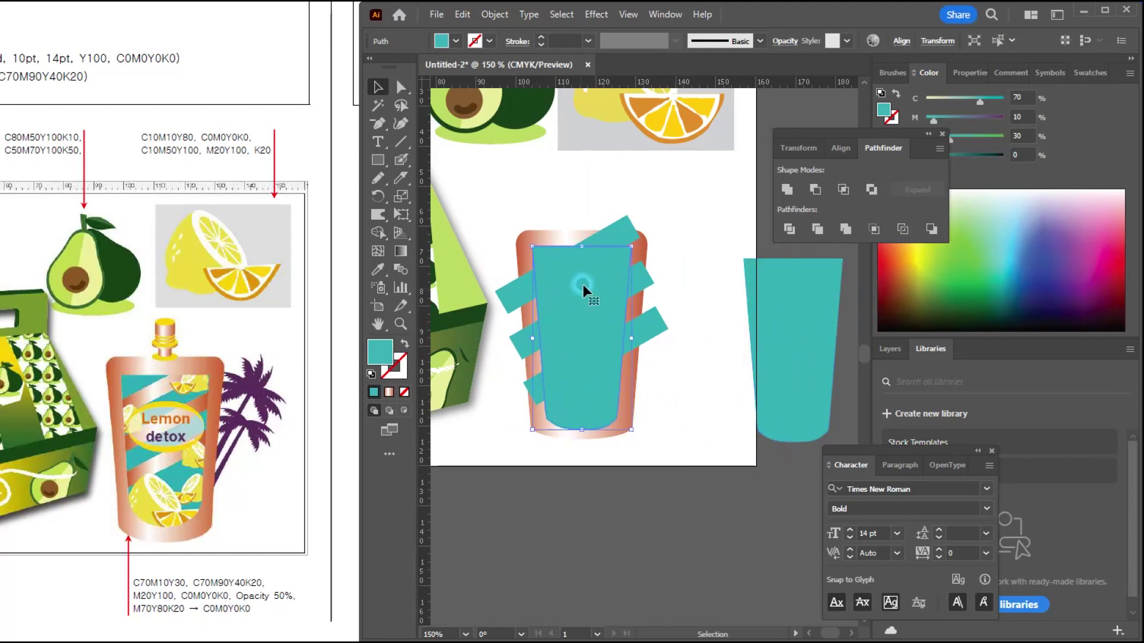
left_click(626, 235, "shift")
left_click(644, 292, "shift")
left_click(651, 327, "shift")
left_click(814, 189)
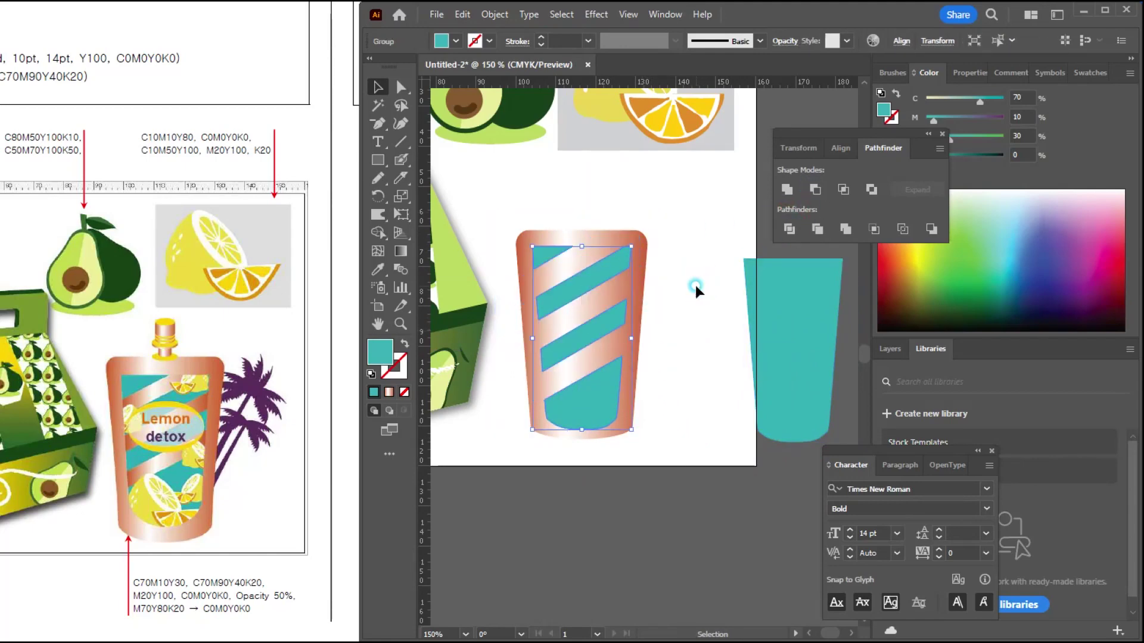
left_click(695, 288)
Move the spare teal label shape completely off the artboard onto the empty canvas.
scroll(644, 335, "up", 1)
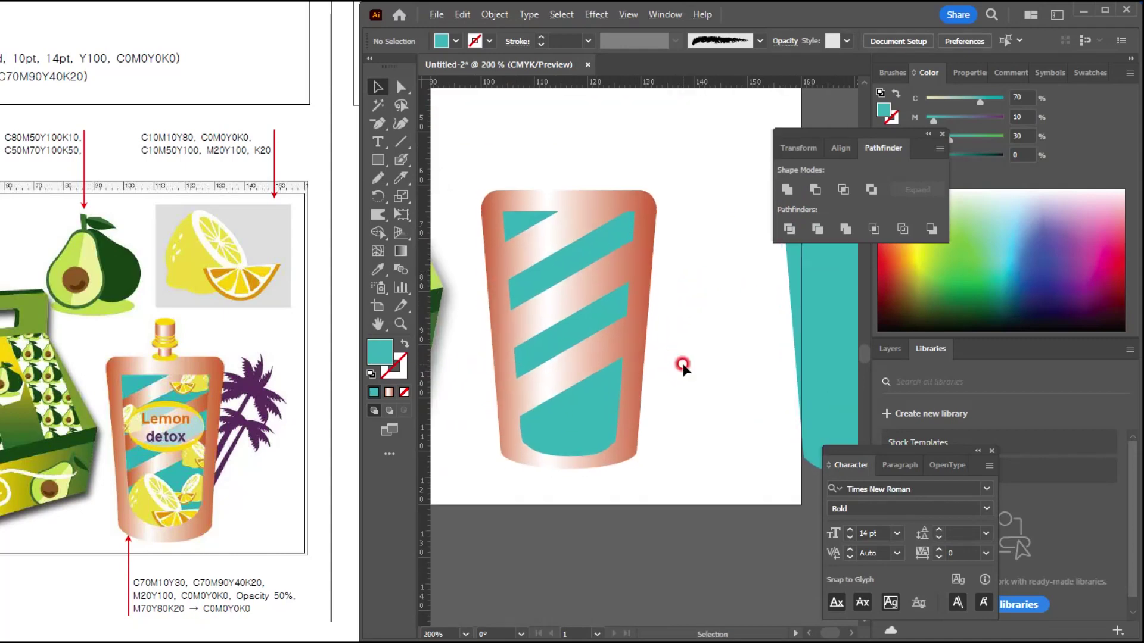
left_click_drag(841, 365, 784, 360)
scroll(655, 369, "right", 3)
left_click_drag(578, 355, 655, 373)
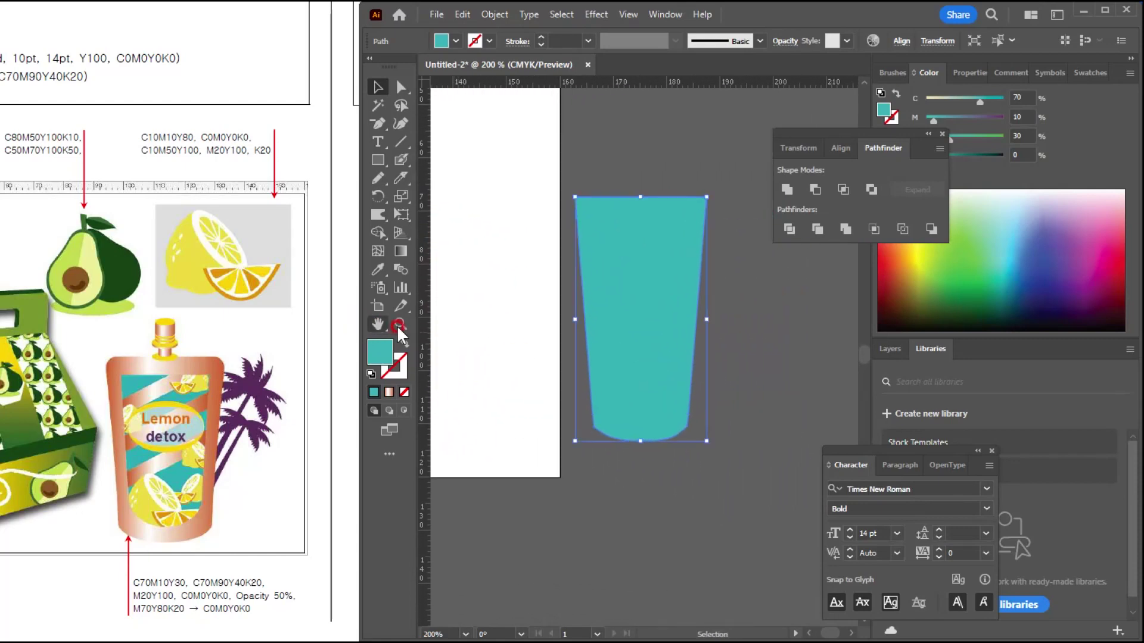
Copy the lemon and orange slice group onto the spare label's lower end and bring it to the front.
key("ctrl+minus")
left_click(528, 235)
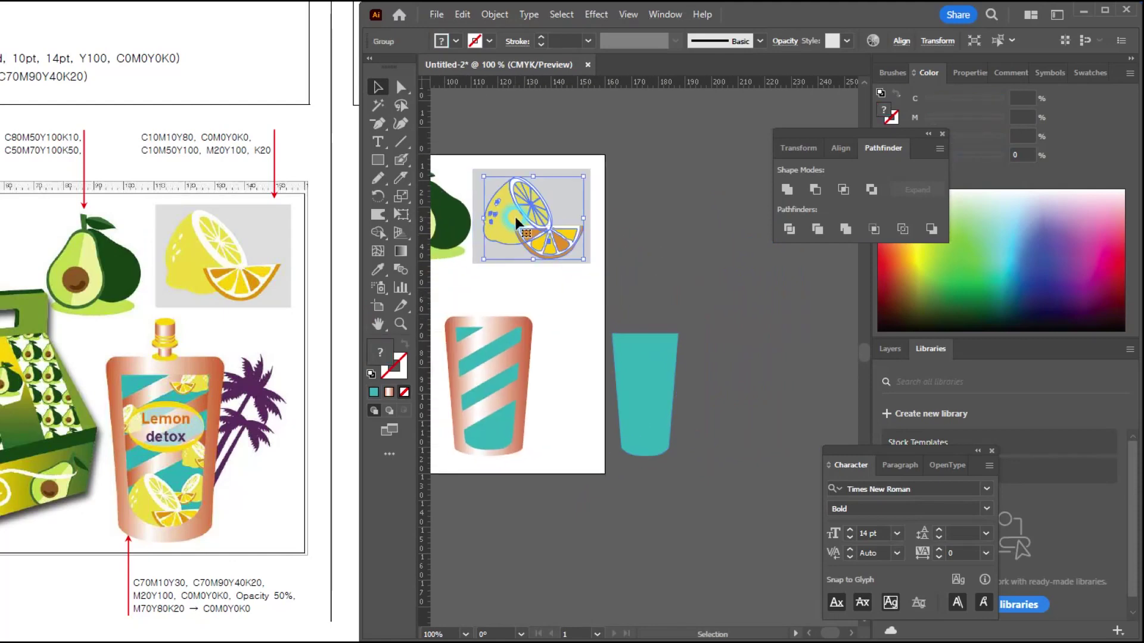
left_click_drag(509, 217, 649, 448)
scroll(648, 447, "up", 2)
key("ctrl+shift+]")
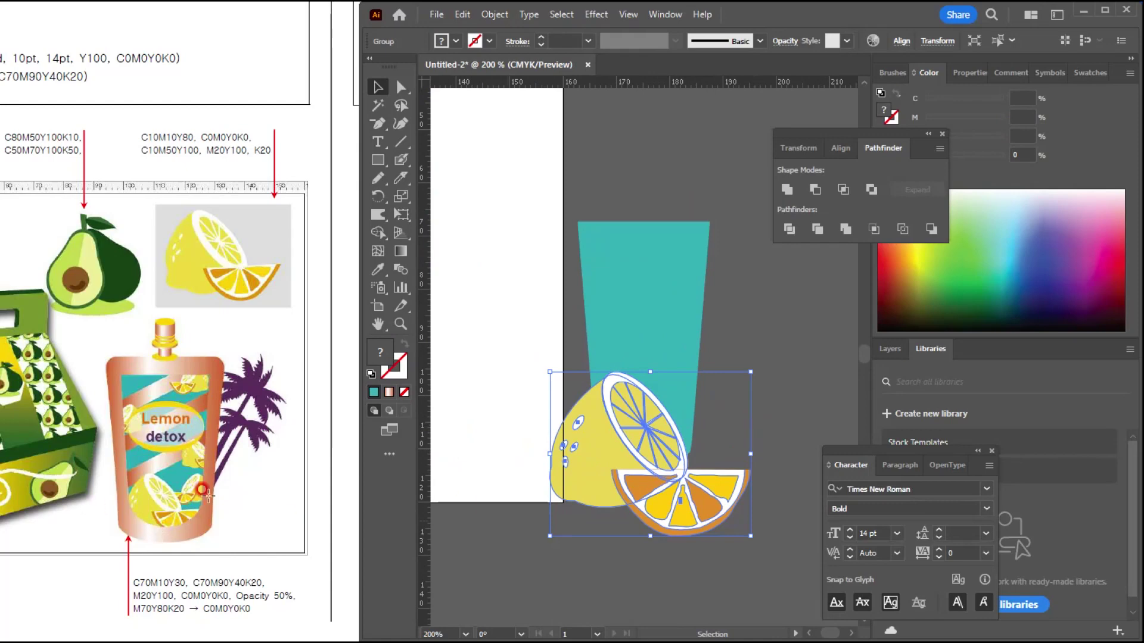
Scale the copied lemon group down and position it across the bottom of the spare label.
left_click_drag(749, 374, 706, 400)
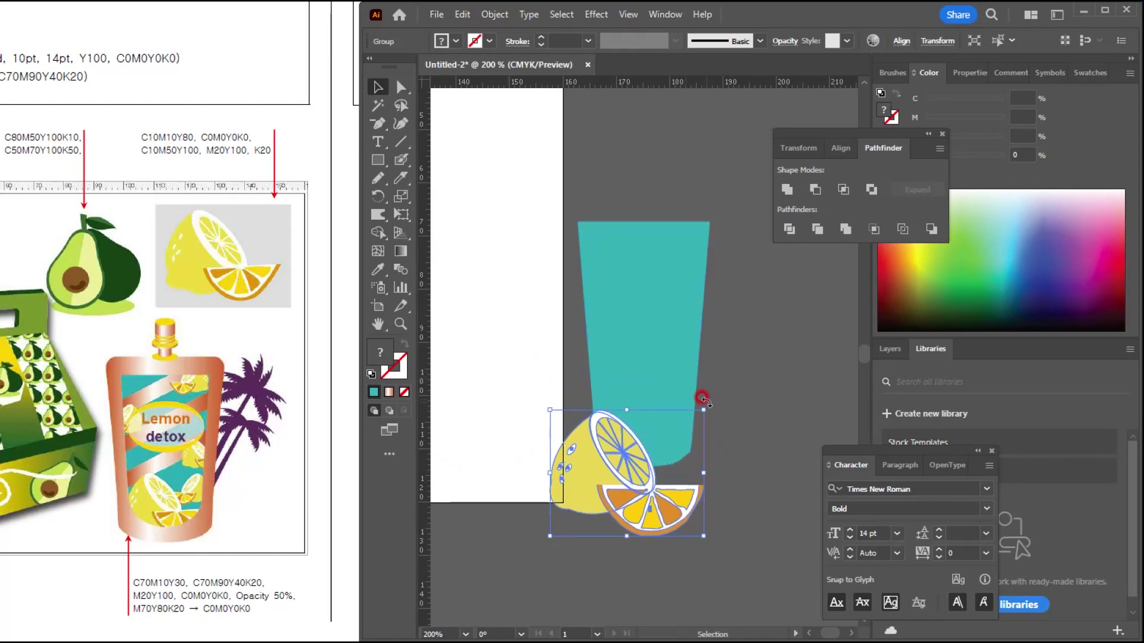
left_click_drag(629, 449, 645, 418)
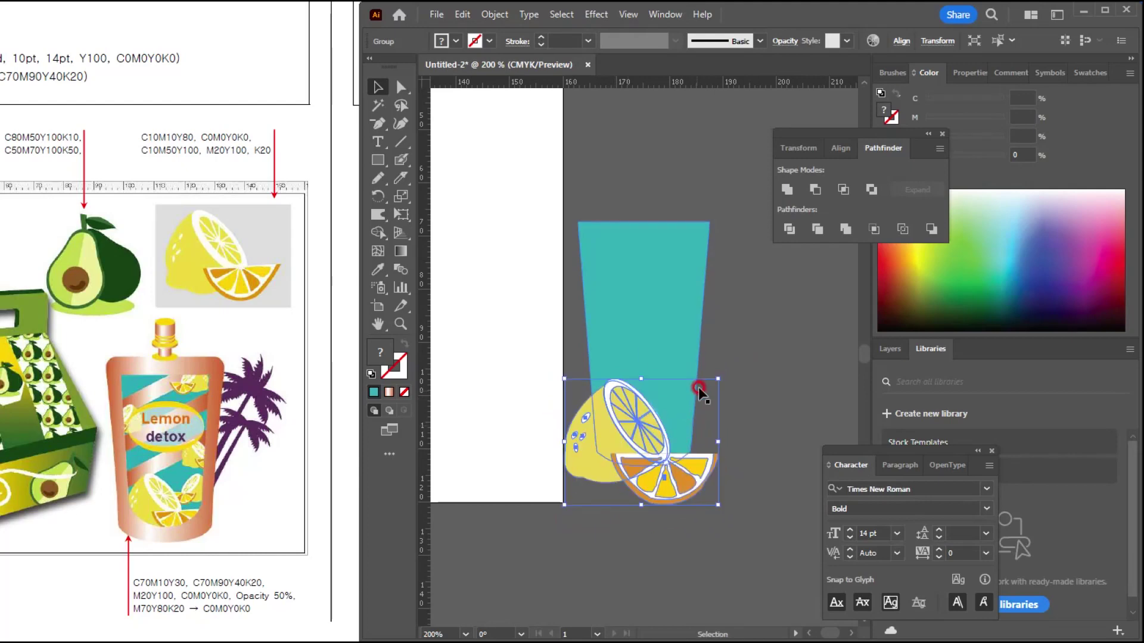
left_click_drag(713, 375, 702, 387)
mouse_move(640, 463)
left_mouse_down()
mouse_move(638, 474)
mouse_move(641, 445)
left_mouse_up()
left_click_drag(707, 366, 689, 373)
Copy the lemon group higher up the spare label, shrink it and set it across the label's right edge.
left_click_drag(624, 432, 675, 297)
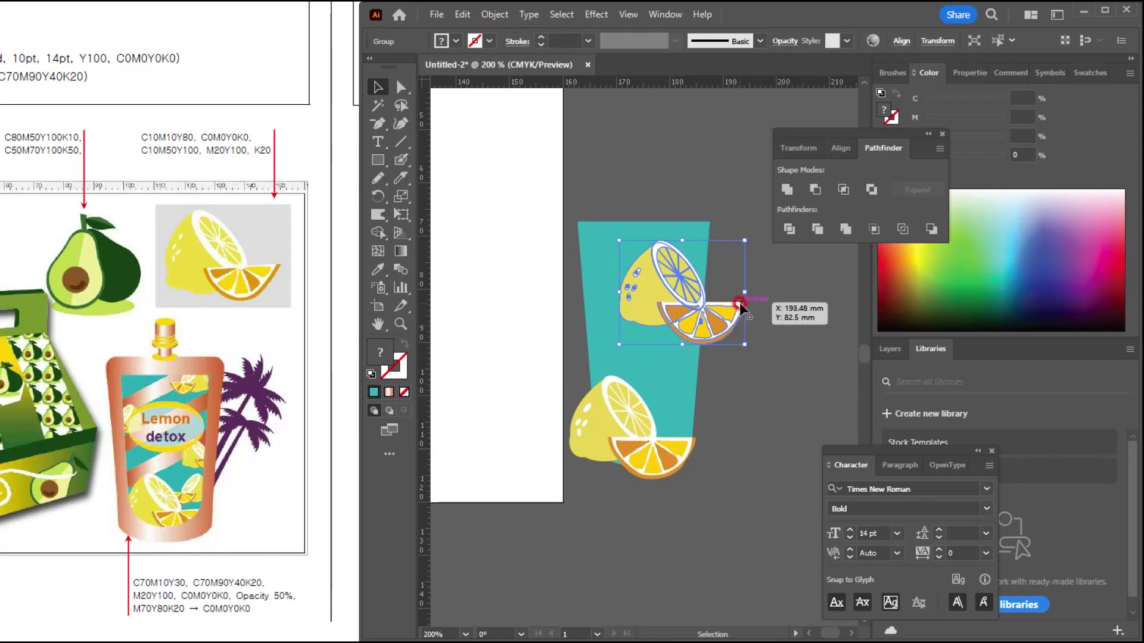
left_click_drag(742, 238, 608, 274)
Add a mirrored small lemon group, enlarge it slightly and place it across the spare label's upper right corner.
key("ctrl+plus")
key("ctrl+plus")
key("ctrl+plus")
key("ctrl+plus")
scroll(698, 381, "down", 3)
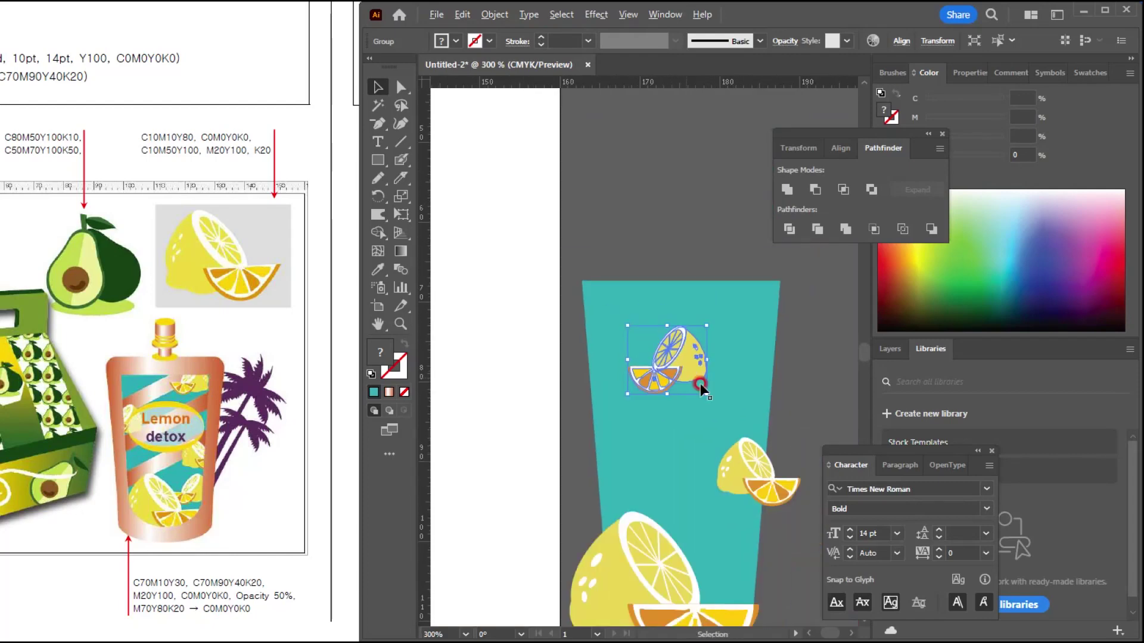
left_click_drag(654, 361, 674, 347)
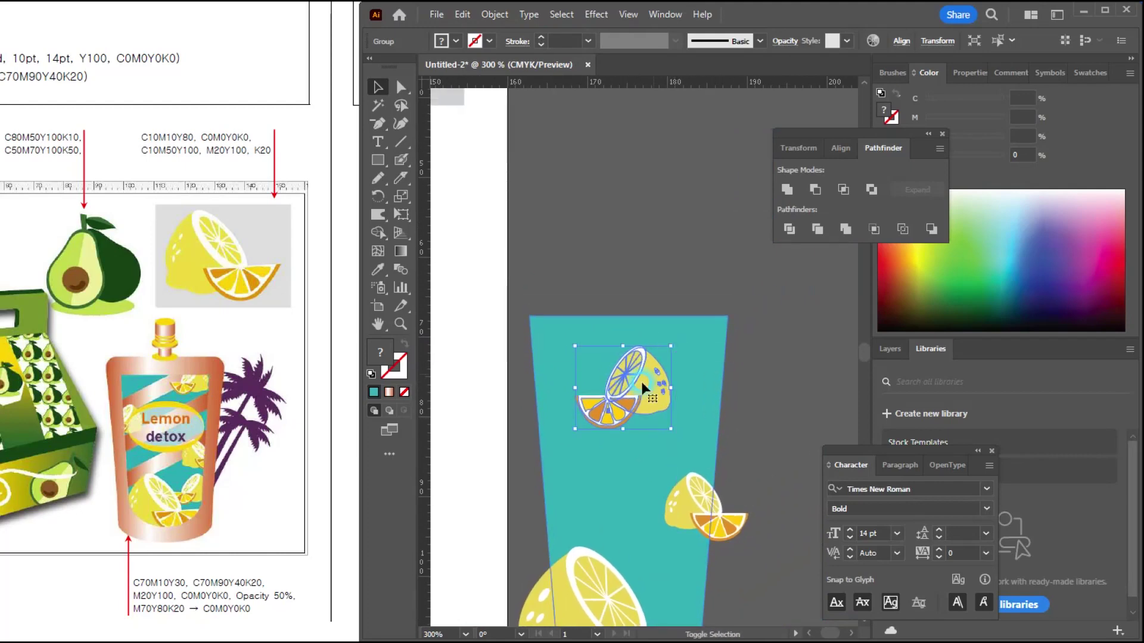
left_click_drag(626, 408, 684, 336)
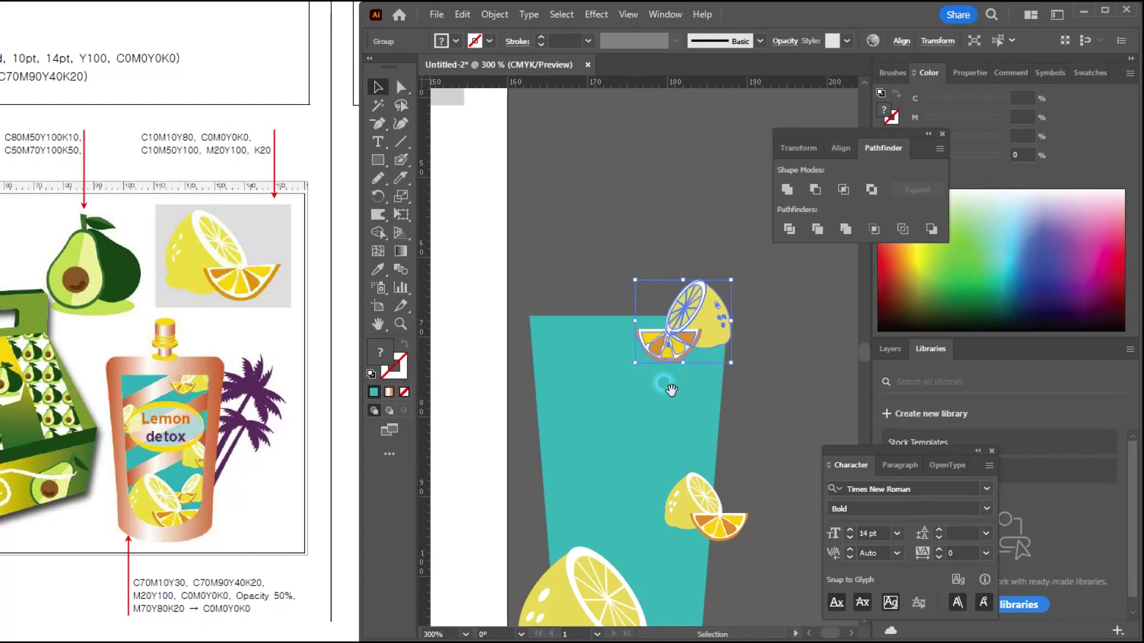
Place another small copy of the lemon group across the spare label's left edge, in its upper half.
left_click_drag(669, 388, 741, 347)
left_click_drag(768, 292, 631, 397)
scroll(633, 407, "down", 3)
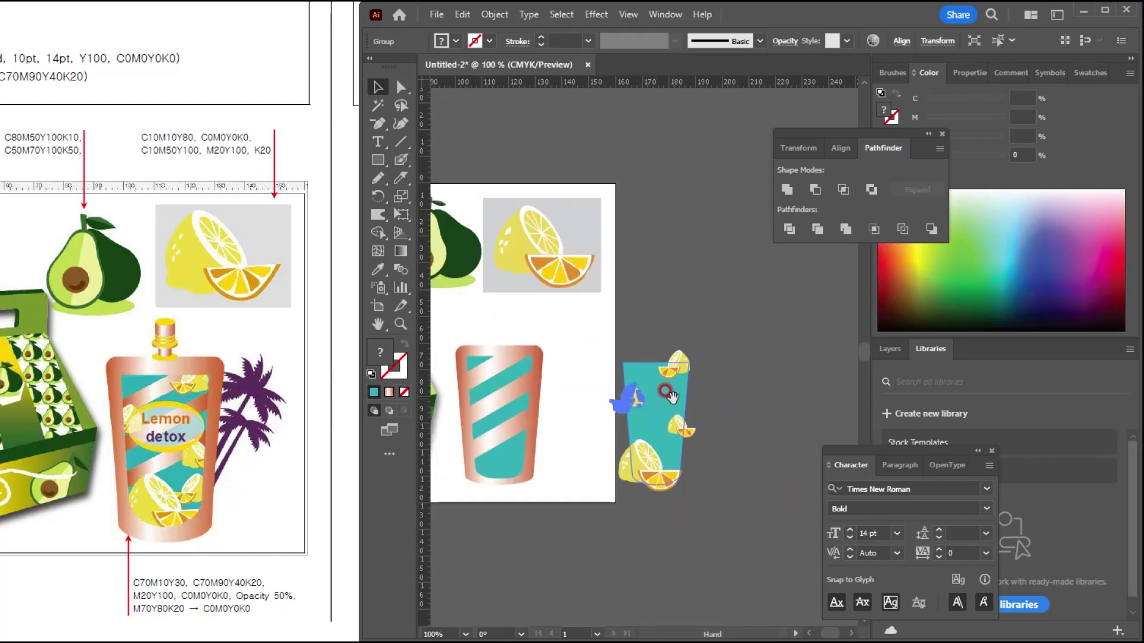
Bring the spare teal label shape to the front and use it as a clipping mask over the lemon groups.
left_click(673, 330)
key("ctrl+shift+bracketright")
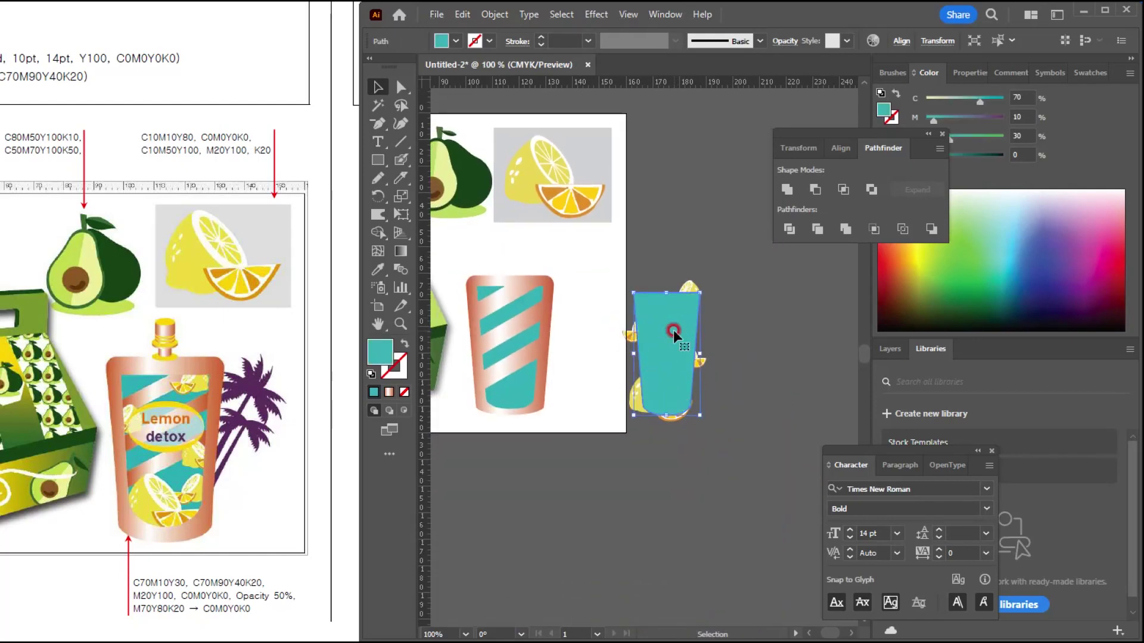
left_click_drag(702, 263, 647, 434)
right_click(663, 331)
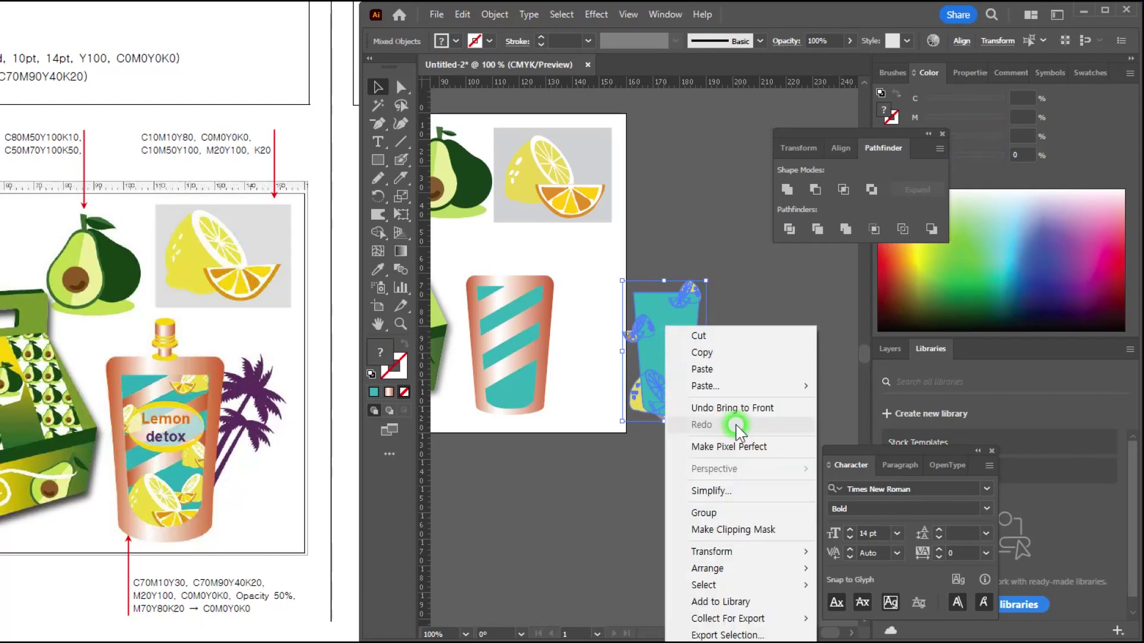
left_click(706, 526)
Move the clipped lemon group onto the pouch so it lines up with the striped teal label.
left_click_drag(655, 381, 501, 374)
scroll(500, 374, "up", 4)
left_click_drag(549, 528, 545, 534)
scroll(585, 494, "down", 2)
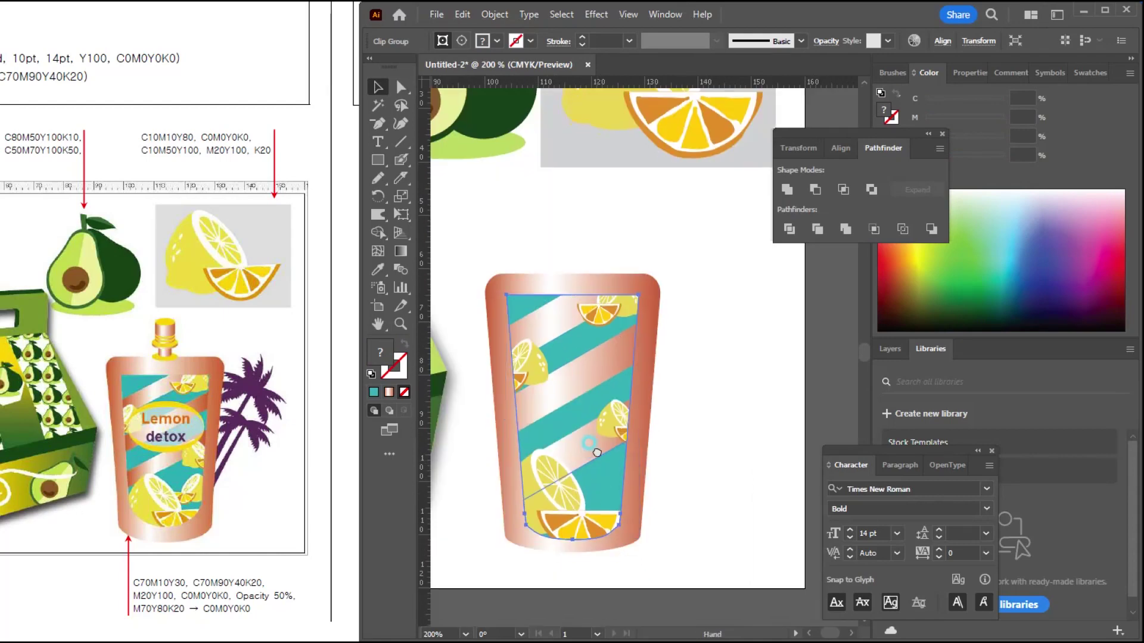
left_click_drag(591, 452, 589, 430)
key("ctrl+shift+a")
scroll(570, 395, "up", 2)
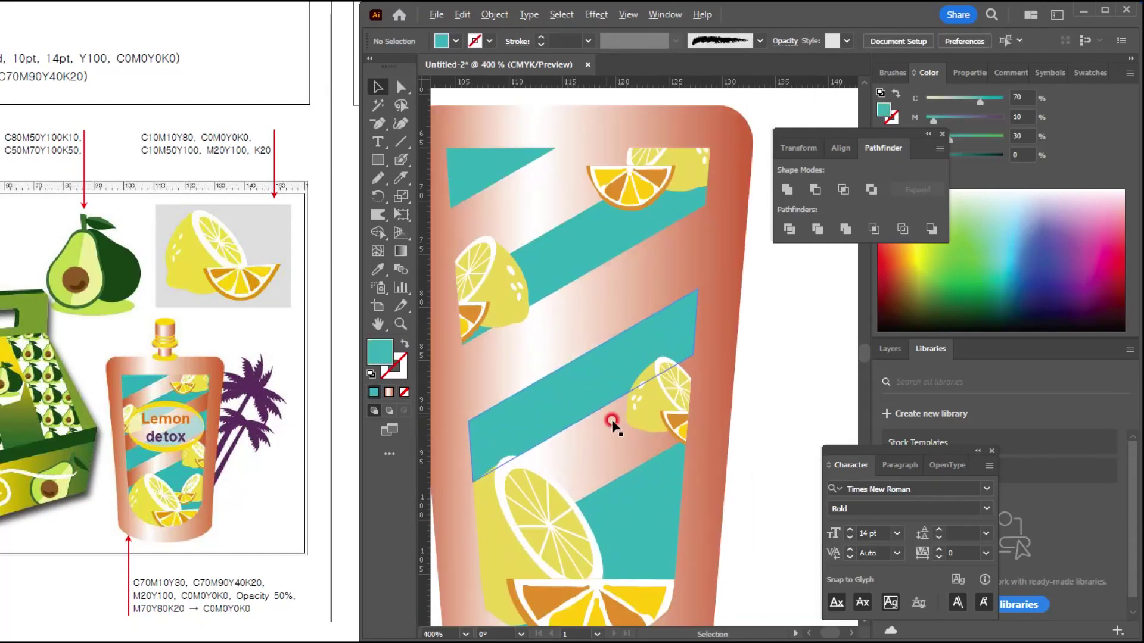
left_click_drag(569, 430, 595, 406)
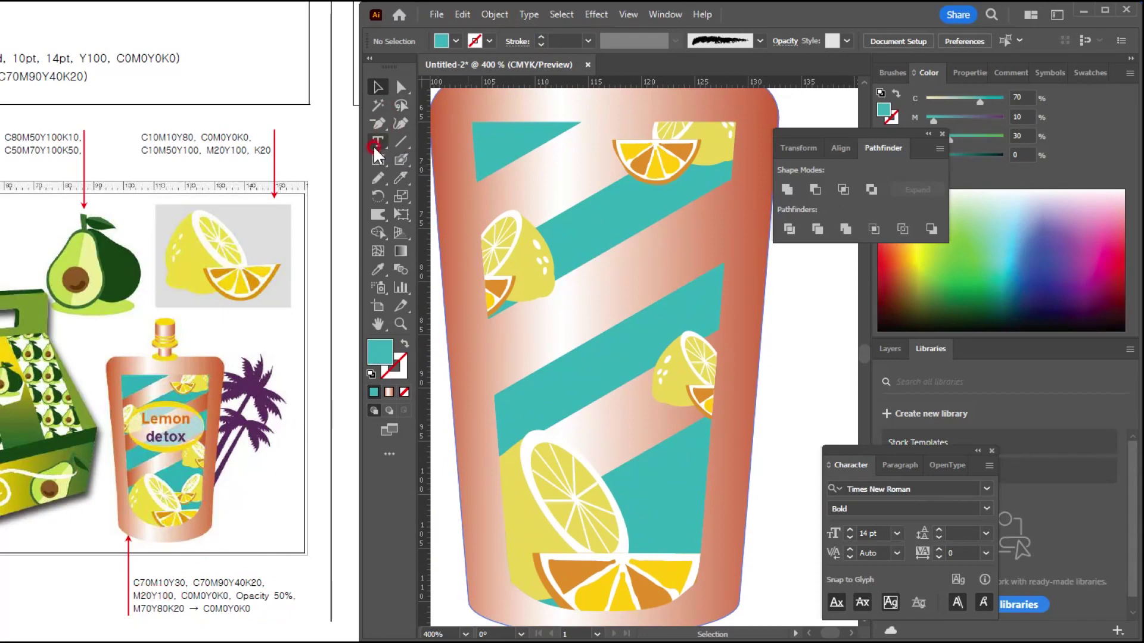
Draw a horizontal ellipse about 20 mm wide and 13 mm high across the upper middle of the striped label.
left_click_drag(378, 160, 440, 199)
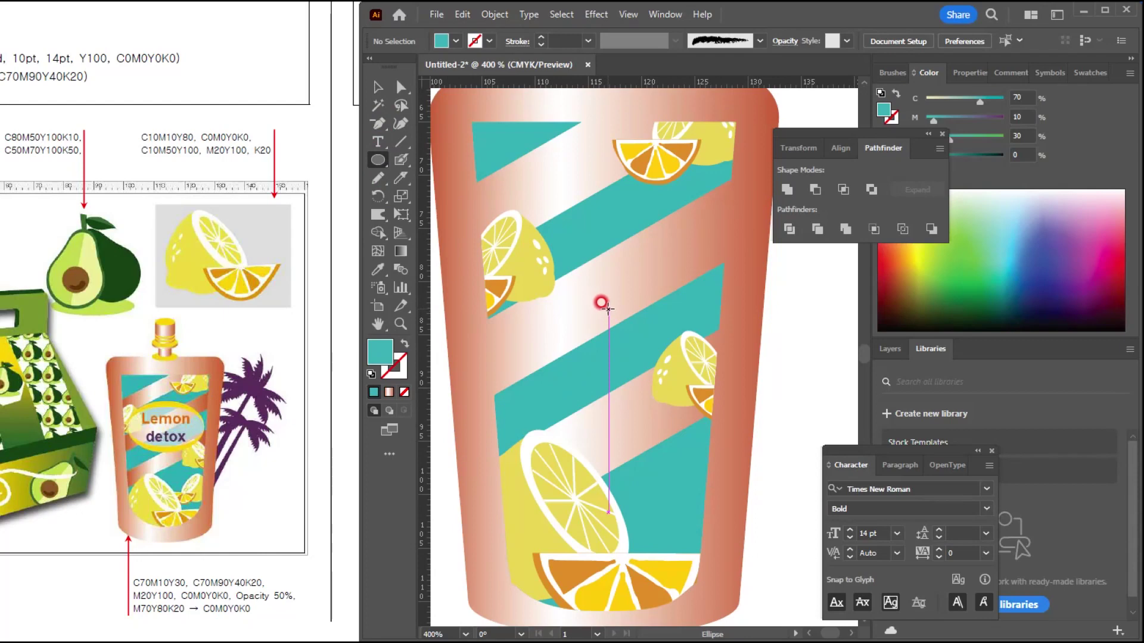
left_click_drag(608, 307, 713, 377)
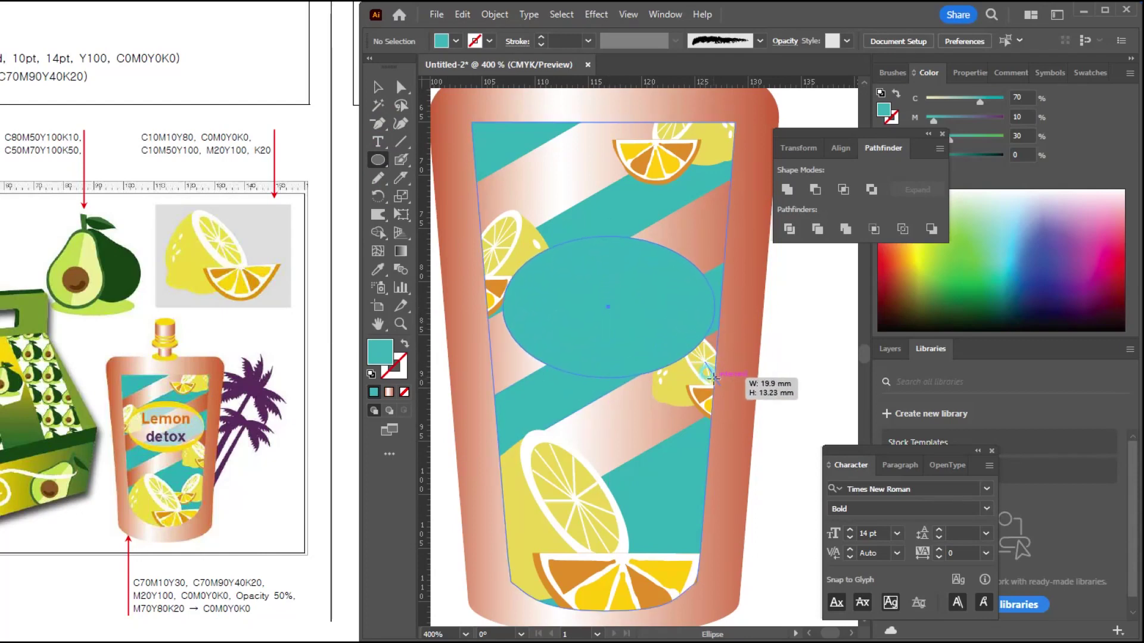
left_click_drag(714, 377, 714, 378)
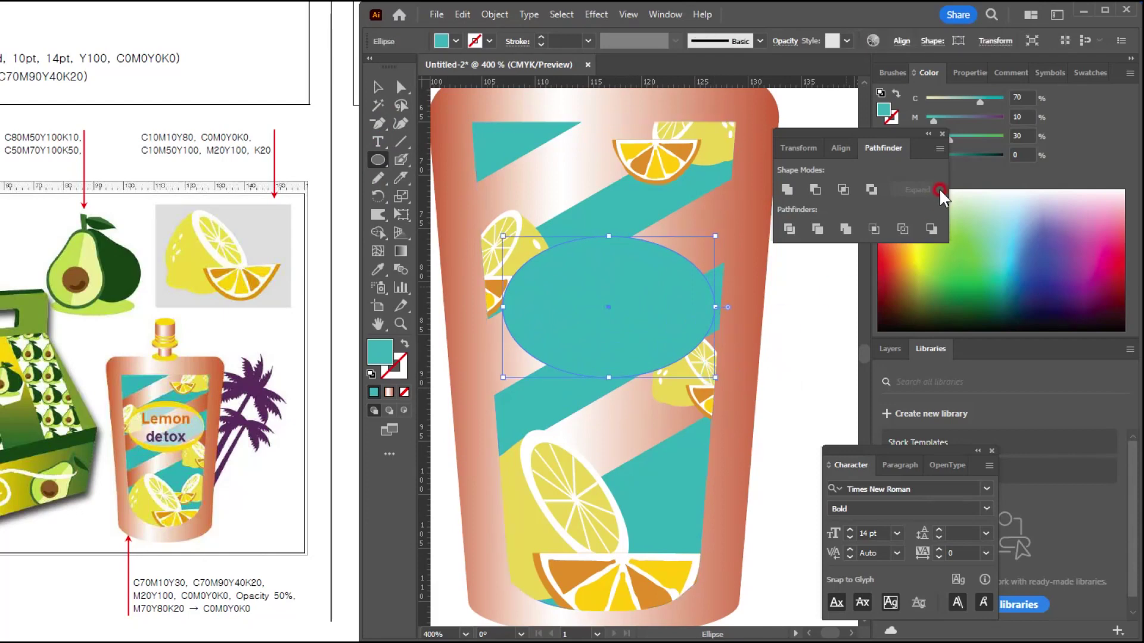
Fill the ellipse with yellow at C0 M20 Y100.
left_click(942, 134)
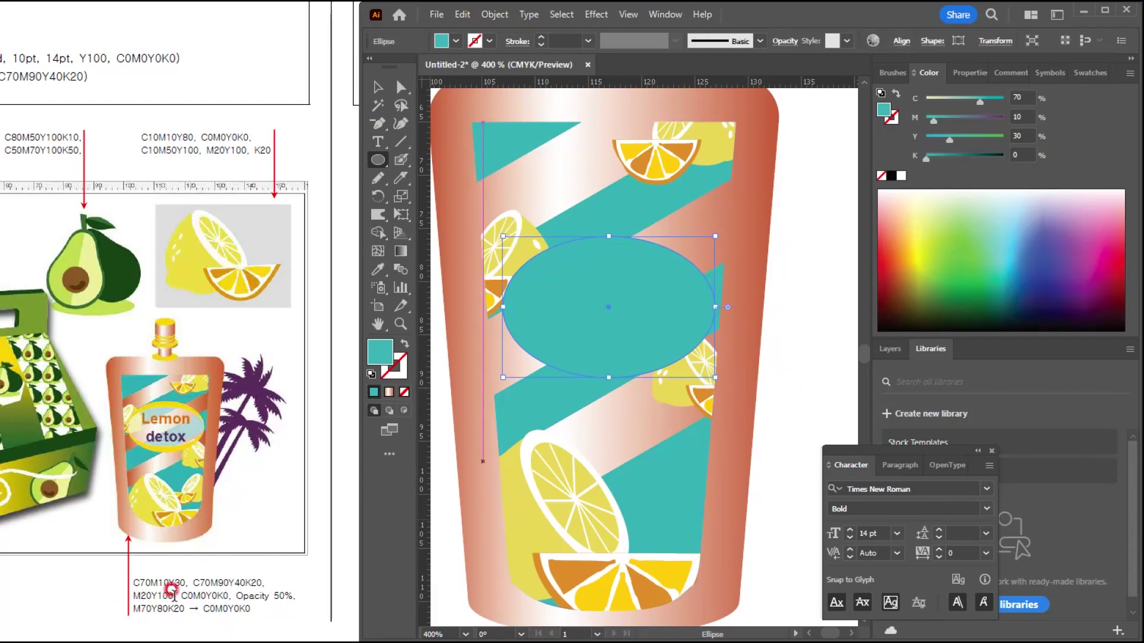
left_click(995, 113)
type("0")
key("Tab")
type("20")
key("Tab")
type("100")
key("Return")
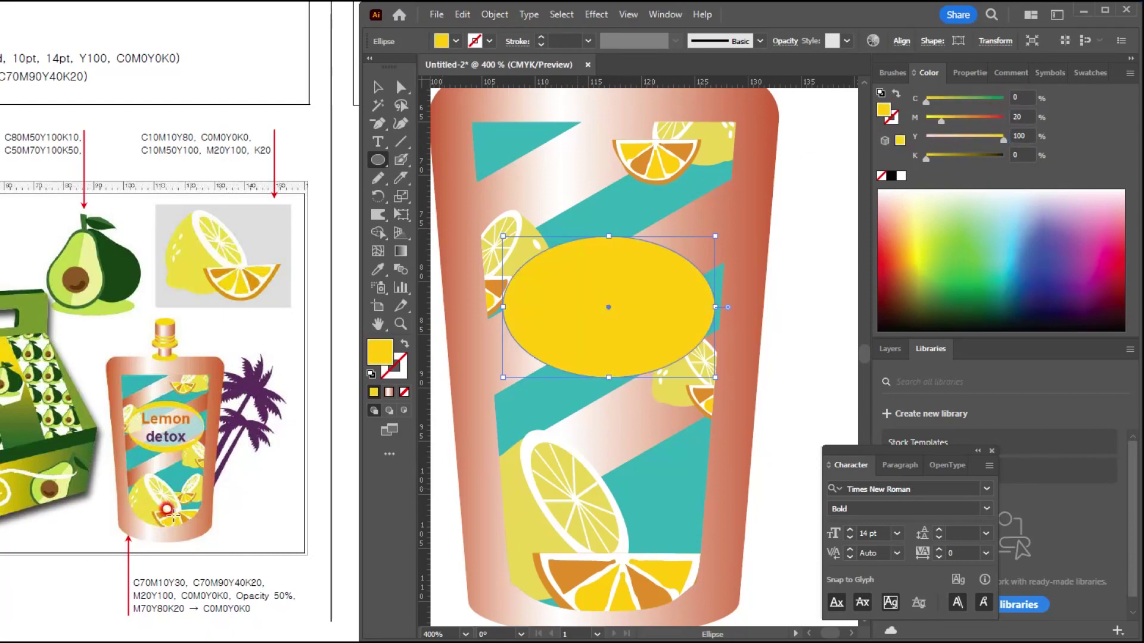
Duplicate the yellow ellipse in place, reduce the copy's height about its centre and fill it white.
left_click(377, 87)
left_click(572, 271)
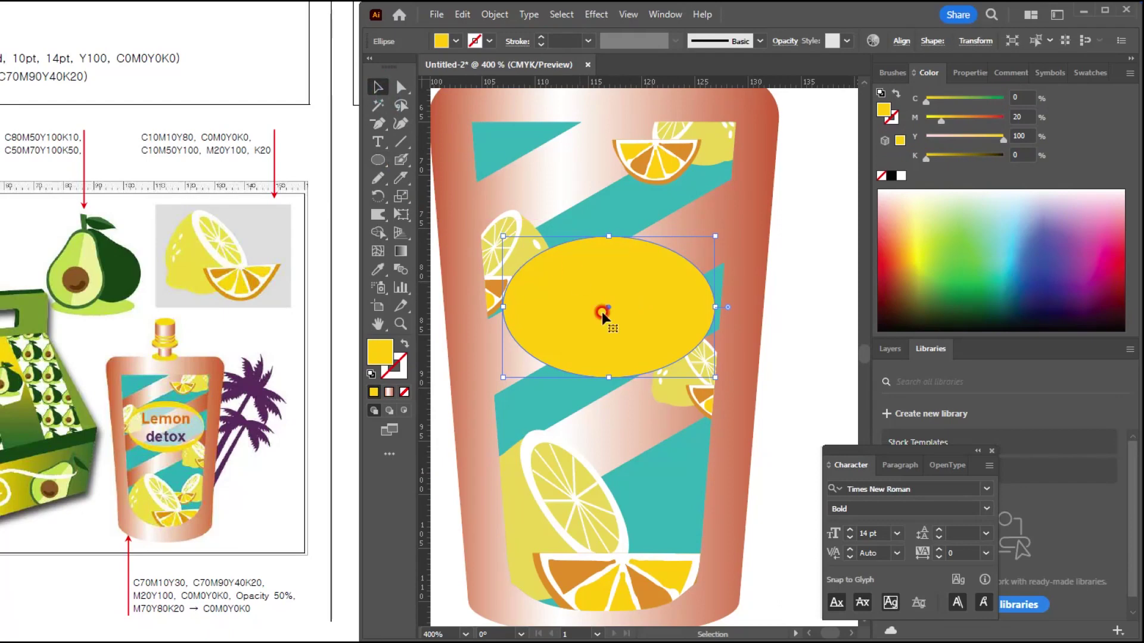
key("ctrl+c")
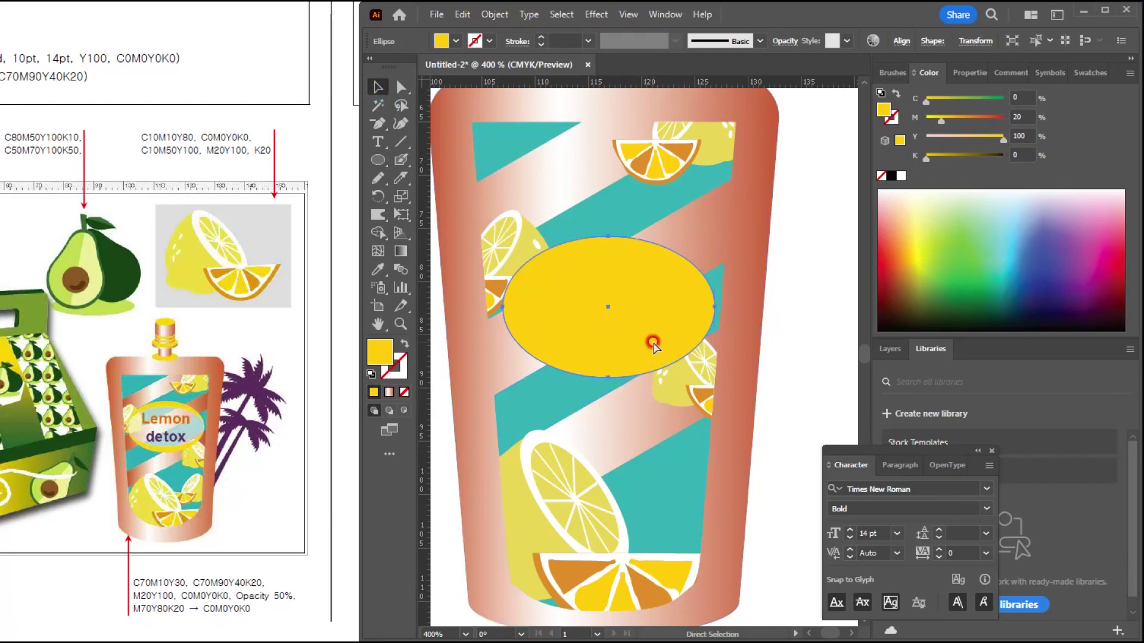
key("v")
left_click_drag(609, 238, 612, 258)
left_click(900, 176)
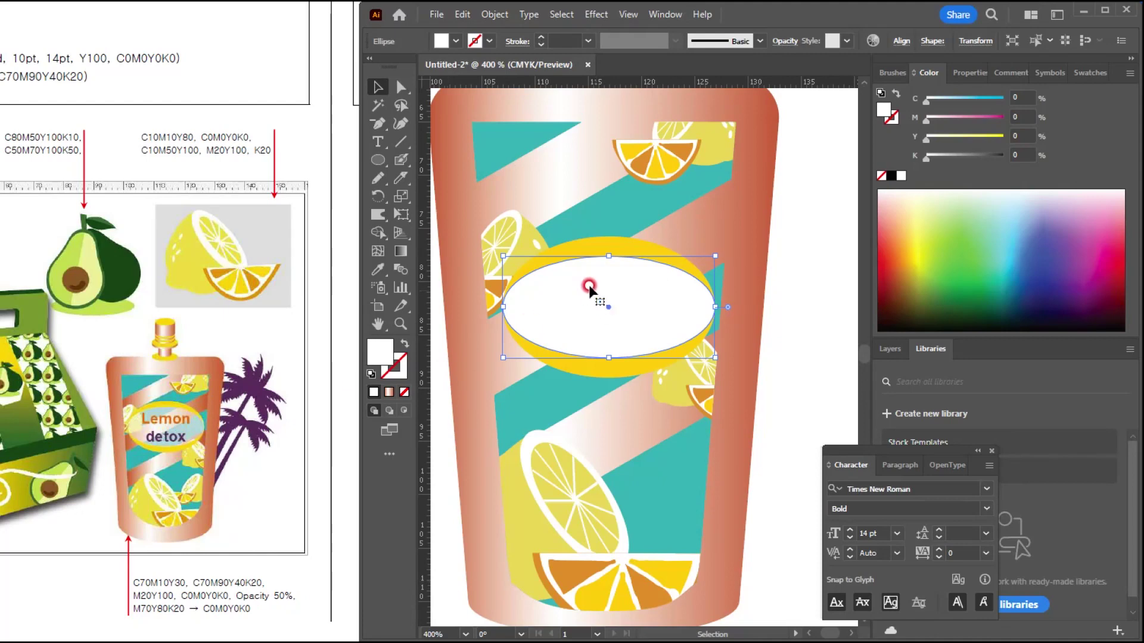
Divide the yellow and white ellipses with Pathfinder and ungroup the resulting pieces.
left_click(629, 249)
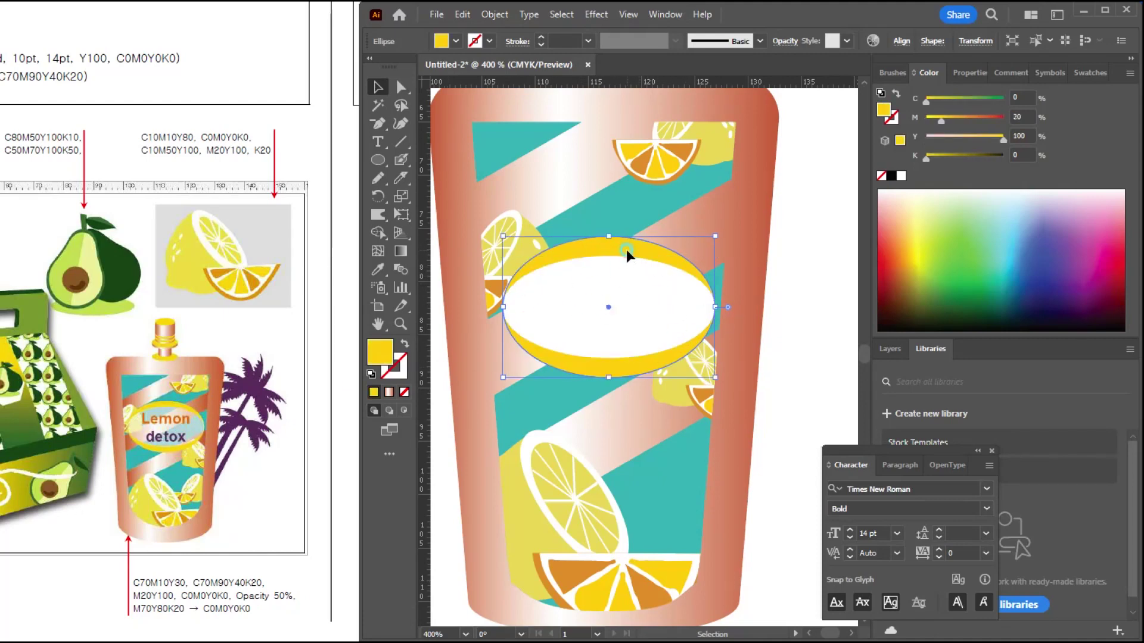
left_click(635, 311, "shift")
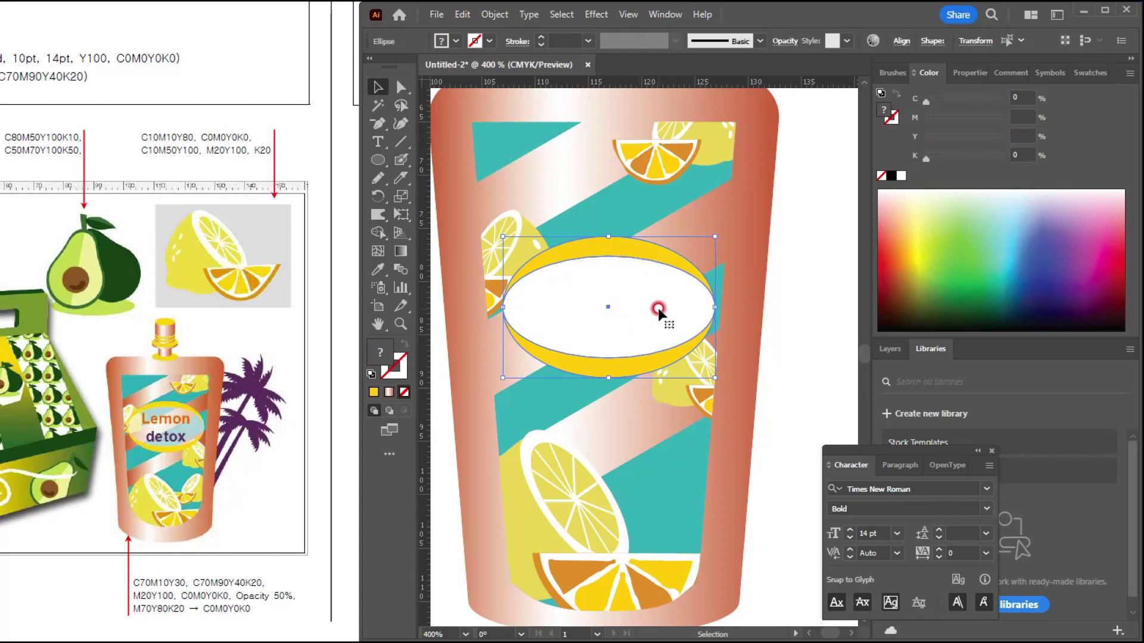
key("ctrl+shift+F9")
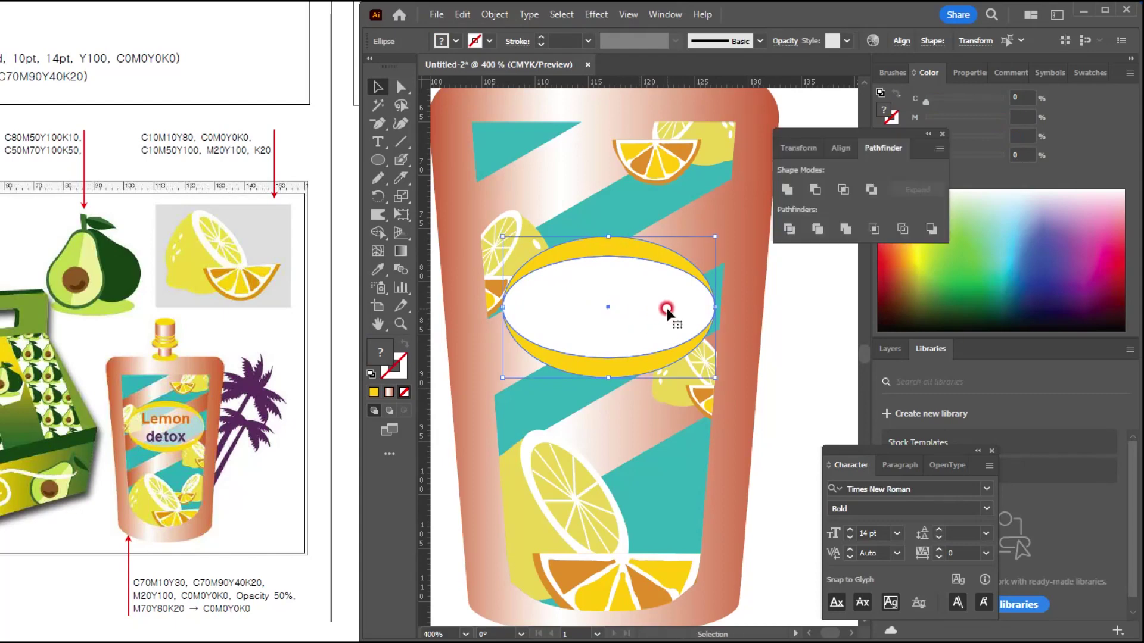
left_click(786, 229)
left_click(797, 360)
left_click_drag(594, 318, 542, 338)
left_click_drag(626, 338, 627, 338)
key("ctrl+z")
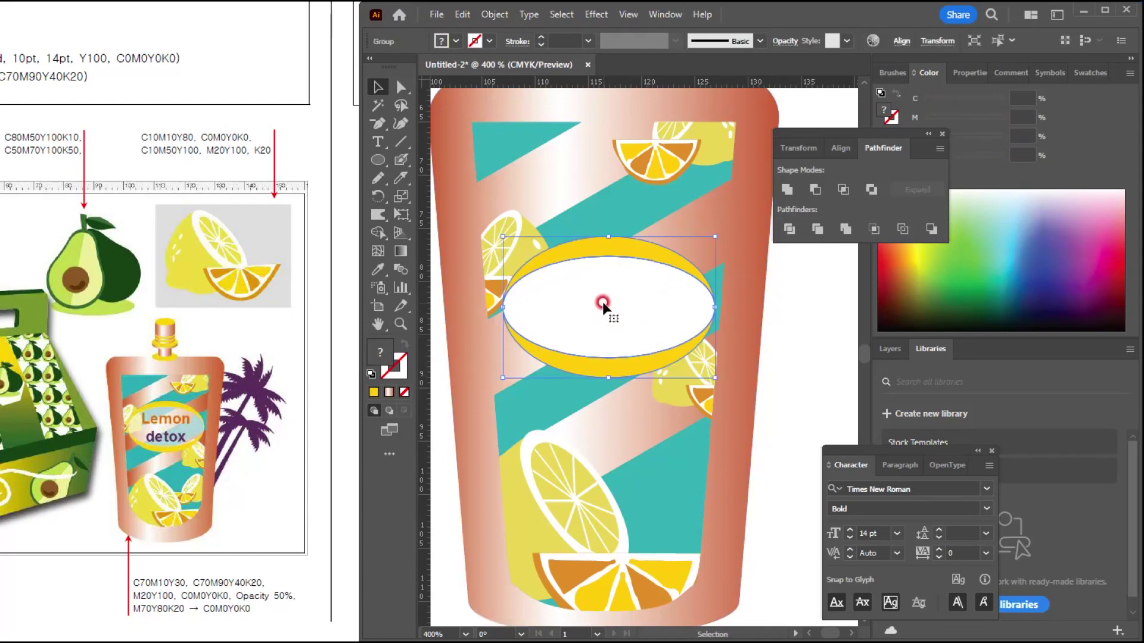
key("ctrl+shift+g")
left_click(813, 331)
Set the white inner ellipse's opacity to 50%.
left_click(613, 319)
left_click_drag(651, 320, 534, 342)
key("ctrl+z")
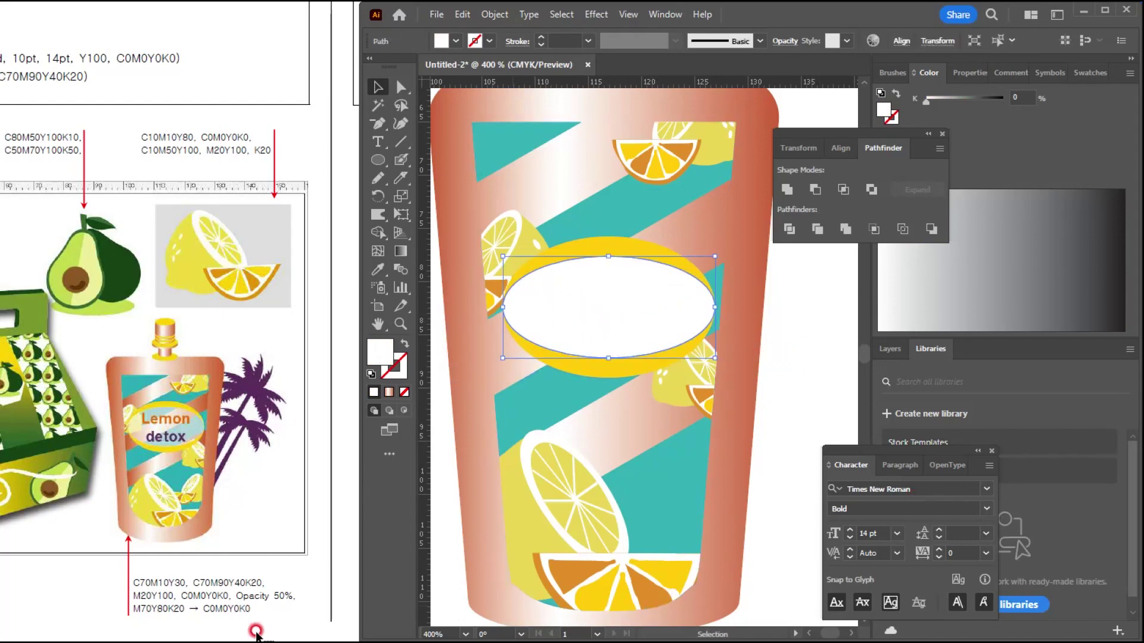
left_click(789, 45)
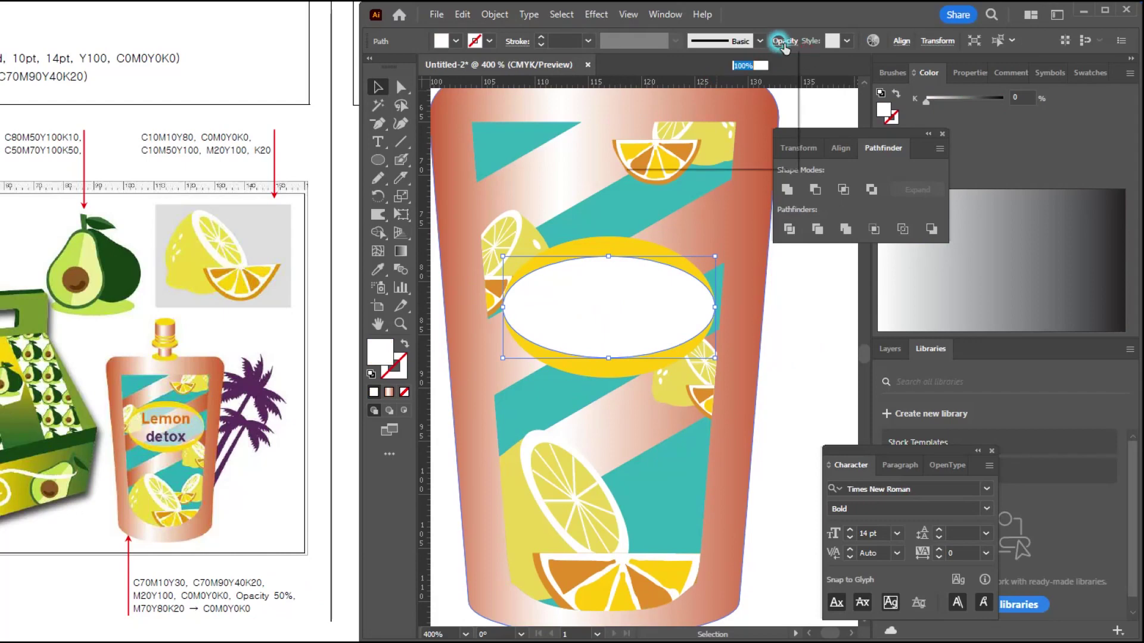
type("50")
key("Return")
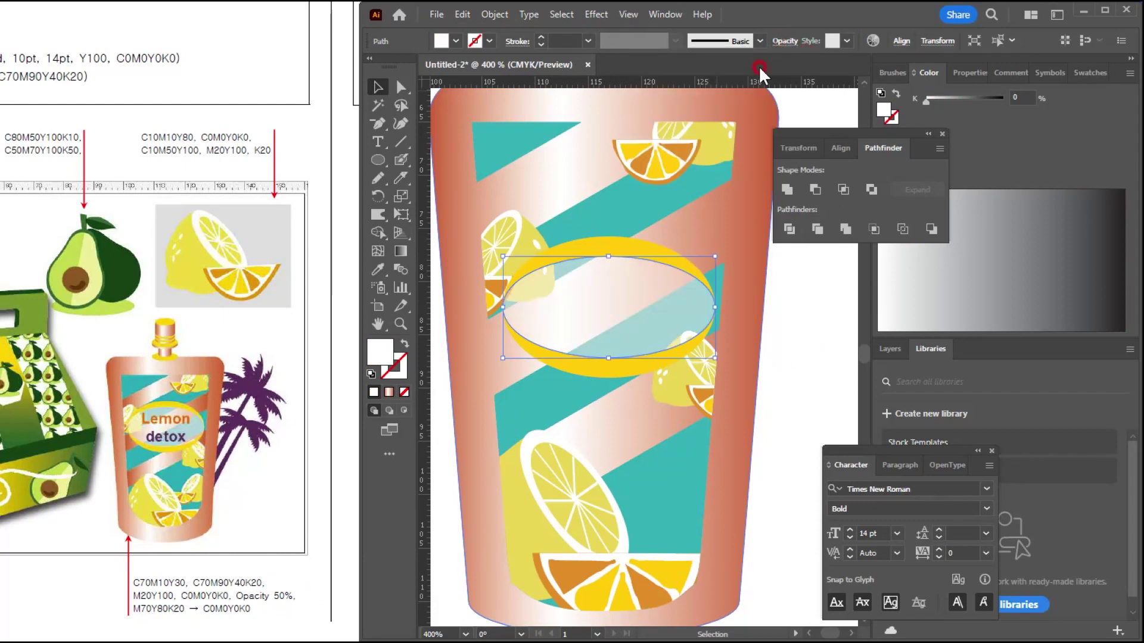
left_click(784, 351)
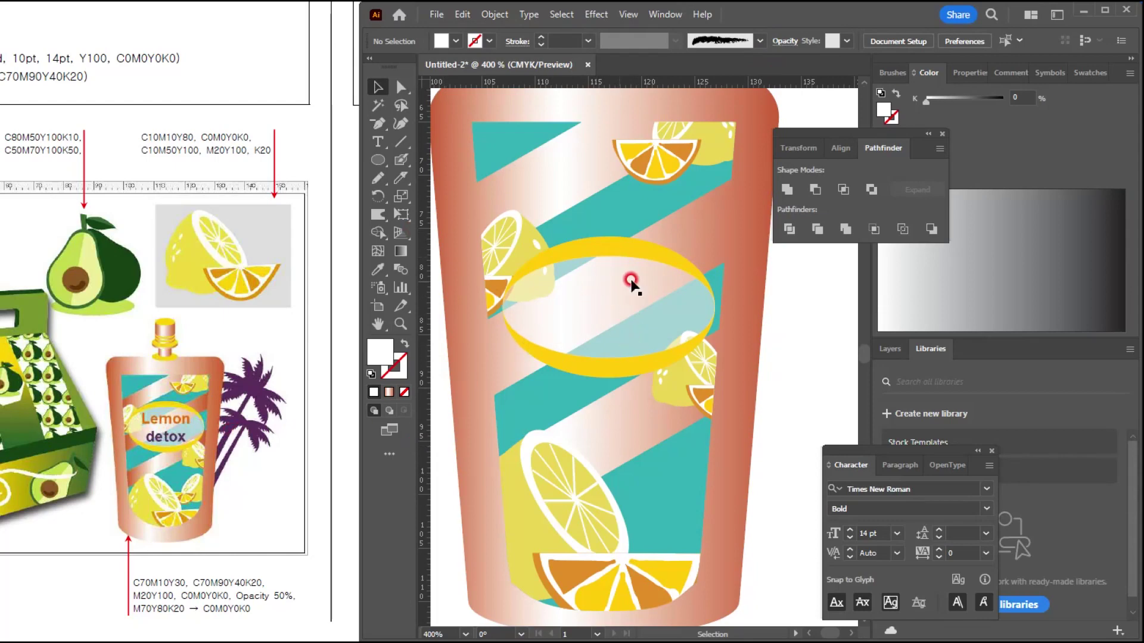
left_click(614, 241)
left_click_drag(620, 242, 638, 179)
key("ctrl+z")
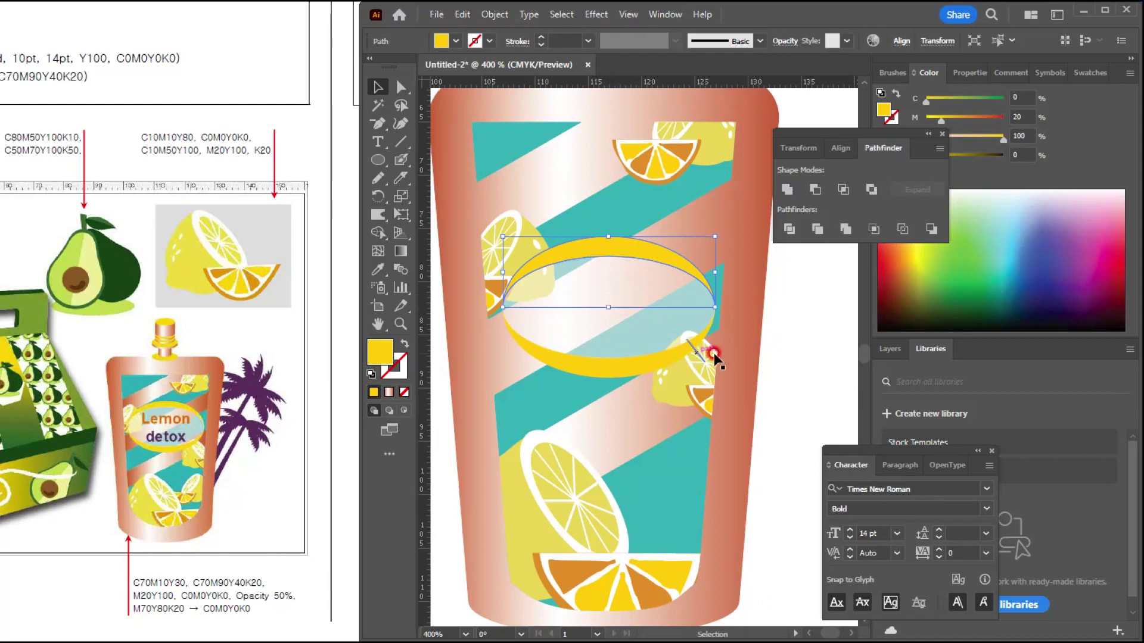
left_click(814, 346)
Add the two-line text "Lemon" and "detox" in the blank area beside the pouch.
key("t")
scroll(814, 348, "up", 1)
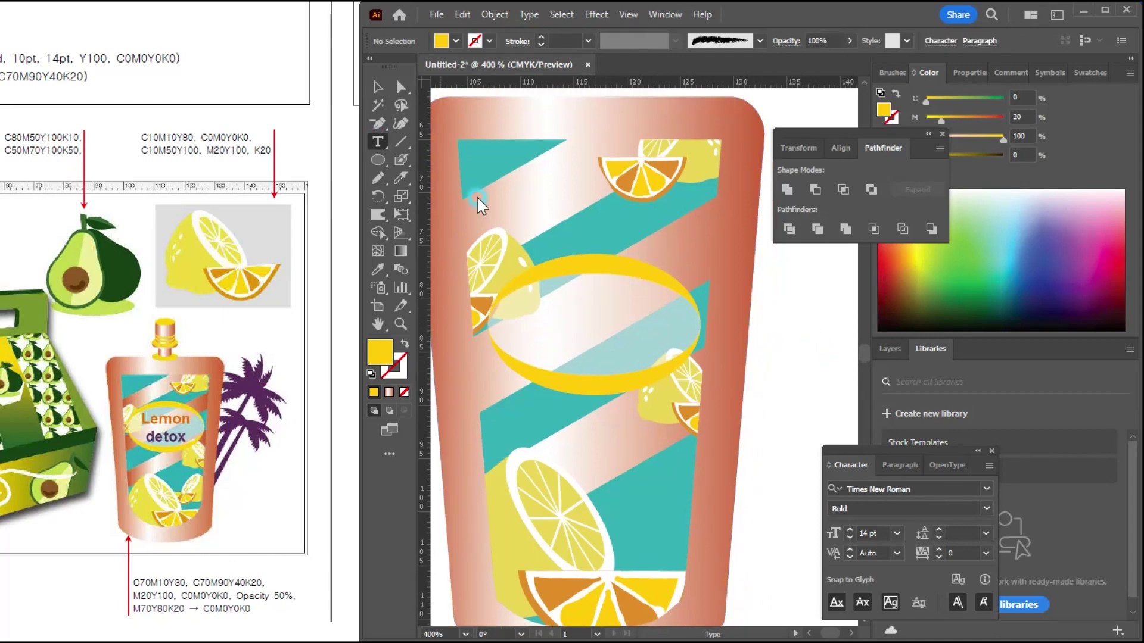
left_click(770, 372)
type("Lem")
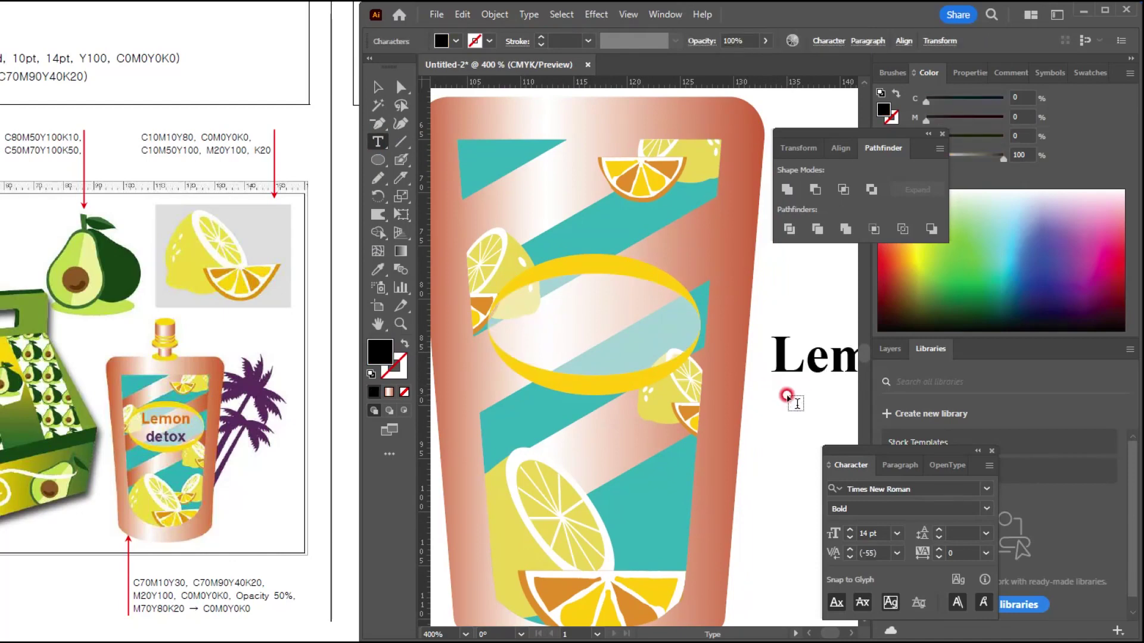
type("on")
key("Return")
type("detox")
key("Escape")
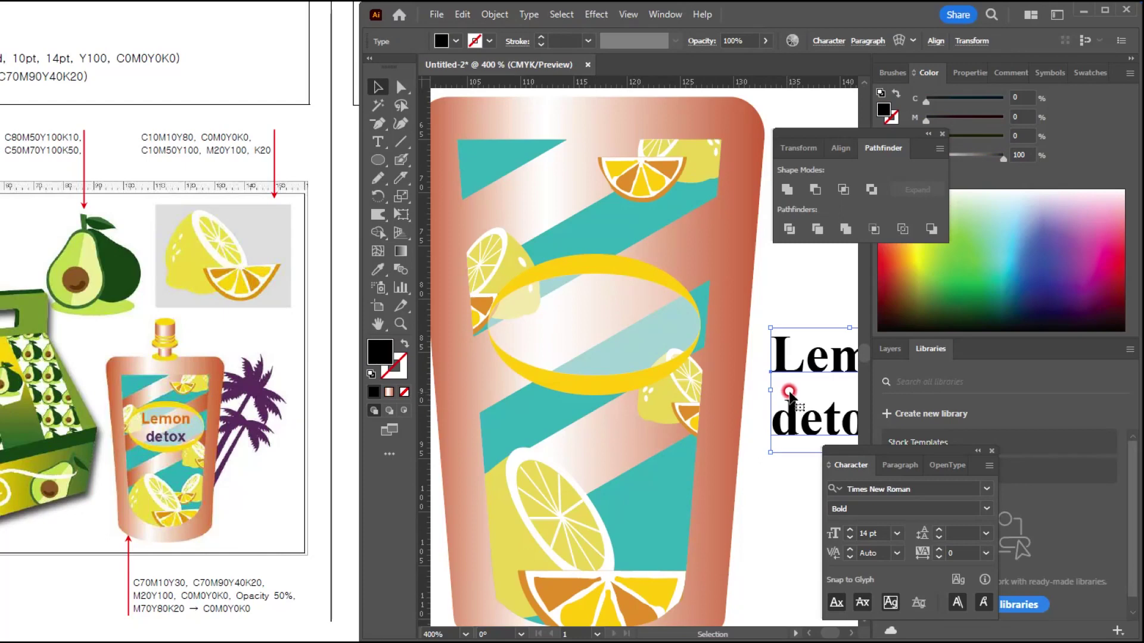
Centre-align the two lines of the Lemon detox text.
left_click_drag(813, 371, 535, 295)
left_click(842, 150)
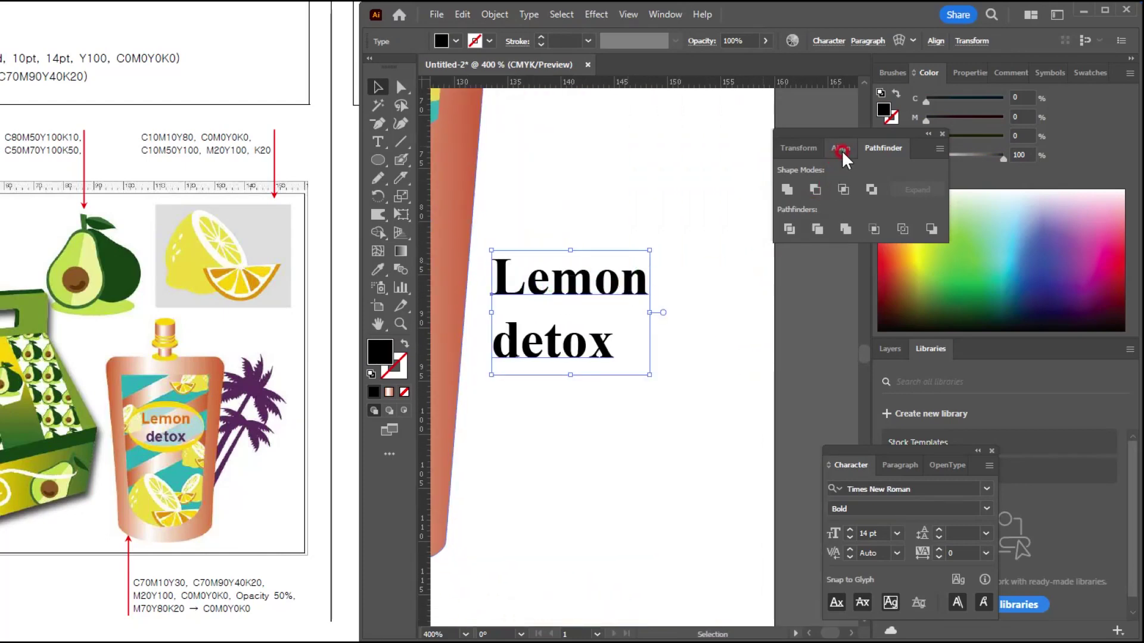
left_click(899, 467)
left_click(858, 490)
left_click_drag(464, 291, 527, 280)
Check the text specification in the reference sheet and set the Lemon detox text in Arial Bold.
left_click(173, 156)
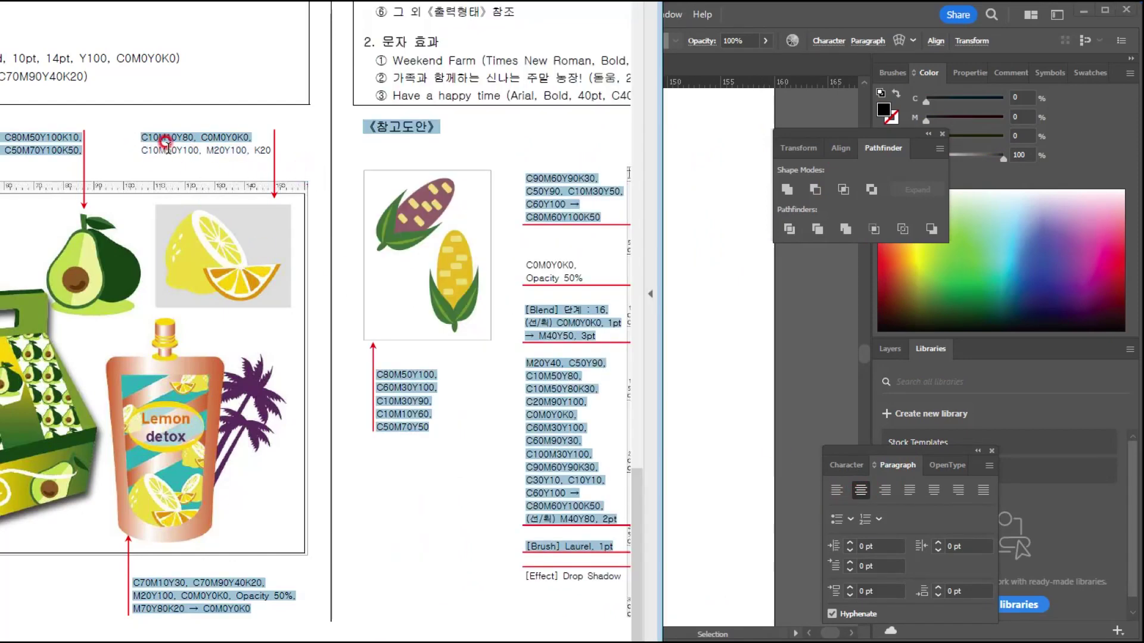
left_click_drag(141, 322, 249, 312)
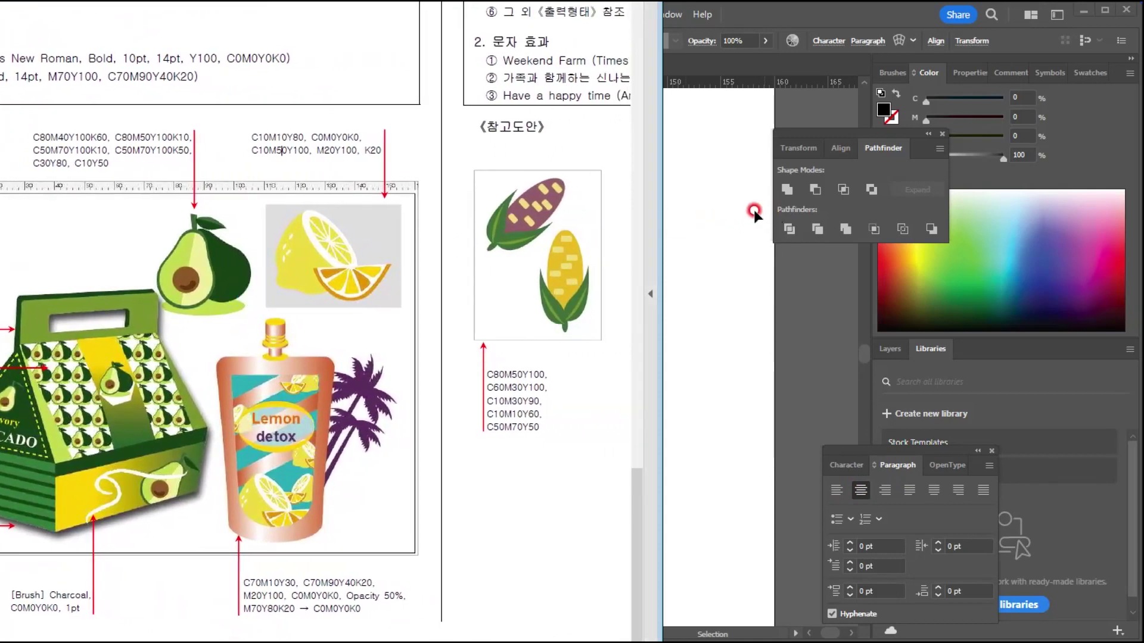
left_click(754, 211)
left_click(846, 464)
left_click(854, 488)
type("ar")
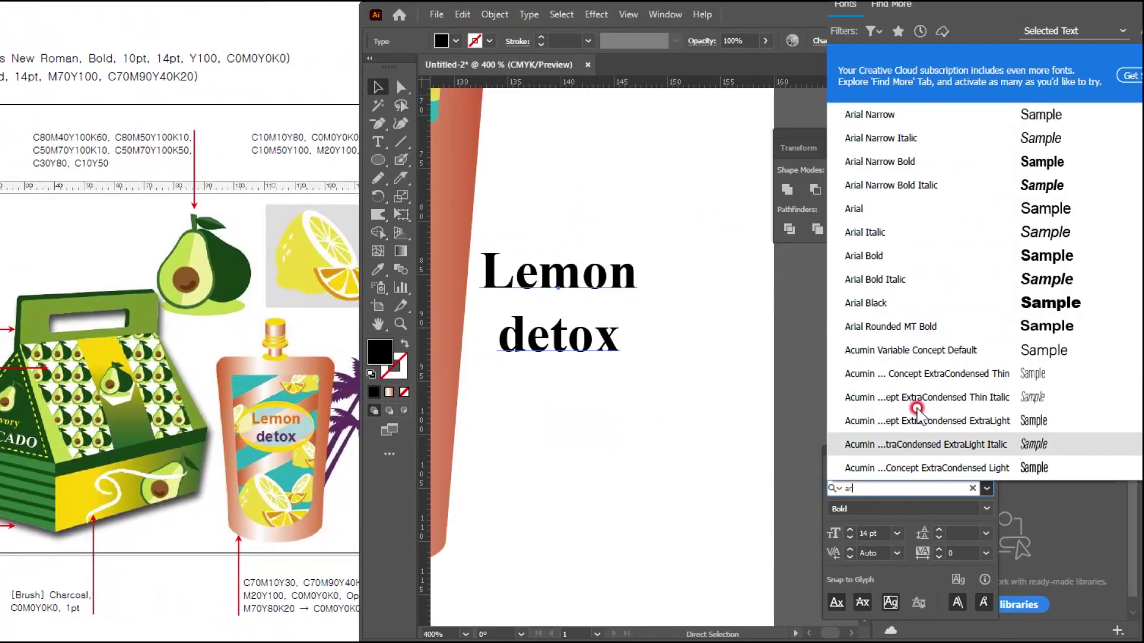
left_click(889, 256)
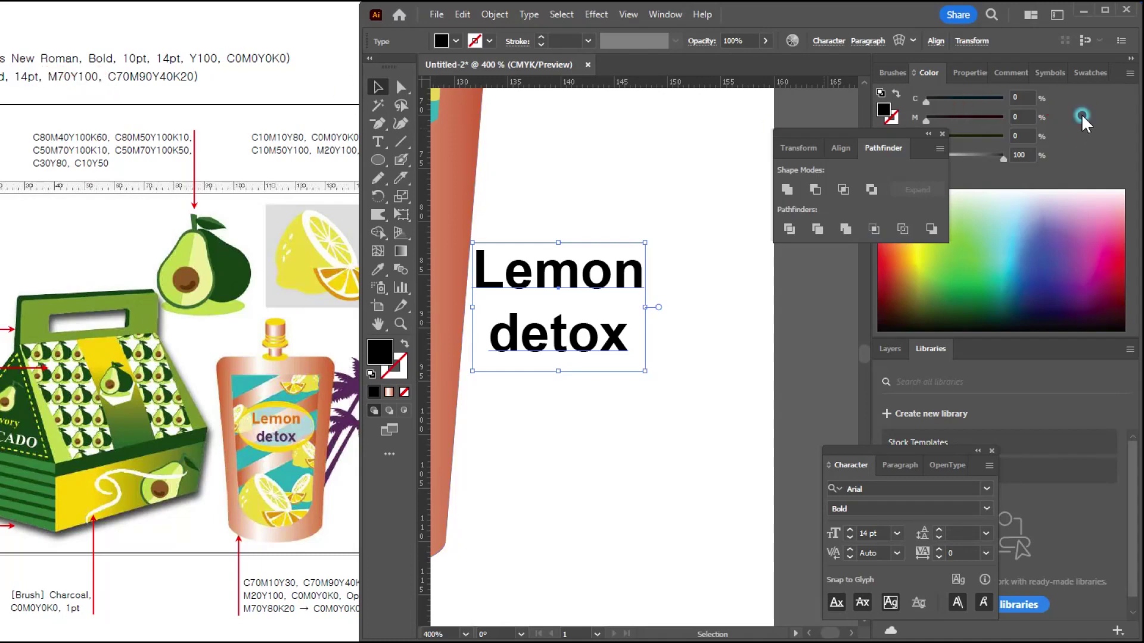
Fill the Lemon detox text with orange at M70 Y100 K0.
type("70")
key("Tab")
type("100")
key("Tab")
type("0")
key("Return")
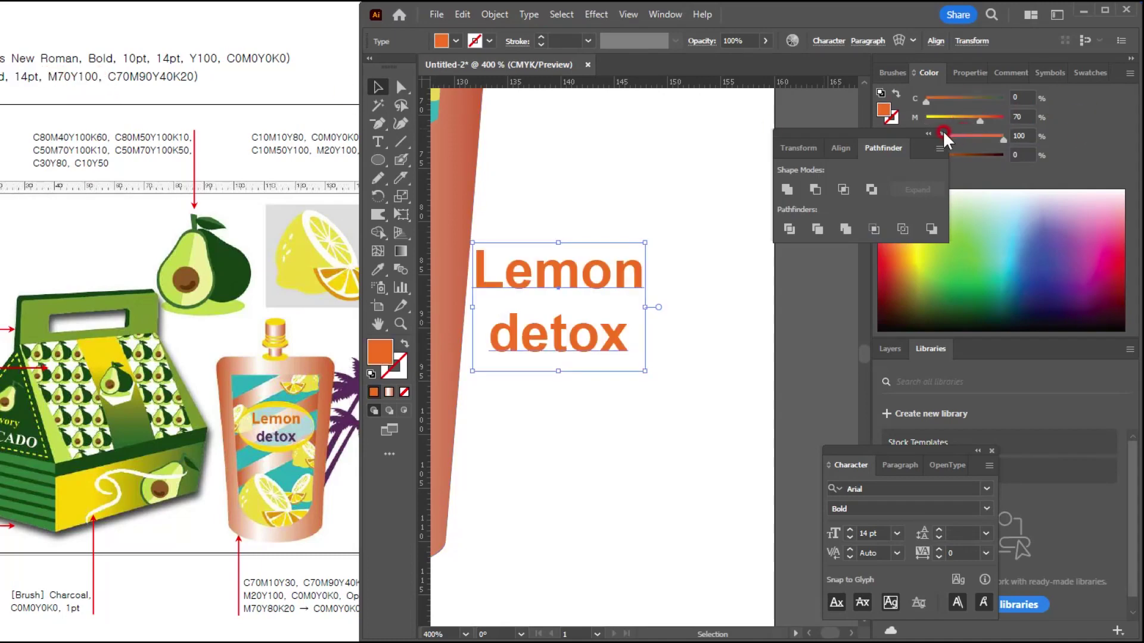
Select only the word "detox" and fill it with purple at C70 M90 Y40 K20.
double_click(536, 327)
double_click(492, 334)
left_click(1013, 114)
type("70")
key("Tab")
type("90")
key("Tab")
type("40")
key("Tab")
type("20")
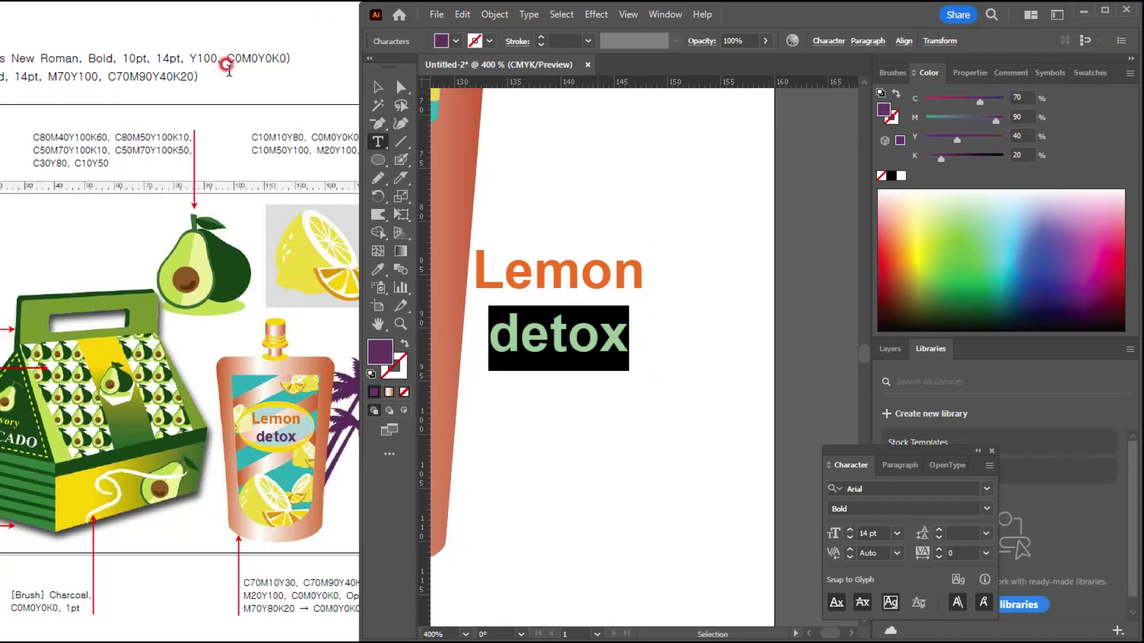
Move the Lemon detox text onto the oval badge on the pouch label.
left_click(378, 87)
left_click(568, 152)
key("ctrl+minus")
key("ctrl+minus")
key("ctrl+minus")
left_click_drag(628, 408, 674, 396)
left_click_drag(682, 316, 653, 262)
scroll(577, 284, "up", 5)
scroll(653, 264, "down", 1)
key("ctrl+minus")
key("ctrl+minus")
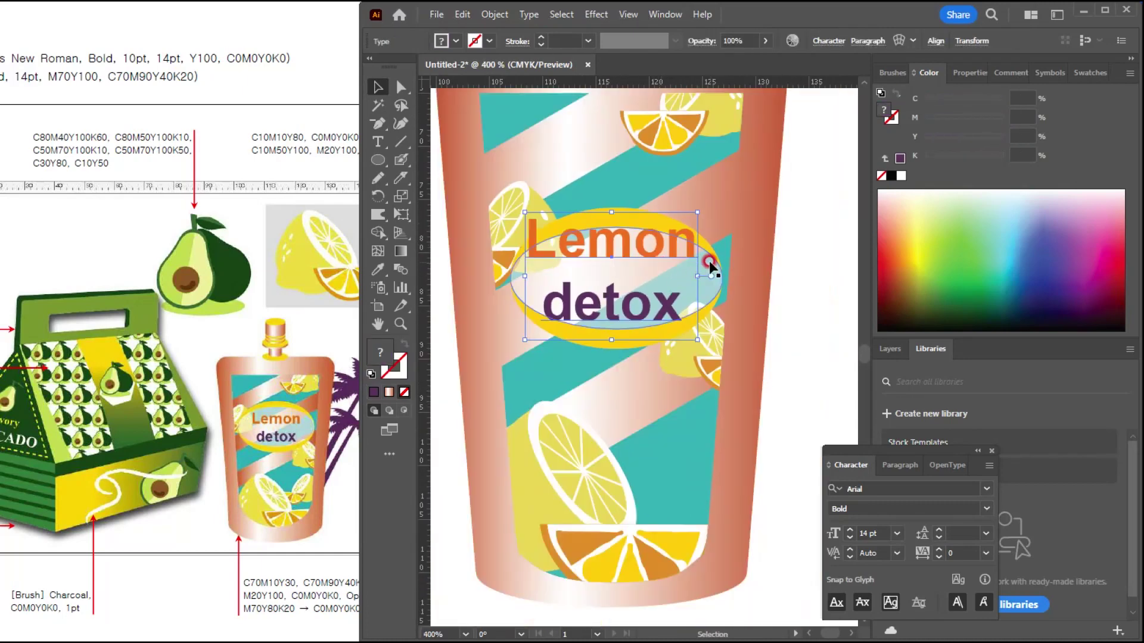
Select the oval badge pieces behind the text and enlarge them about their centre to frame the lettering.
scroll(710, 266, "up", 2)
left_click(689, 365)
scroll(687, 359, "down", 2)
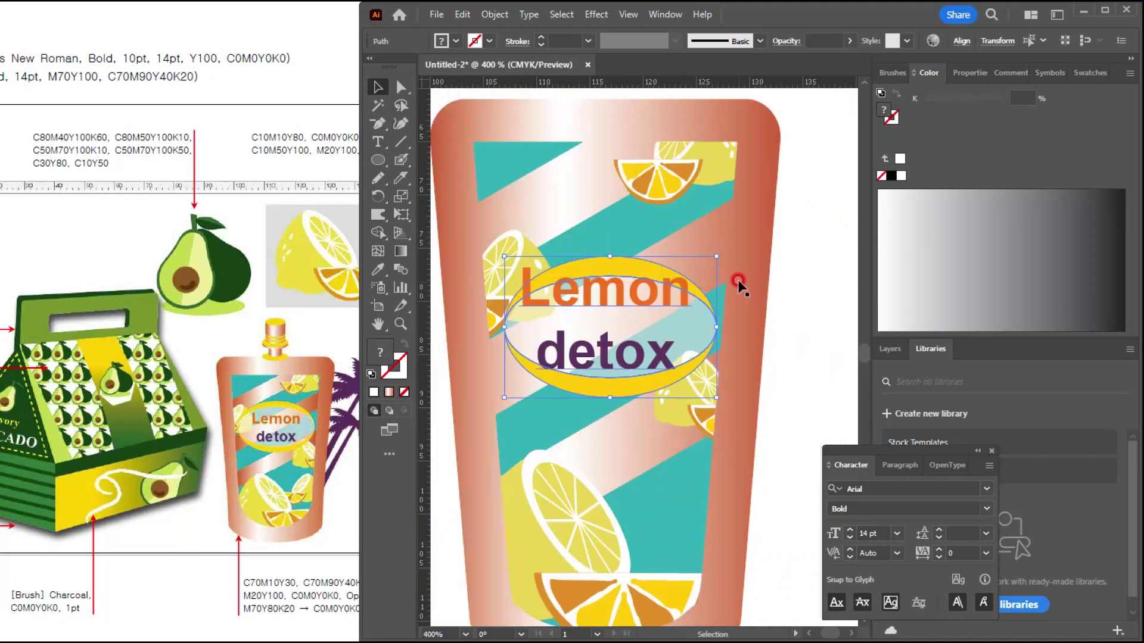
left_click_drag(716, 257, 725, 250)
mouse_move(608, 251)
left_mouse_down()
mouse_move(611, 236)
mouse_move(646, 231)
left_mouse_up()
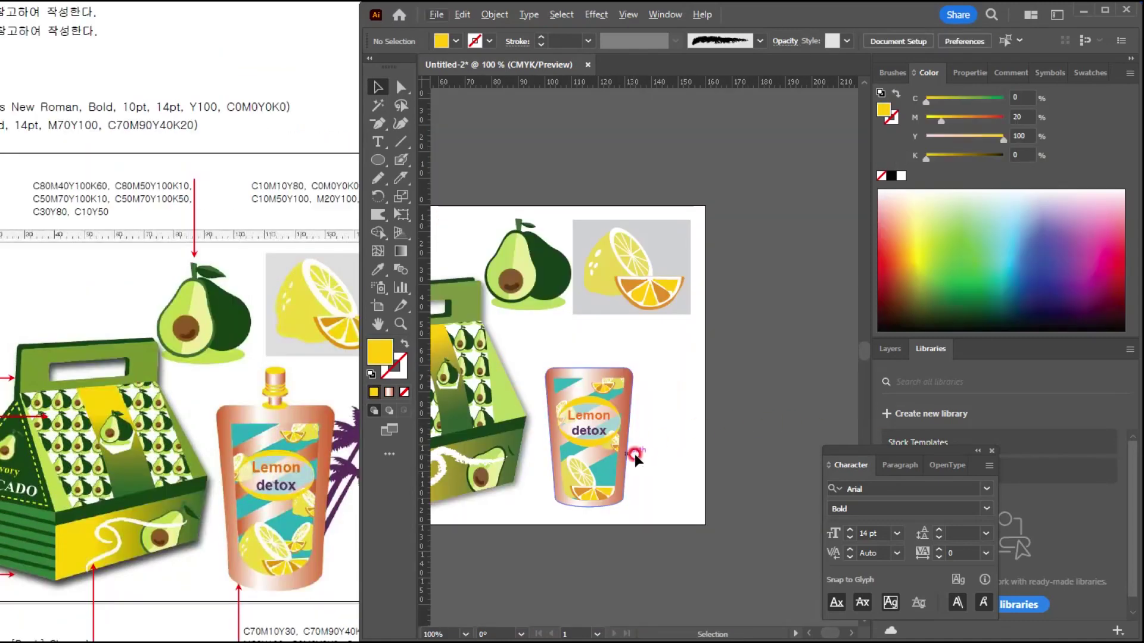
Duplicate the lemon illustration from the grey rectangle into the empty area beside the pouch.
left_click(285, 535)
left_click(298, 586)
left_click(291, 584)
scroll(292, 585, "up", 4)
left_click_drag(285, 487, 237, 454)
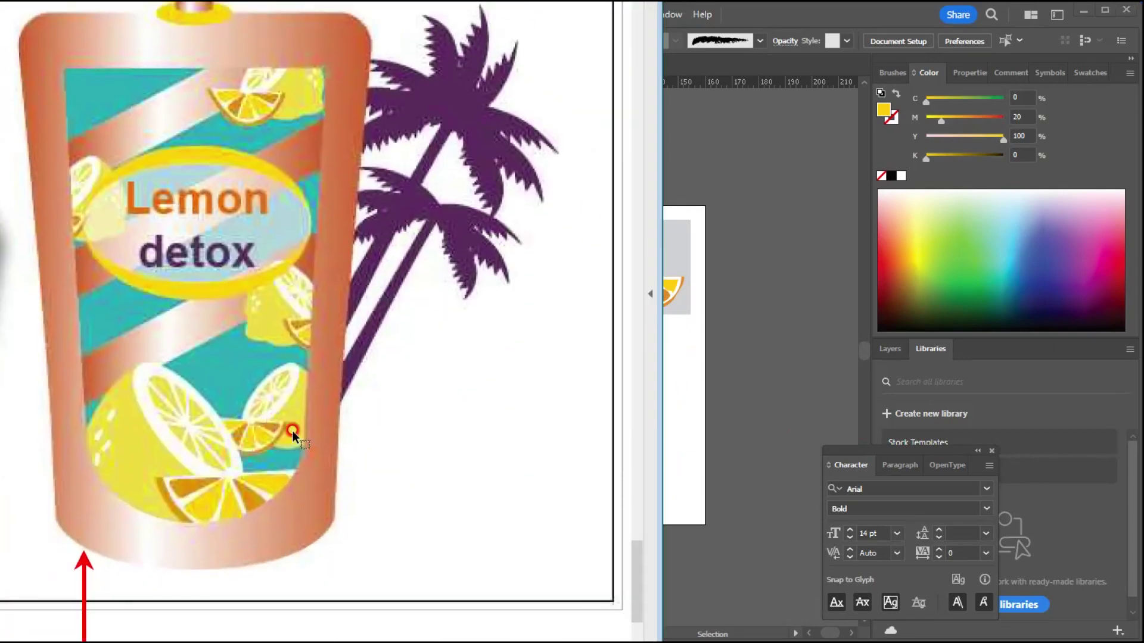
scroll(340, 453, "down", 3)
left_click(699, 358)
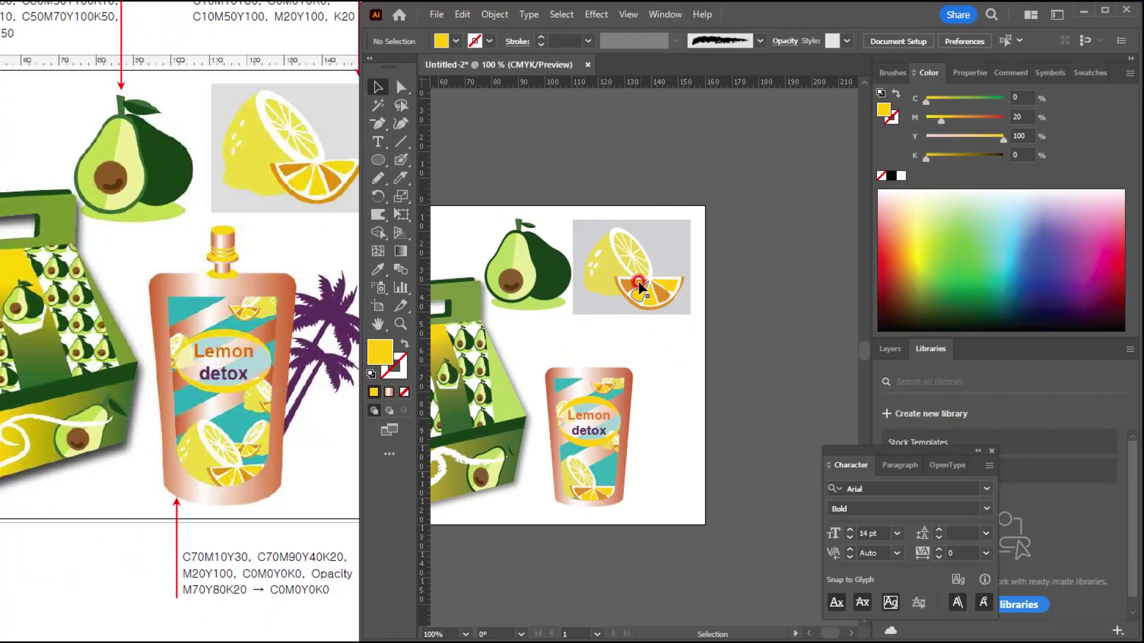
left_click(623, 263)
left_click_drag(625, 266, 700, 379, "alt")
left_click(728, 460)
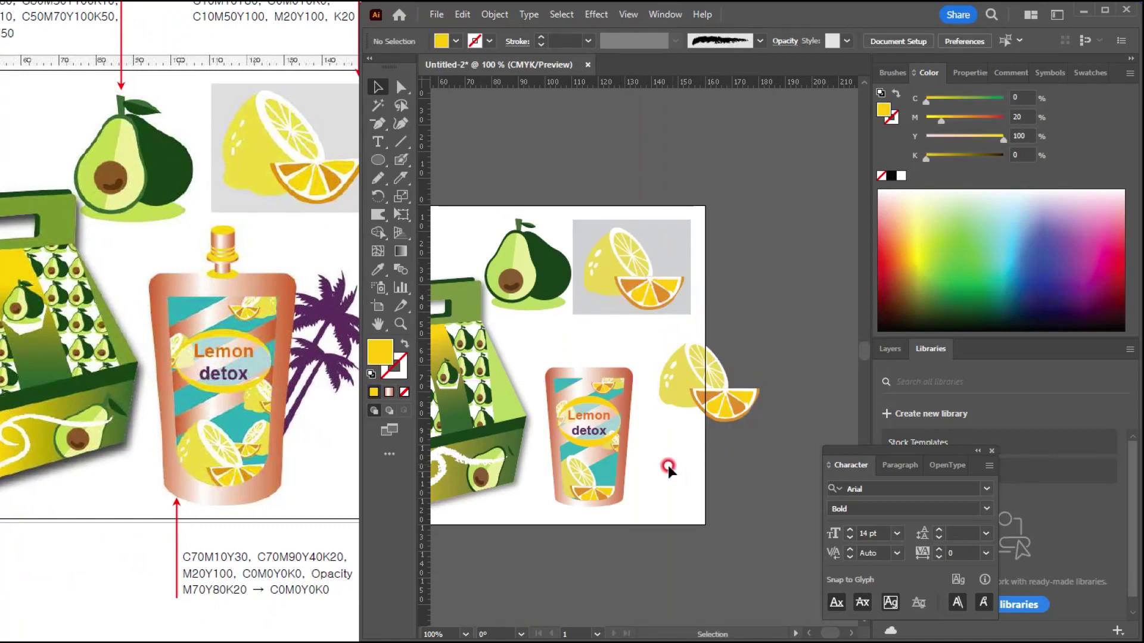
scroll(664, 469, "up", 2)
left_click_drag(659, 469, 736, 331)
left_click(616, 349)
double_click(616, 348)
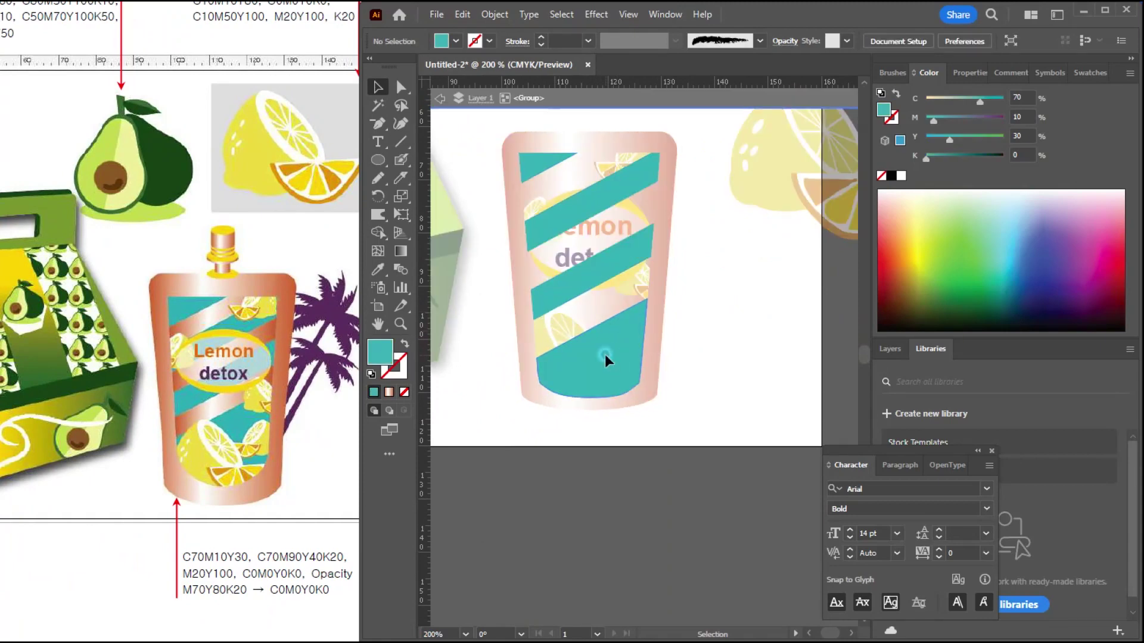
double_click(656, 363)
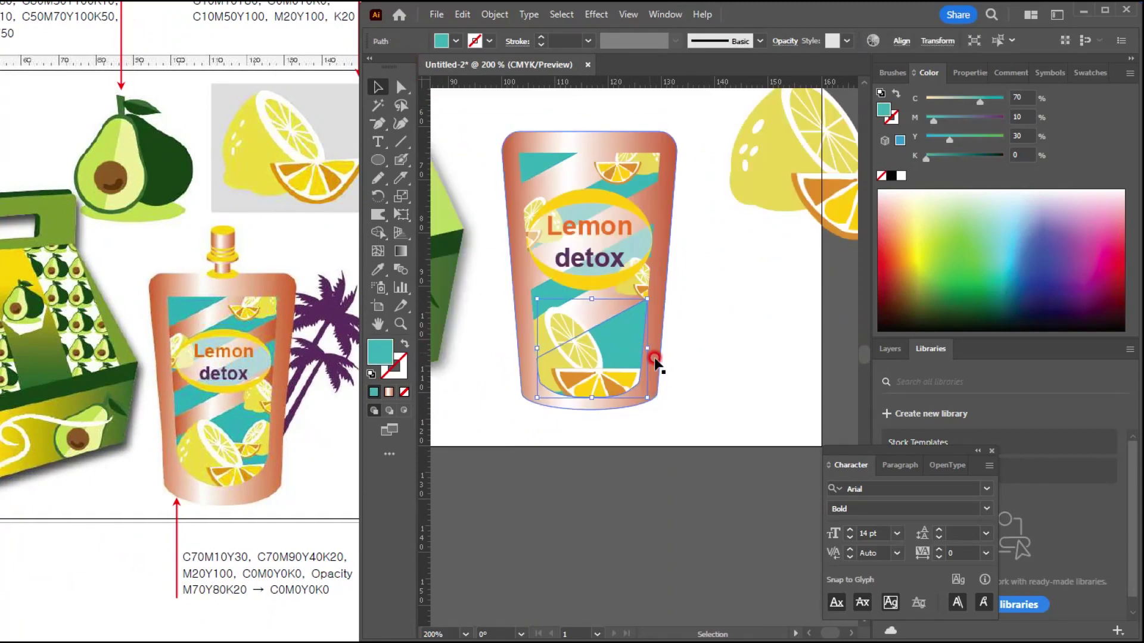
Isolate the clip group holding the label's lemons and place the lemon copy inside it over the pouch's lower half.
left_click(557, 353)
double_click(557, 340)
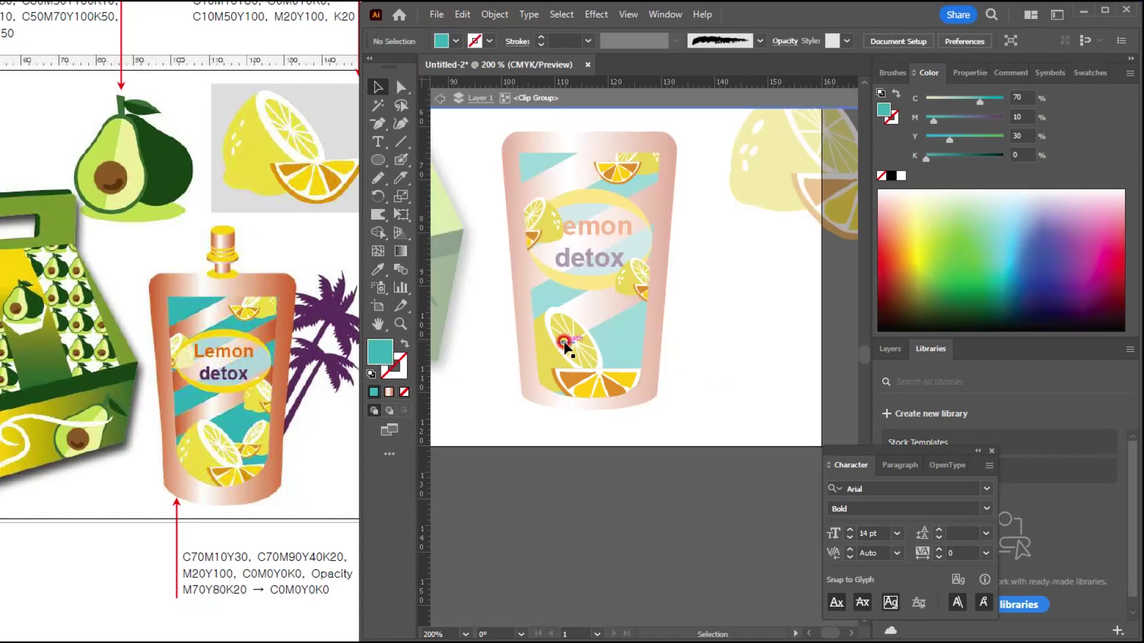
left_click(566, 344)
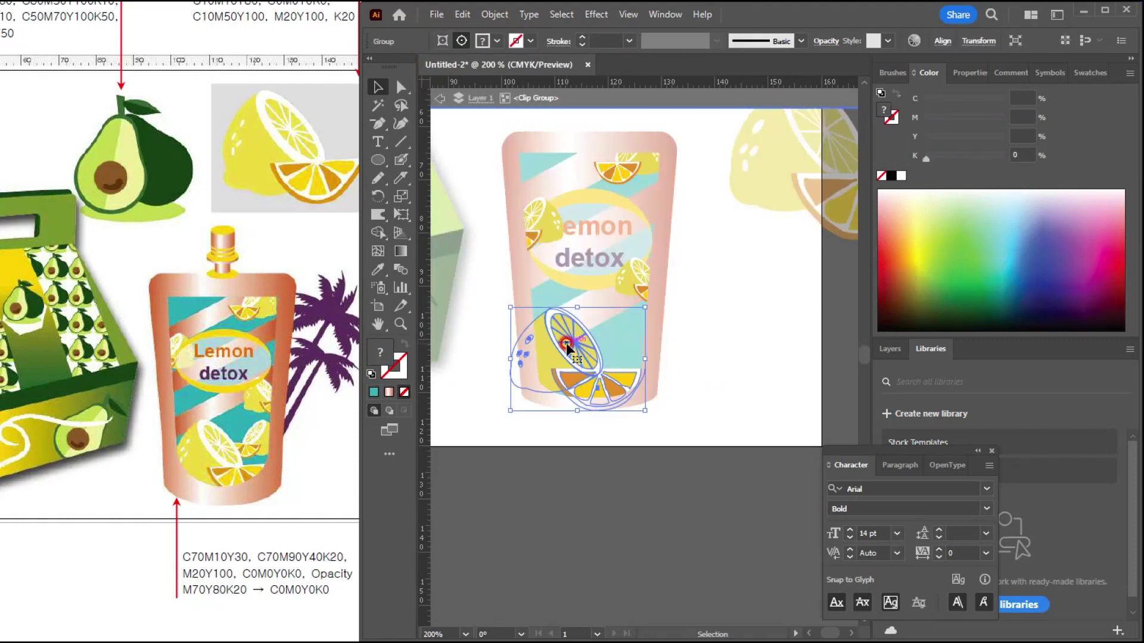
left_click_drag(566, 345, 667, 351)
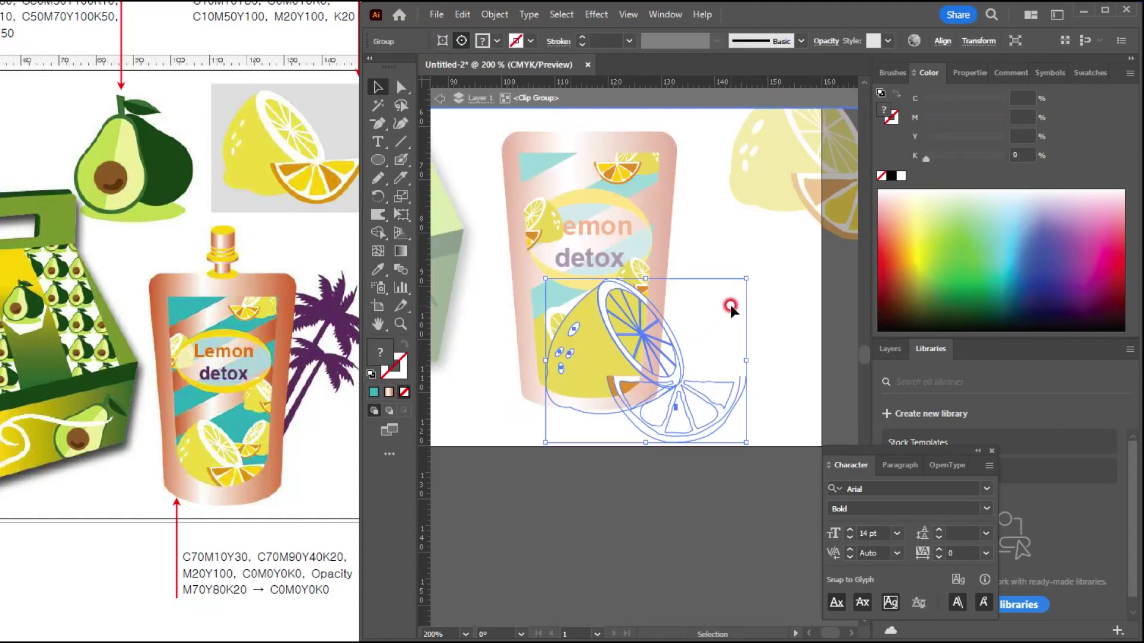
Shrink and mirror the lemon copy, set it behind the large lemon at the label's lower-right side, and exit the clip group.
left_click_drag(746, 278, 641, 311)
scroll(640, 313, "up", 3)
left_click_drag(770, 190, 678, 305)
left_click_drag(600, 338, 635, 338)
left_click(453, 441)
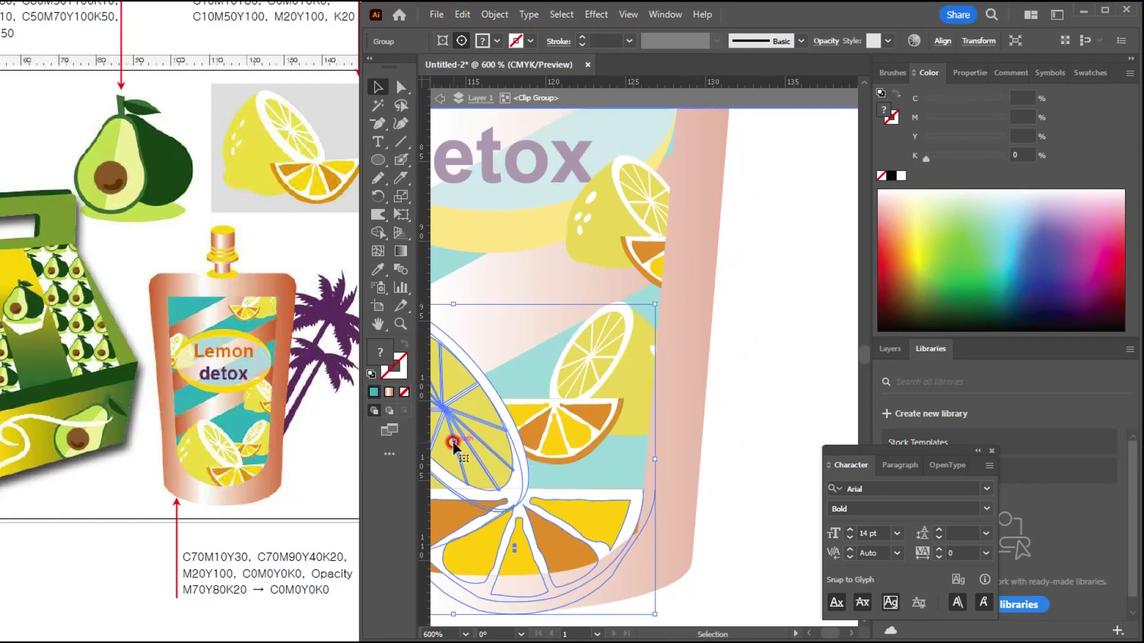
key("Escape")
left_click(745, 526)
Draw a small upright rectangle from its centre, centred across the pouch's top edge, as the spout neck.
scroll(749, 527, "down", 1)
scroll(747, 527, "down", 2)
left_click_drag(746, 526, 665, 507)
scroll(560, 236, "up", 2)
left_click(374, 160)
left_click_drag(374, 162, 437, 162)
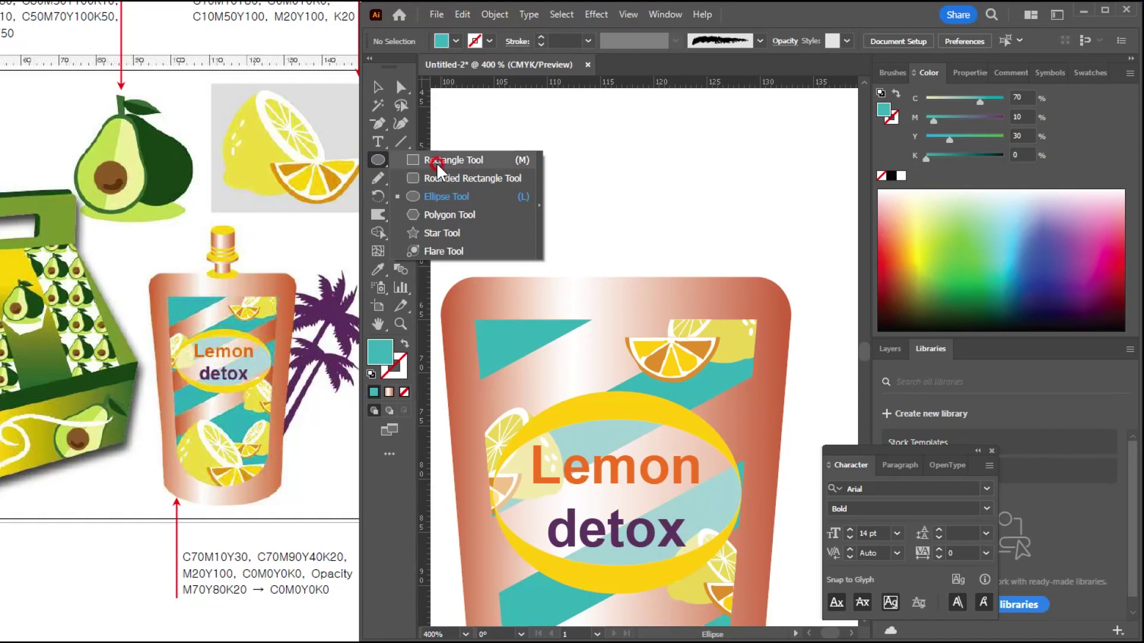
left_click_drag(436, 162, 434, 160)
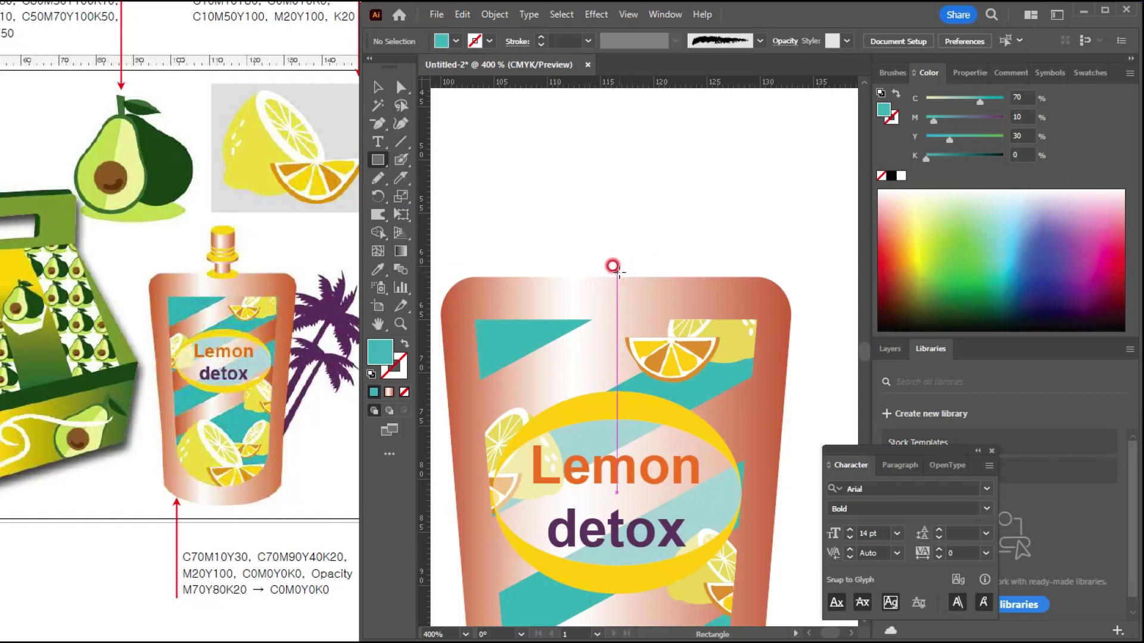
left_click_drag(617, 271, 637, 243)
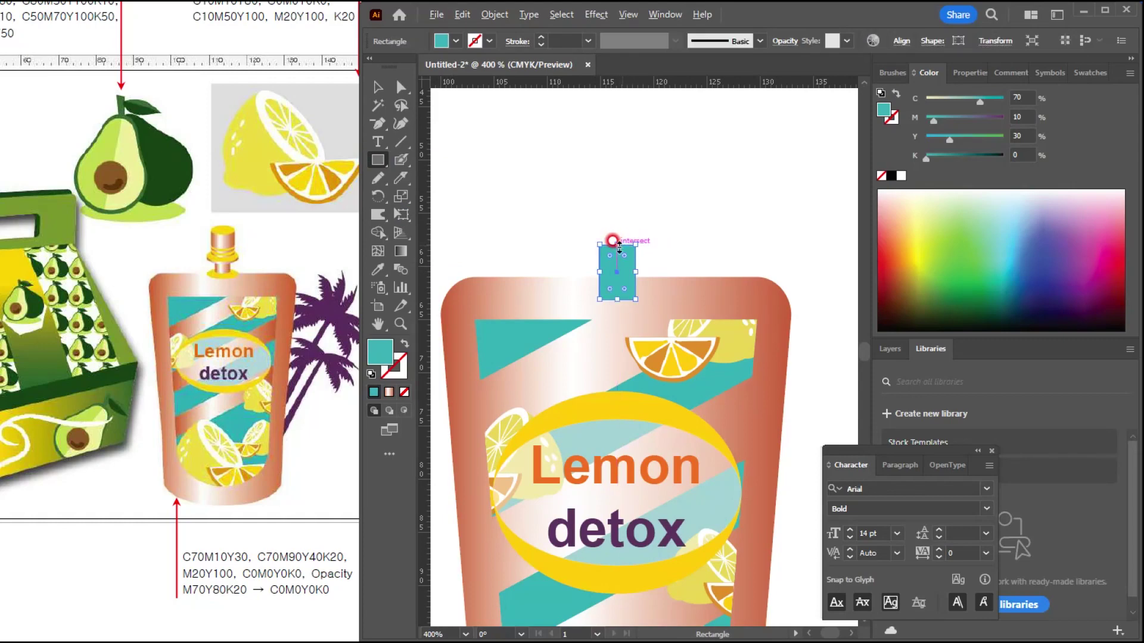
Draw a flat ellipse as wide as the neck rectangle on its top edge and duplicate it onto the bottom edge.
scroll(620, 238, "up", 1)
left_click_drag(378, 159, 444, 199)
key("ctrl+shift+a")
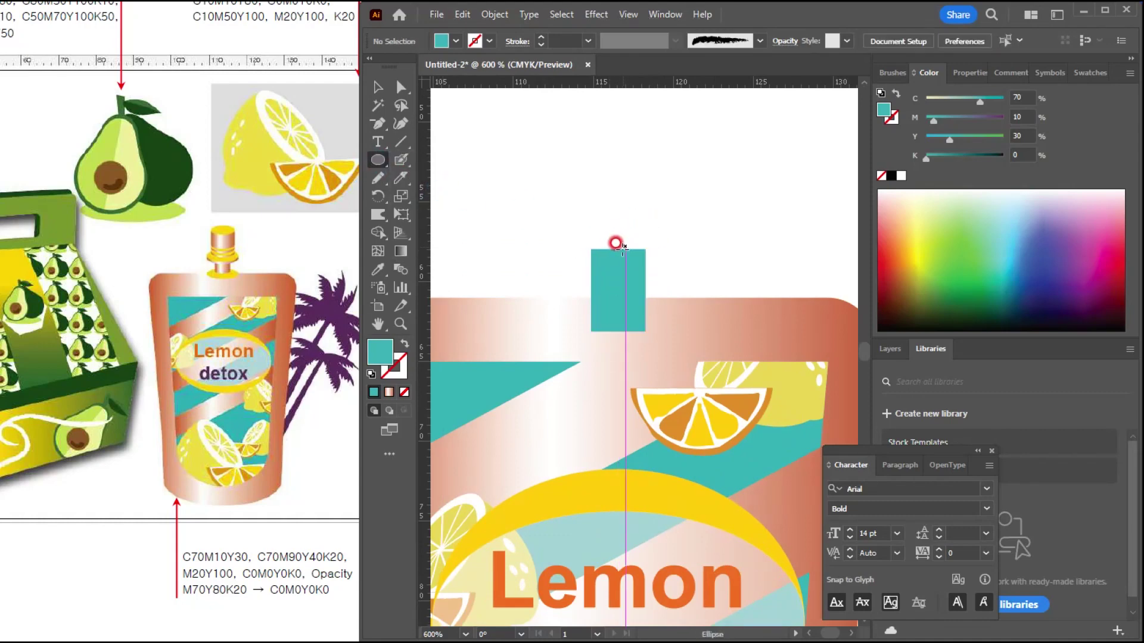
left_click_drag(619, 253, 645, 256)
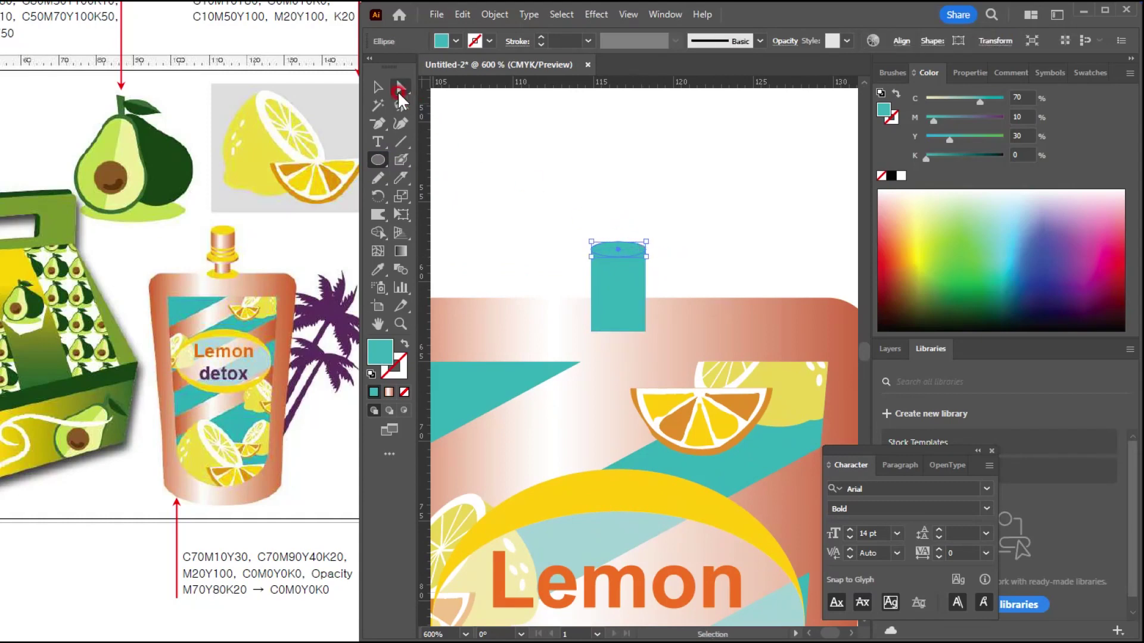
left_click(378, 87)
left_click_drag(629, 257, 631, 330)
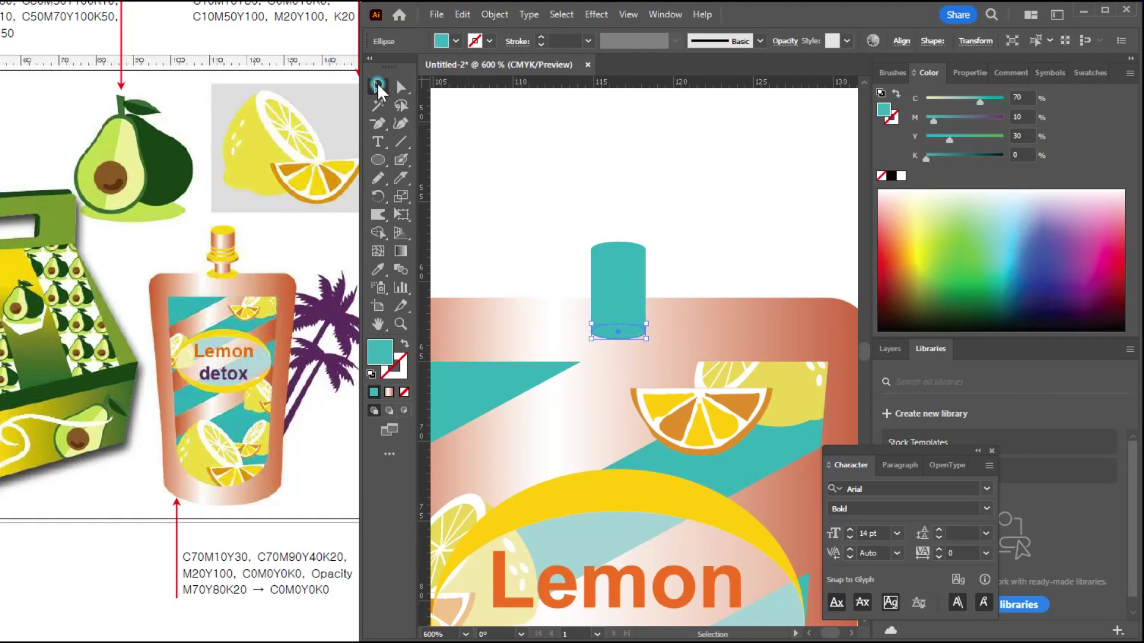
Select the neck rectangle with both ellipses and reposition them together so the base slightly overlaps the pouch's top edge.
left_click_drag(535, 199, 661, 306)
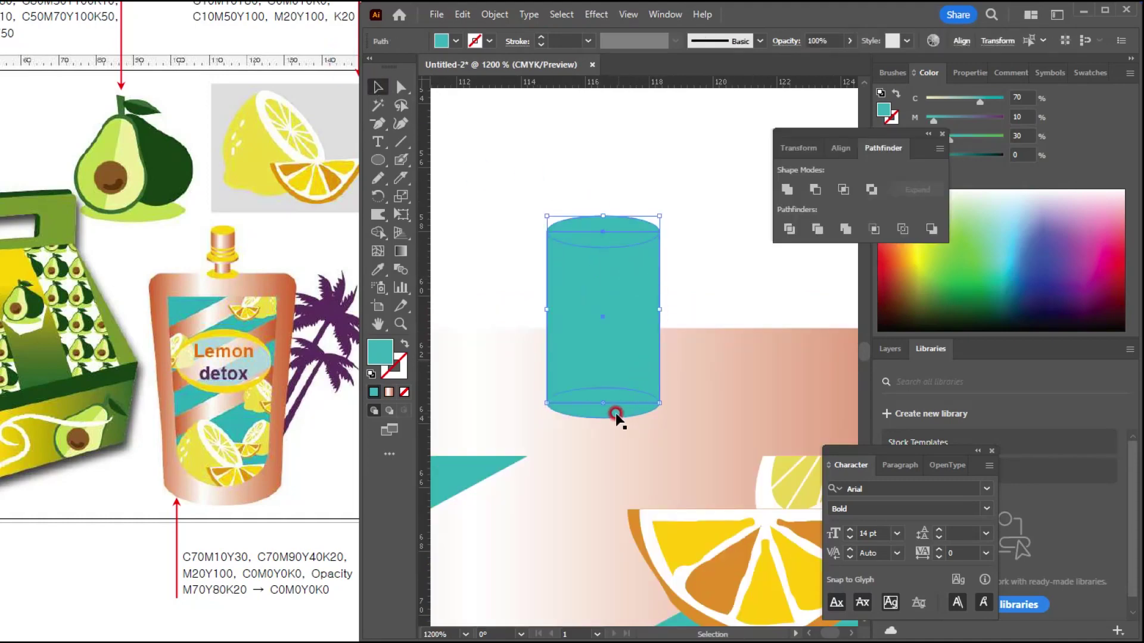
left_click_drag(605, 409, 592, 288)
key("ctrl+minus")
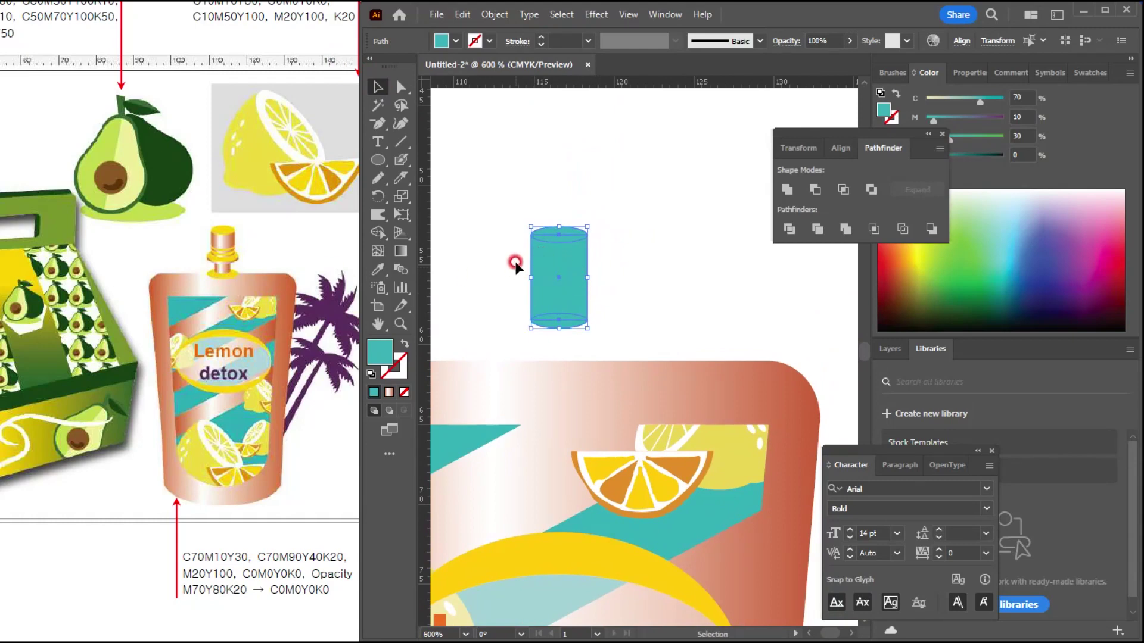
left_click(501, 224)
left_click(567, 289)
left_click_drag(564, 291, 577, 341)
left_click_drag(642, 321, 690, 266)
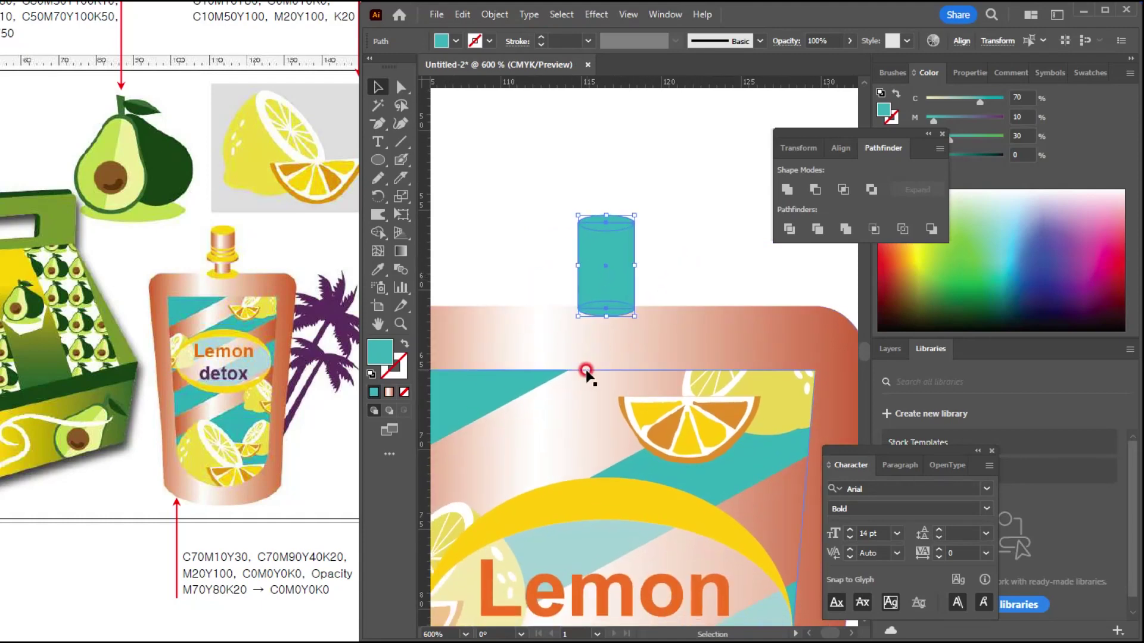
Apply the pouch body's copper-to-white gradient to the neck shapes with the Eyedropper.
key("i")
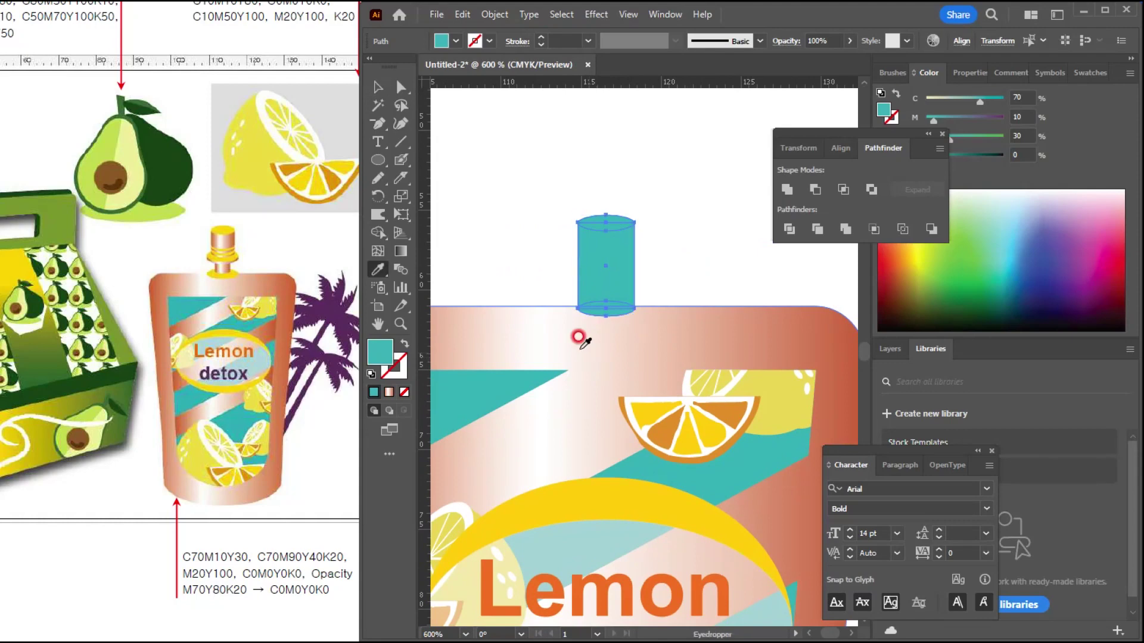
left_click(546, 325)
left_click(376, 89)
left_click(617, 174)
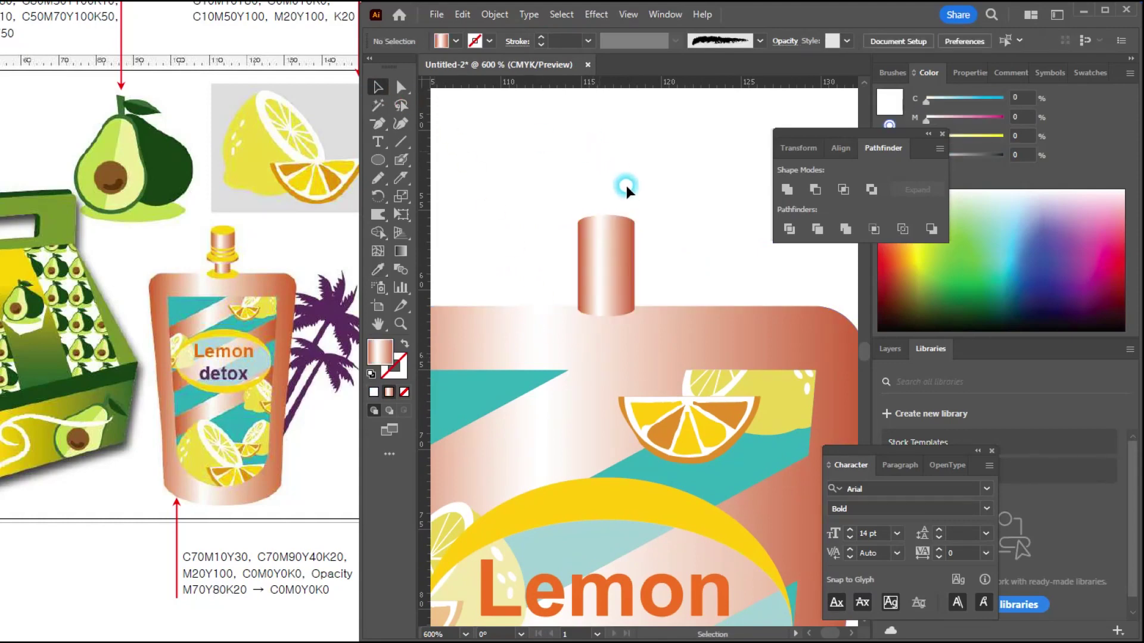
Duplicate the neck's rectangle and top ellipse above it and enlarge the copy about its centre to form a wider cap.
left_click_drag(661, 258, 614, 124)
scroll(619, 159, "up", 2)
scroll(619, 158, "up", 3)
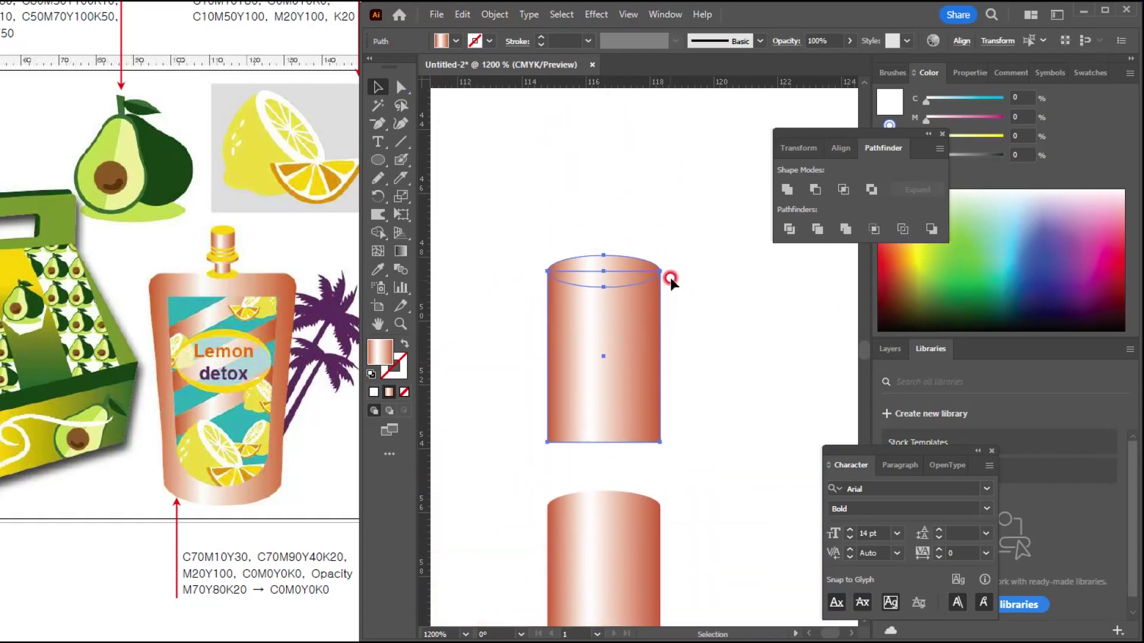
left_click_drag(656, 253, 695, 237)
left_click_drag(675, 350, 685, 352)
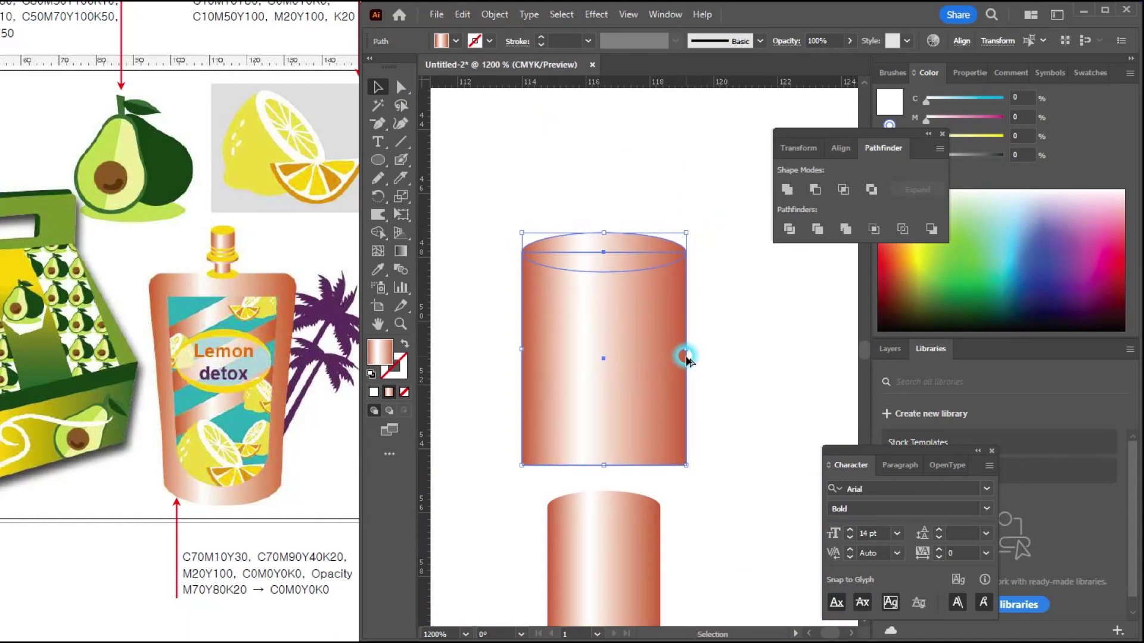
Round the cap's bottom with a copy of its top ellipse and seat the cap over the upper part of the neck.
left_click_drag(613, 258, 626, 364)
left_click(716, 356)
left_click(648, 312)
scroll(648, 312, "down", 1)
left_click(755, 376)
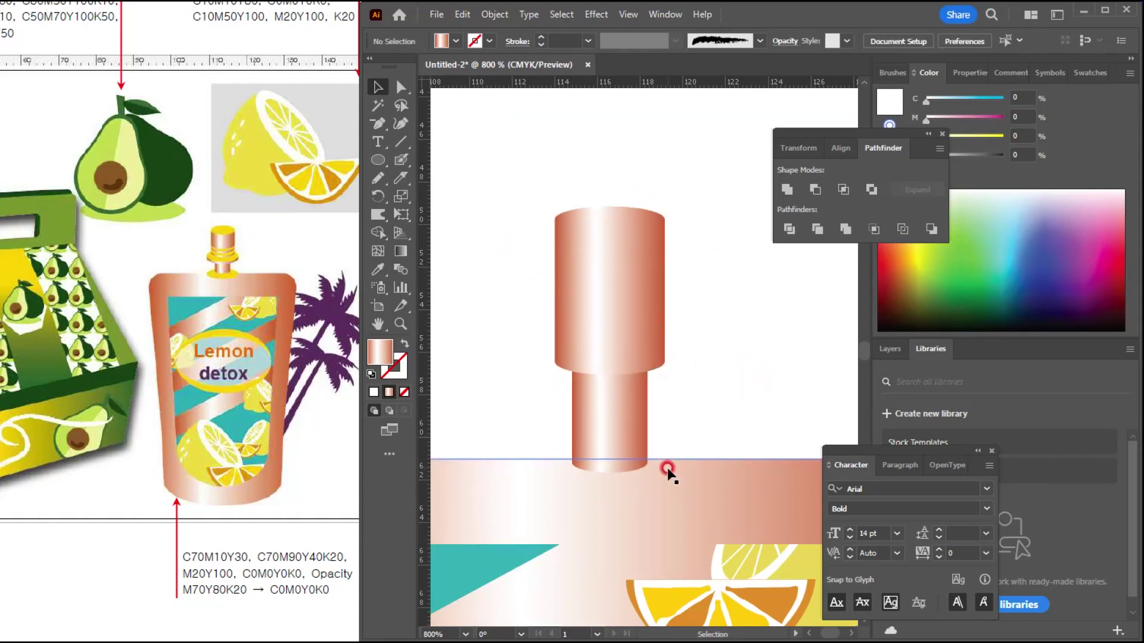
Copy the ellipse at the neck's base and widen the front one symmetrically beyond both sides of the neck.
scroll(614, 429, "up", 4)
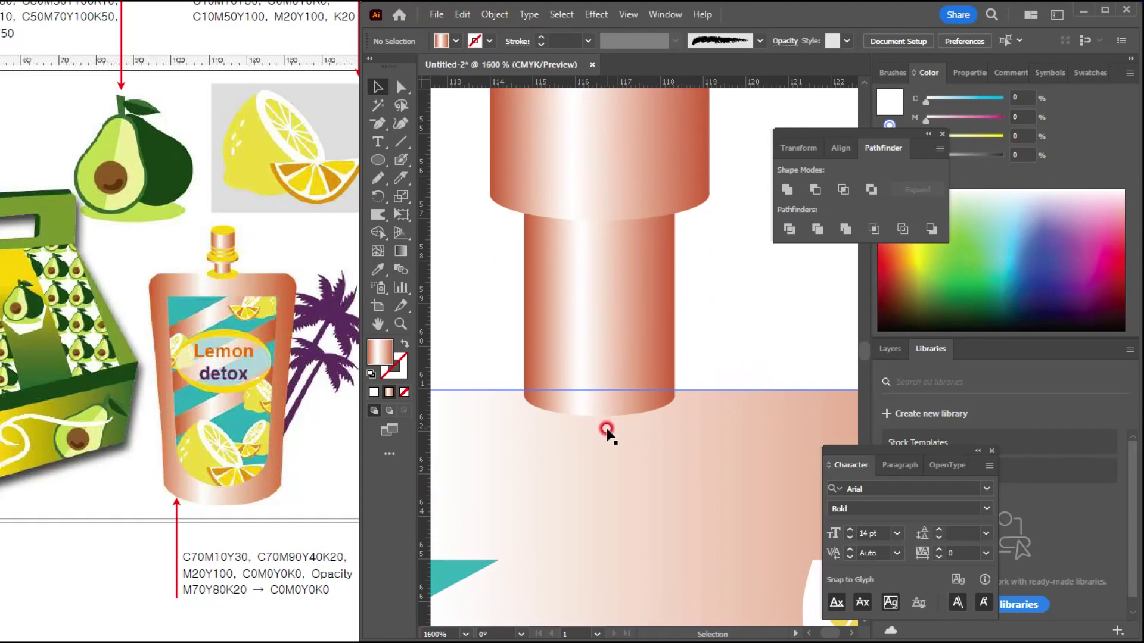
left_click(600, 415)
key("ctrl+c")
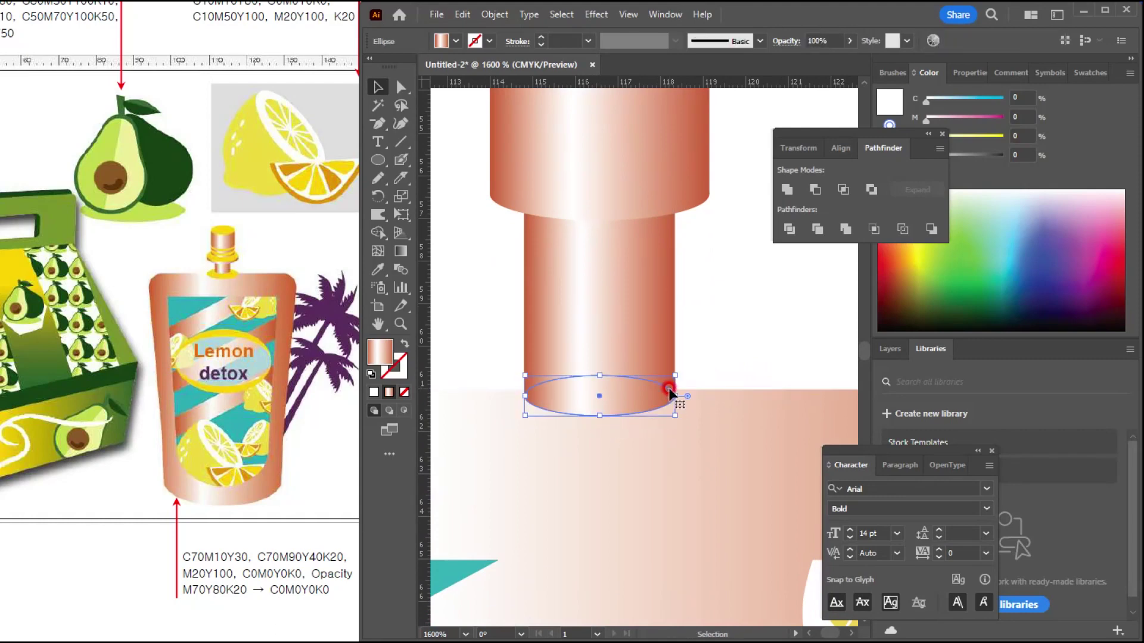
left_click_drag(675, 396, 705, 396)
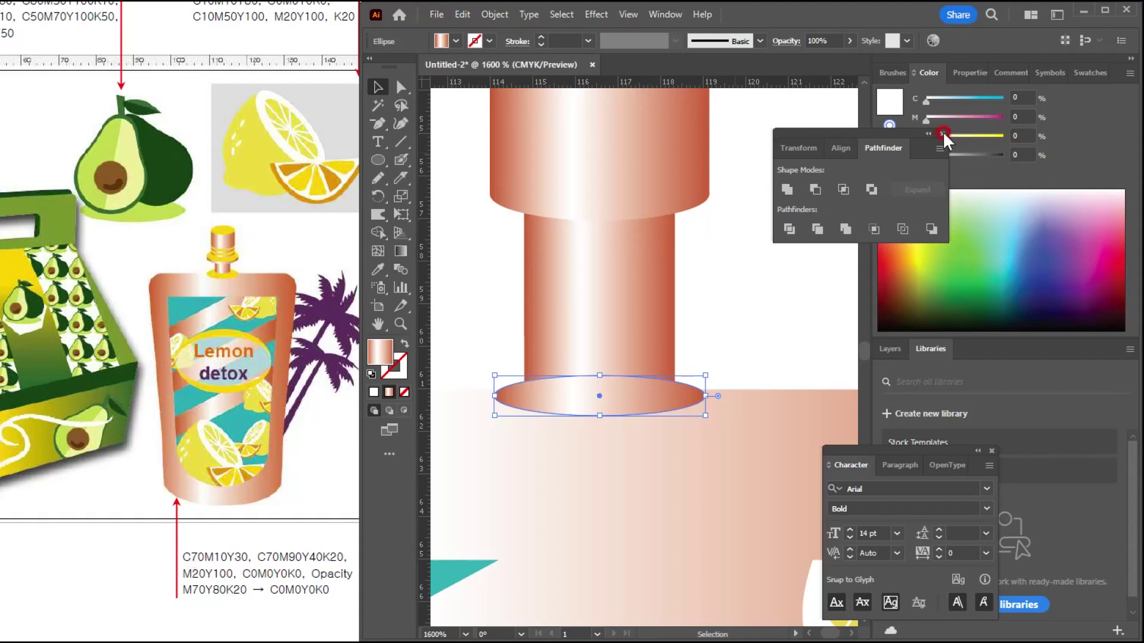
Fill the widened base ellipse with solid yellow at M20 Y100 instead of the gradient.
left_click(942, 133)
left_click(1023, 116)
type("20")
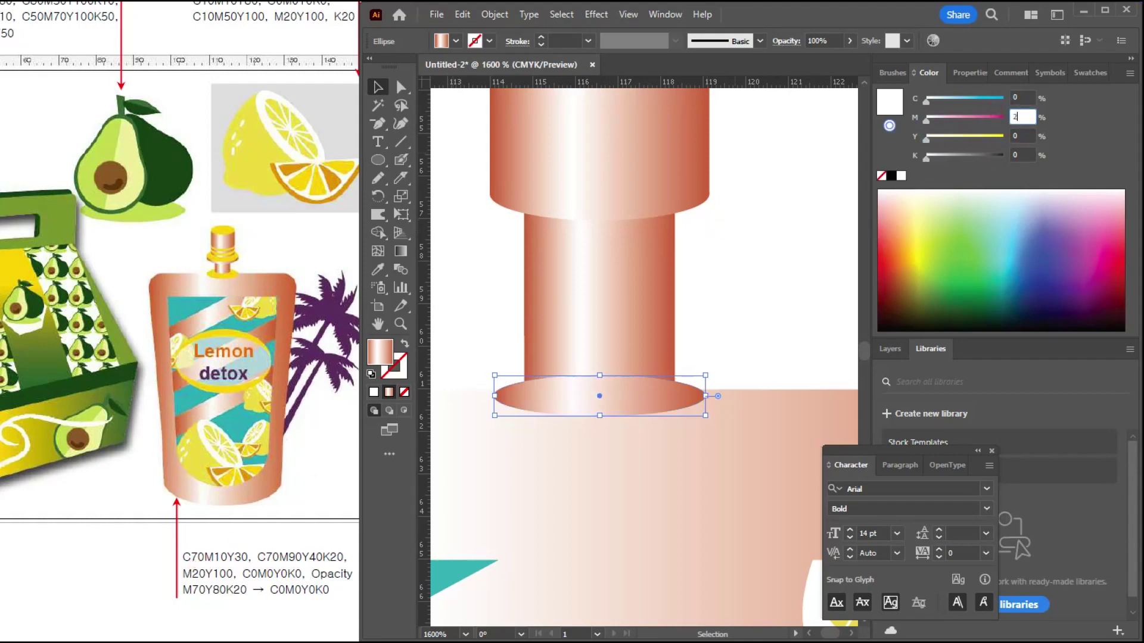
key("Tab")
type("100")
key("Return")
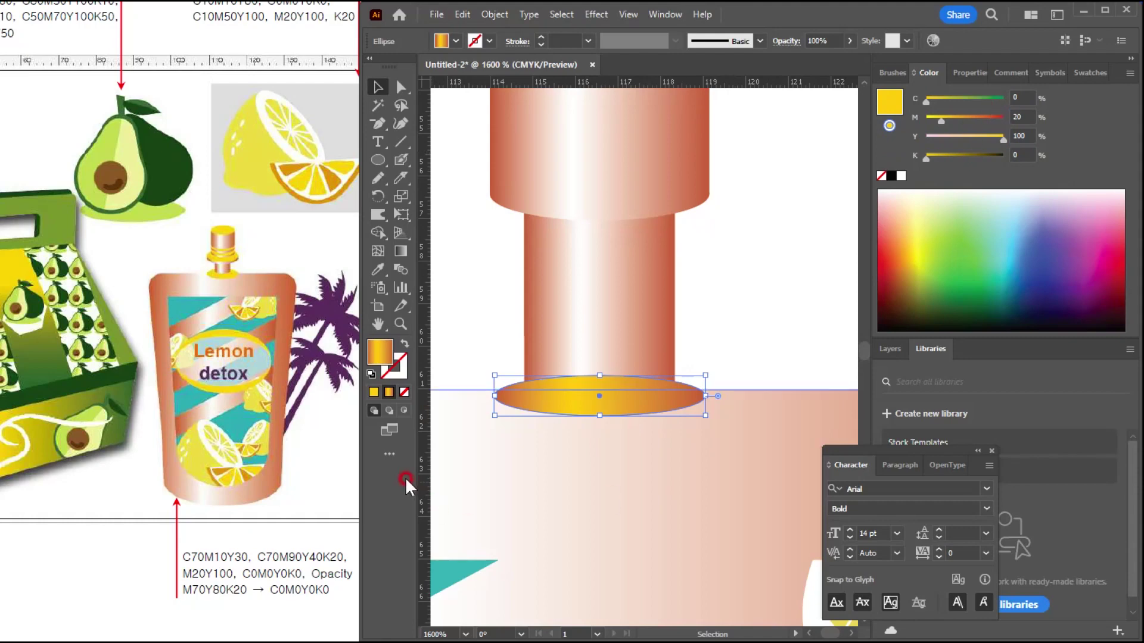
left_click(373, 392)
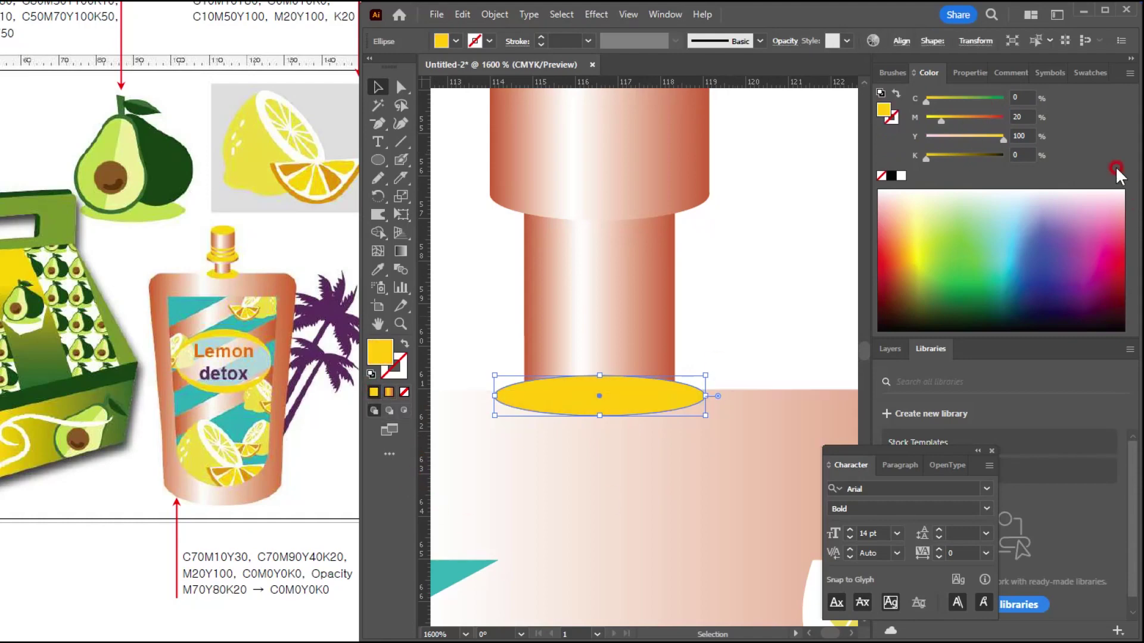
left_click(1020, 116)
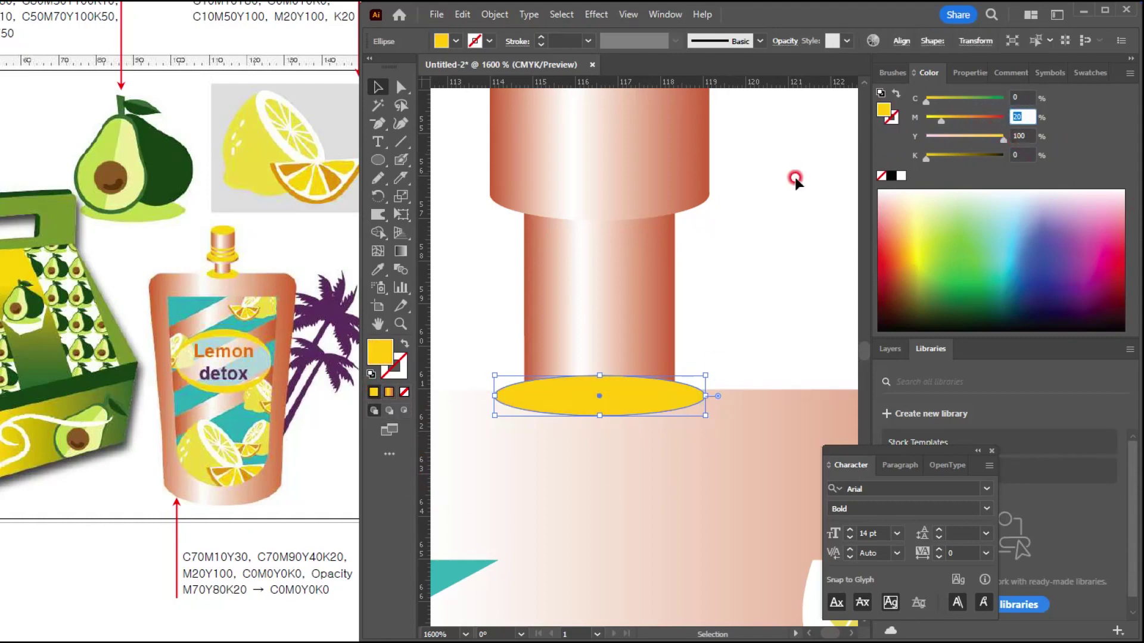
left_click(376, 86)
Send the yellow ellipse behind the neck shapes and shift it slightly down so its rim shows below the neck.
left_click(747, 332)
left_click(651, 396)
key("ctrl+bracketleft")
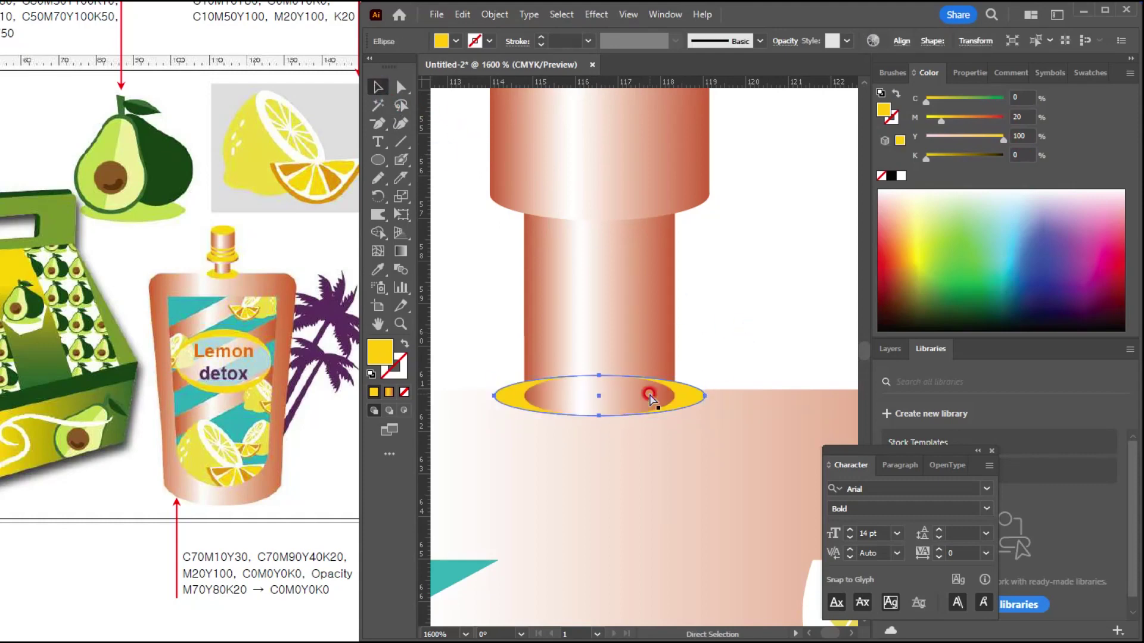
key("v")
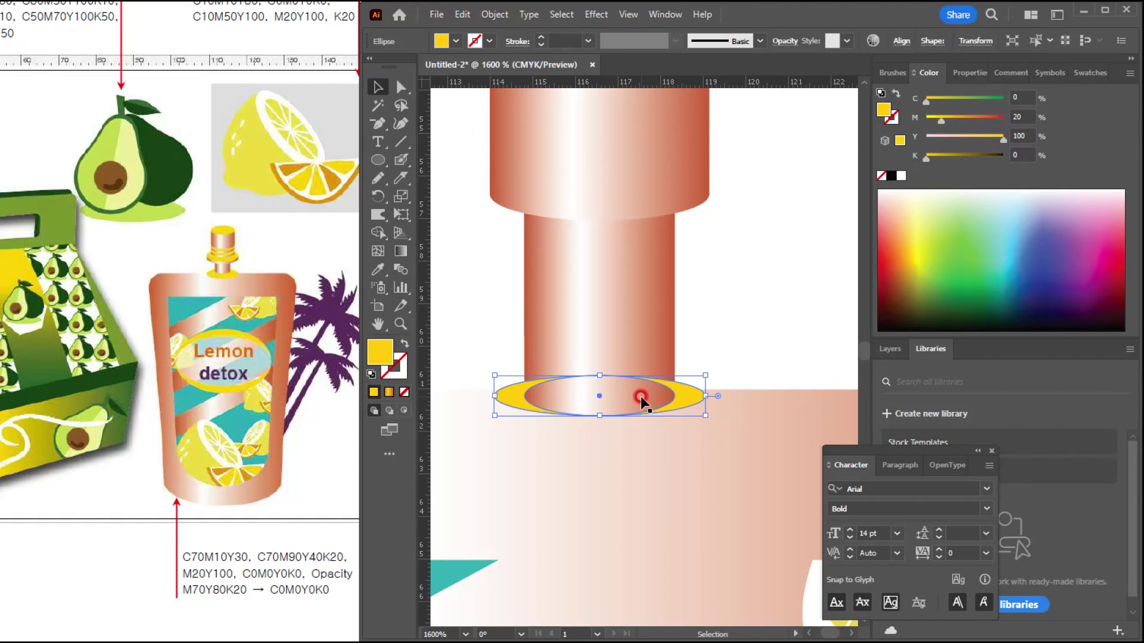
key("a")
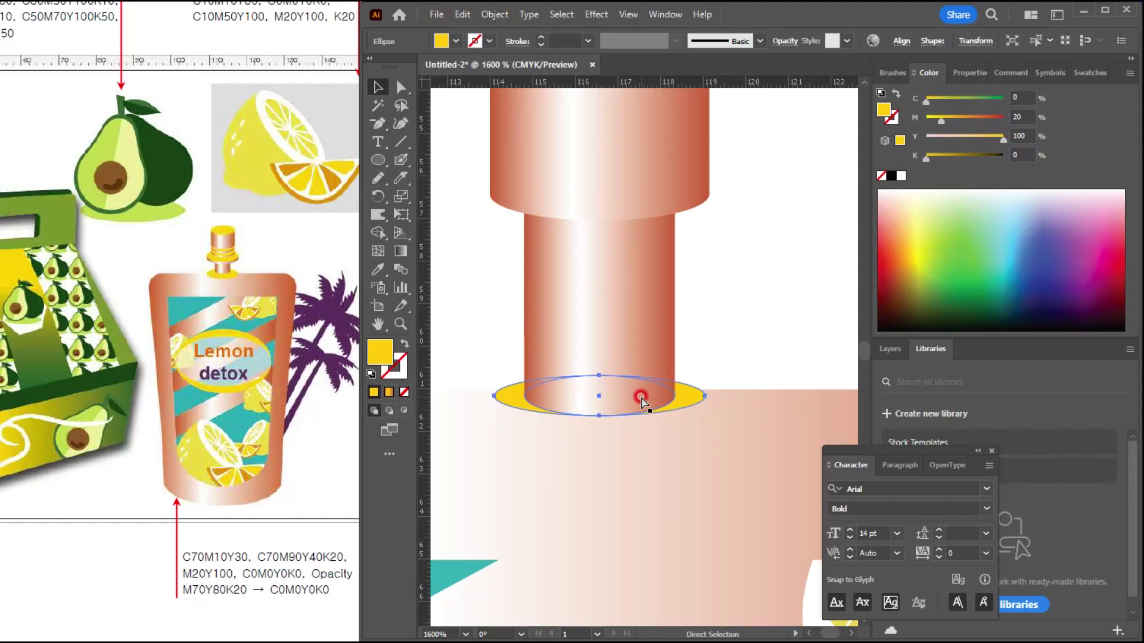
key("v")
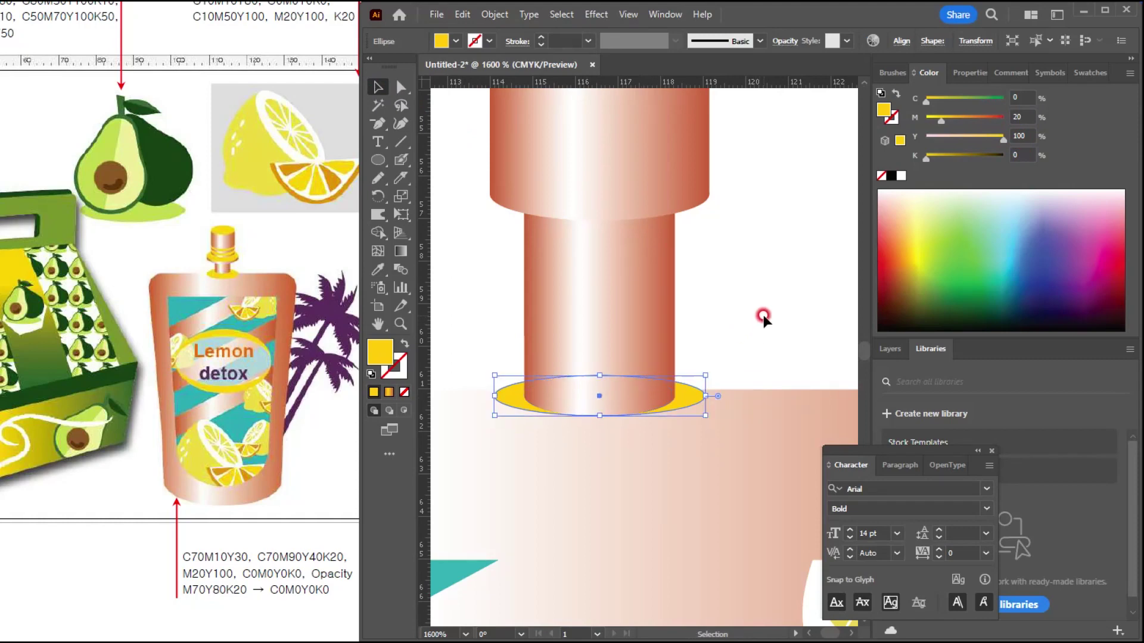
left_click_drag(690, 400, 684, 410)
scroll(614, 340, "up", 3)
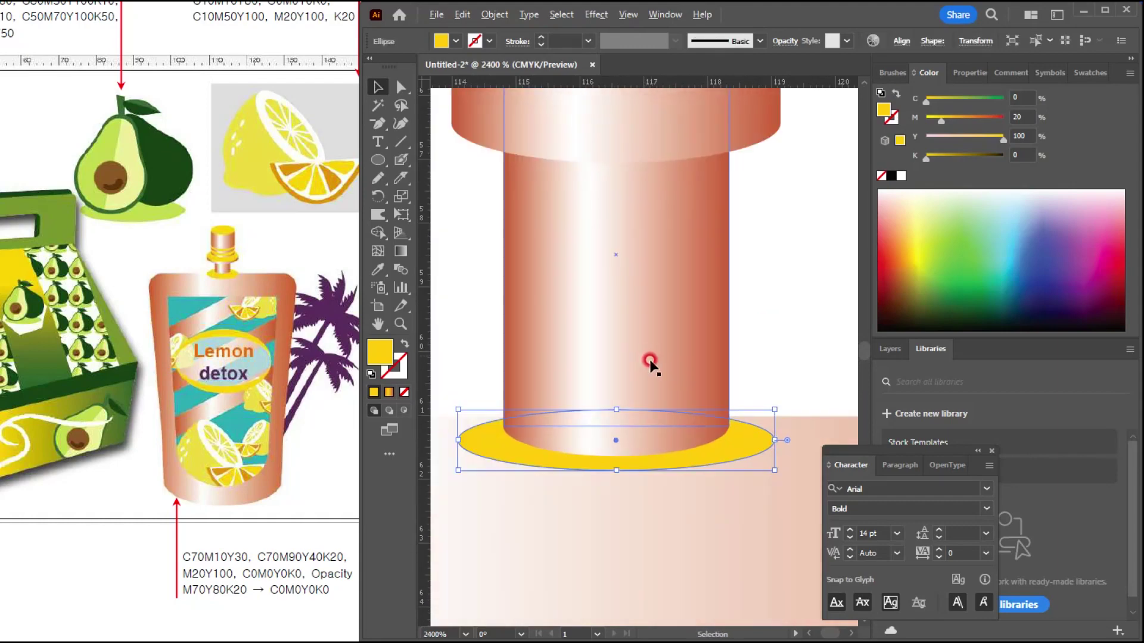
Move the neck and yellow base ellipse slightly up, and stretch the ellipse symmetrically taller and wider around the neck.
left_click(639, 349, "shift")
left_click_drag(640, 349, 638, 330)
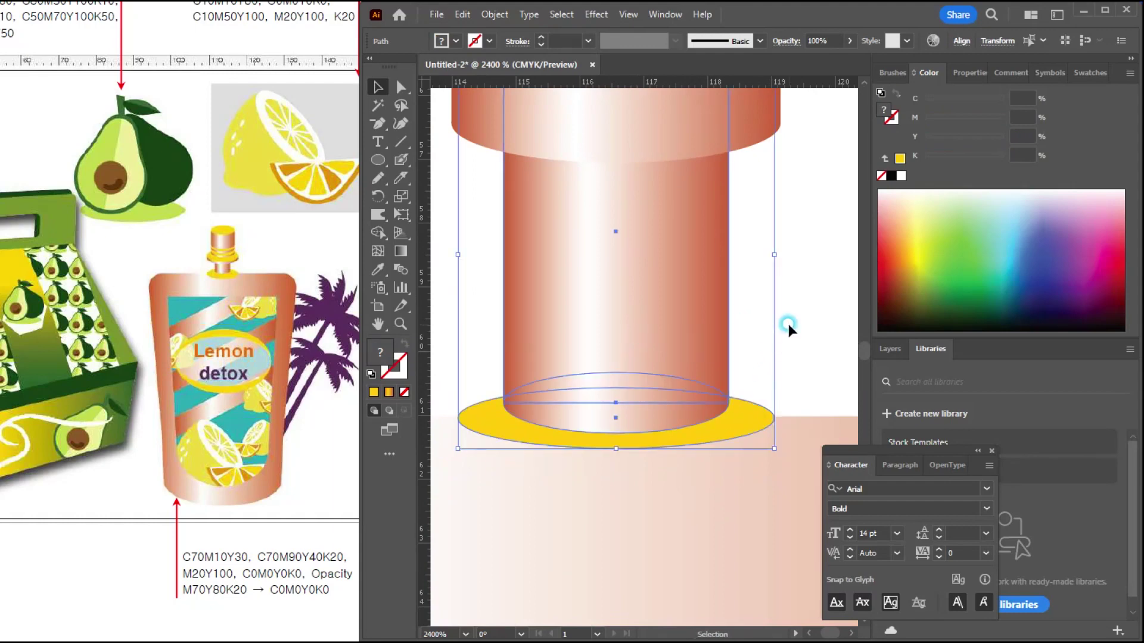
left_click(788, 322)
left_click(647, 448)
left_click_drag(616, 449, 628, 454)
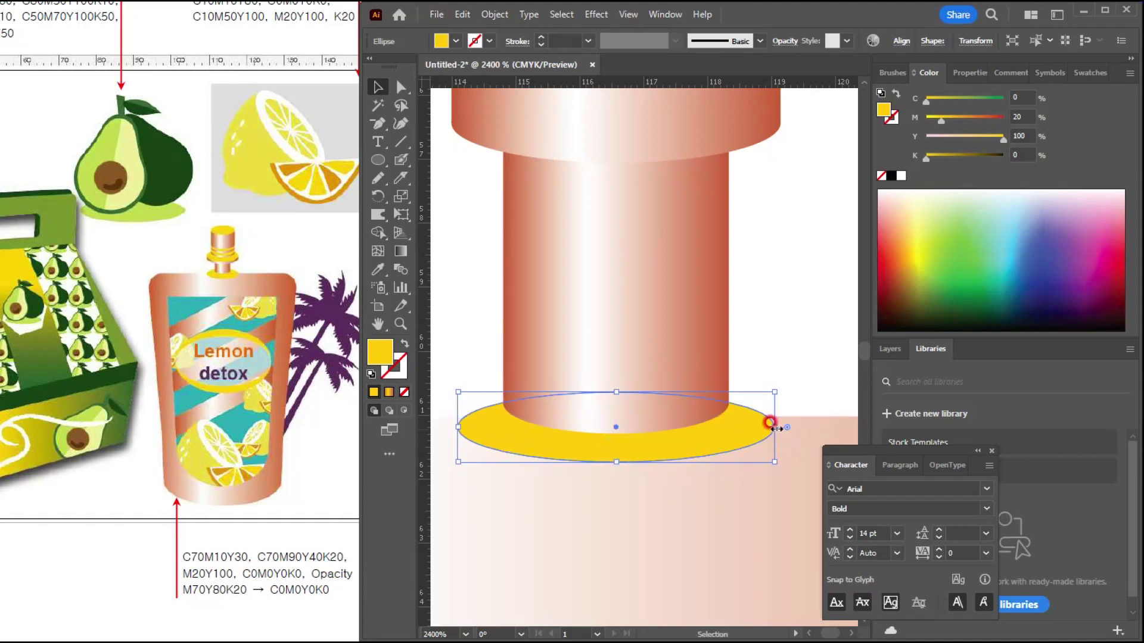
left_click_drag(770, 423, 792, 424)
left_click(779, 313)
Enlarge the gradient ellipse at the cap's bottom symmetrically from its centre so it flares beyond both sides of the cap.
scroll(766, 325, "down", 3)
left_click_drag(762, 295, 604, 424)
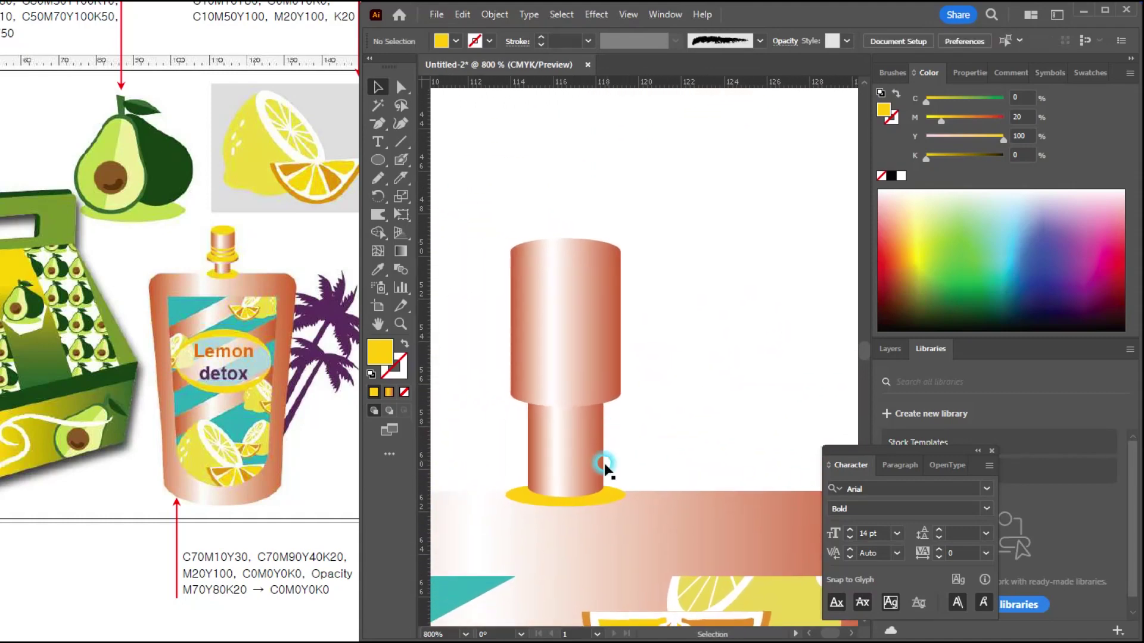
left_click(576, 401)
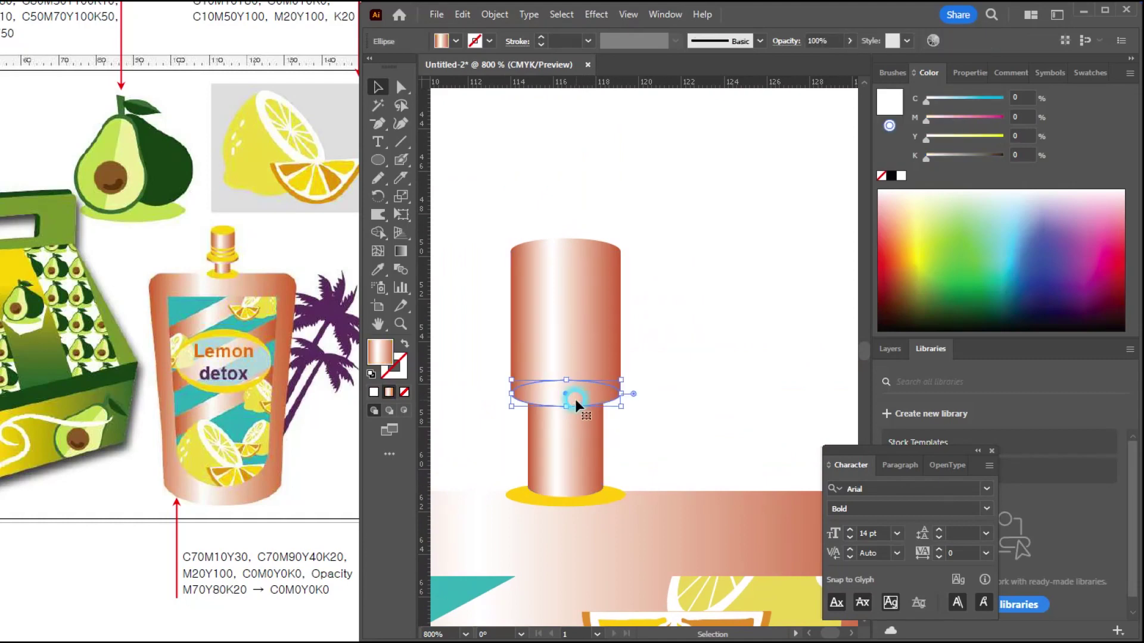
scroll(577, 399, "up", 3)
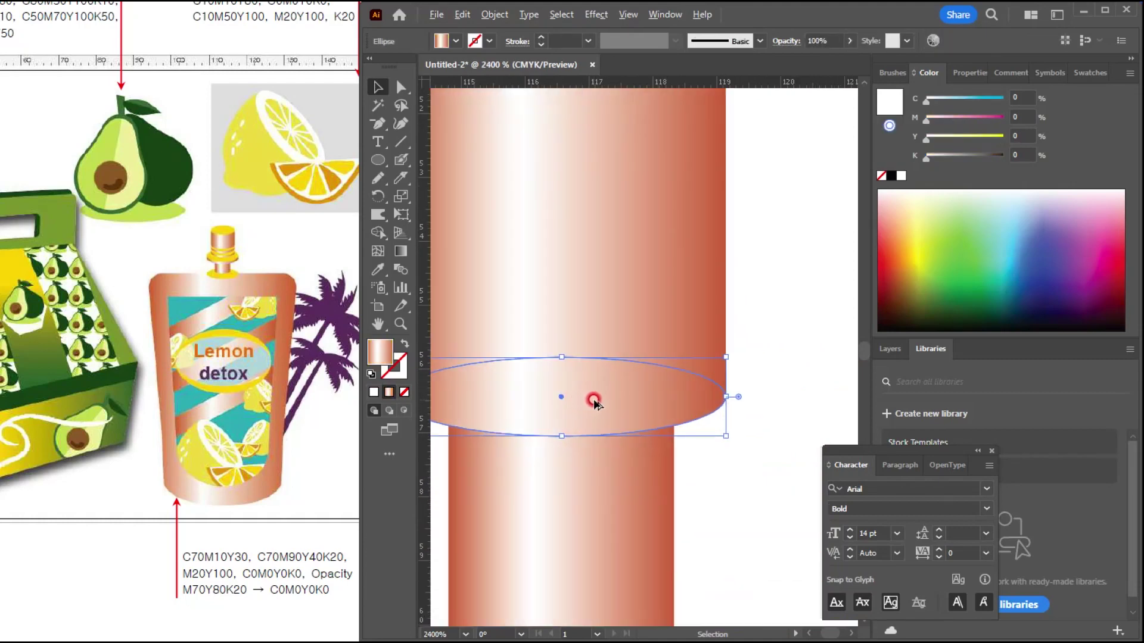
left_click(239, 271)
scroll(230, 268, "up", 3)
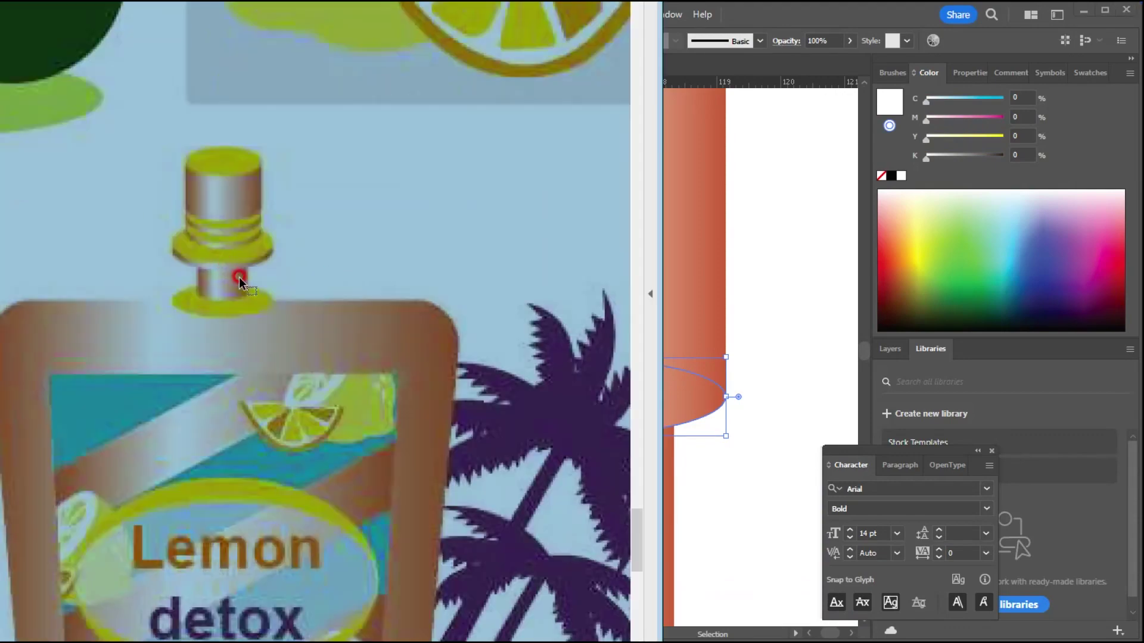
scroll(241, 279, "down", 3)
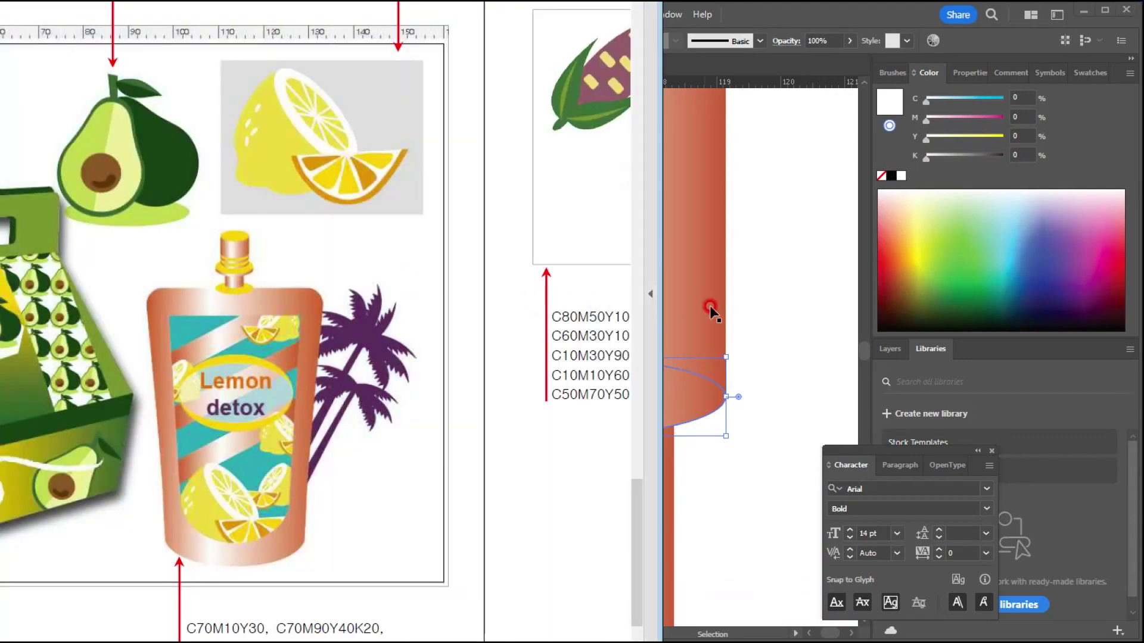
left_click(771, 309)
left_click(574, 381)
scroll(655, 411, "down", 3)
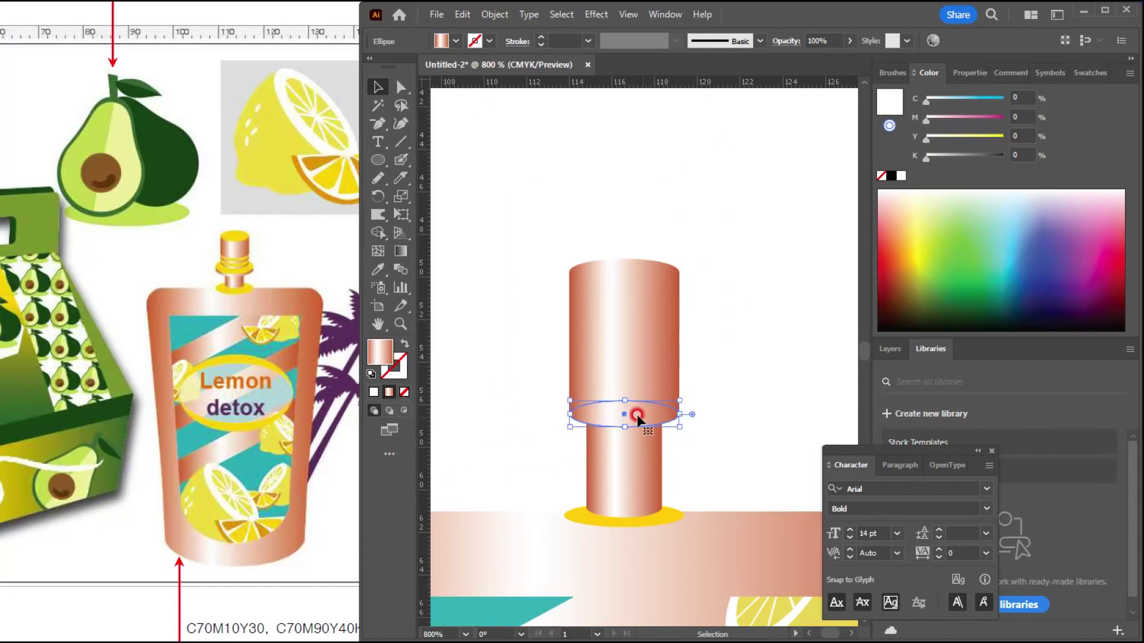
scroll(644, 420, "up", 2)
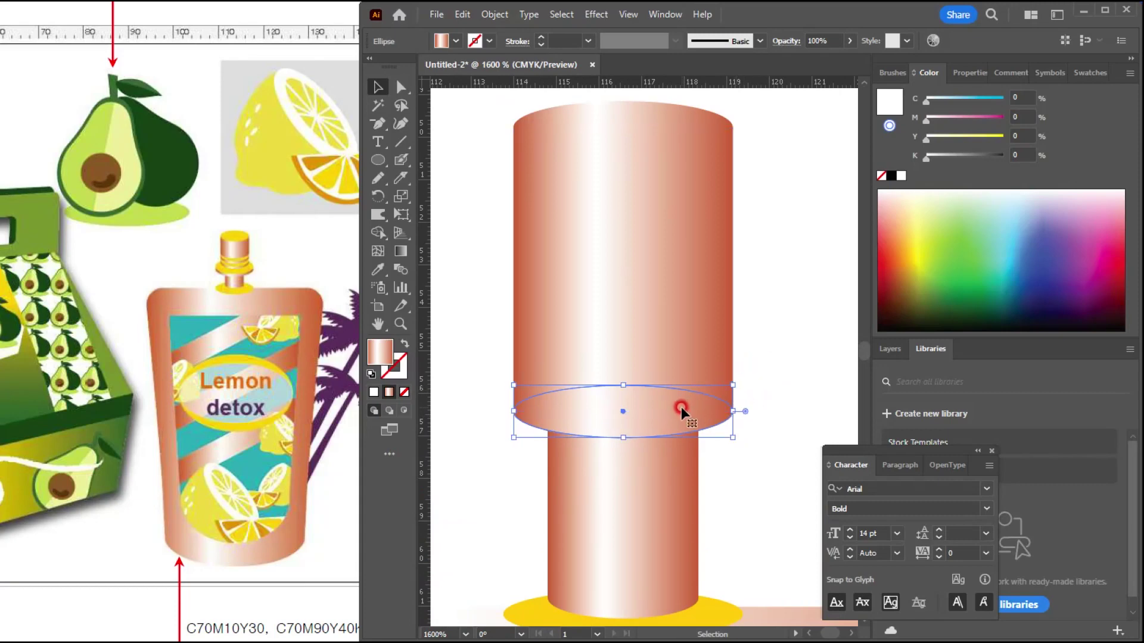
left_click_drag(731, 379, 755, 368)
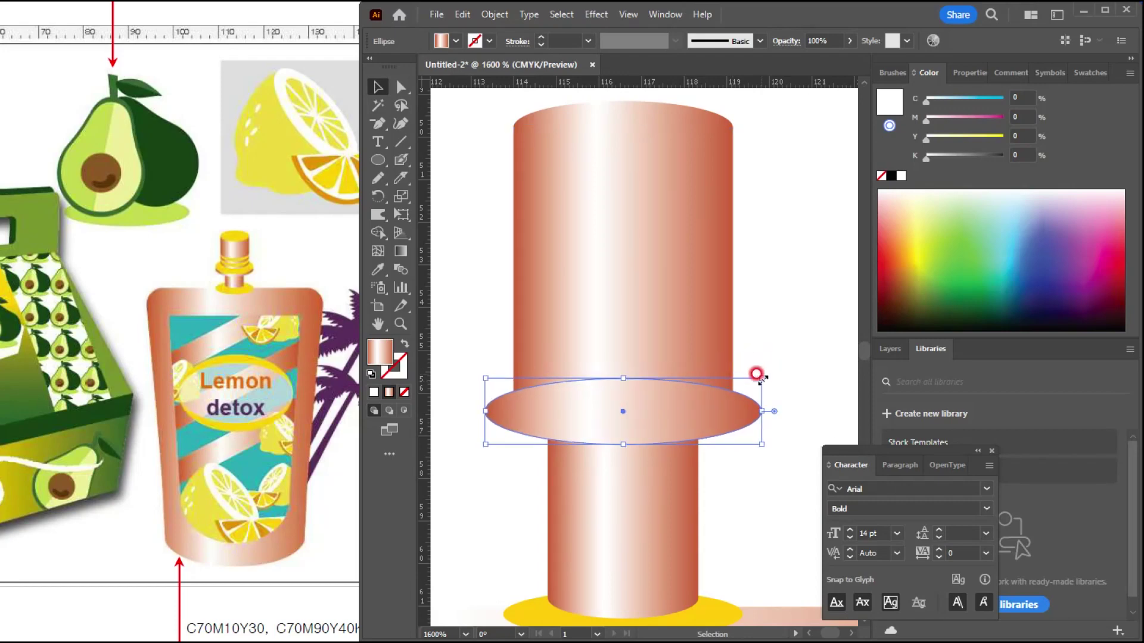
Try a solid white fill on the enlarged ellipse, and restore its gradient by sampling the neck.
left_click(369, 410)
left_click(370, 374)
key("ctrl+z")
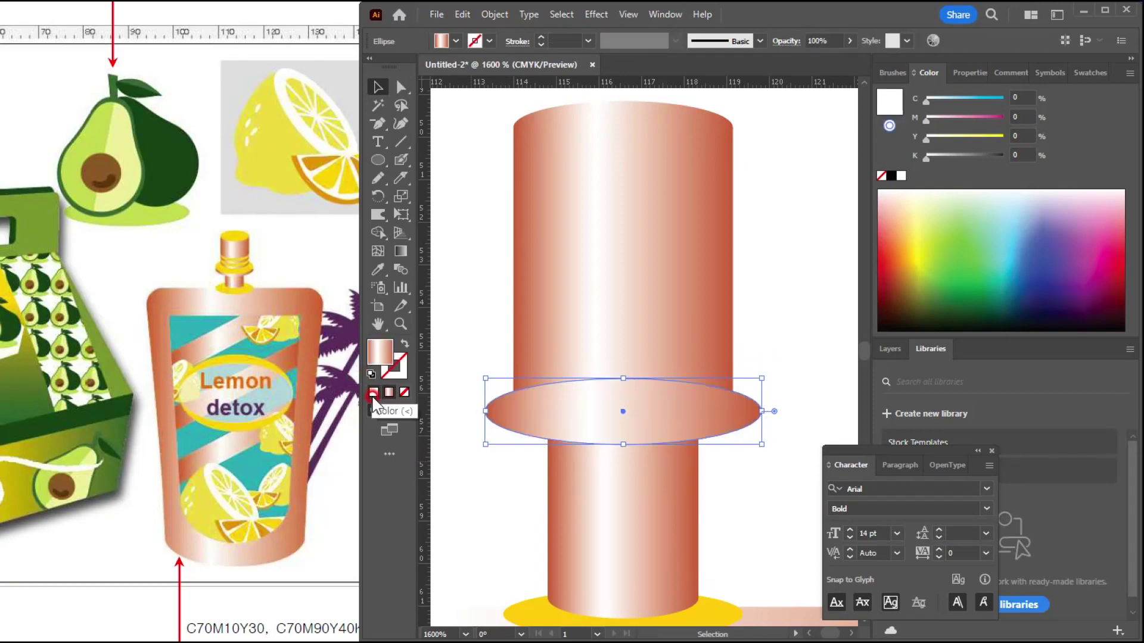
left_click(372, 392)
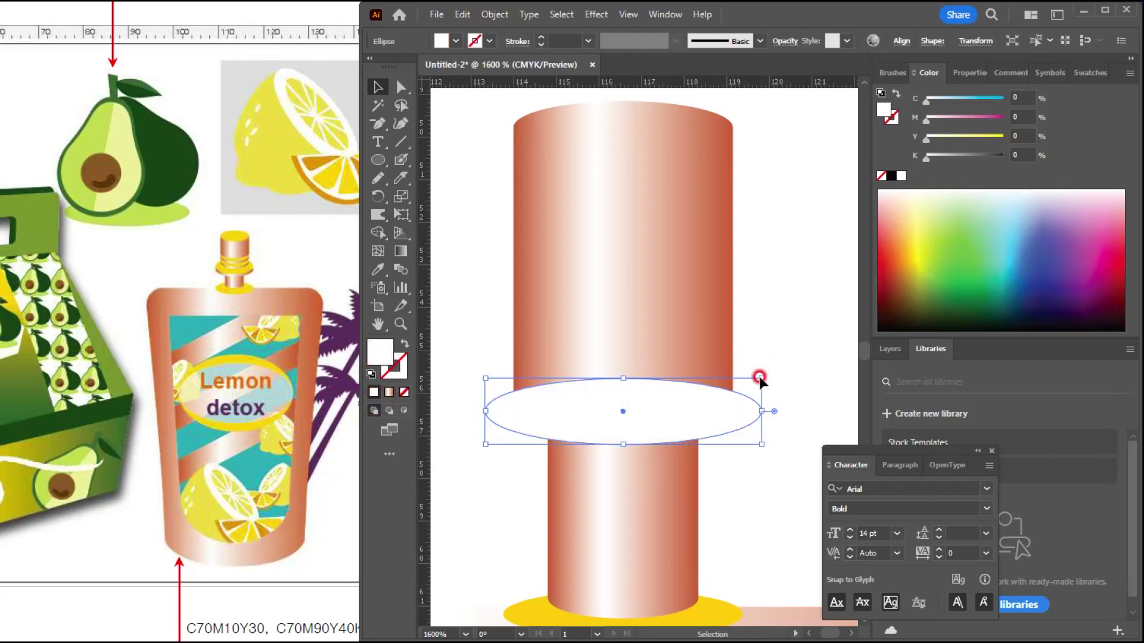
left_click_drag(653, 470, 659, 335)
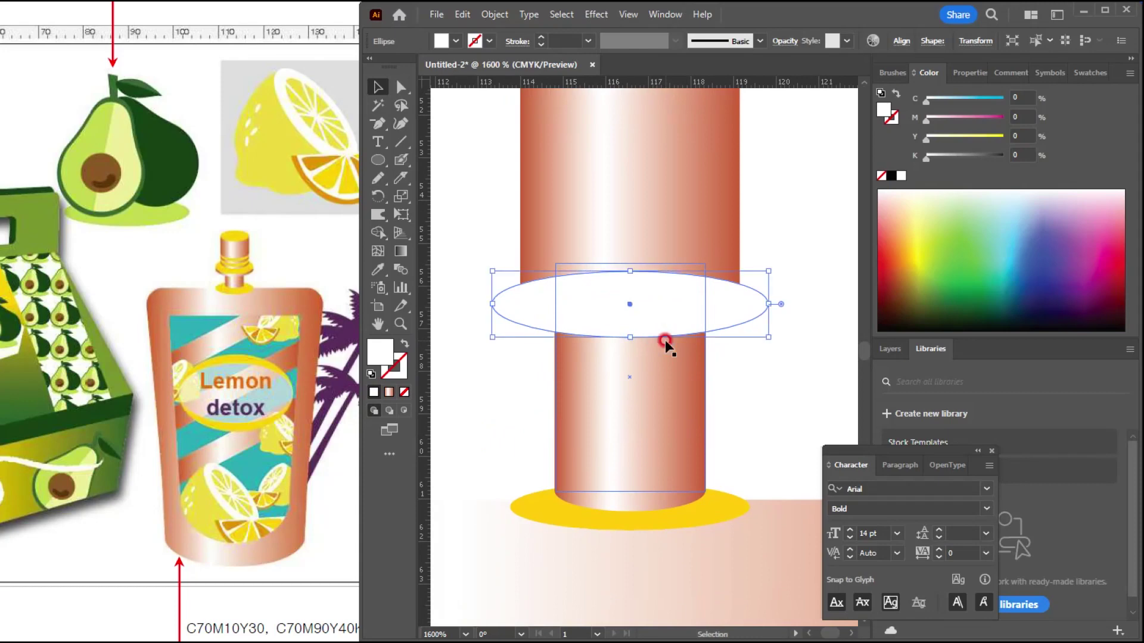
key("i")
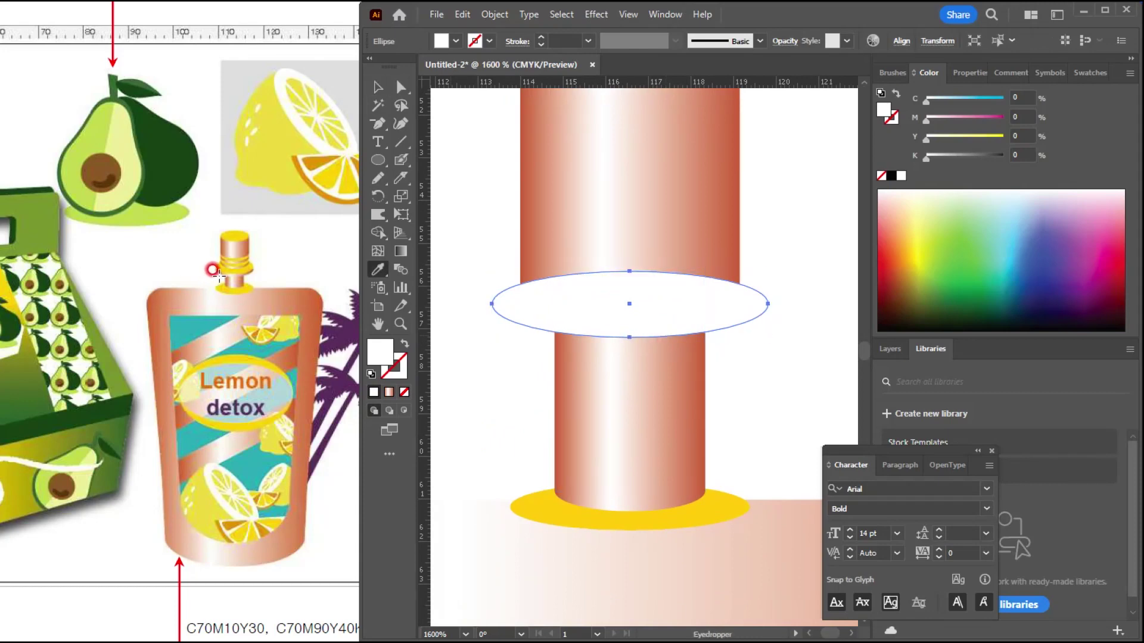
left_click(602, 414)
Copy the enlarged gradient ellipse slightly upward and fill the copy with yellow M20 Y100 sampled from the base ellipse.
left_click(379, 88)
left_click(695, 284)
left_click_drag(703, 308, 703, 303)
key("i")
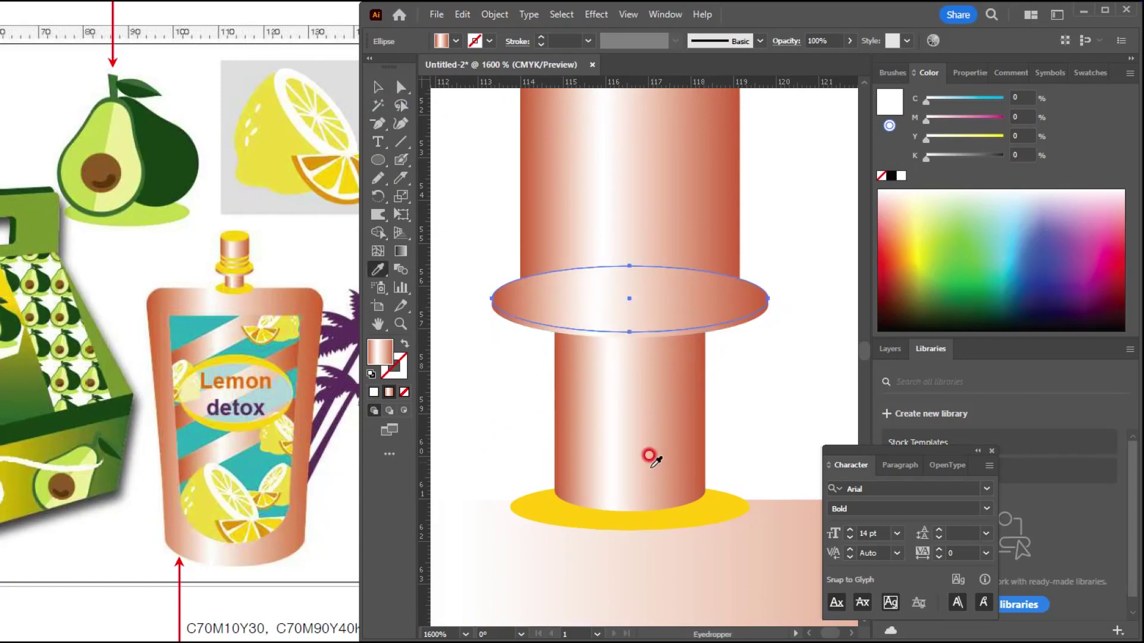
left_click(638, 517)
left_click(372, 88)
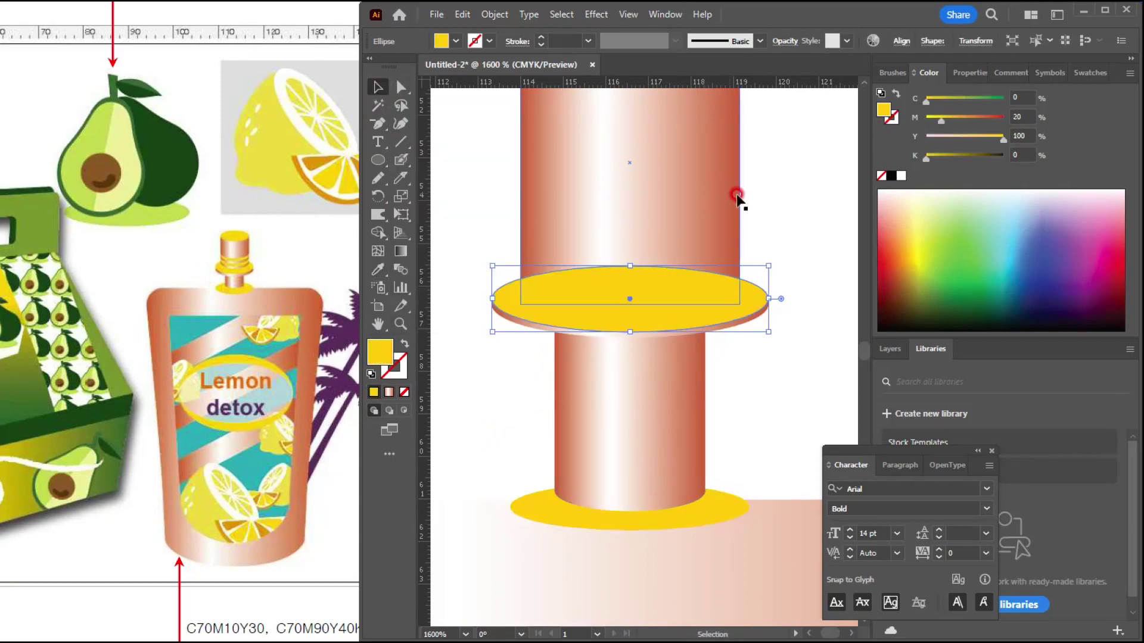
Bring the cap's body and top ellipse to the front, above the yellow ring ellipse.
left_click(789, 205)
scroll(721, 250, "down", 2)
left_click_drag(647, 220, 604, 272)
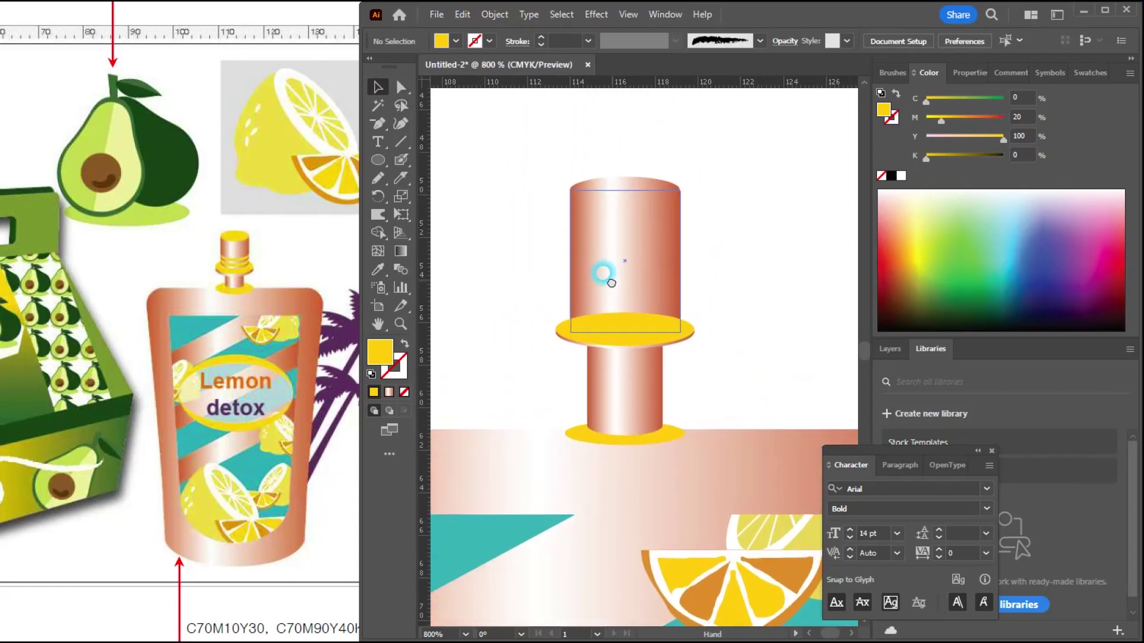
left_click_drag(547, 164, 728, 291)
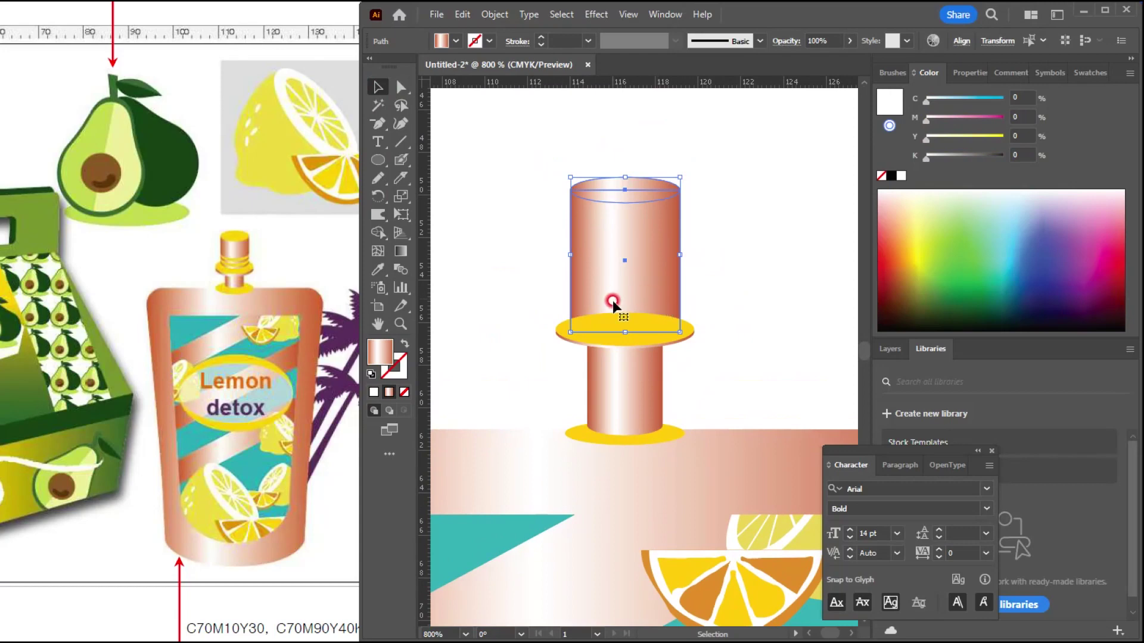
scroll(613, 305, "up", 2)
scroll(620, 314, "down", 1)
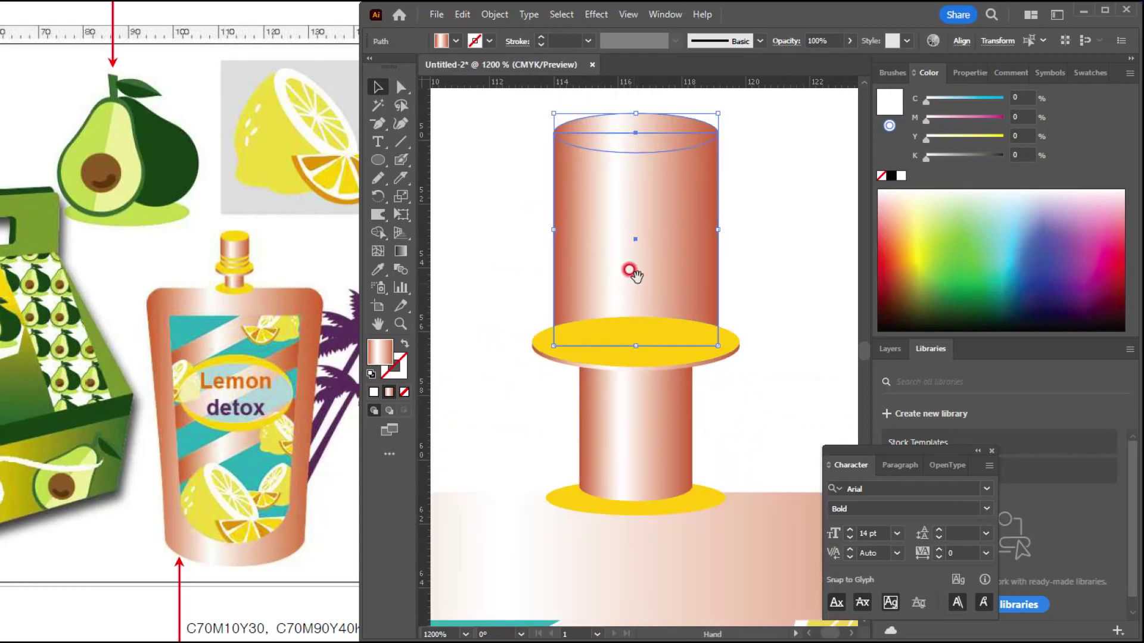
key("ctrl+shift+bracketright")
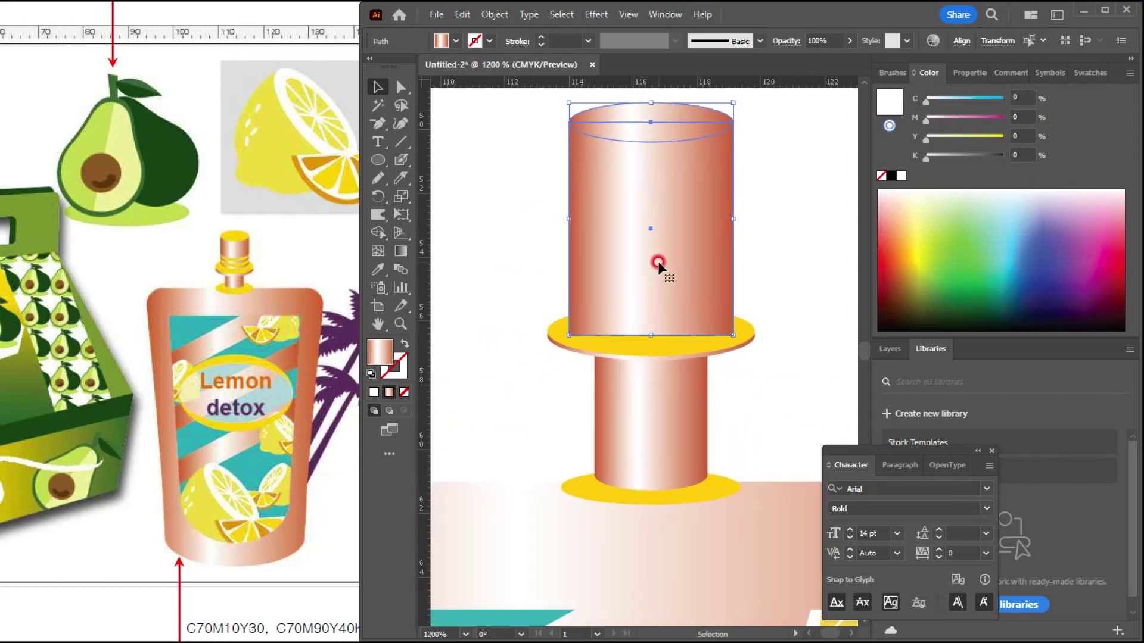
Copy the cap's top ellipse down to the bottom edge of its body, rounding the cap over the yellow ring.
left_click(805, 267)
left_click(670, 121)
left_click_drag(669, 121, 678, 330)
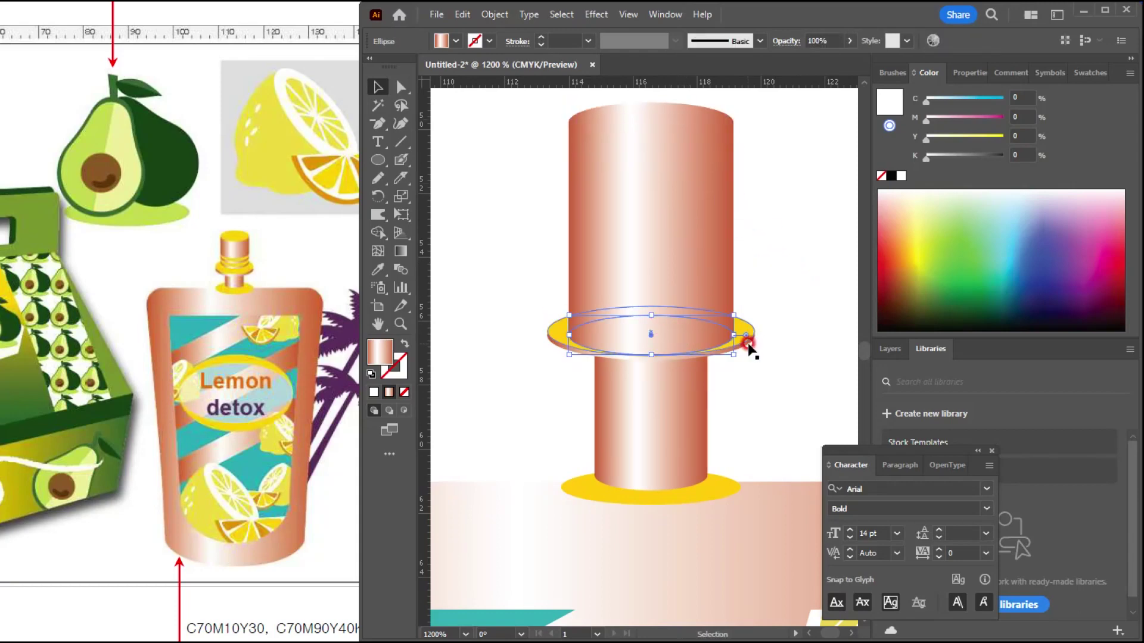
scroll(751, 350, "up", 2)
left_click_drag(742, 370, 742, 371)
left_click_drag(744, 317, 746, 348)
left_click(743, 453)
scroll(751, 458, "down", 3)
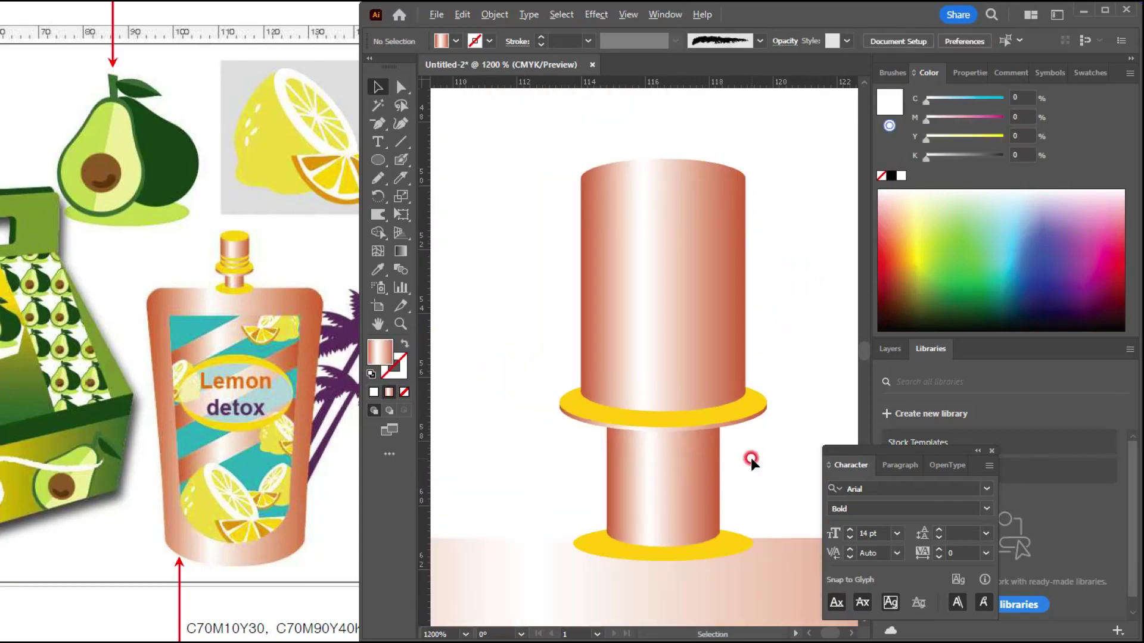
Fill the cap's top ellipse with the yellow M20 Y100 sampled from the ring.
left_click_drag(755, 467, 704, 420)
scroll(646, 317, "up", 2)
left_click(644, 324)
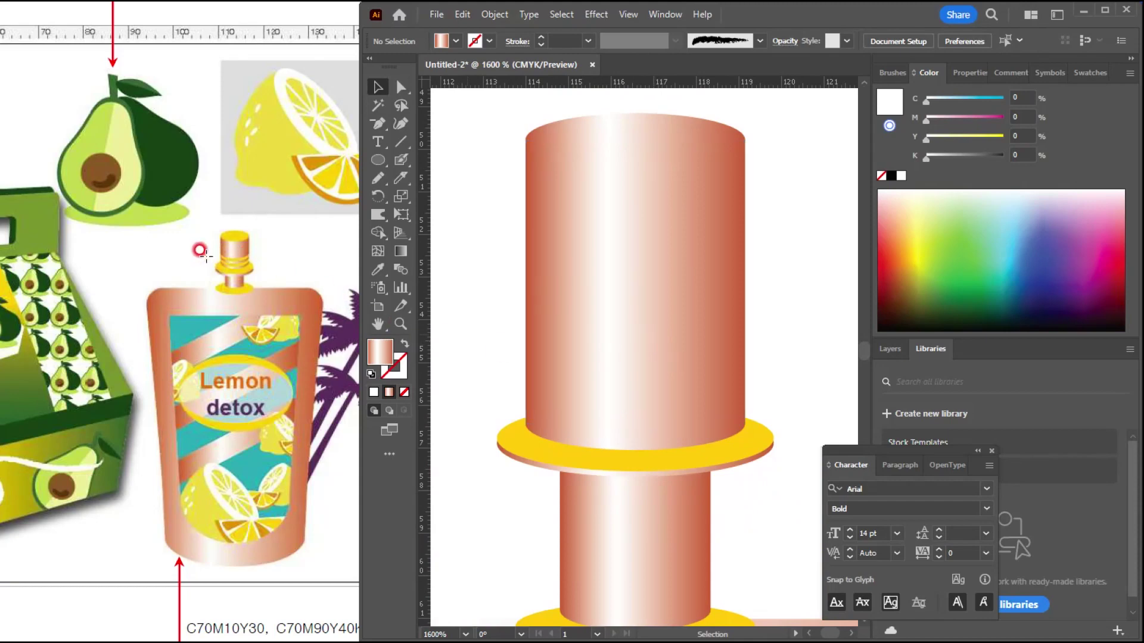
left_click(637, 139)
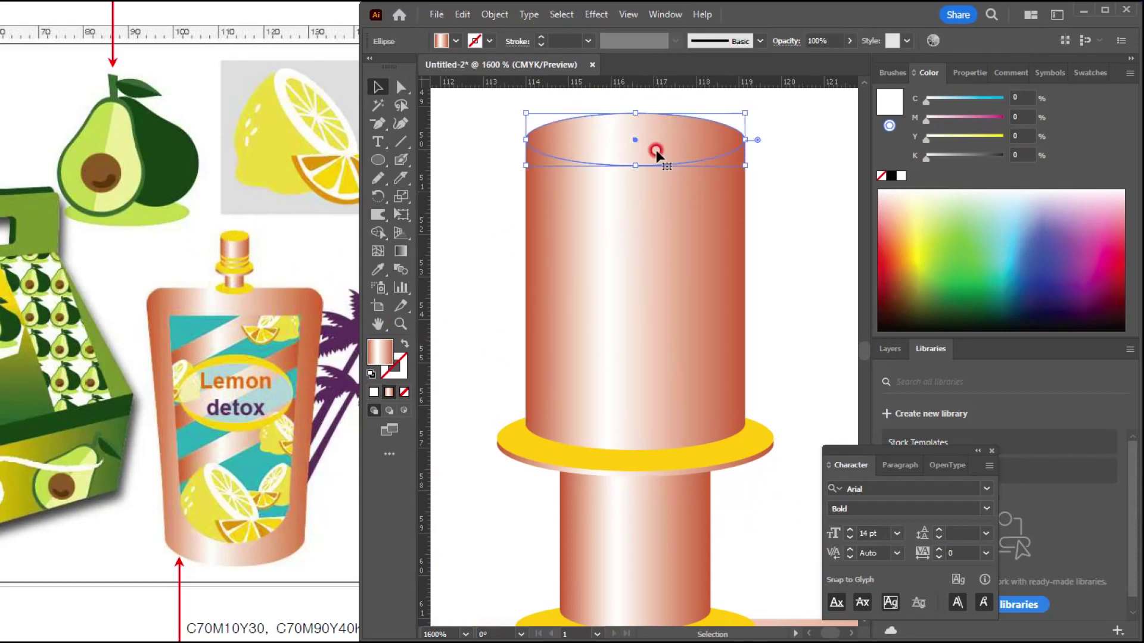
key("i")
left_click(743, 440)
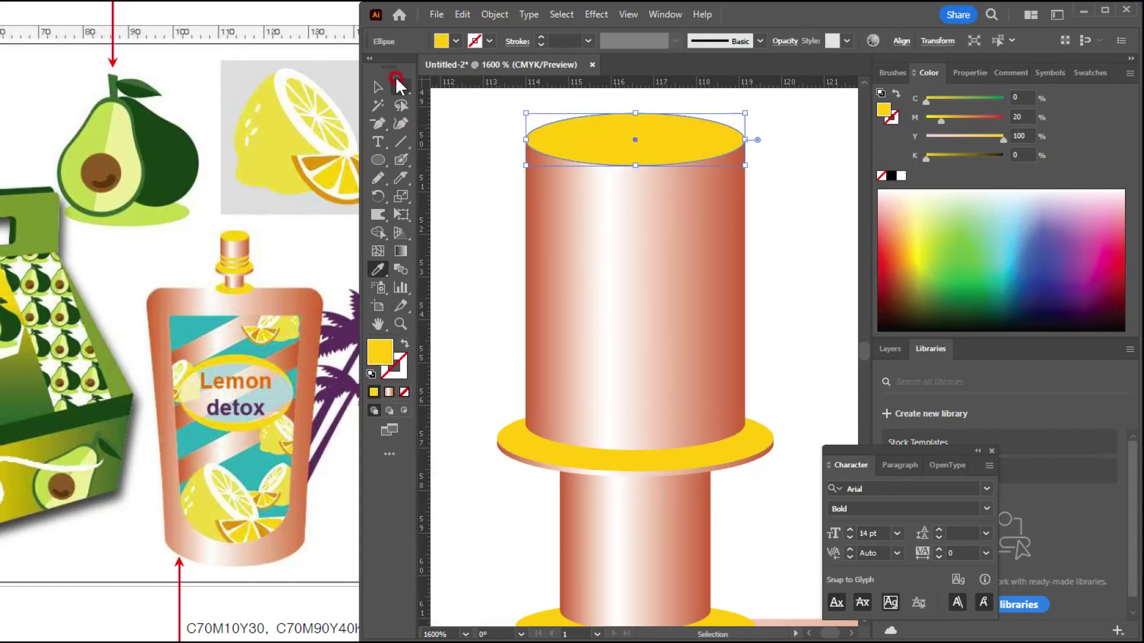
left_click(214, 262)
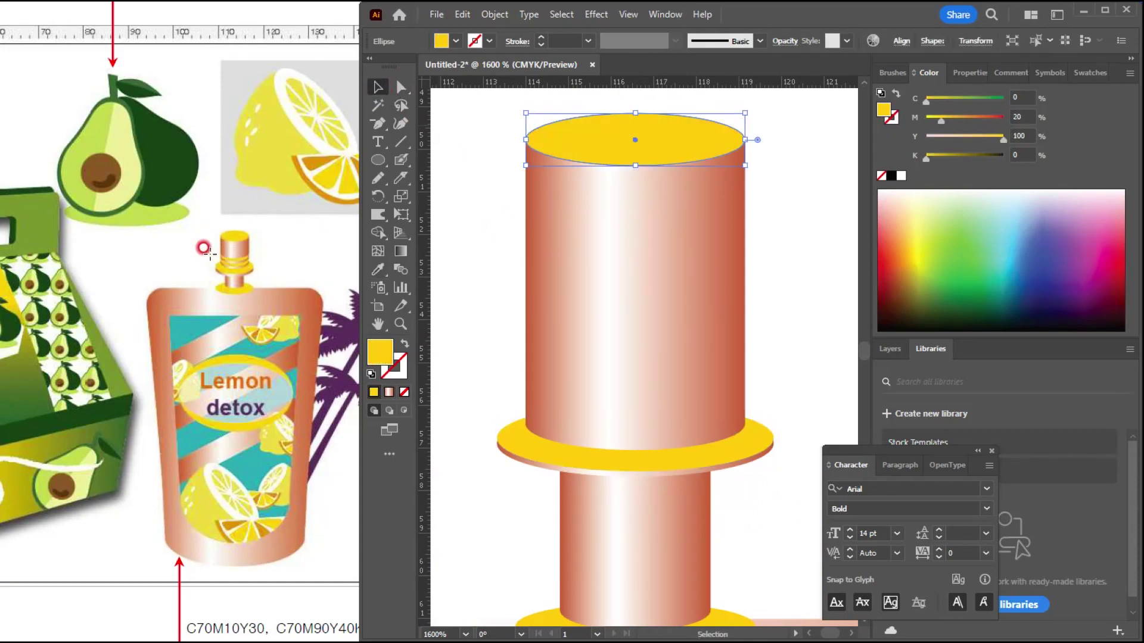
Copy the cap's yellow top ellipse to the middle of the cap, turn its fill into a 1 pt stroke, and lower it slightly.
left_click(778, 245)
left_click_drag(677, 149, 691, 309)
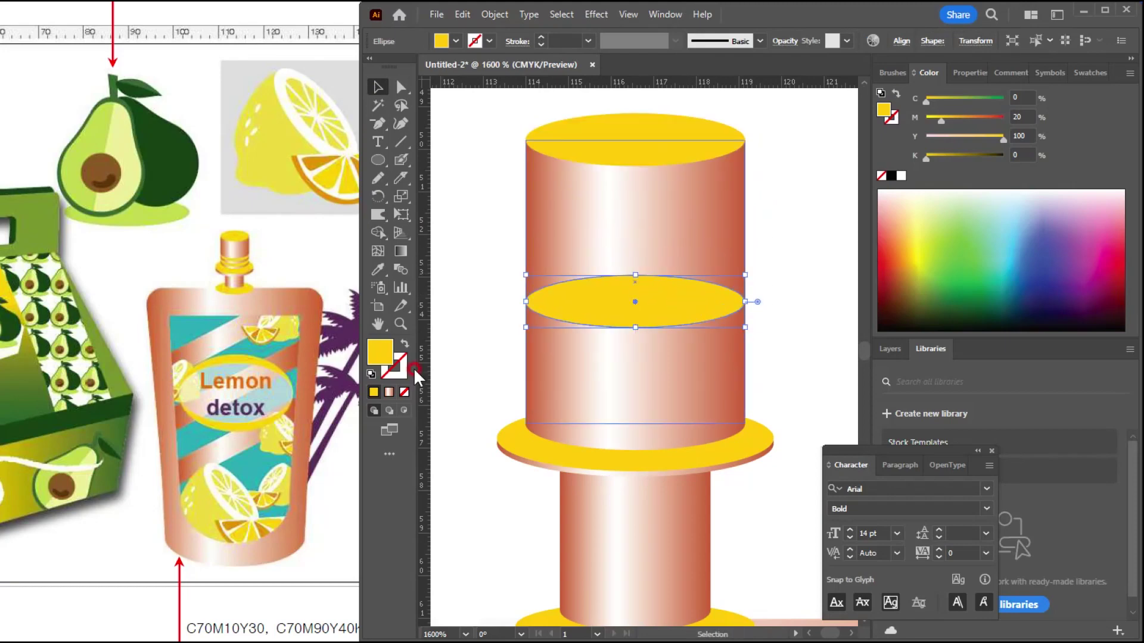
left_click(405, 344)
scroll(695, 295, "up", 2)
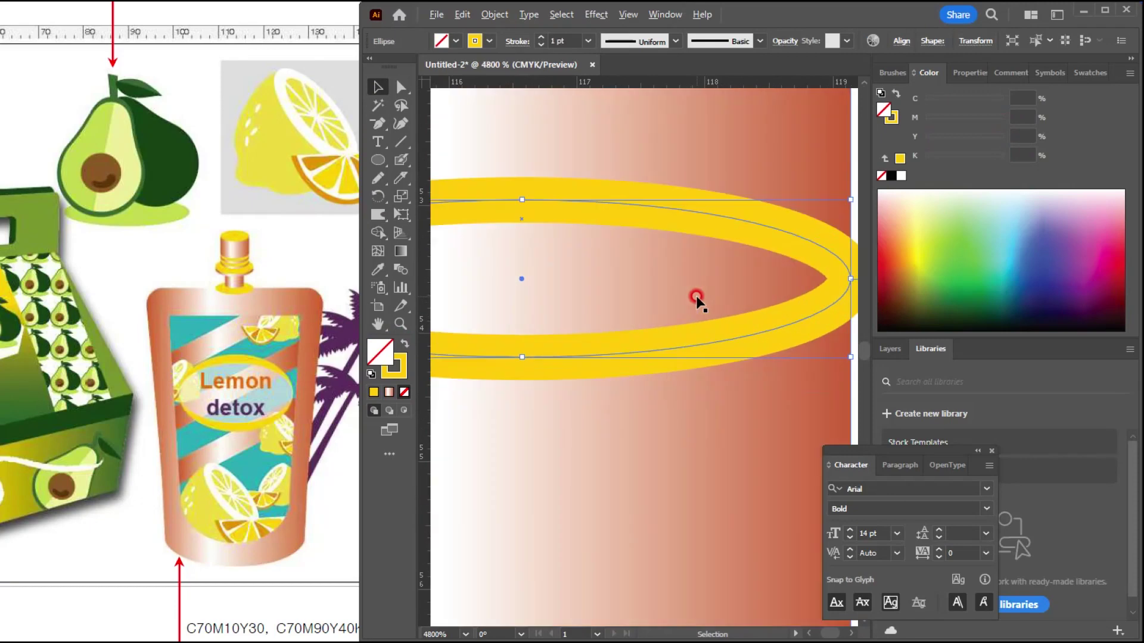
scroll(696, 296, "down", 2)
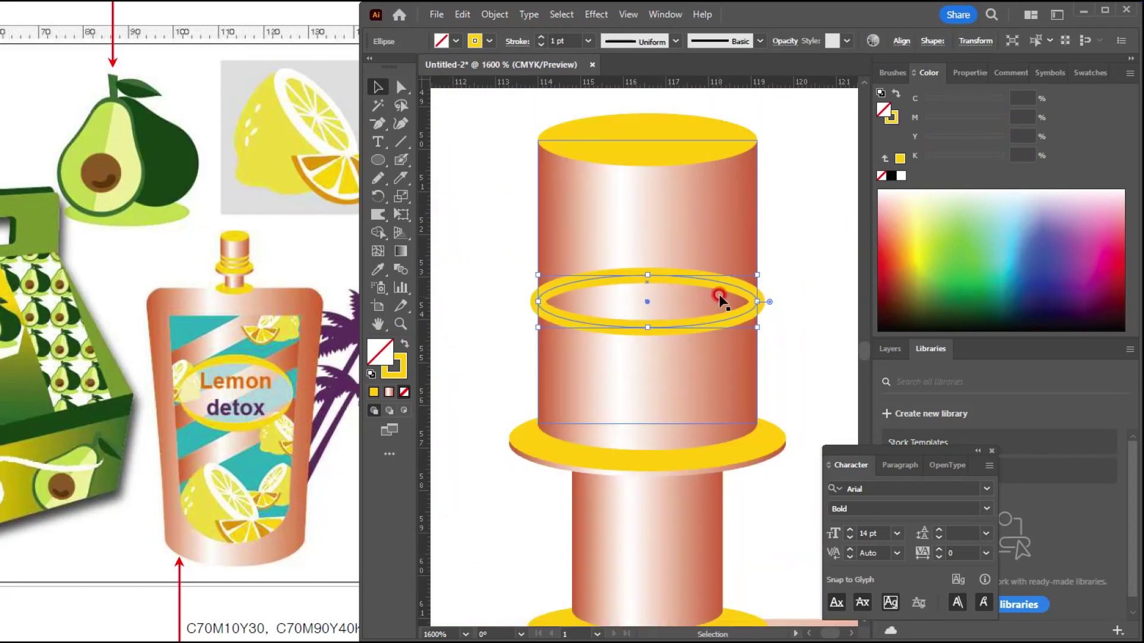
left_click_drag(713, 281, 715, 300)
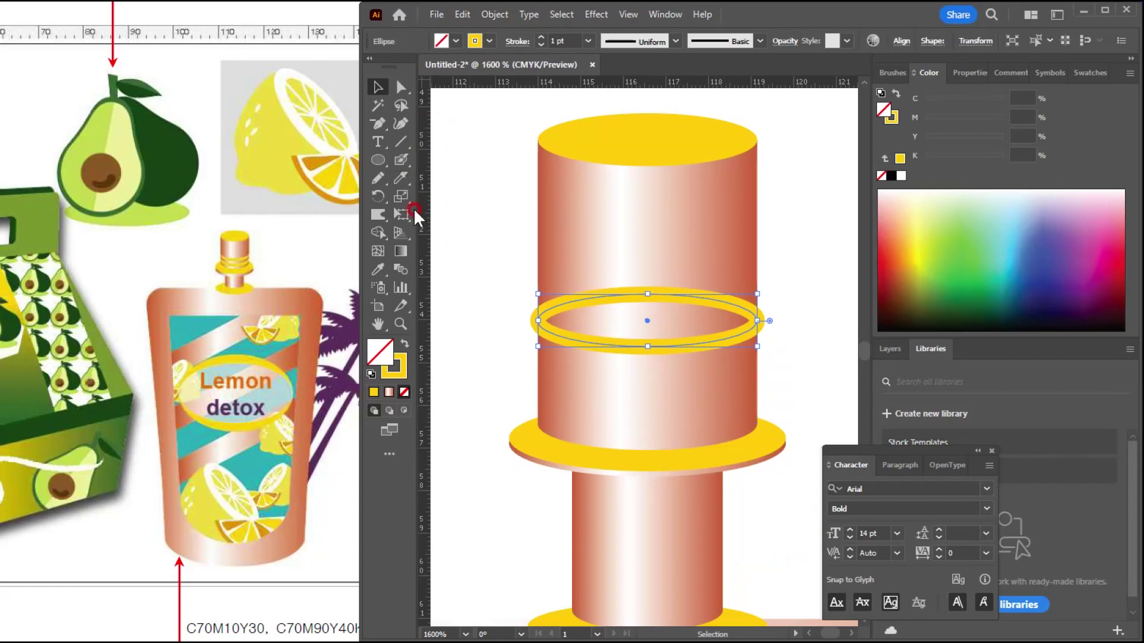
Cut the yellow outlined ellipse at both side anchors with the Scissors tool and delete its upper half.
left_click(398, 182)
left_click(460, 200)
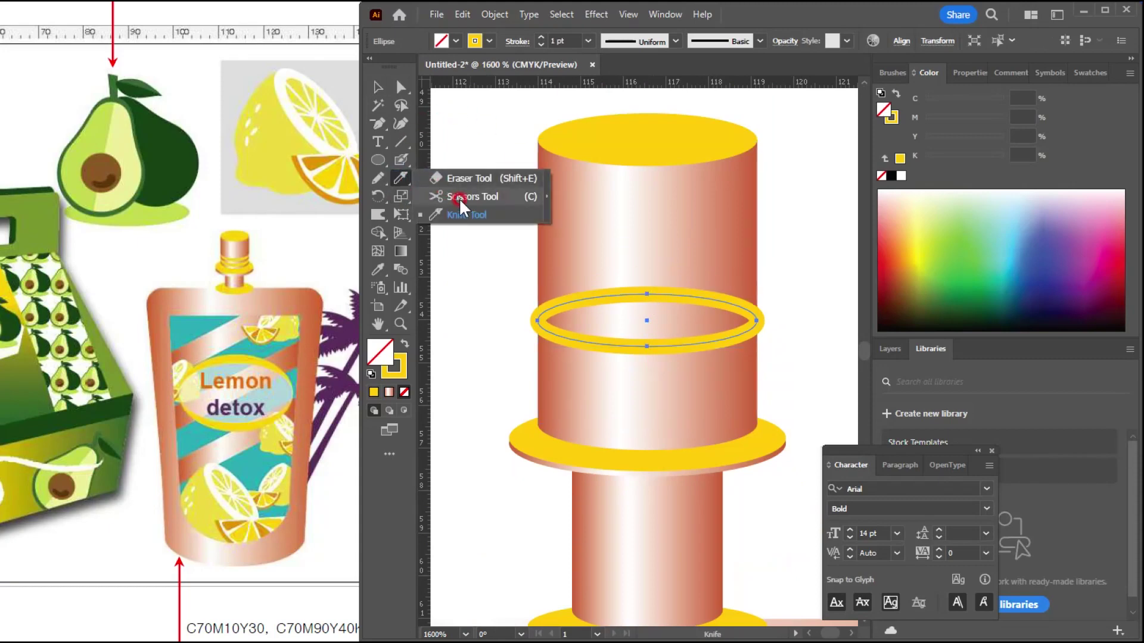
left_click(531, 310)
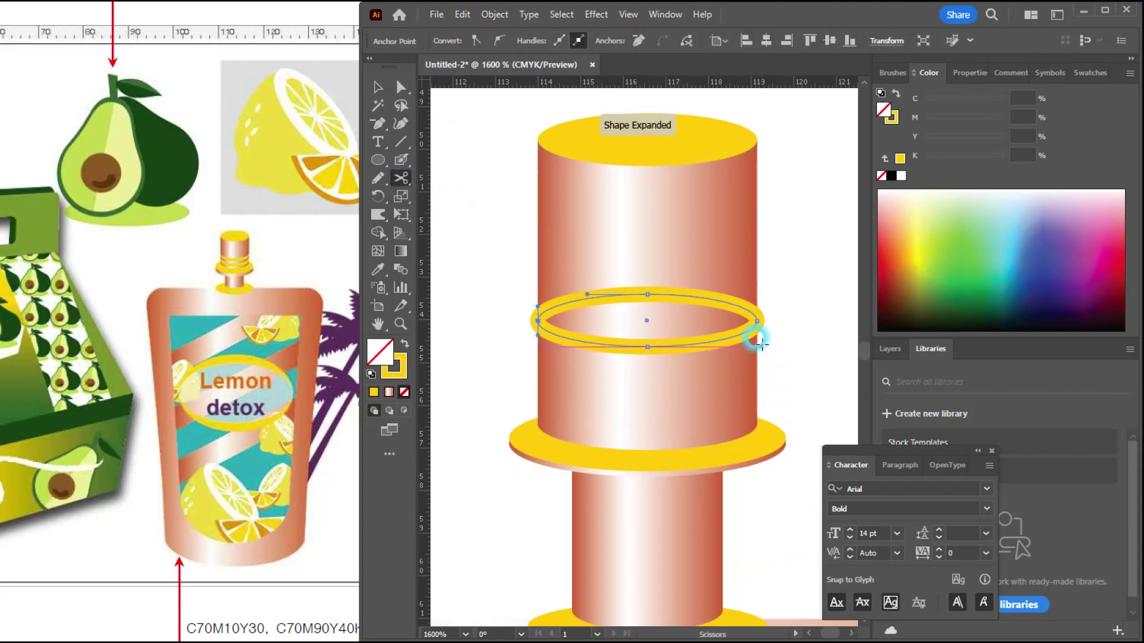
left_click(756, 321)
left_click(419, 169)
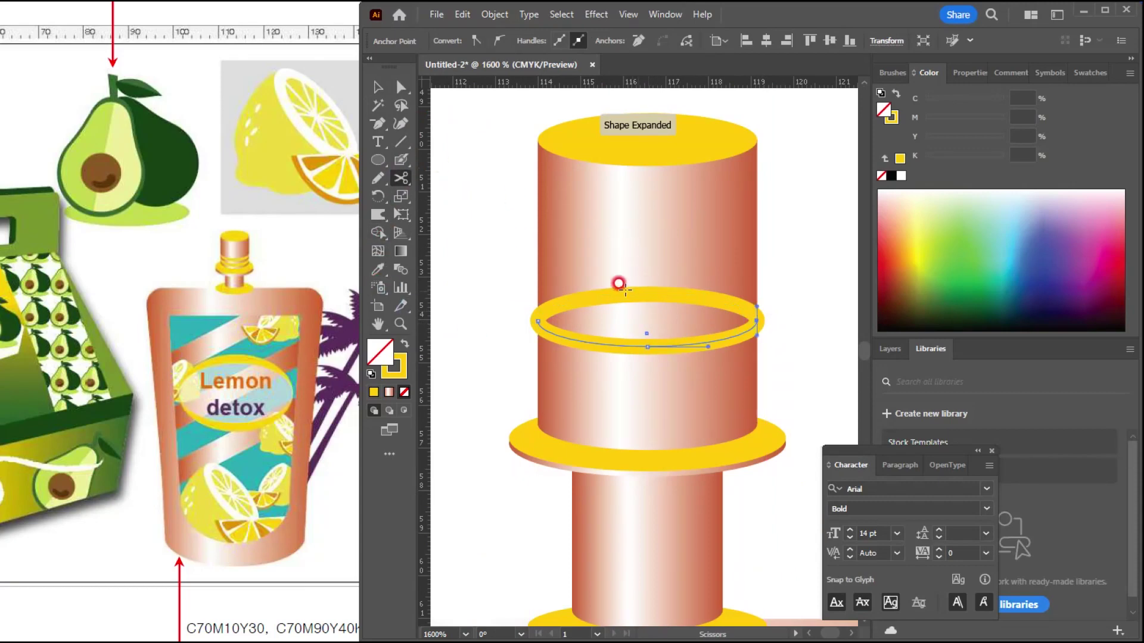
left_click(377, 87)
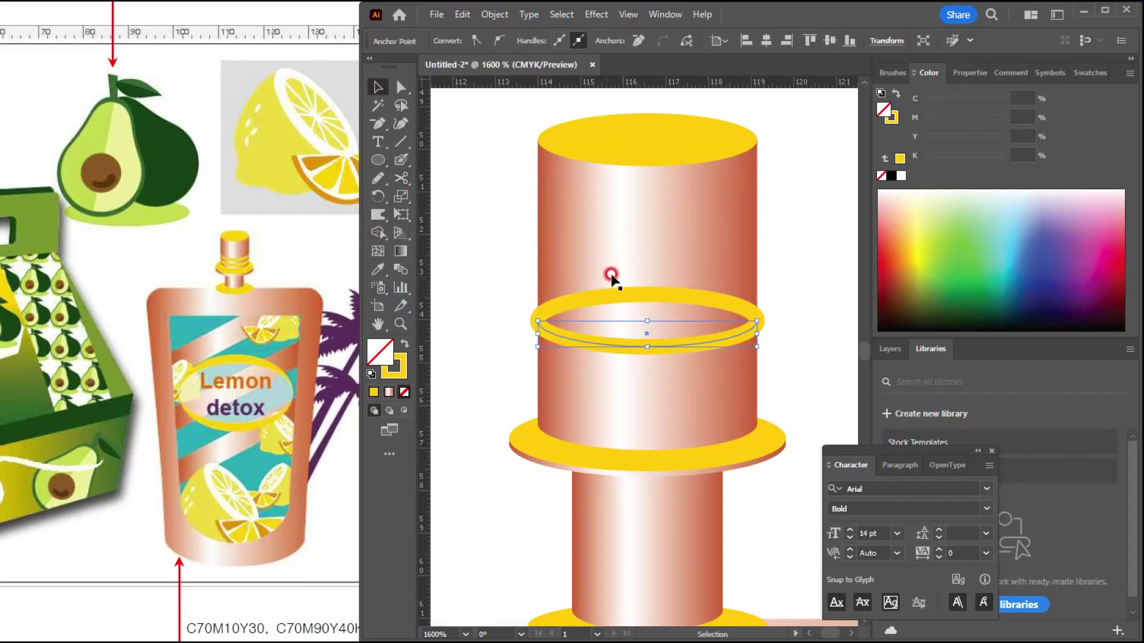
left_click(681, 296)
left_click_drag(682, 295, 702, 220)
key("Delete")
left_click(728, 335)
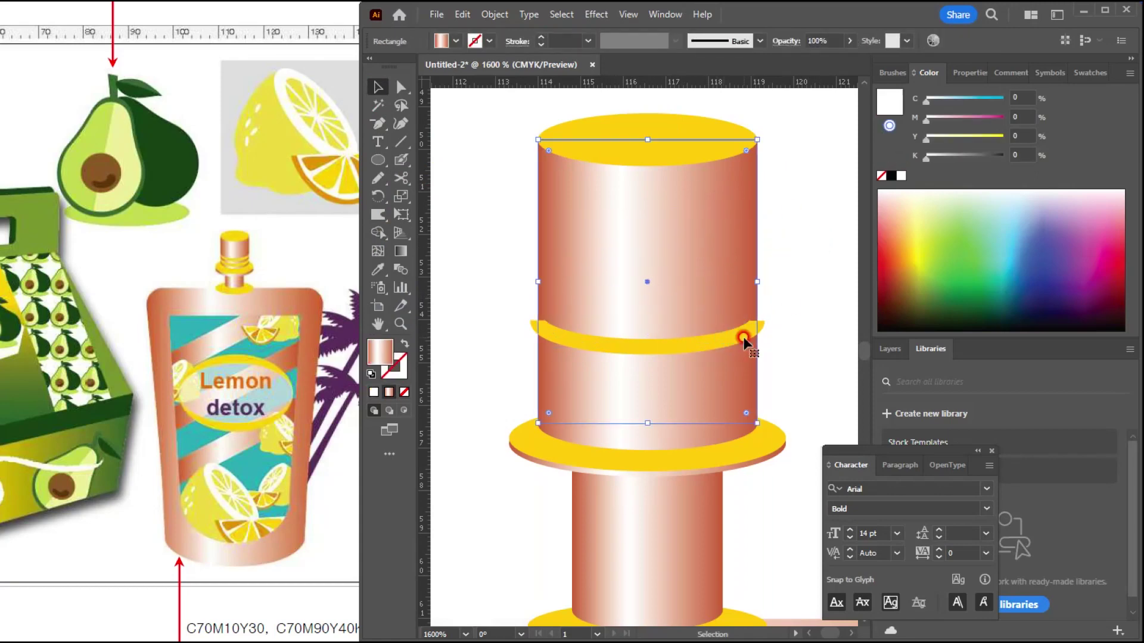
Set the yellow arc's stroke to 0.5 pt and adjust the arc's width so its ends meet the cap's sides.
left_click(727, 340)
key("ctrl+equal")
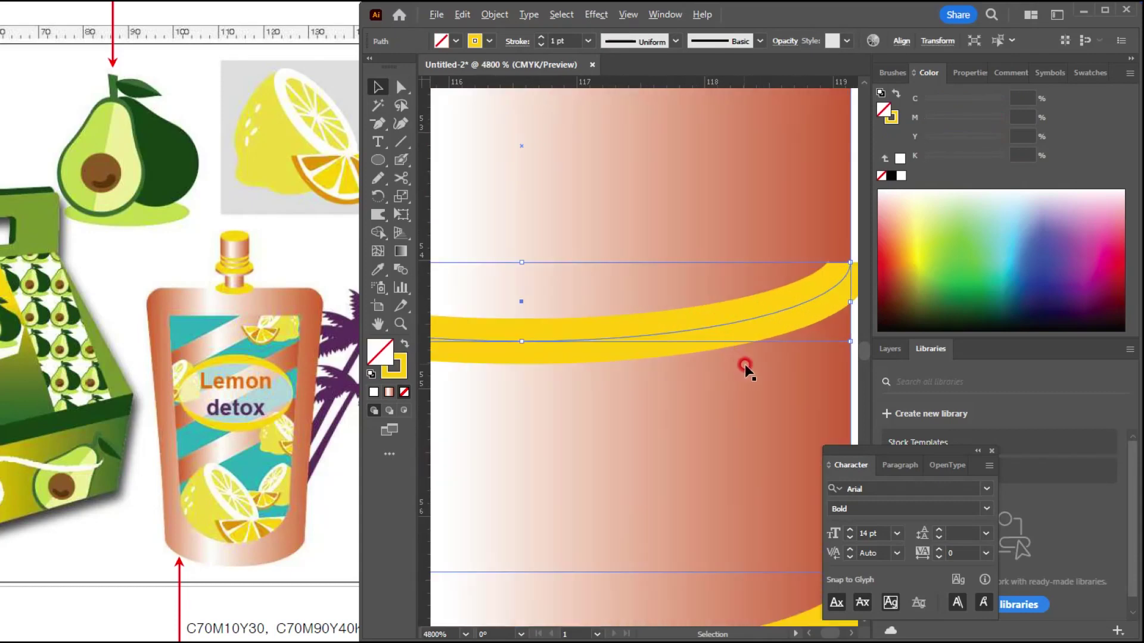
left_click_drag(816, 297, 809, 301)
left_click(728, 338)
left_click(571, 38)
type("0.5")
left_click(531, 37)
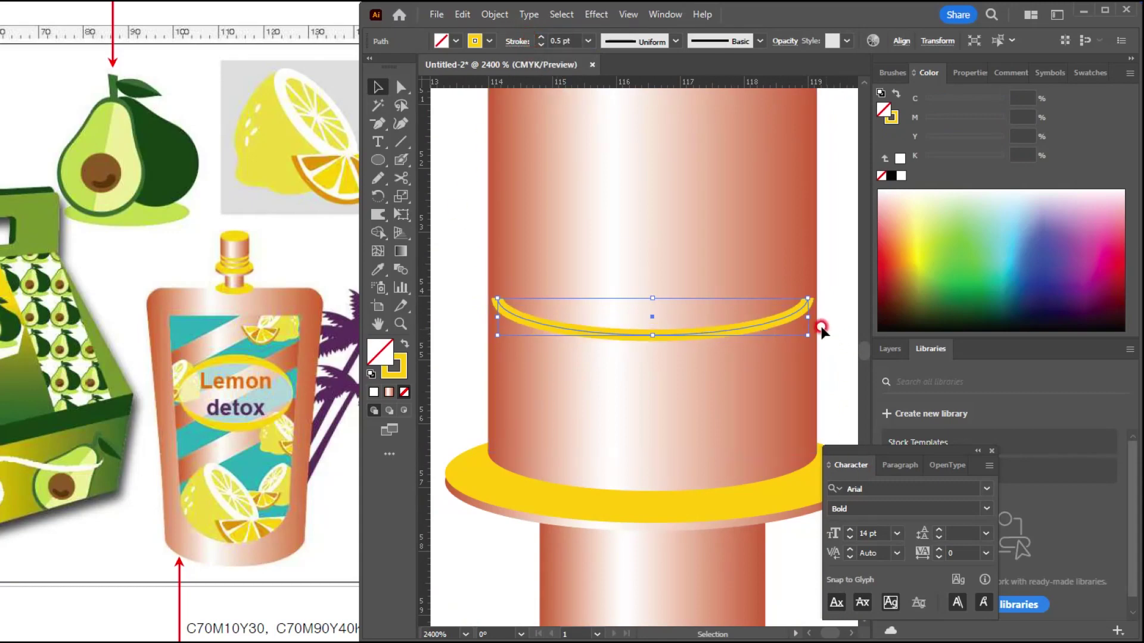
left_click_drag(807, 316, 812, 318)
Expand the fill and stroke of the cap's yellow arc into an outlined shape.
left_click(487, 14)
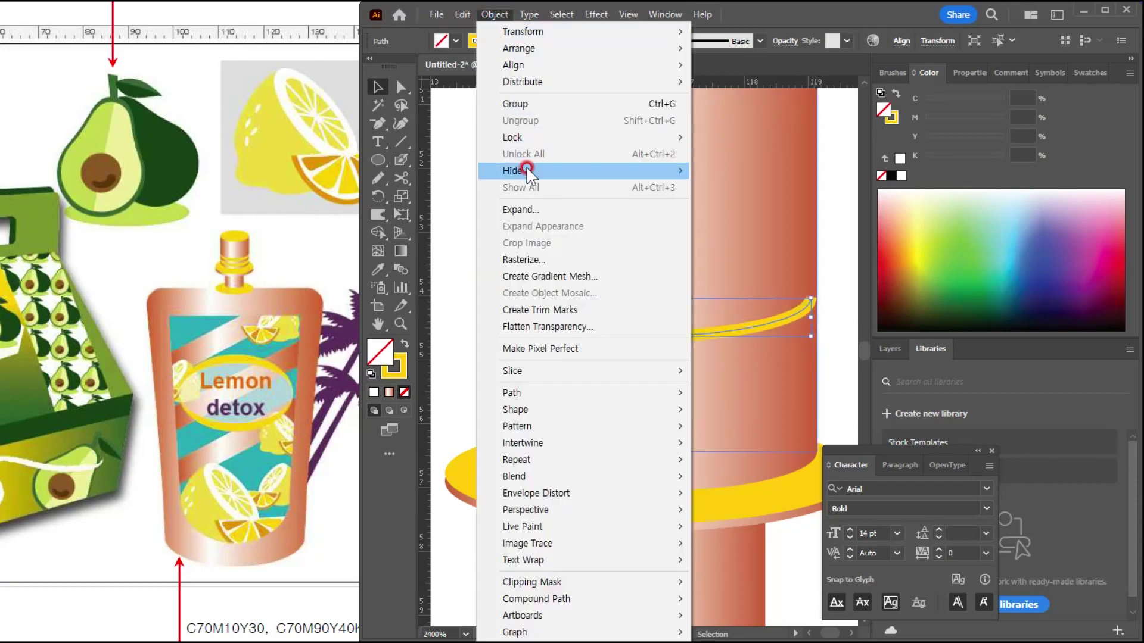
left_click(524, 210)
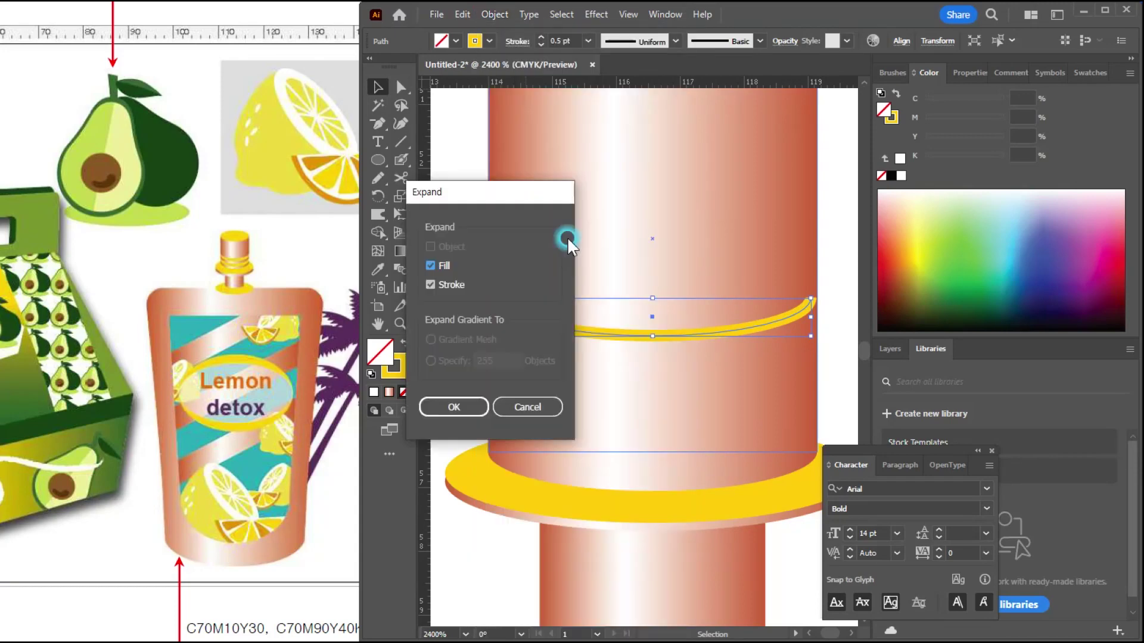
left_click(454, 408)
left_click(459, 216)
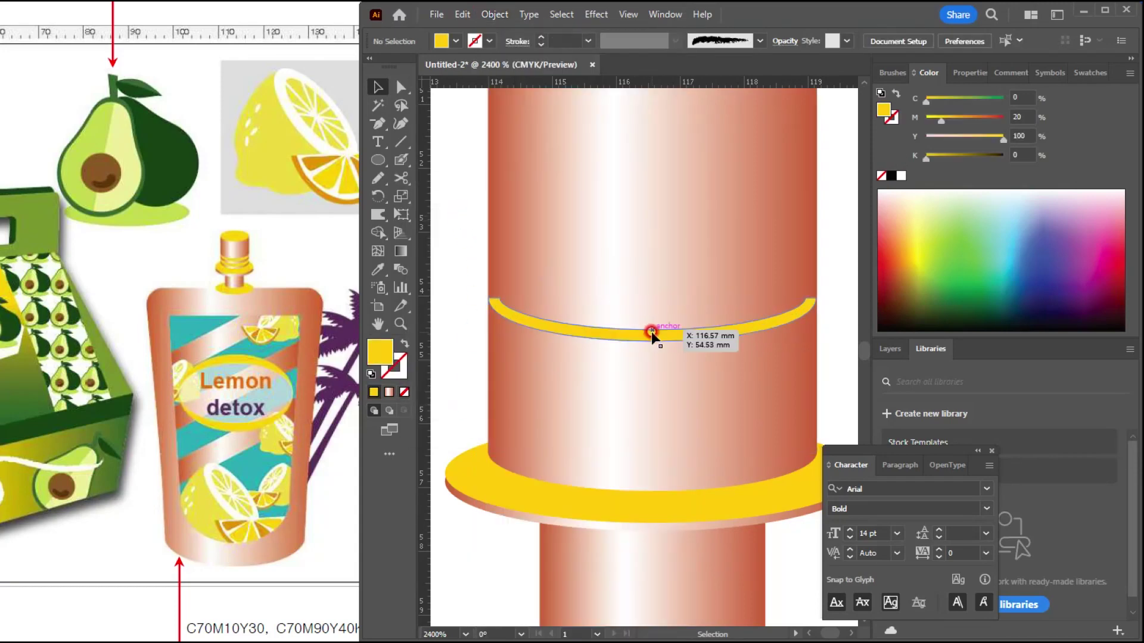
Copy the yellow arc down near the cap's base, in front of the cap, and lower the original arc closer to the copy.
left_click_drag(652, 334, 652, 445)
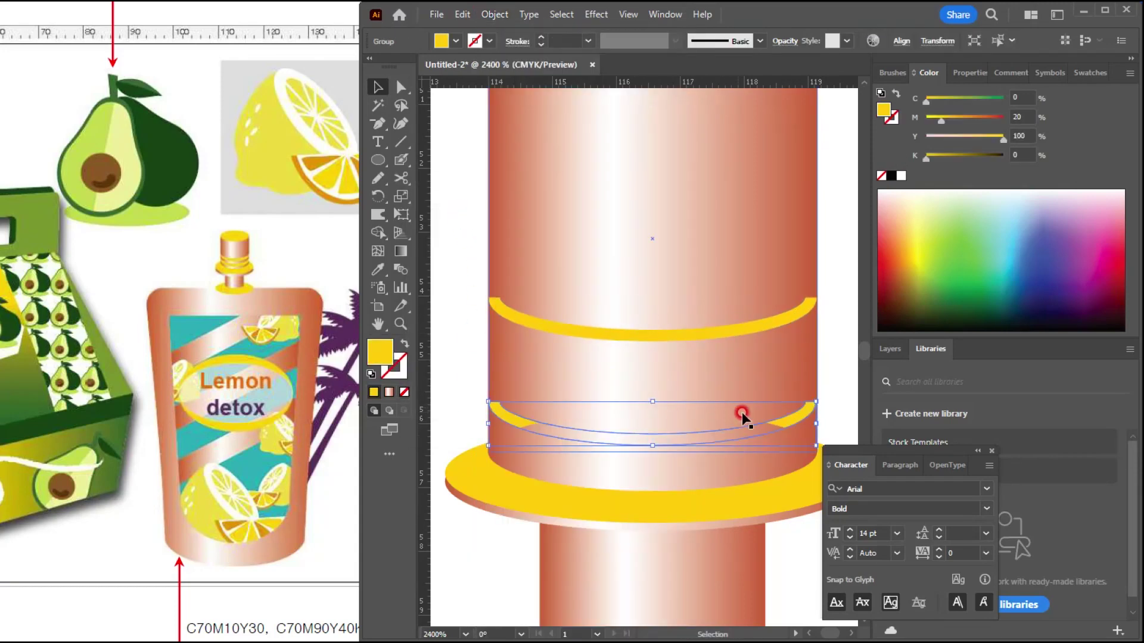
left_click_drag(714, 470, 736, 427)
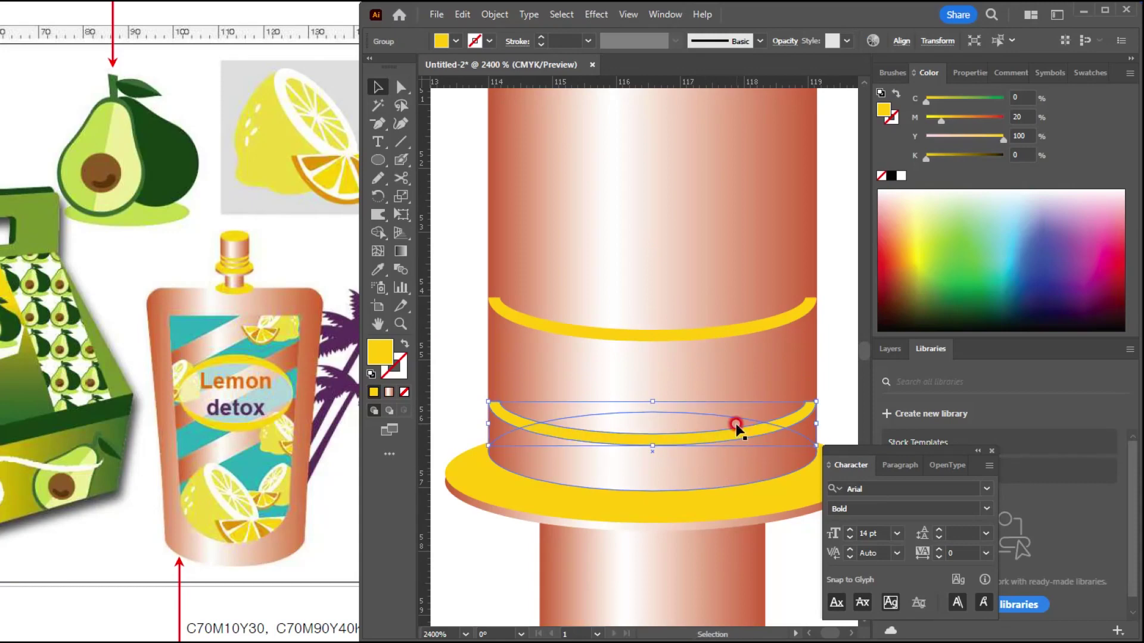
left_click_drag(727, 327, 726, 389)
left_click(480, 253)
Compare the finished spout and pouch with the reference illustration, and examine the purple palm trees beside the reference pouch.
key("ctrl+minus")
key("ctrl+minus")
key("ctrl+minus")
key("ctrl+minus")
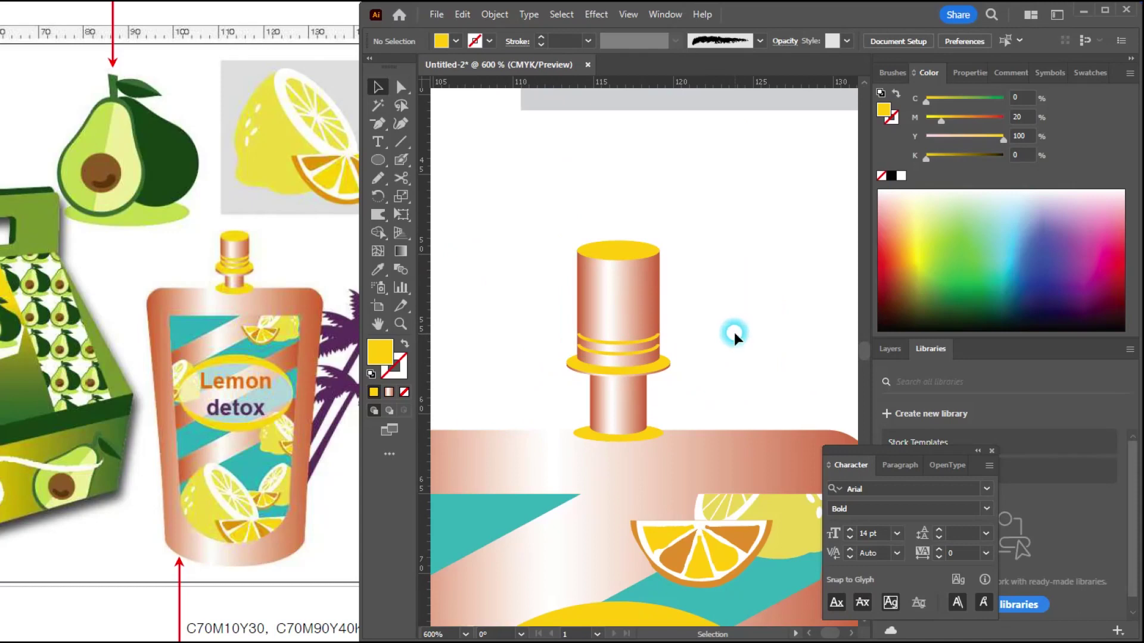
key("ctrl+minus")
key("ctrl+minus")
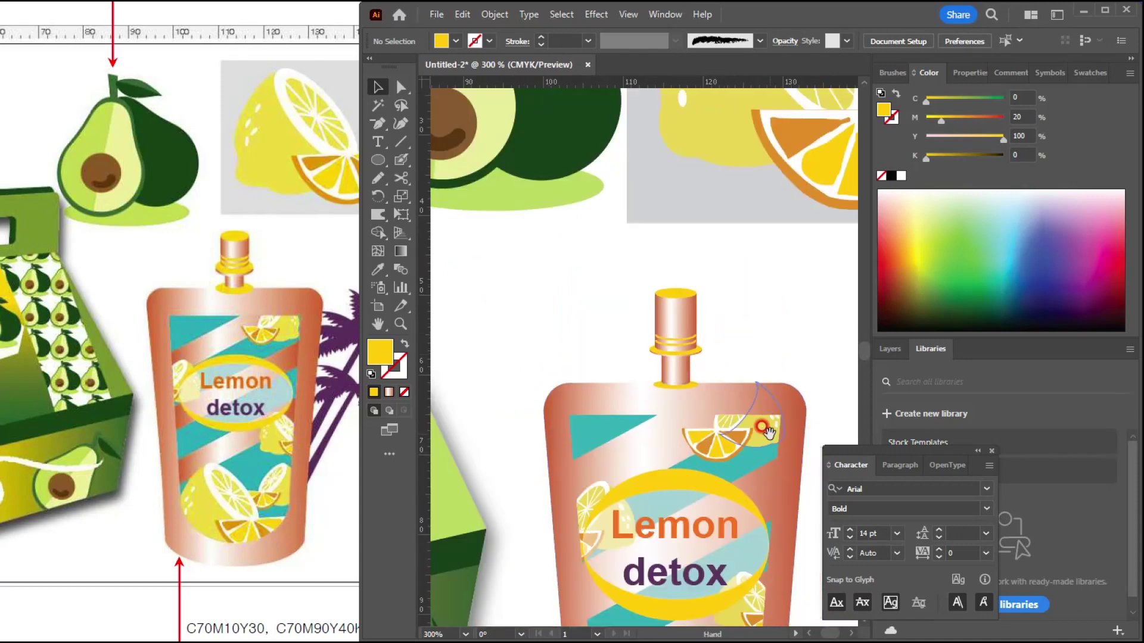
left_click_drag(745, 341, 682, 253)
key("ctrl+minus")
left_click_drag(726, 383, 653, 382)
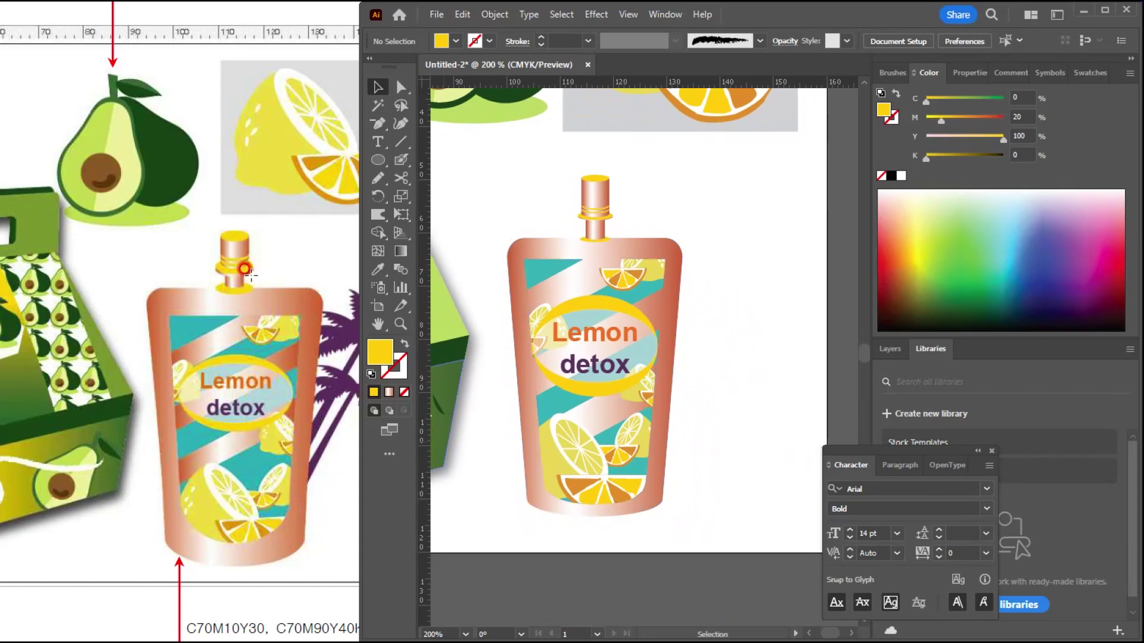
left_click(273, 257)
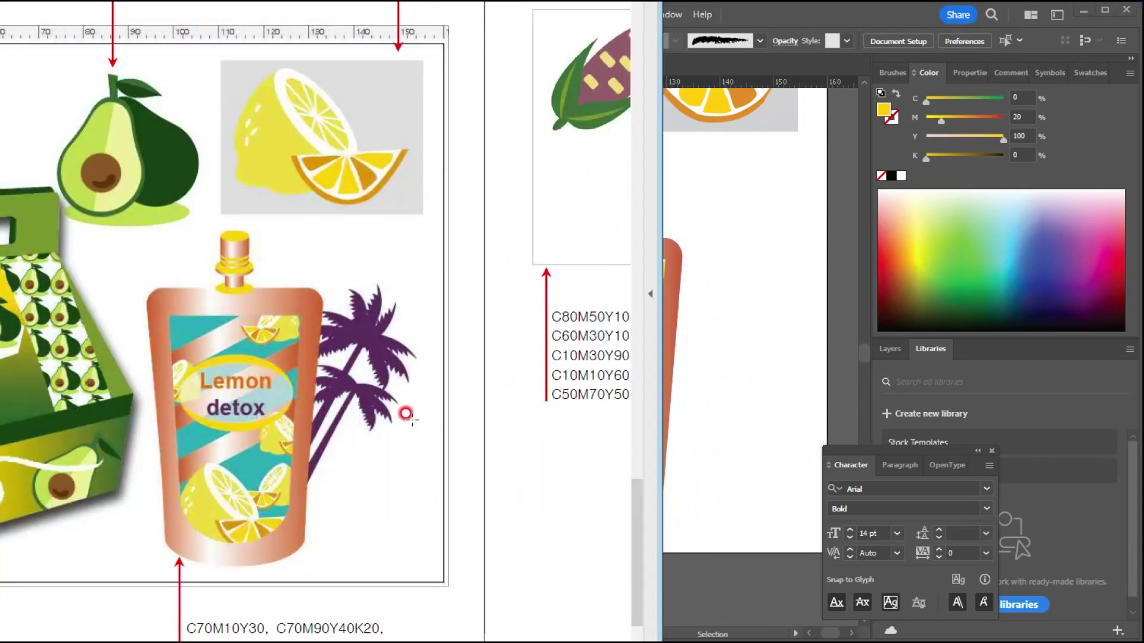
scroll(409, 417, "up", 1)
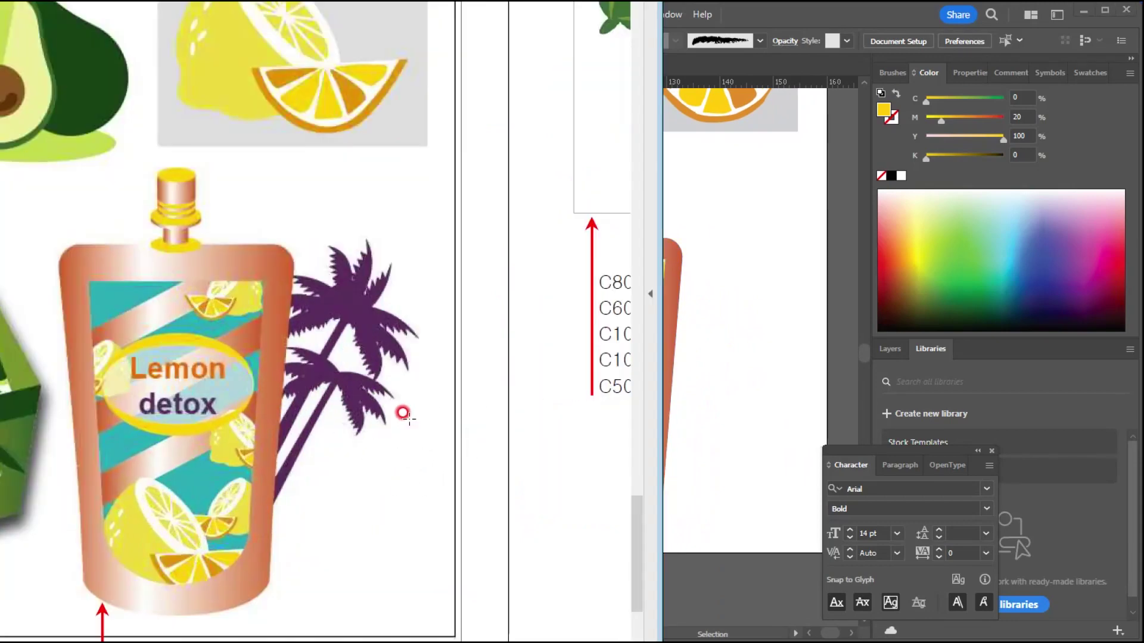
scroll(411, 400, "down", 1)
left_click_drag(311, 400, 232, 344)
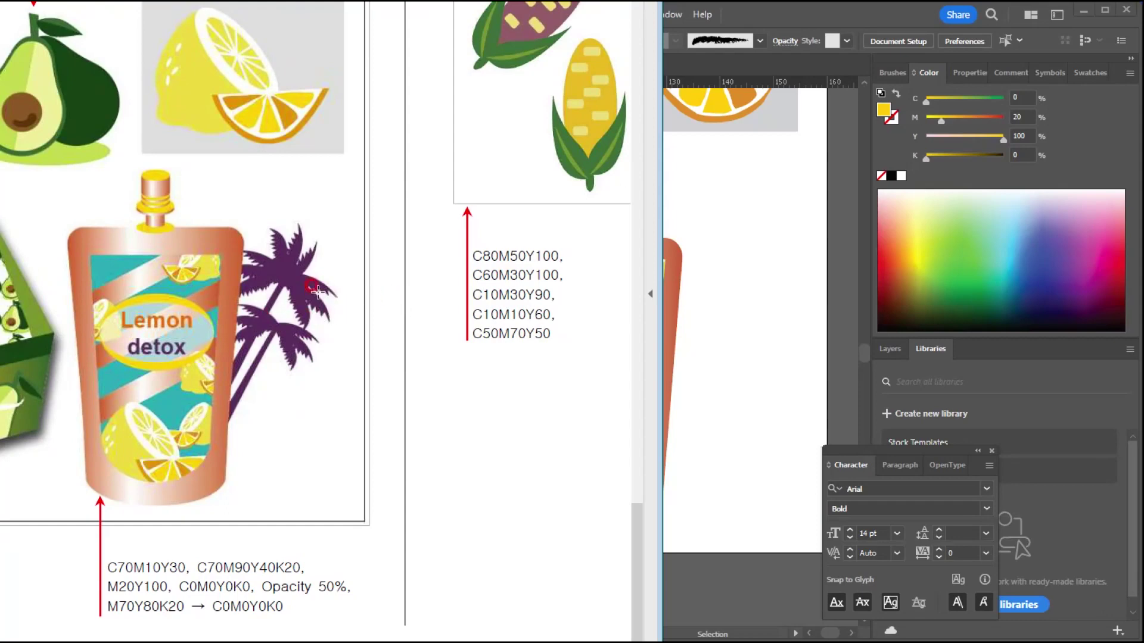
left_click(715, 455)
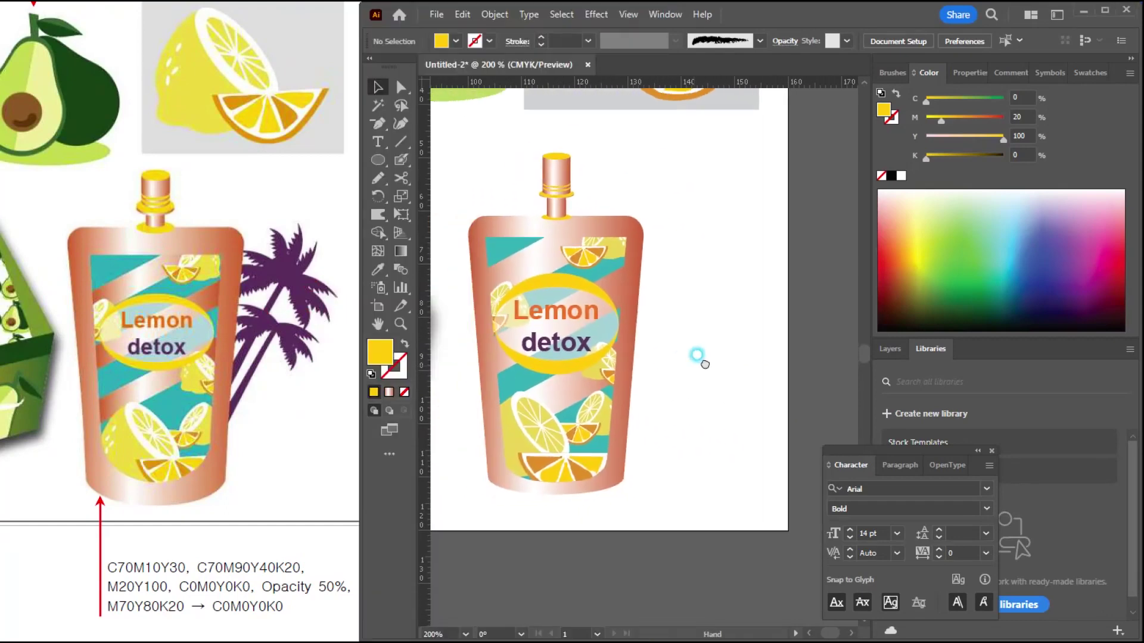
Select the entire pouch with its spout and shift it slightly left on the artboard.
left_click_drag(487, 158, 656, 507)
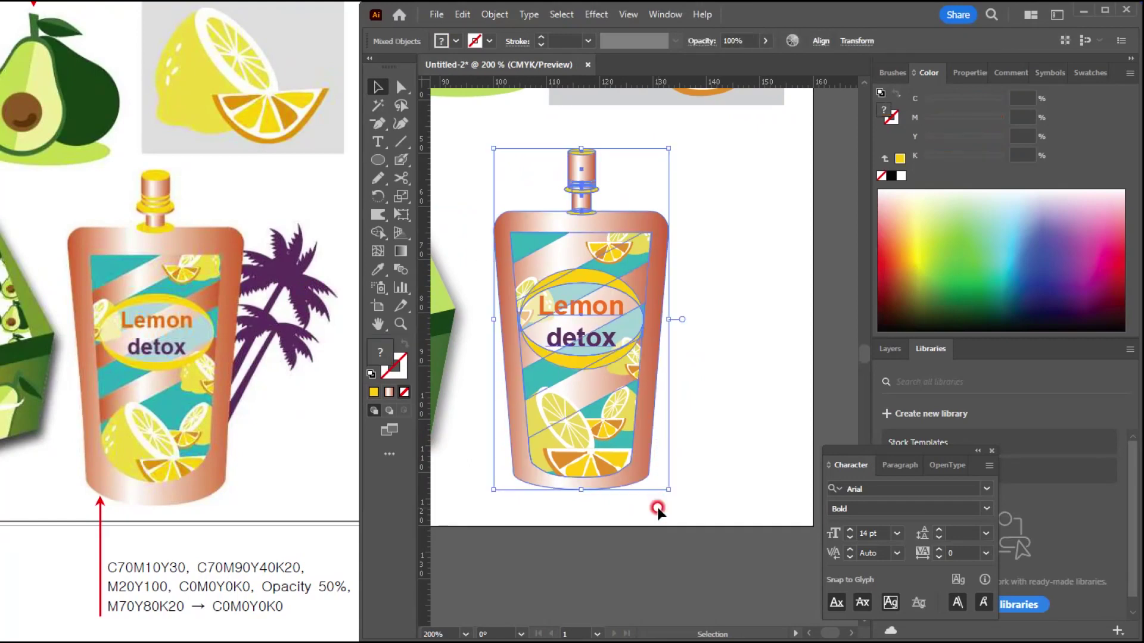
left_click_drag(625, 238, 609, 248)
left_click(741, 364)
left_click_drag(746, 373, 712, 343)
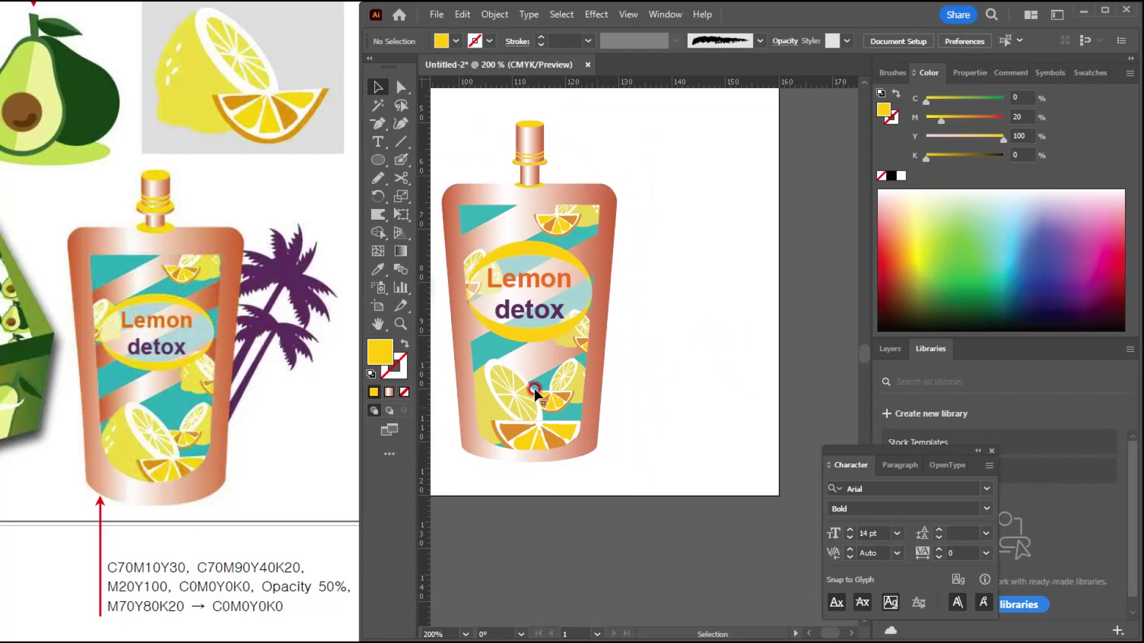
Draw a narrow slanted palm trunk about 34 mm tall beside the pouch with the Pen tool, slightly wider at its base.
left_click(374, 162)
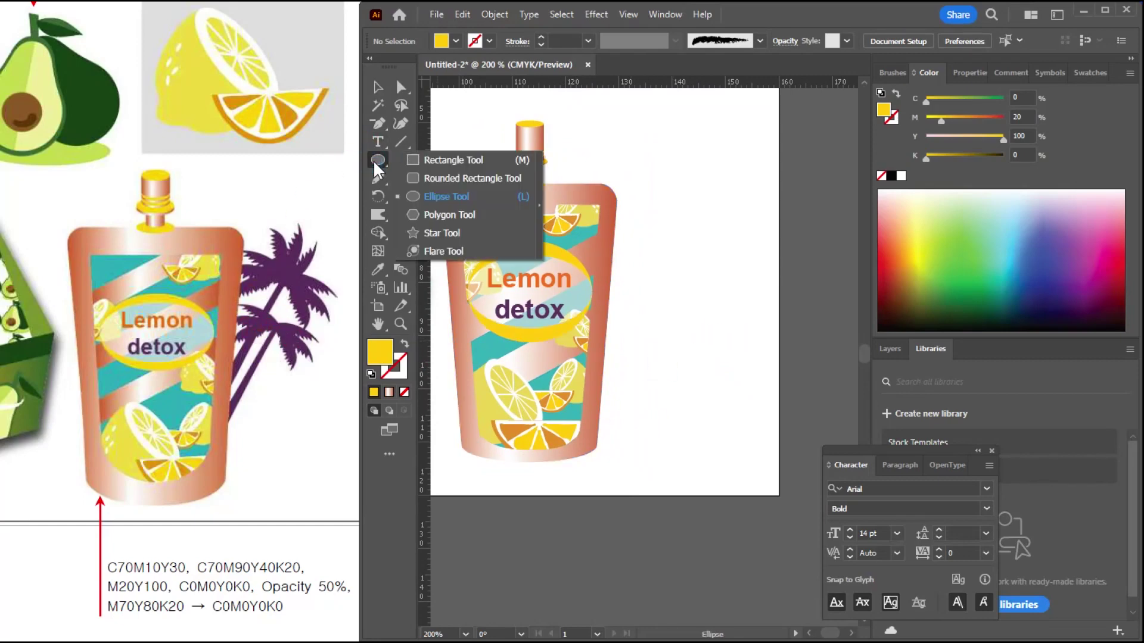
left_click(378, 126)
left_click(380, 126)
left_click(429, 115)
left_click(663, 290)
left_click(653, 474)
left_click(663, 475)
left_click(668, 292)
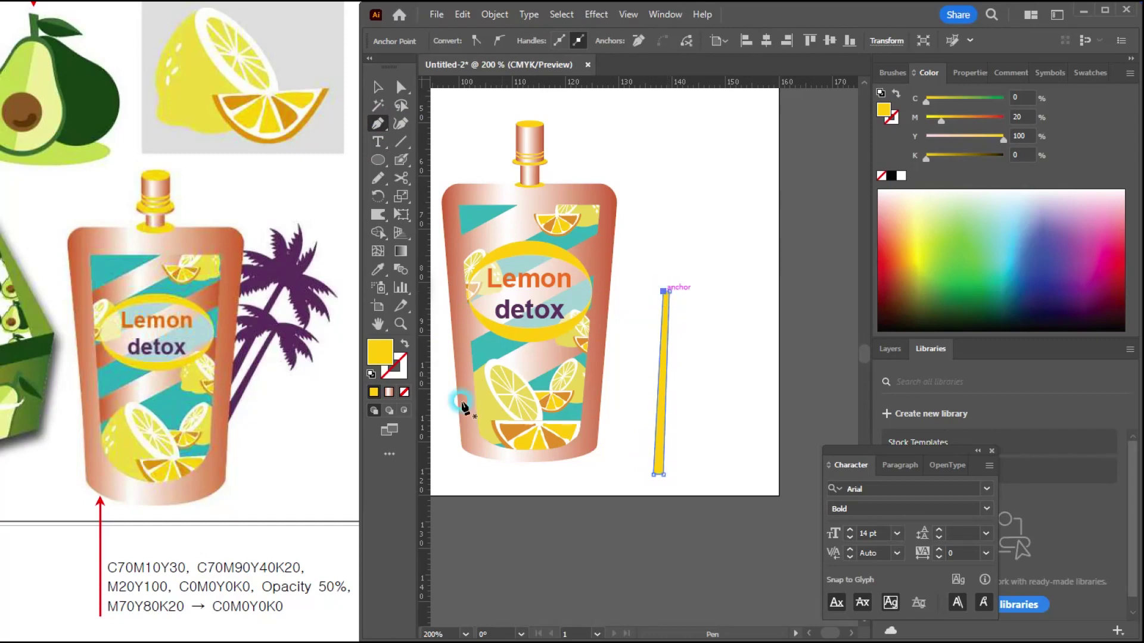
Fill the palm trunk with C70 M90 Y40 K20, and tilt it slightly counterclockwise a little farther from the pouch.
key("v")
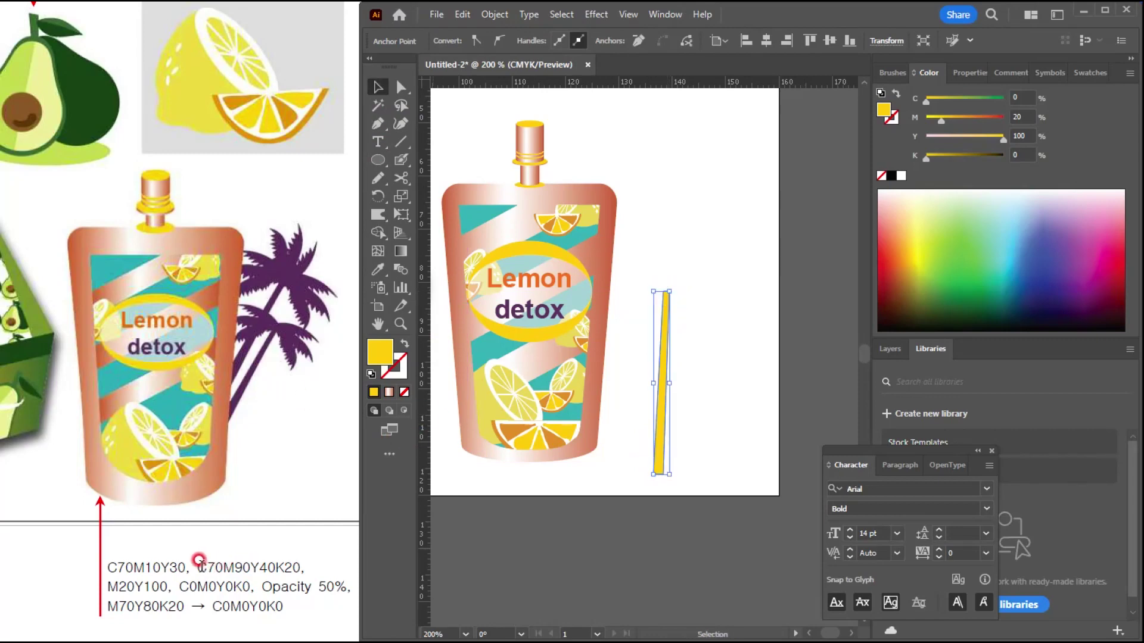
left_click(1021, 97)
type("70")
key("Tab")
type("90")
key("Tab")
type("40")
key("Tab")
type("20")
key("Tab")
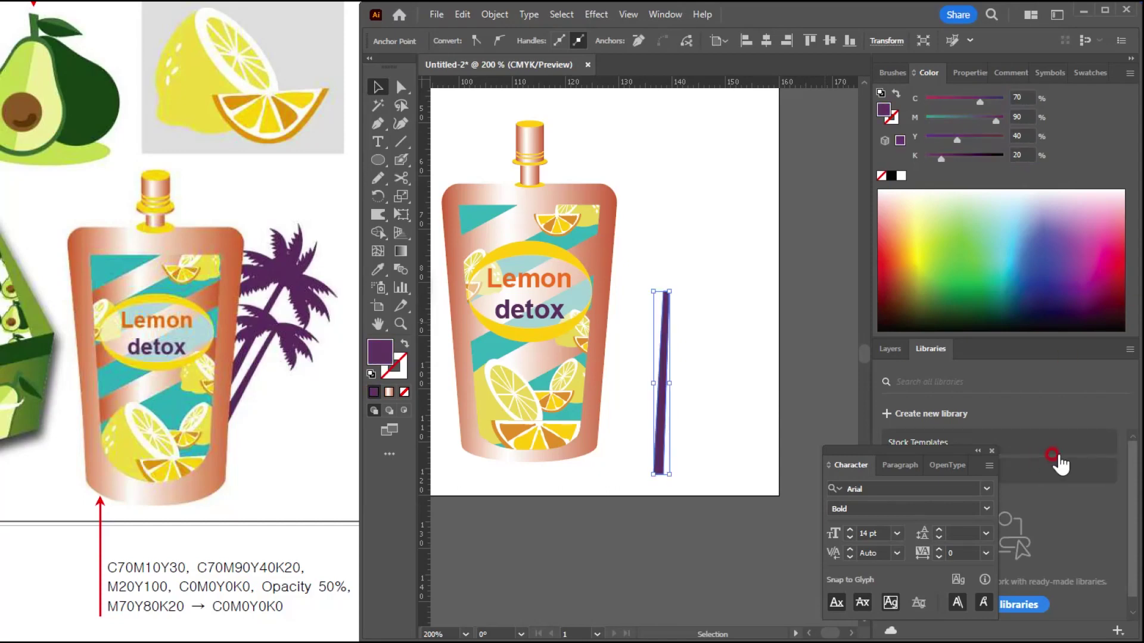
left_click_drag(670, 286, 665, 288)
left_click_drag(662, 327, 686, 343)
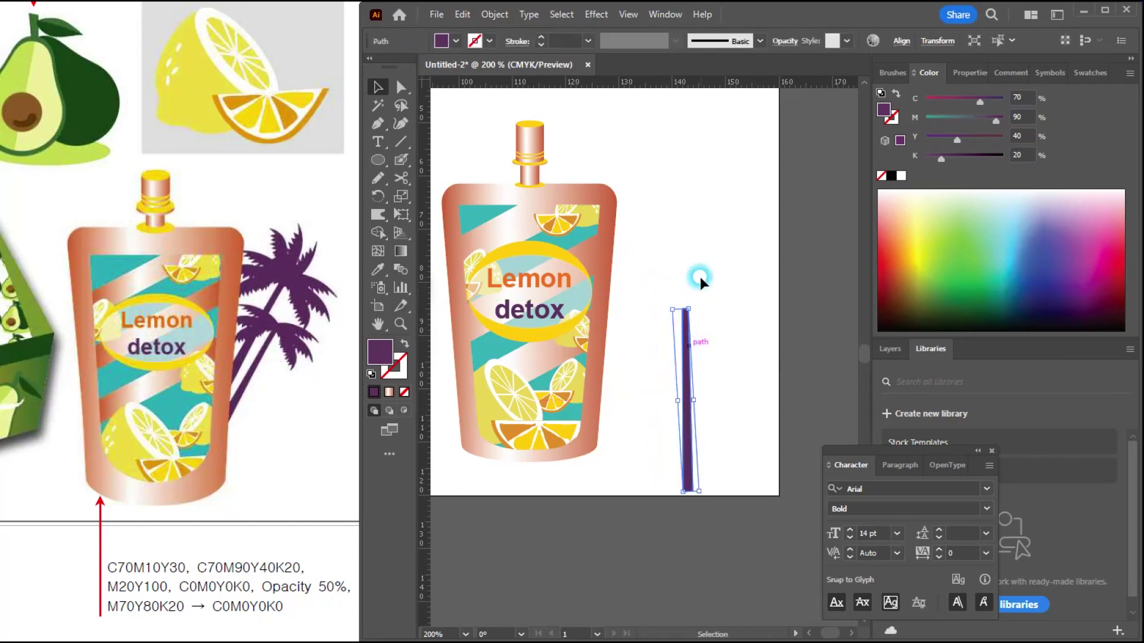
Draw a flat purple ellipse about 26 mm wide and 9 mm high above the palm trunk.
scroll(700, 281, "up", 2)
left_click_drag(481, 411, 489, 379)
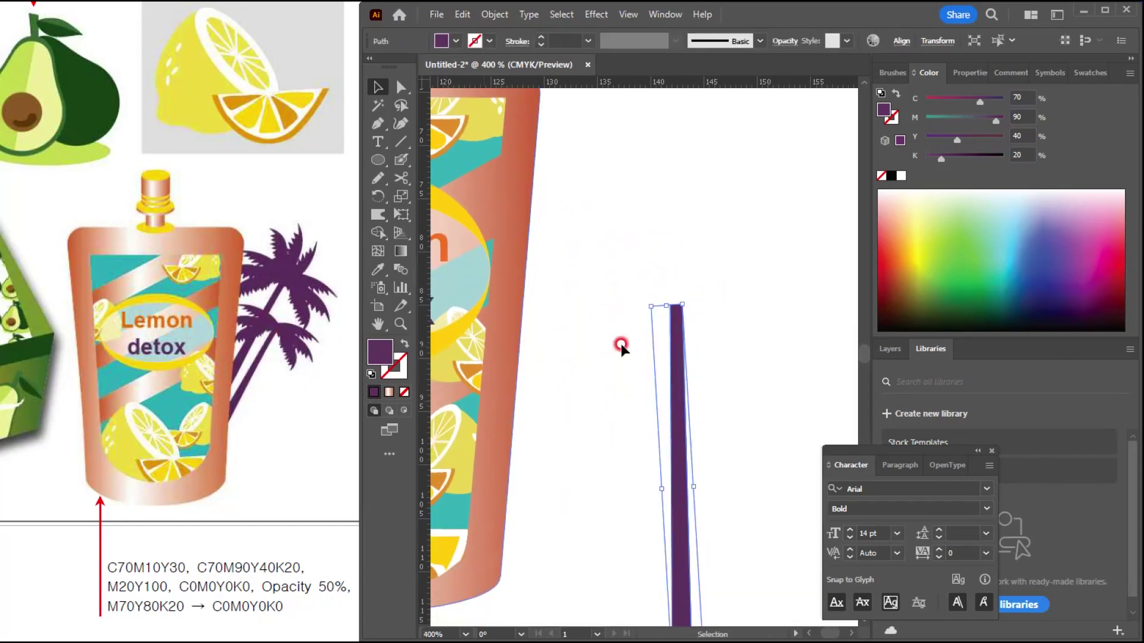
left_click_drag(378, 159, 395, 196)
left_click_drag(579, 136, 857, 235)
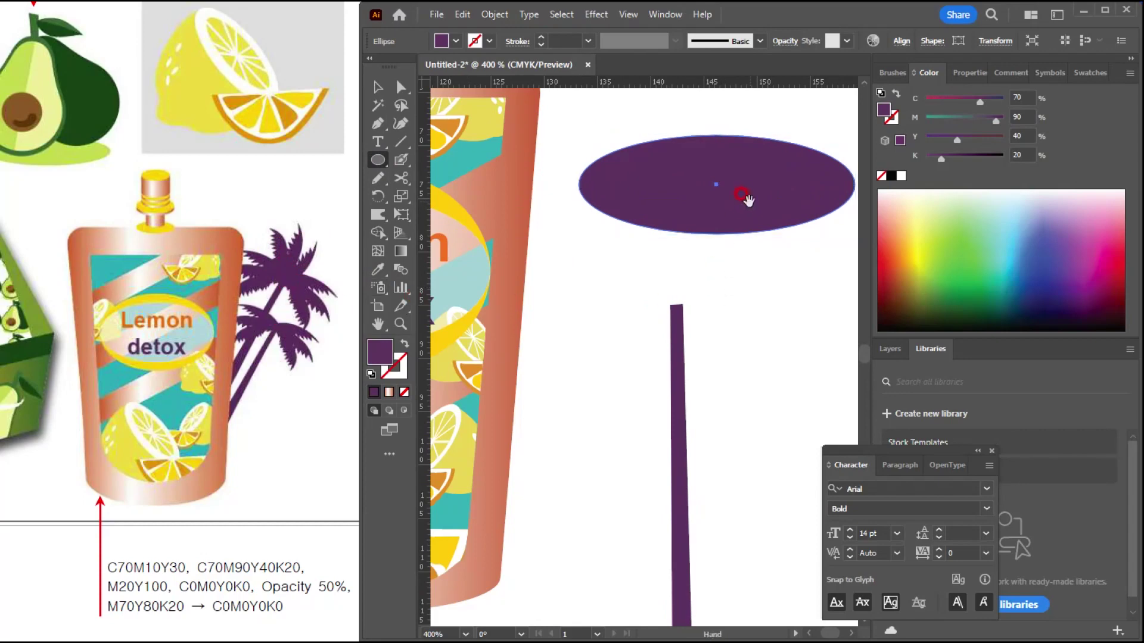
left_click_drag(749, 202, 712, 241)
scroll(752, 245, "up", 1)
scroll(747, 245, "down", 1)
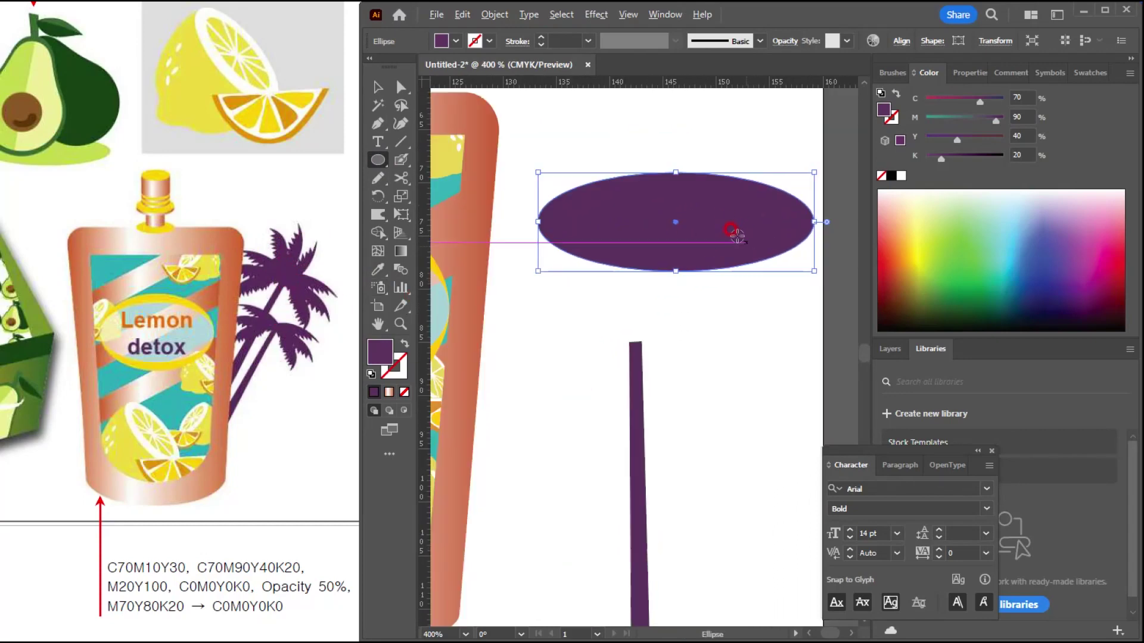
Apply the Roughen effect to the purple ellipse with a relative size of 2%, very high detail and corner points.
left_click(595, 14)
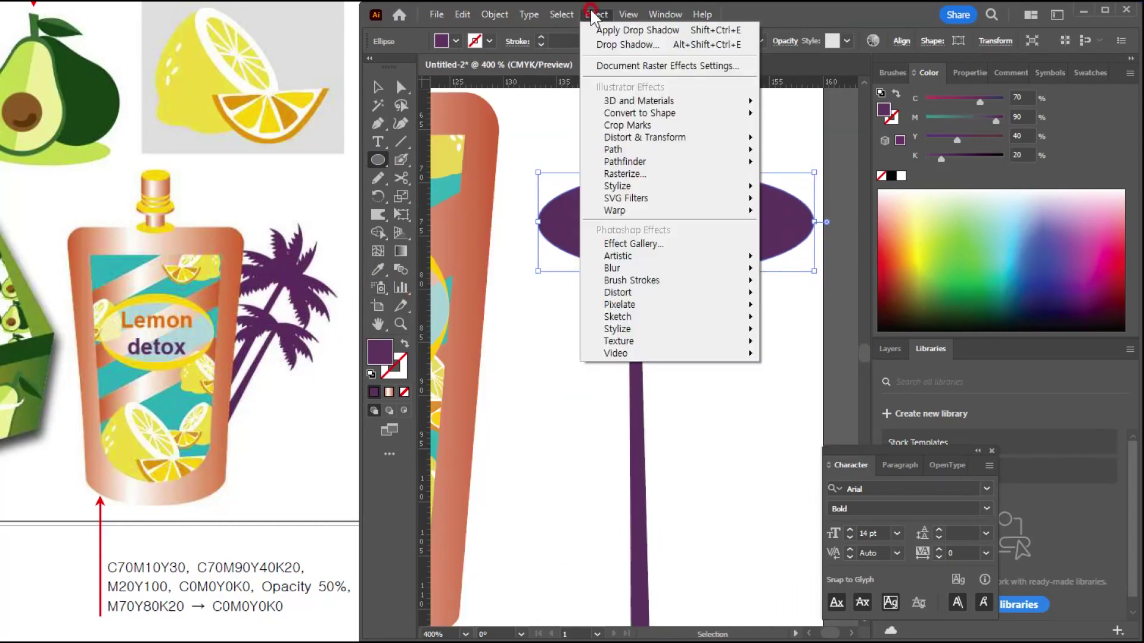
mouse_move(689, 142)
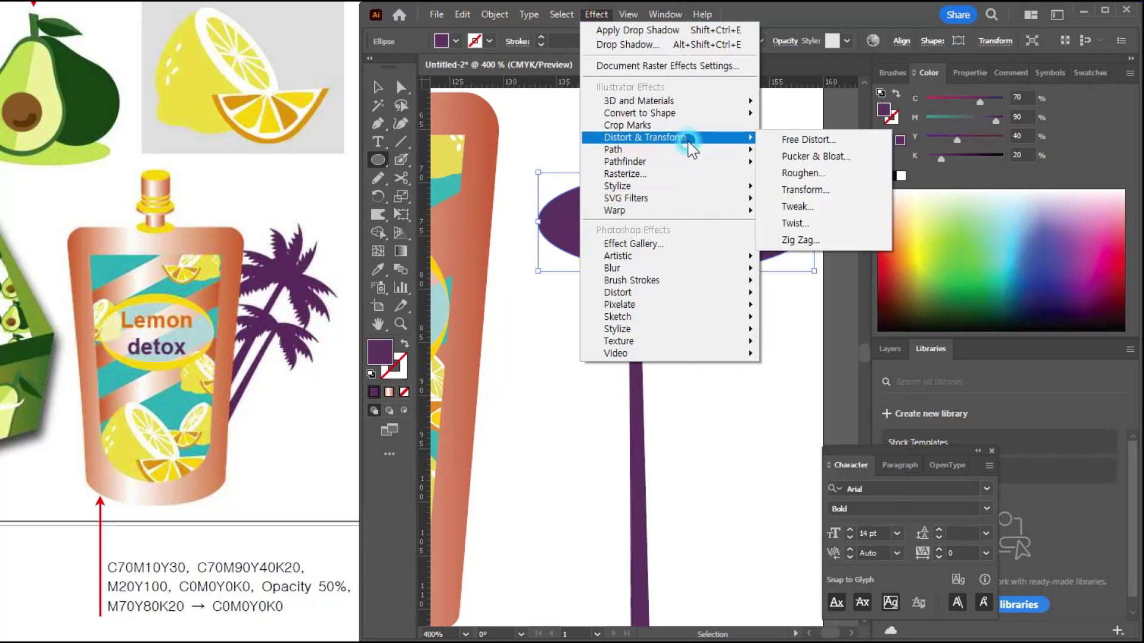
left_click(803, 173)
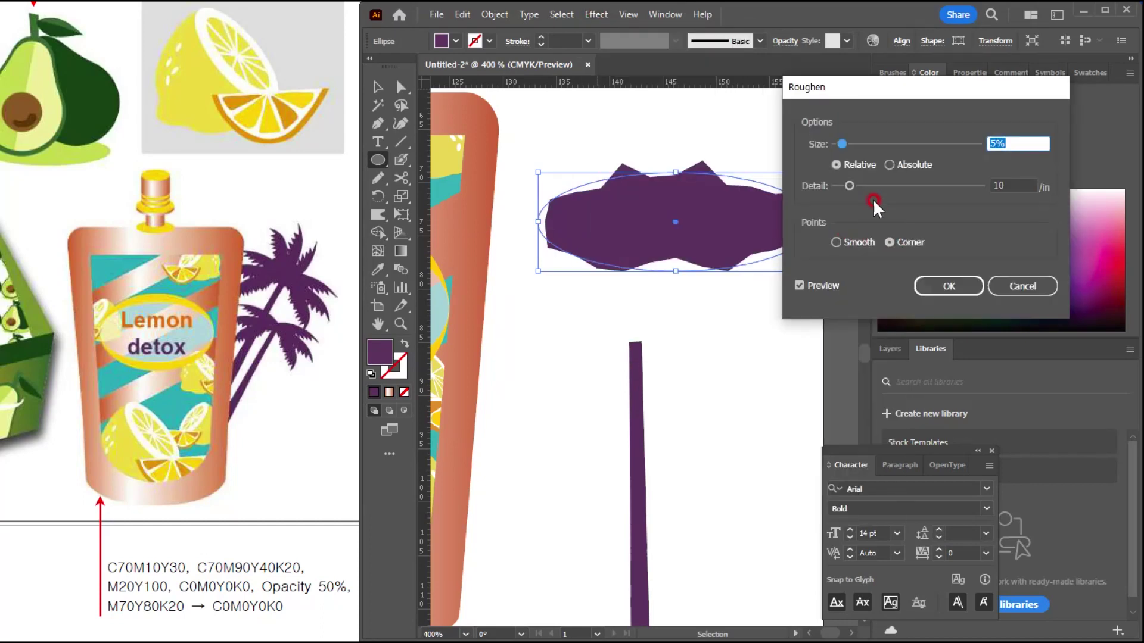
left_click_drag(855, 197, 912, 186)
left_click_drag(842, 144, 836, 147)
left_click(942, 157)
left_click_drag(1013, 142, 869, 143)
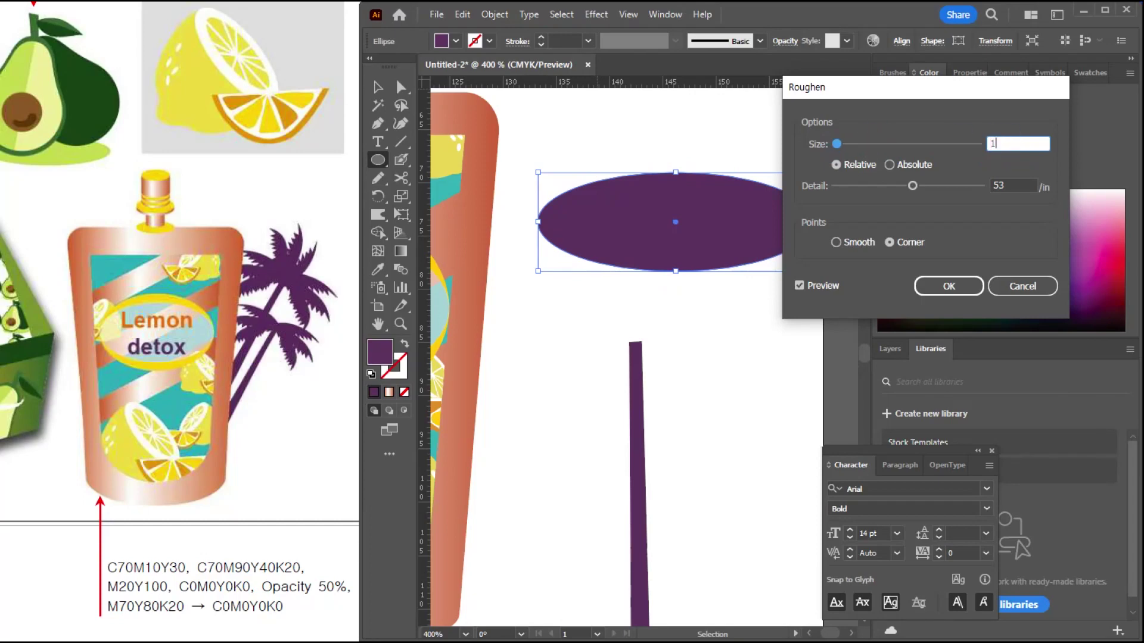
left_click(1012, 194)
mouse_move(916, 192)
left_mouse_down()
mouse_move(924, 184)
mouse_move(878, 184)
mouse_move(898, 185)
left_mouse_up()
left_click(1016, 142)
left_click_drag(1016, 142, 918, 127)
left_click(992, 203)
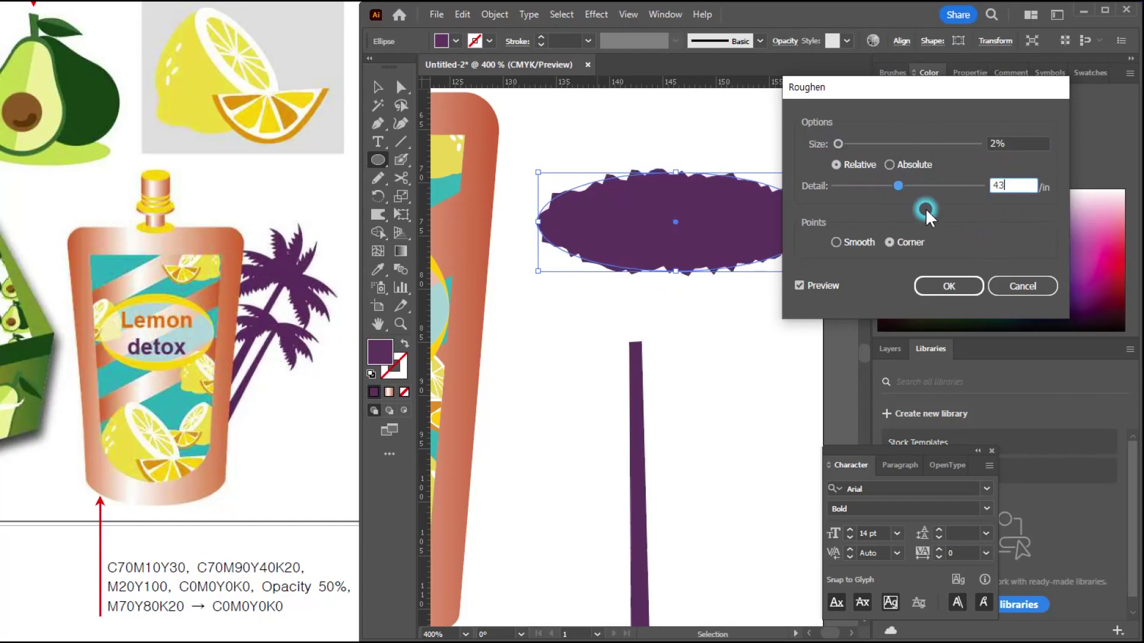
left_click_drag(898, 185, 963, 223)
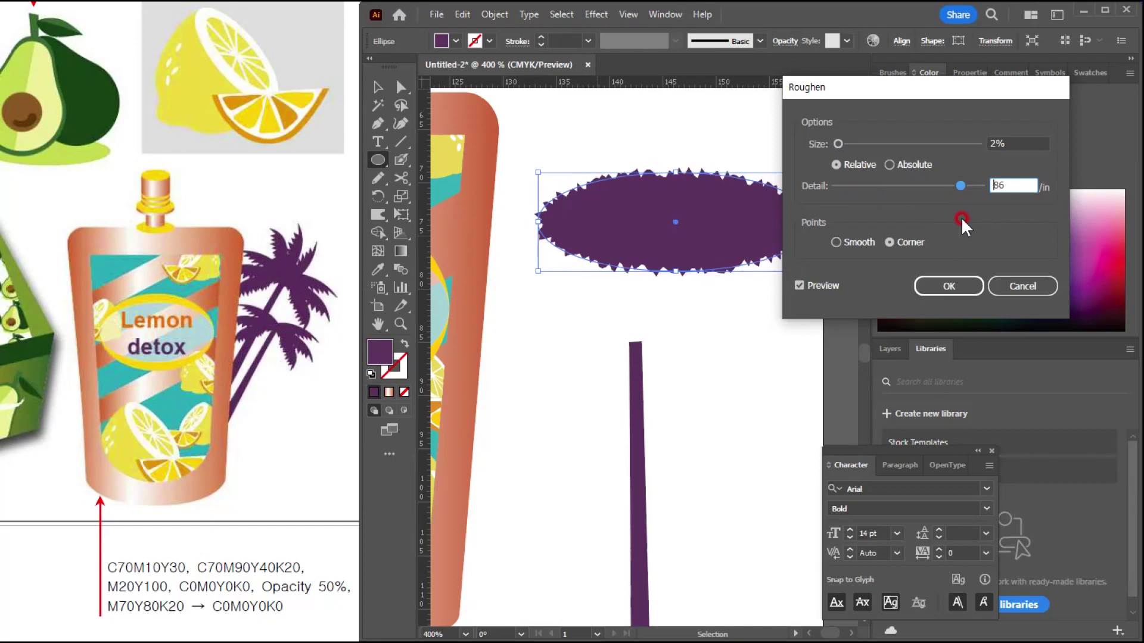
mouse_move(965, 192)
left_mouse_down()
mouse_move(983, 186)
mouse_move(973, 201)
mouse_move(952, 190)
mouse_move(975, 192)
left_mouse_up()
left_click(935, 286)
Expand the appearance of the roughened ellipse into an editable jagged path.
left_click(473, 48)
left_click(495, 14)
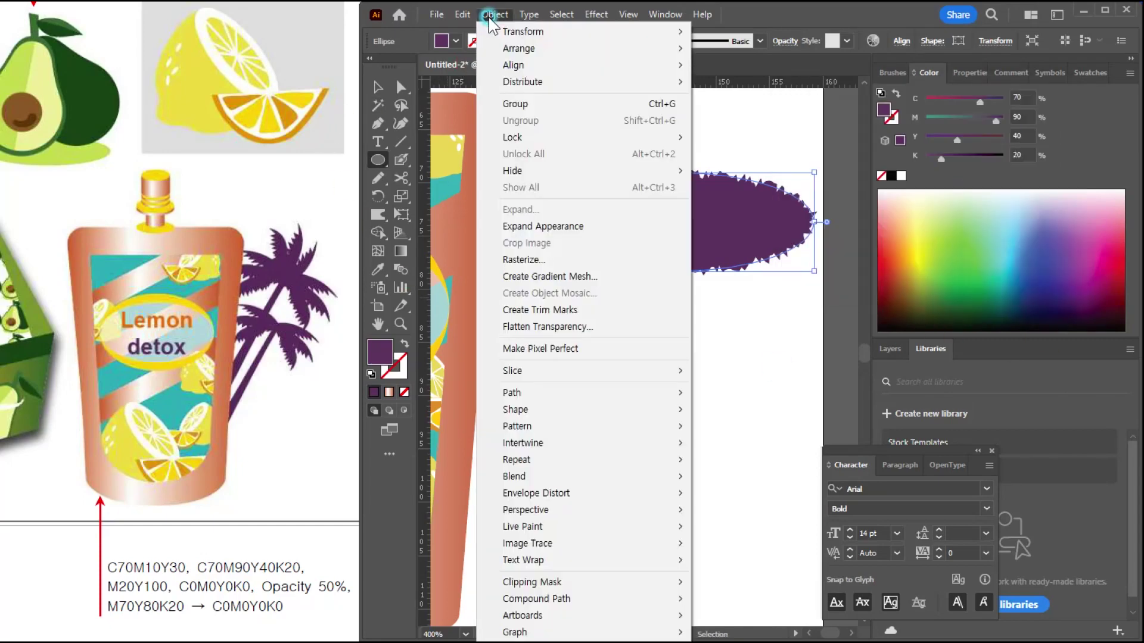
left_click(527, 228)
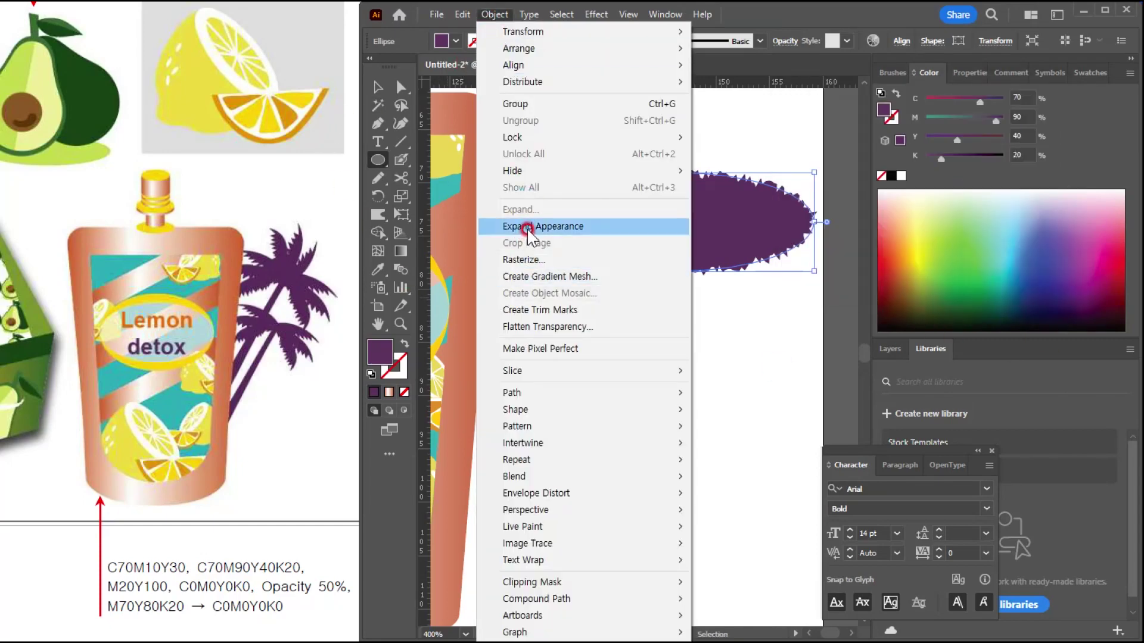
left_click(377, 90)
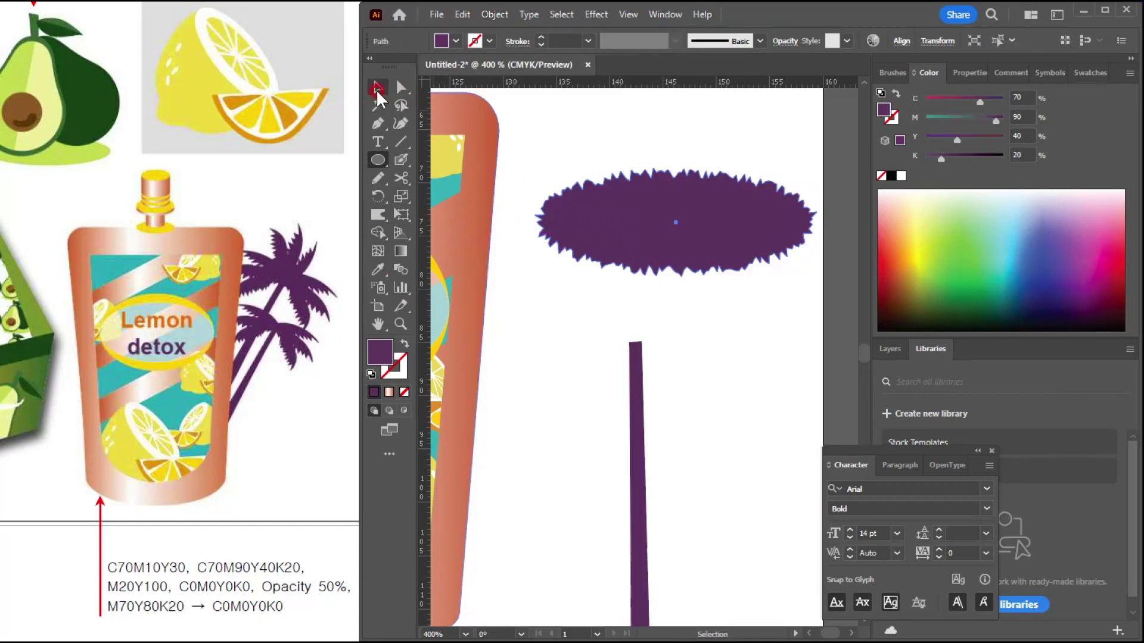
Move the jagged purple ellipse down slightly, closer to the top of the palm trunk.
left_click(663, 149)
mouse_move(710, 212)
left_mouse_down()
mouse_move(732, 274)
mouse_move(708, 232)
left_mouse_up()
scroll(549, 245, "up", 2)
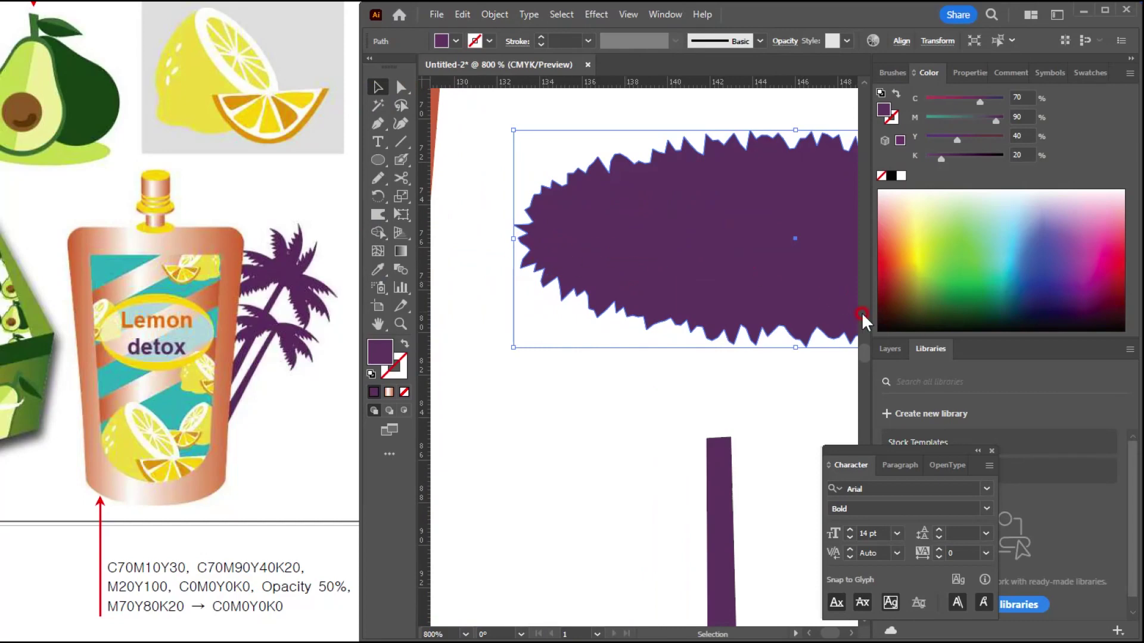
scroll(677, 309, "down", 2)
left_click_drag(756, 286, 679, 250)
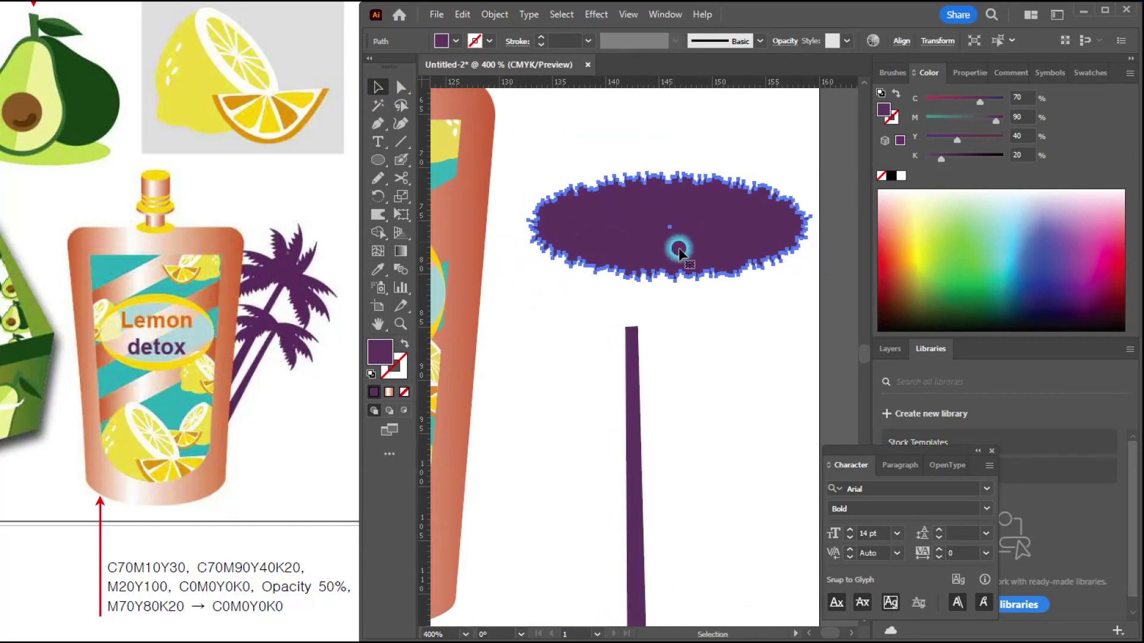
Cut the jagged purple ellipse along a downward-sloping curve from its left end to its lower edge with the Knife tool.
left_click(758, 332)
scroll(592, 248, "up", 1)
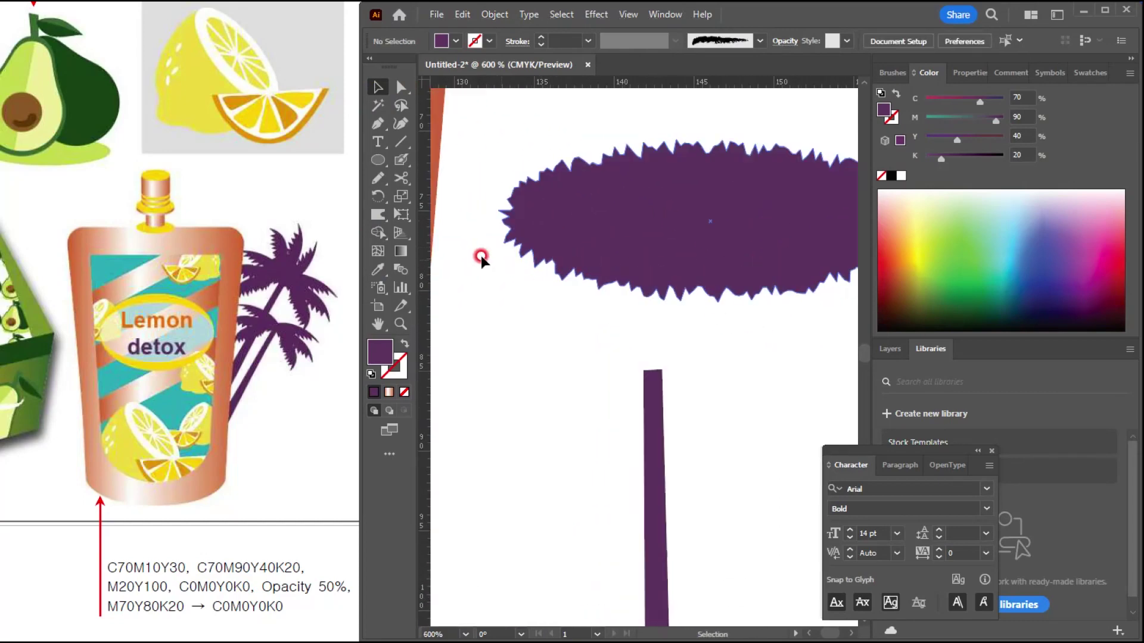
left_click_drag(628, 255, 605, 235)
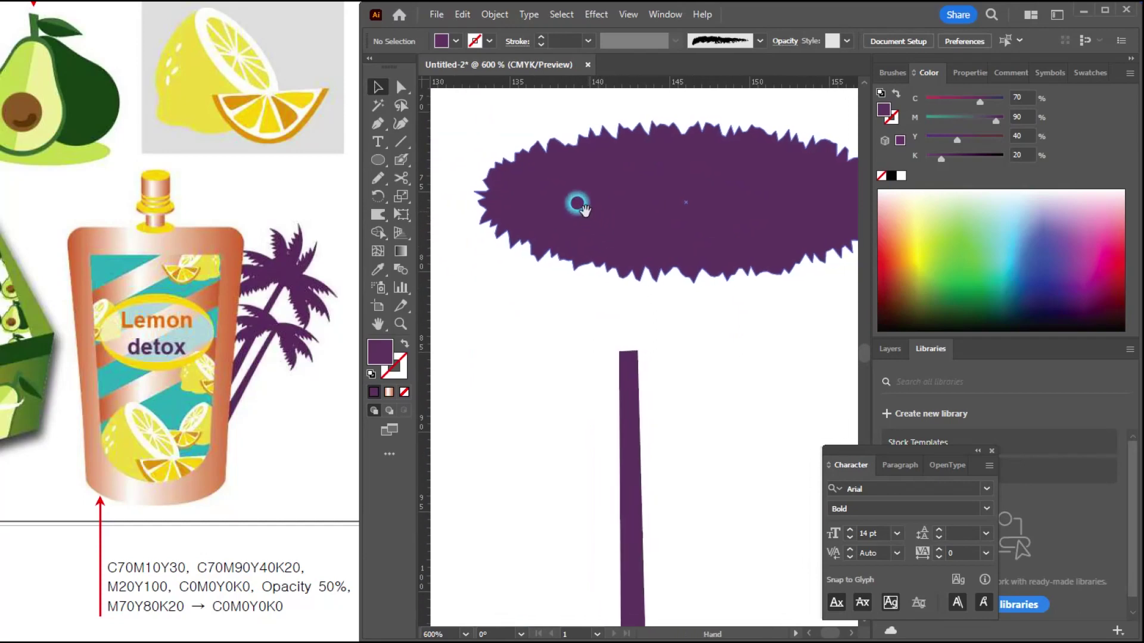
left_click(402, 177)
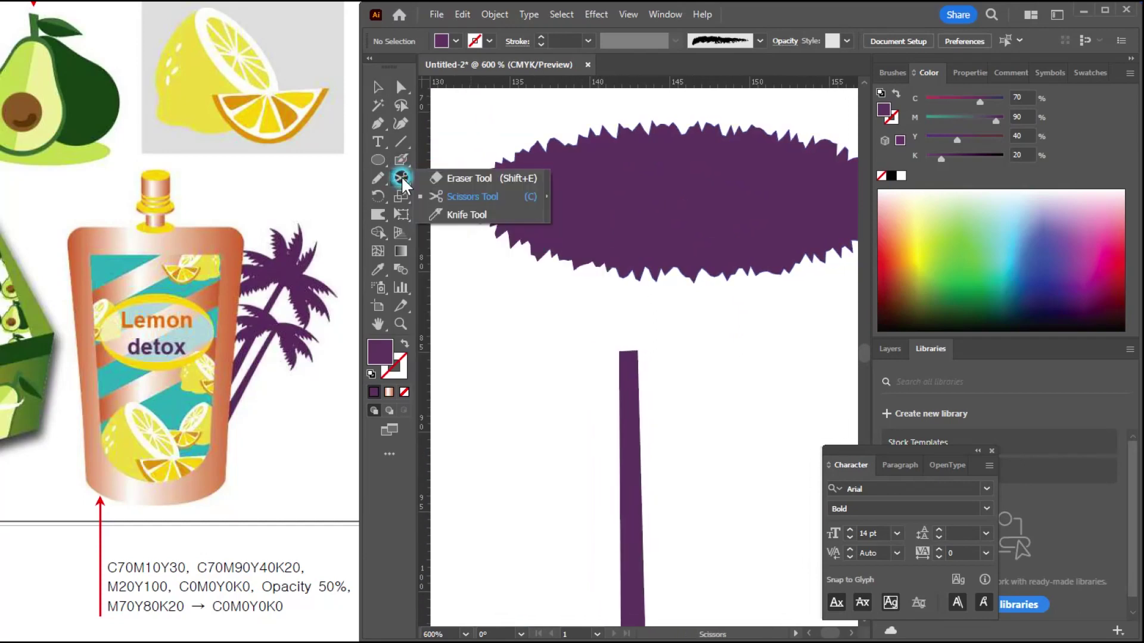
left_click(458, 215)
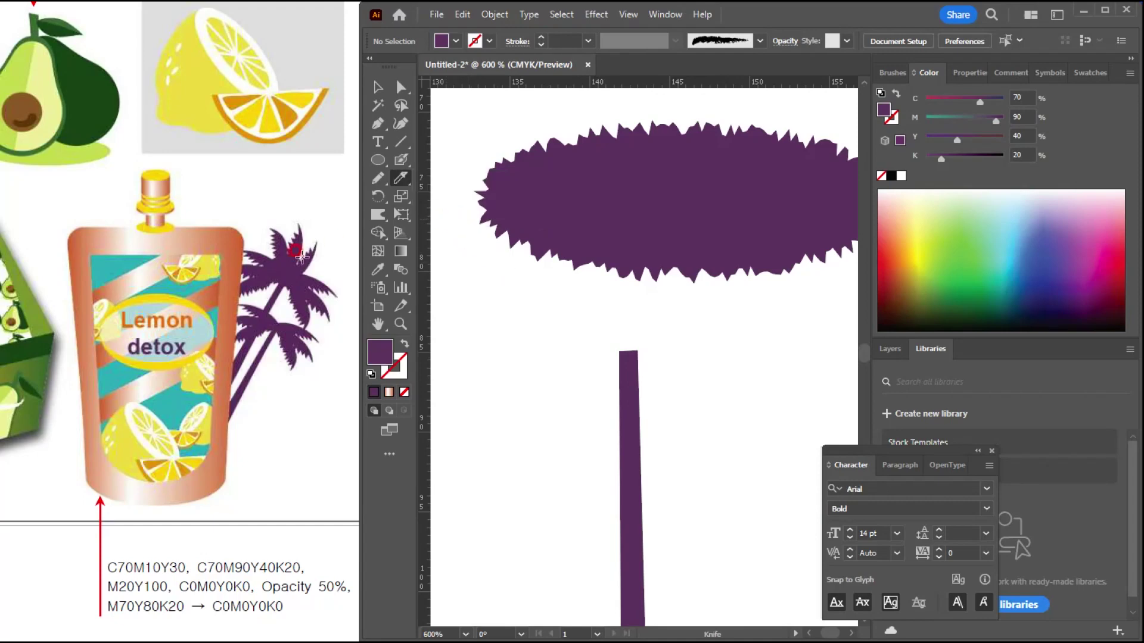
mouse_move(468, 210)
left_mouse_down()
mouse_move(460, 202)
mouse_move(475, 191)
mouse_move(526, 192)
mouse_move(620, 216)
mouse_move(718, 245)
mouse_move(860, 324)
mouse_move(725, 331)
left_mouse_up()
Separate the large upper piece of the cut ellipse from the lower leaf-shaped piece and delete it.
left_click(377, 86)
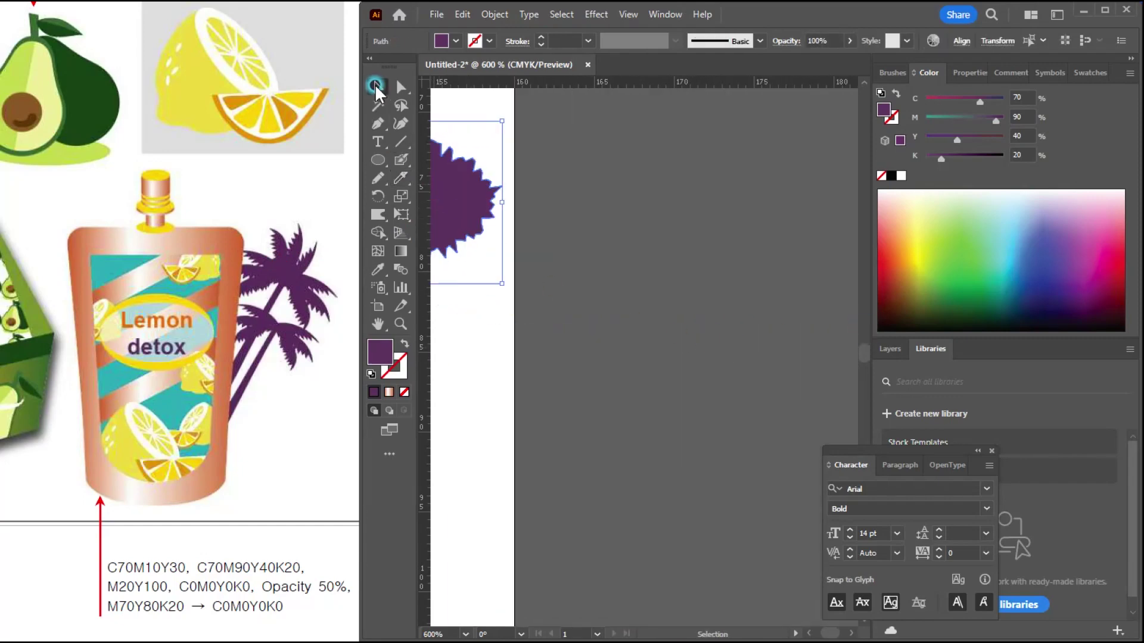
left_click(620, 383)
scroll(615, 364, "left", 6)
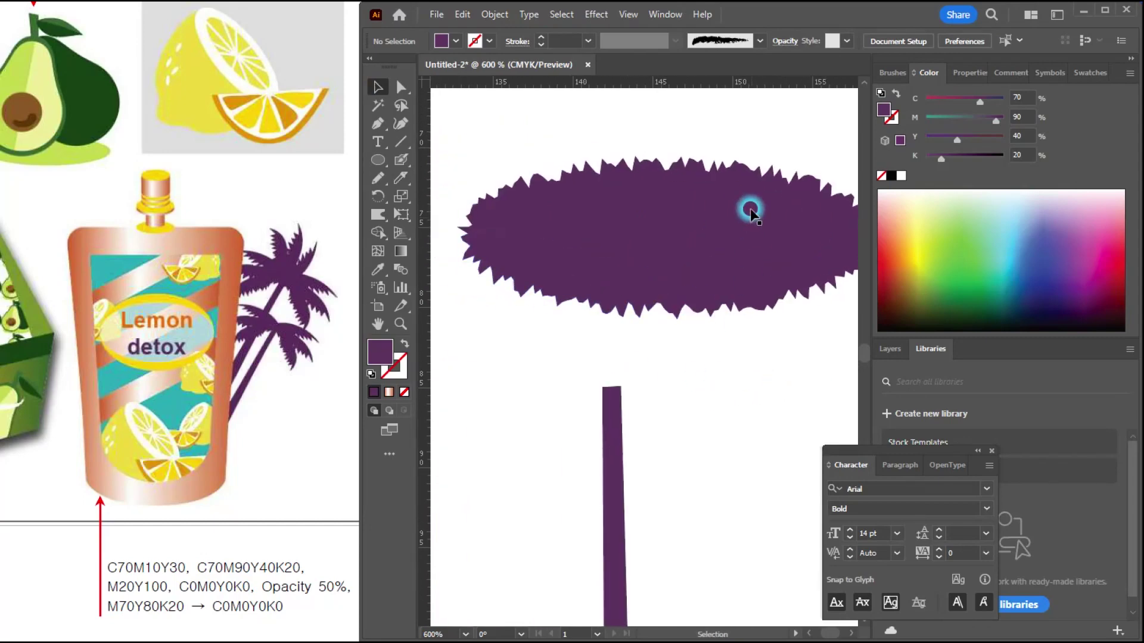
left_click_drag(705, 222, 771, 174)
scroll(741, 293, "down", 1)
scroll(742, 293, "down", 1)
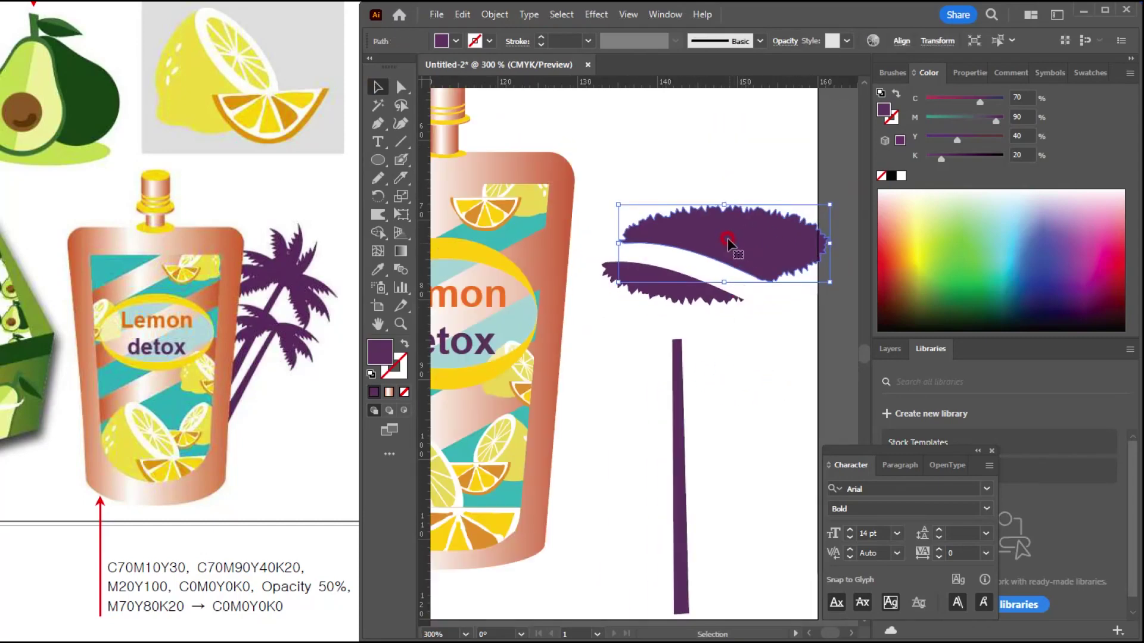
left_click_drag(734, 244, 812, 157)
key("Delete")
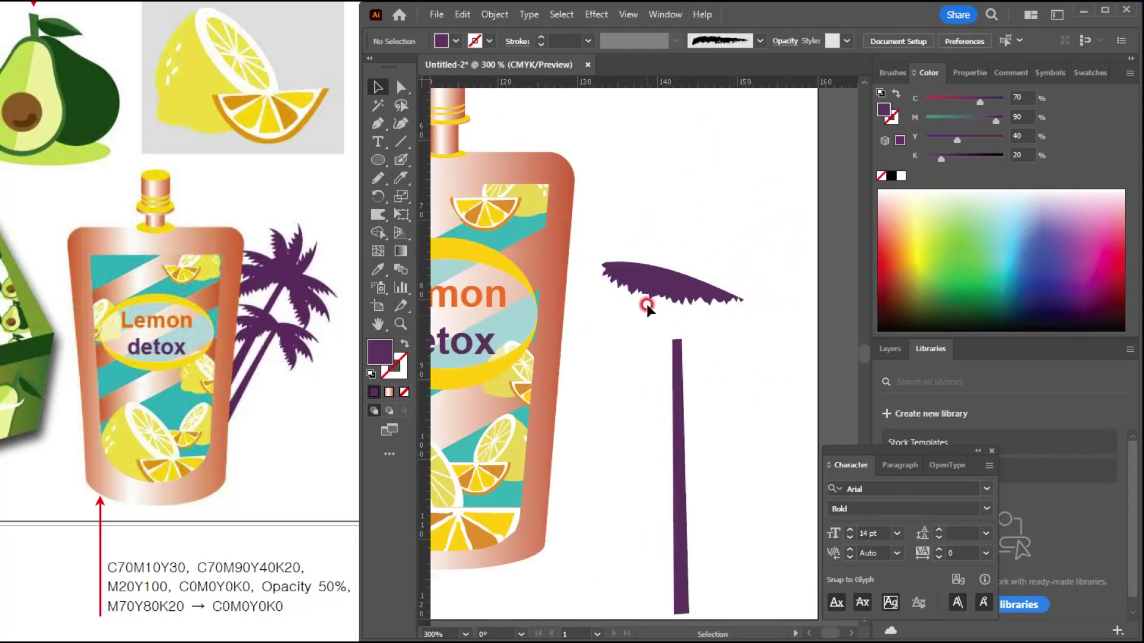
Shrink the jagged leaf slightly, tilt it so its outer end droops to the left, and place its inner end on the trunk top.
left_click(679, 287)
scroll(679, 295, "up", 2)
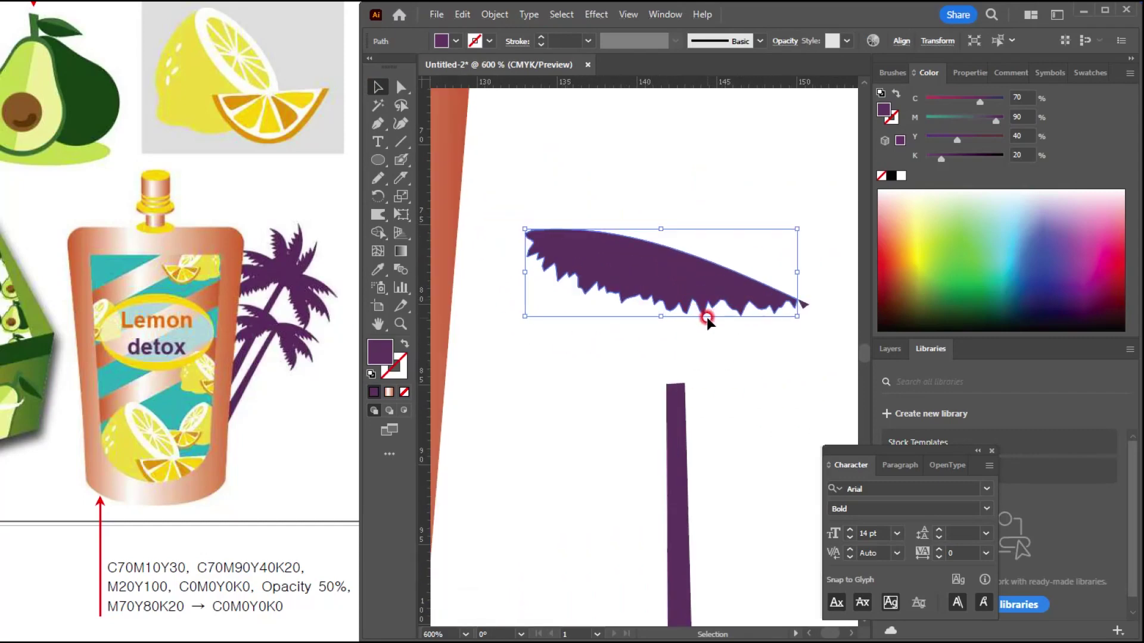
scroll(706, 318, "down", 2)
scroll(691, 313, "up", 1)
left_click_drag(684, 248, 626, 297)
left_click_drag(729, 268, 692, 245)
left_click_drag(661, 308, 660, 329)
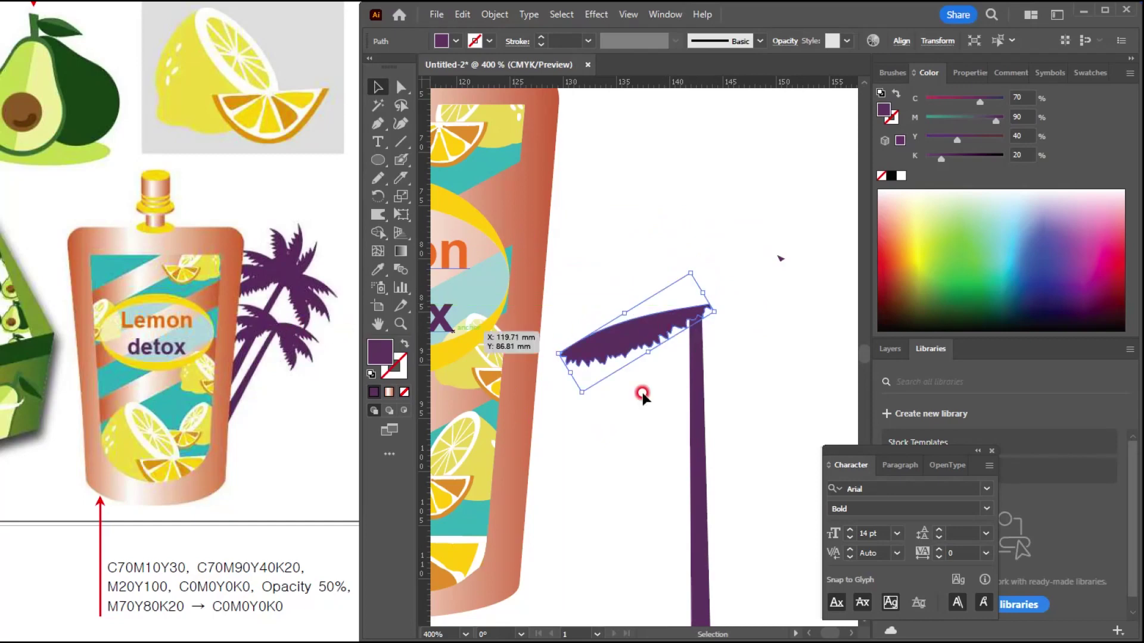
scroll(650, 364, "left", 1)
scroll(677, 338, "up", 1)
left_click_drag(637, 347, 630, 344)
scroll(637, 354, "right", 2)
Rotate copies of the leaf around the trunk top to make a fan of three leaves on the left side.
left_click(378, 196)
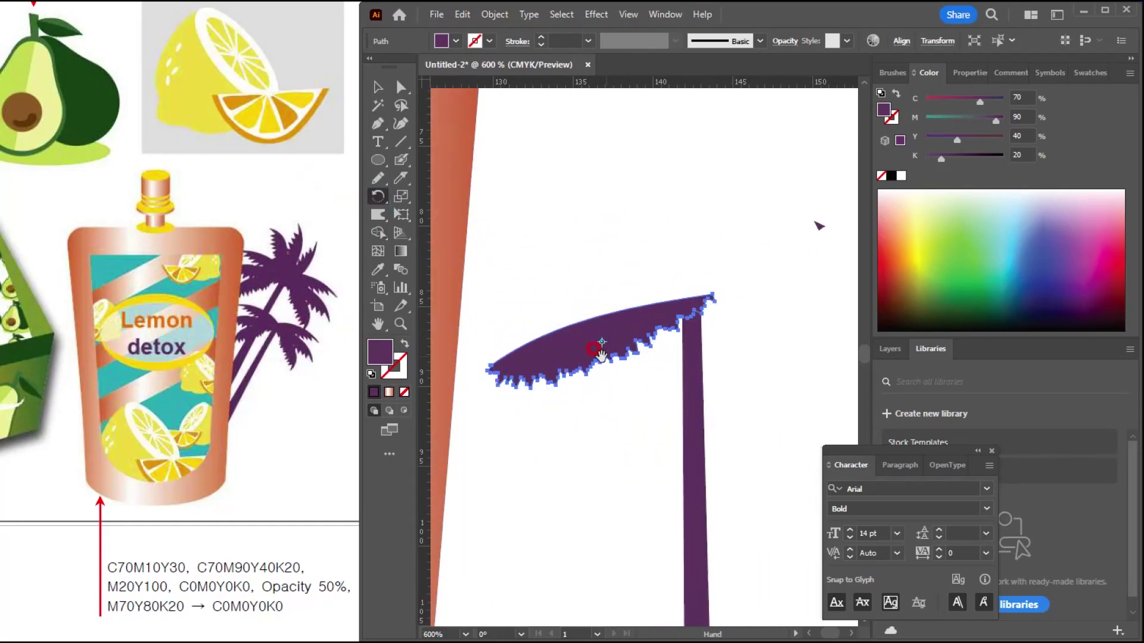
left_click_drag(608, 355, 661, 317)
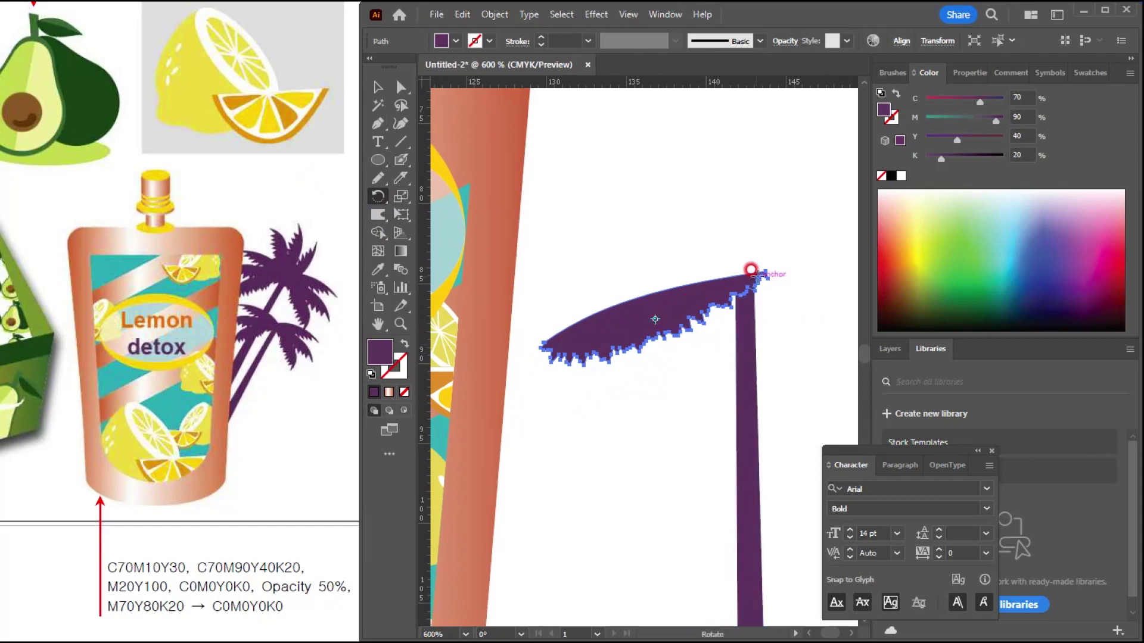
left_click(751, 270)
left_click_drag(599, 341, 613, 226)
left_click(372, 89)
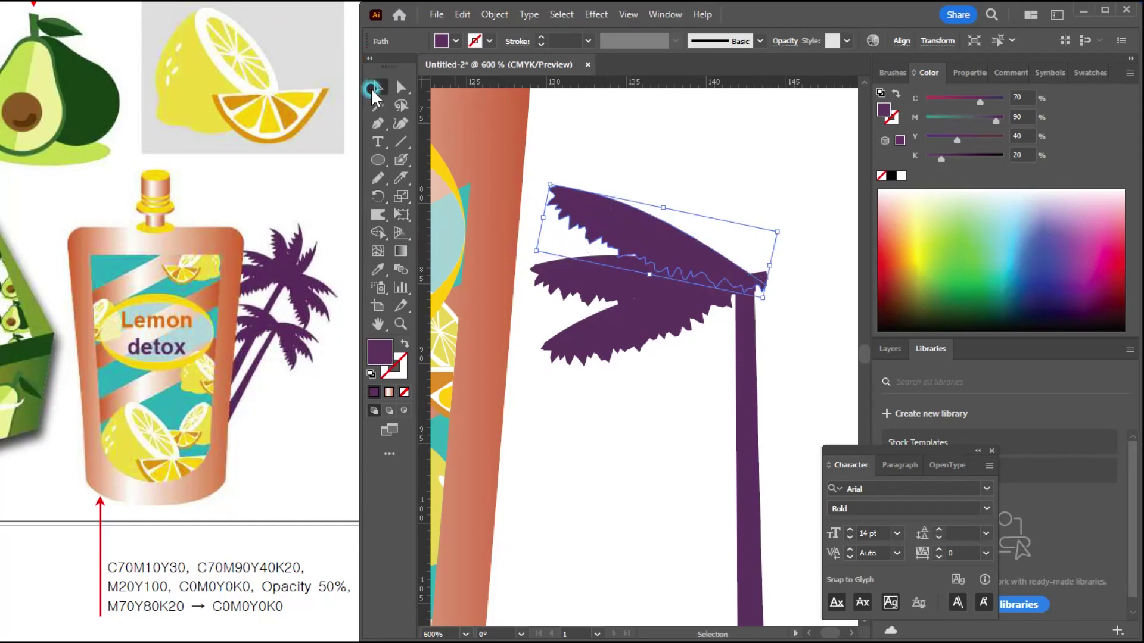
Reflect a copy of the three left leaves across a vertical axis through the trunk top.
left_click_drag(578, 173, 628, 455)
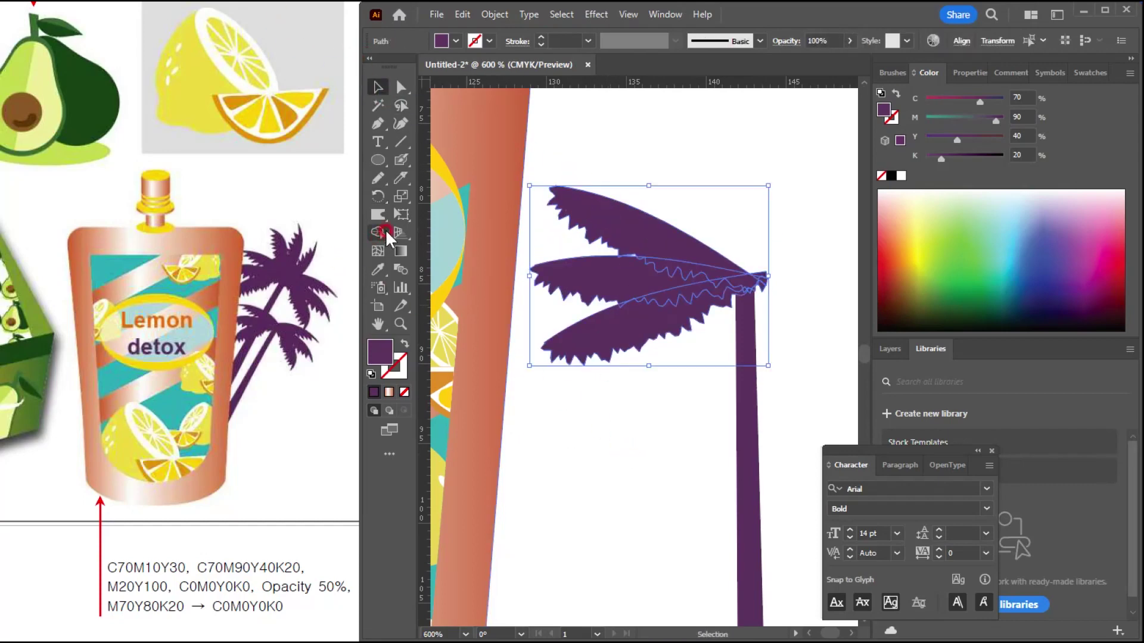
left_click_drag(378, 196, 429, 216)
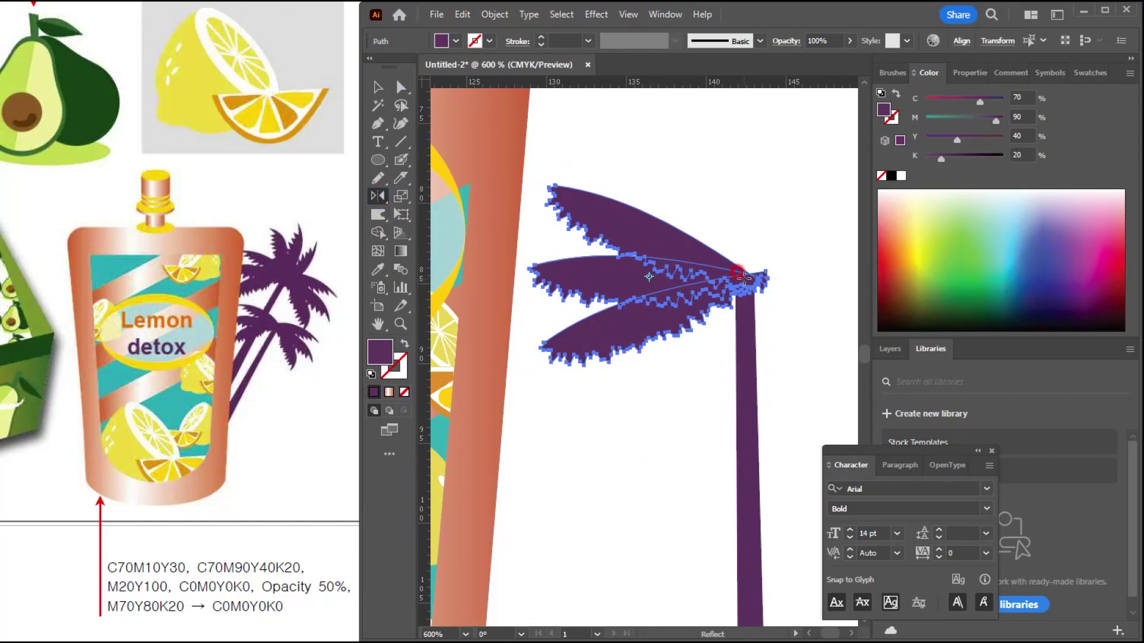
left_click(747, 266, "alt")
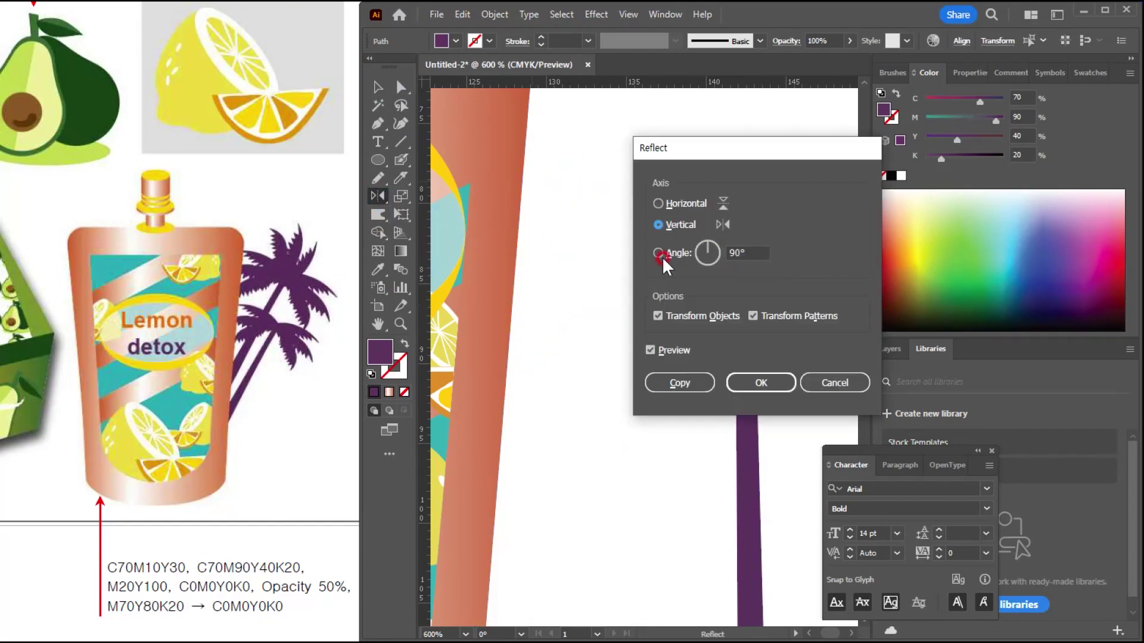
left_click(680, 382)
key("v")
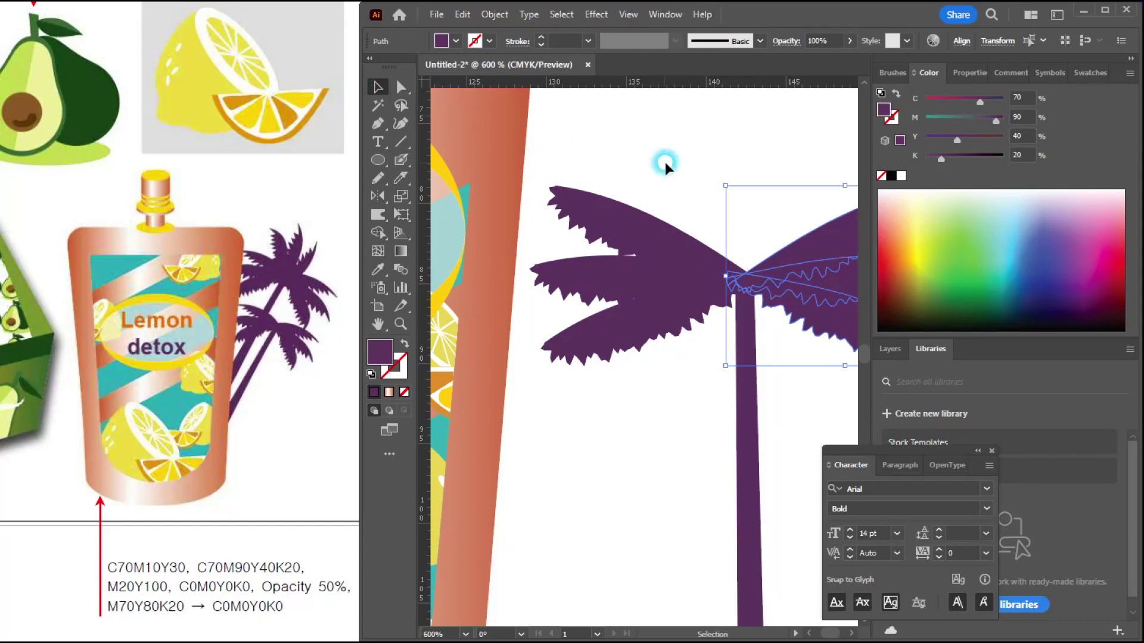
left_click(666, 163)
Select the whole six-leaf palm and place a duplicate of it directly above the original.
scroll(673, 230, "down", 2)
left_click_drag(669, 285, 614, 360)
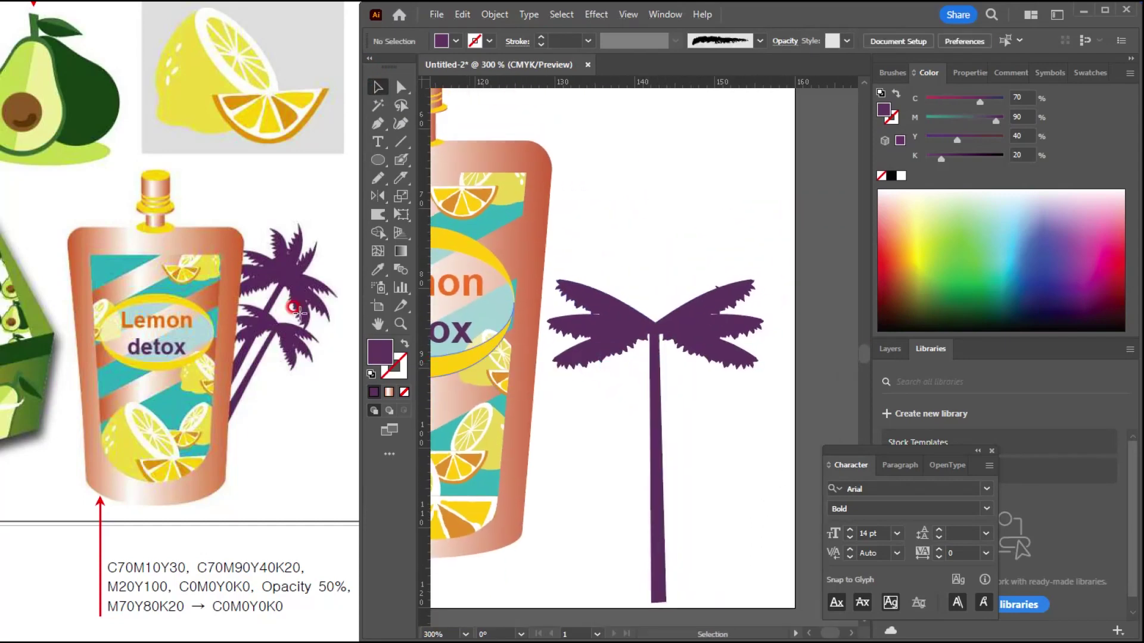
left_click_drag(643, 270, 646, 366)
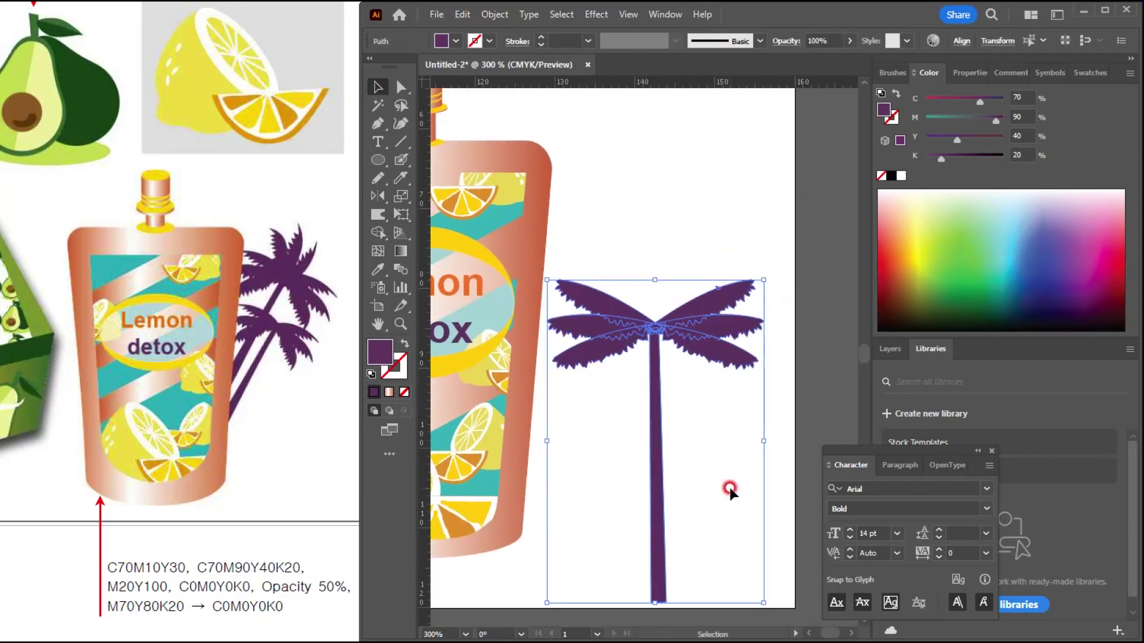
scroll(721, 470, "down", 2)
left_click_drag(730, 417, 705, 245)
scroll(685, 201, "up", 3)
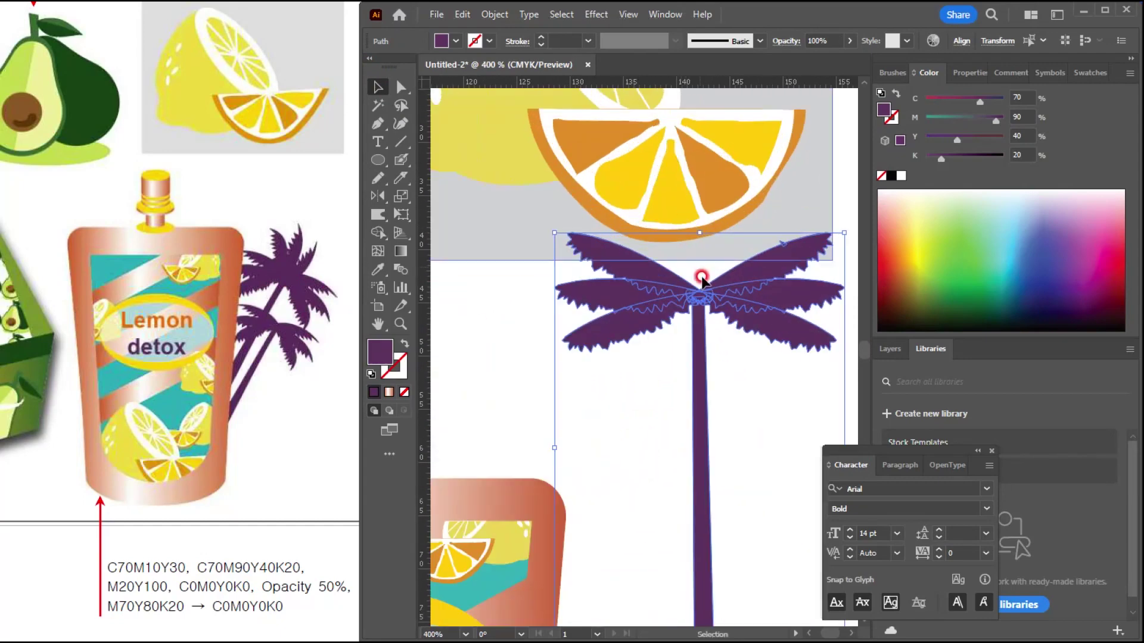
Add three upright leaves to the upper palm by rotating copies of its upper-left leaf around the trunk top.
left_click_drag(699, 302, 639, 295)
left_click(545, 384)
left_click(286, 243)
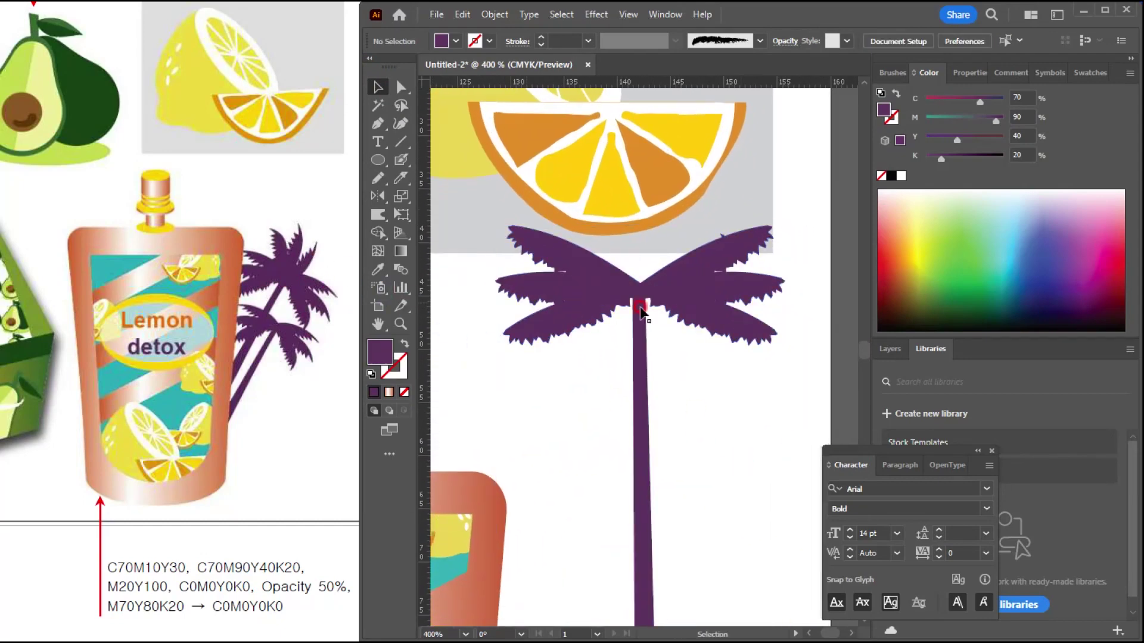
left_click(557, 270)
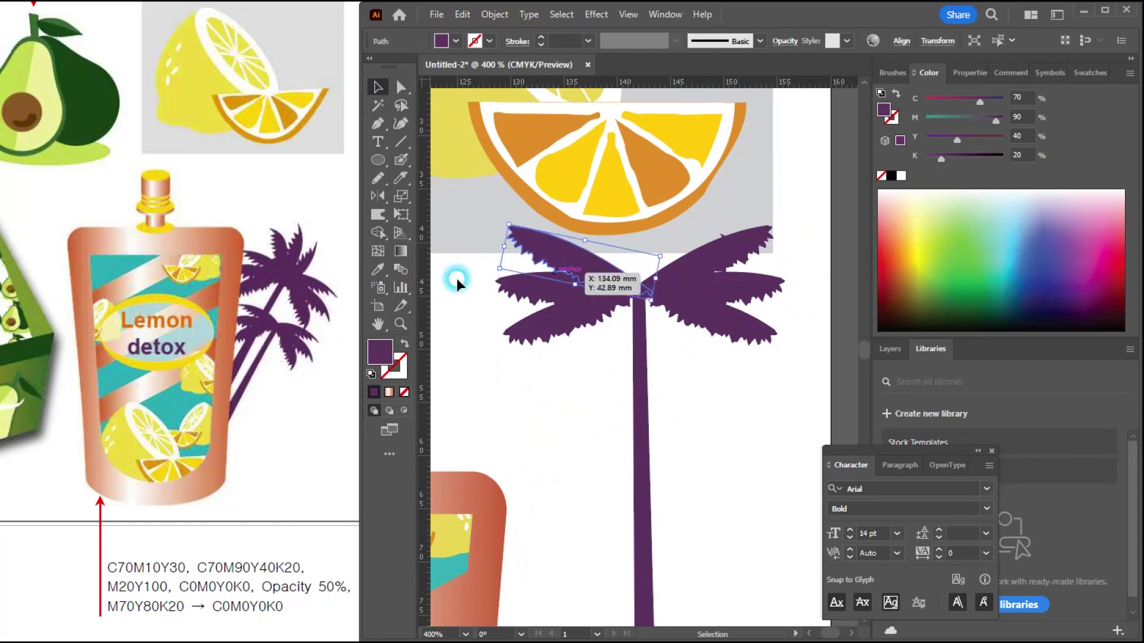
left_click(378, 196)
left_click_drag(516, 237, 675, 226)
key("v")
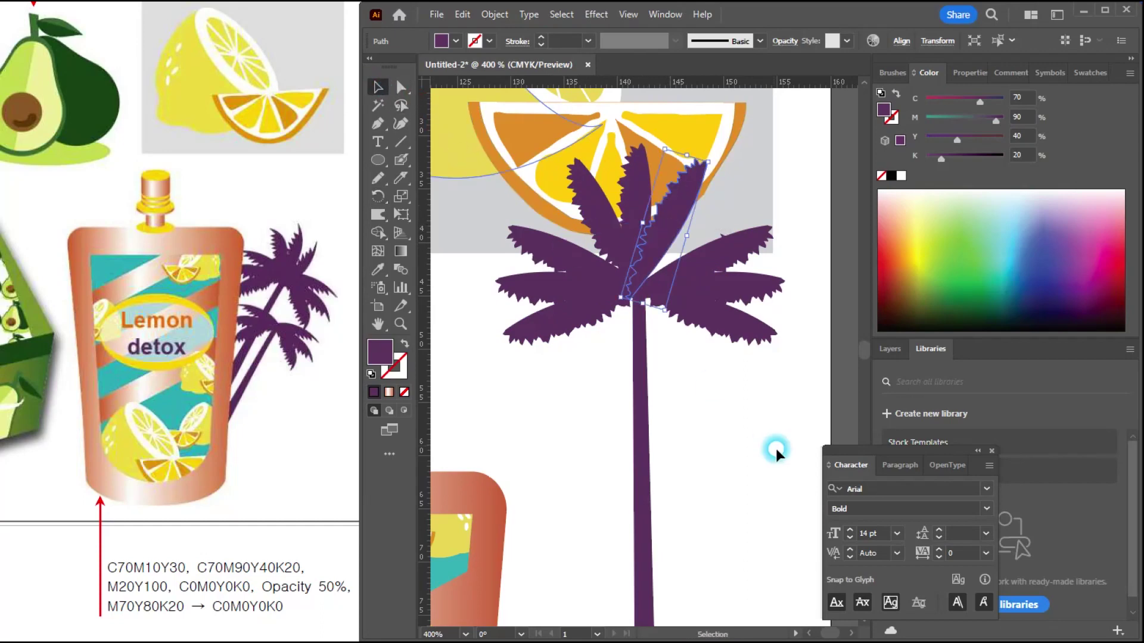
left_click(701, 433)
Group the fuller palm, scale and tilt both palms to the right, and arrange them behind the pouch's right edge.
left_click(581, 265)
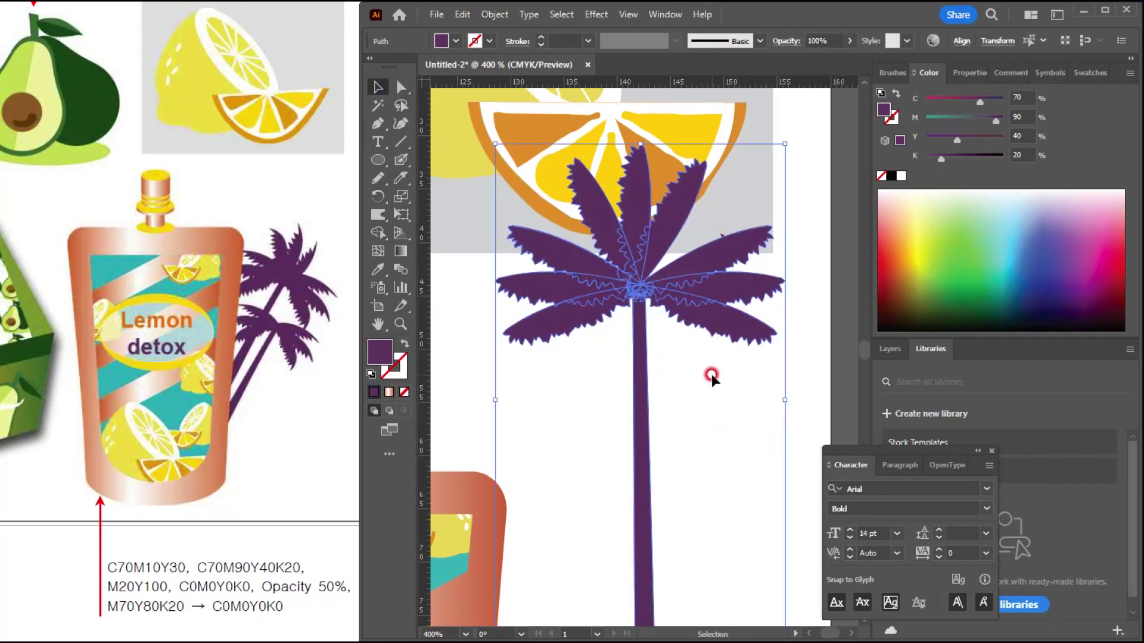
scroll(713, 377, "down", 3)
left_click_drag(721, 402, 730, 335)
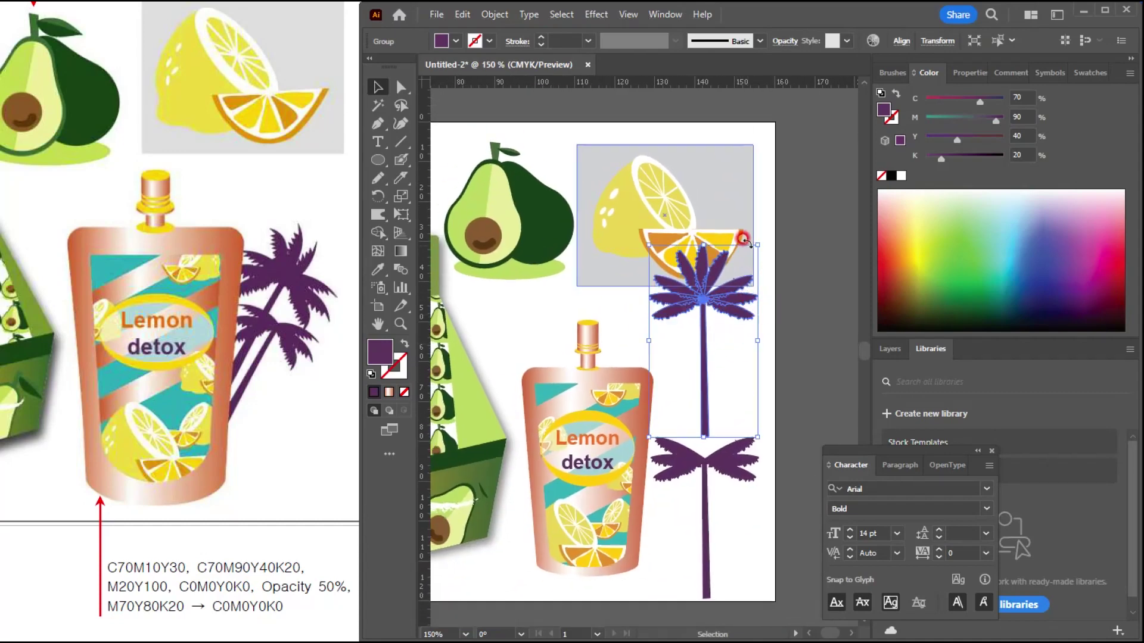
left_click_drag(759, 237, 703, 440)
scroll(718, 432, "up", 3)
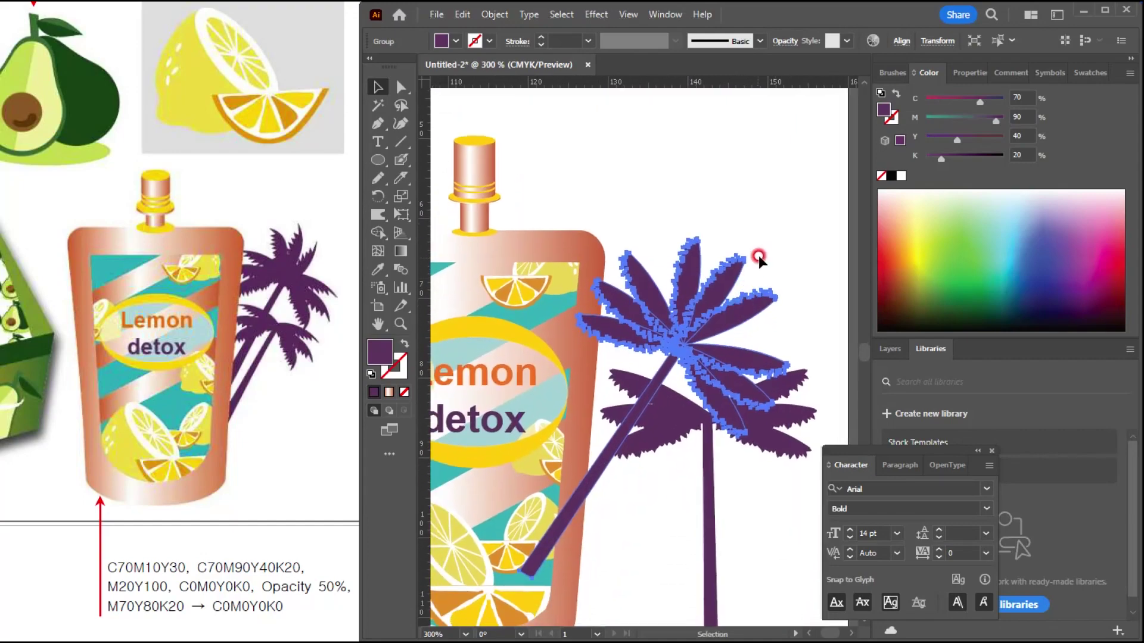
left_click_drag(792, 229, 759, 220)
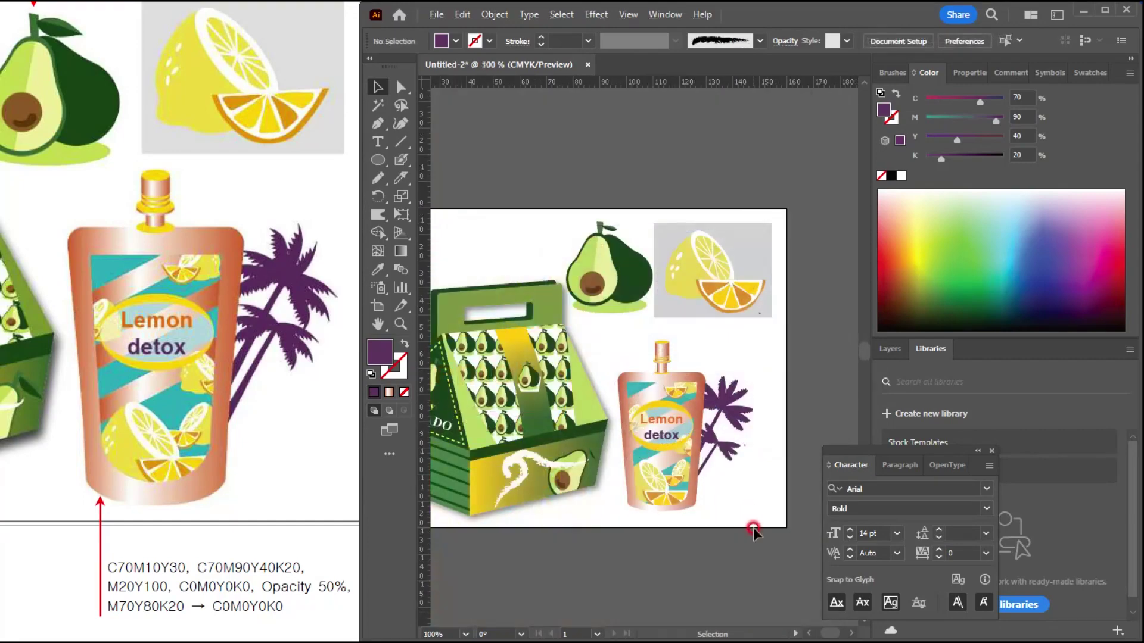
Close the floating character settings to clear the view of the full artboard.
left_click_drag(741, 473, 794, 435)
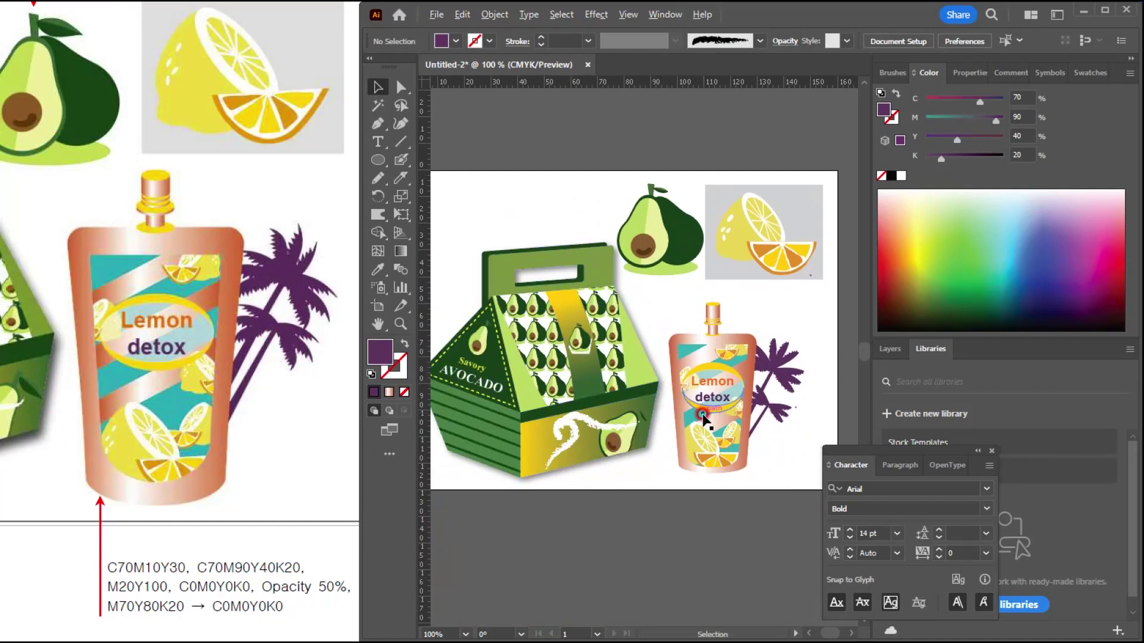
left_click_drag(702, 411, 729, 400)
left_click(981, 489)
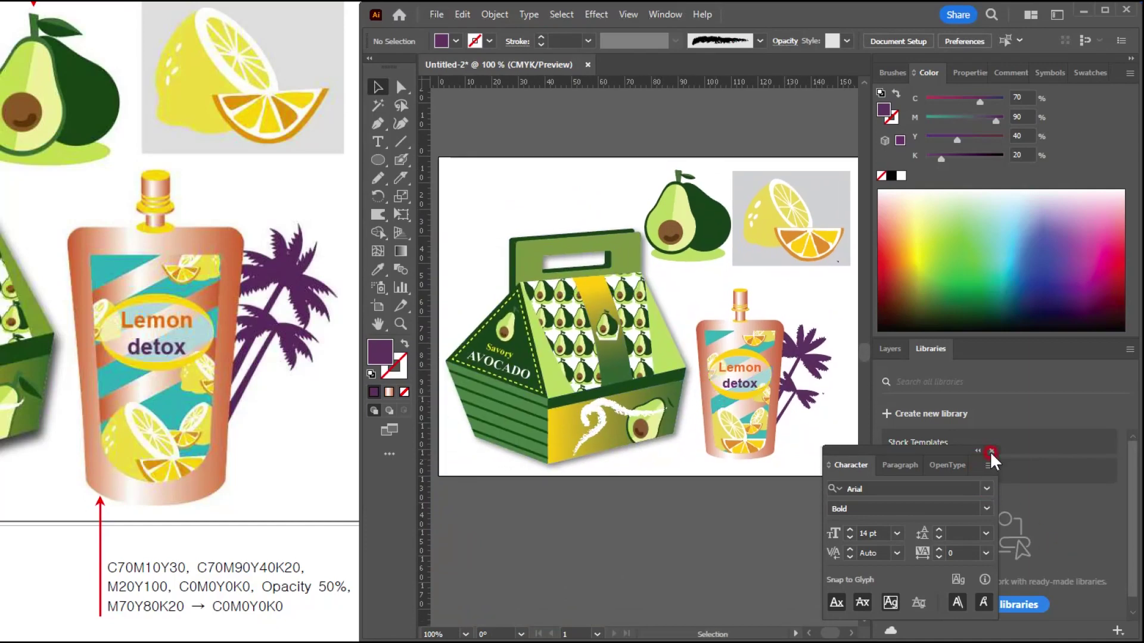
left_click(990, 451)
left_click_drag(639, 471, 648, 481)
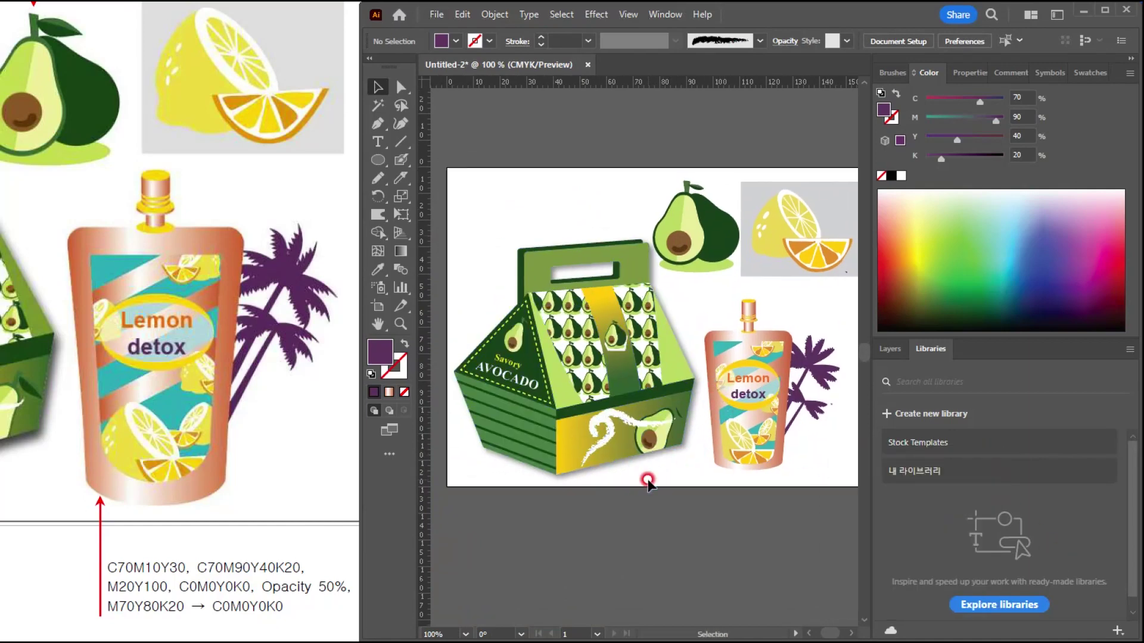
Compare the complete artwork with the reference illustration side by side.
left_click(242, 206)
left_click(279, 232)
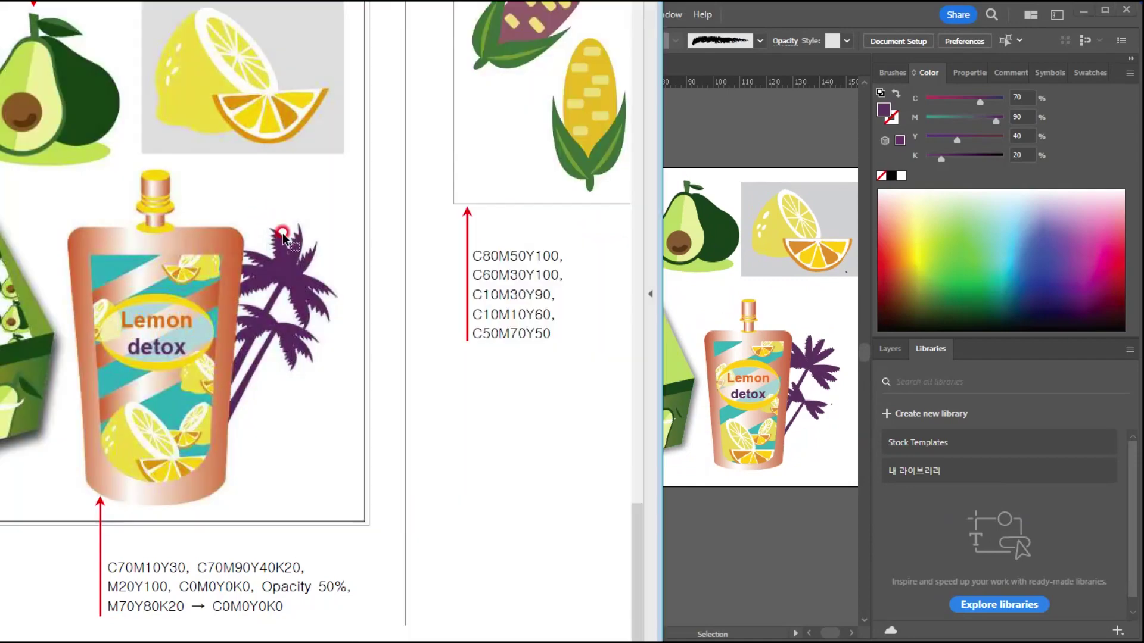
scroll(289, 238, "down", 2)
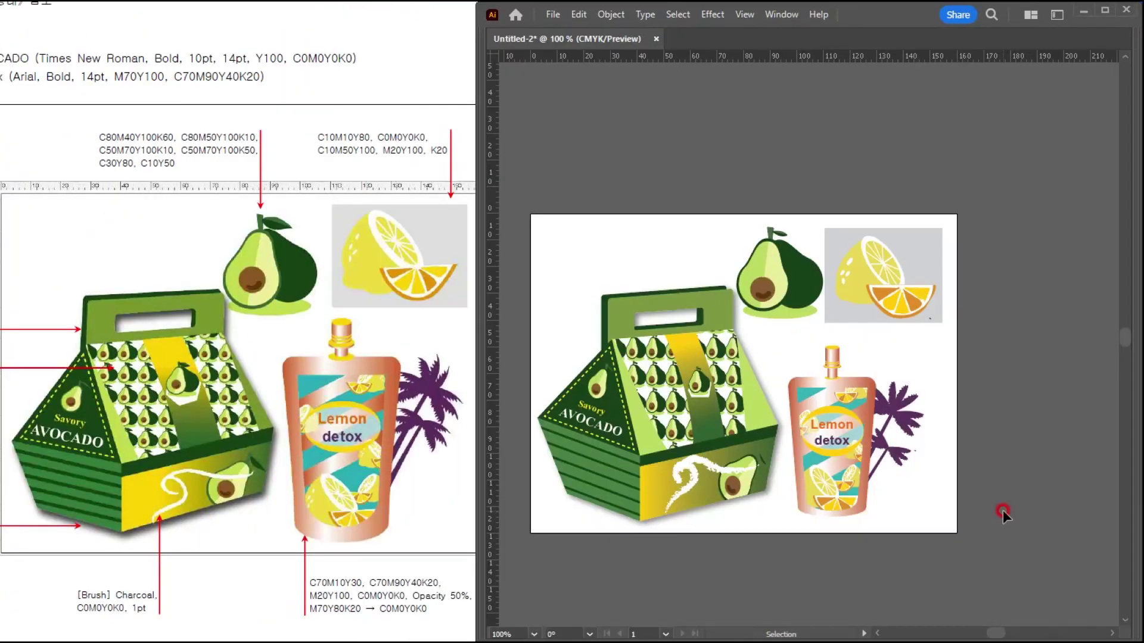